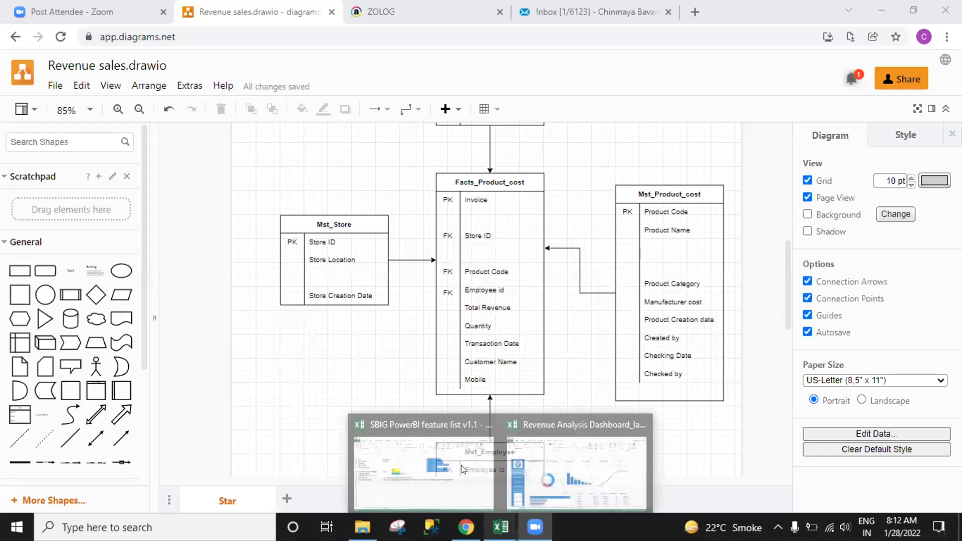
Switch to the Revenue Analysis Dashboard_lat workbook in Excel and review its Dashboard and Queries sheets.
left_click(550, 457)
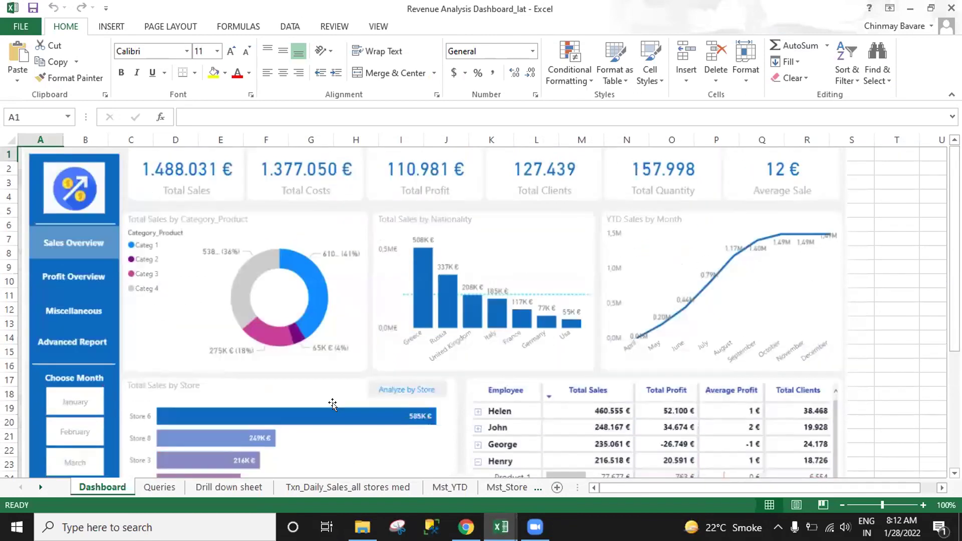
left_click(160, 487)
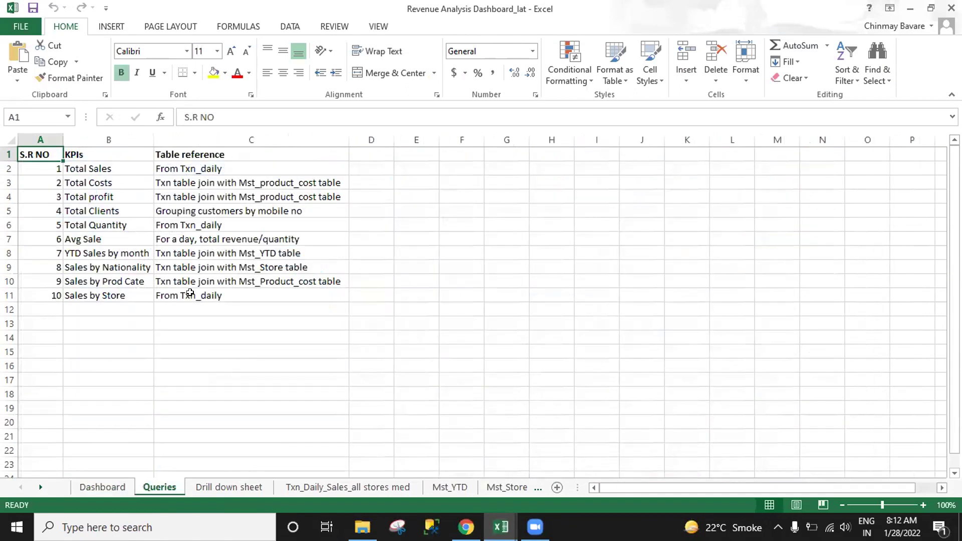
left_click(106, 490)
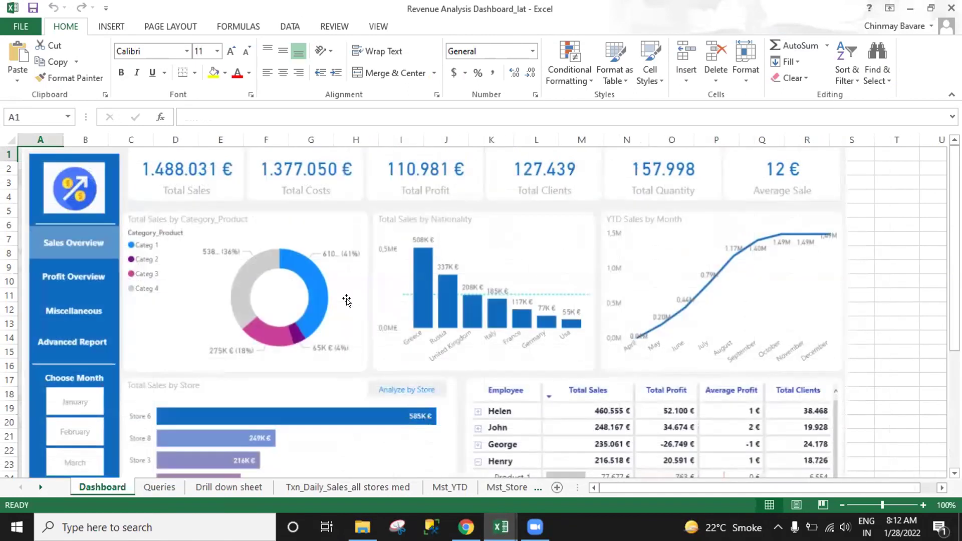
left_click(160, 485)
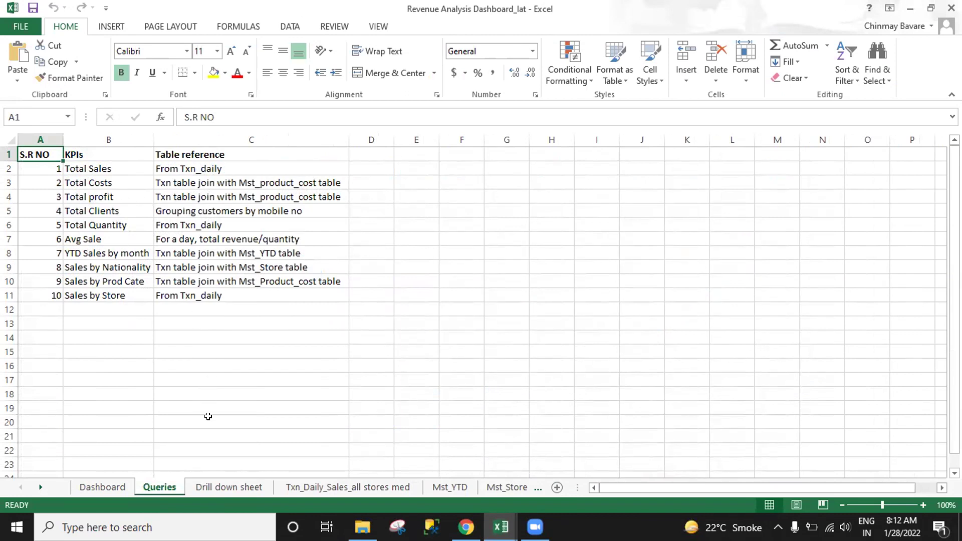
Examine the hierarchy boxes from year, month and day down to product on the Drill down sheet at a larger zoom.
left_click(219, 488)
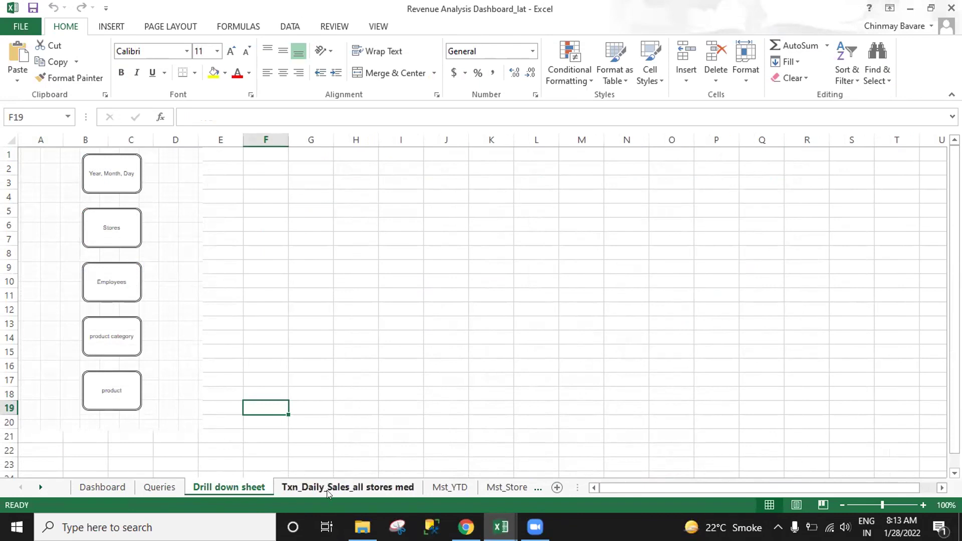
scroll(346, 367, "up", 3, "ctrl")
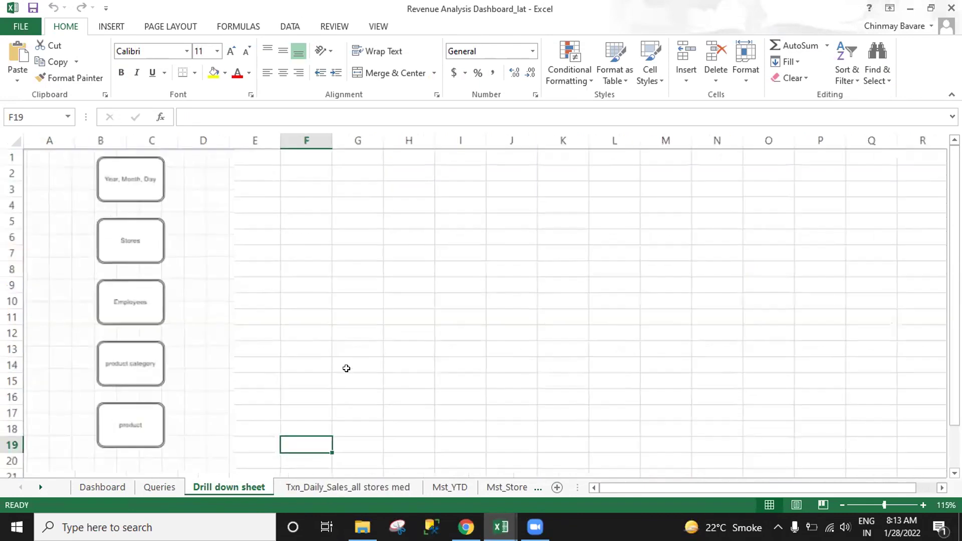
scroll(346, 367, "up", 1)
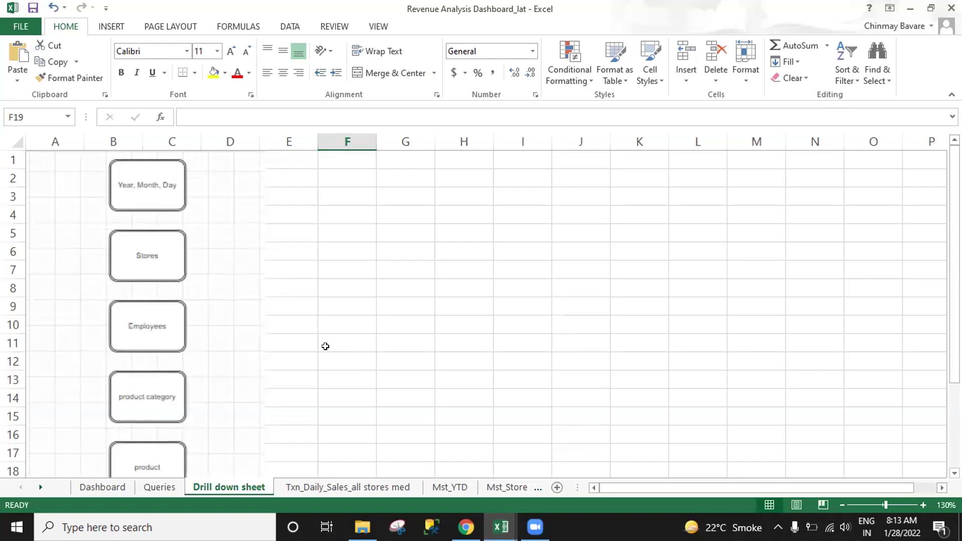
scroll(143, 223, "down", 1)
scroll(144, 215, "up", 1)
scroll(173, 271, "down", 1)
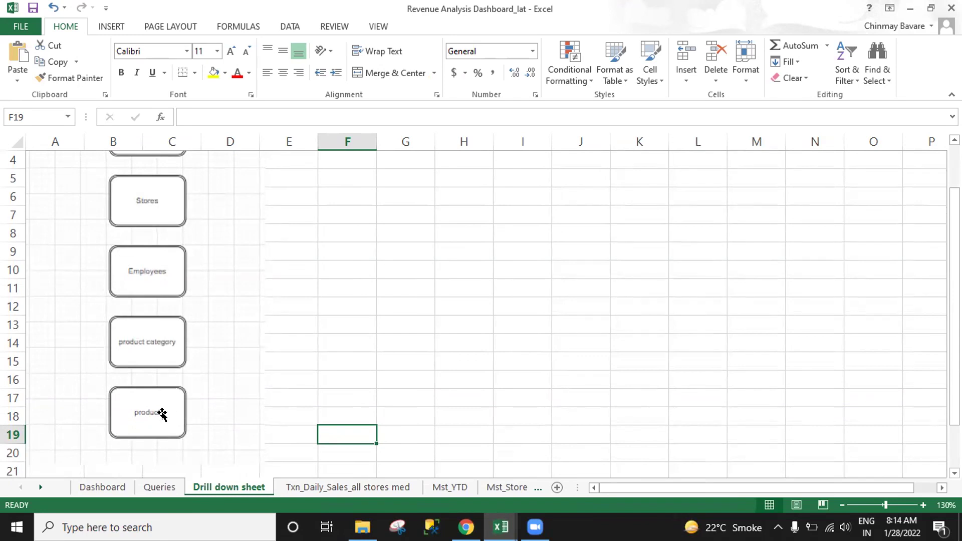
scroll(151, 369, "up", 1)
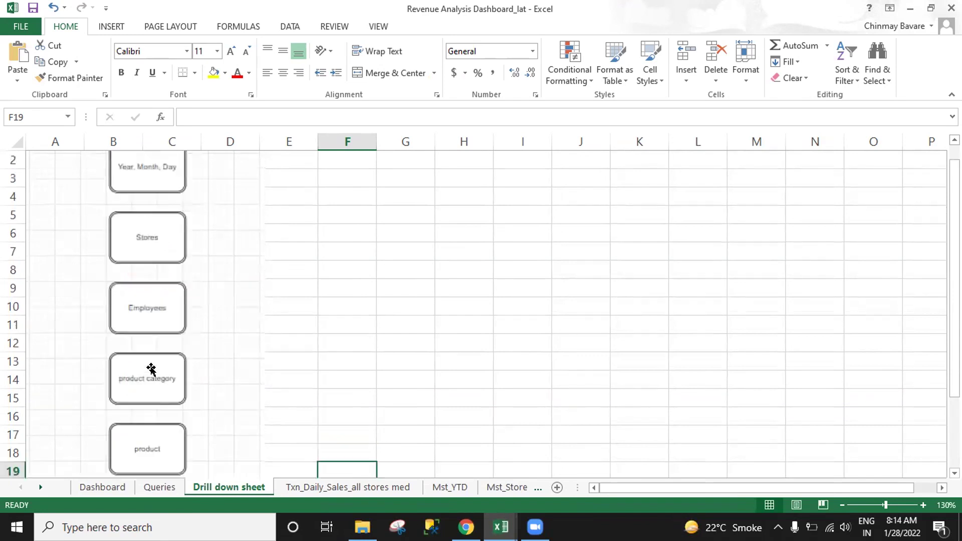
scroll(151, 369, "up", 1)
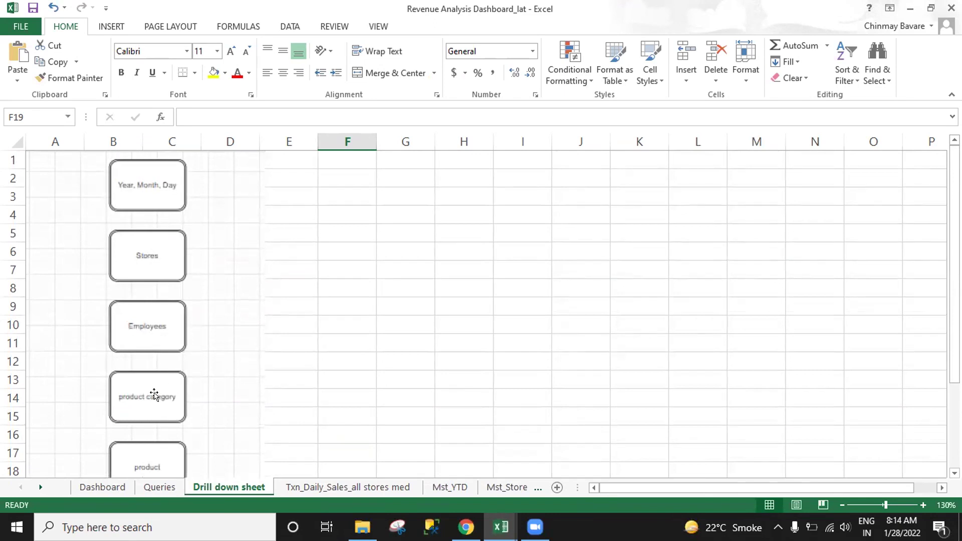
Enter the note "product category, product" in cell E14 of the Drill down sheet.
left_click(290, 391)
scroll(285, 380, "down", 1)
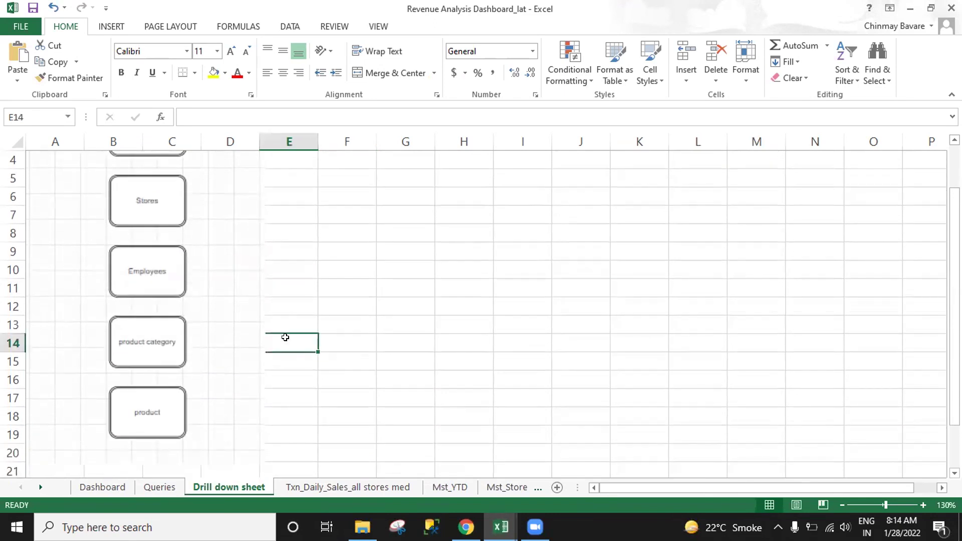
double_click(287, 337)
type("oduc")
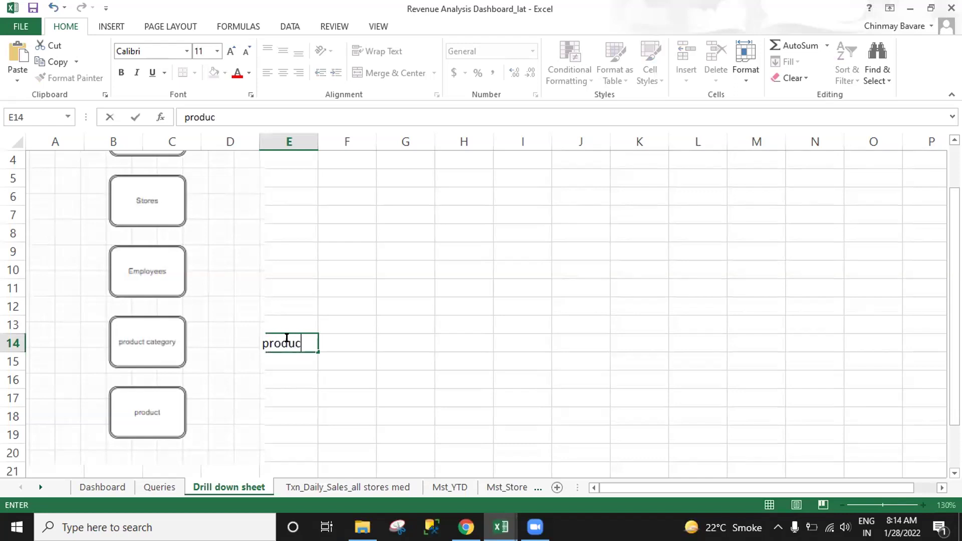
type("t category, ")
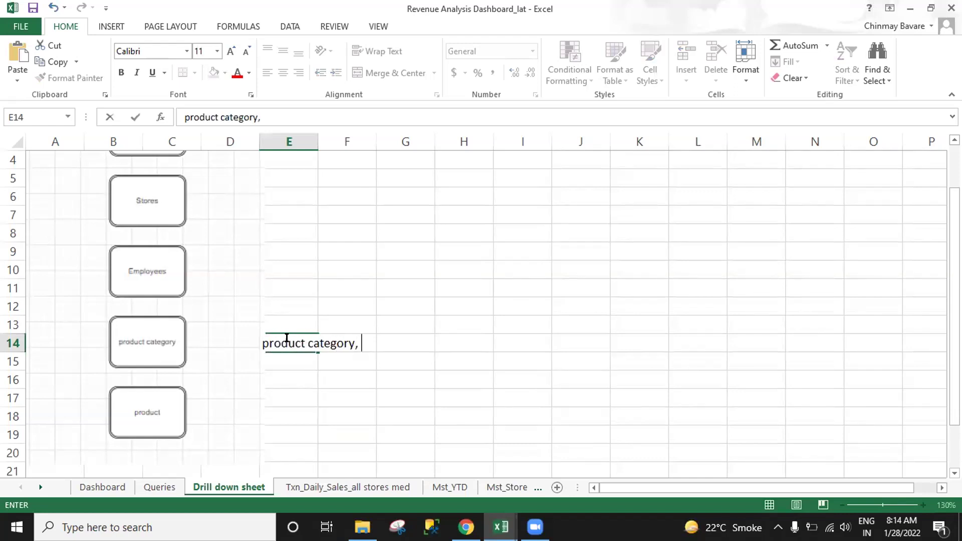
type("product")
key("ctrl+Return")
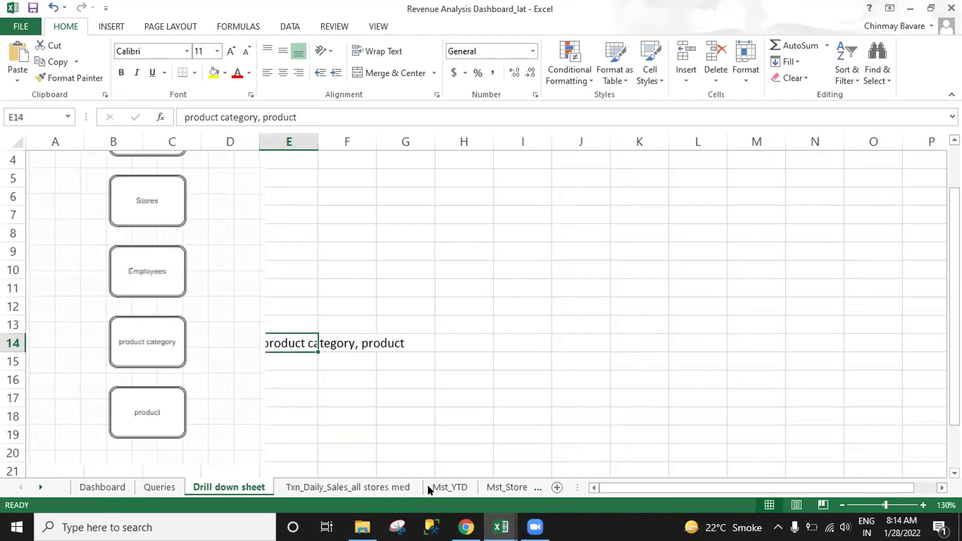
Review the Txn_Daily_Sales_all stores med, Mst_YTD, Mst_Store and Mst_Emp+Store sheets in order.
left_click(351, 489)
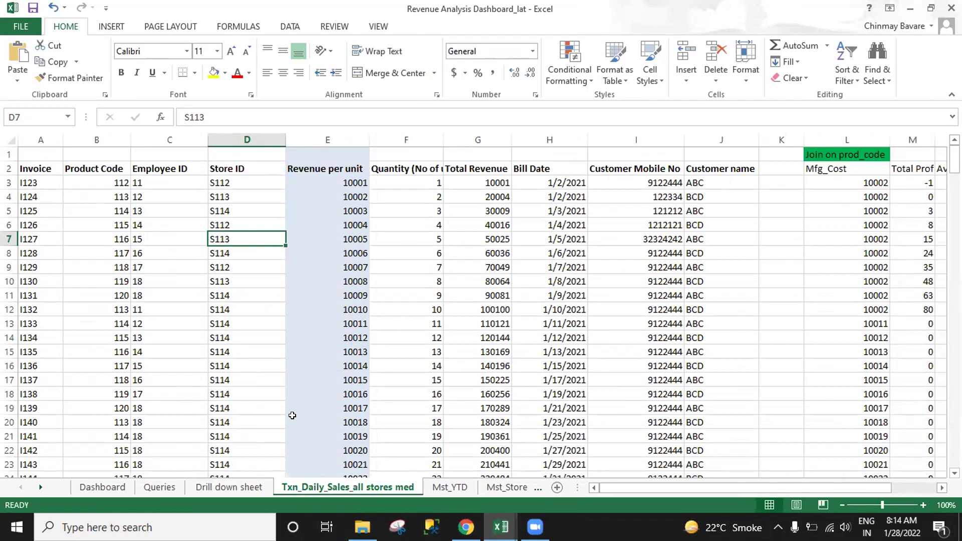
left_click(449, 488)
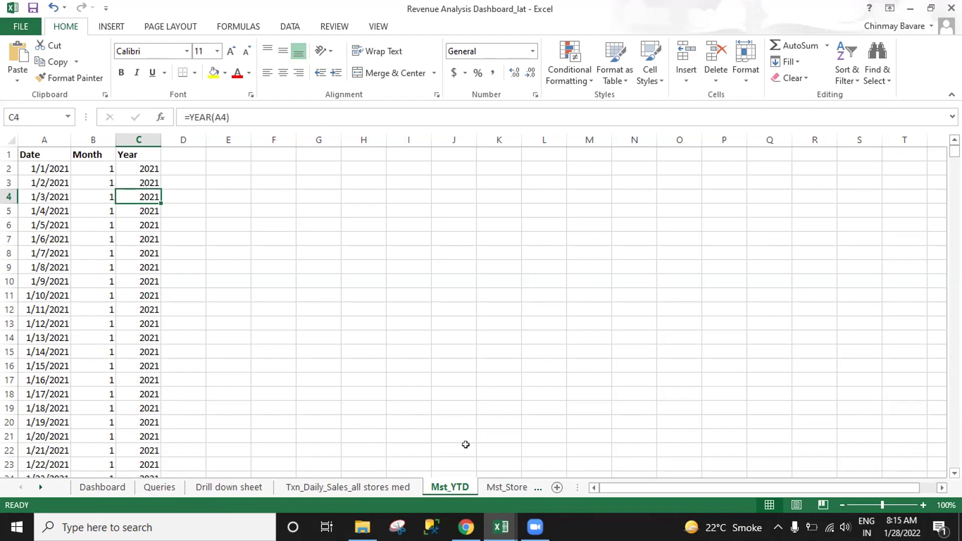
left_click(499, 488)
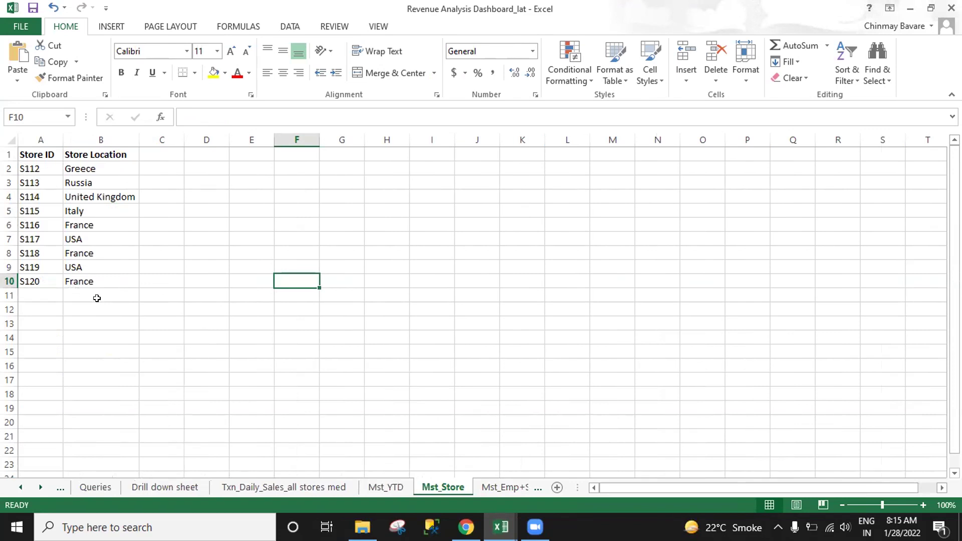
left_click(499, 486)
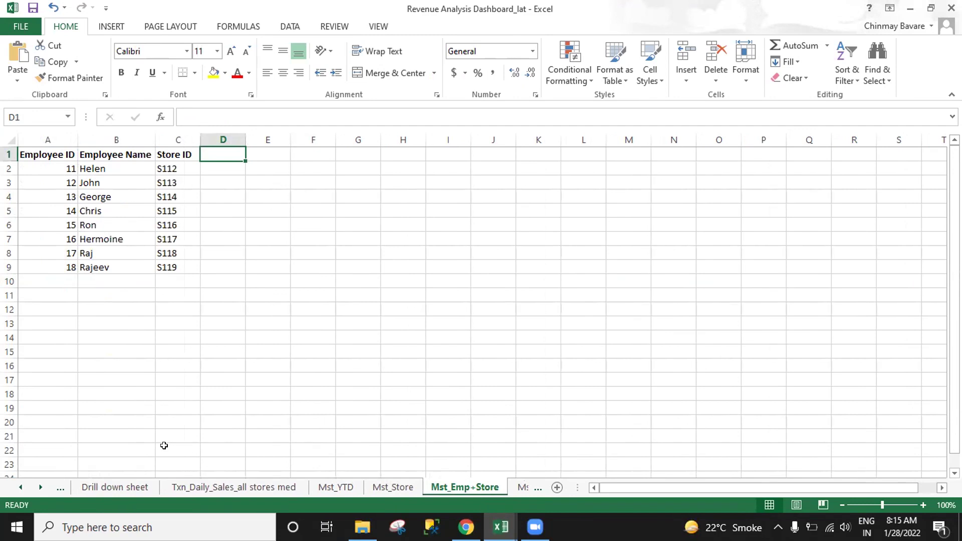
left_click(23, 488)
left_click(23, 488)
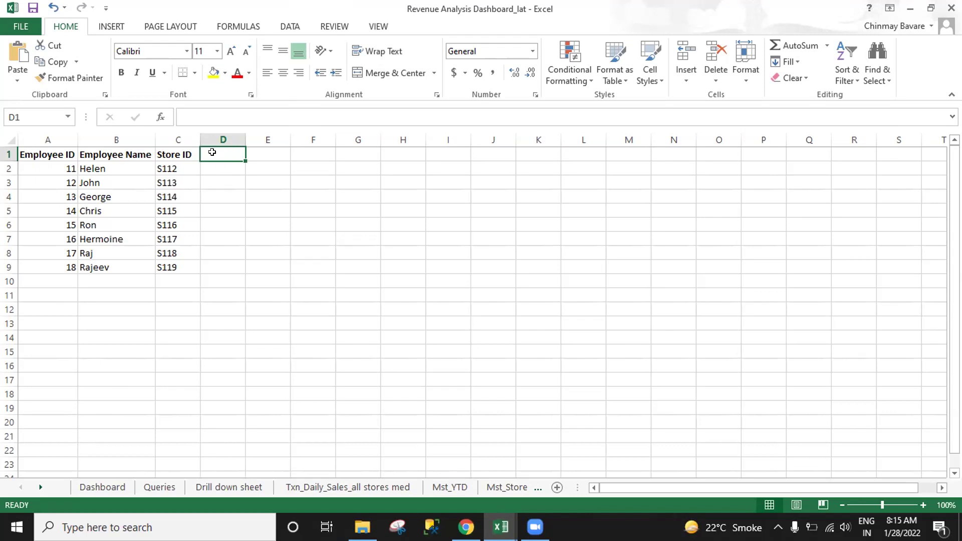
key("BackSpace")
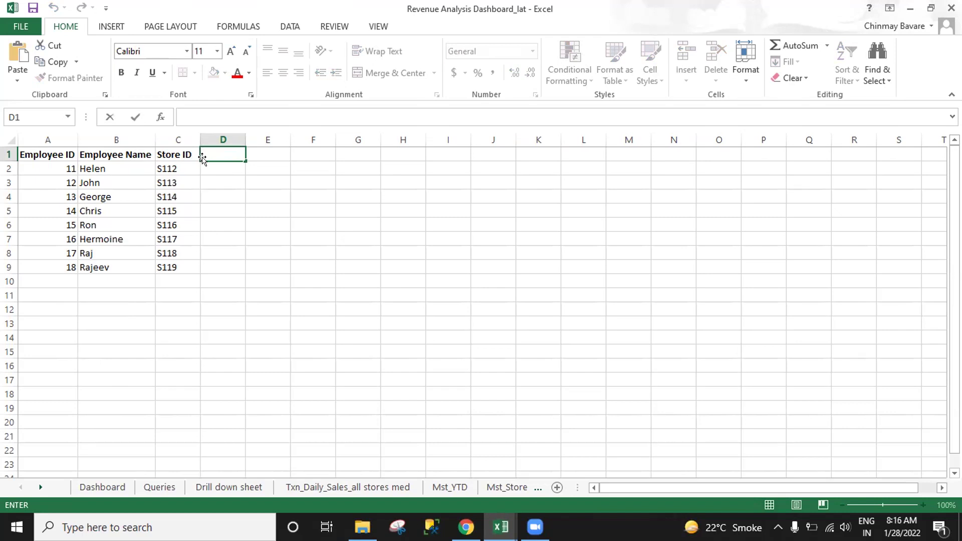
double_click(42, 155)
key("Right")
key("Right")
key("Right")
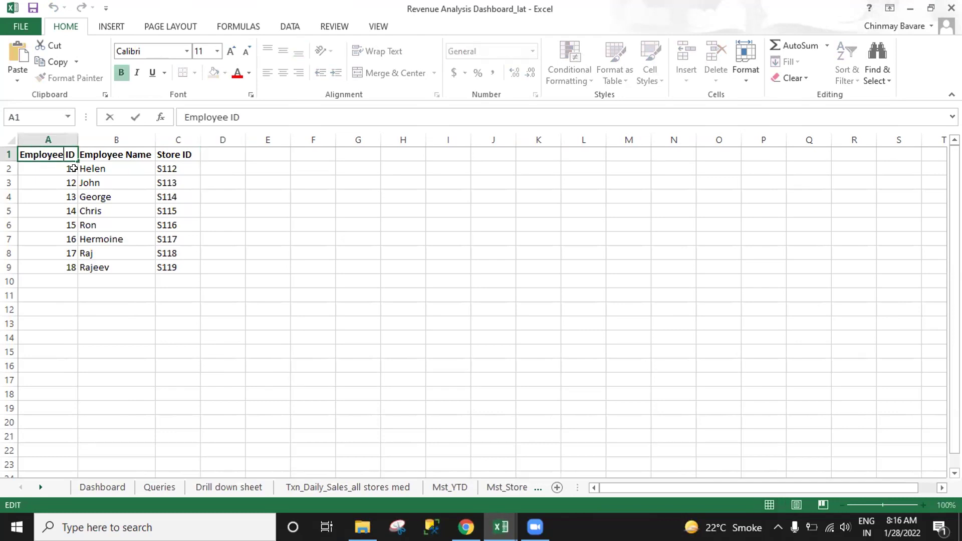
key("shift+Home")
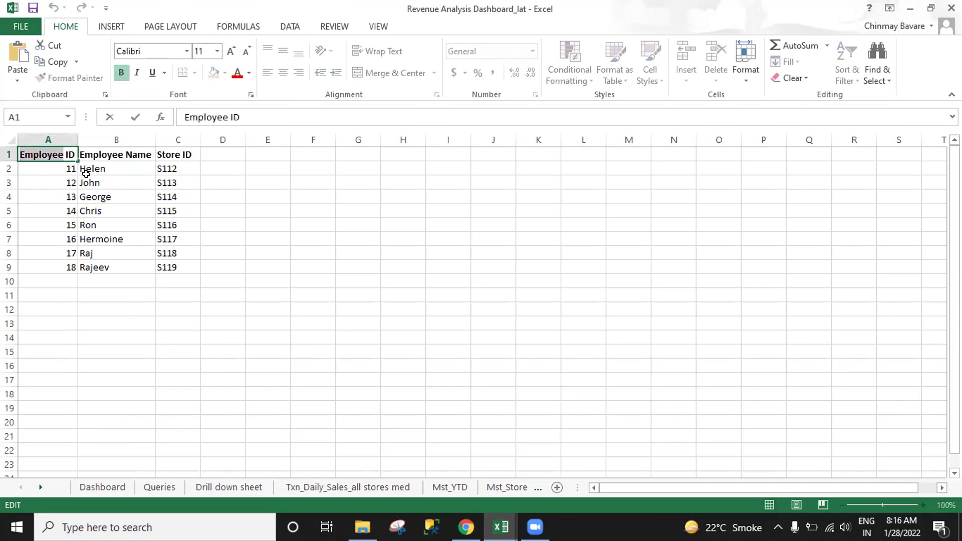
left_click(85, 173)
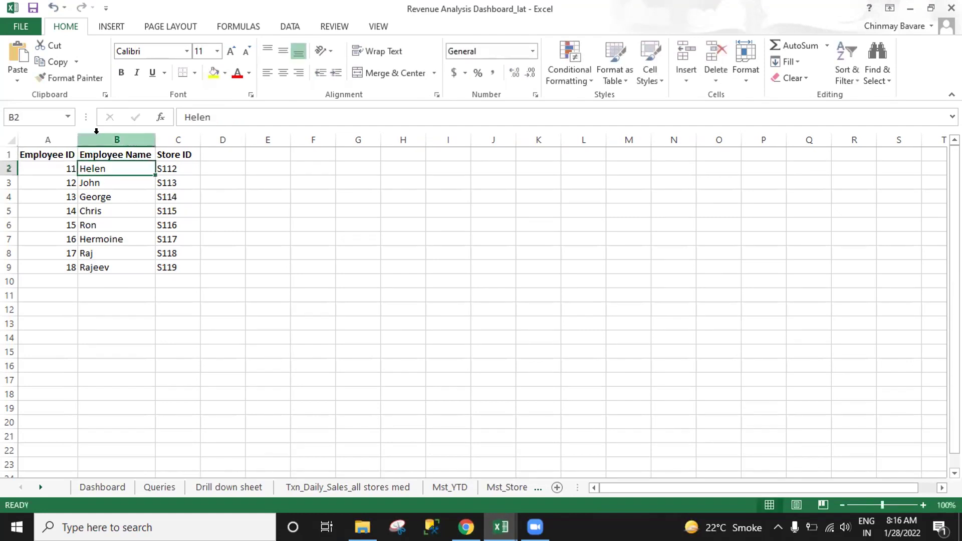
left_click(96, 133)
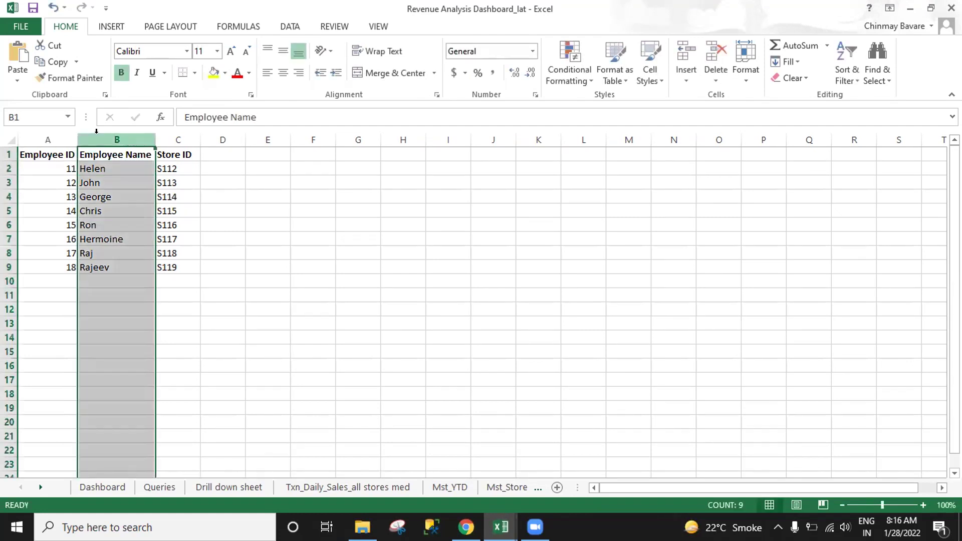
key("Right")
key("Right")
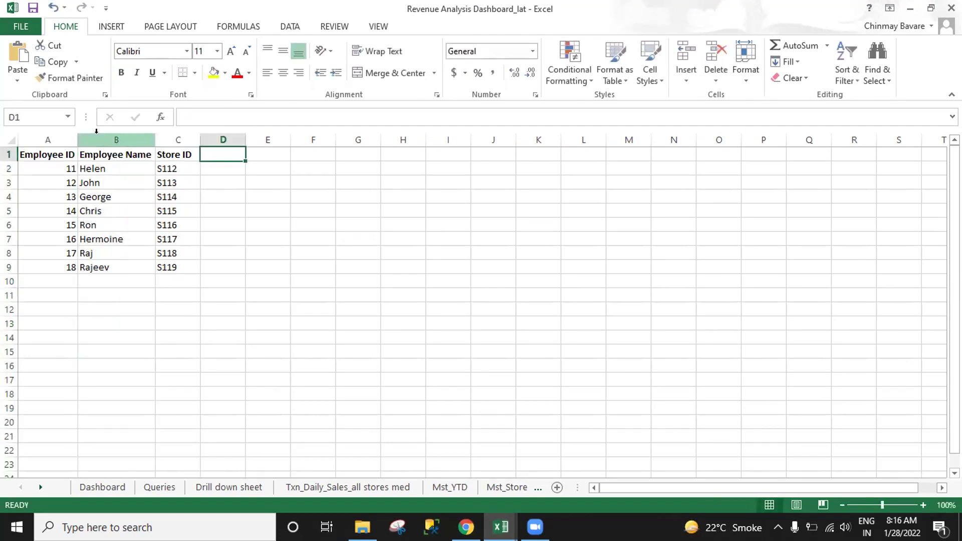
Add the header "Manager ID" in cell D1 of the Mst_Emp+Store sheet and fit column D to its content.
double_click(218, 147)
type("Manager")
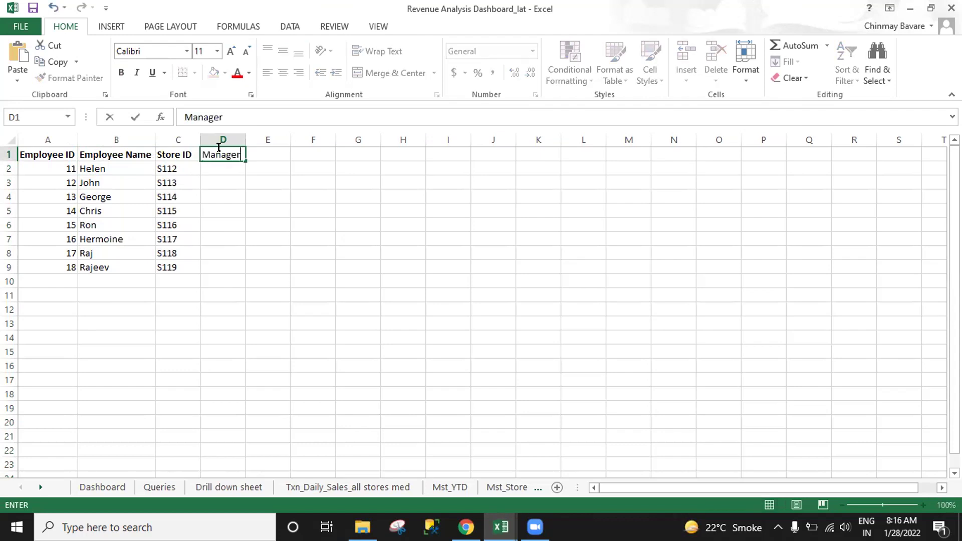
type(" ID")
left_click(319, 183)
double_click(245, 139)
left_click(220, 168)
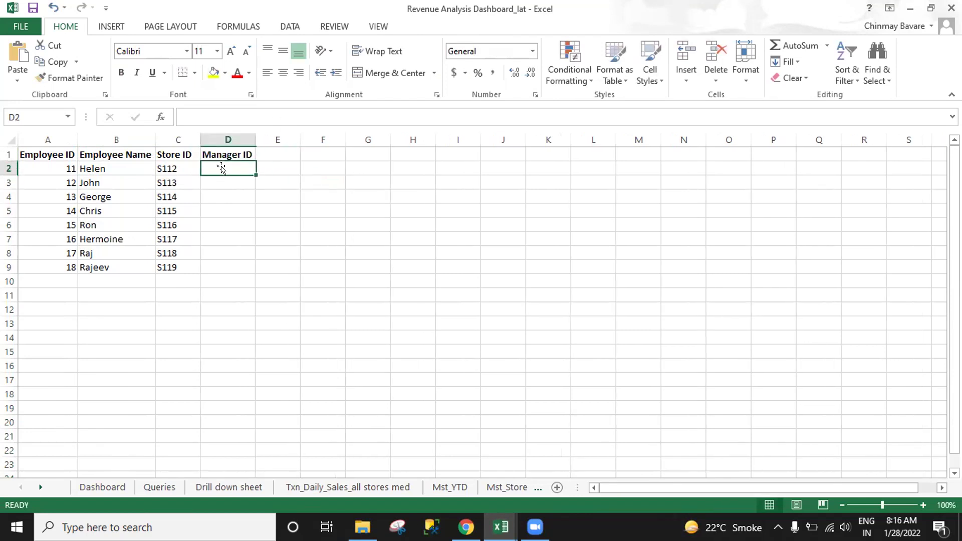
left_click(52, 166)
left_click(63, 221, "shift")
key("ctrl+c")
left_click(221, 168)
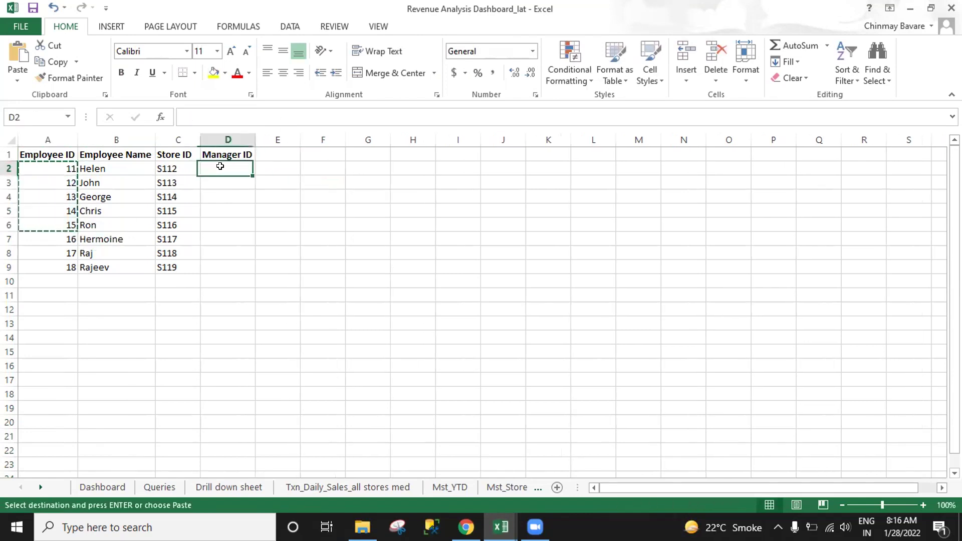
Fill the Manager ID column by copying the employee IDs in A3:A9 to D2:D8 and entering 11 in D9.
left_click(50, 182)
left_click(60, 267, "shift")
key("ctrl+c")
left_click(215, 169)
key("ctrl+v")
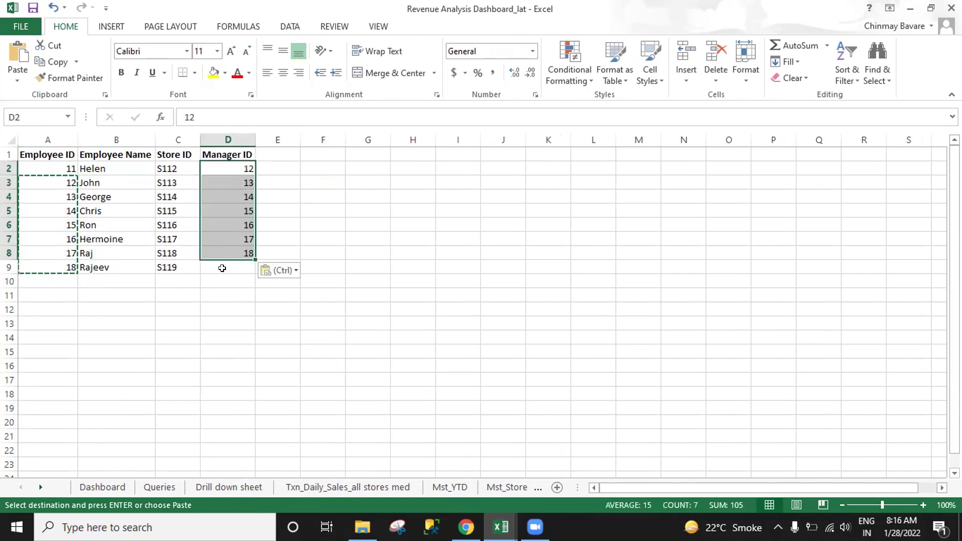
left_click(221, 267)
type("11")
key("Return")
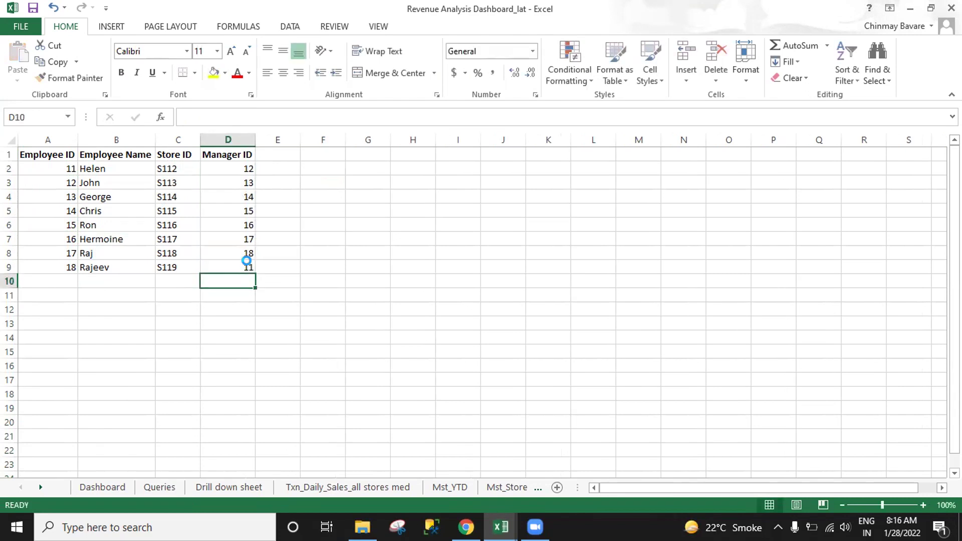
Go through the master sheets to Mst_Productcat+Cost and review its product code, name, category and cost columns.
left_click(348, 486)
left_click(439, 487)
left_click(489, 490)
left_click(497, 489)
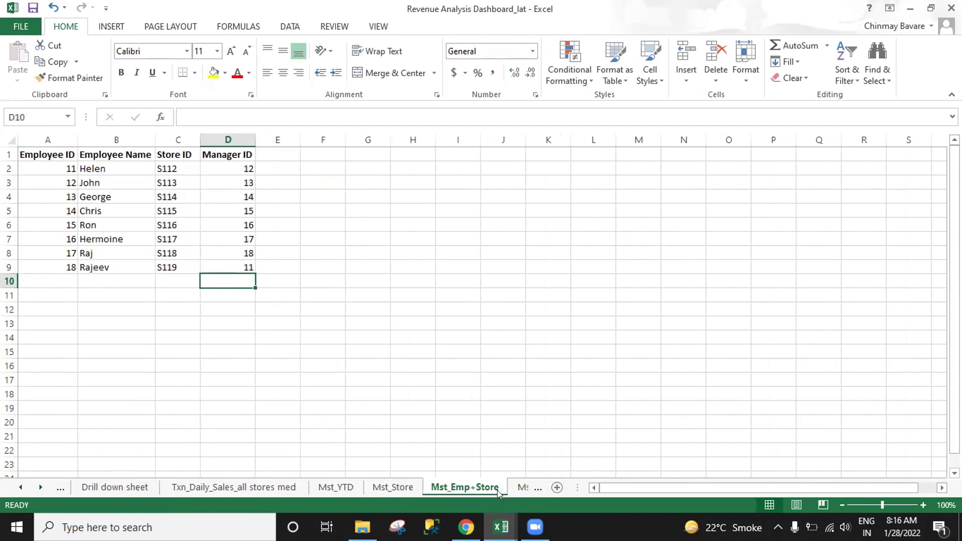
left_click(513, 488)
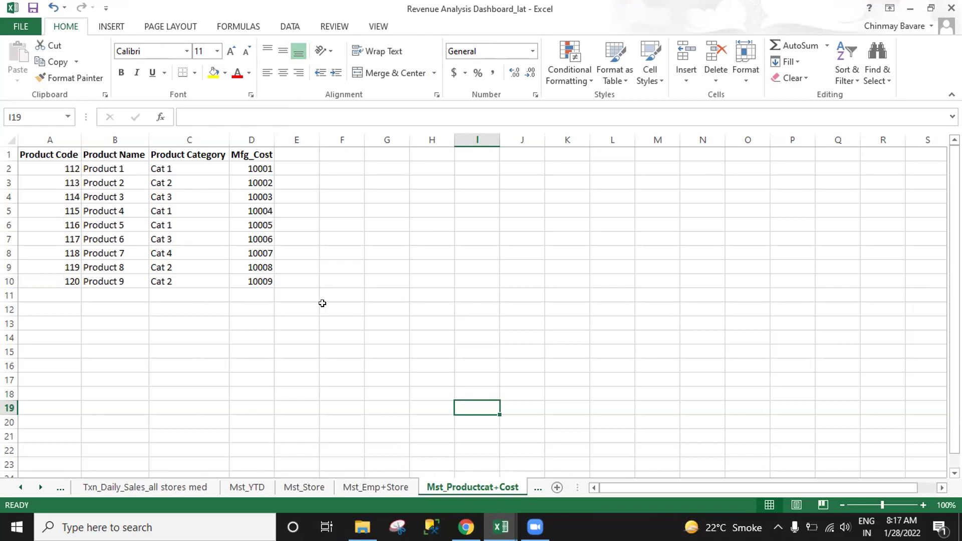
left_click(534, 489)
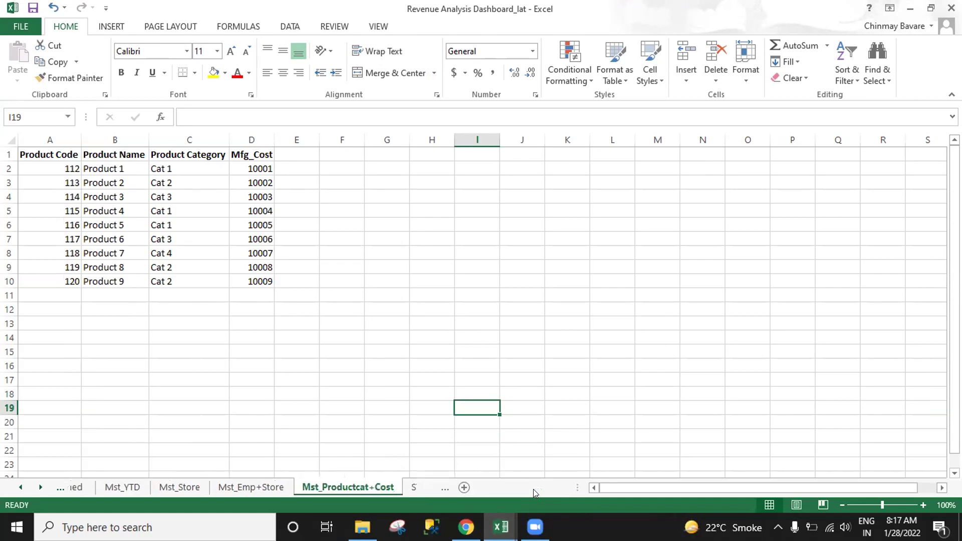
left_click(24, 487)
left_click(443, 489)
Rename the Mfg_Cost header in cell D1 of the Mst_Productcat+Cost sheet to "Price".
left_click(252, 154)
left_click_drag(233, 117, 184, 117)
type("Price")
left_click(351, 235)
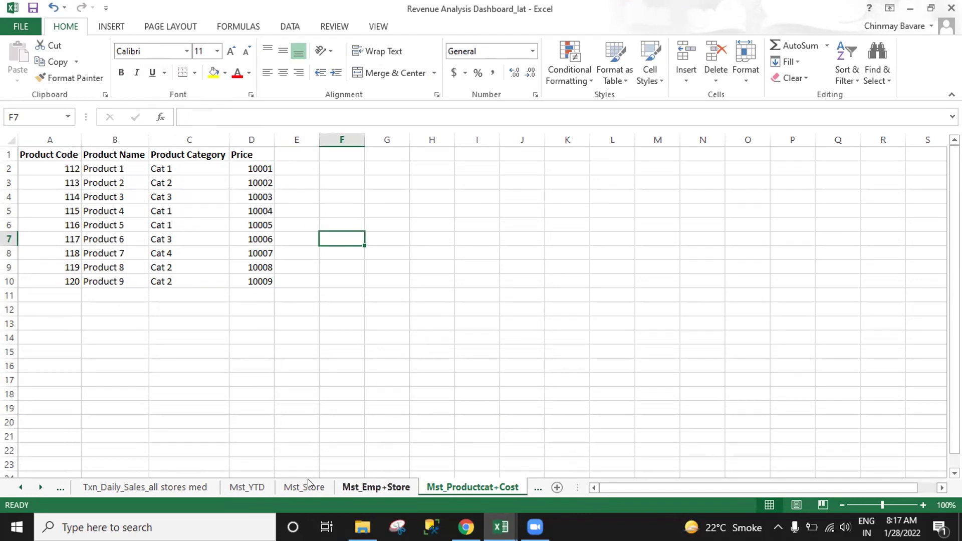
Return to the Queries sheet with the KPI and table reference list.
left_click(20, 486)
left_click(155, 489)
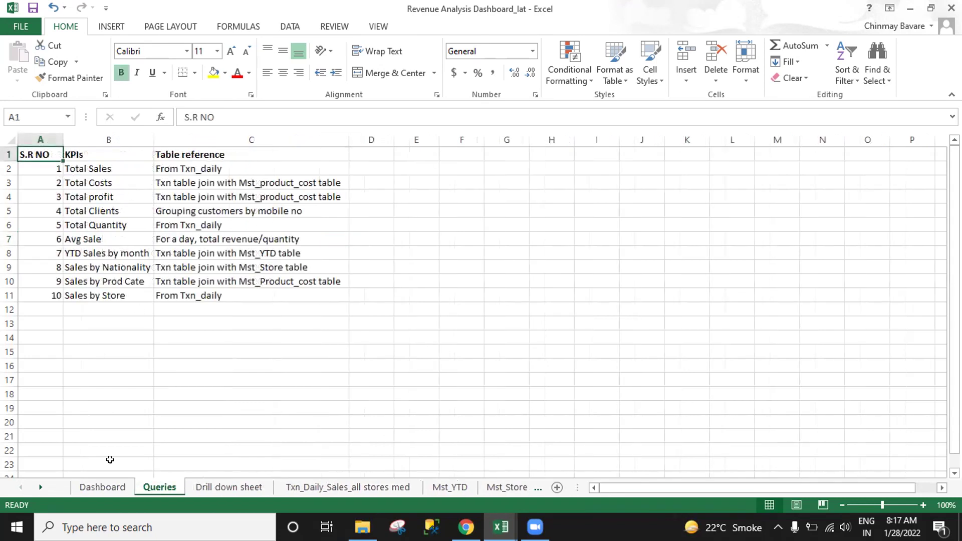
Compare the dashboard's KPIs and charts with the table references on the Queries sheet, and open the Txn_Daily_Sales_all stores med sheet.
left_click(113, 488)
scroll(155, 191, "down", 1)
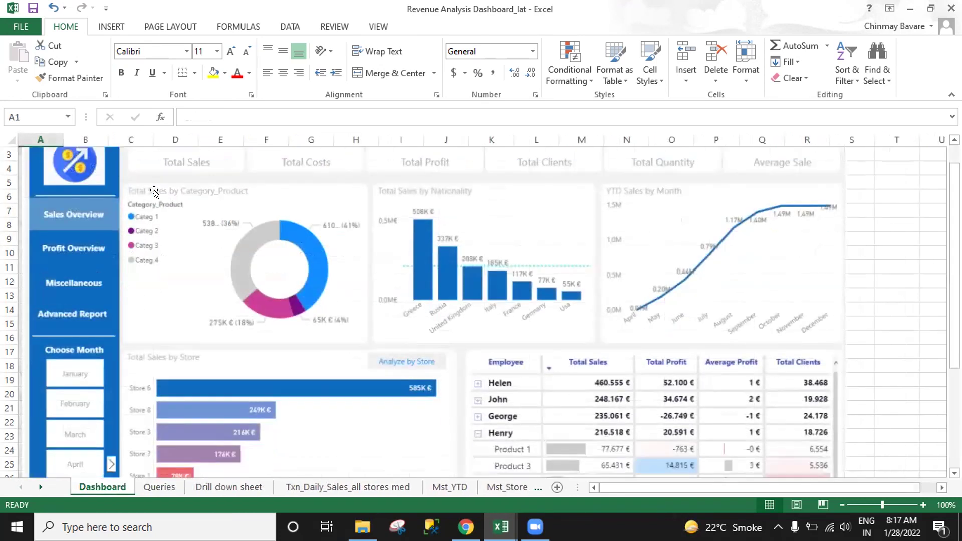
scroll(154, 191, "up", 1)
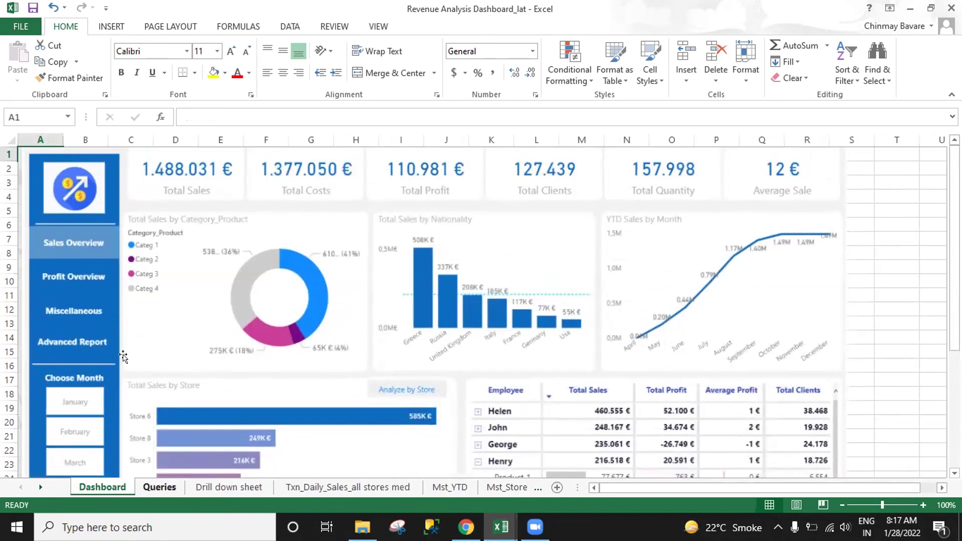
left_click(146, 486)
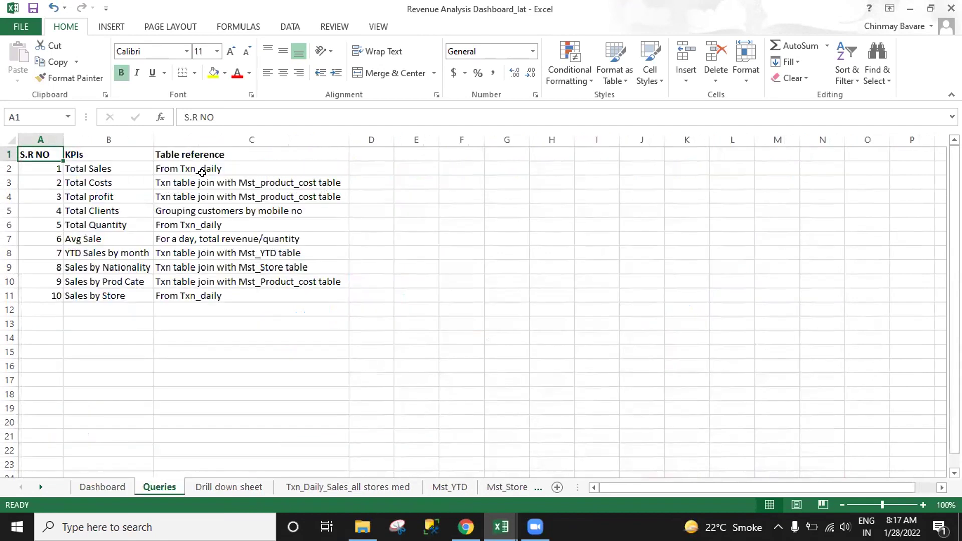
left_click(309, 489)
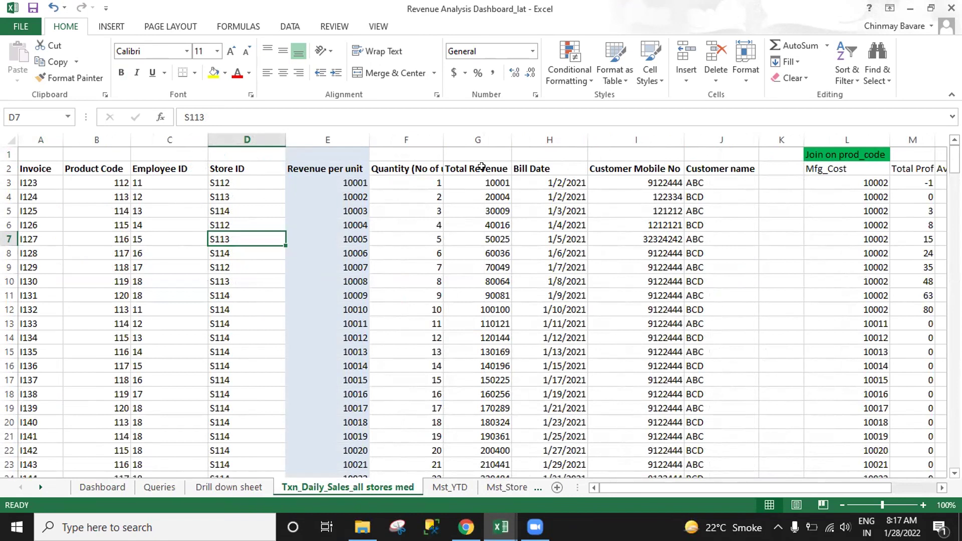
Try renaming the Total Revenue header in cell G2 to "Total Sales", and undo the change.
left_click(478, 166)
left_click_drag(248, 116, 207, 114)
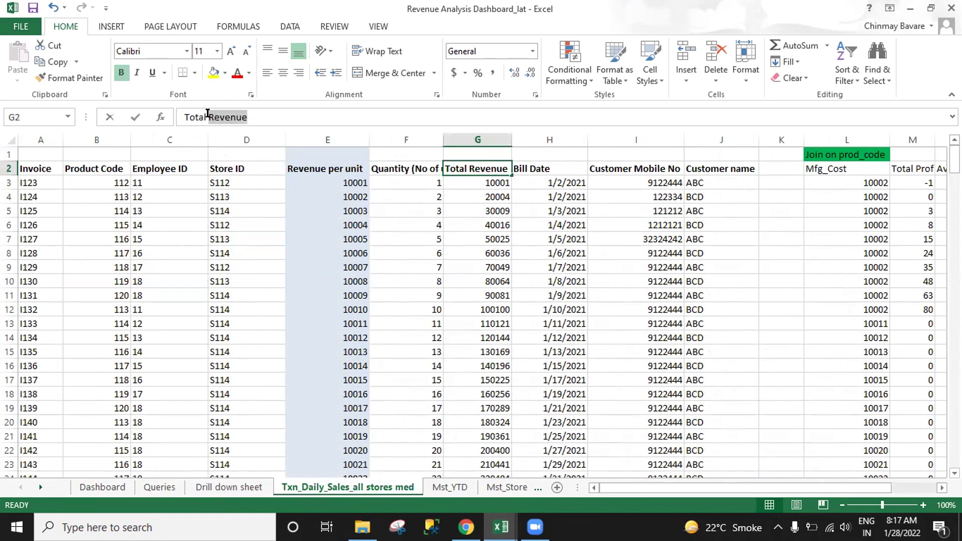
type("Sales")
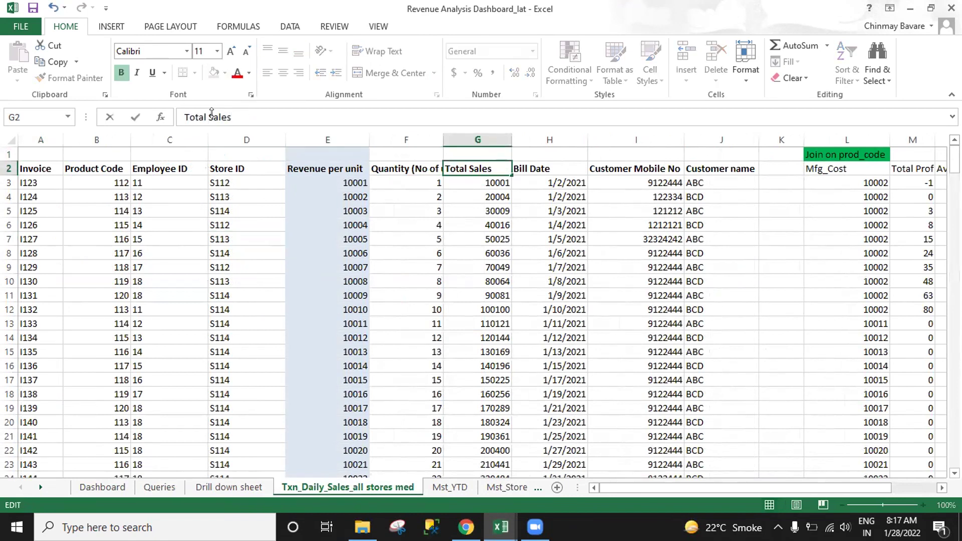
left_click(521, 217)
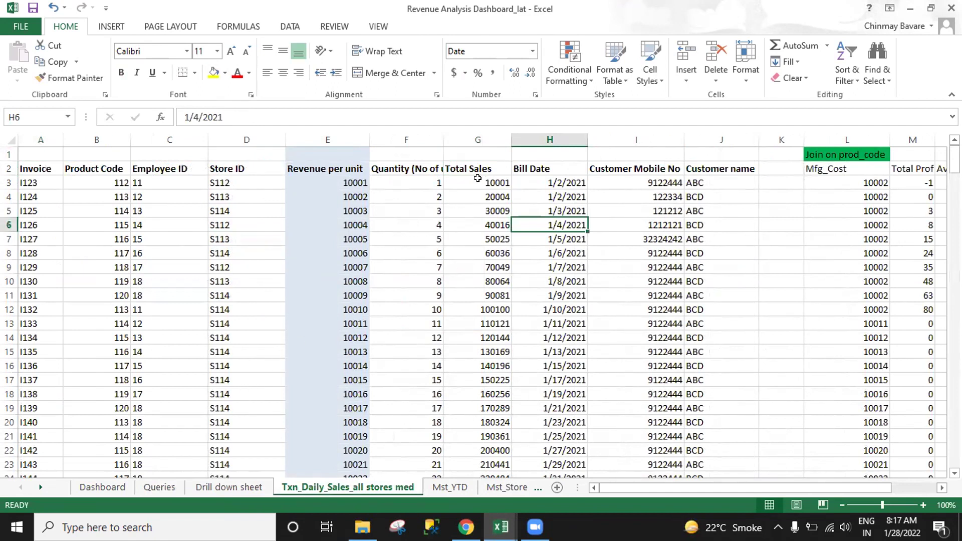
key("ctrl+z")
Shorten the Total Revenue header in cell G2 of the daily sales sheet to "Revenue".
left_click(208, 116)
key("shift+Home")
key("BackSpace")
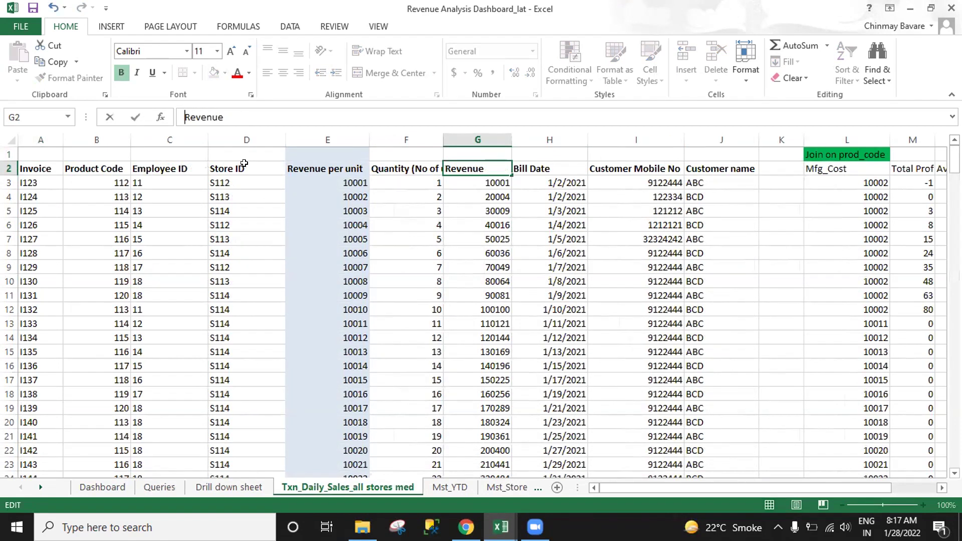
left_click(499, 253)
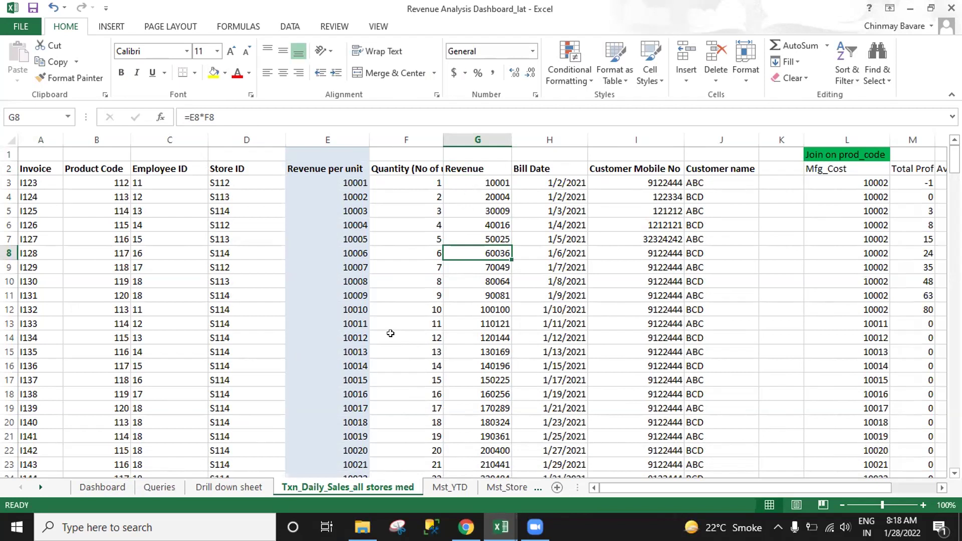
Examine the dashboard's KPI cards, charts, month selector and employee table, and compare them with the daily sales transaction columns.
left_click(104, 488)
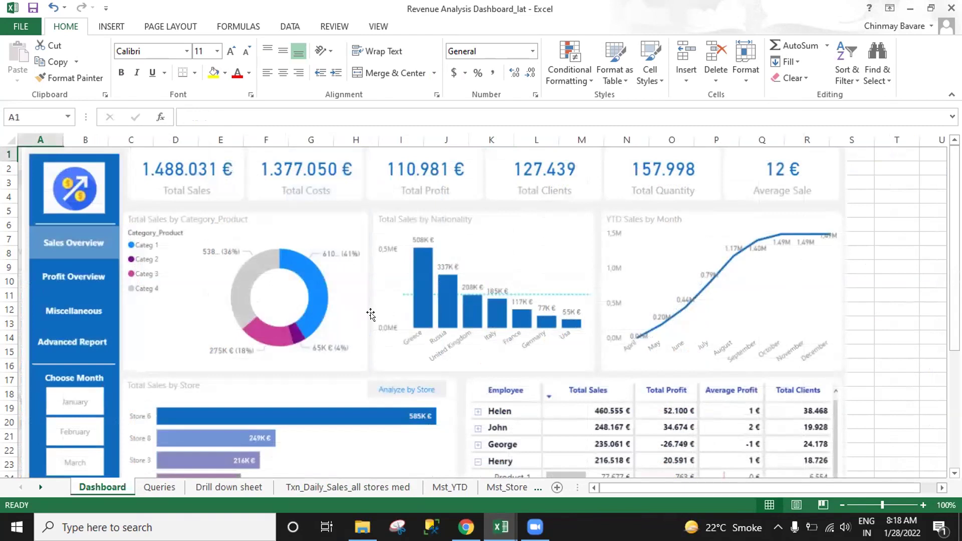
left_click(197, 177)
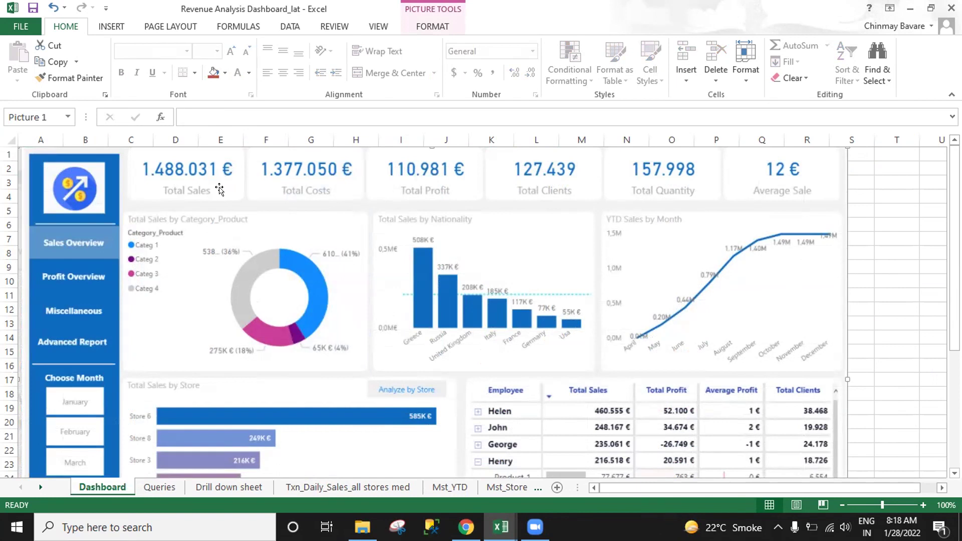
left_click(294, 484)
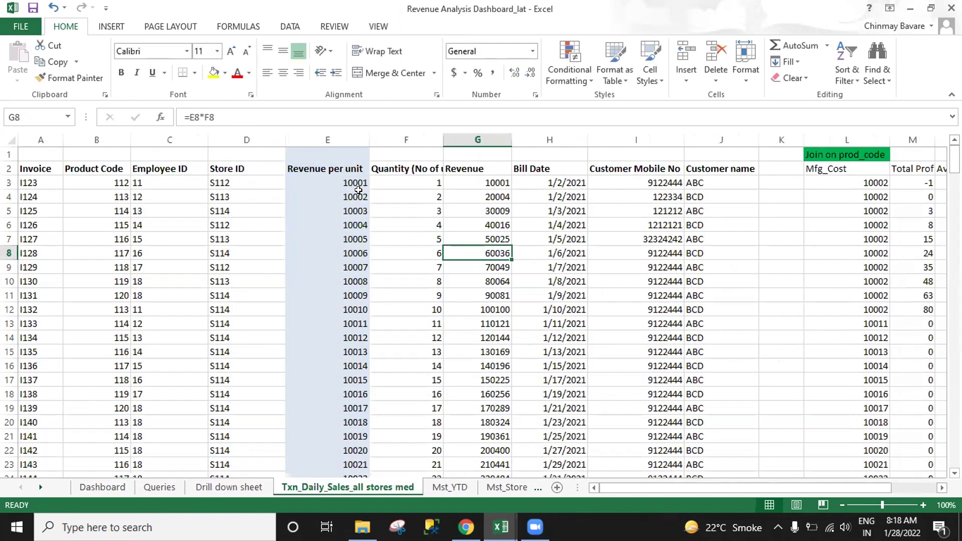
left_click(104, 486)
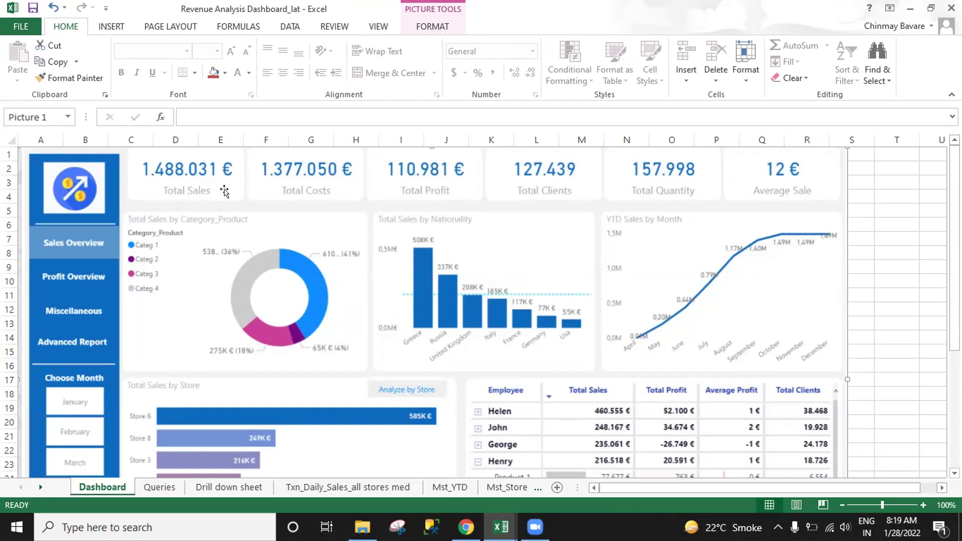
scroll(710, 358, "down", 2)
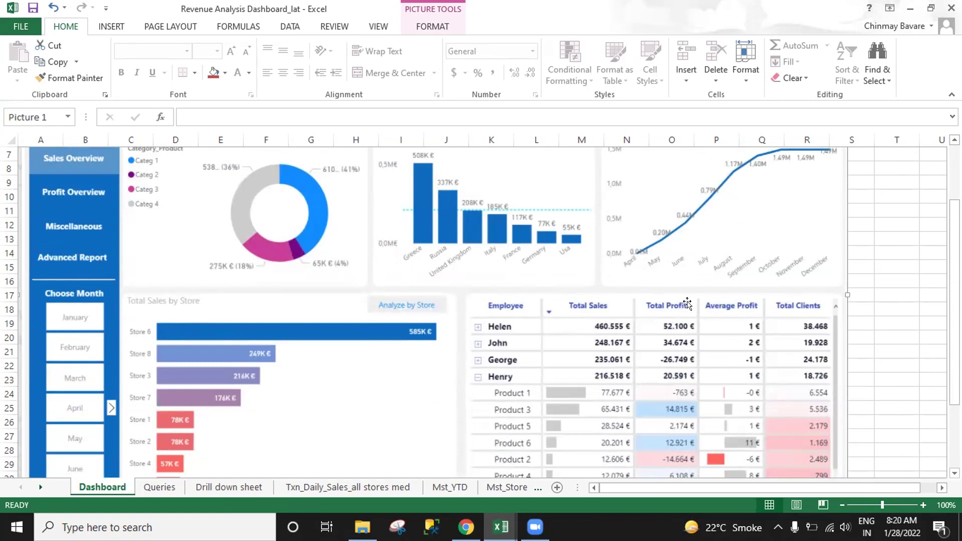
scroll(616, 278, "up", 2)
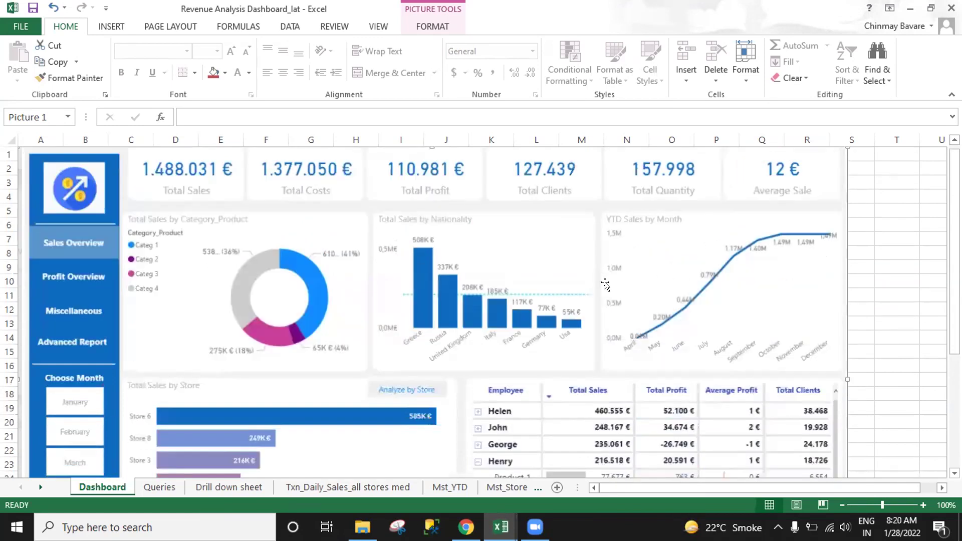
scroll(48, 393, "down", 2)
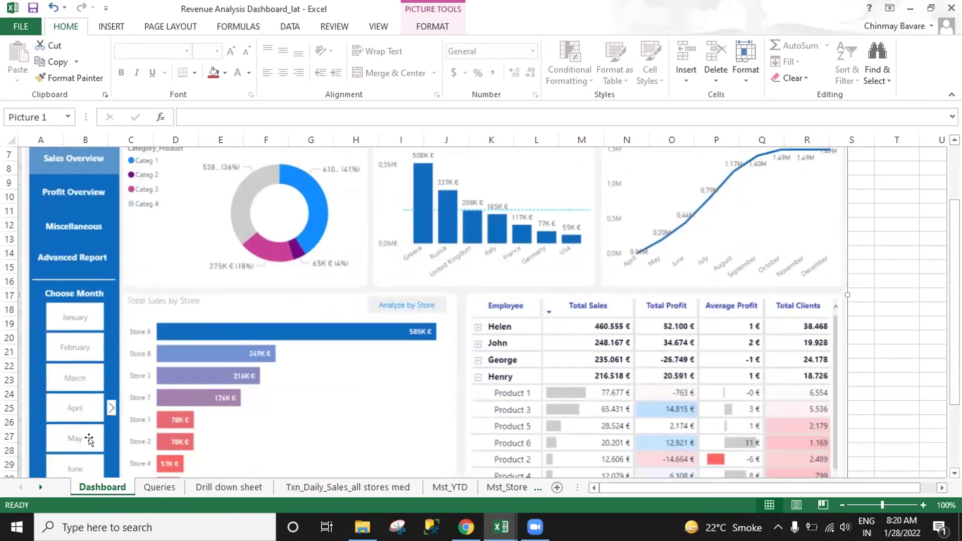
scroll(90, 428, "down", 1)
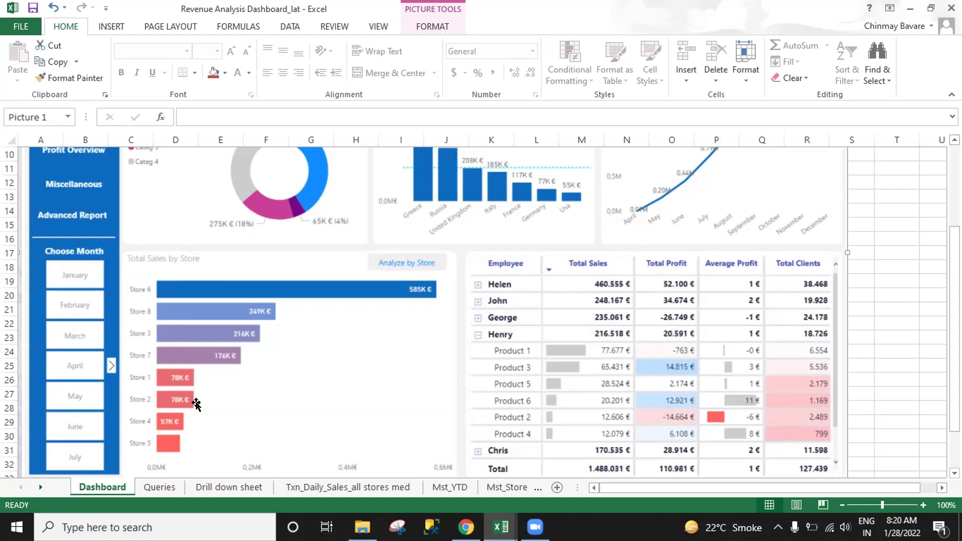
scroll(214, 371, "up", 2)
scroll(220, 336, "up", 1)
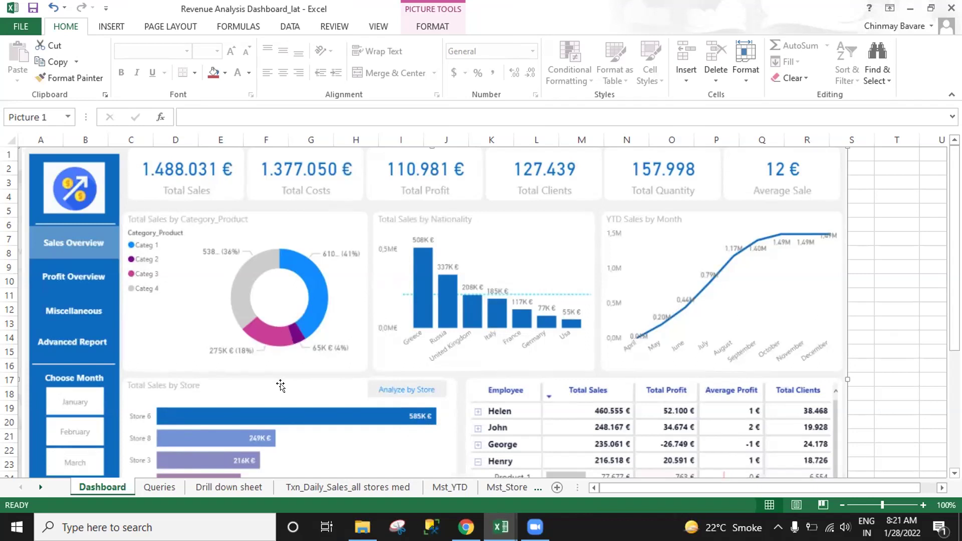
left_click(296, 488)
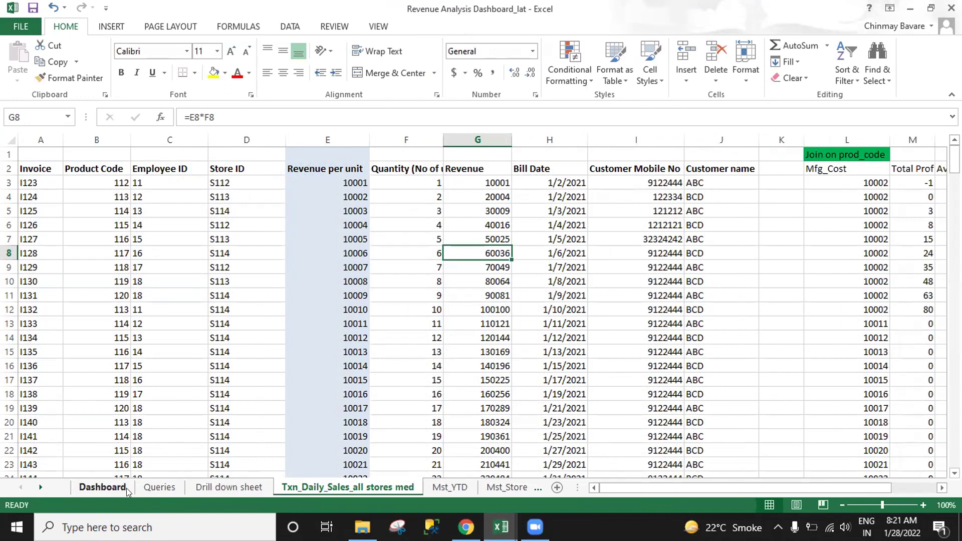
Add the header "Default values" in cell D1 of the Queries sheet and widen column D to fit it.
left_click(155, 488)
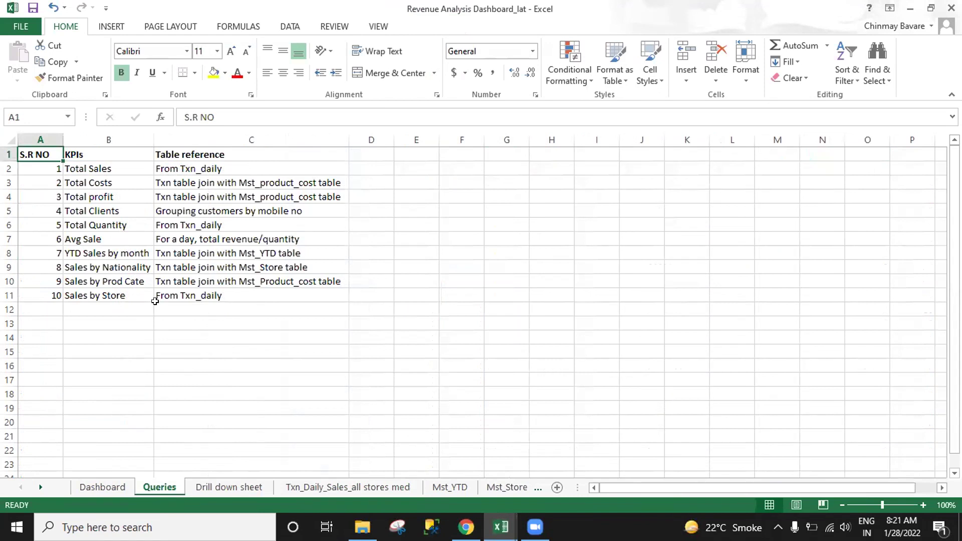
left_click(92, 177)
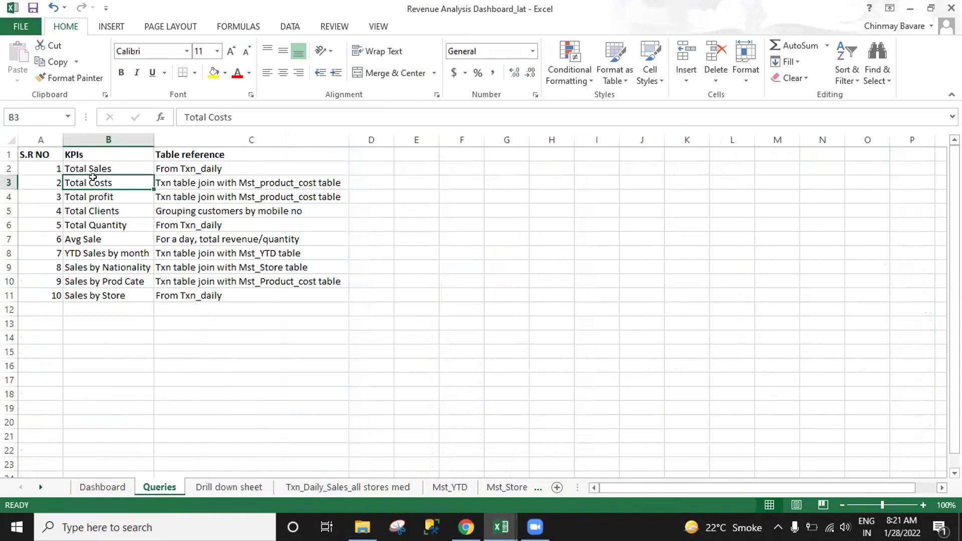
key("Right")
key("Right")
key("Up")
key("Up")
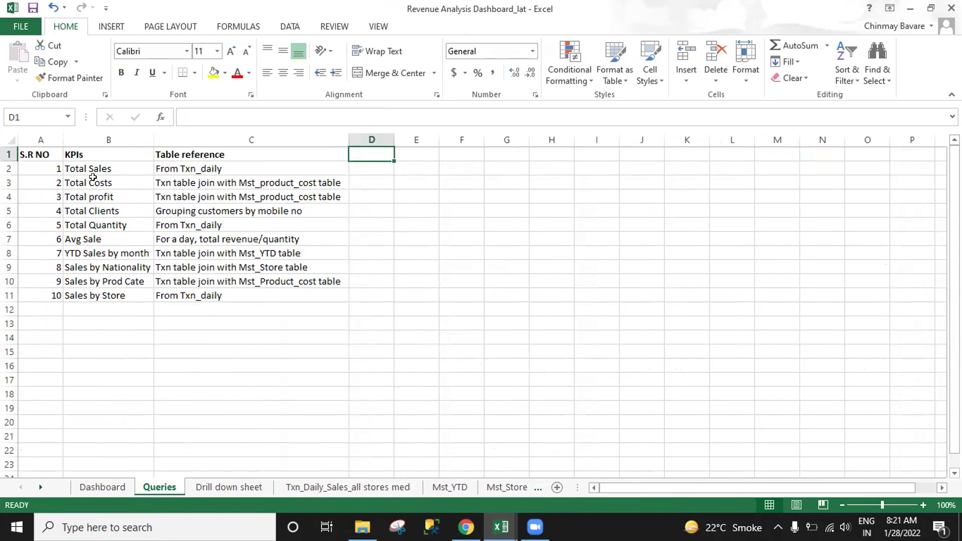
type("Def")
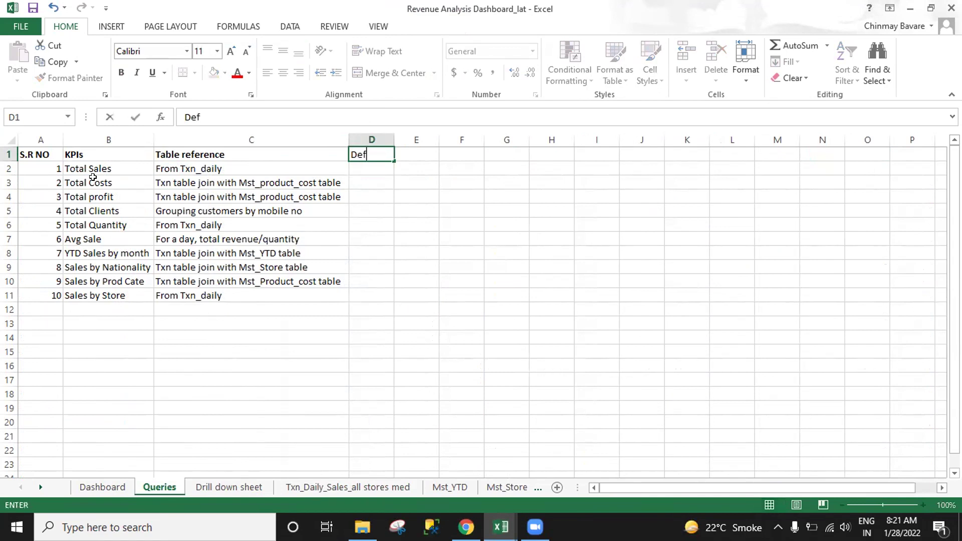
type("ault values")
key("Return")
key("Up")
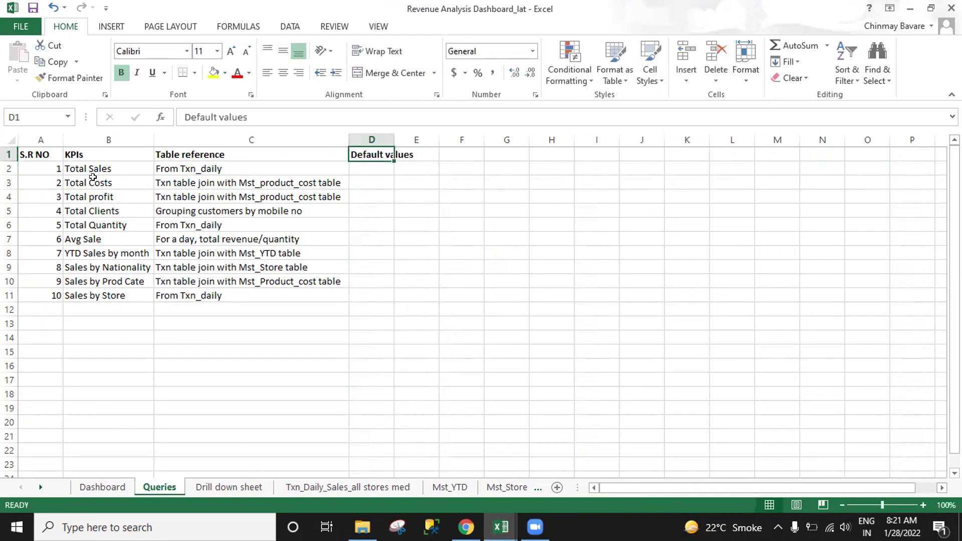
left_click_drag(393, 134, 417, 134)
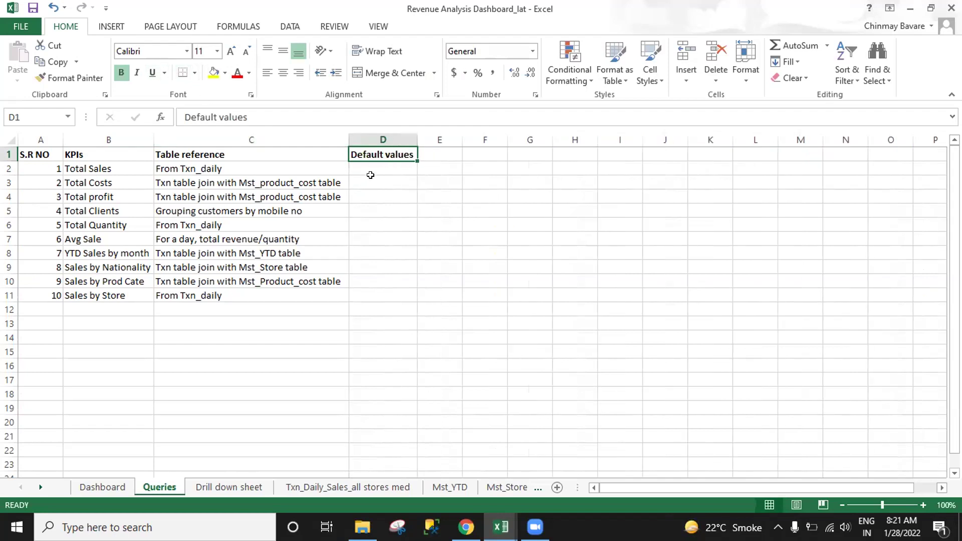
Enter "Current Year" in cell D2 and fill it down to D11 for all listed KPIs.
left_click(370, 182)
left_click(370, 167)
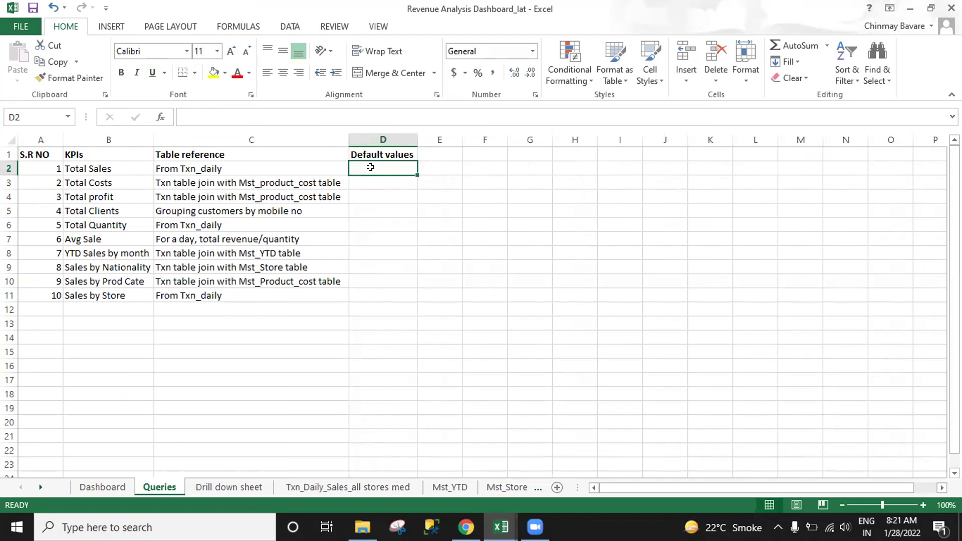
type("Current Year")
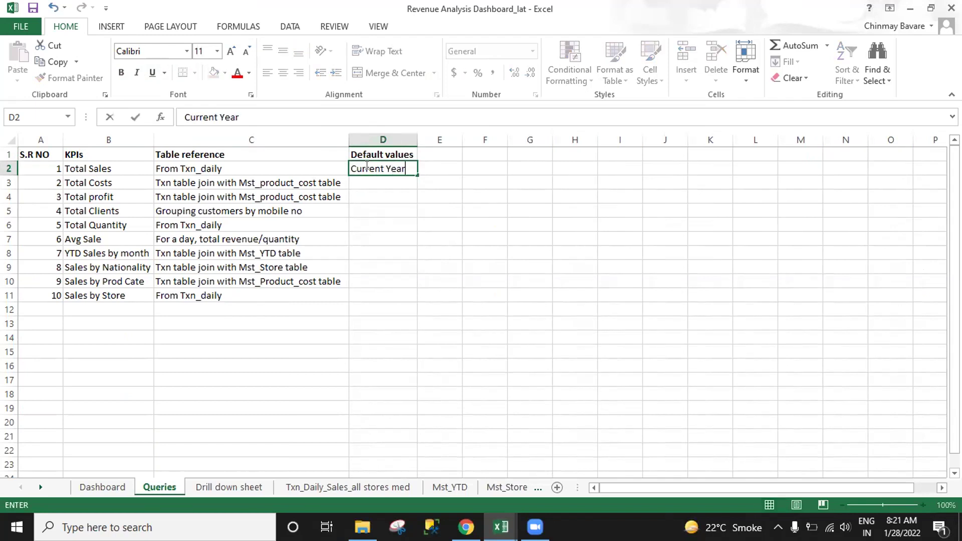
key("Return")
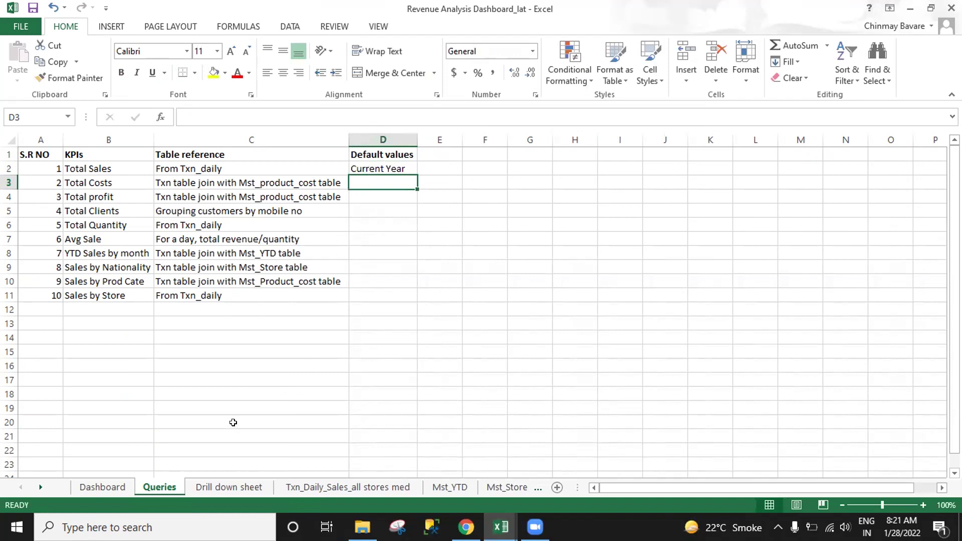
left_click(389, 170)
left_click_drag(415, 173, 410, 296)
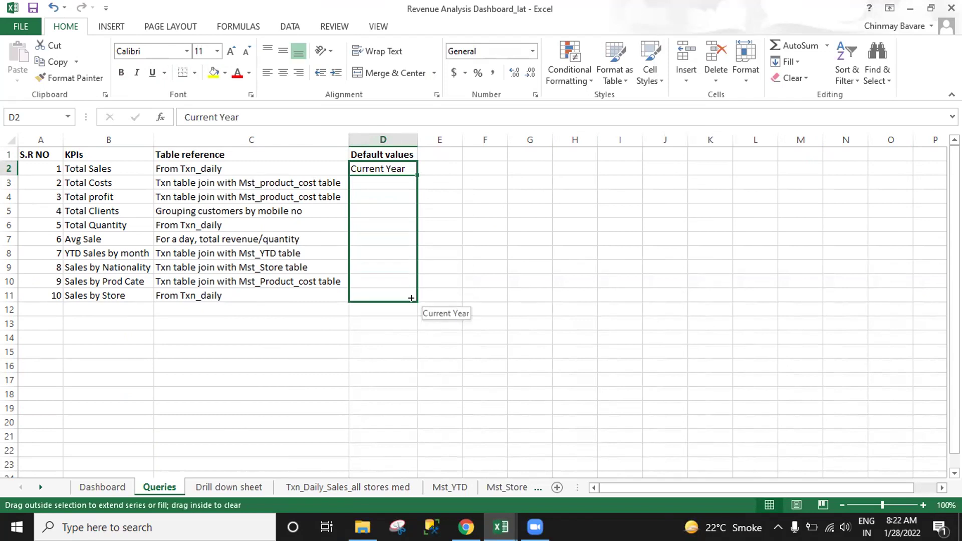
left_click(453, 255)
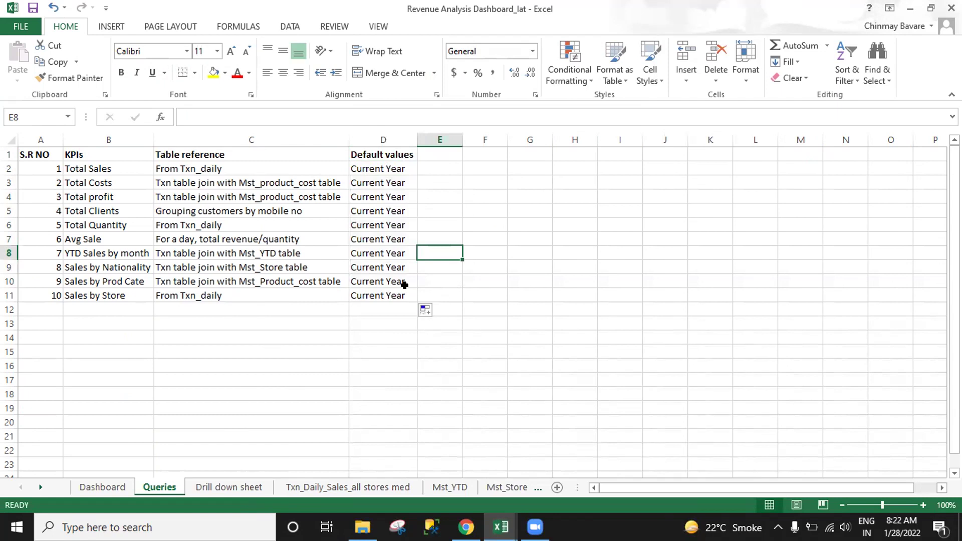
Add the header "Granularity" in cell E1 and autofit the width of column E.
left_click(444, 213)
left_click(429, 152)
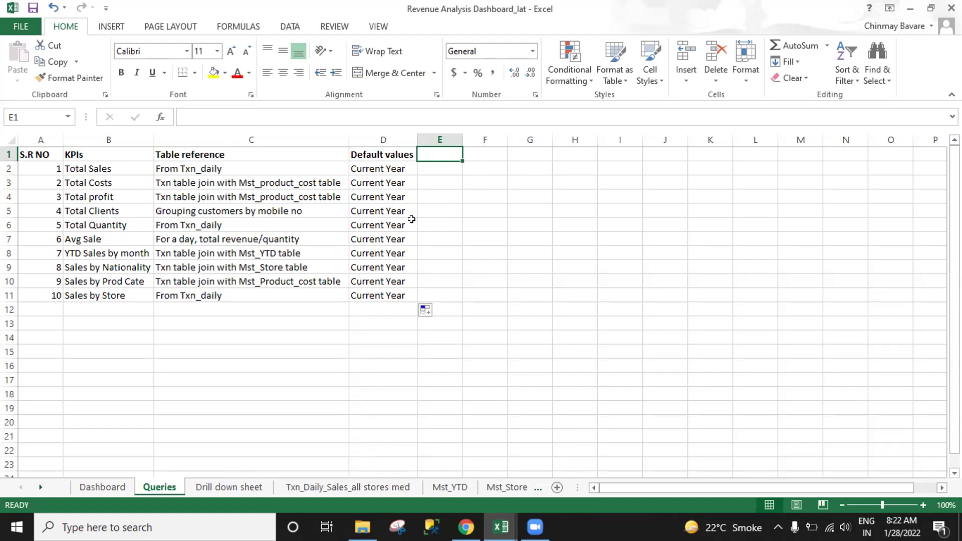
left_click(433, 153)
type("Gra")
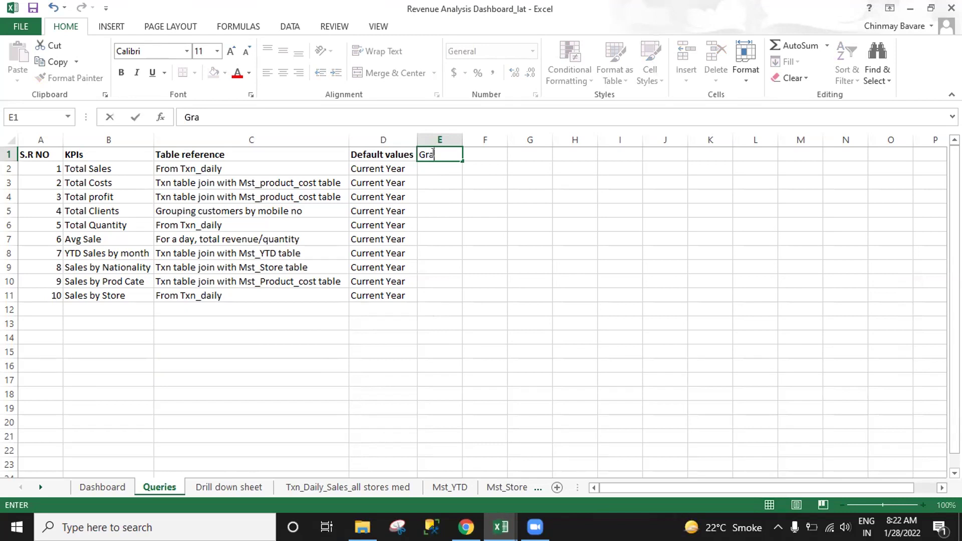
type("nularity")
key("Return")
left_click(433, 152)
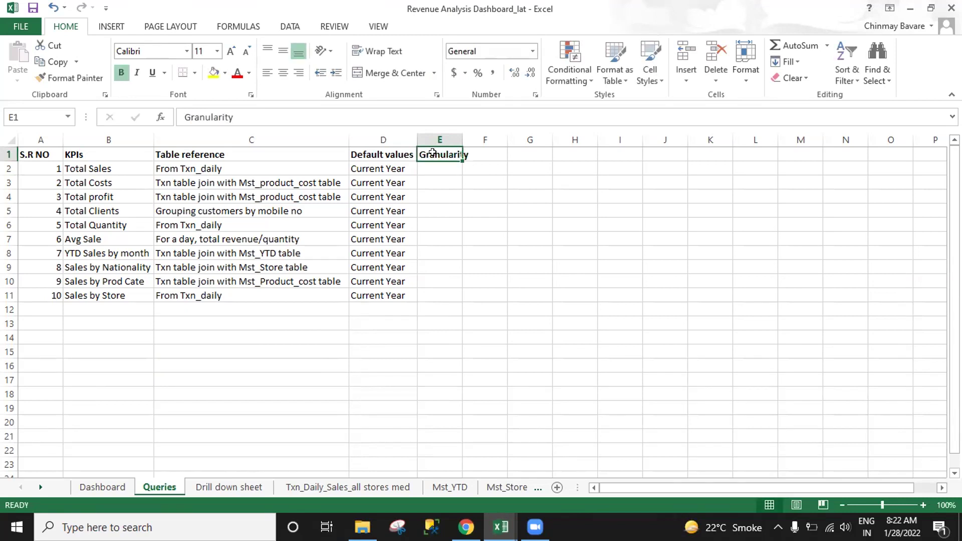
double_click(462, 140)
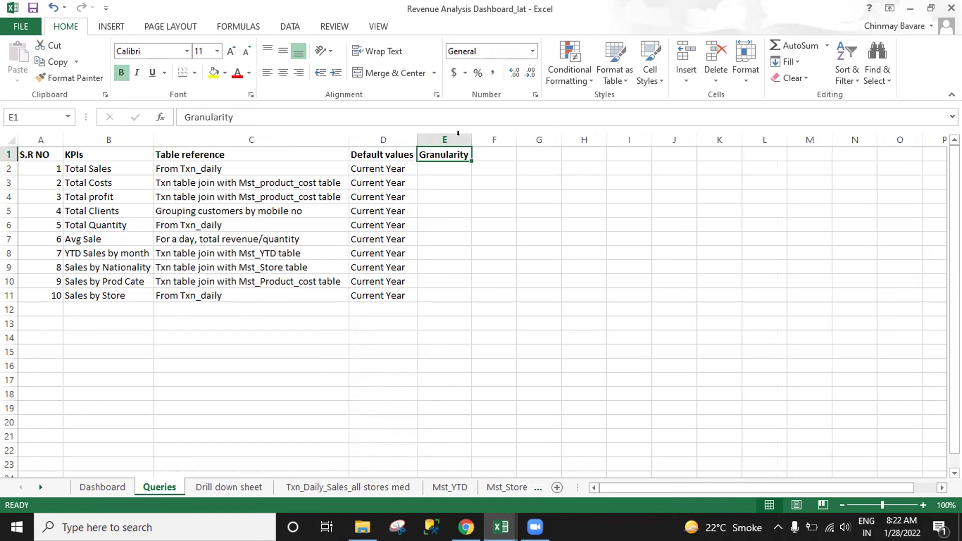
Return to the Dashboard sheet to check the sales overview.
left_click(448, 185)
left_click(104, 488)
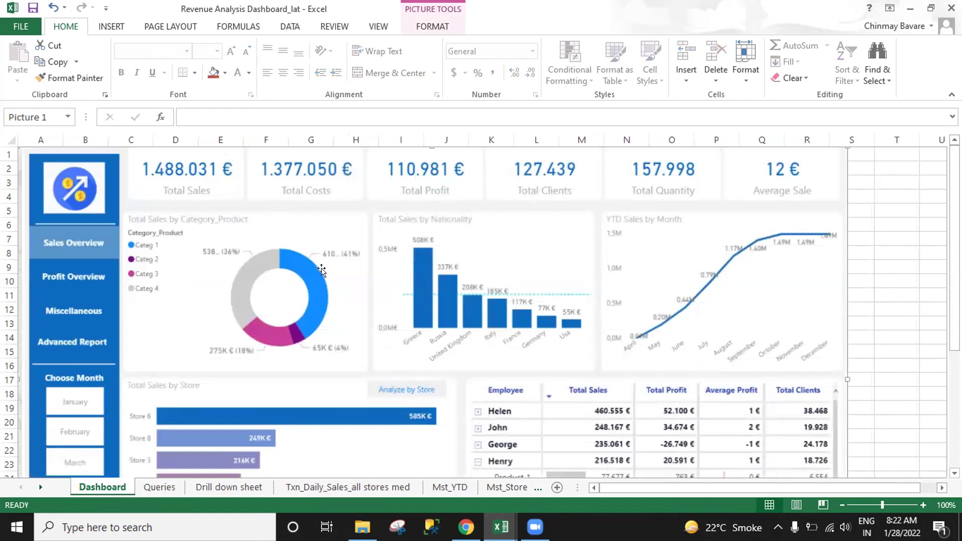
Check the Dashboard's month selector, and on the Queries sheet enter "Notes" in cell A13 and "Choose Month" in B13.
scroll(321, 270, "down", 1)
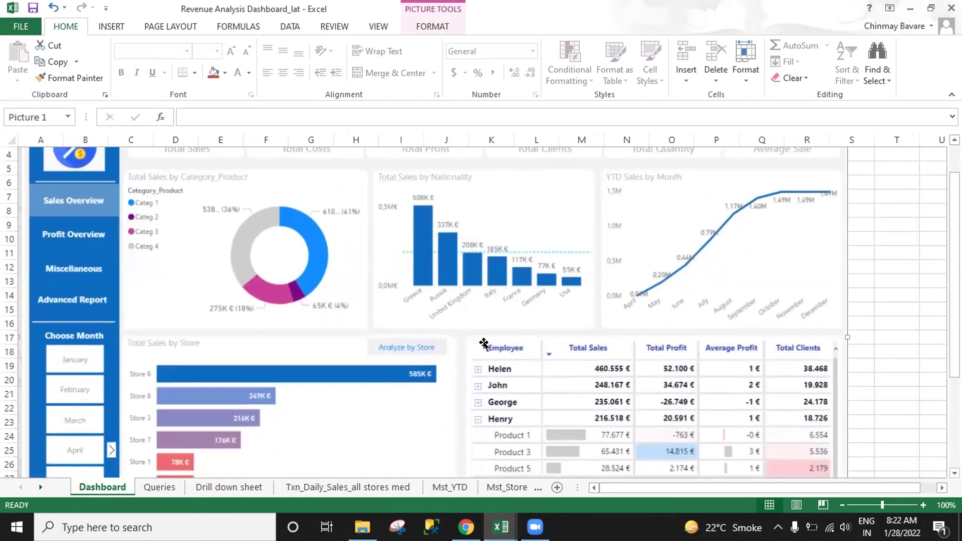
scroll(454, 290, "up", 1)
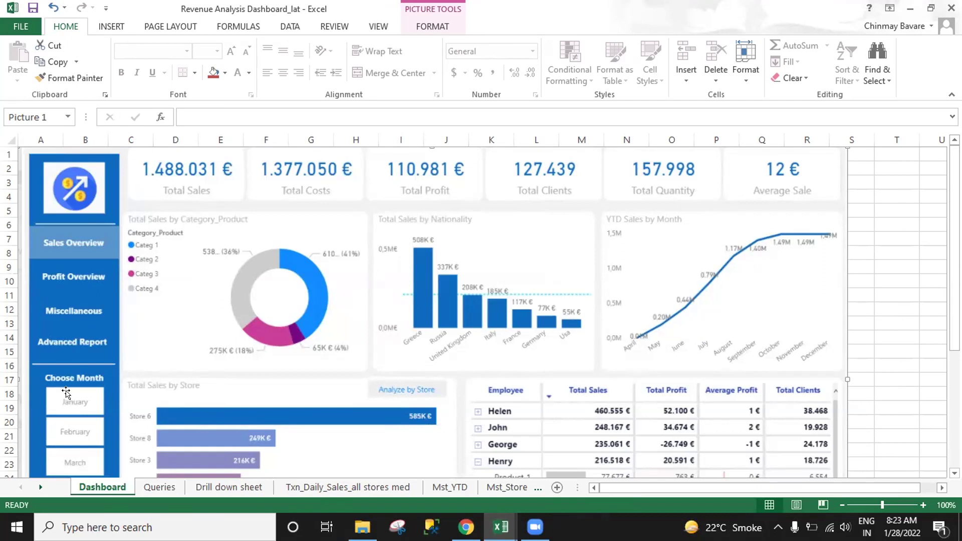
scroll(73, 419, "down", 3)
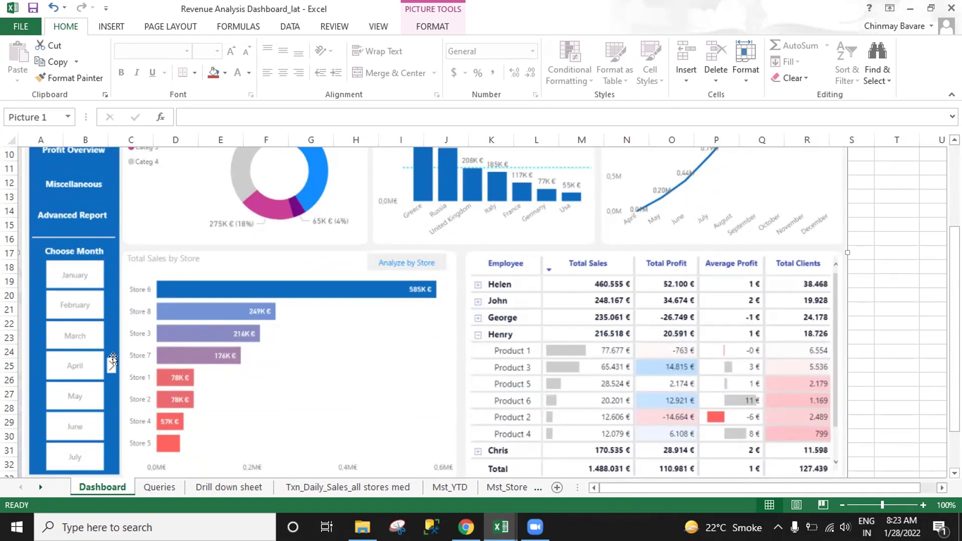
left_click(161, 486)
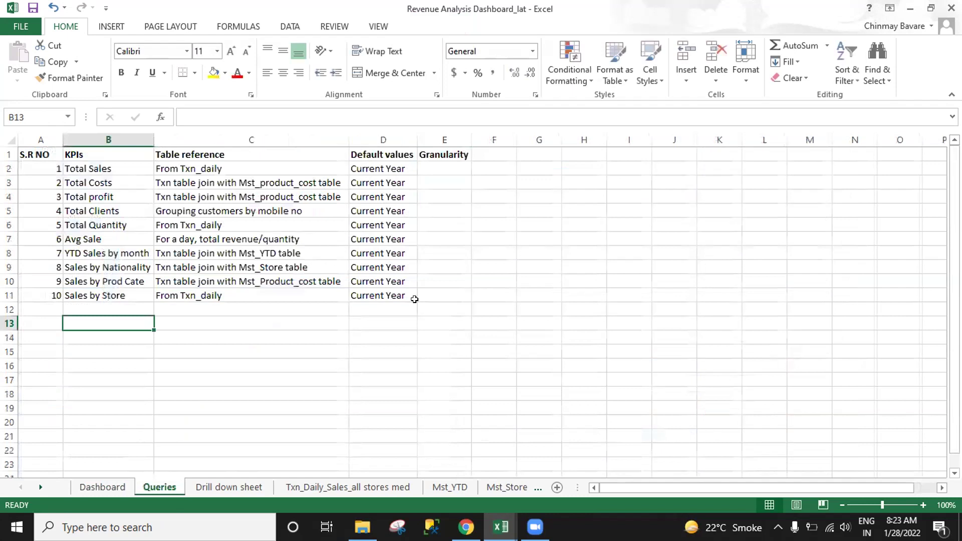
left_click(31, 325)
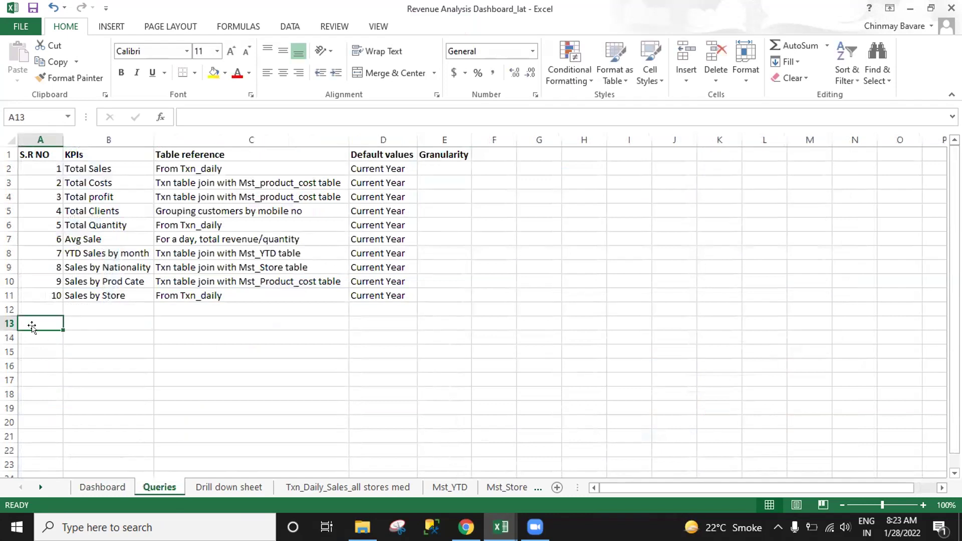
type("Notes")
key("Return")
key("Up")
key("Right")
type("Choose Month")
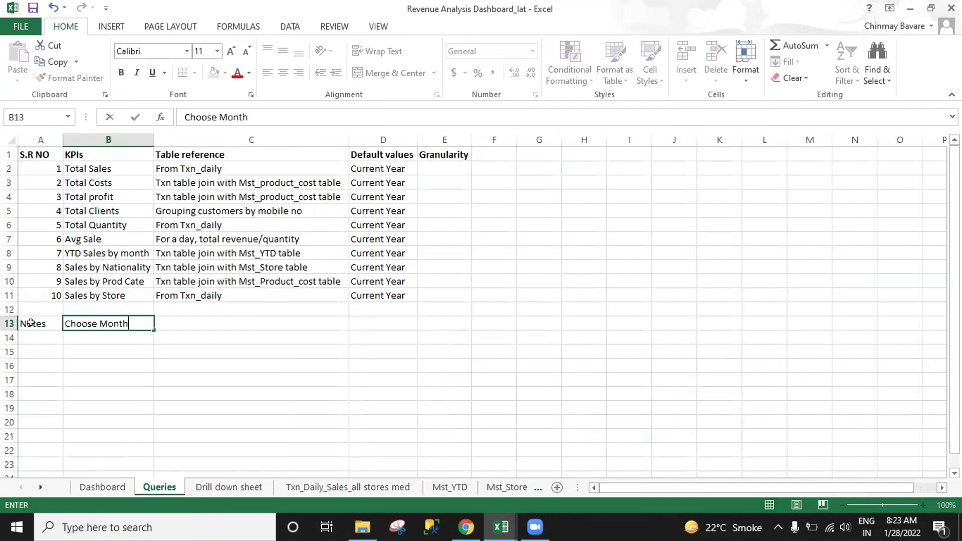
Enter "Slider / Dashboard prompt" in cell C13 as the description of the Choose Month note.
key("Return")
key("Right")
key("Up")
type("D")
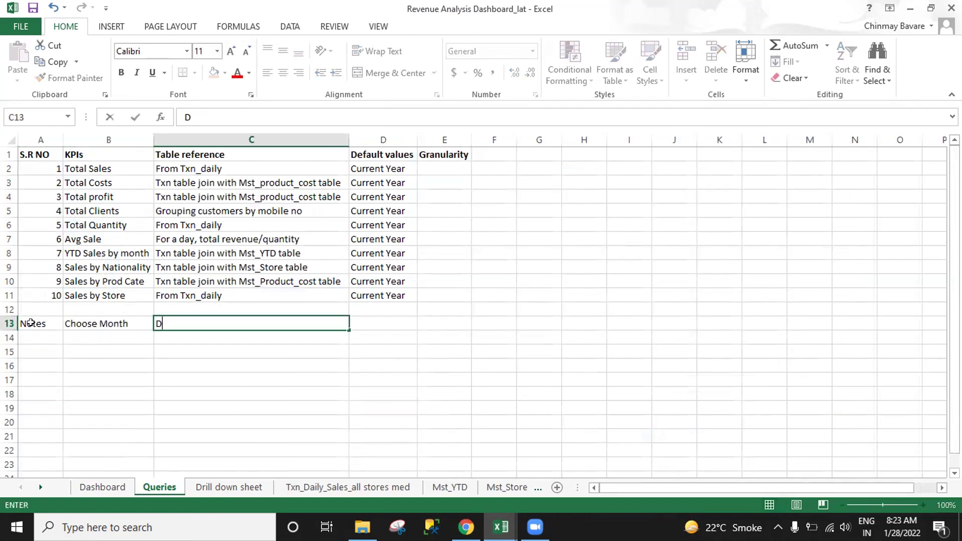
key("BackSpace")
type("Slider / Dashboard prop,p")
key("BackSpace")
key("BackSpace")
key("BackSpace")
type("mpt")
key("Return")
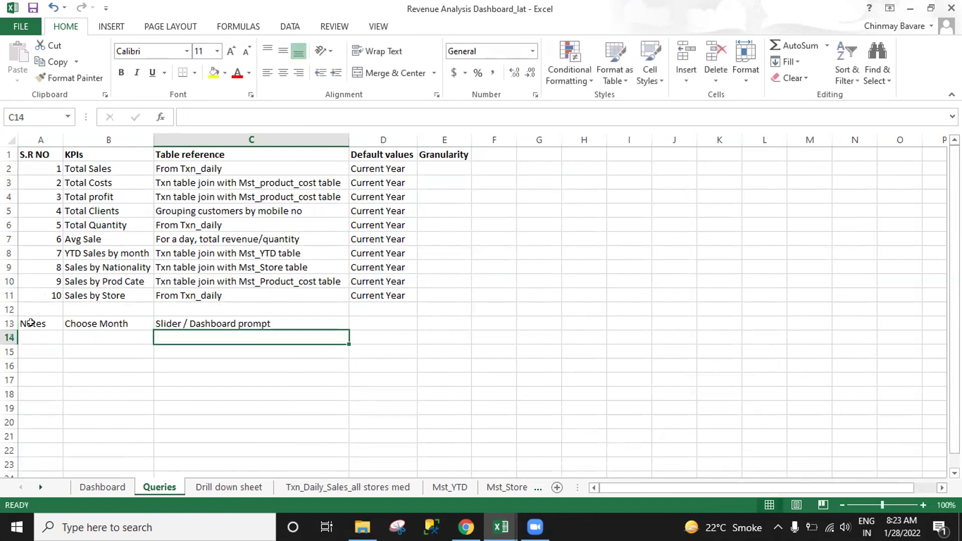
Review the Dashboard sheet's KPI cards, category, nationality and YTD charts, and the sales by store.
left_click(103, 487)
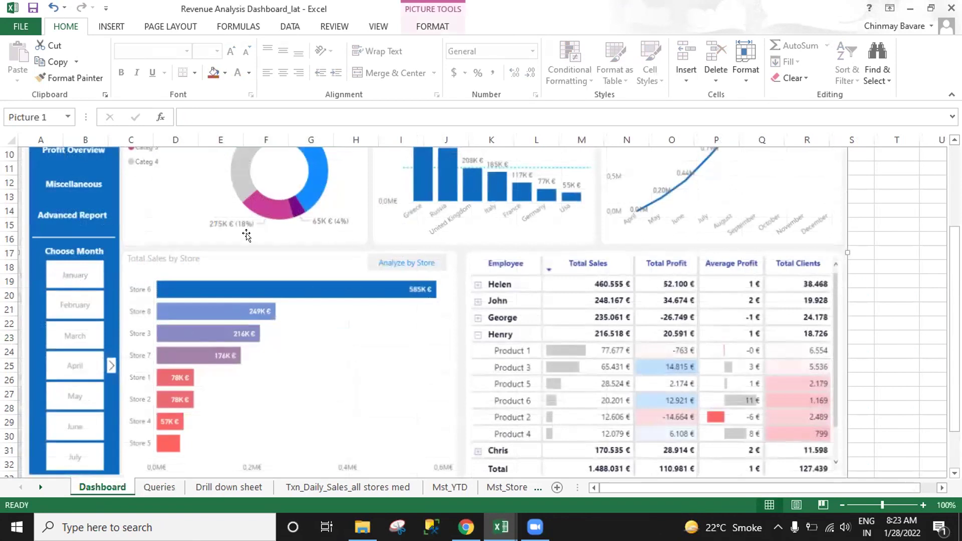
scroll(121, 256, "up", 2)
scroll(173, 223, "down", 2)
scroll(93, 380, "up", 2)
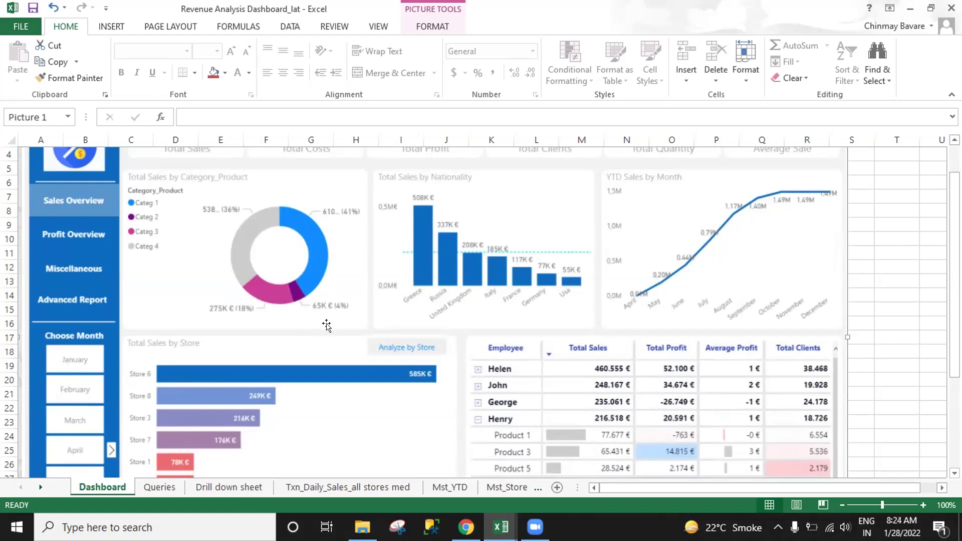
scroll(327, 326, "up", 1)
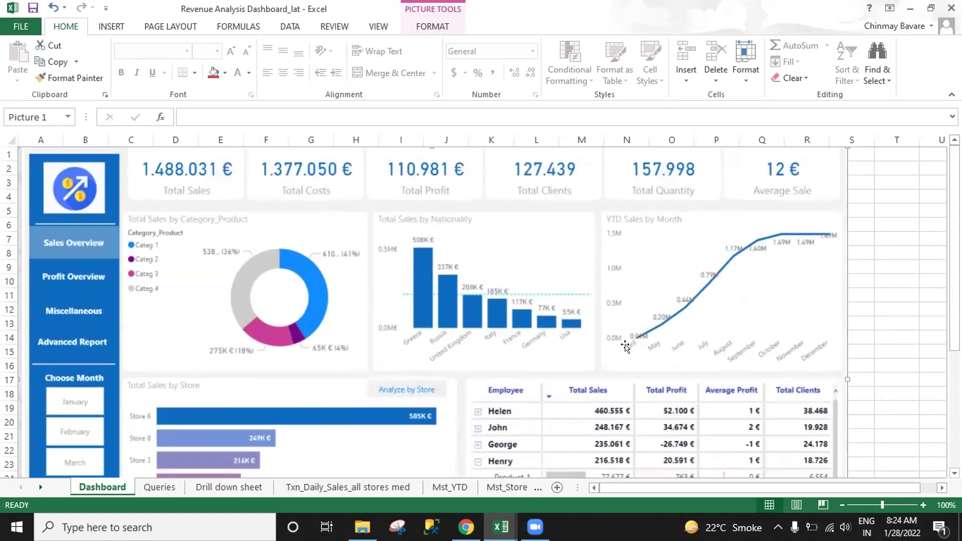
scroll(341, 395, "down", 1)
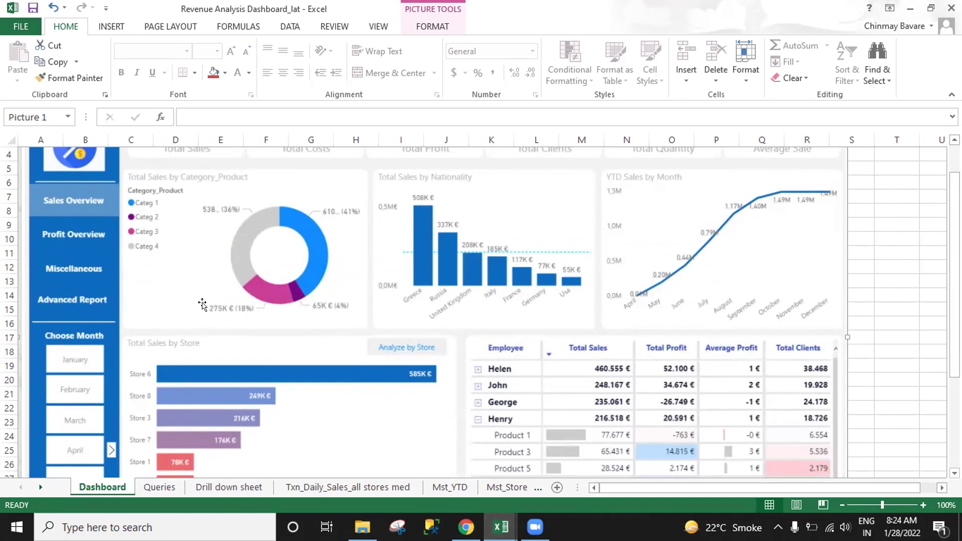
scroll(168, 318, "down", 1)
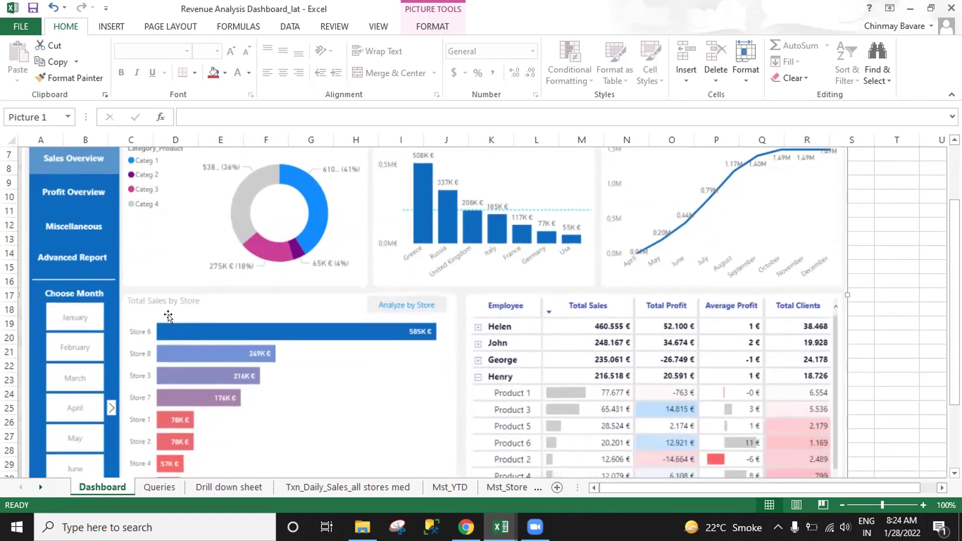
Return to the Queries sheet and make the "Notes" label in cell A13 bold.
left_click(154, 494)
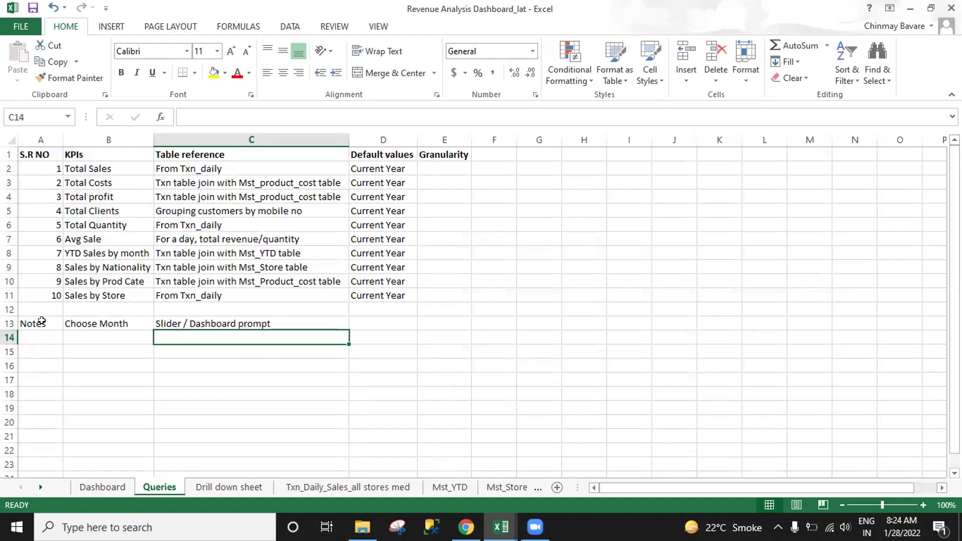
left_click(43, 322)
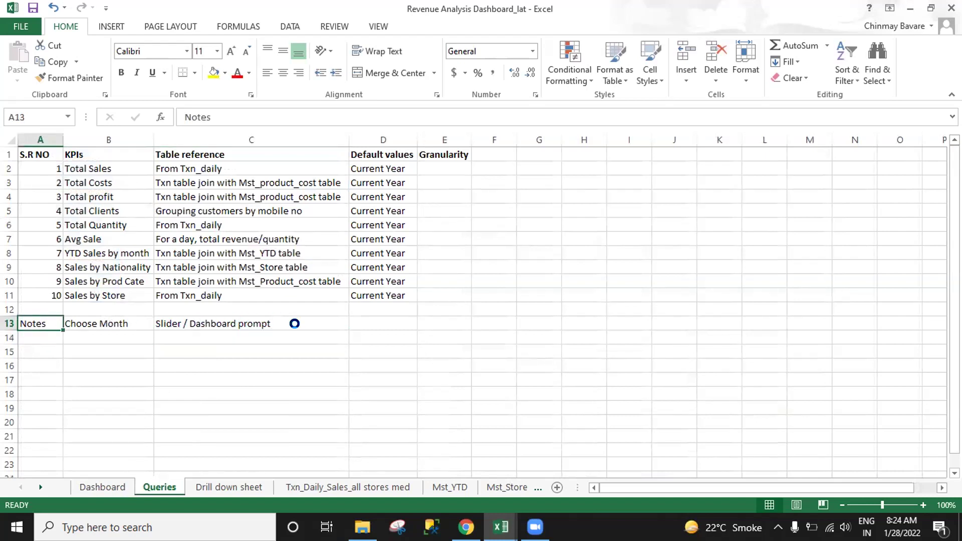
key("ctrl+b")
double_click(353, 321)
type("Gf")
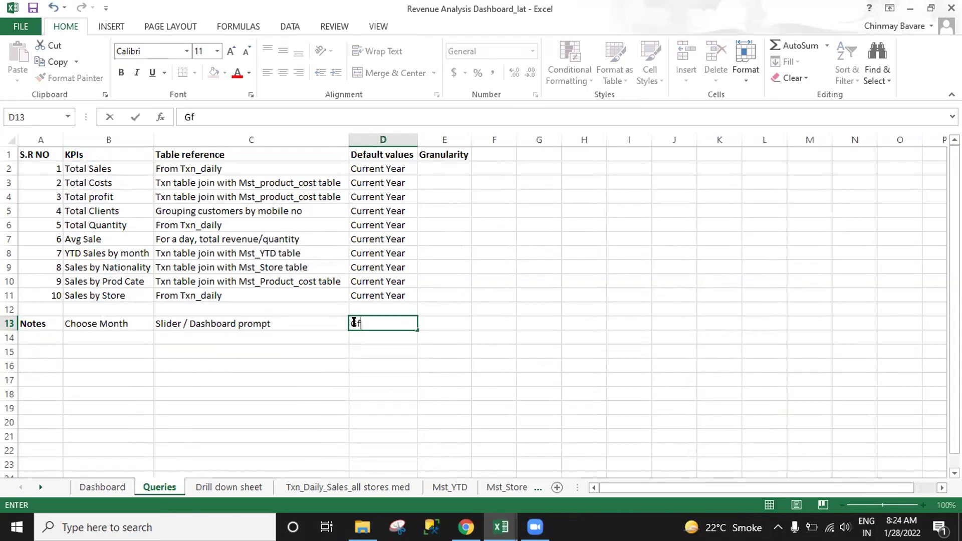
key("BackSpace")
key("BackSpace")
Enter "Day, Month, Year" as the granularity for Total Sales in cell E2 and autofit column E.
double_click(438, 164)
type("M")
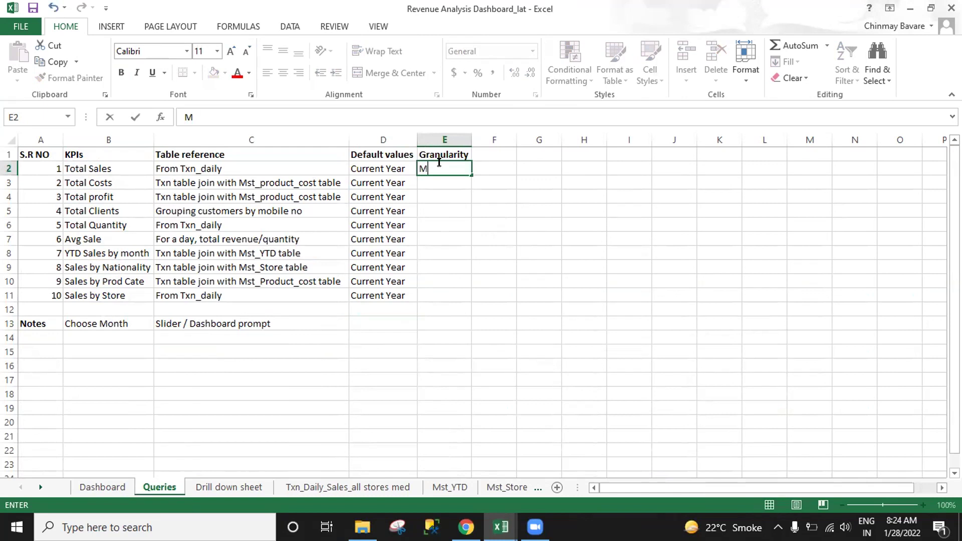
key("BackSpace")
type("Date")
type(", Mo")
key("BackSpace")
key("BackSpace")
key("BackSpace")
key("BackSpace")
key("BackSpace")
key("BackSpace")
type("y, Month")
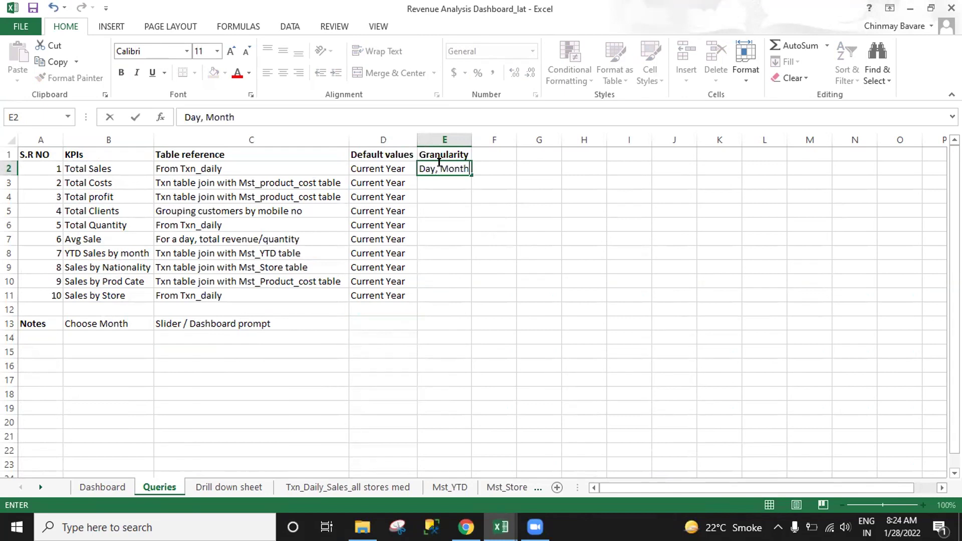
type(", Year")
key("Return")
left_click(437, 162)
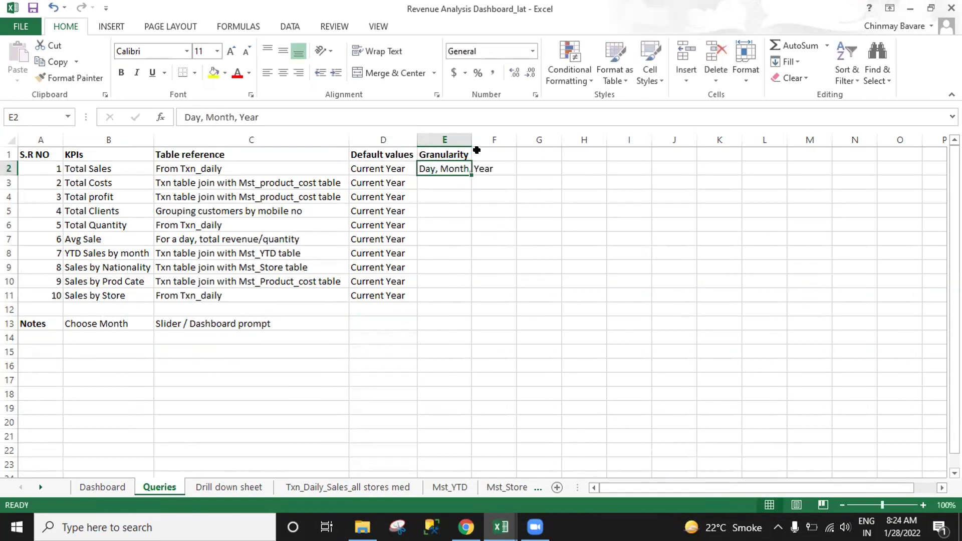
double_click(471, 139)
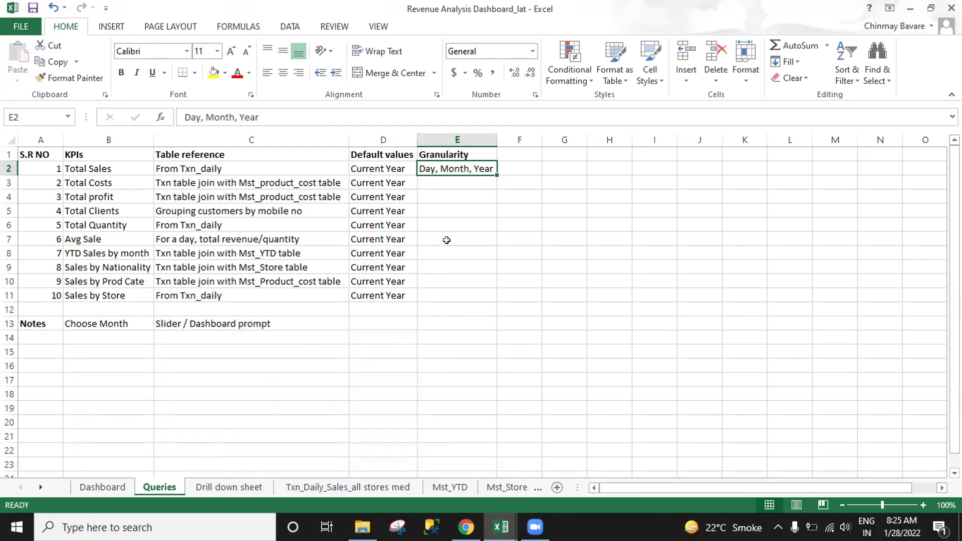
Rename the Granularity header in cell E1 to "Data_Granularity".
double_click(513, 166)
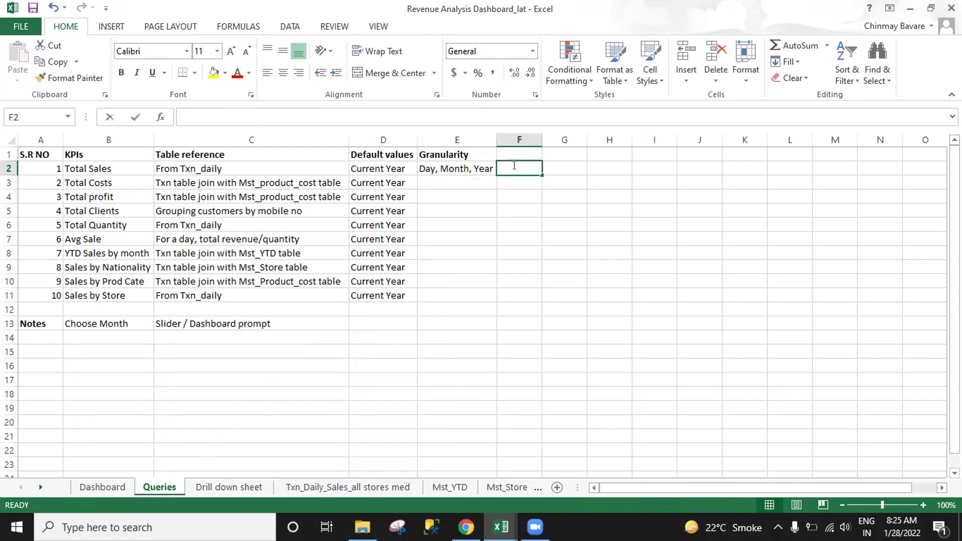
double_click(419, 154)
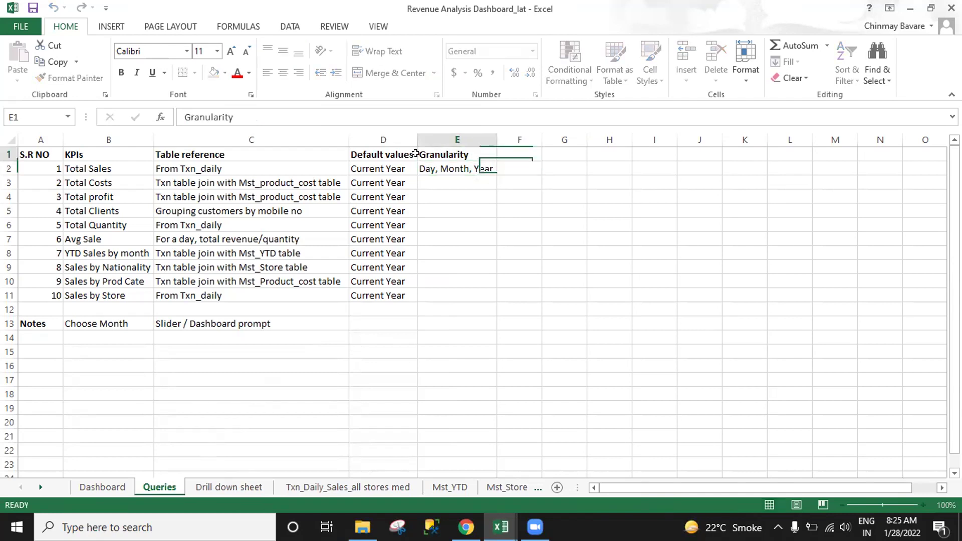
type("Data")
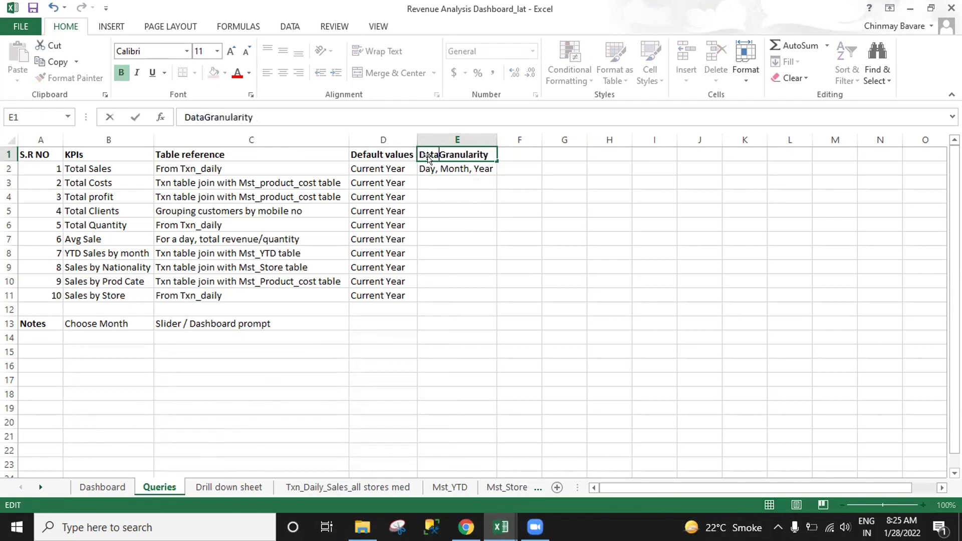
type("_")
key("Return")
left_click(428, 158)
Add the bold header "Dashboard_granularity" in cell F1.
key("Right")
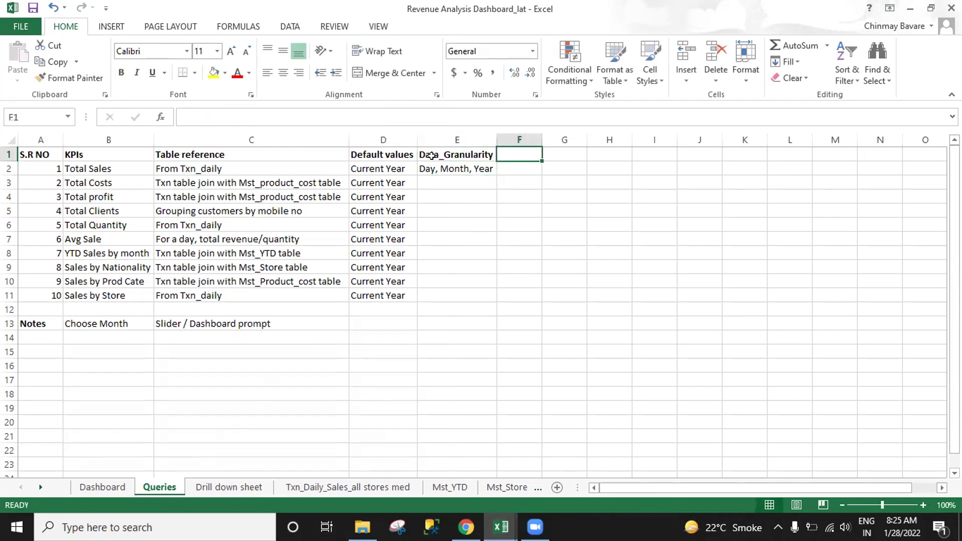
type("Das")
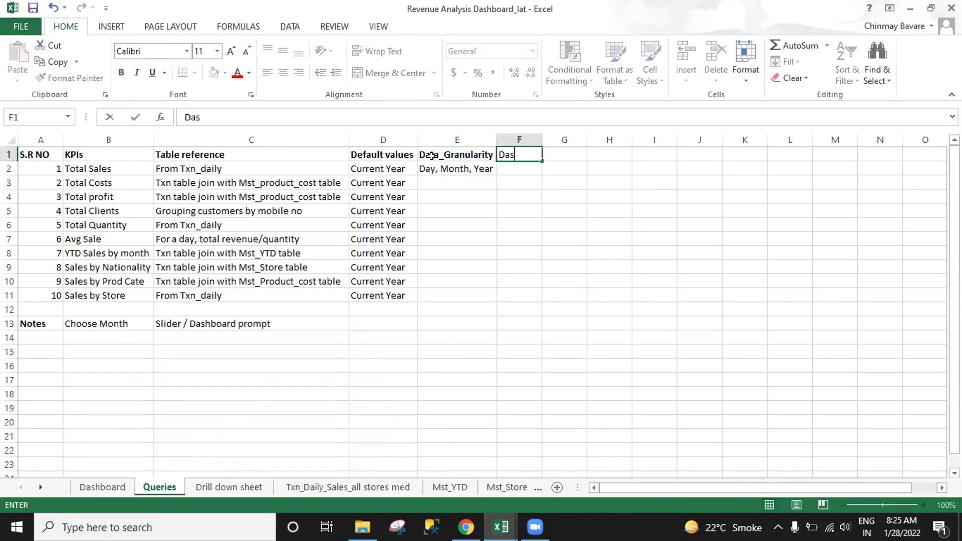
type("hboard_granul")
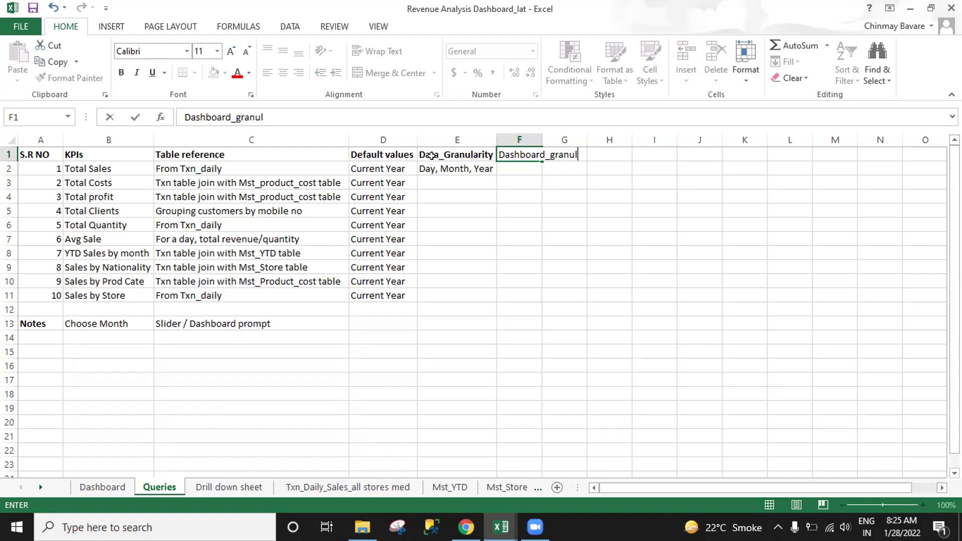
type("arity")
key("Return")
key("Up")
key("ctrl+b")
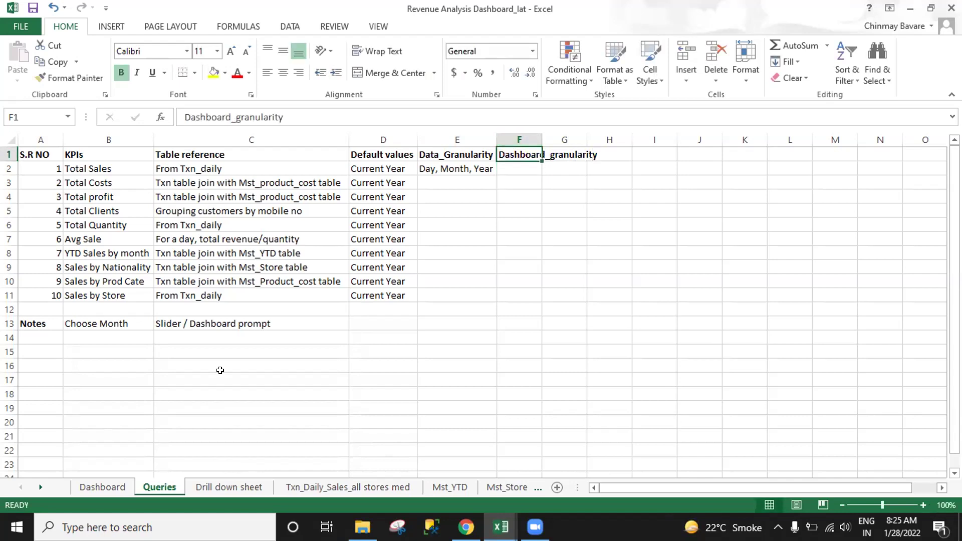
Check the Dashboard sheet's month options and enter "Monthly" as the dashboard granularity for Total Sales in cell F2 of the Queries sheet.
left_click(104, 487)
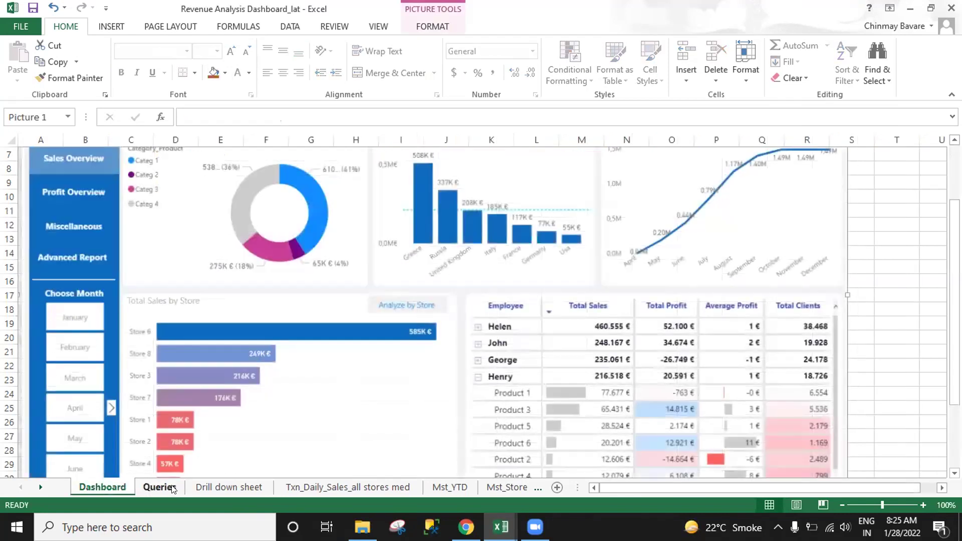
left_click(173, 489)
double_click(515, 165)
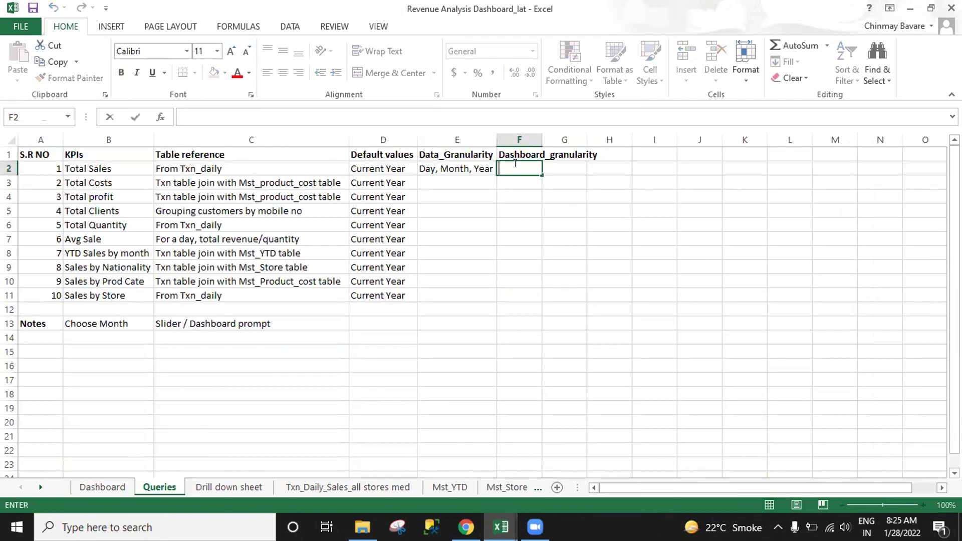
type("Monthly")
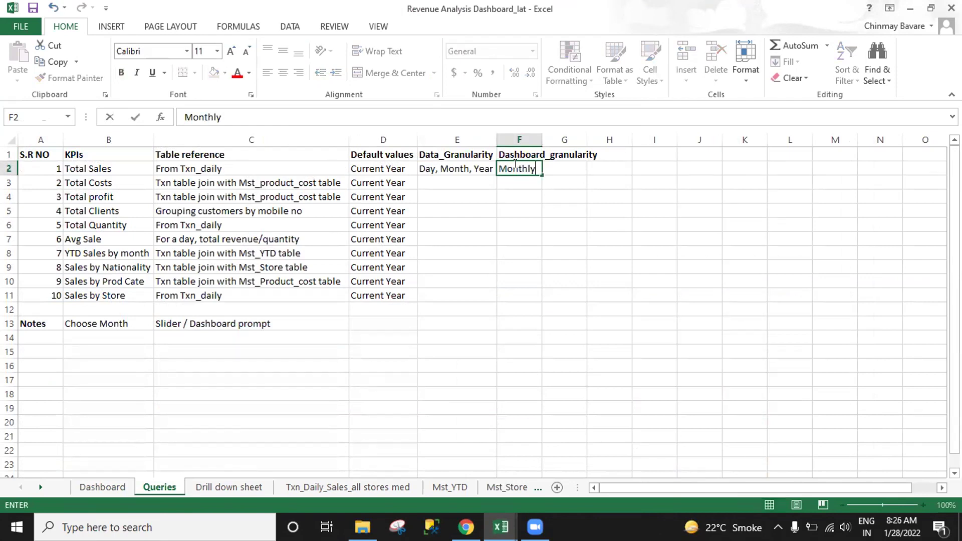
key("Return")
left_click(515, 163)
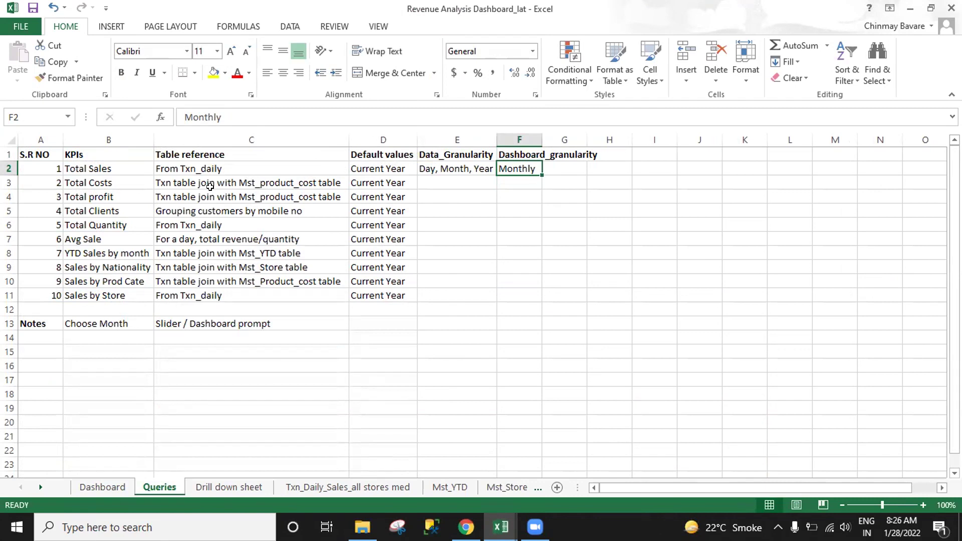
Check the table references for YTD Sales by month and Total Costs against the Txn_Daily_Sales sheet, and return to the Queries sheet.
left_click(188, 254)
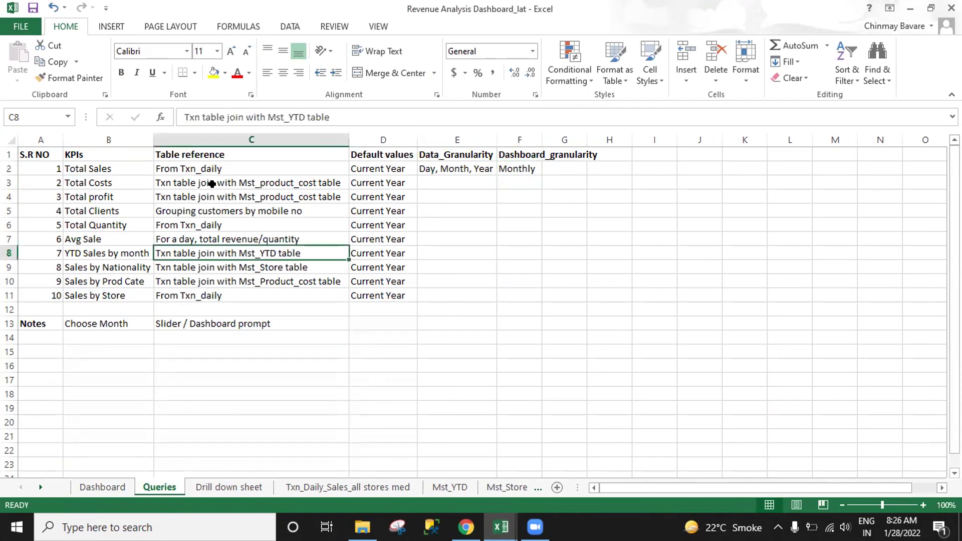
left_click(209, 181)
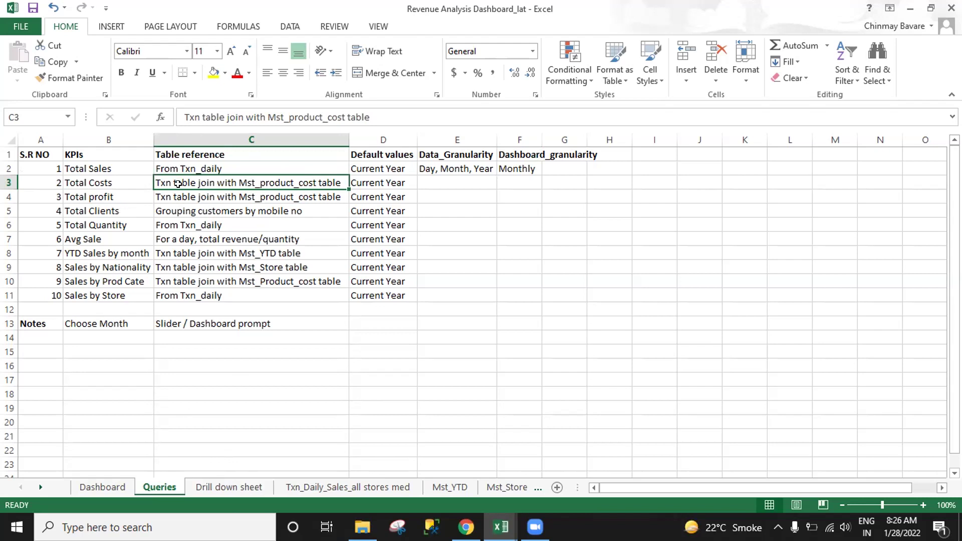
left_click(321, 488)
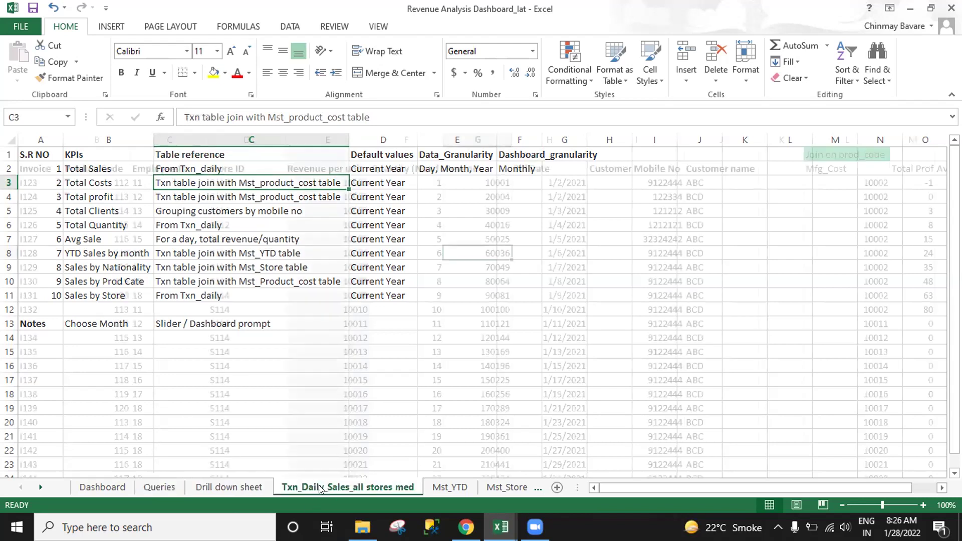
left_click(159, 488)
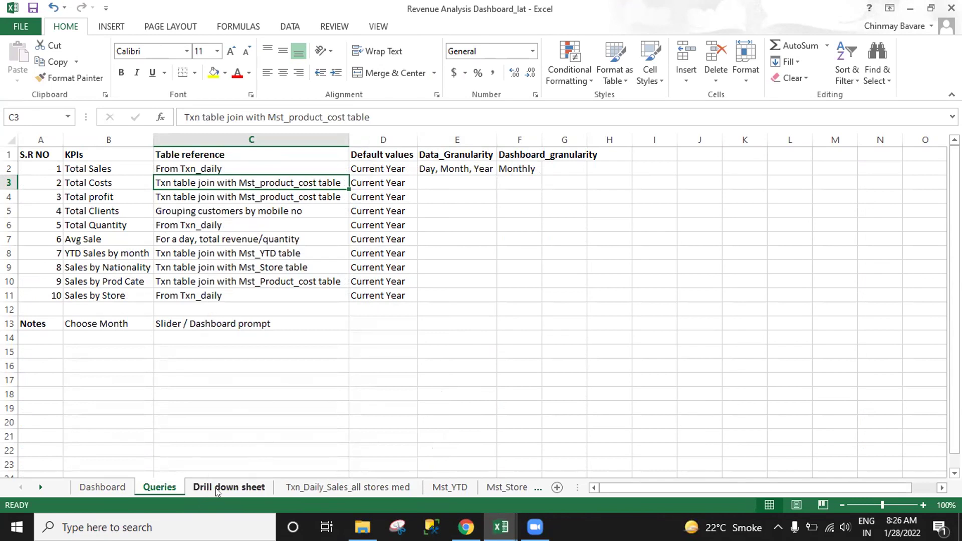
Check the product codes and prices on the Mst_Productcat+Cost sheet and return to the Txn_Daily_Sales_all stores sheet.
left_click(338, 489)
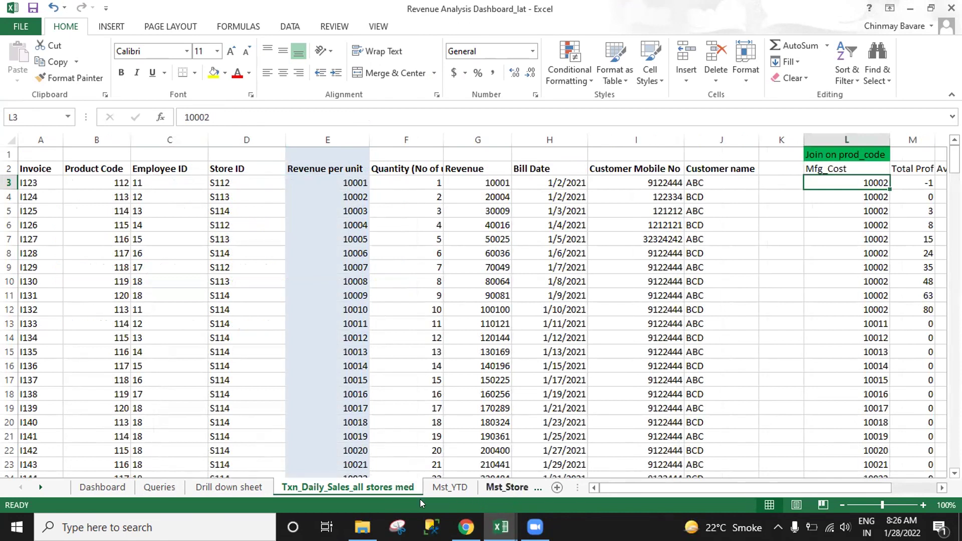
left_click(40, 486)
left_click(40, 487)
left_click(465, 487)
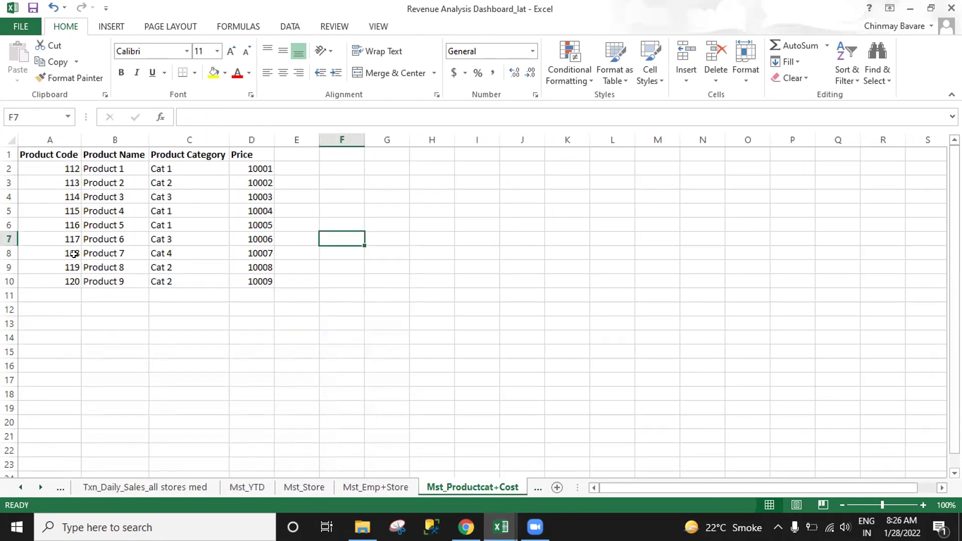
left_click(115, 488)
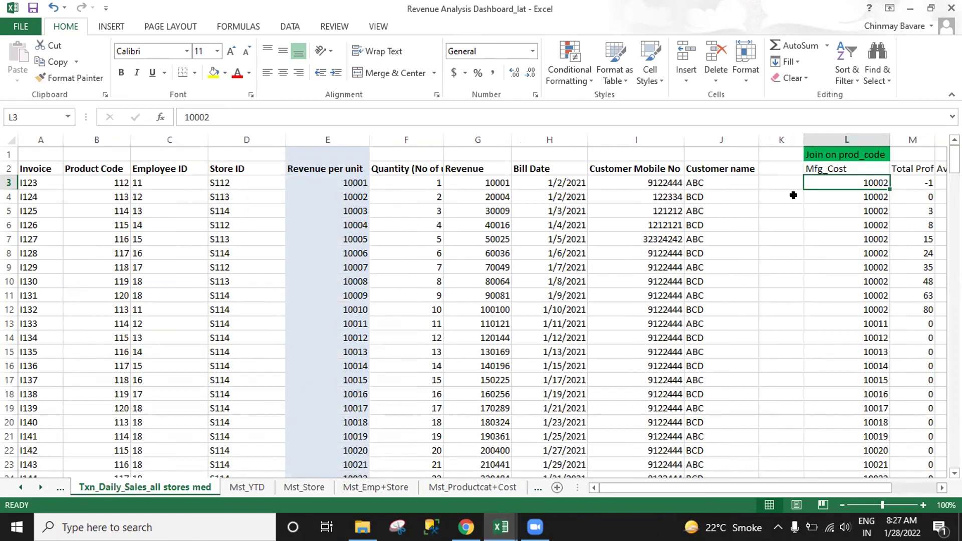
Rename the Mfg_Cost header in cell L2 of the daily sales sheet to "Price".
left_click(839, 168)
double_click(845, 168)
left_click_drag(845, 169, 791, 166)
type("Price")
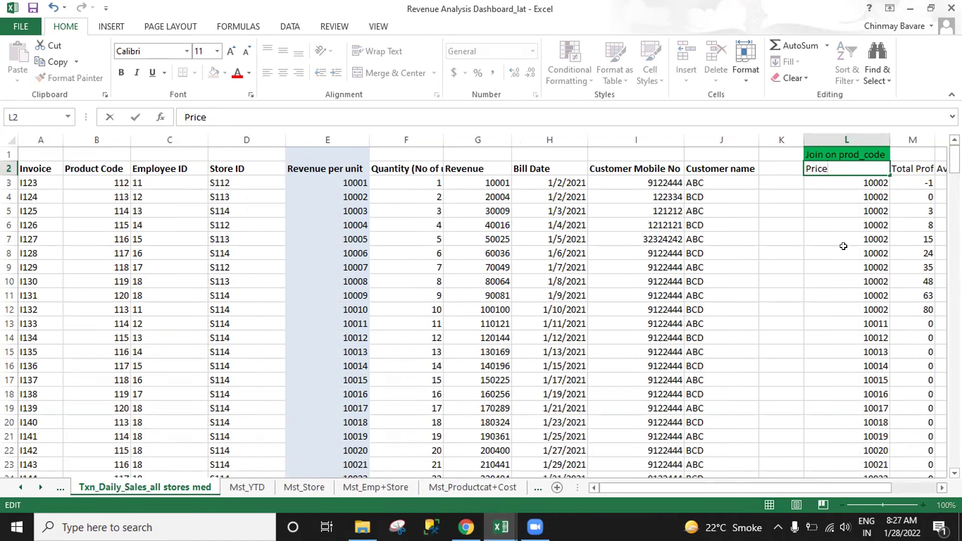
left_click(844, 249)
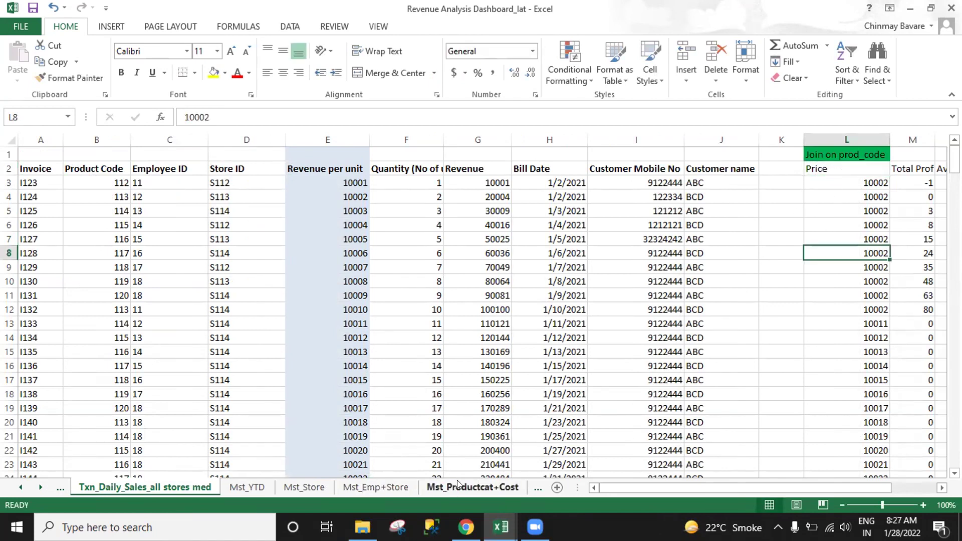
Compare the Price column on Mst_Productcat+Cost with the Revenue and Quantity columns of the daily sales sheet.
key("ctrl+Page_Down")
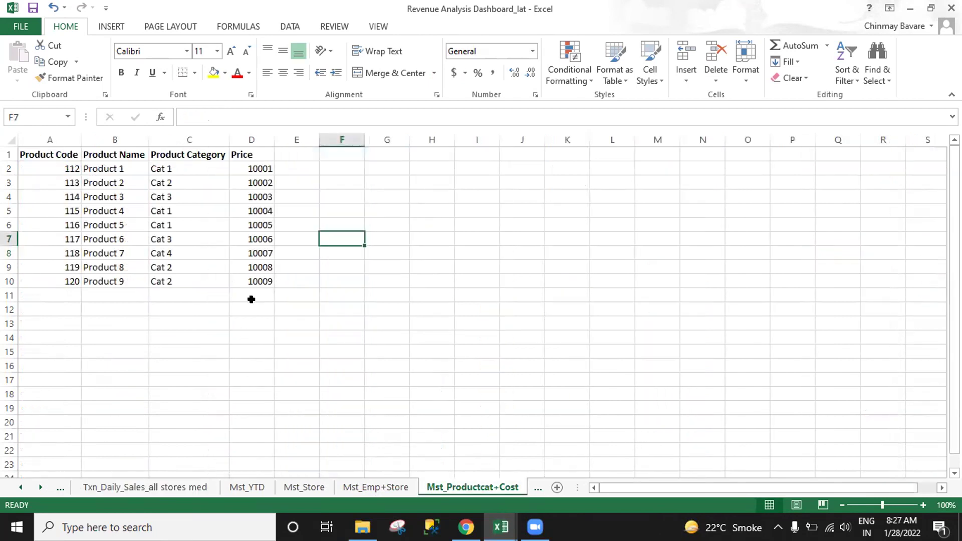
left_click(107, 490)
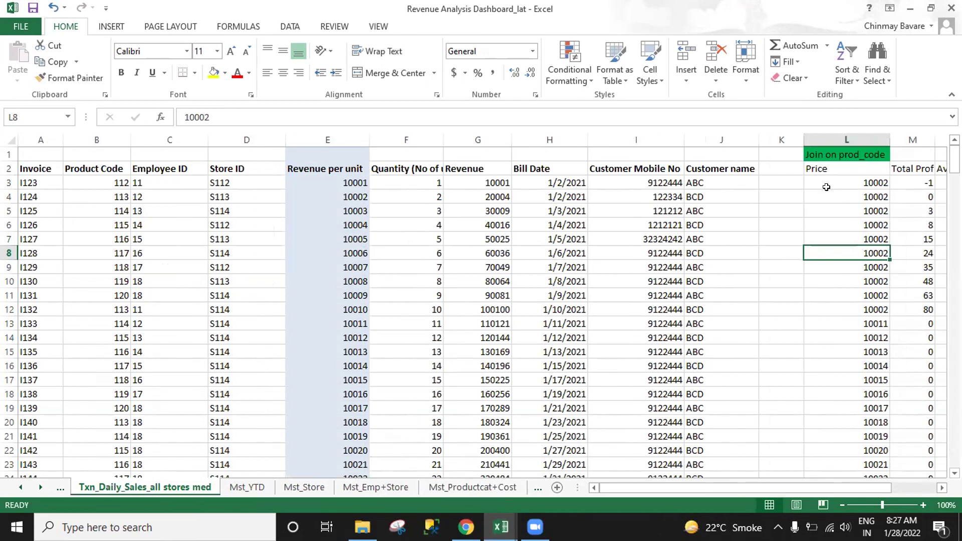
left_click(464, 167)
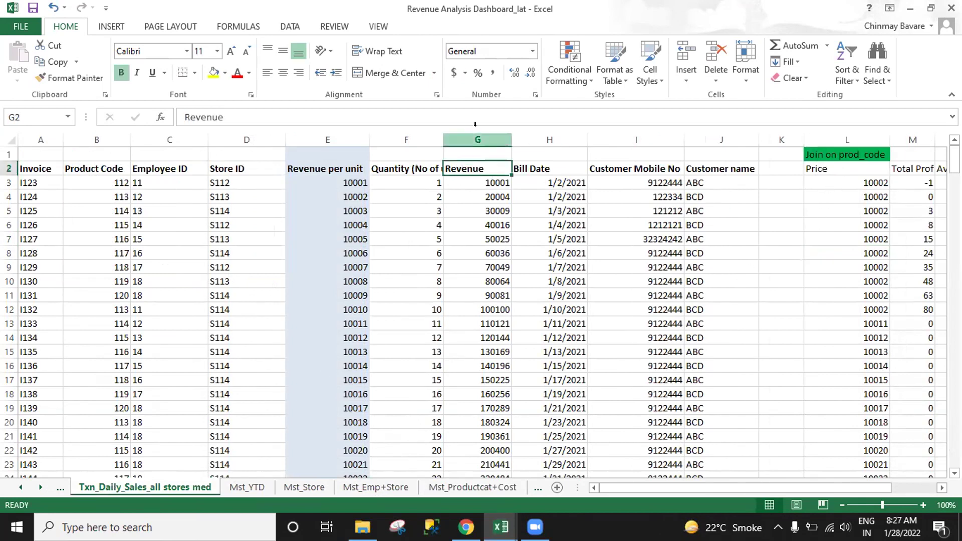
left_click(478, 134)
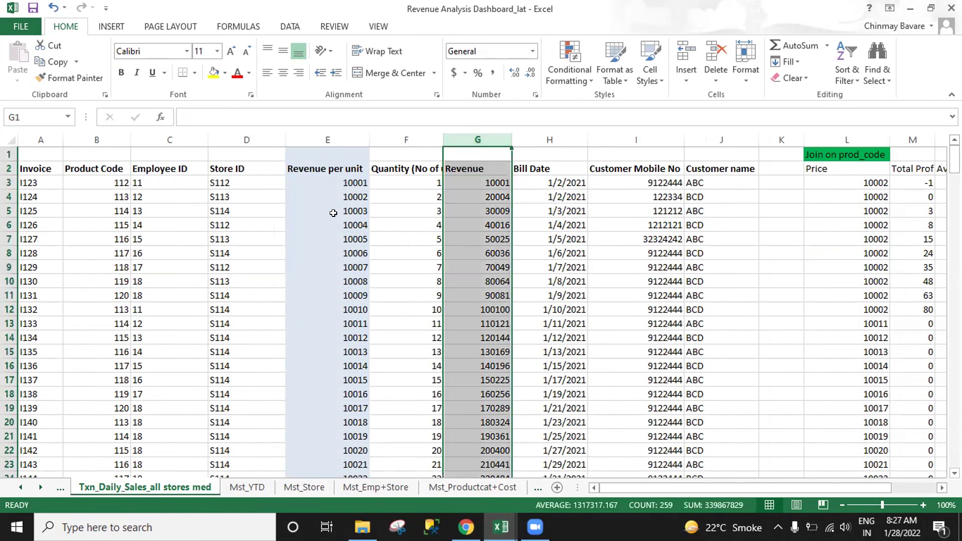
left_click(434, 167)
left_click(468, 166)
left_click(401, 165)
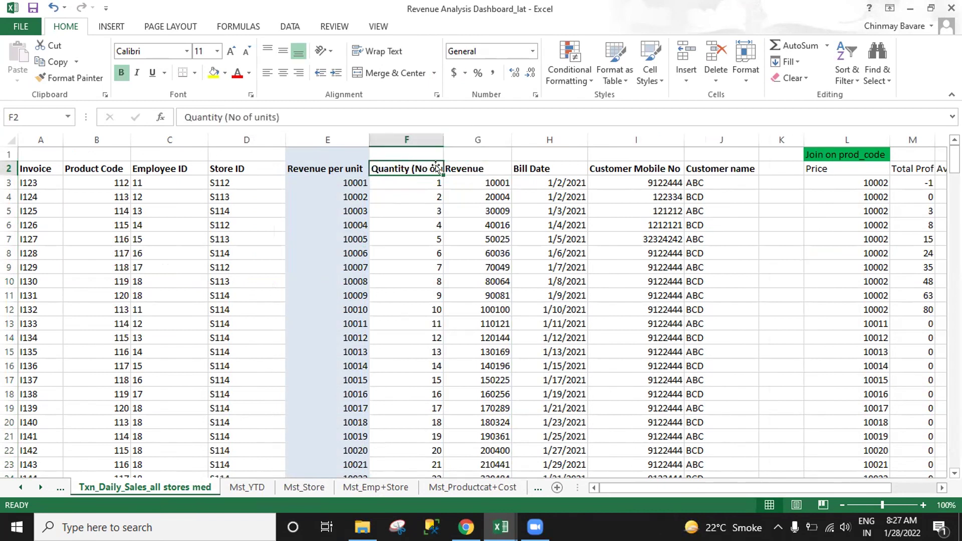
left_click(468, 167)
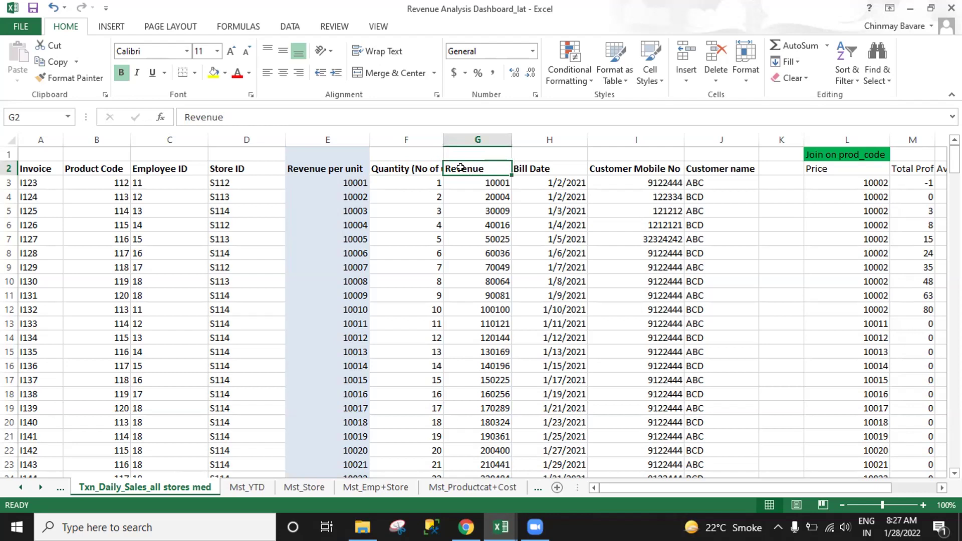
Widen the Revenue column slightly and inspect the revenue formula in cell G3.
left_click(497, 135)
left_click_drag(512, 140, 536, 140)
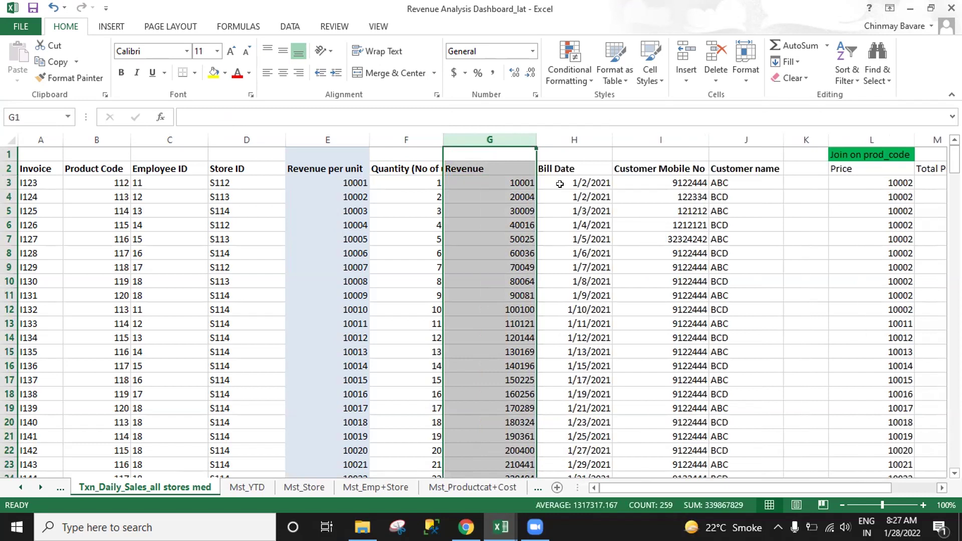
left_click(556, 182)
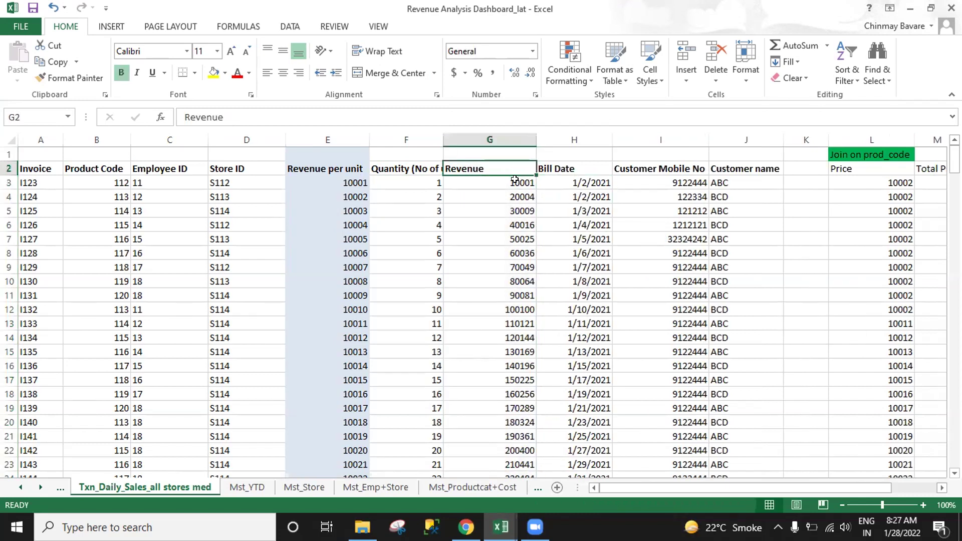
left_click(511, 181)
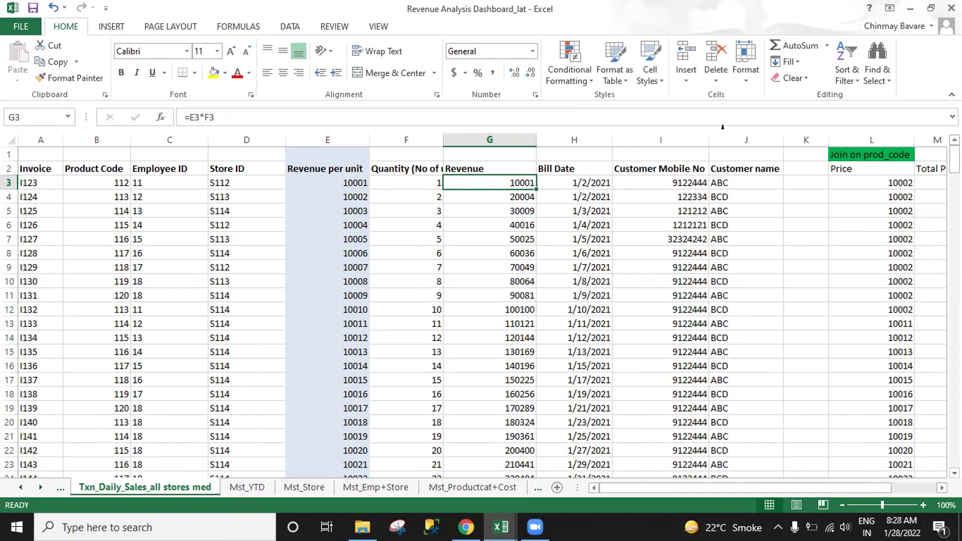
Delete columns L through O, holding the joined price, total profit and average sales calculations, from the daily sales sheet.
left_click(862, 141)
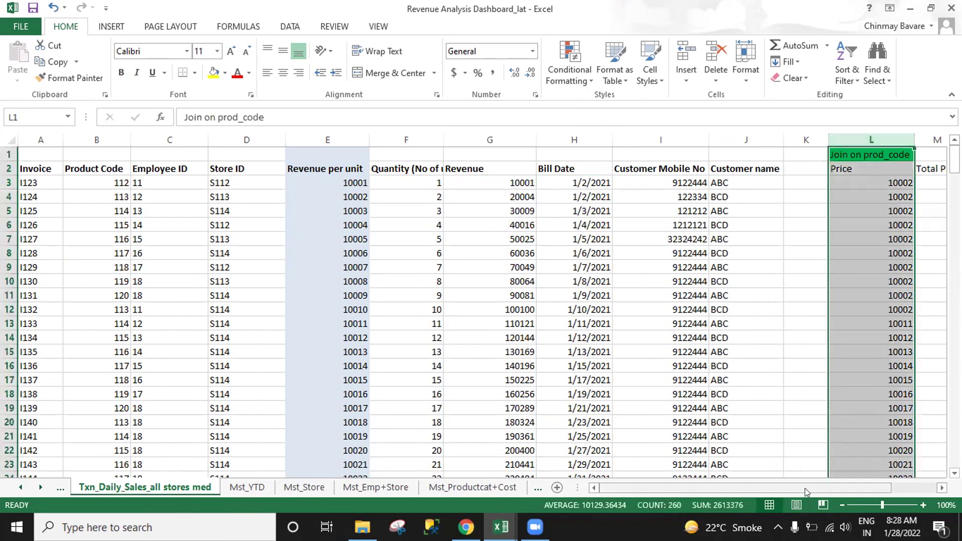
scroll(804, 487, "right", 2)
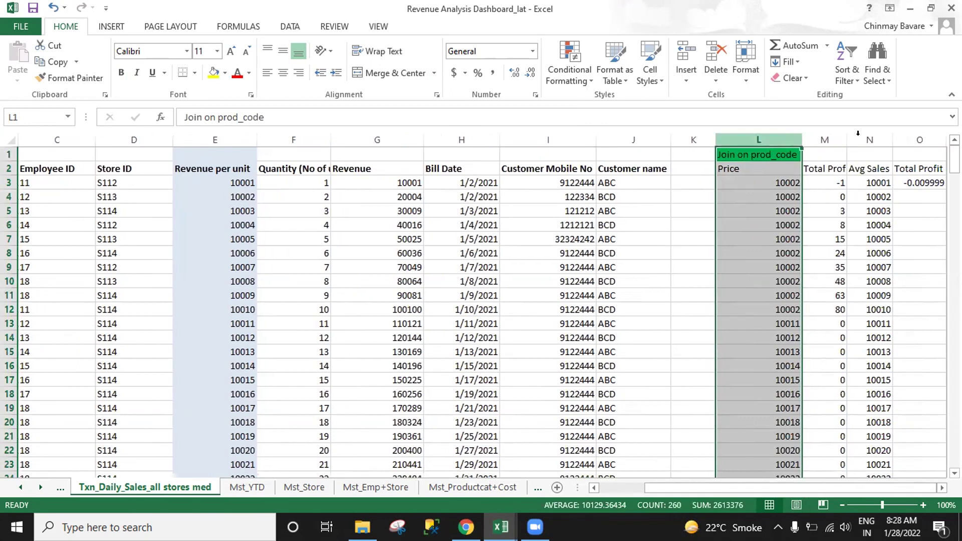
left_click(919, 140, "shift")
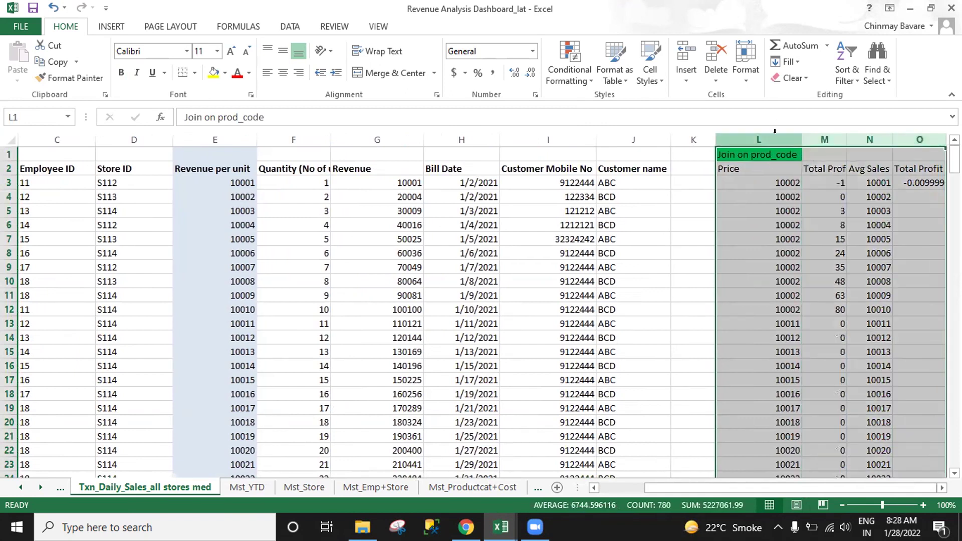
right_click(775, 132)
left_click(817, 321)
left_click(662, 291)
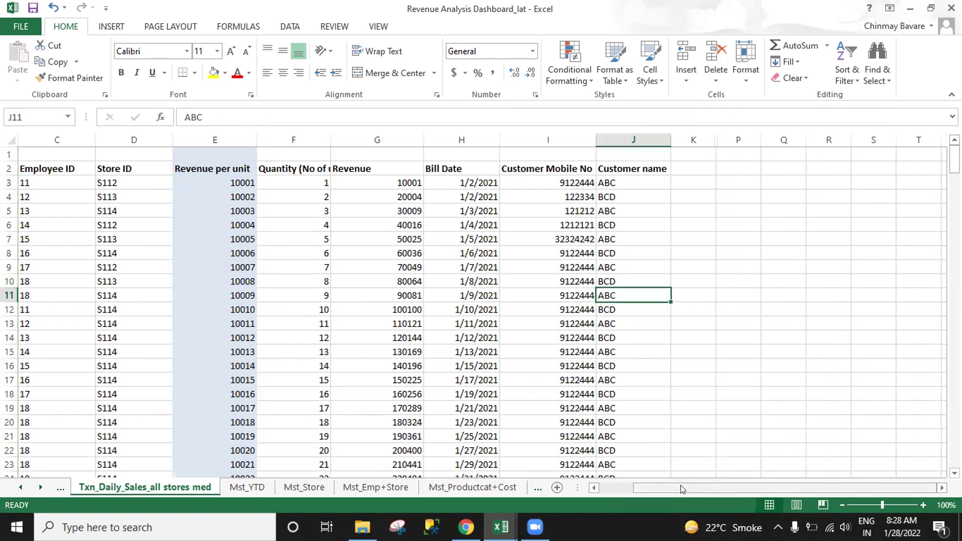
left_click_drag(681, 489, 648, 488)
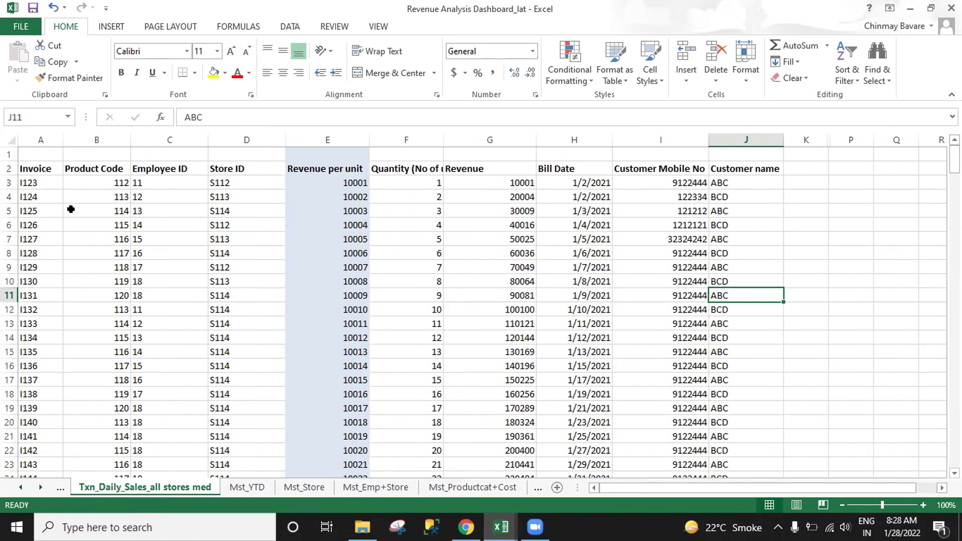
Rename the Bill Date header in cell H2 to "Invoice Date".
left_click(548, 169)
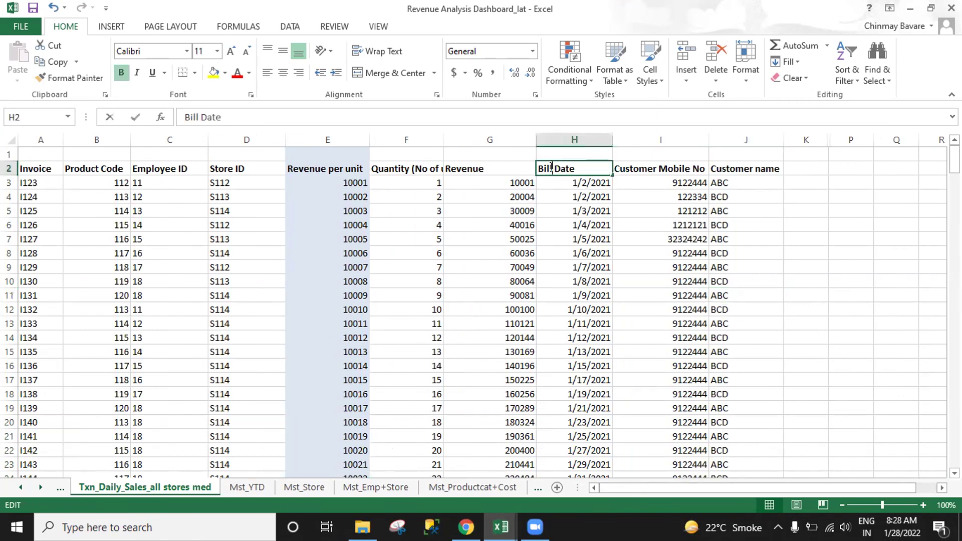
double_click(552, 169)
key("shift+Home")
key("BackSpace")
type("Inv")
key("BackSpace")
type("voice")
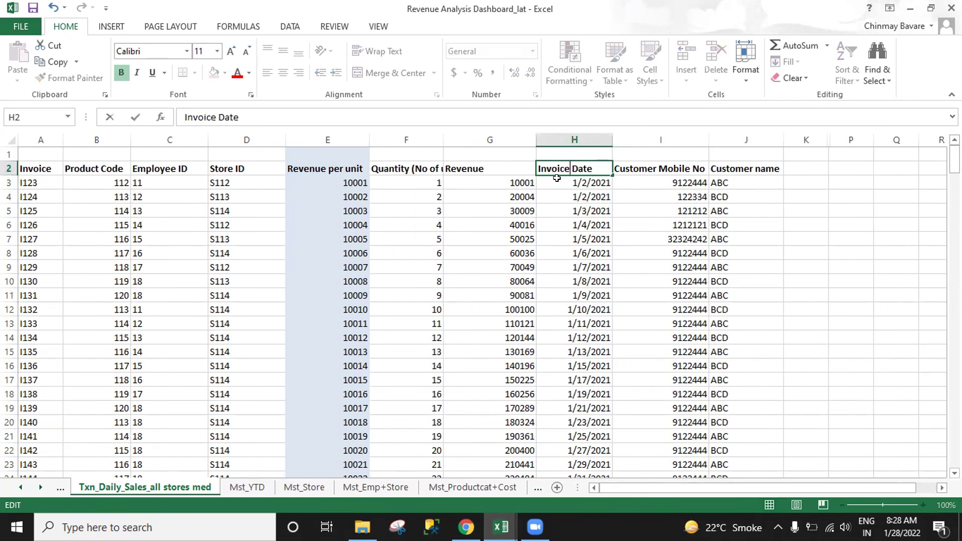
left_click(649, 222)
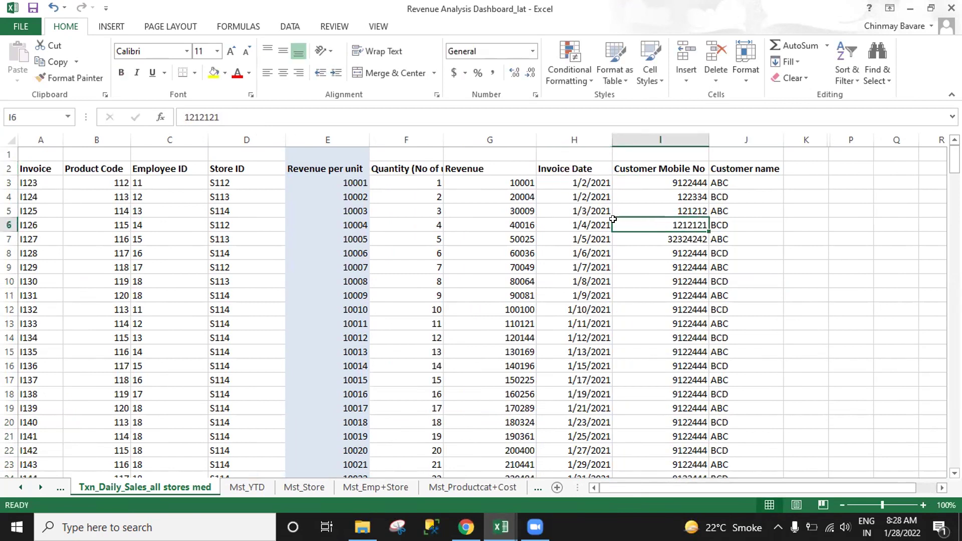
Add "sold" to the Quantity (No of units) header in cell F2.
left_click(415, 173)
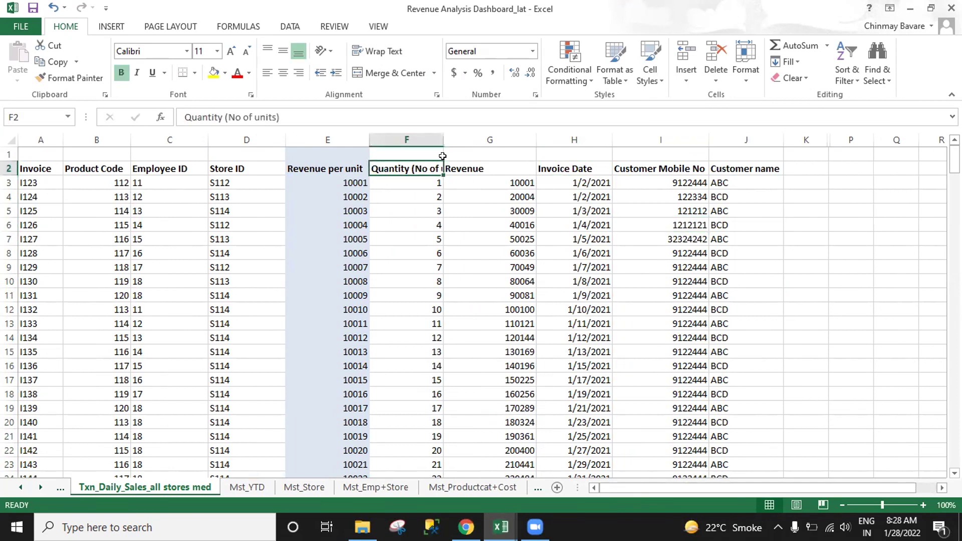
left_click(276, 118)
type("sold")
left_click(472, 228)
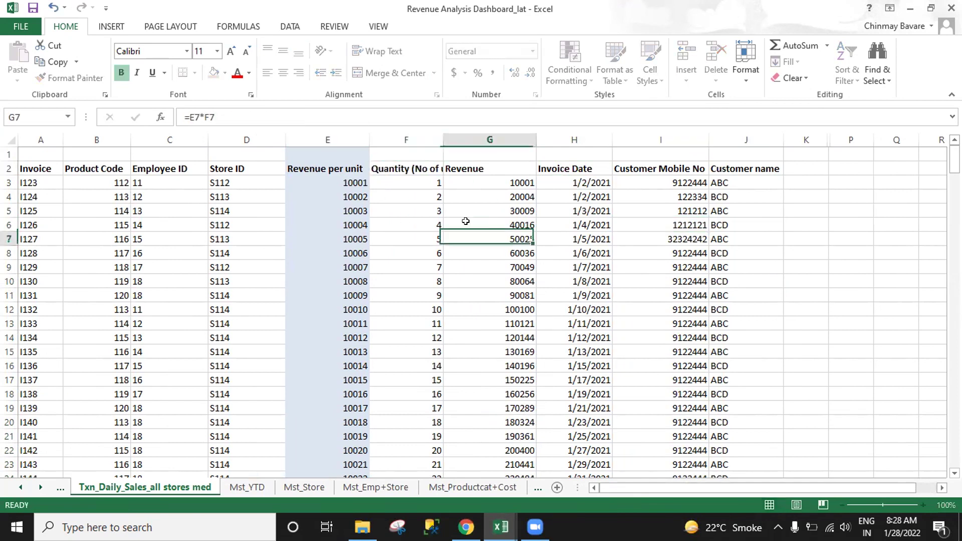
Shorten the header in cell F2 to "Quantity".
left_click(414, 168)
left_click_drag(300, 117, 220, 119)
key("BackSpace")
key("Return")
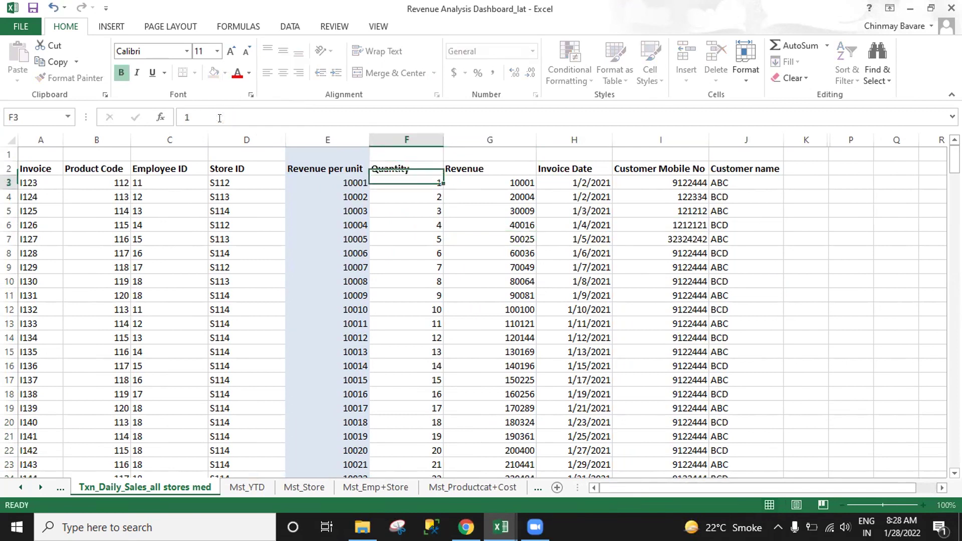
key("Up")
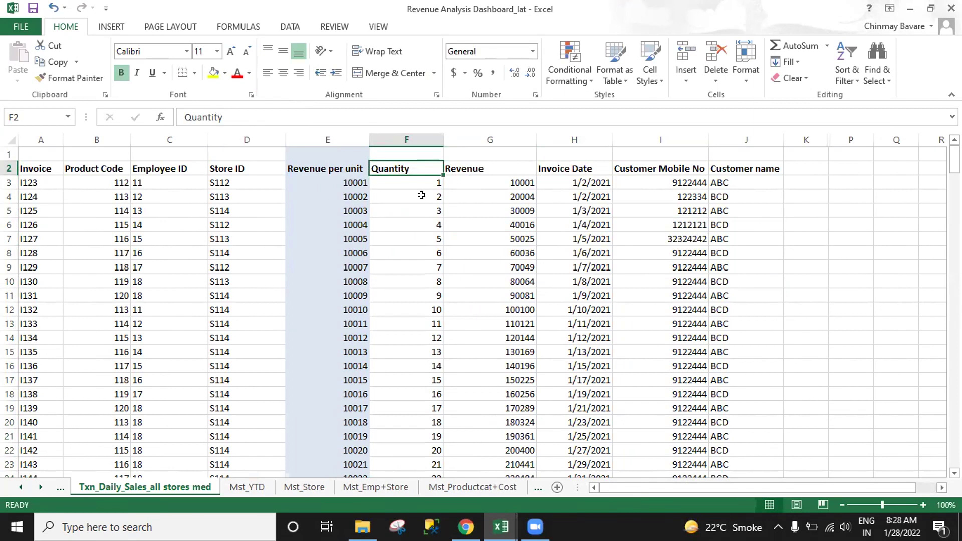
Check how the Revenue formula in G3 uses the Revenue per unit column, and consult the Mst_Productcat+Cost sheet.
left_click(344, 182)
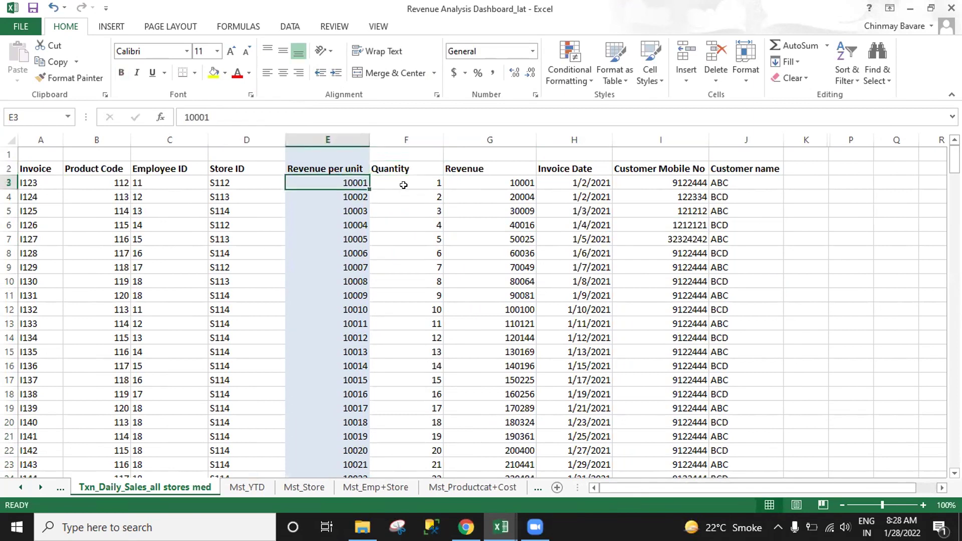
left_click(494, 180)
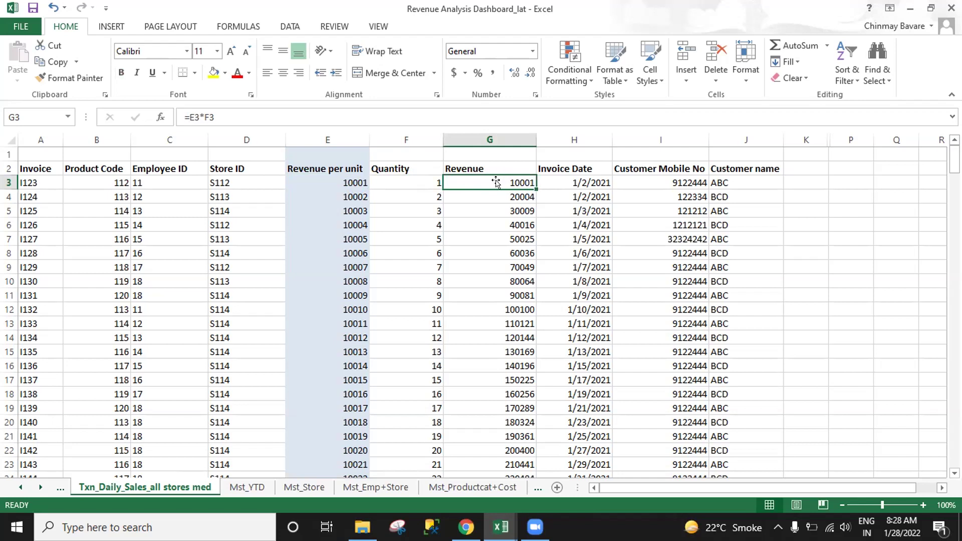
left_click(348, 179)
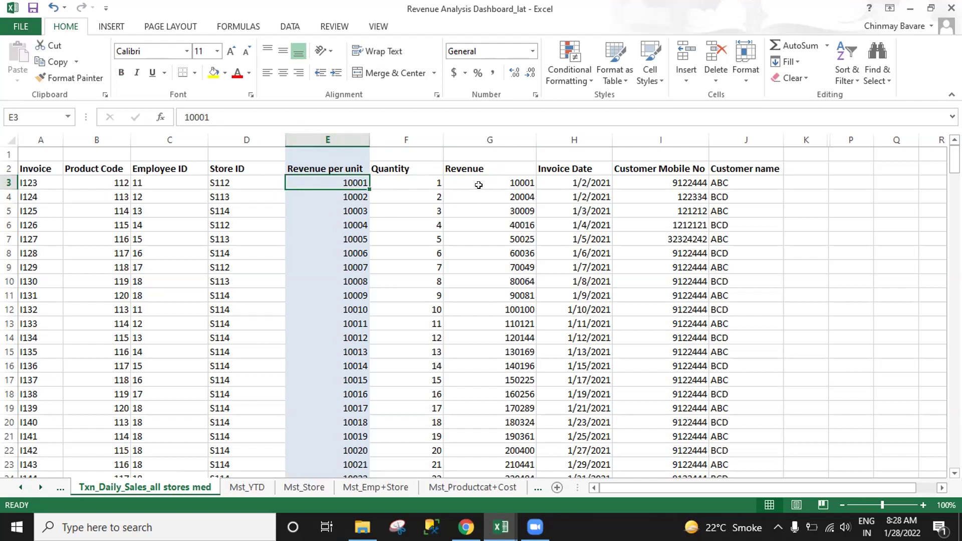
left_click(330, 168)
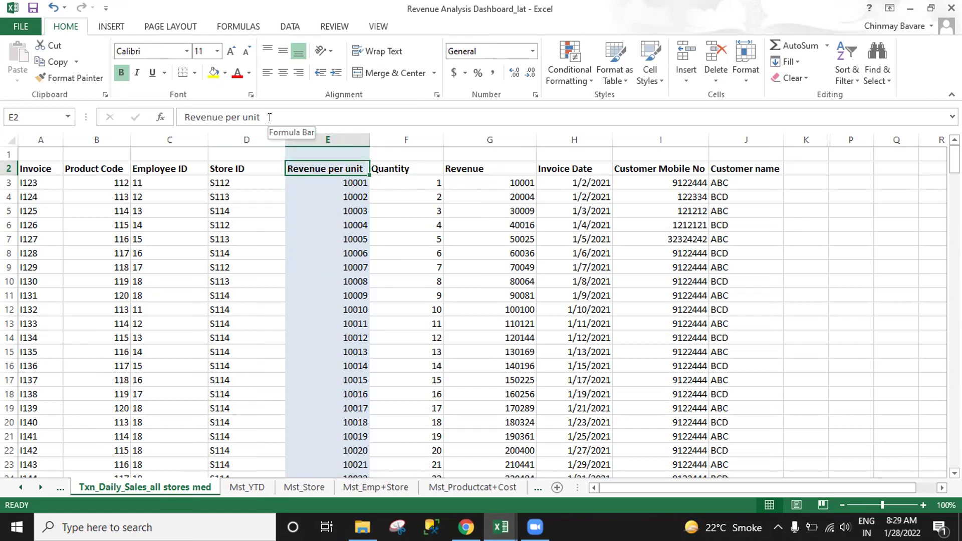
left_click(472, 487)
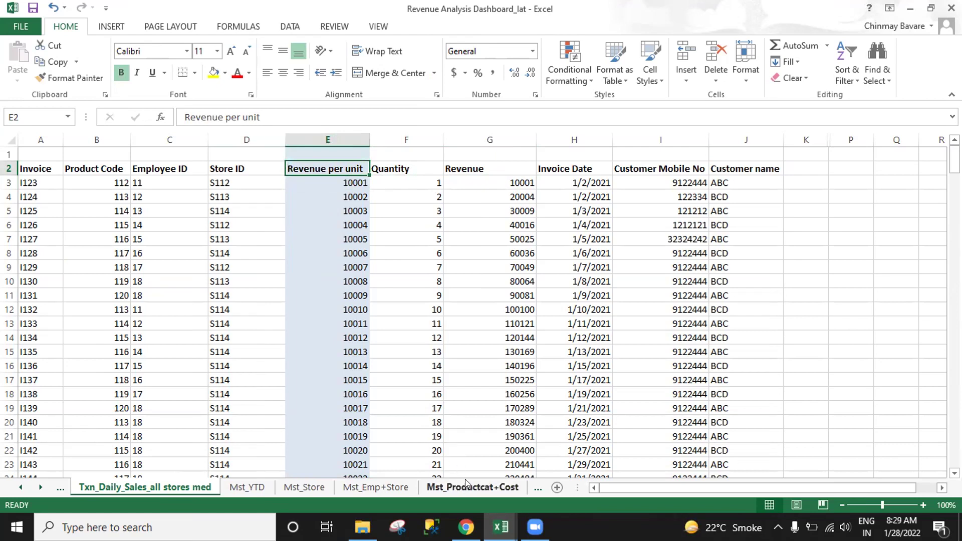
left_click(198, 487)
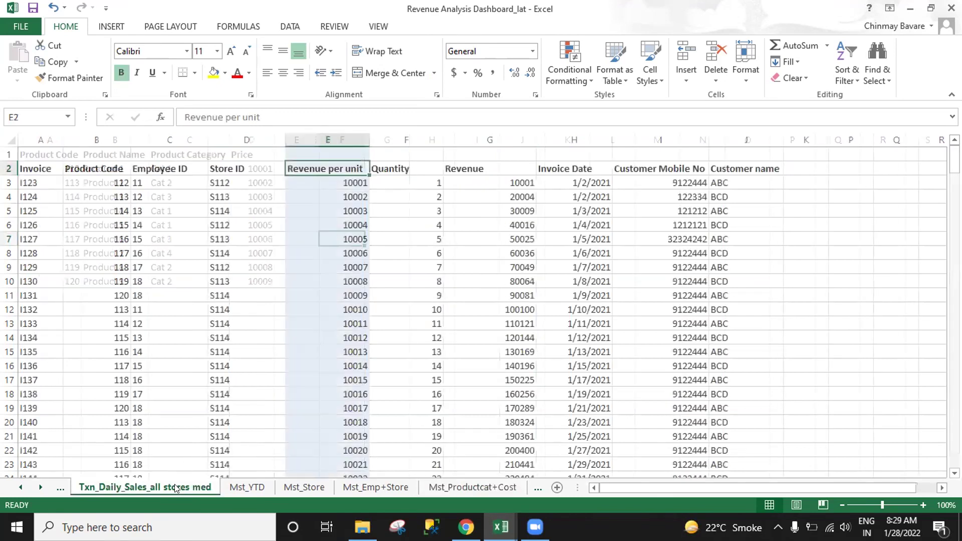
Rename the Revenue per unit header in cell E2 to "Price".
left_click_drag(261, 117, 169, 121)
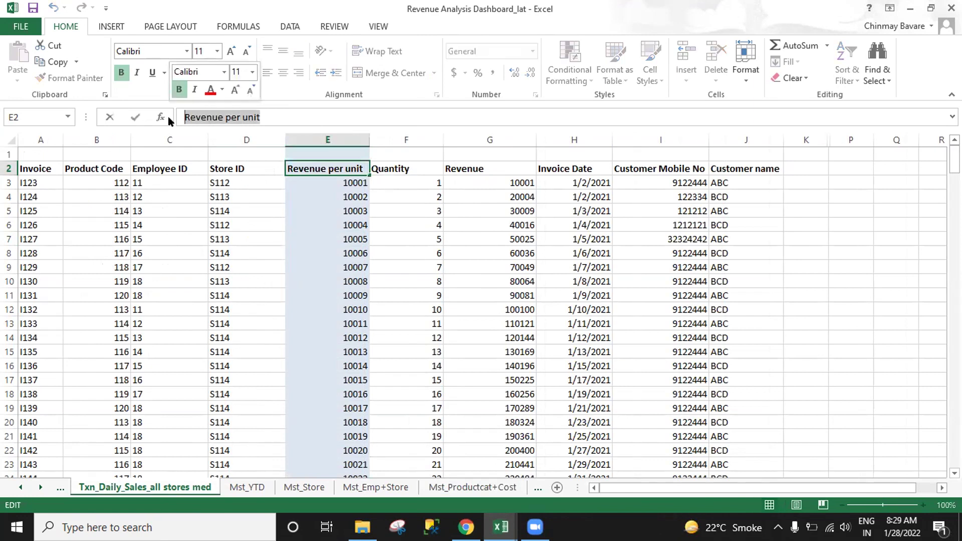
left_click_drag(260, 117, 180, 118)
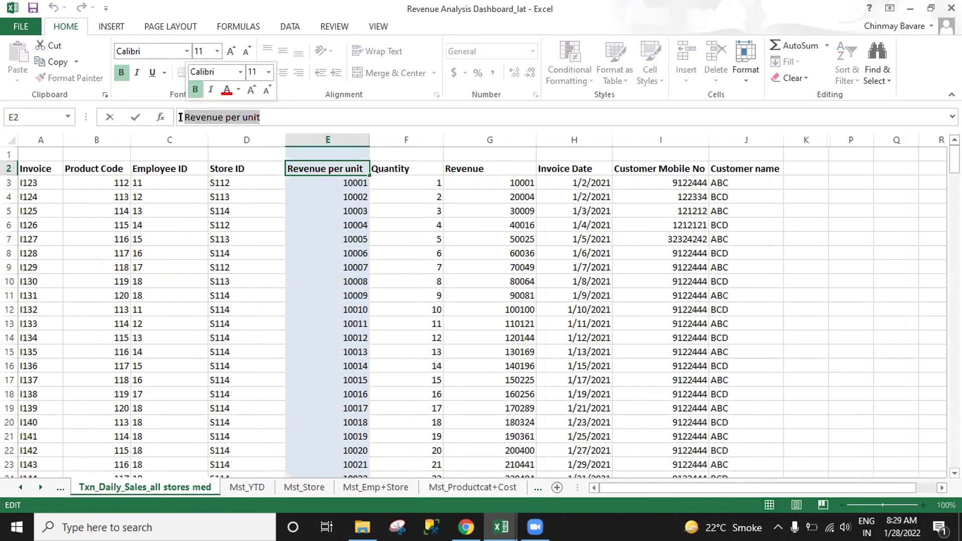
type("Price")
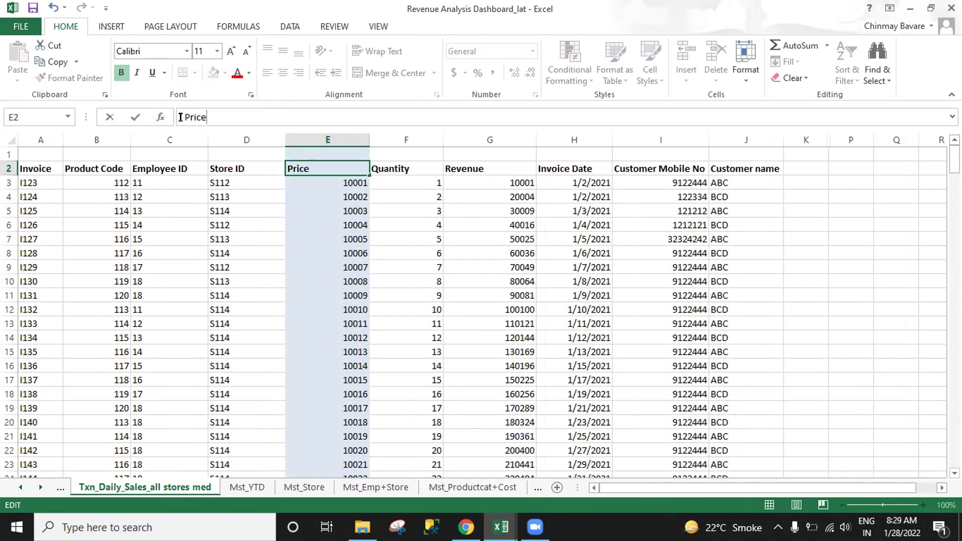
left_click(431, 236)
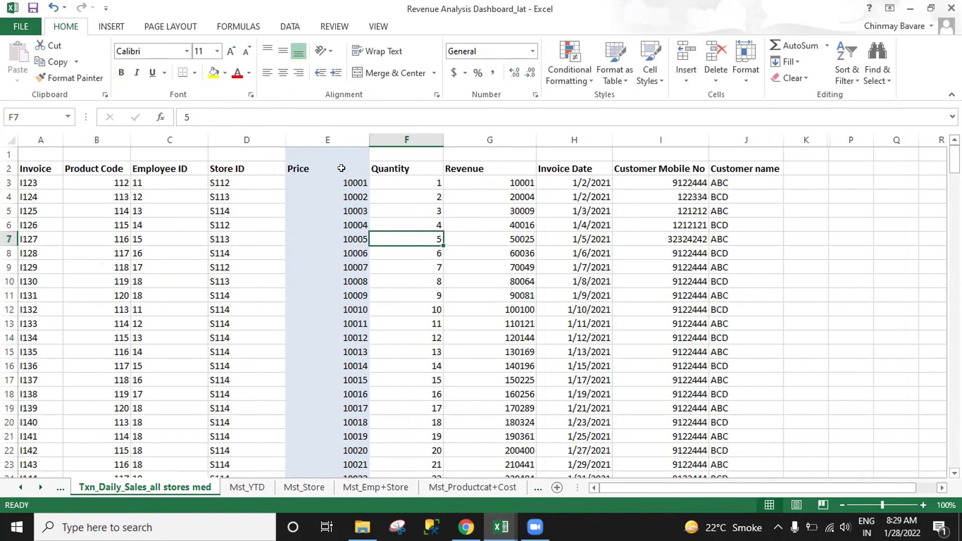
Check the daily sales Revenue column against the KPI table references in the Queries sheet, and return to the daily sales sheet.
left_click(488, 167)
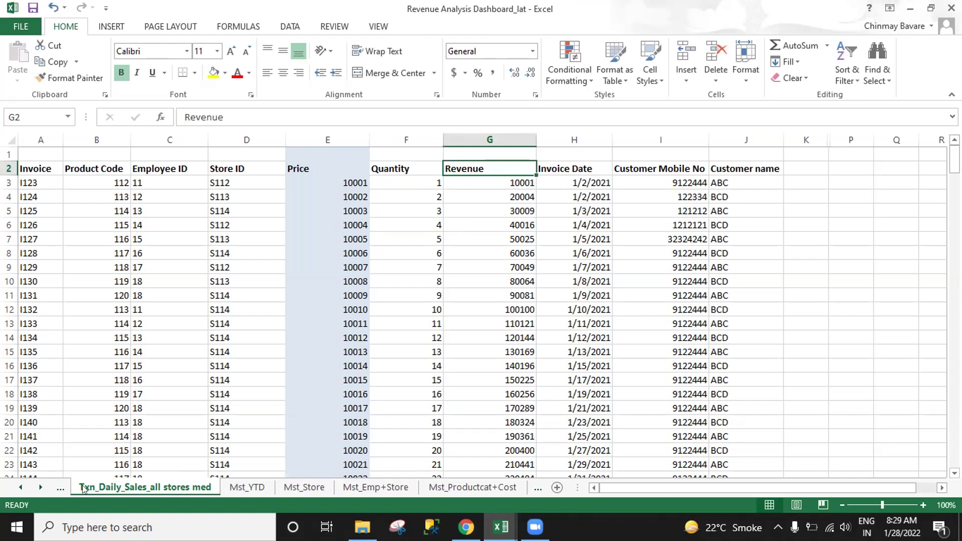
left_click(20, 486)
left_click(20, 487)
left_click(20, 487)
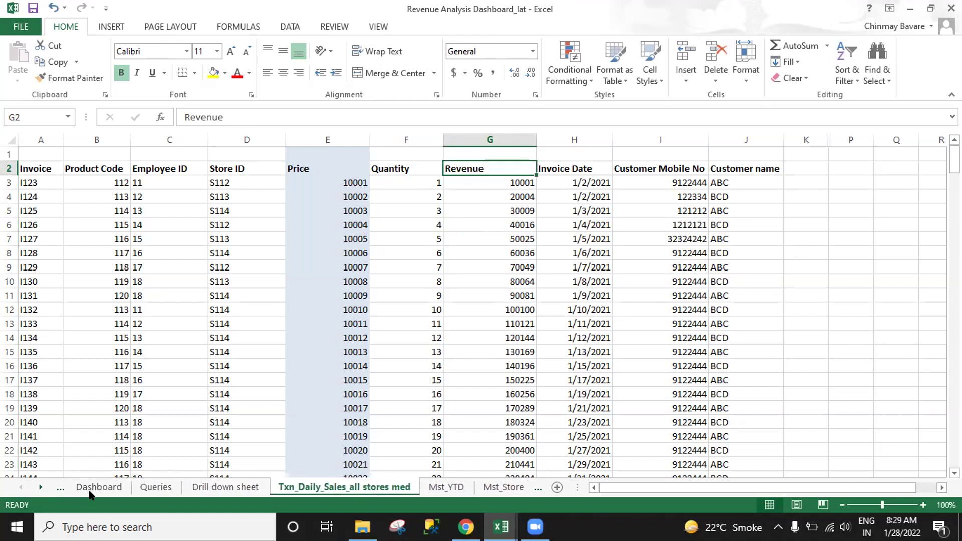
left_click(150, 488)
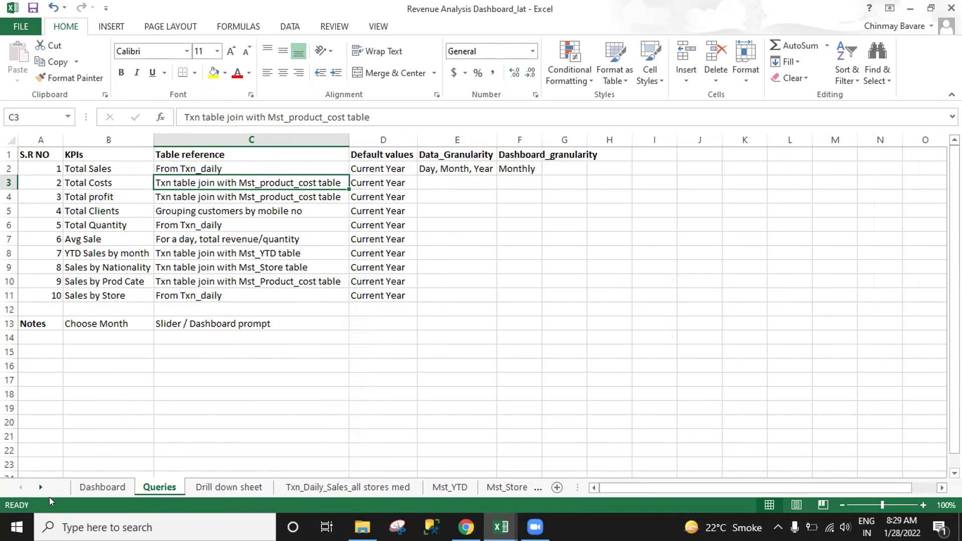
left_click(330, 485)
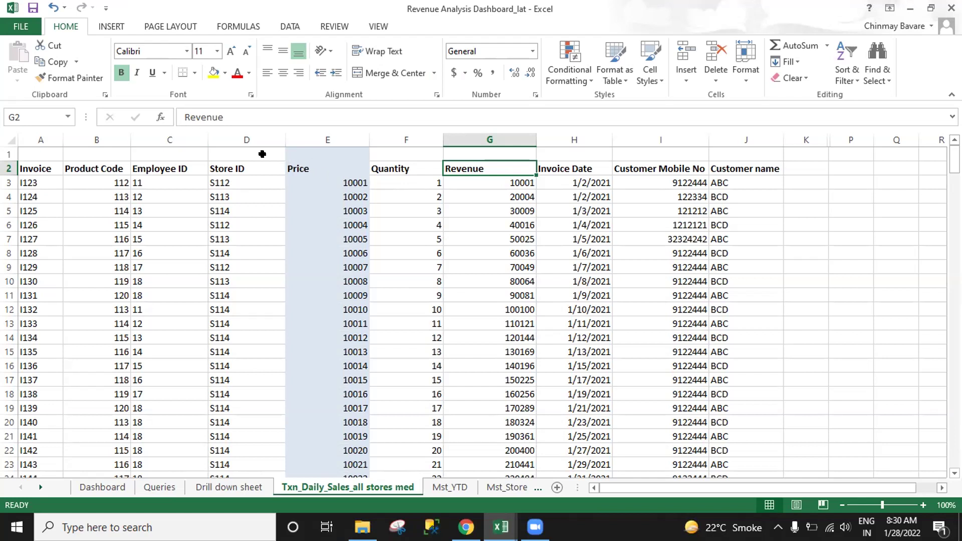
Extend the Price header in cell E2 to "Sales Price".
left_click(300, 167)
left_click(184, 118)
type("Sales")
key("Return")
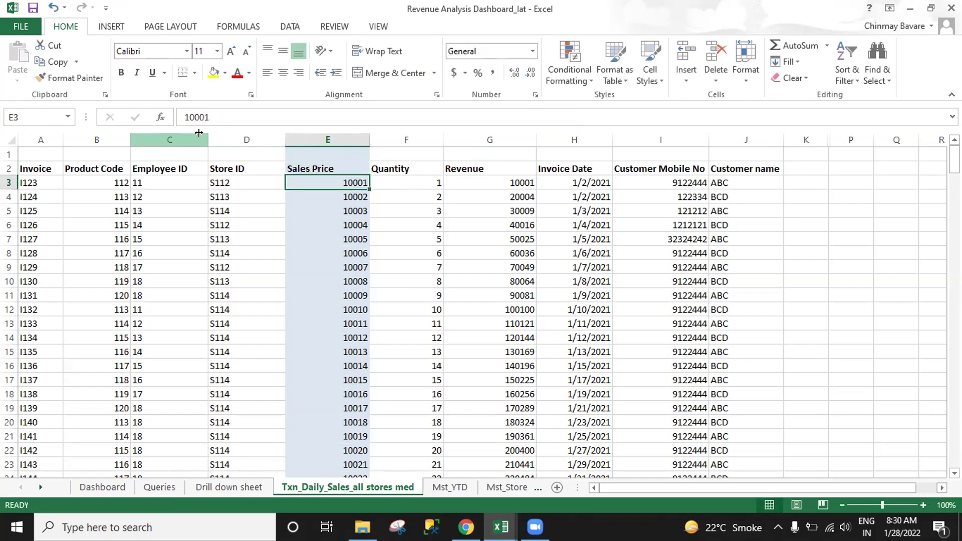
left_click(334, 167)
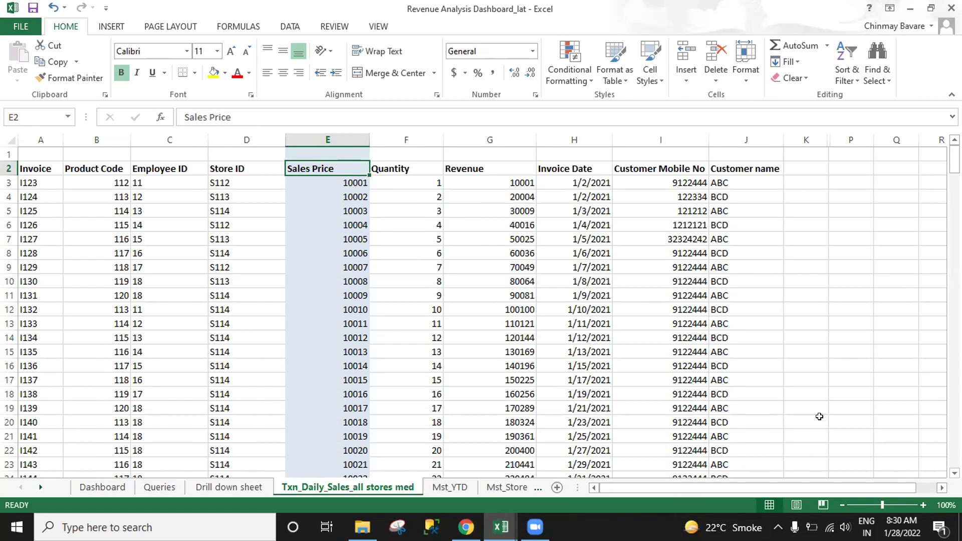
Review the daily sales and Dashboard sheets, and fit column F in Queries to its Dashboard_granularity header.
left_click(160, 487)
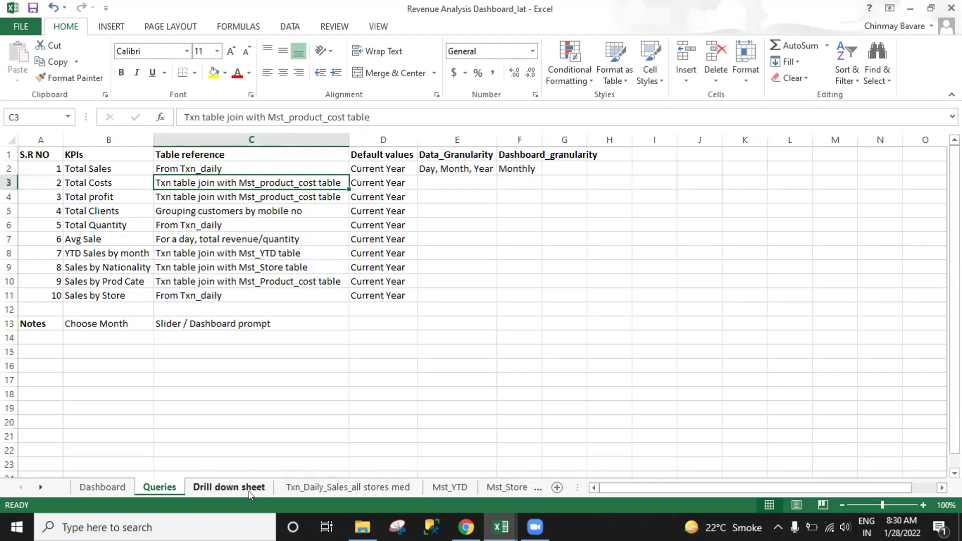
left_click(300, 488)
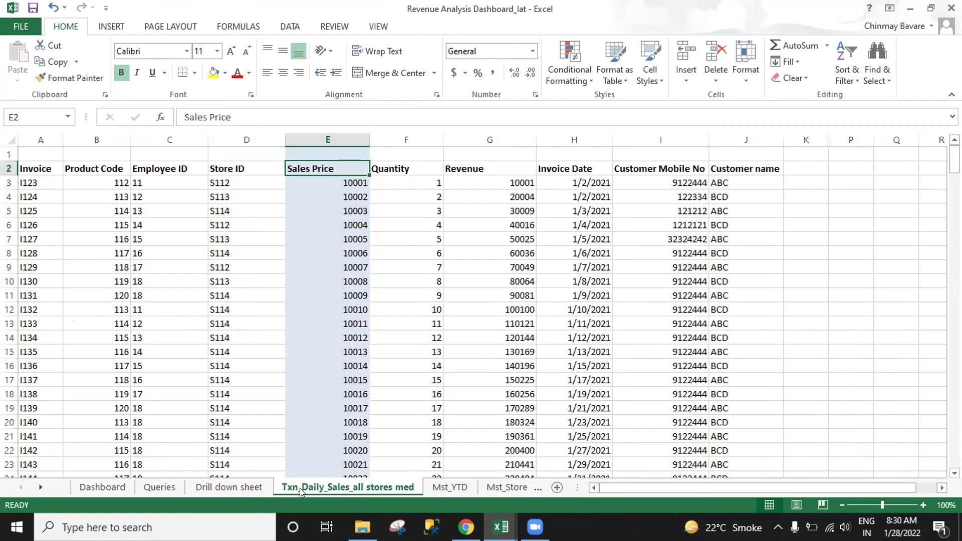
left_click(99, 488)
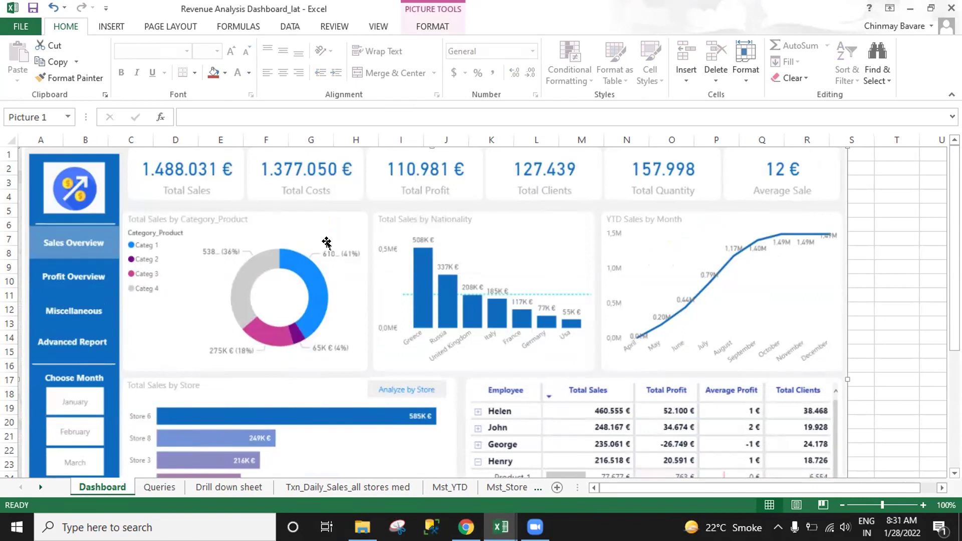
left_click(156, 488)
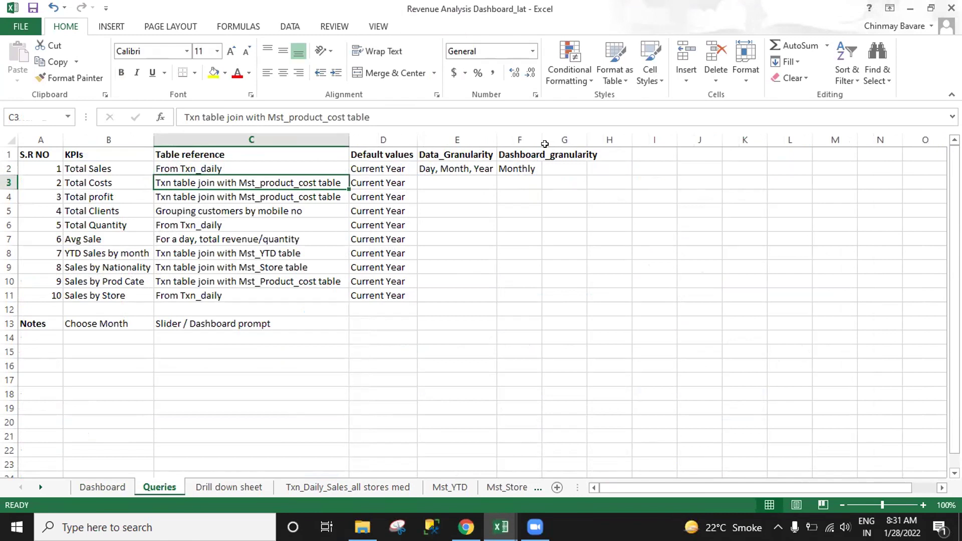
double_click(538, 143)
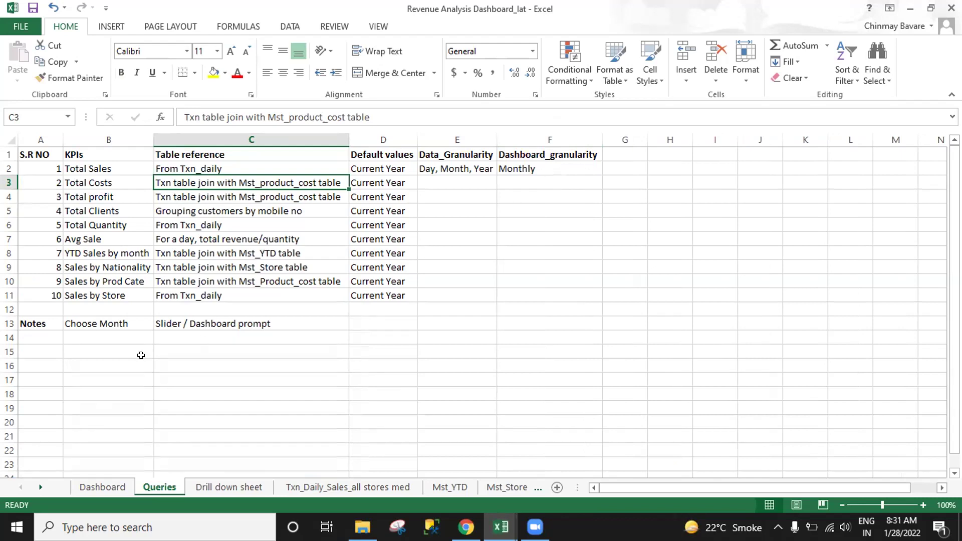
Add a "Choose Year" note in cell B14, below the Choose Month note.
left_click(74, 335)
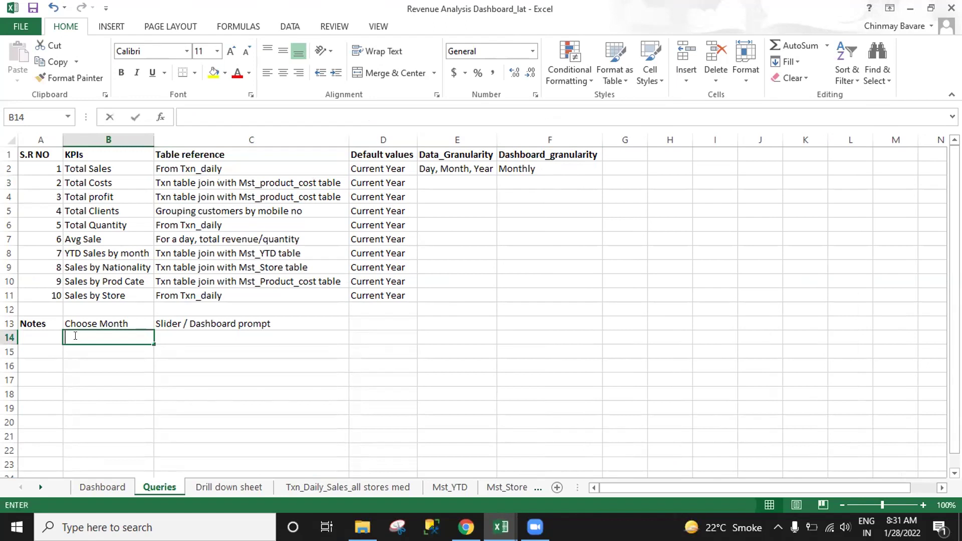
key("Up")
key("Down")
key("Up")
key("Down")
type("Choose Year")
key("Return")
key("Up")
key("Up")
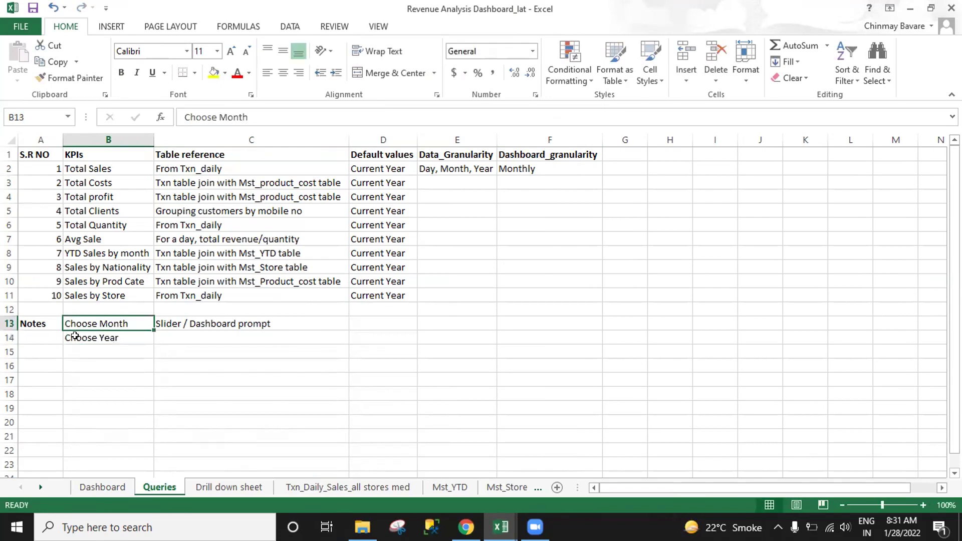
left_click(92, 336)
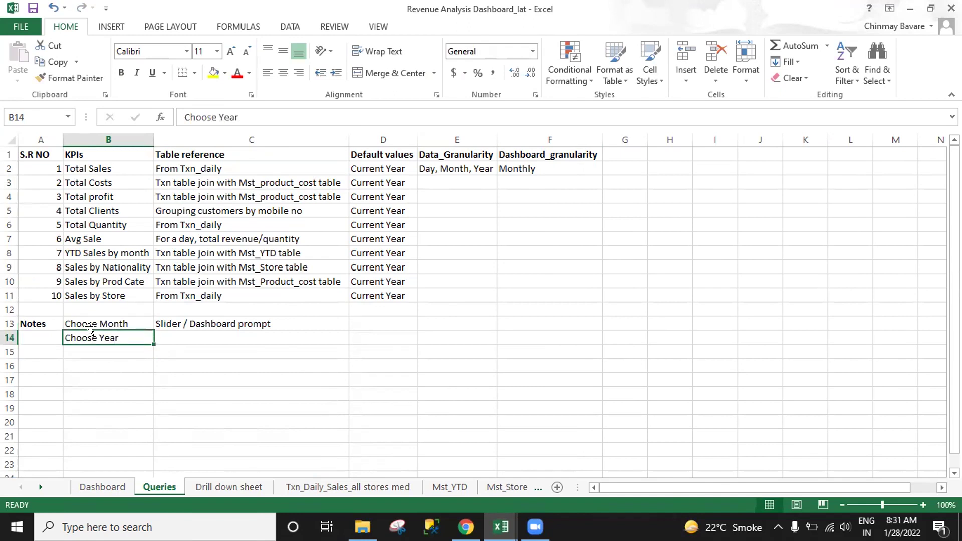
Change the first note in cell B13 to "Choose Year".
left_click(114, 321)
double_click(116, 321)
double_click(128, 321)
type("Year")
key("Return")
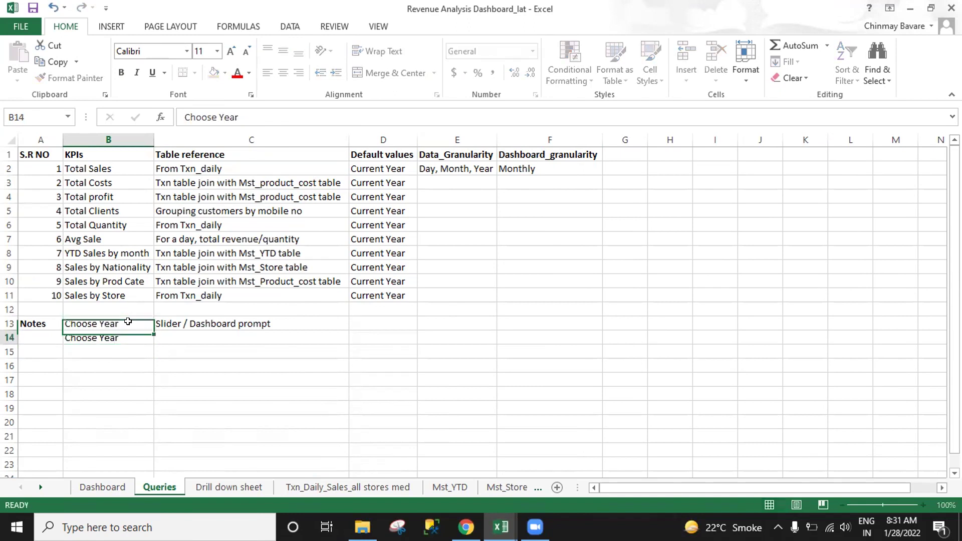
Change the second note in cell B14 to "Choose Month".
double_click(118, 337)
double_click(118, 336)
type("Monh")
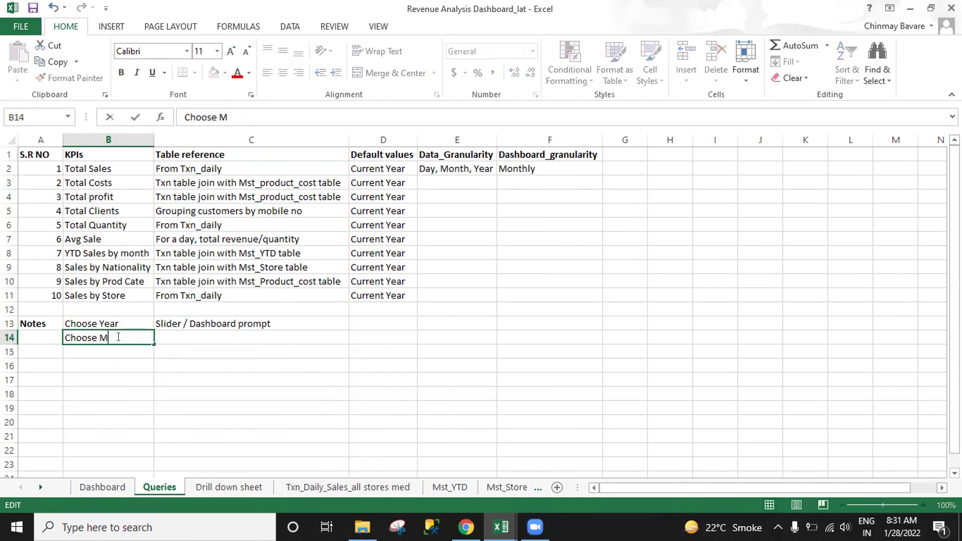
key("BackSpace")
key("BackSpace")
type("t")
key("BackSpace")
type("nth")
key("Return")
left_click(114, 337)
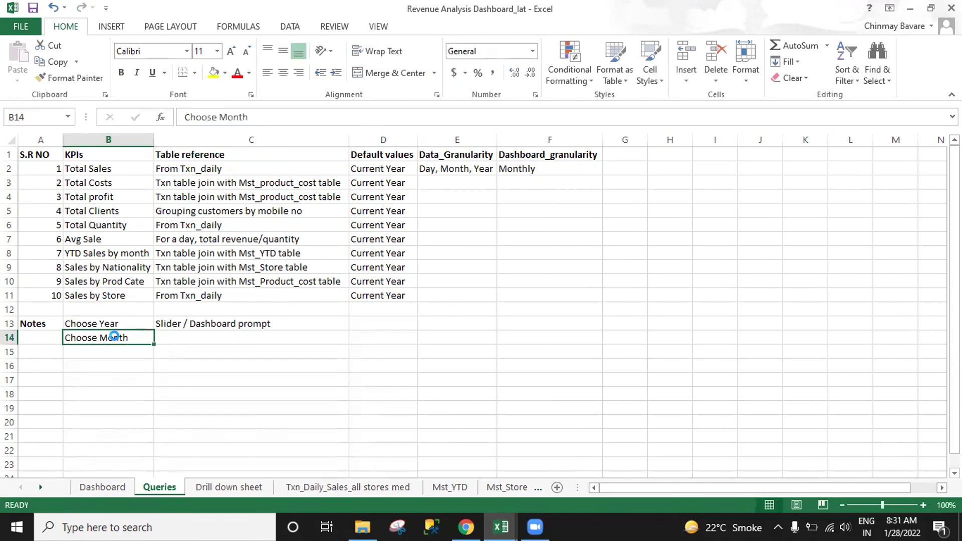
Copy the "Slider / Dashboard prompt" text from C13 into C14 beside the Choose Month note.
key("Up")
key("Right")
key("ctrl+c")
key("Down")
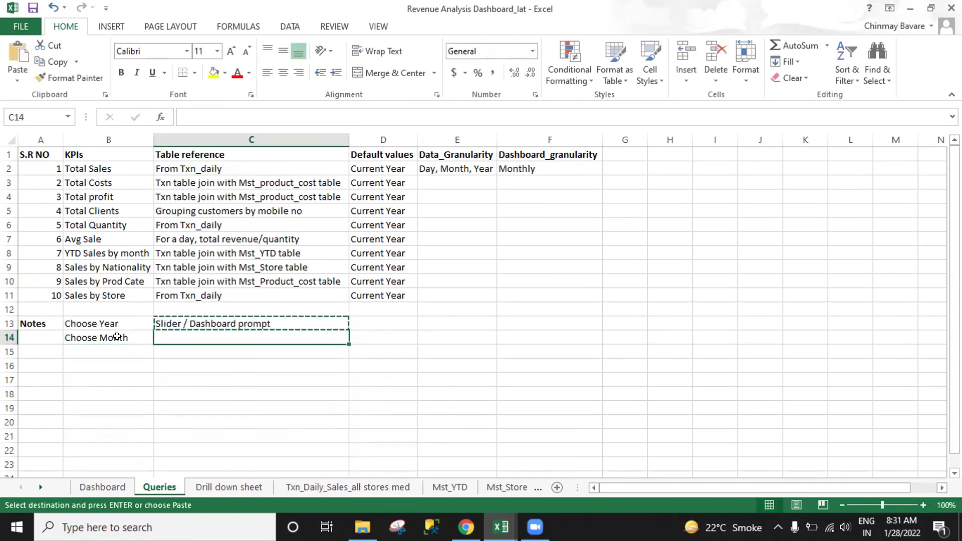
key("ctrl+v")
key("Escape")
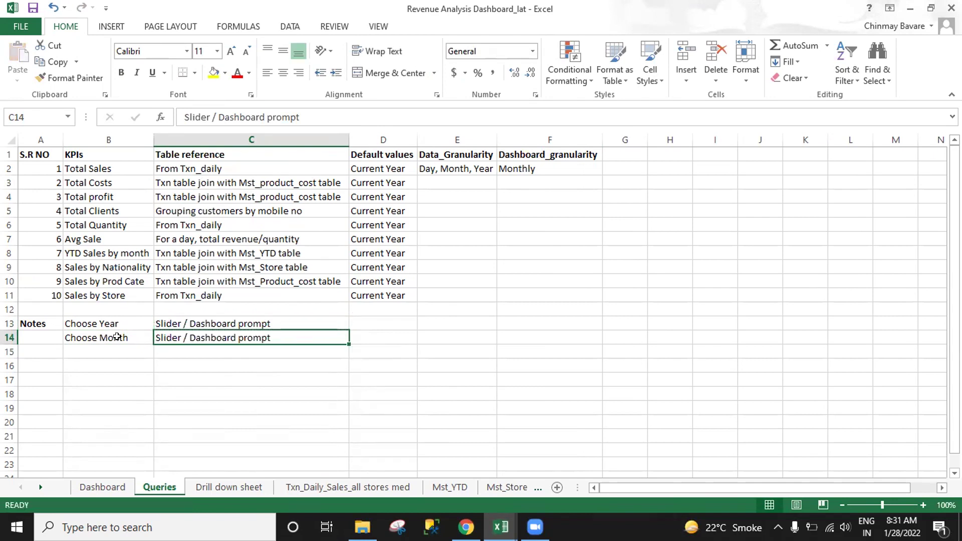
Examine the Choose Month selector and store and employee visuals on the Dashboard, comparing them with the notes in Queries.
left_click(113, 489)
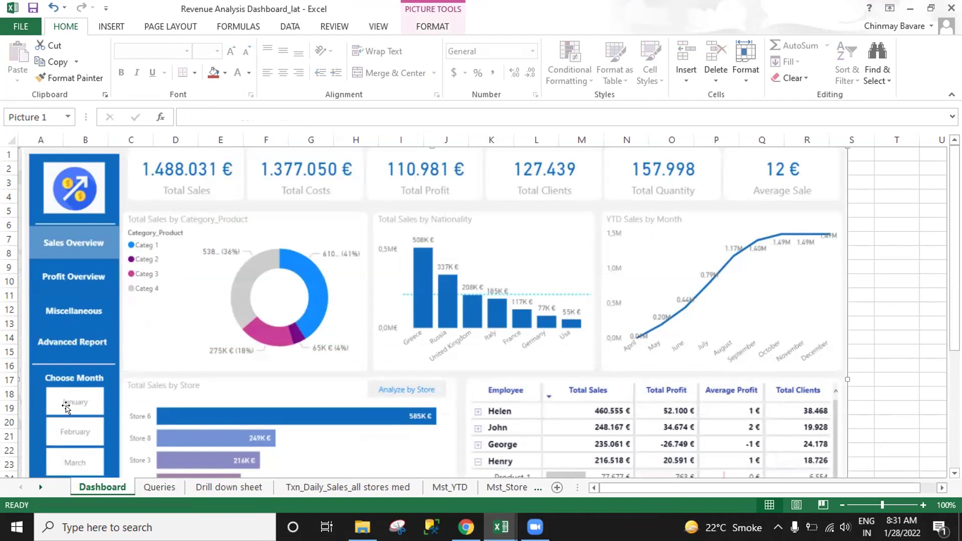
scroll(78, 405, "down", 3)
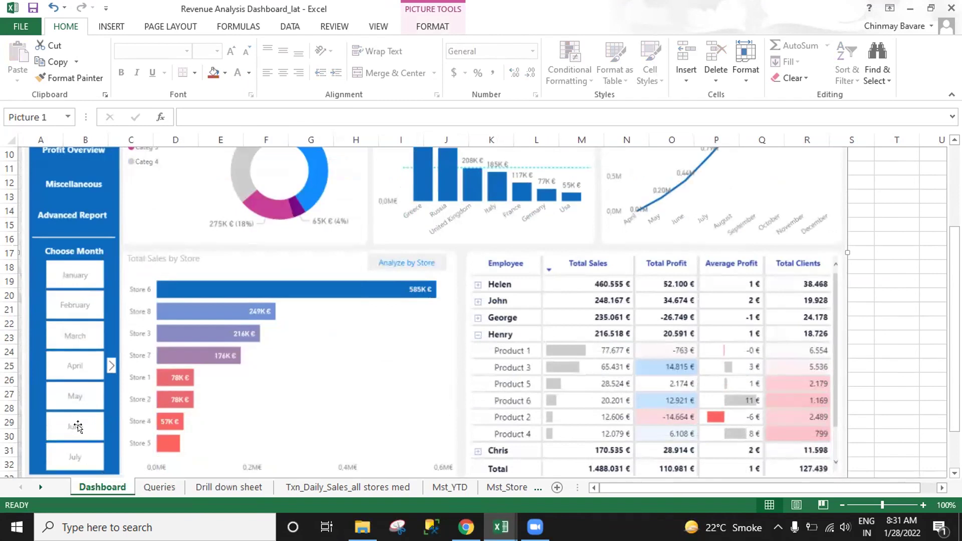
scroll(136, 391, "down", 2)
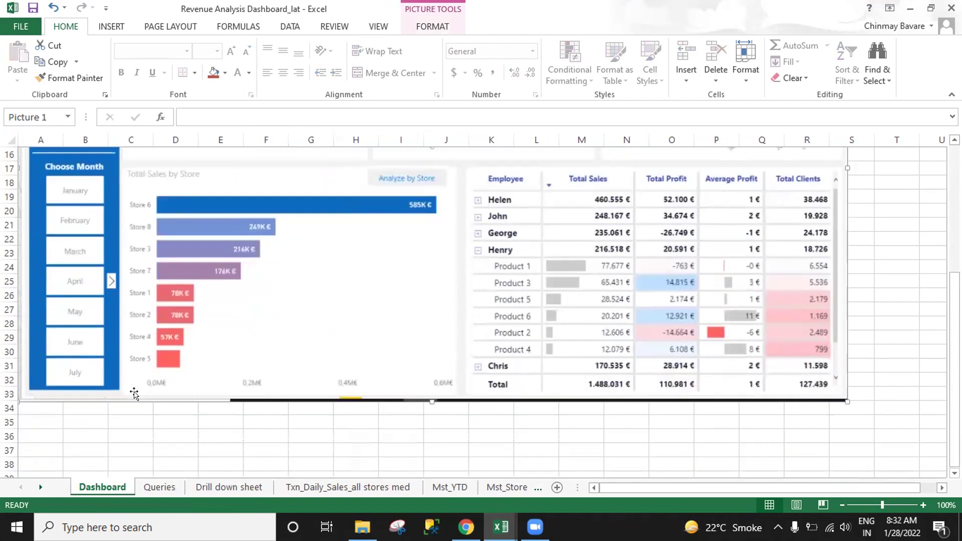
scroll(75, 382, "up", 1)
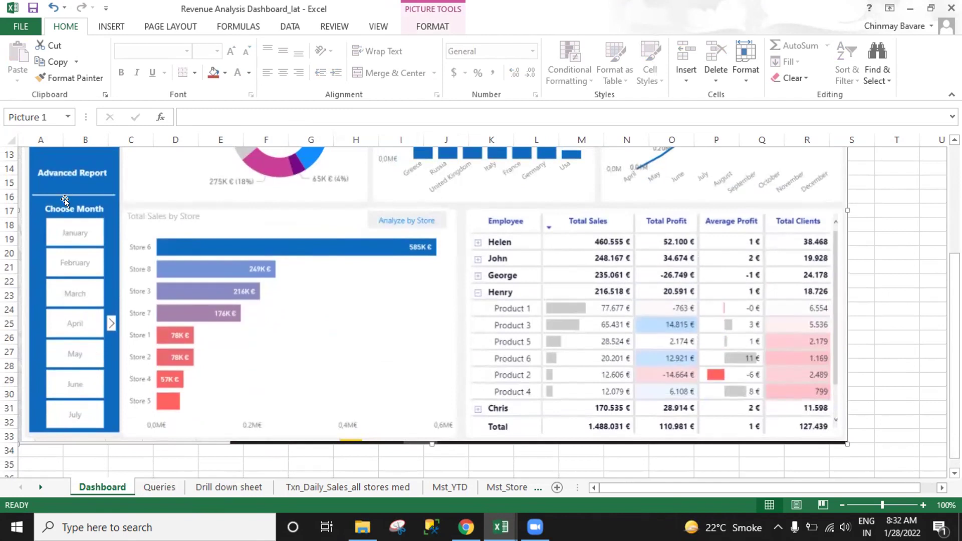
scroll(62, 216, "up", 1)
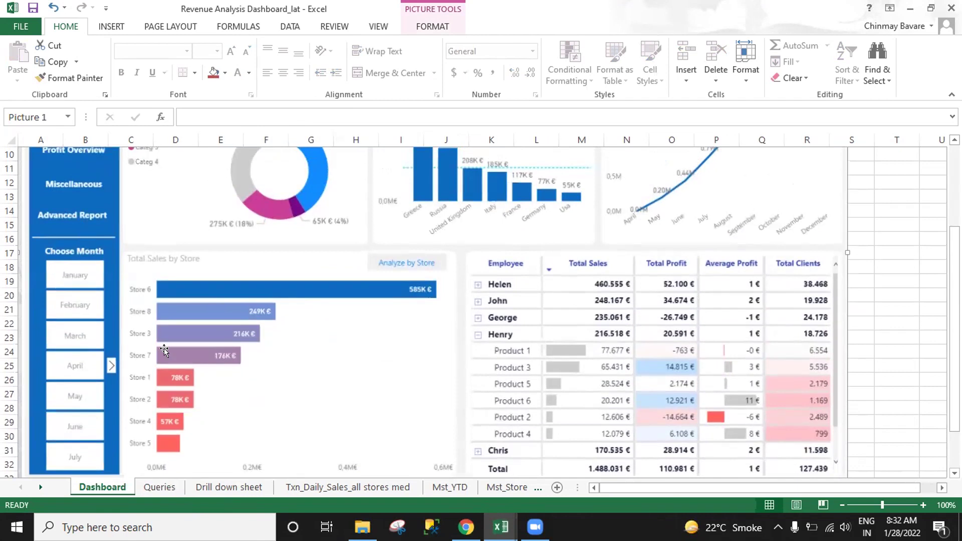
left_click(160, 488)
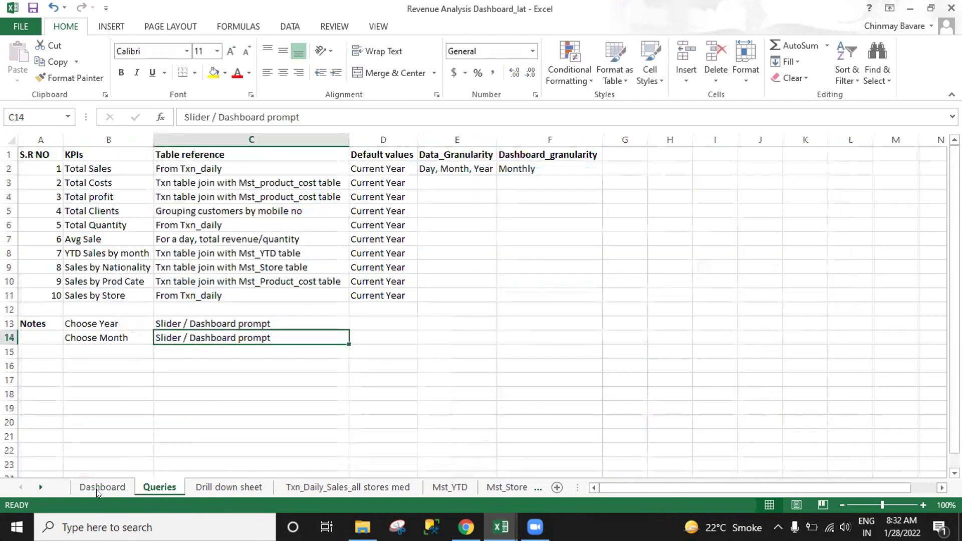
key("ctrl+Page_Up")
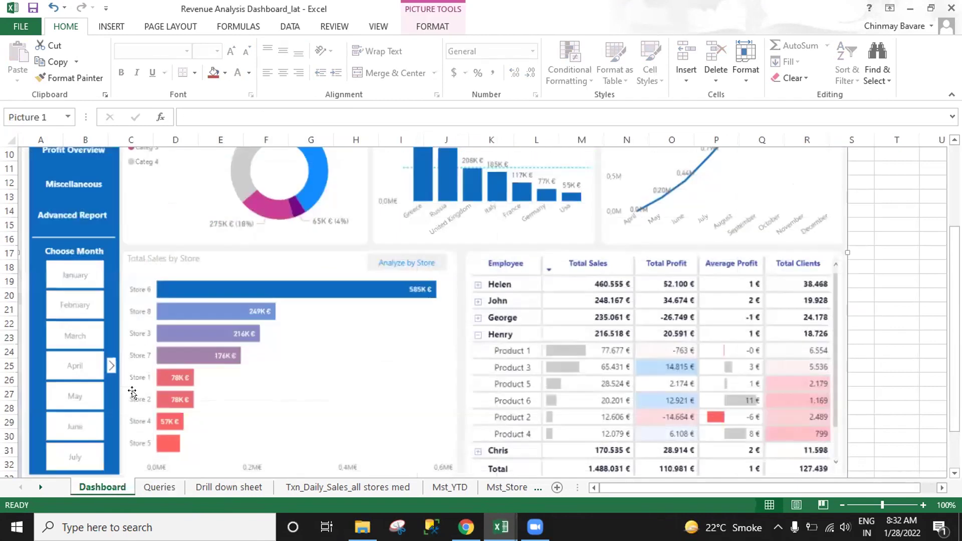
left_click(159, 488)
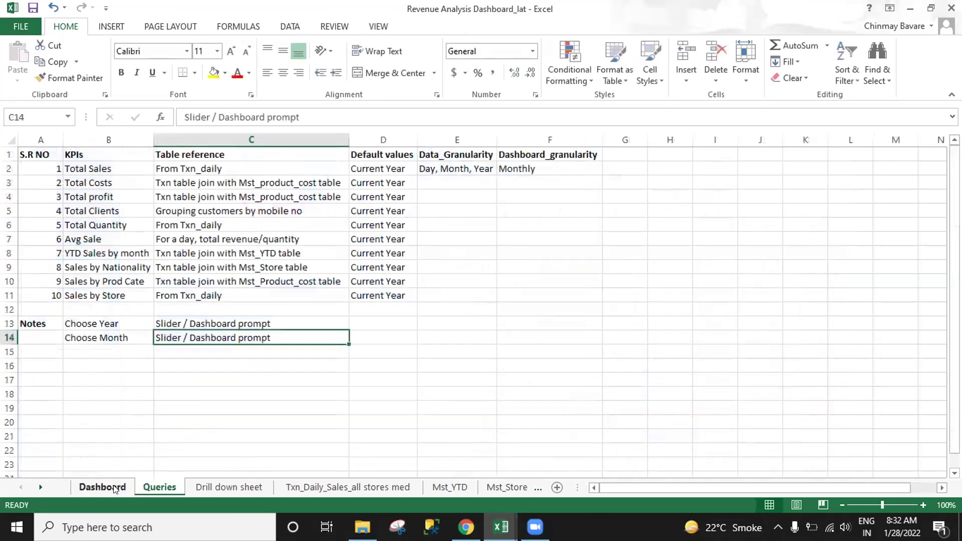
left_click(114, 486)
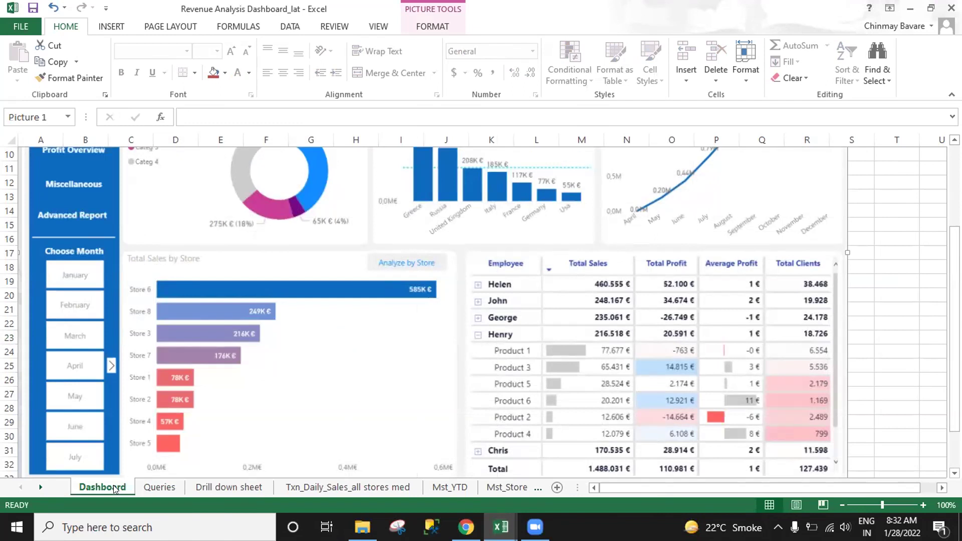
left_click(160, 487)
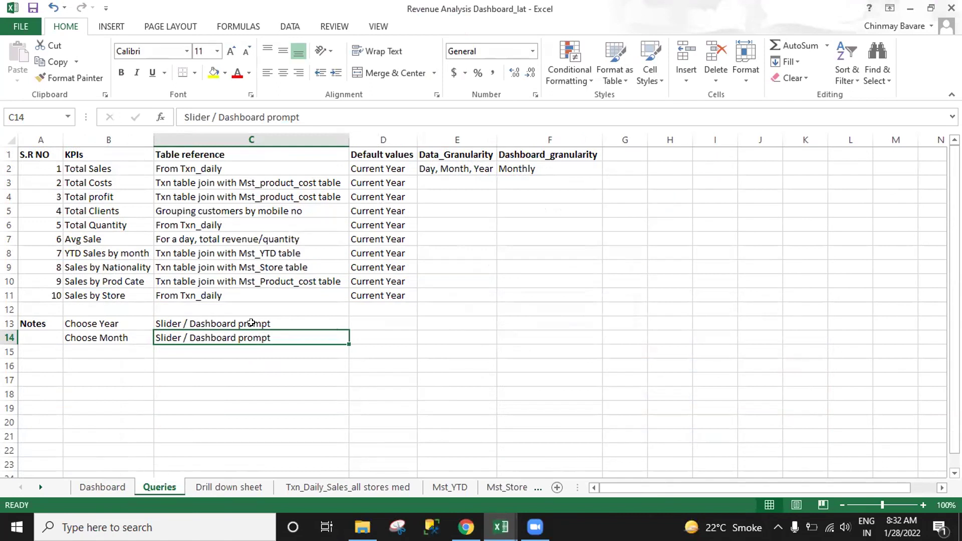
double_click(357, 322)
type("Rep")
key("BackSpace")
key("BackSpace")
key("BackSpace")
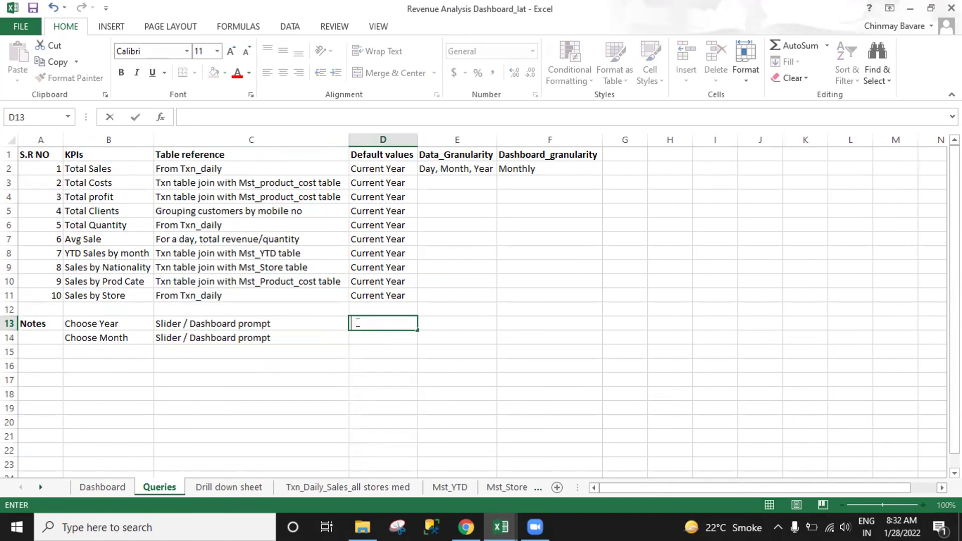
type("C")
key("BackSpace")
left_click(159, 323)
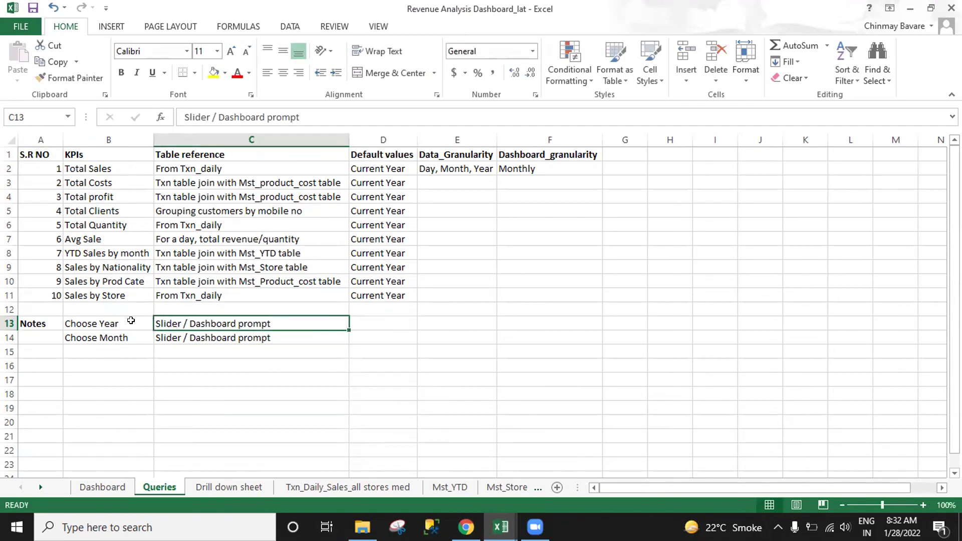
Extend the first note in cell B13 to read "Choose Year, Quarter".
left_click(131, 321)
double_click(130, 320)
type(", Quarter")
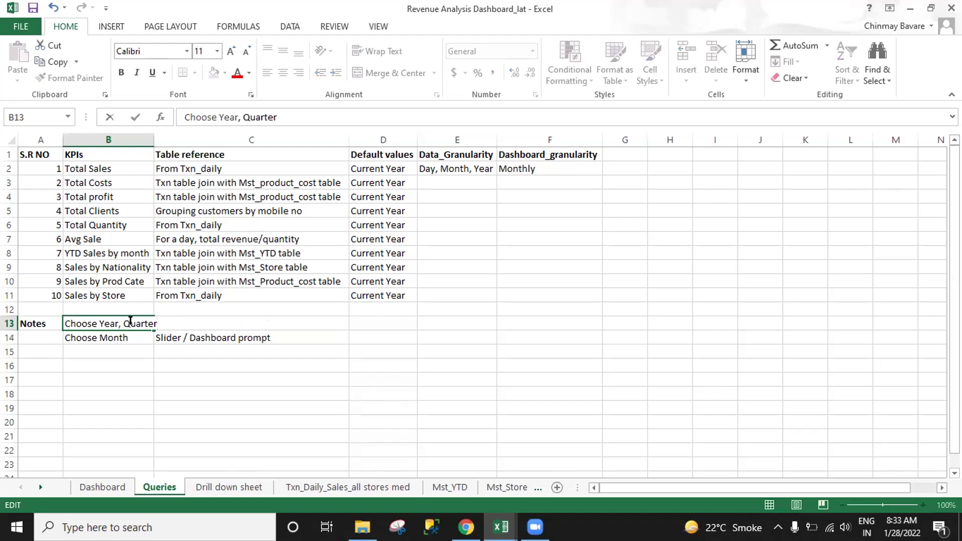
key("Return")
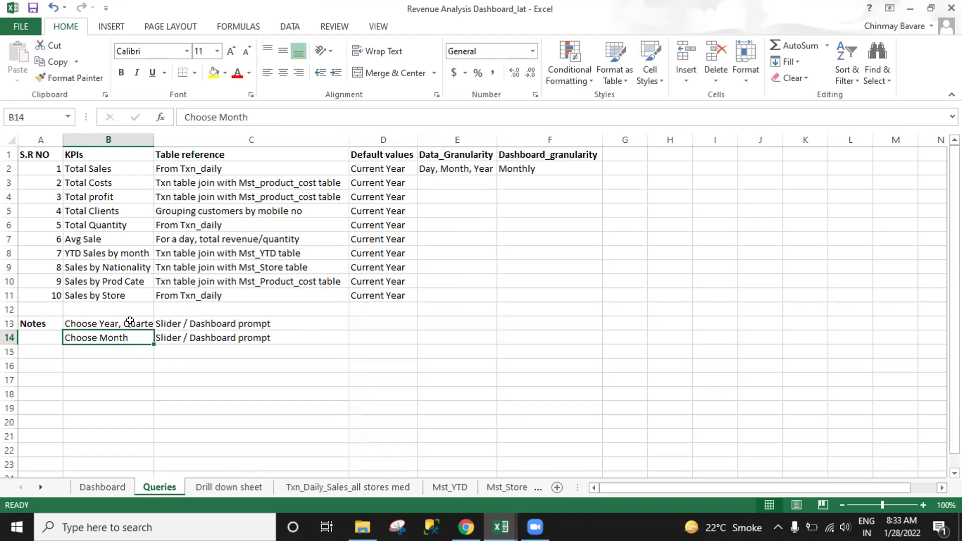
left_click(130, 321)
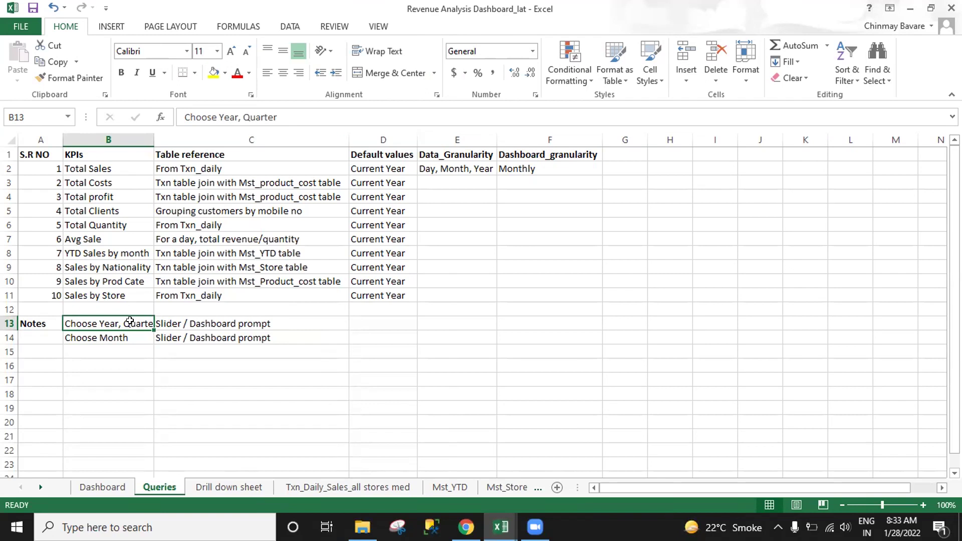
Enter "Drop Down - 2021 Q1," in cell D13 beside the year and quarter note.
left_click(367, 323)
type("R")
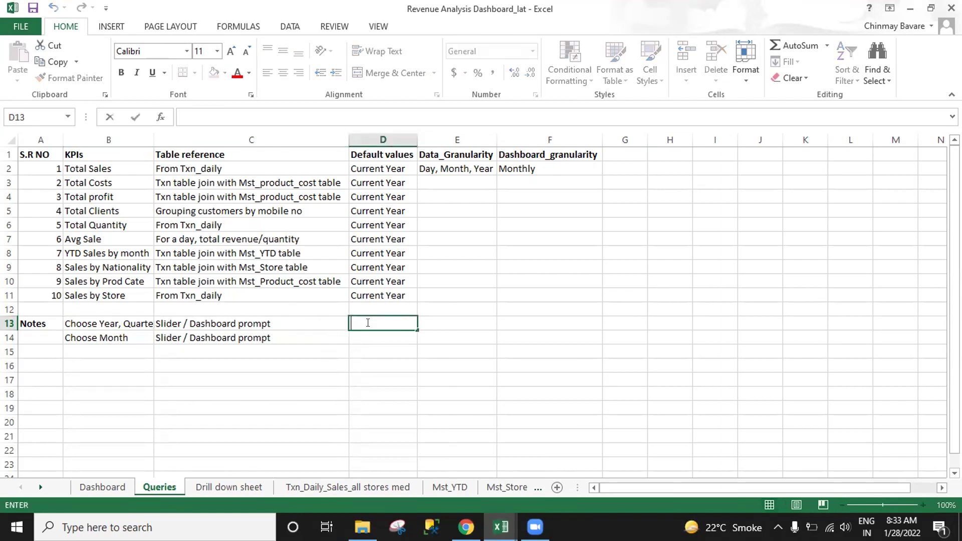
type("ep")
key("BackSpace")
key("BackSpace")
key("BackSpace")
type("Drop Down ")
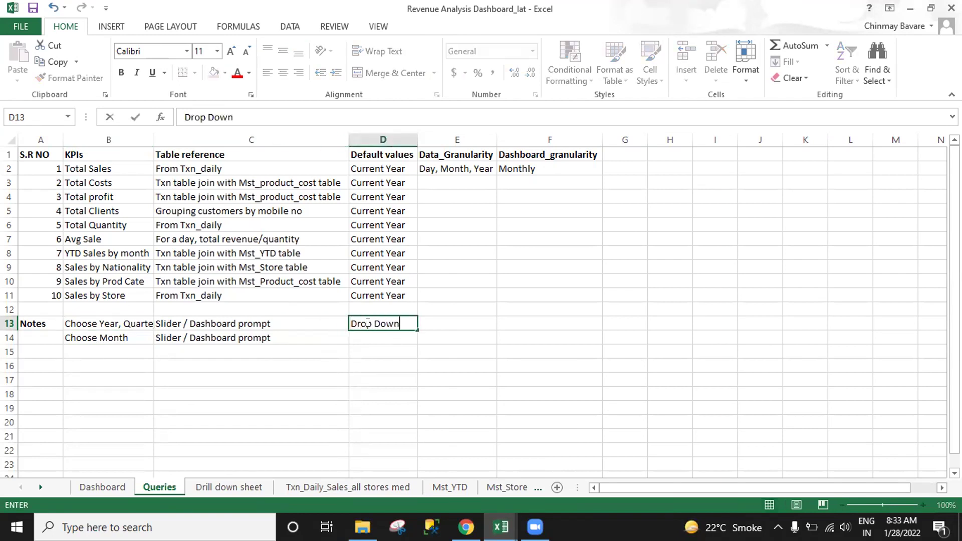
type("- 2021 Q1,")
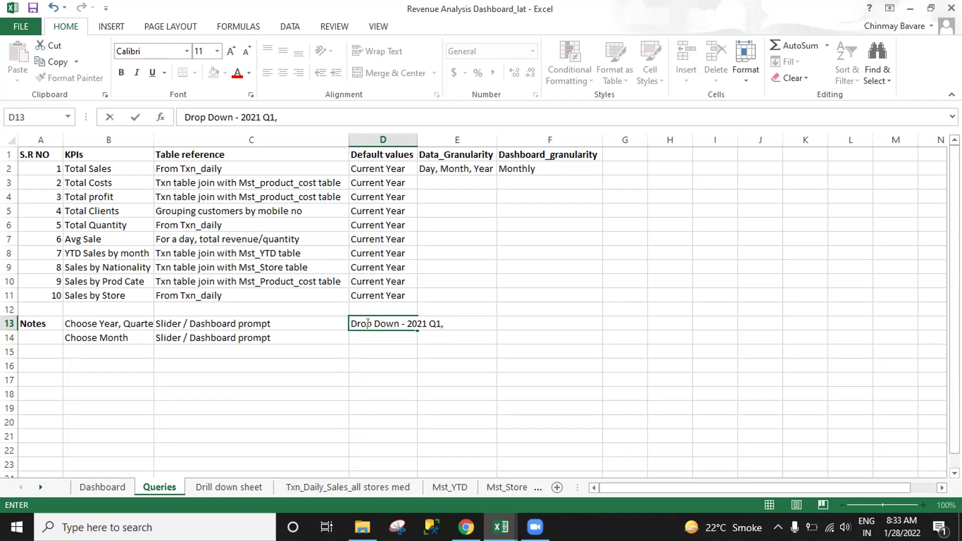
key("Left")
key("Right")
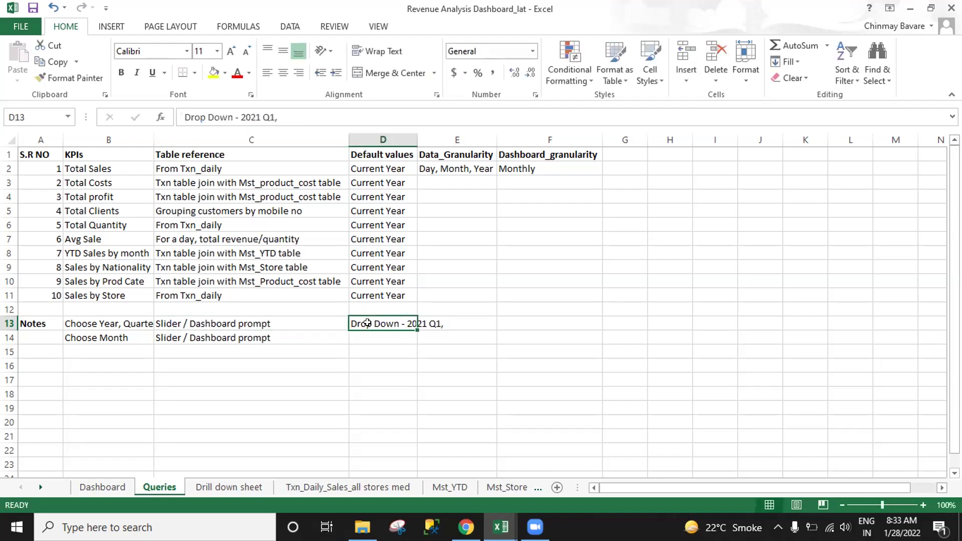
Change the year in the D13 drop-down note to 2022.
left_click(261, 117)
key("BackSpace")
type("2")
Extend the quarter list in D13 so the note reads "Drop Down - 2022 Q1, Q2, Q3".
key("End")
key("ctrl+shift+Left")
key("ctrl+shift+Left")
key("ctrl+c")
key("End")
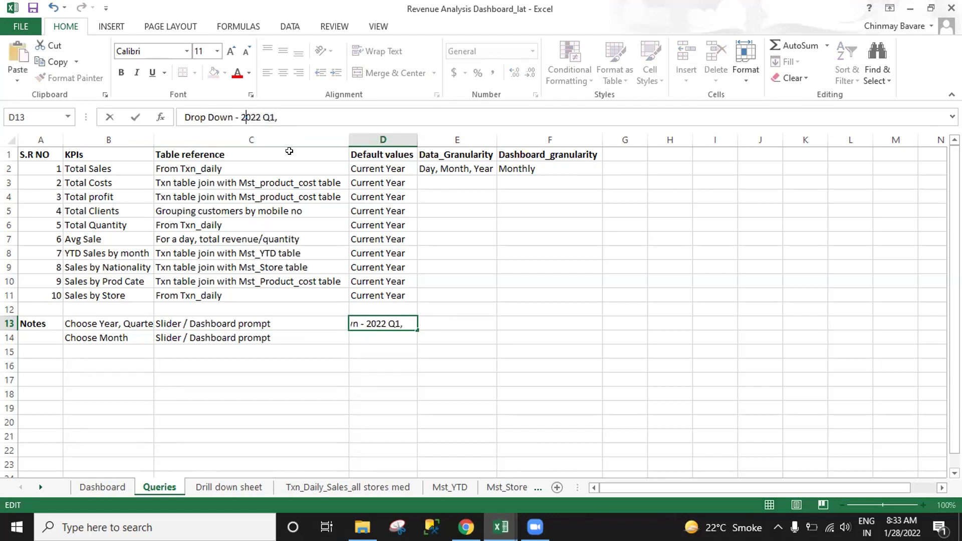
key("ctrl+v")
key("BackSpace")
type("2")
key("Left")
key("Left")
key("Left")
key("Left")
key("Left")
key("Left")
key("Left")
key("Left")
key("Right")
key("shift+Right")
key("shift+Right")
key("shift+Right")
key("shift+Right")
key("Delete")
key("Right")
key("Right")
key("Right")
type(", Q3")
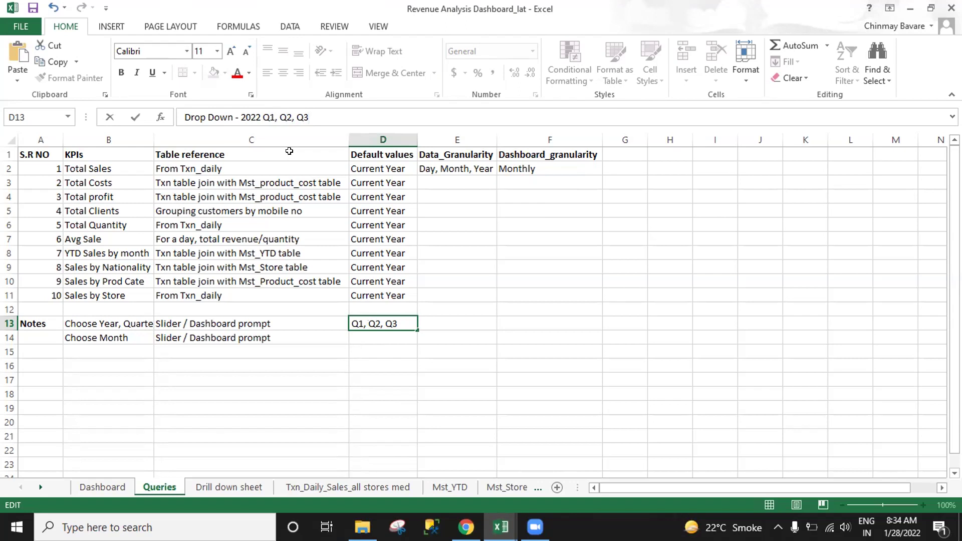
key("Return")
key("Up")
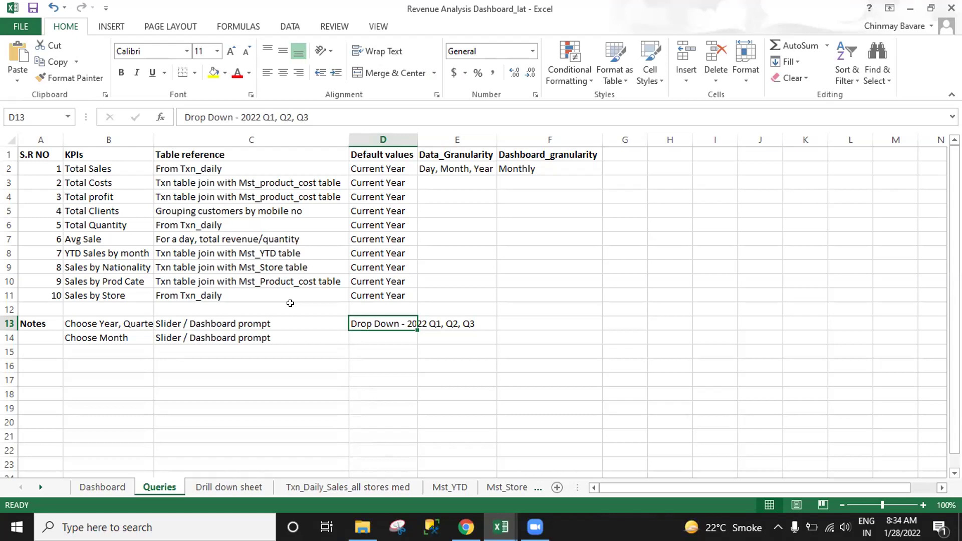
Review the Dashboard visuals, the daily sales table's Invoice and Invoice Date columns, and the Month and Year columns in Mst_YTD.
left_click(91, 488)
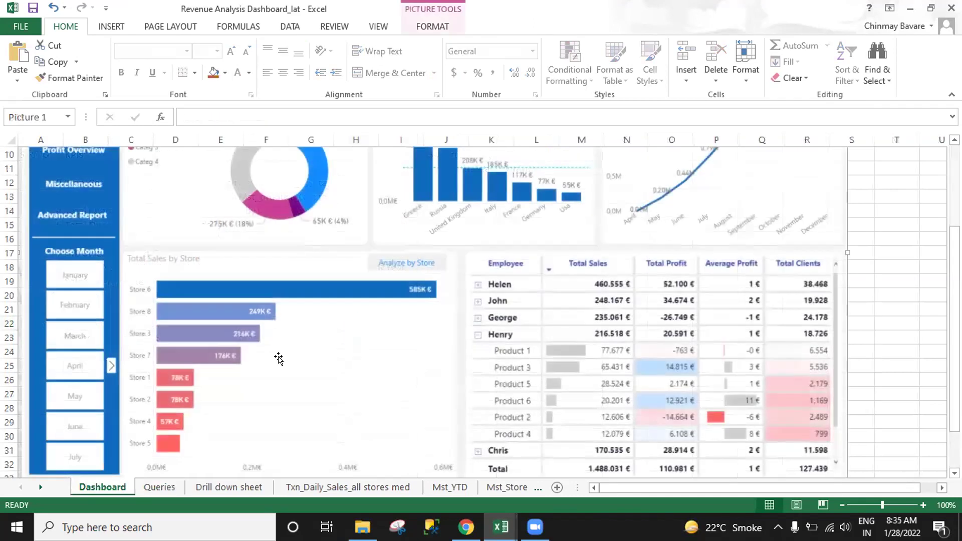
left_click(348, 487)
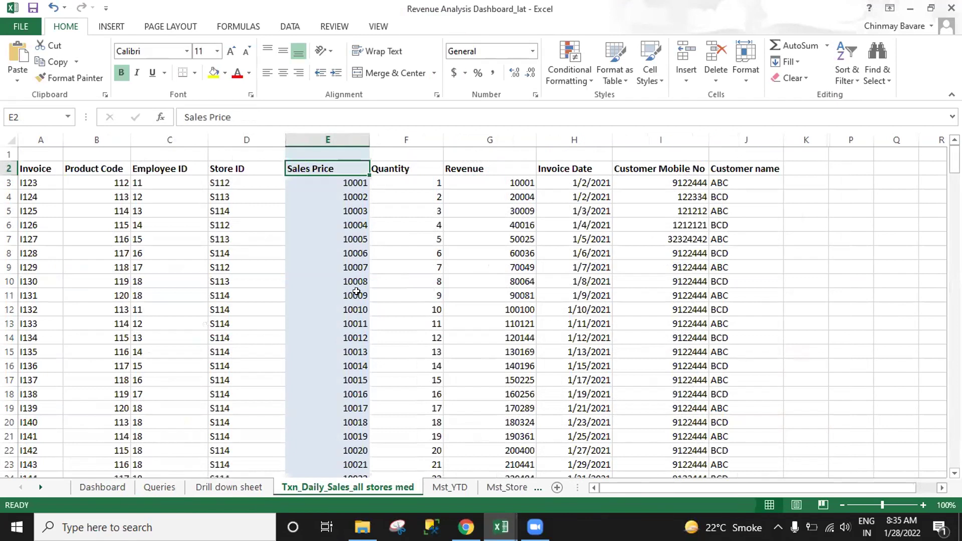
left_click(42, 166)
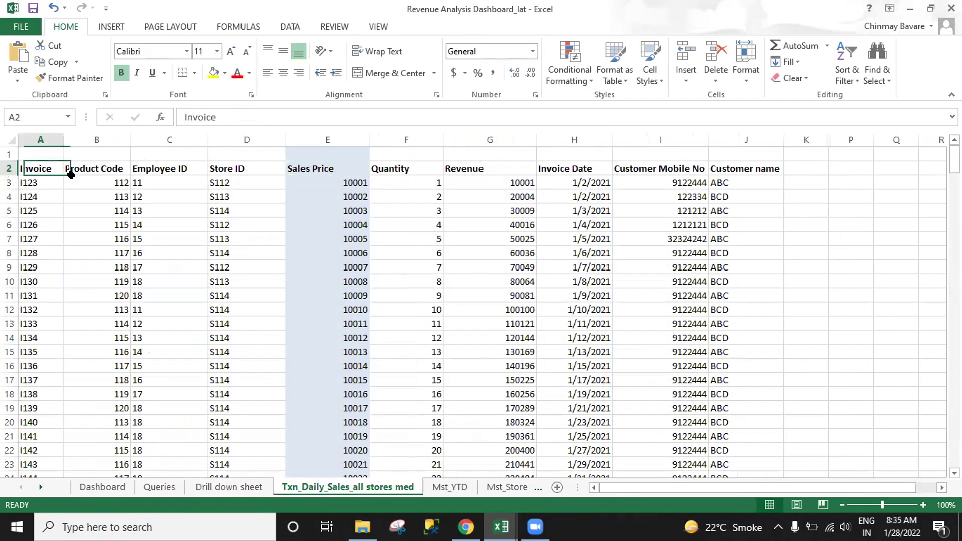
left_click(578, 167)
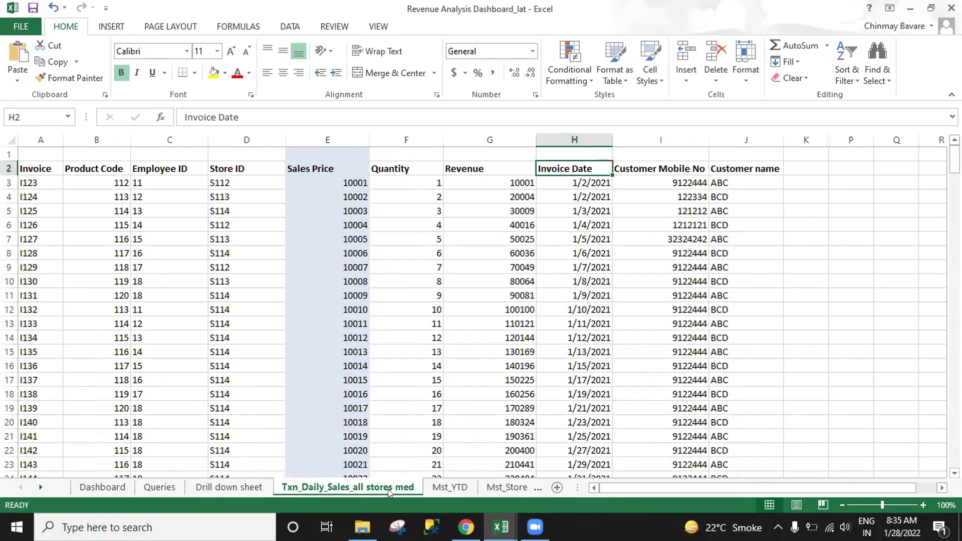
left_click(442, 484)
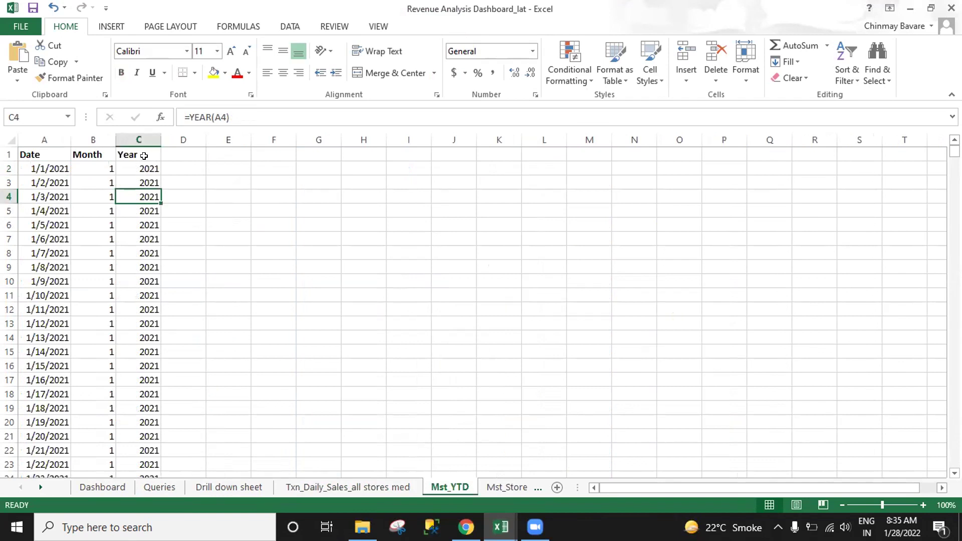
left_click(102, 182)
left_click(149, 182)
double_click(176, 167)
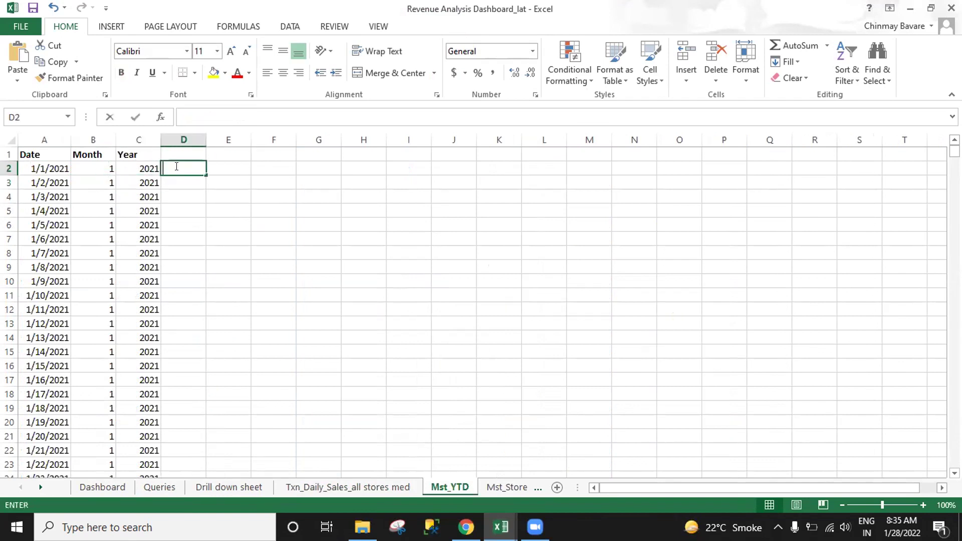
type("=")
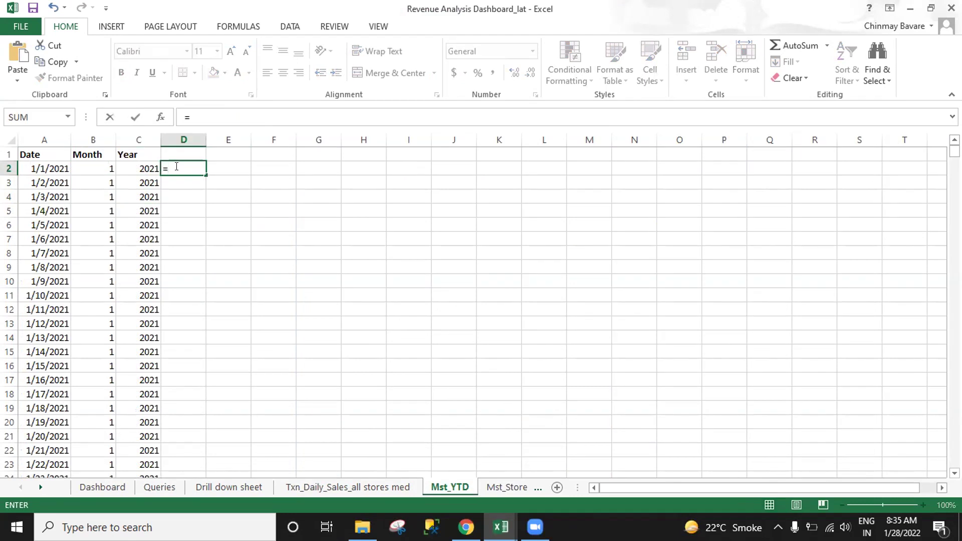
type("QU")
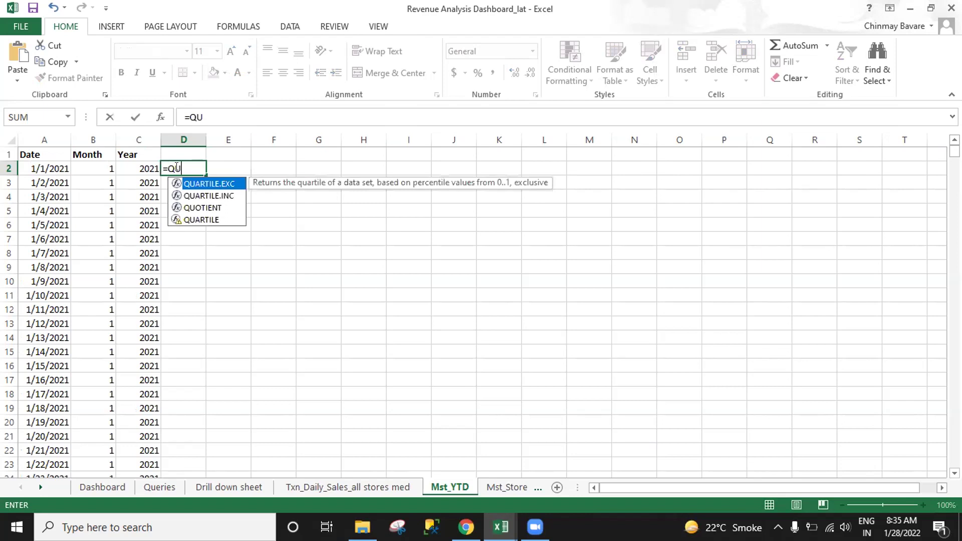
key("BackSpace")
key("BackSpace")
key("BackSpace")
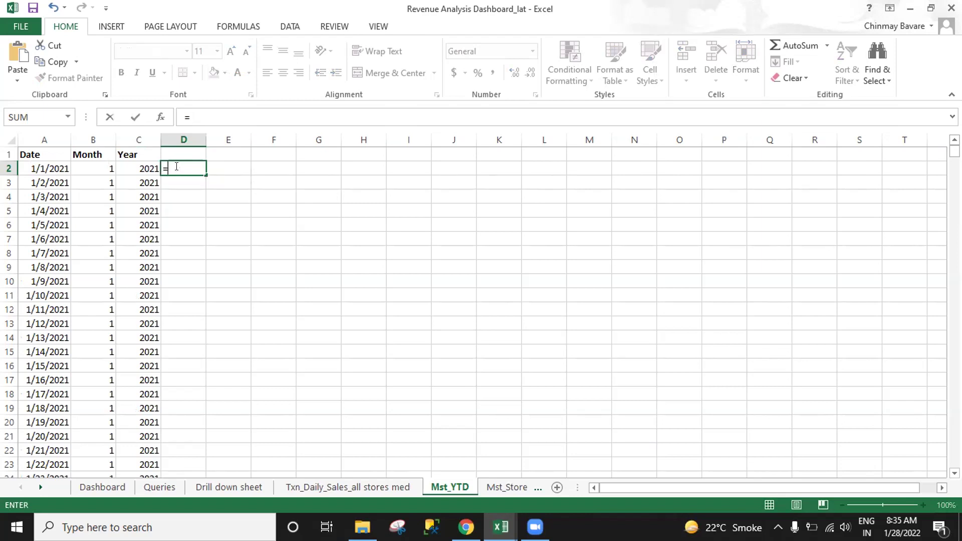
type("=")
key("BackSpace")
type("=WE")
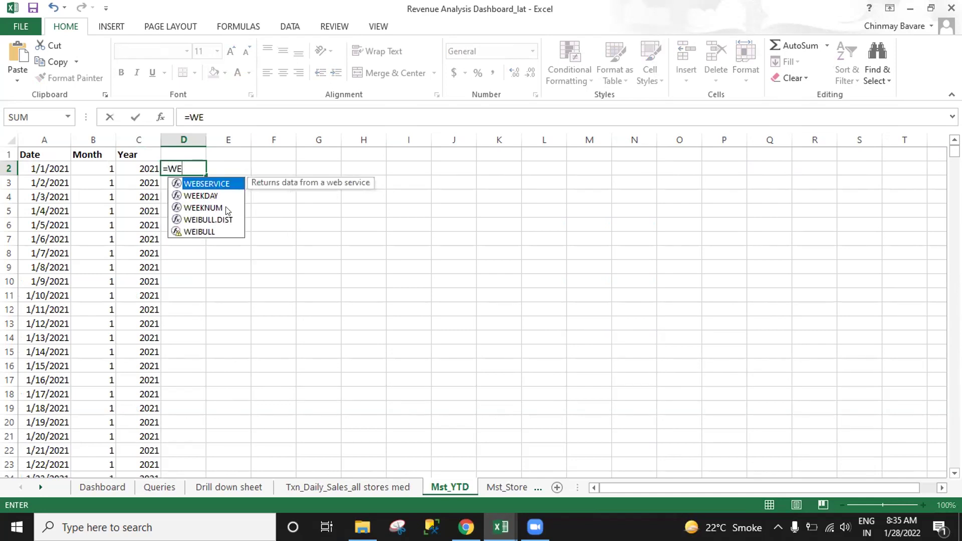
key("BackSpace")
key("BackSpace")
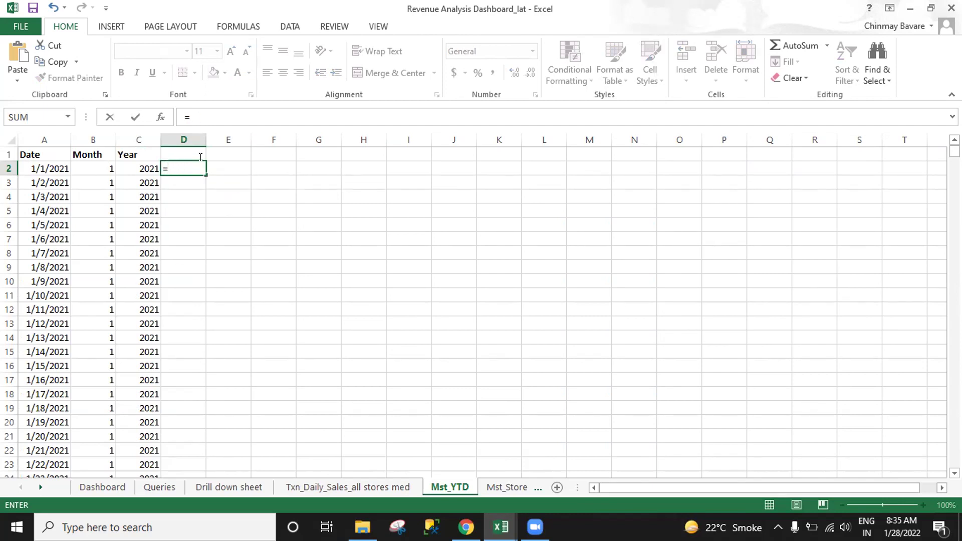
type("QUA")
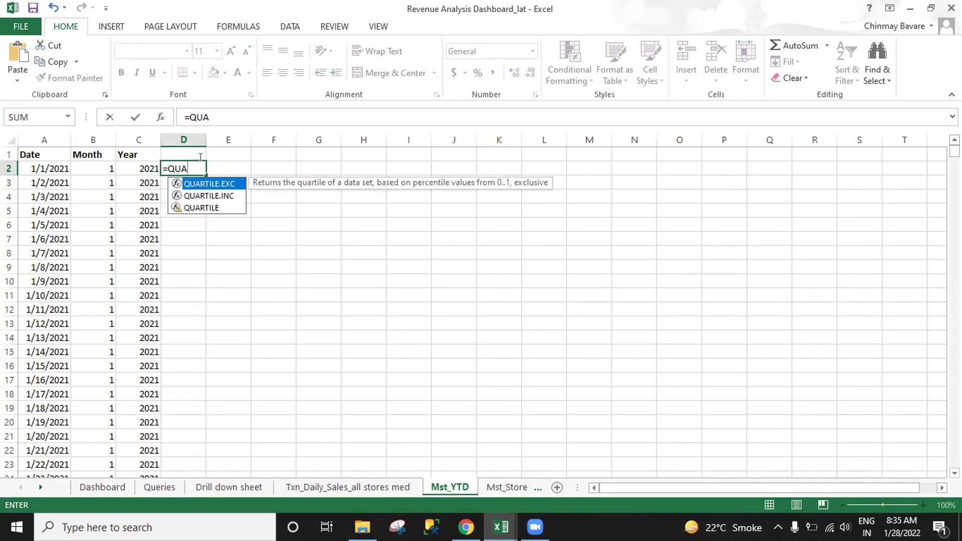
key("BackSpace")
key("BackSpace")
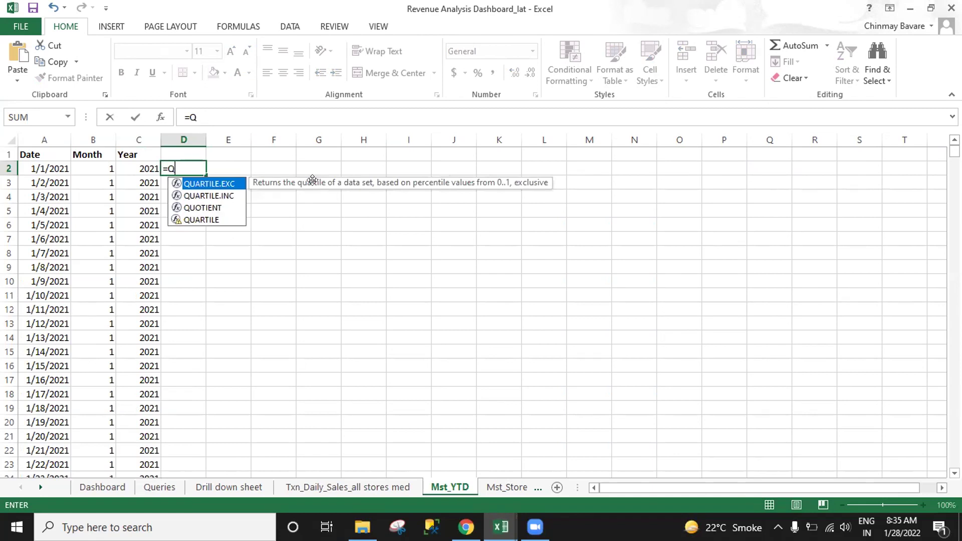
key("BackSpace")
key("BackSpace")
key("Up")
key("Left")
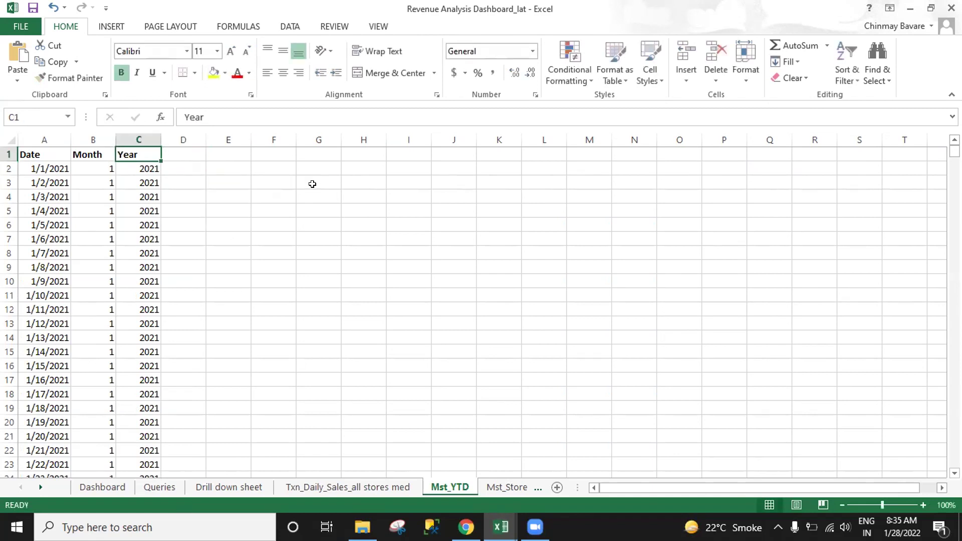
key("Left")
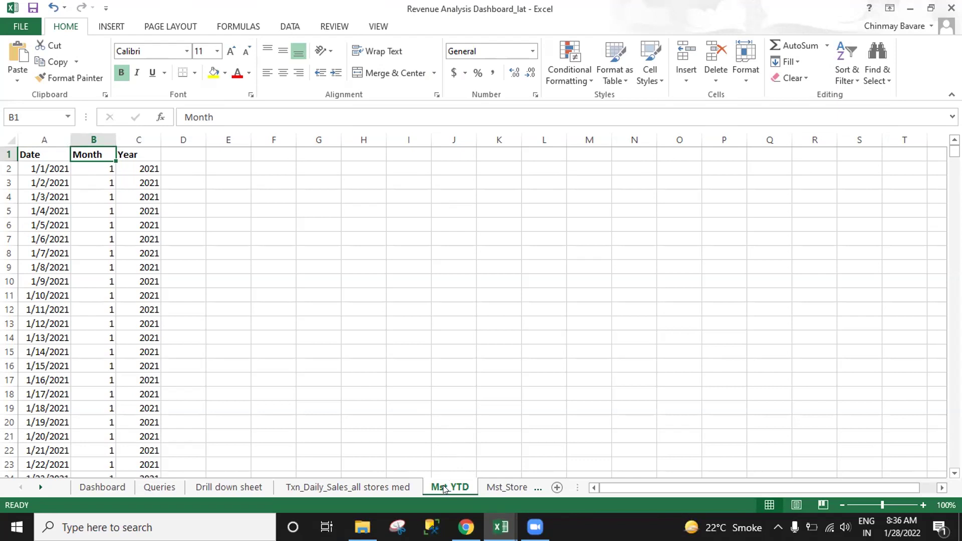
Examine the star schema diagram on the STAR sheet, including the Mst_YTD, Mst_Store, Mst_Product_cost and Mst_Employee links to the fact table.
left_click(40, 486)
left_click(40, 487)
left_click(40, 486)
left_click(40, 486)
left_click(403, 487)
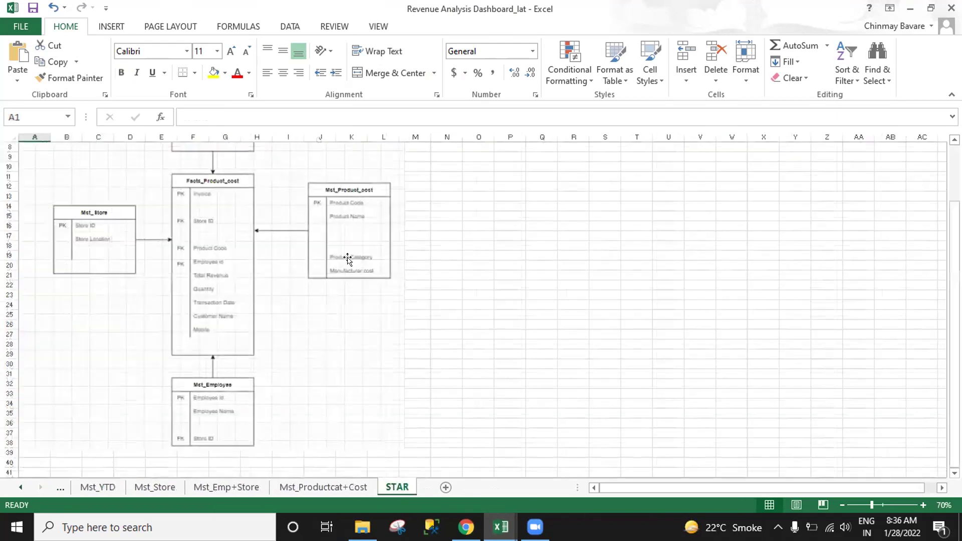
scroll(311, 269, "up", 2)
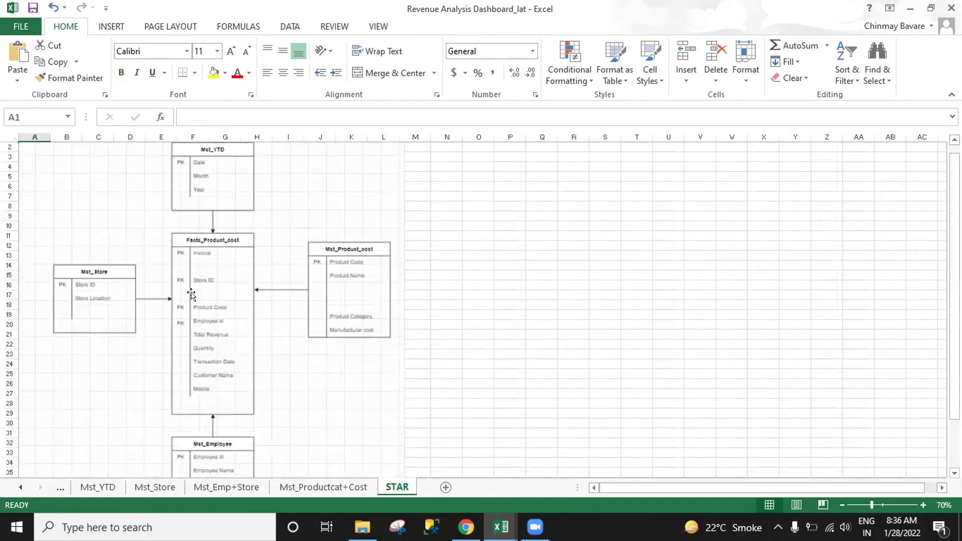
scroll(199, 406, "down", 1)
scroll(296, 293, "up", 2)
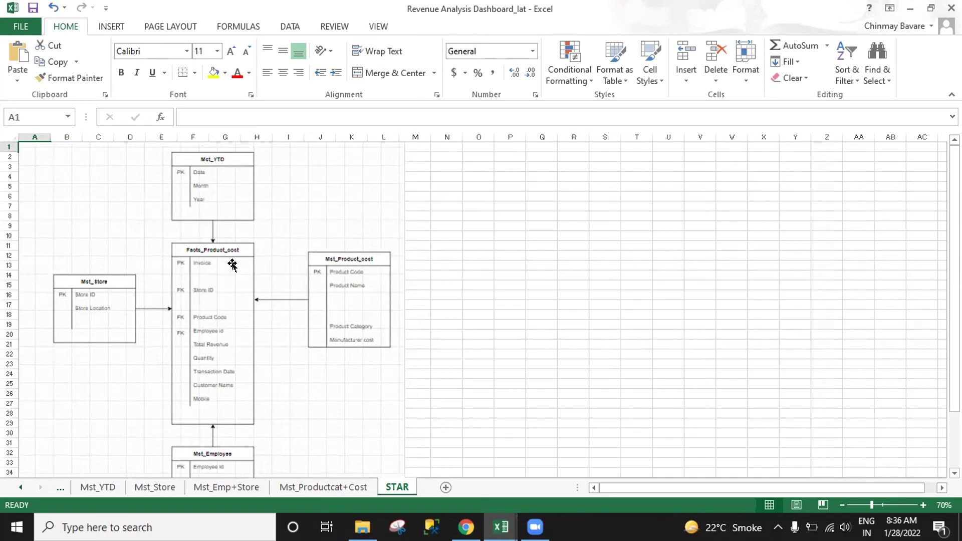
scroll(373, 346, "up", 1)
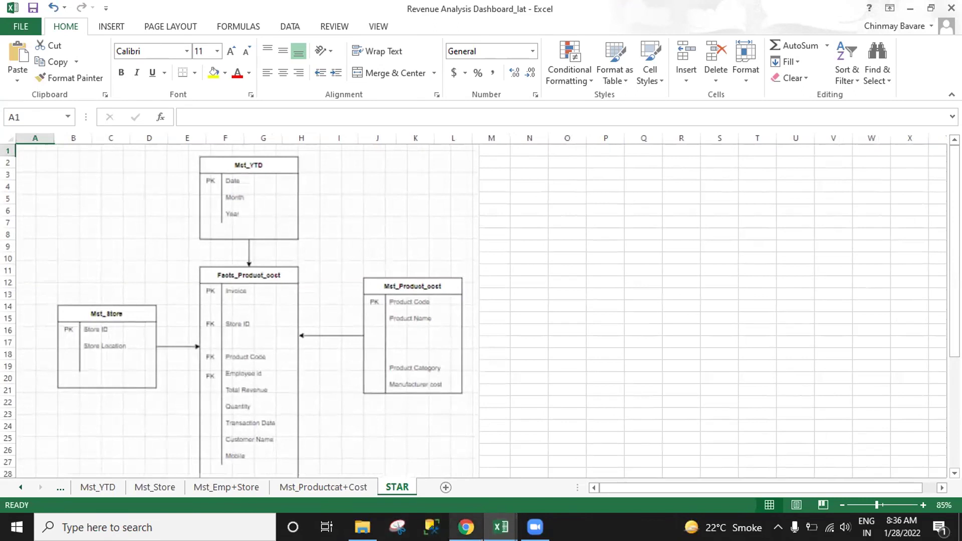
Switch to the Revenue sales.drawio diagram in Chrome, review its tables and select the Mst_YTD table.
left_click(466, 526)
scroll(511, 273, "up", 3)
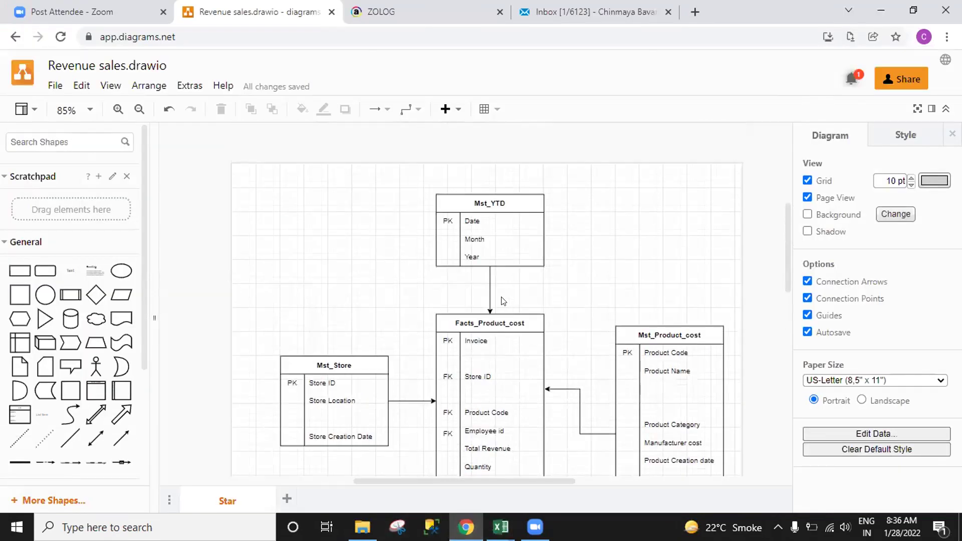
scroll(503, 300, "down", 3)
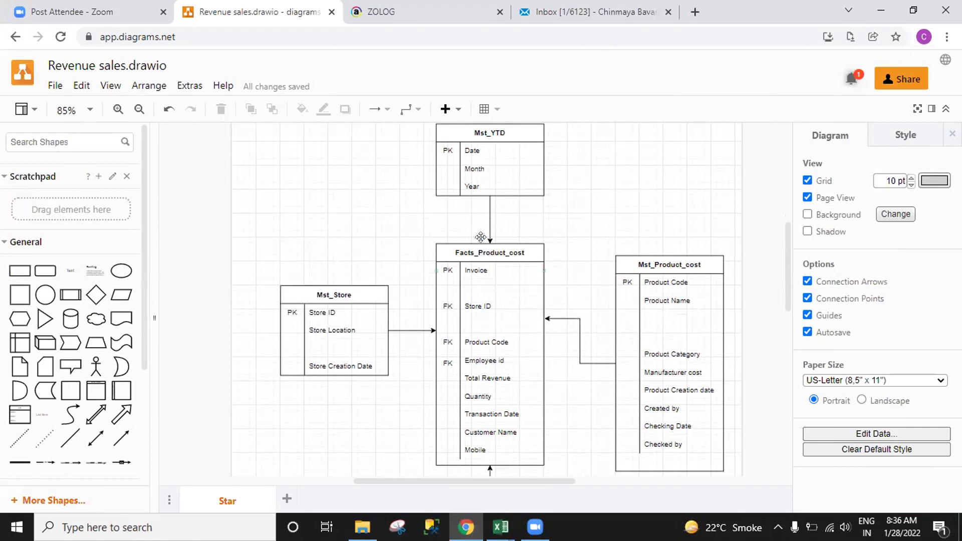
left_click(496, 130)
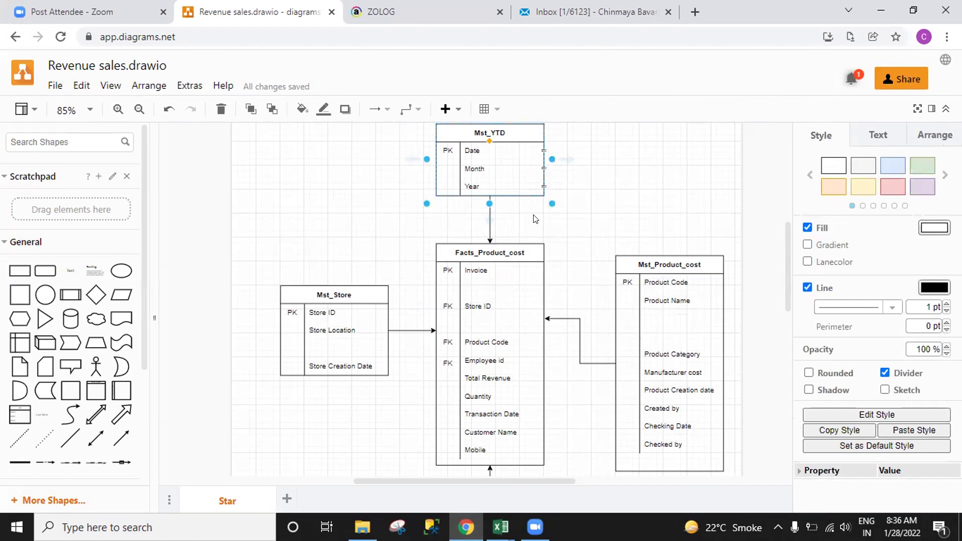
scroll(532, 236, "up", 3)
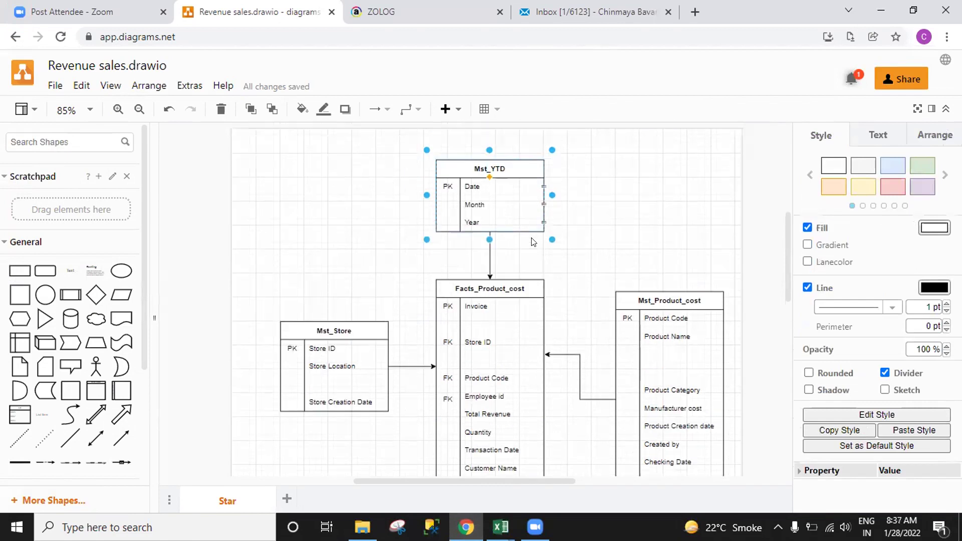
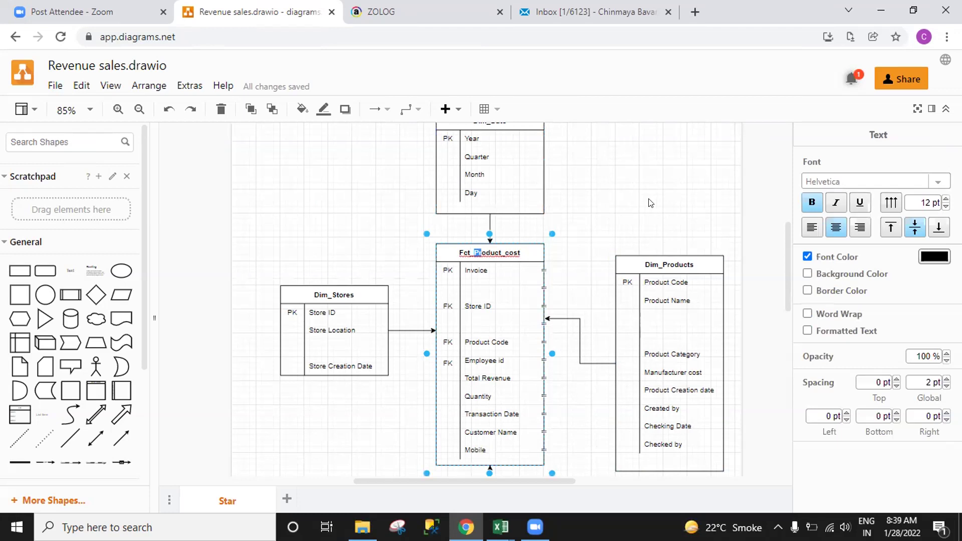
Rename the central fact table in the star diagram to "Fct_Revenue".
key("shift+Right")
key("shift+Right")
key("shift+Right")
key("shift+Right")
key("shift+Right")
type("Revenue")
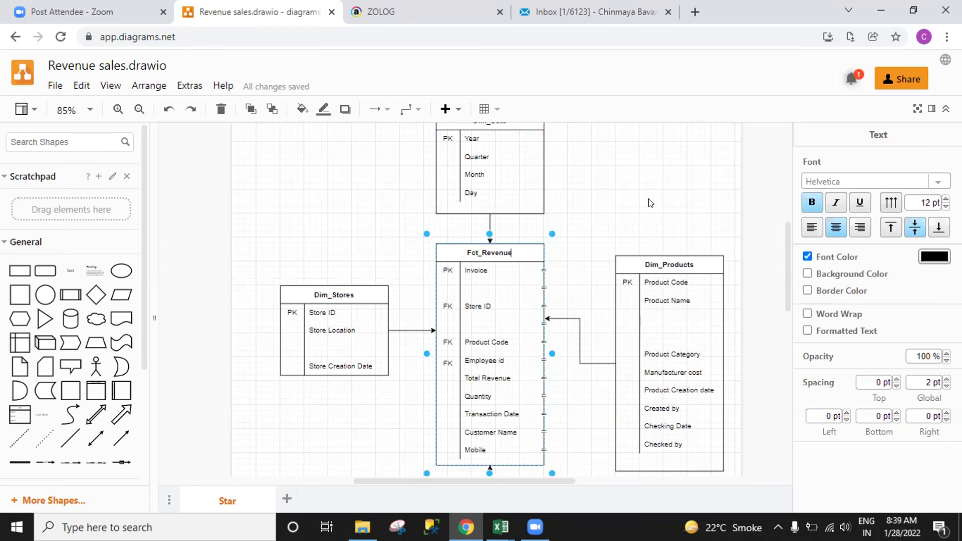
Review the star diagram's Dim_Date, Dim_Stores, Dim_Products and Dim_Employees tables and their links to Fct_Revenue.
left_click(647, 201)
scroll(626, 218, "down", 3)
scroll(625, 216, "up", 5)
scroll(623, 220, "down", 1)
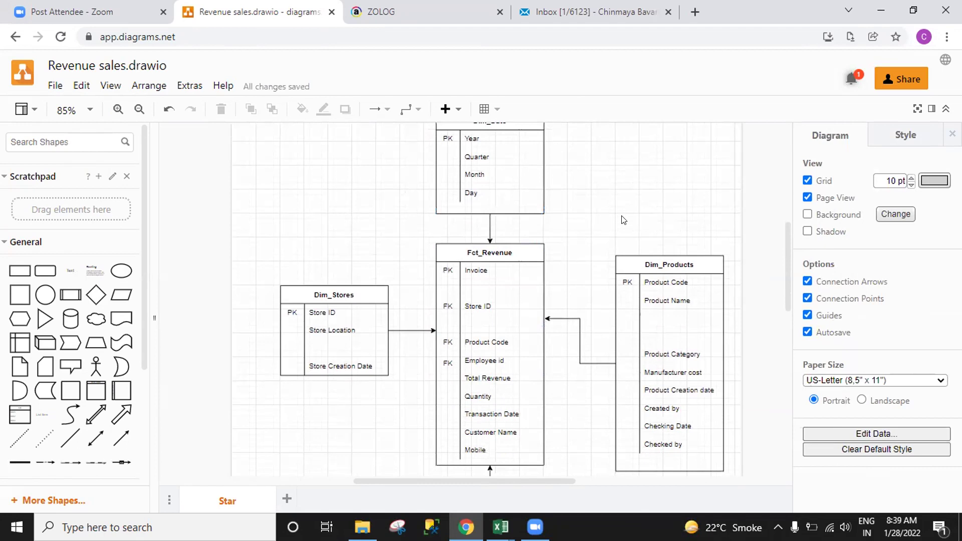
scroll(623, 221, "down", 2)
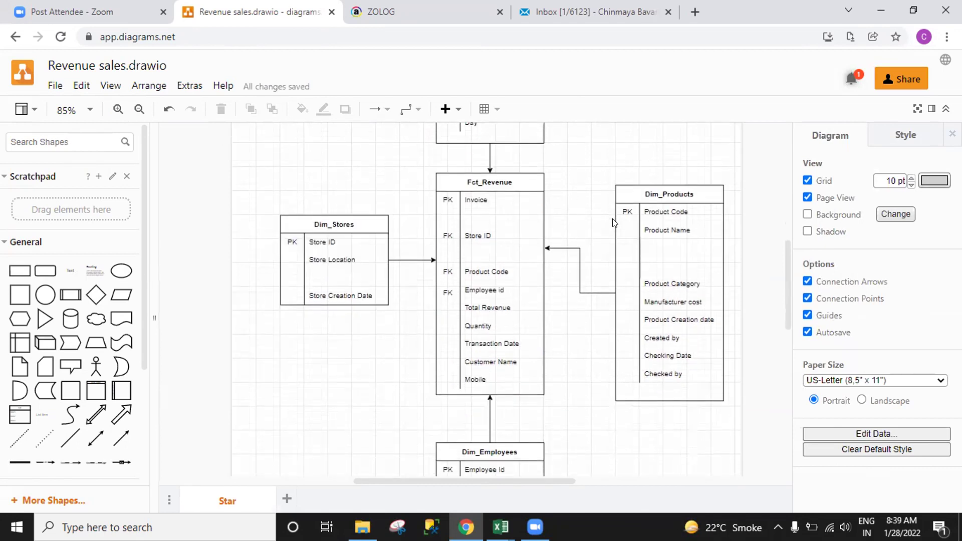
scroll(612, 223, "up", 2)
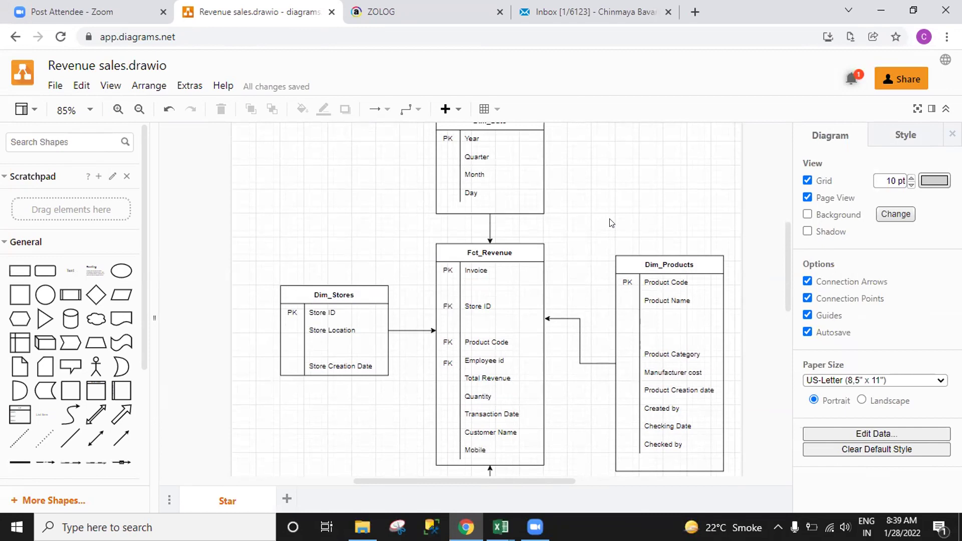
scroll(593, 220, "up", 1)
scroll(594, 220, "up", 2)
scroll(596, 249, "down", 2)
scroll(561, 345, "down", 2)
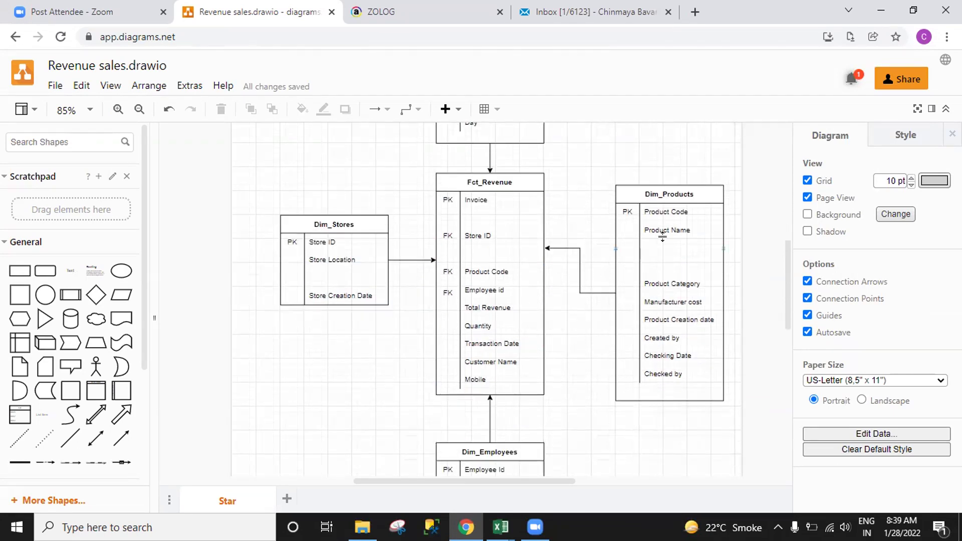
scroll(567, 311, "up", 2)
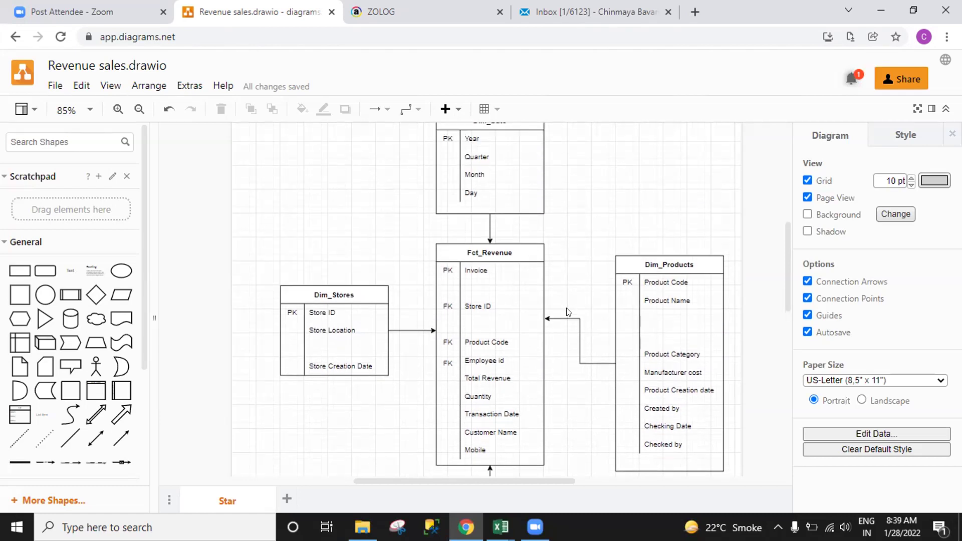
scroll(489, 257, "up", 1)
scroll(489, 256, "up", 1)
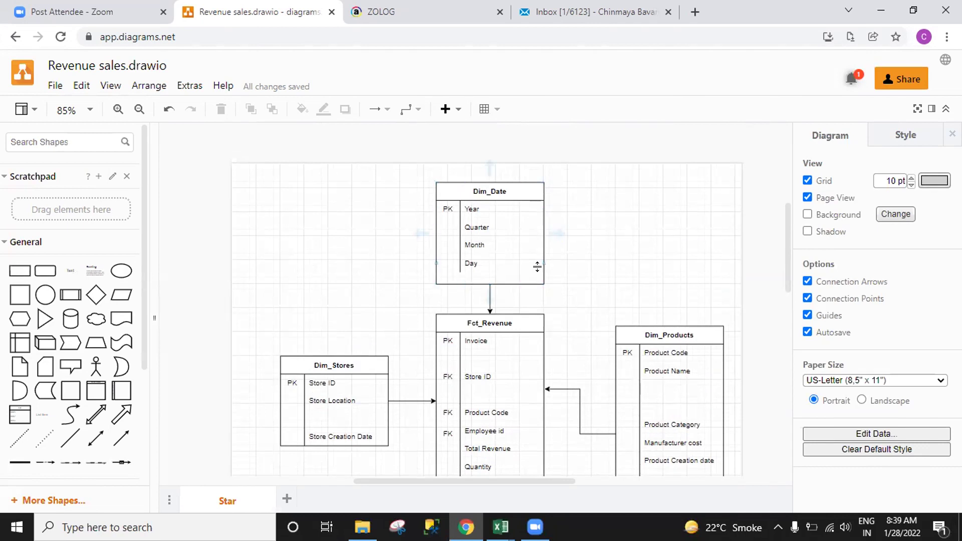
scroll(537, 270, "down", 1)
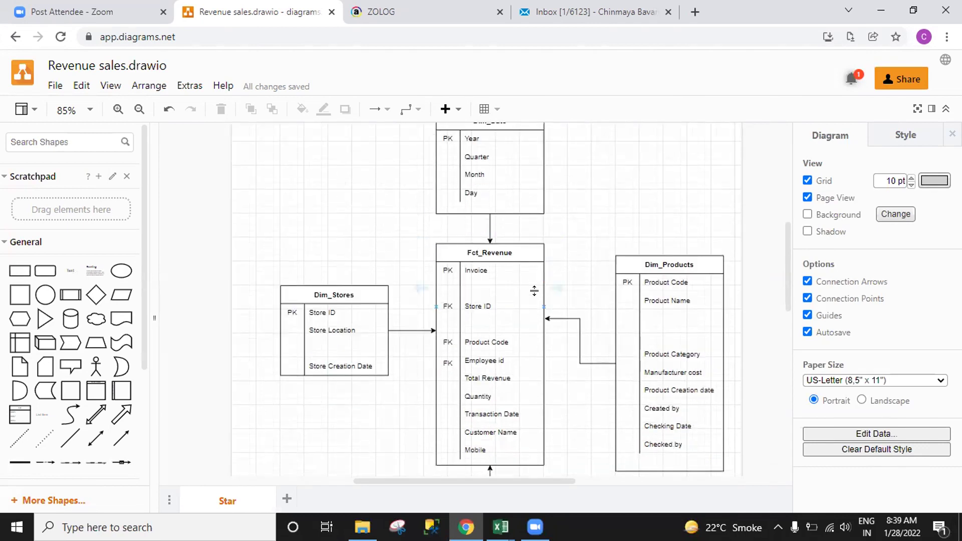
Switch to the Revenue Analysis Dashboard_lat workbook in Excel and examine the Quantity and Invoice Date columns of the daily sales sheet.
left_click(500, 527)
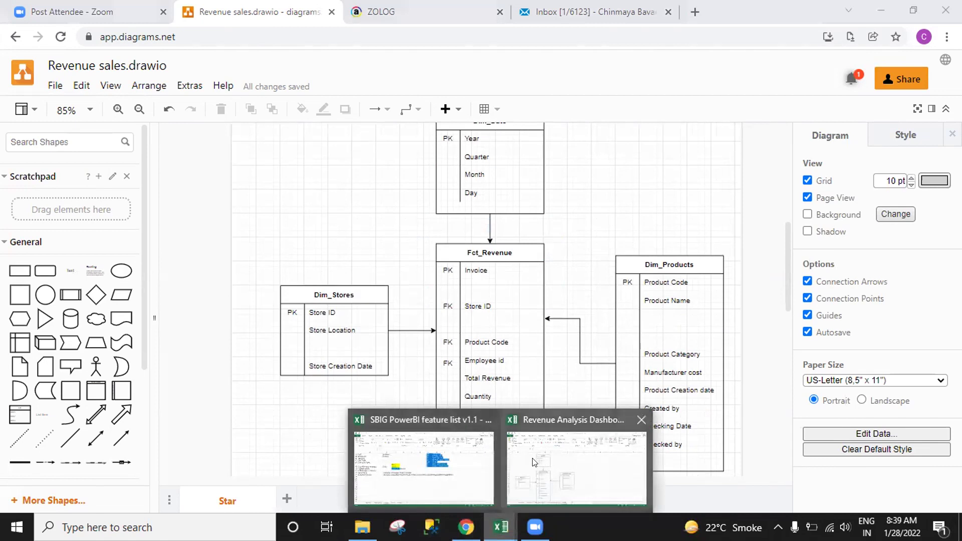
left_click(485, 499)
mouse_move(495, 521)
left_click(515, 456)
scroll(322, 414, "down", 1)
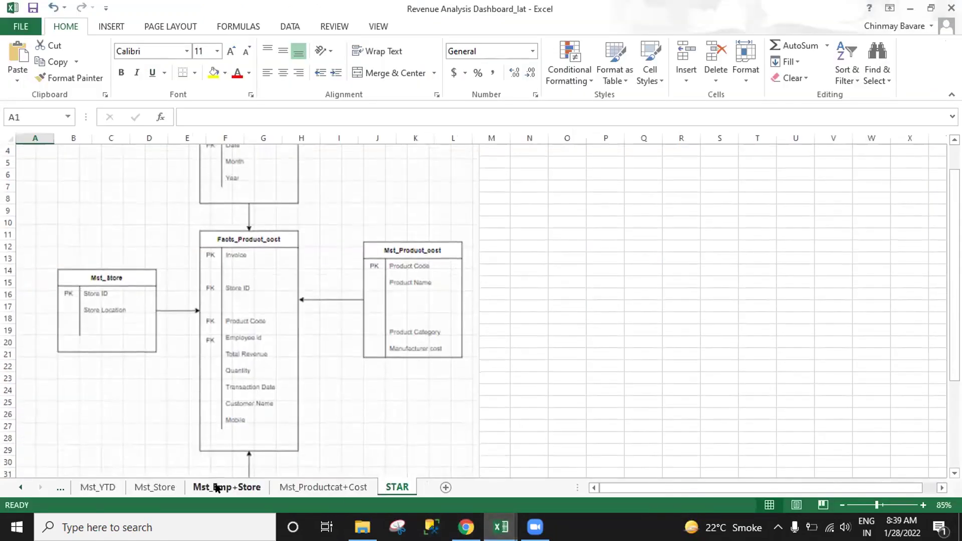
left_click(20, 487)
left_click(21, 487)
left_click(23, 489)
left_click(325, 489)
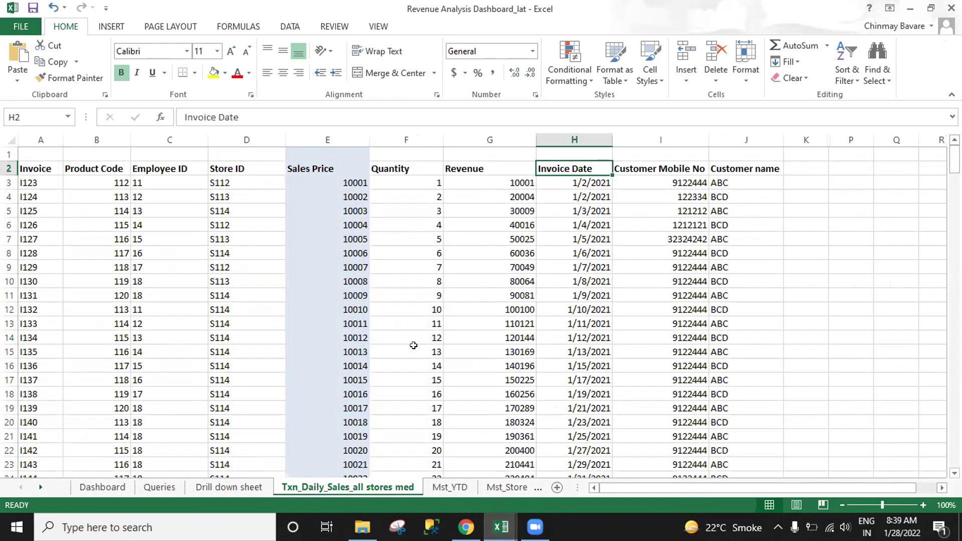
left_click(413, 345)
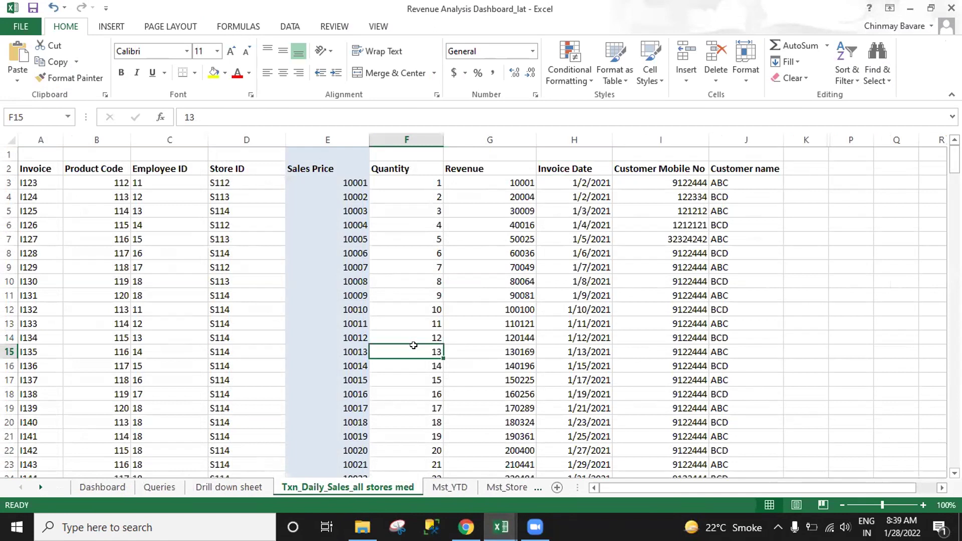
left_click(577, 186)
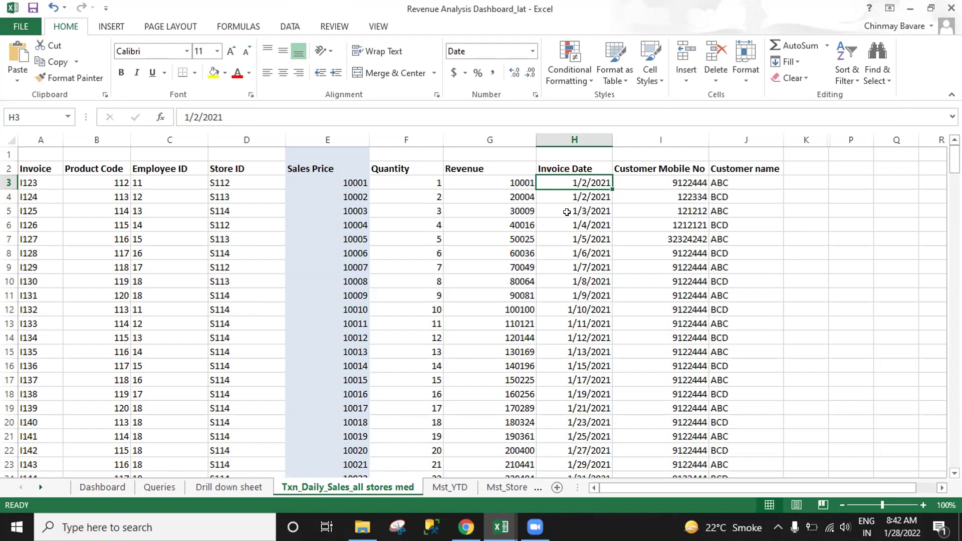
Compare the Mst_YTD sheet with the date table in the diagram, and delete the Mst_YTD sheet from the workbook.
left_click(448, 487)
key("alt+Tab")
scroll(485, 300, "up", 4)
scroll(485, 301, "down", 4)
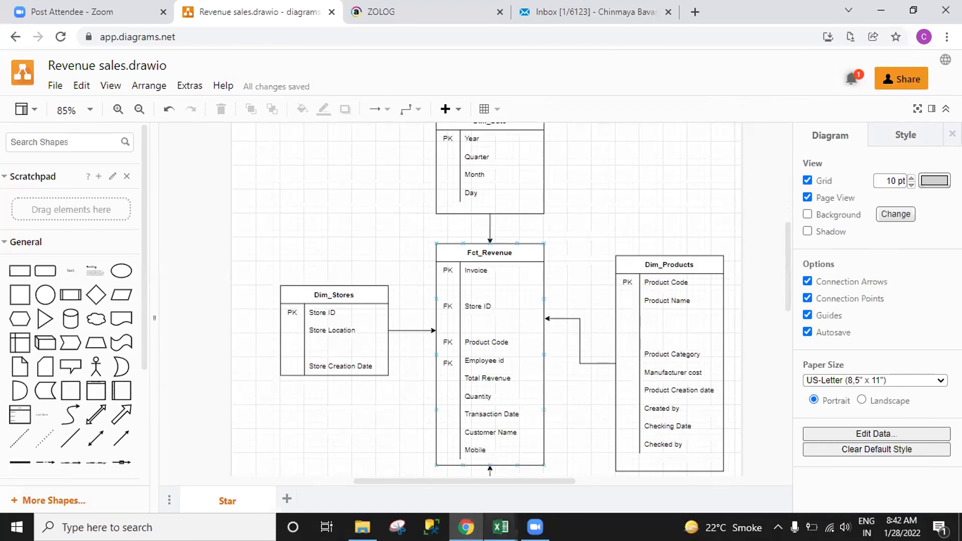
mouse_move(501, 526)
left_click(568, 481)
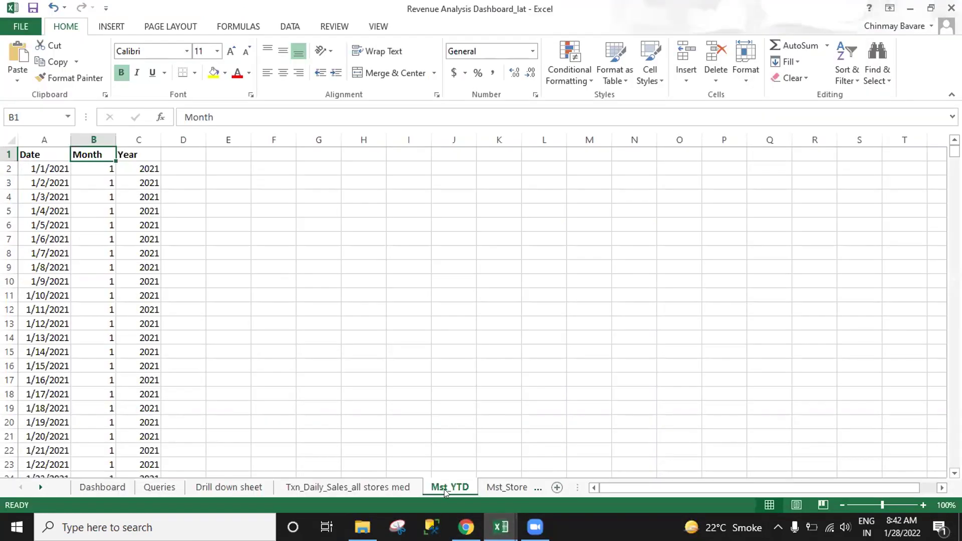
right_click(450, 487)
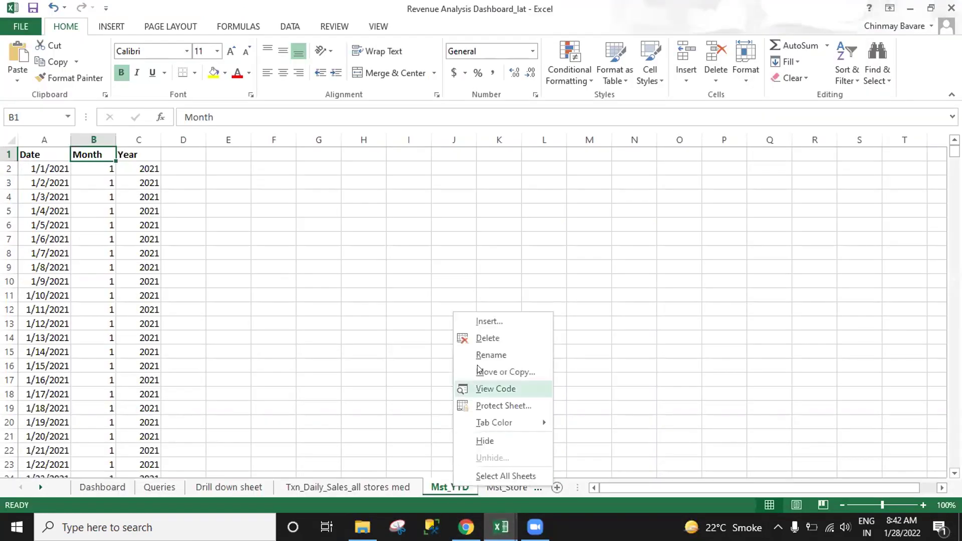
left_click(488, 337)
left_click(455, 297)
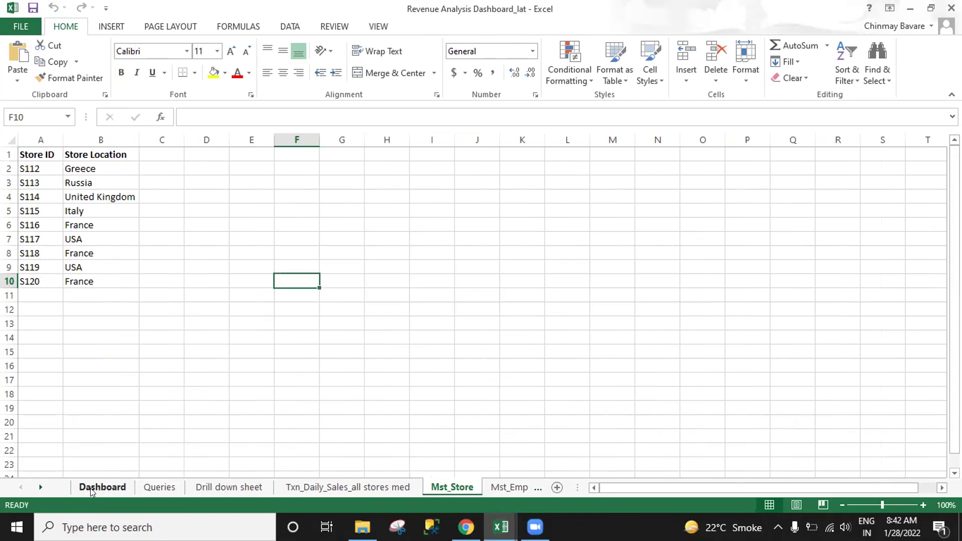
Review the daily sales sheet, the Dashboard visuals and the Total Clients table reference in Queries.
left_click(388, 488)
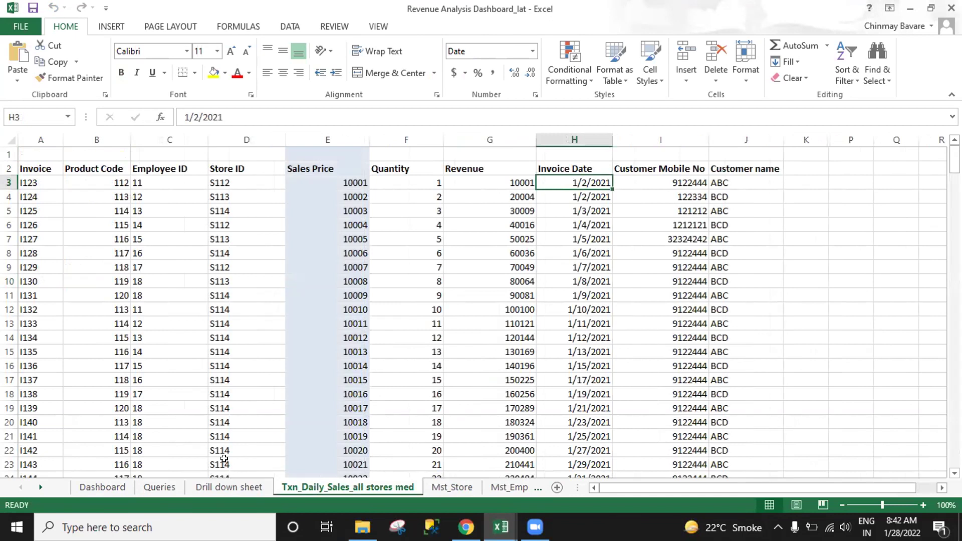
left_click(120, 483)
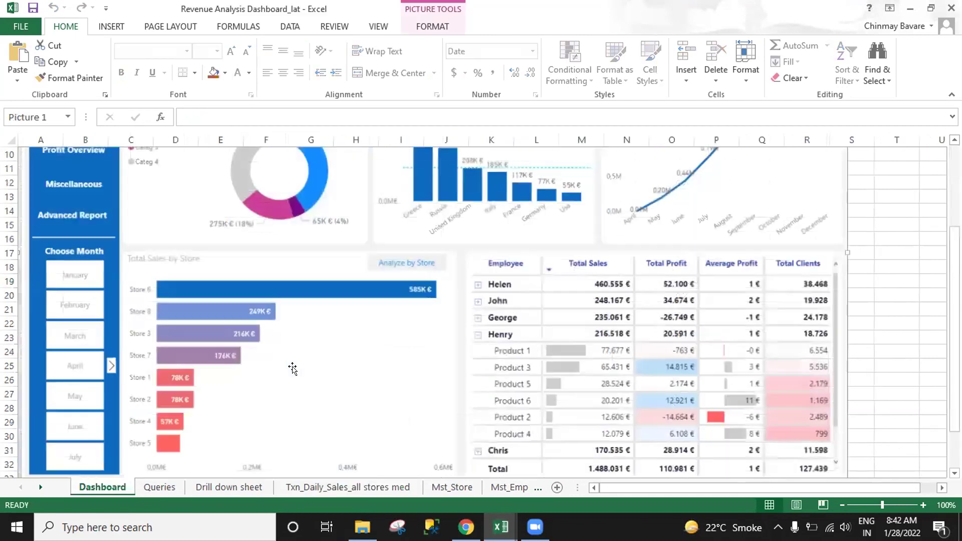
scroll(291, 378, "up", 1)
left_click(170, 489)
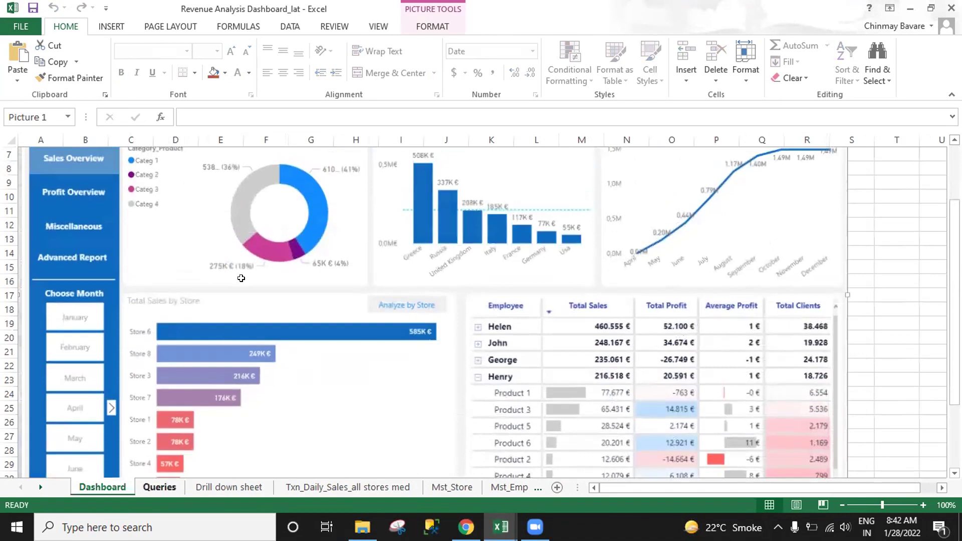
left_click(143, 186)
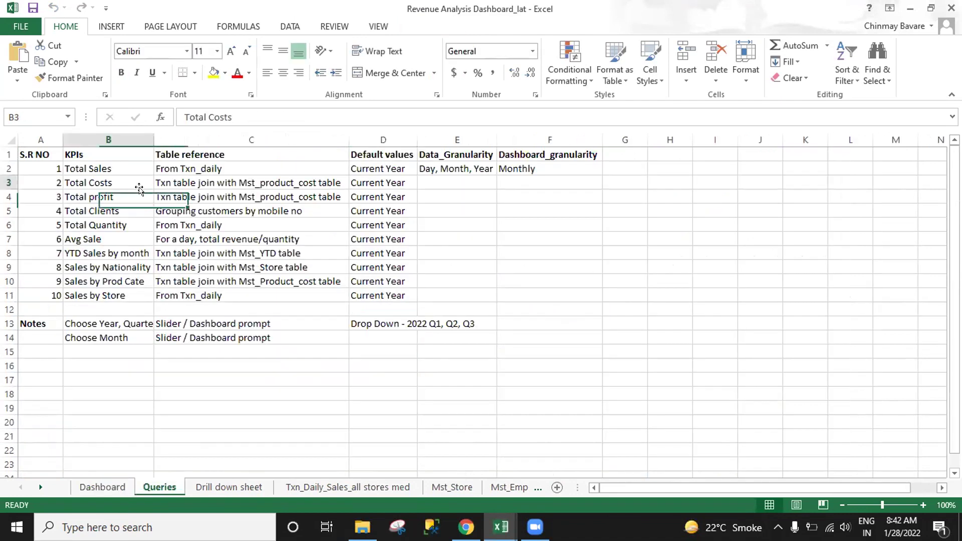
left_click(124, 209)
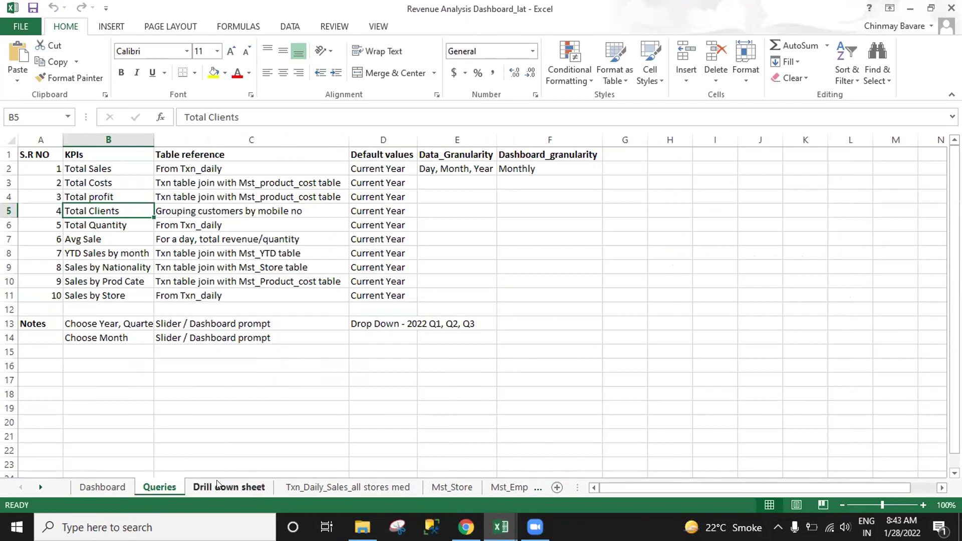
left_click(264, 212)
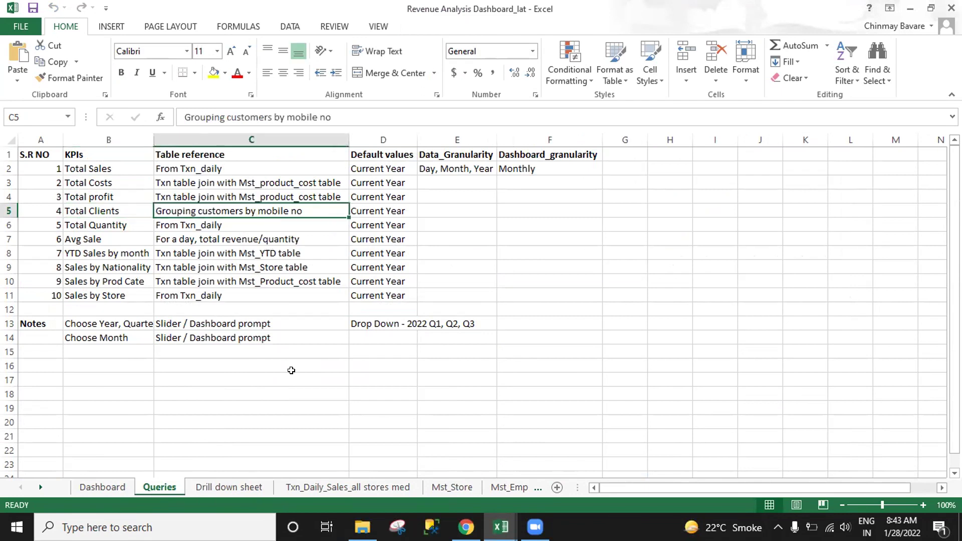
Add a bold "Customer Category" header in K2 of the daily sales sheet and fit the column width to it.
left_click(334, 486)
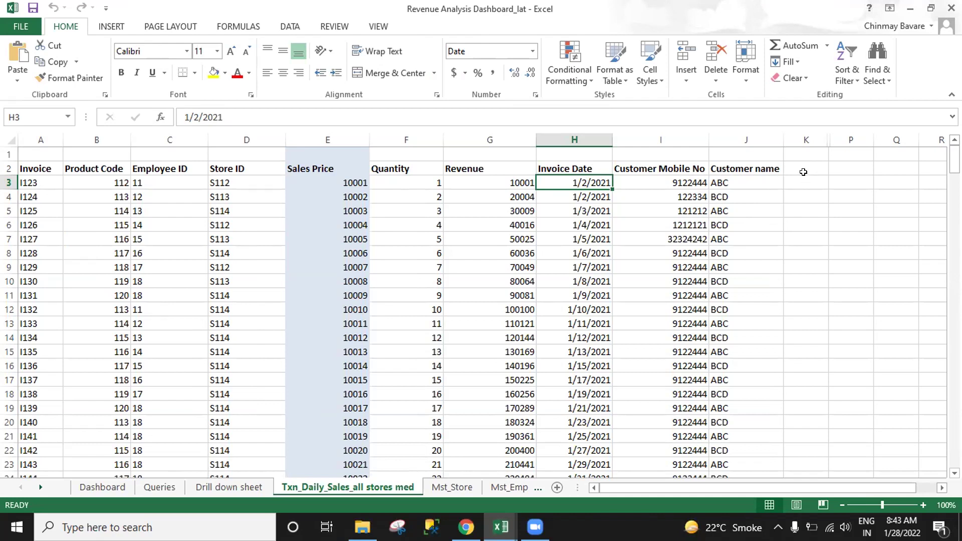
double_click(794, 167)
type("C")
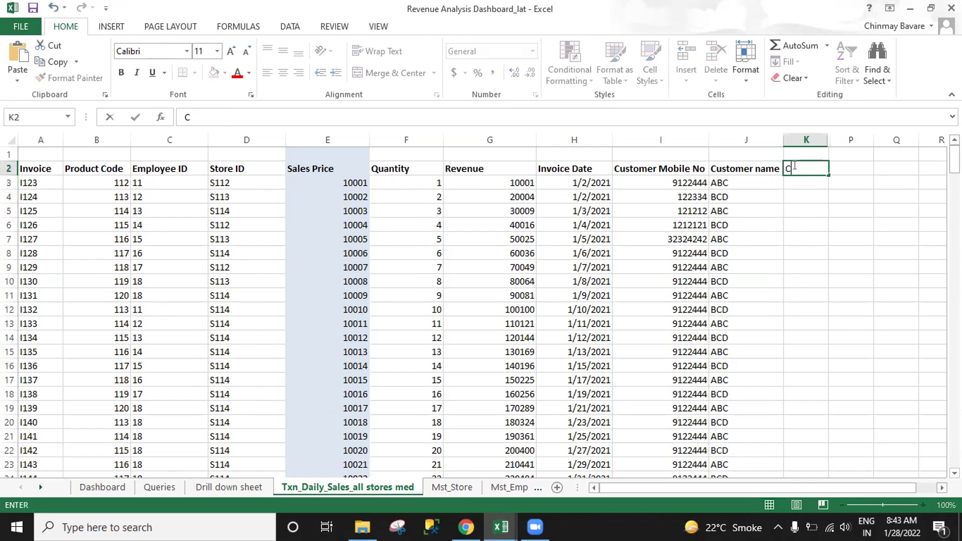
type("ustomer Category")
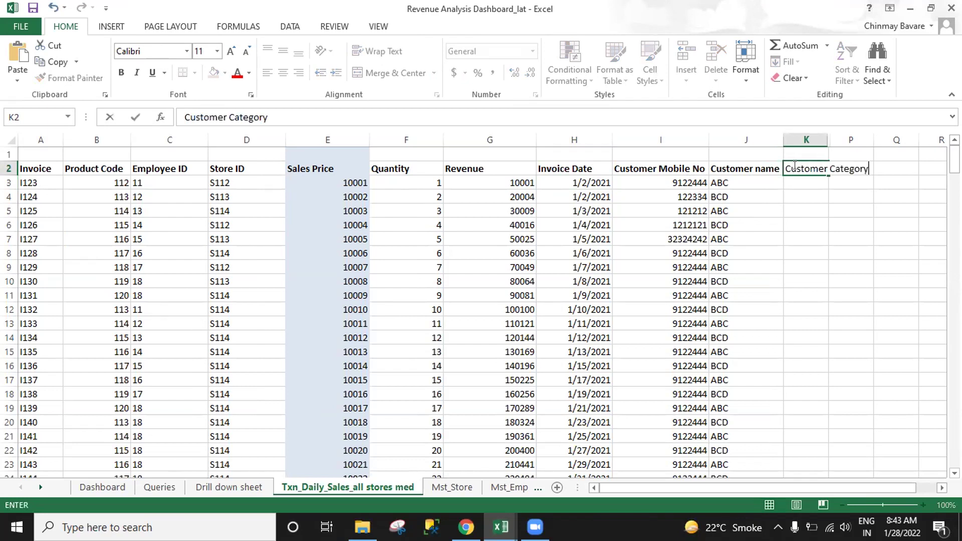
key("Return")
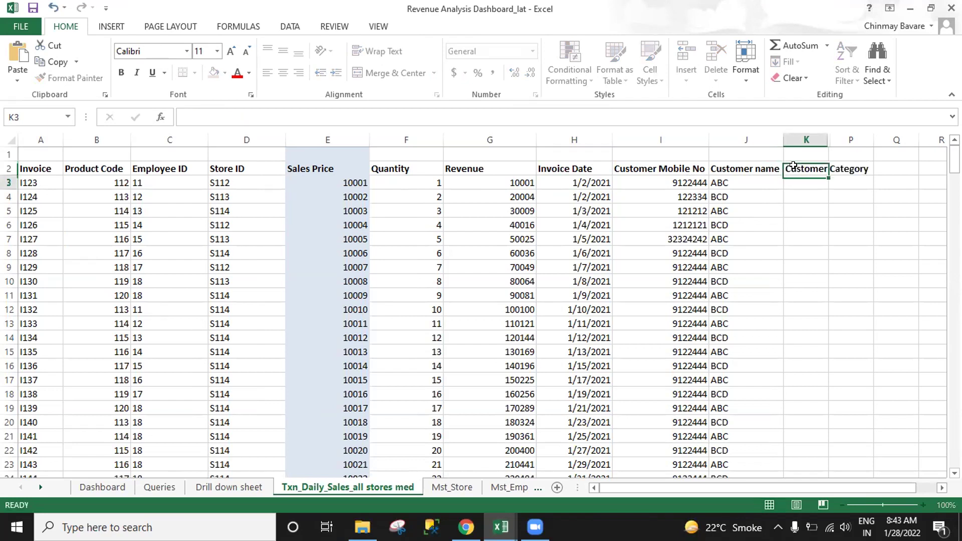
left_click(794, 167)
key("ctrl+b")
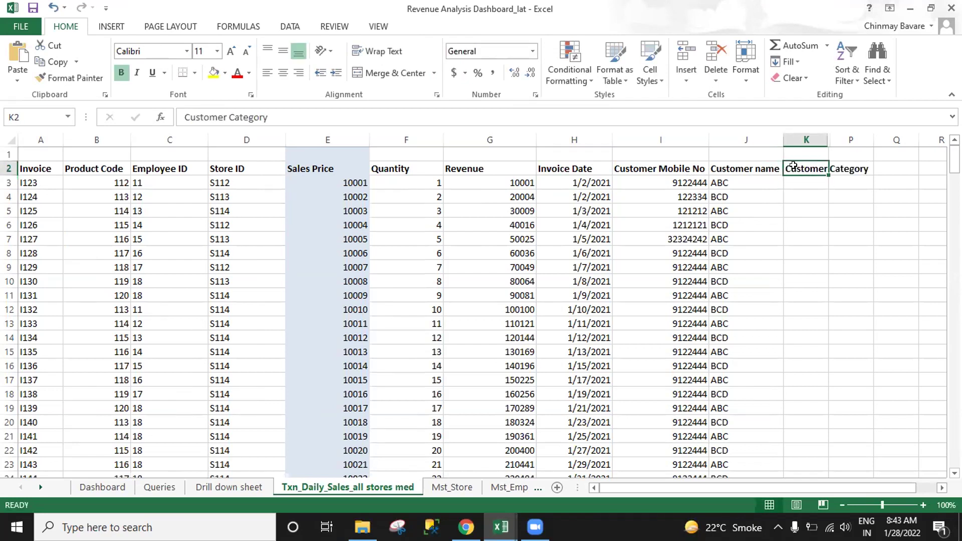
double_click(828, 141)
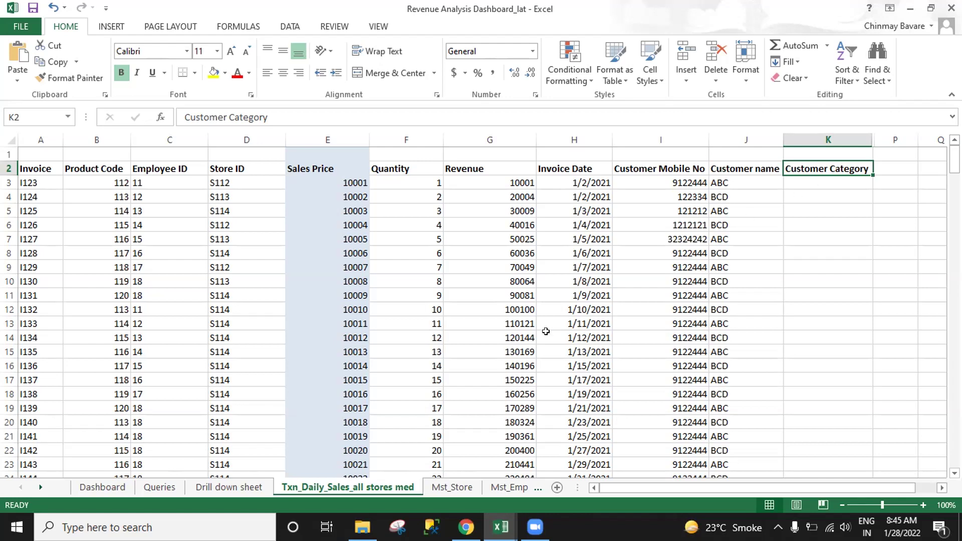
Change the Total Clients table reference in Queries to "Grouping customers by category".
left_click(102, 487)
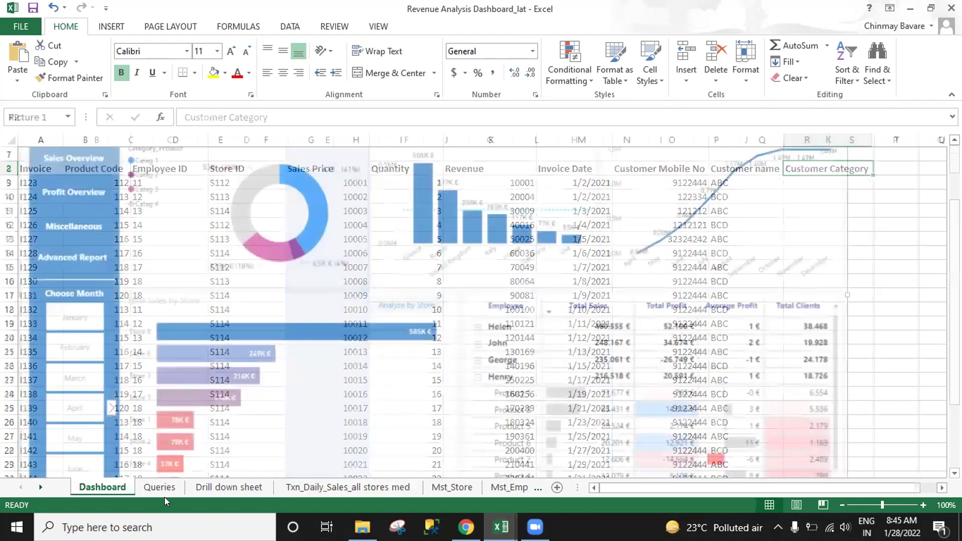
left_click(159, 487)
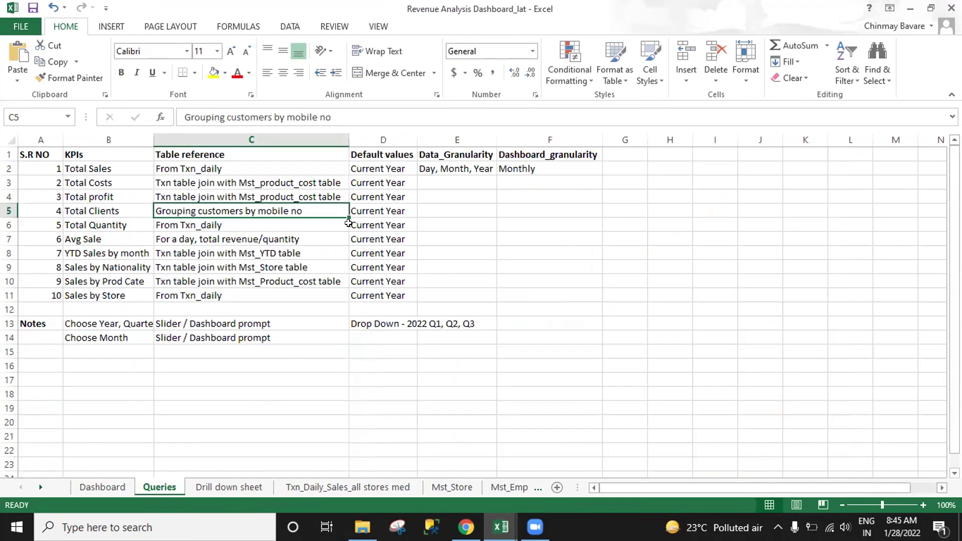
double_click(296, 211)
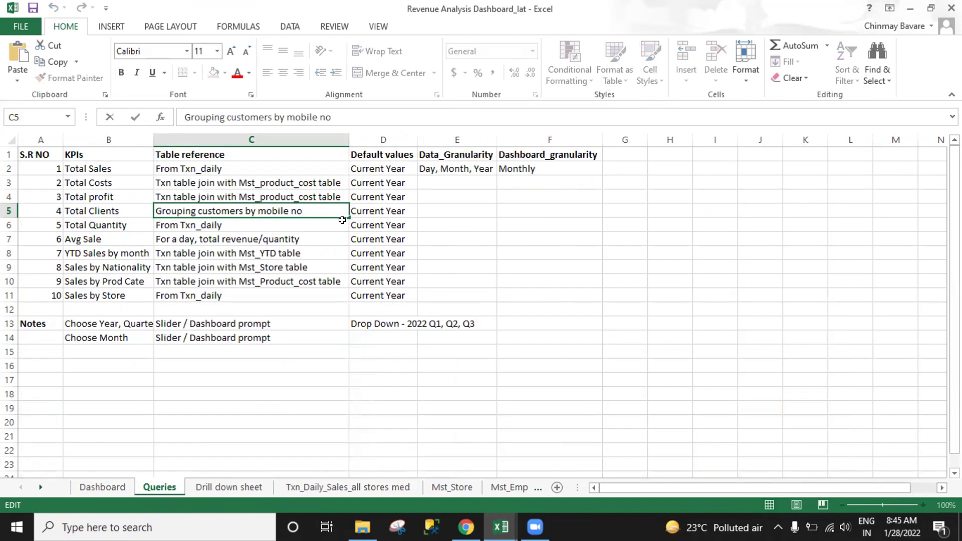
key("ctrl+shift+Left")
key("ctrl+shift+Left")
type("ca")
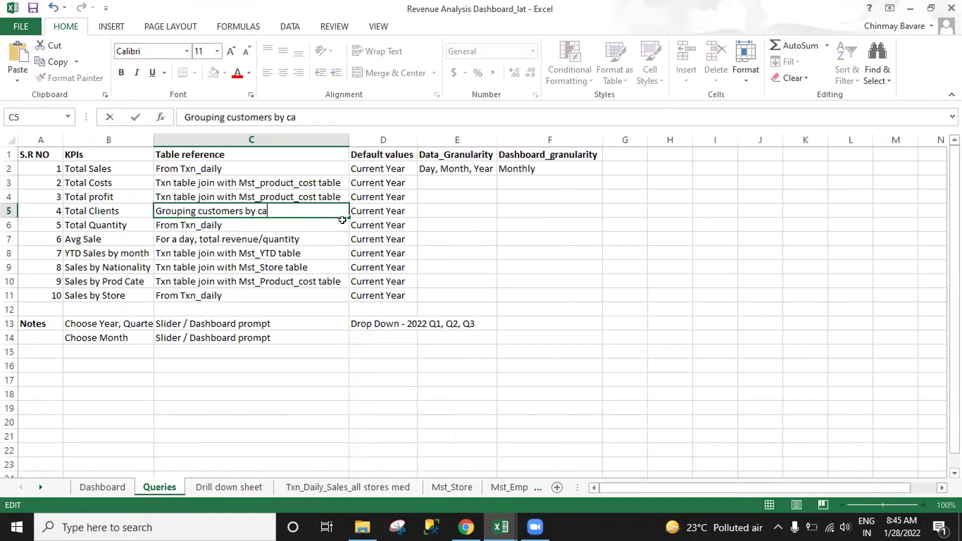
type("tegory")
key("Return")
key("Up")
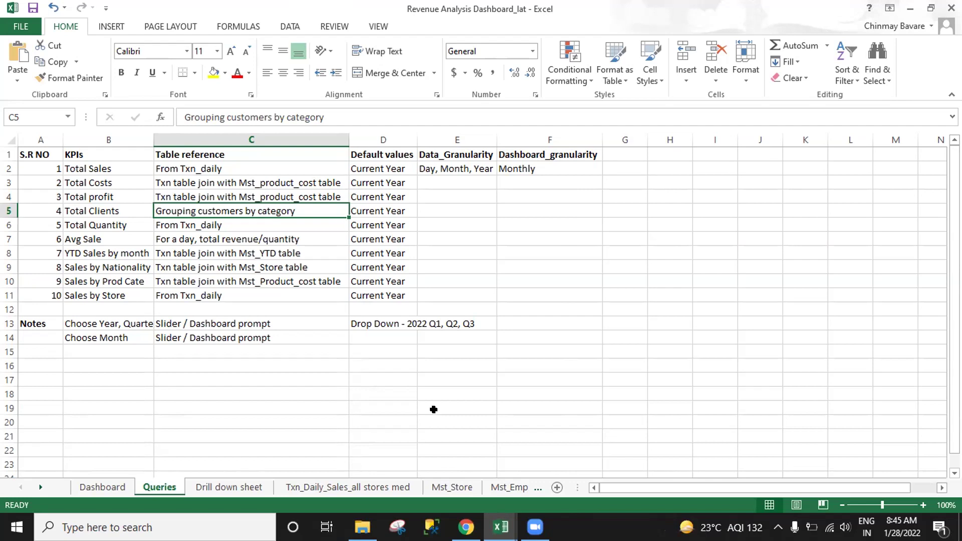
Enter the customer categories "OTC" in E17 and "Online" in E18 of the Queries sheet.
left_click(425, 379)
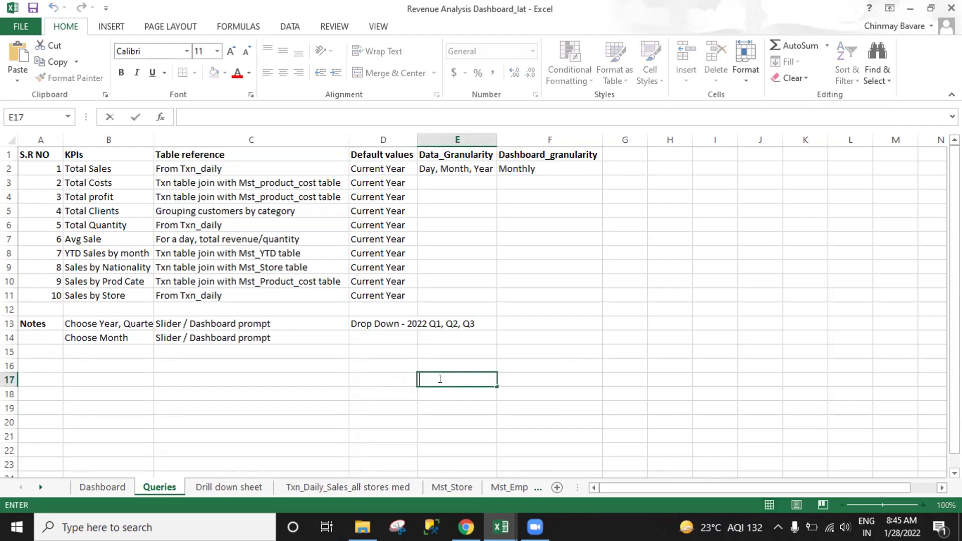
type("slid")
key("BackSpace")
key("BackSpace")
key("BackSpace")
key("BackSpace")
type("OTC")
key("Return")
type("Online")
key("Return")
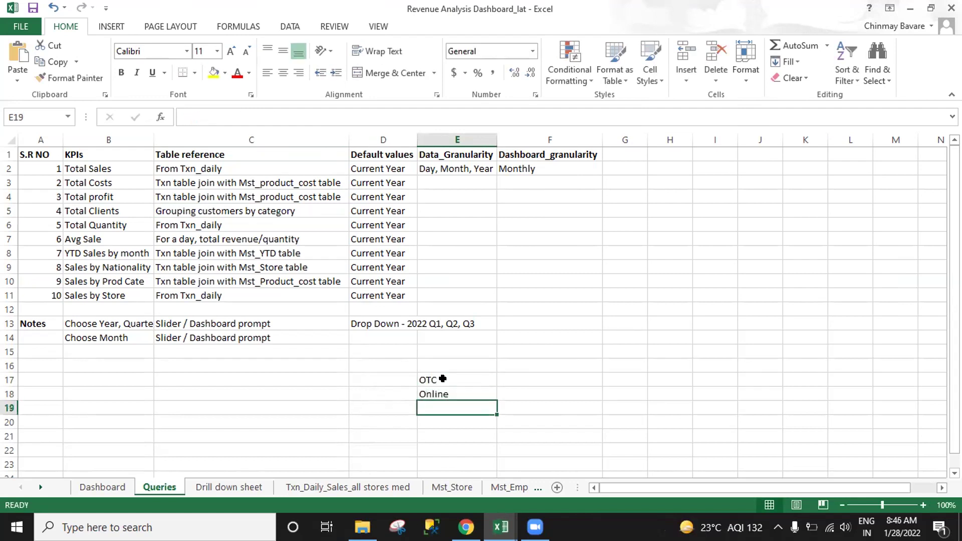
key("Up")
key("Right")
key("Up")
key("Up")
key("Left")
key("Down")
key("Up")
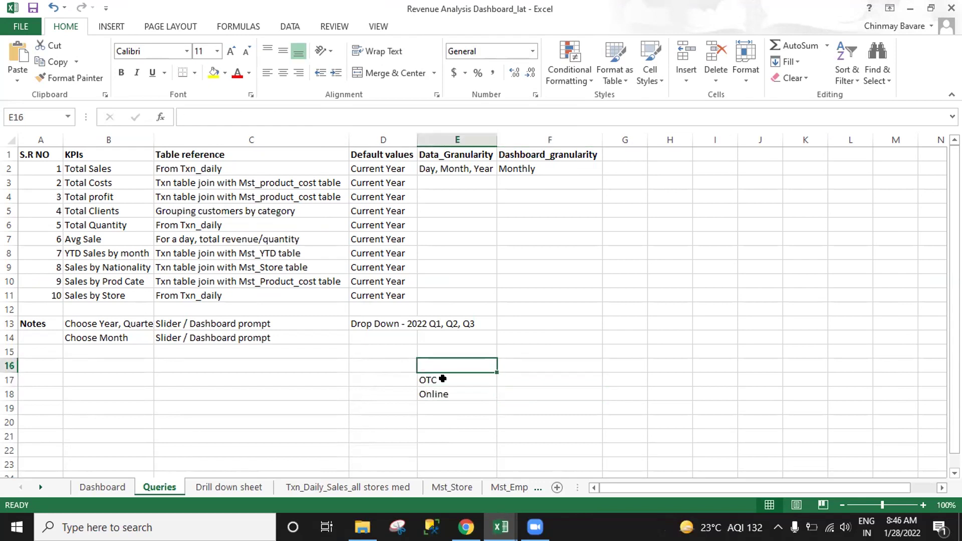
key("Right")
key("Down")
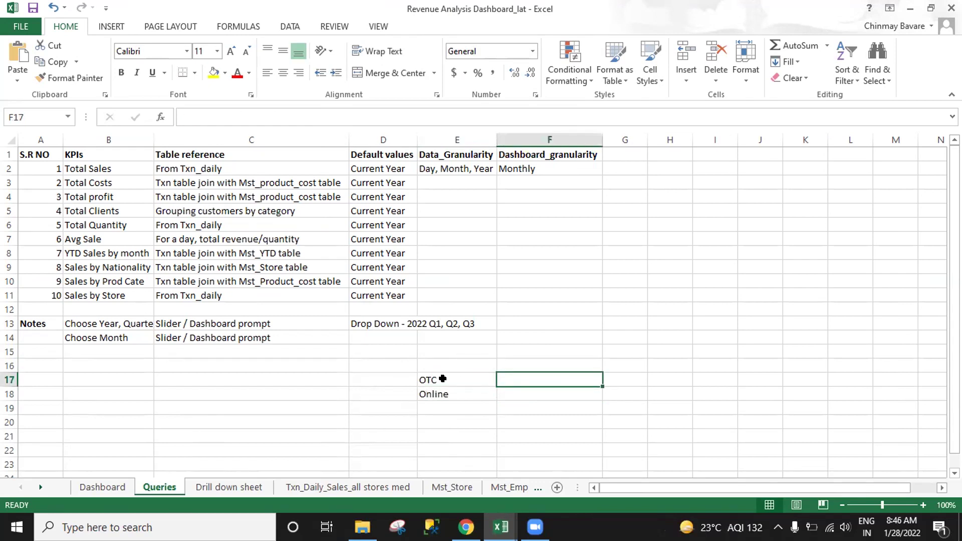
key("Left")
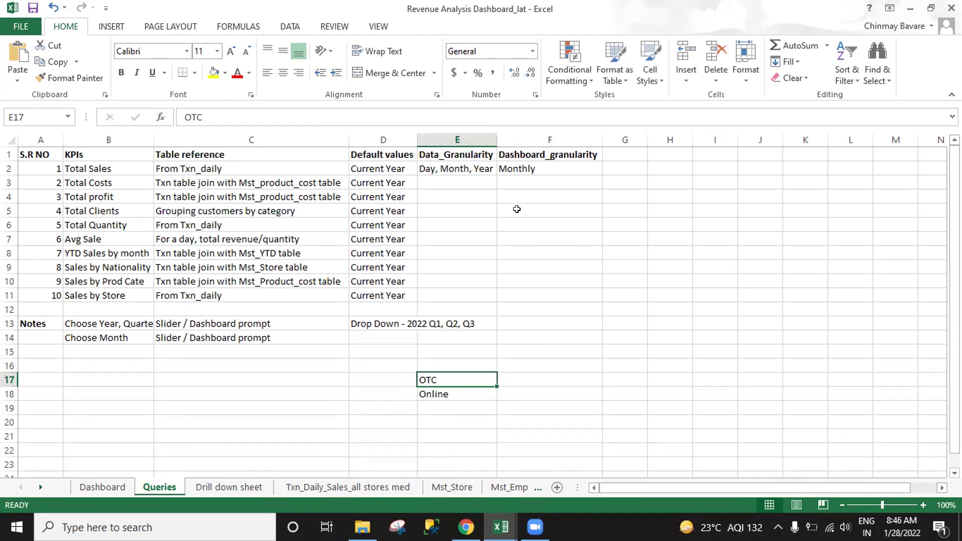
left_click(585, 207)
left_click(457, 381)
left_click(458, 390)
left_click(461, 381)
Enter the heading "Category" in E16 above the customer categories.
left_click(435, 360)
type("Cate")
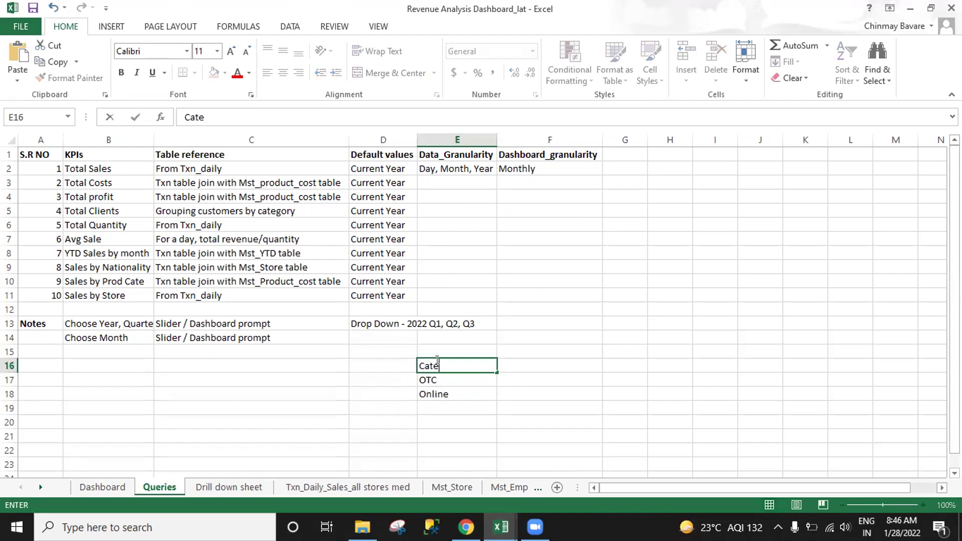
type("gory")
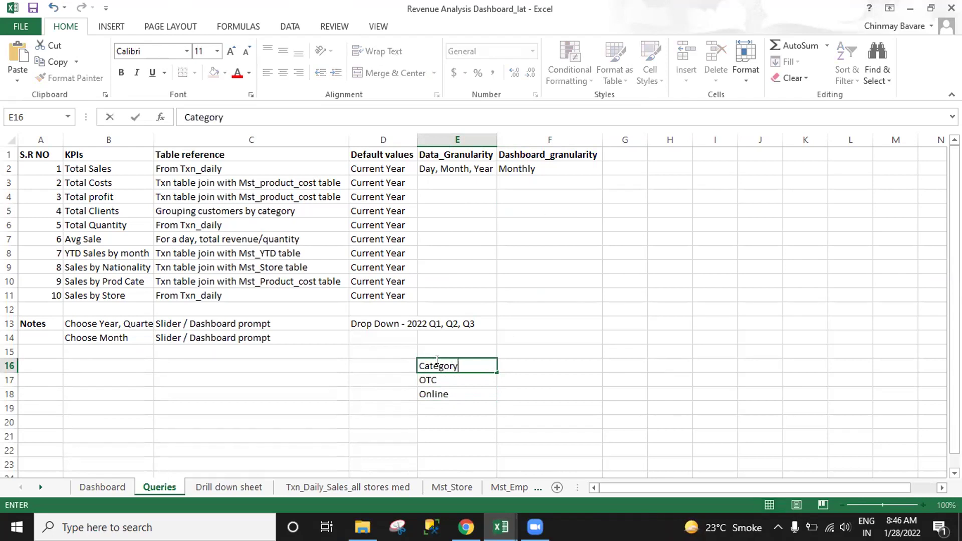
key("Return")
Extend the Online category in E18 to read "Online (Website, app)", leaving OTC in E17 as it is.
left_click(212, 118)
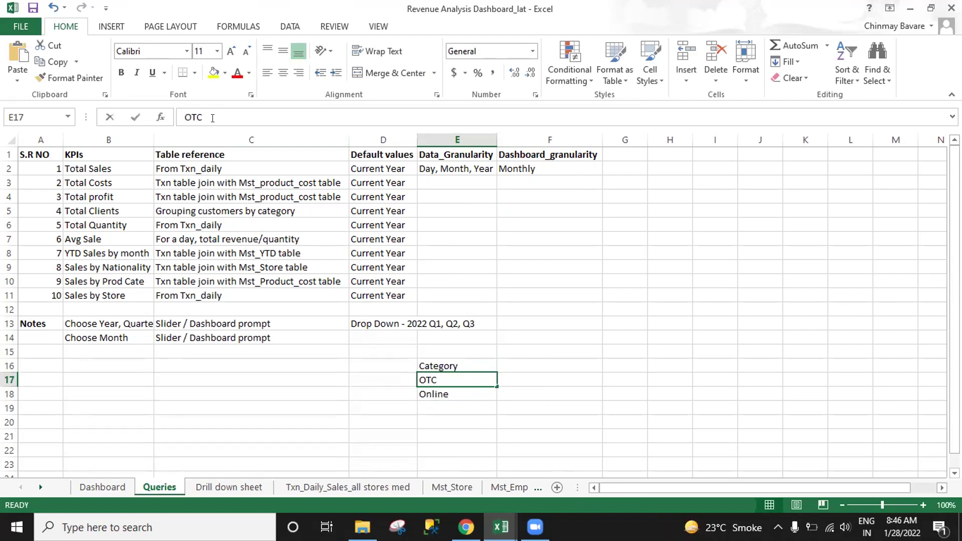
key("BackSpace")
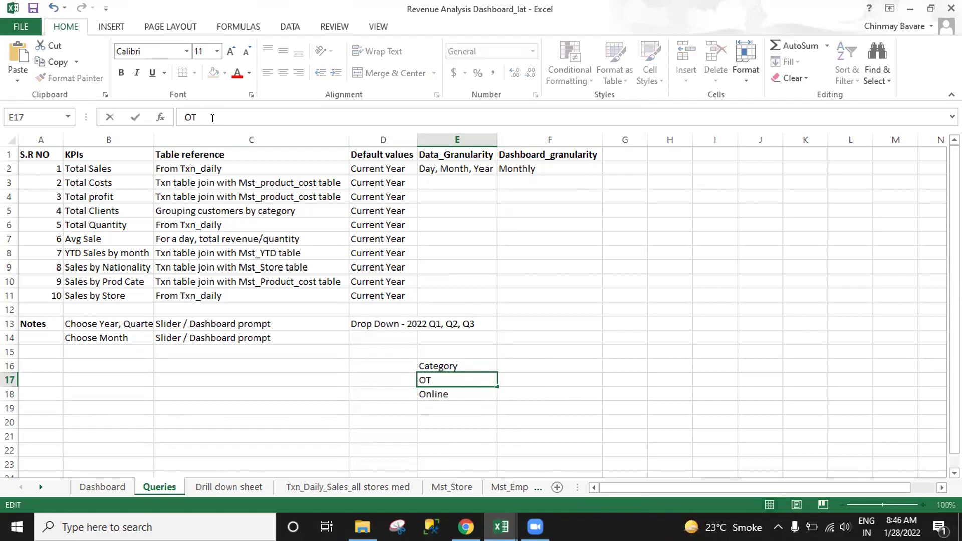
type("C")
key("Return")
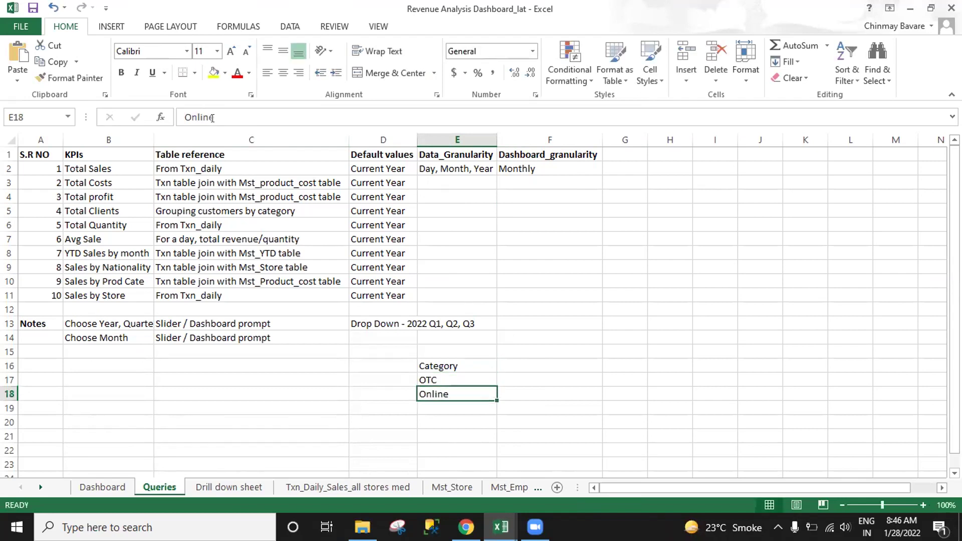
left_click(213, 117)
type("(")
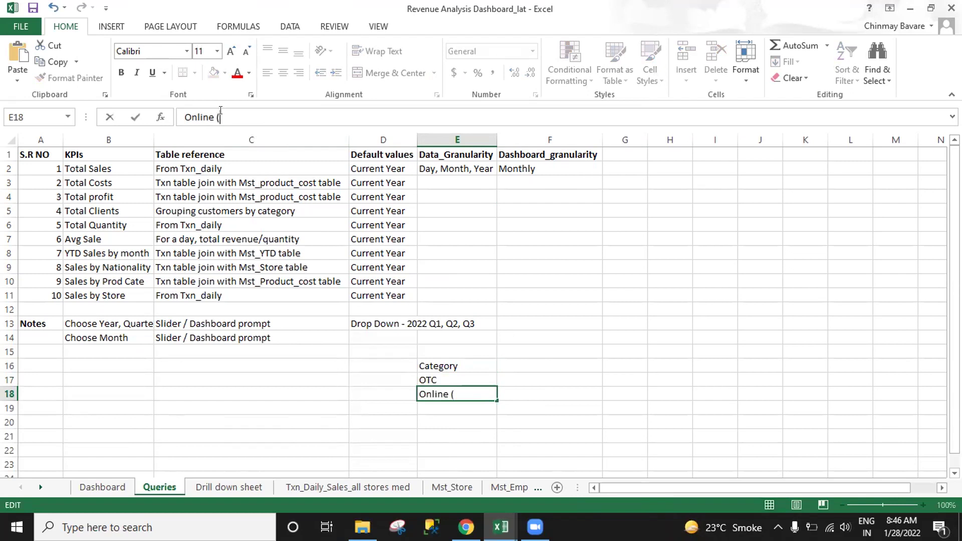
type("Website, app")
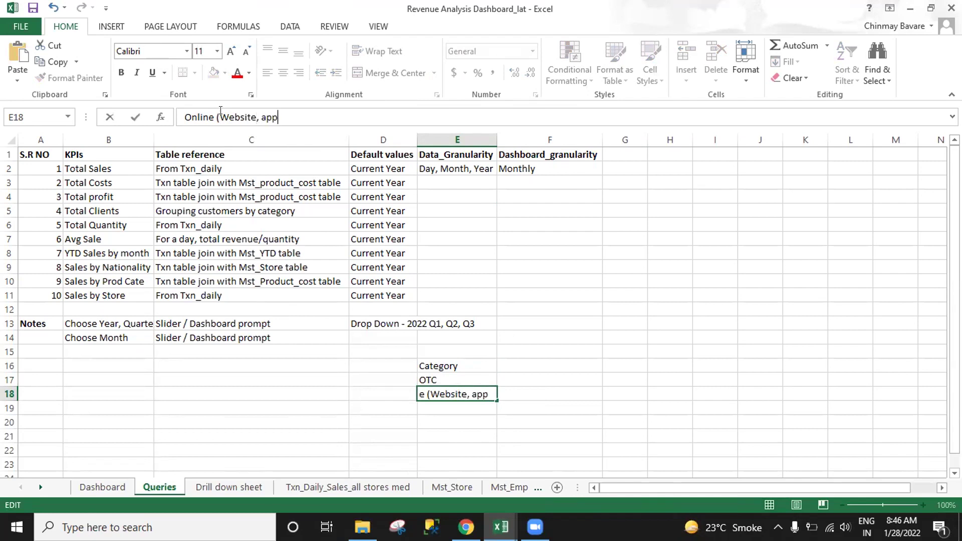
type(", OTP")
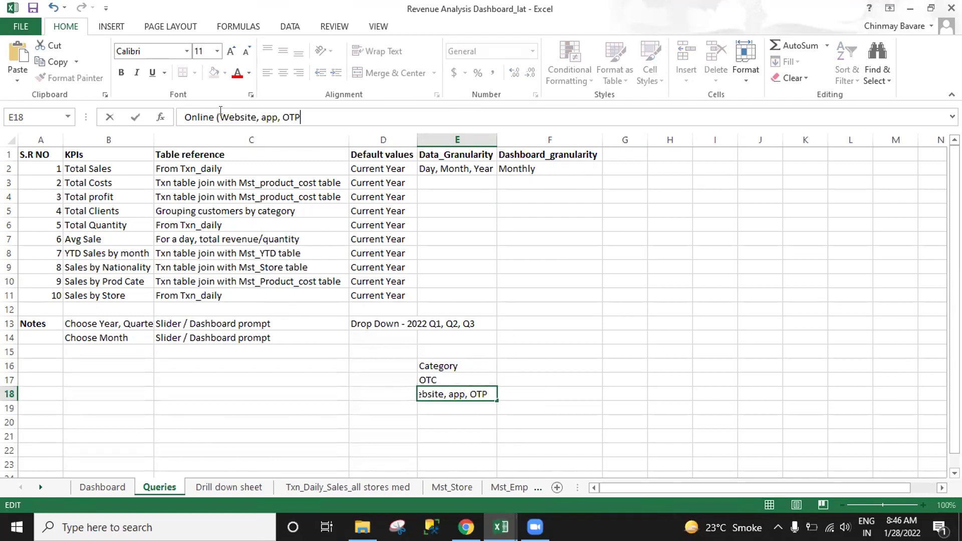
key("BackSpace")
key("BackSpace")
key("BackSpace")
type(")")
key("Return")
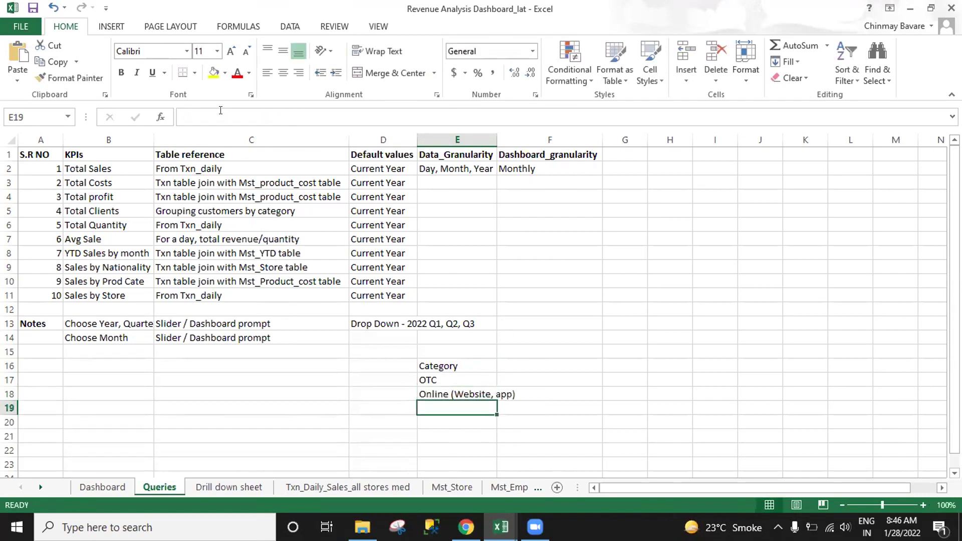
Add the customer category "OTP (over the phone)" in E19 below the Online category.
type("OTP")
left_click(215, 118)
type("(phone")
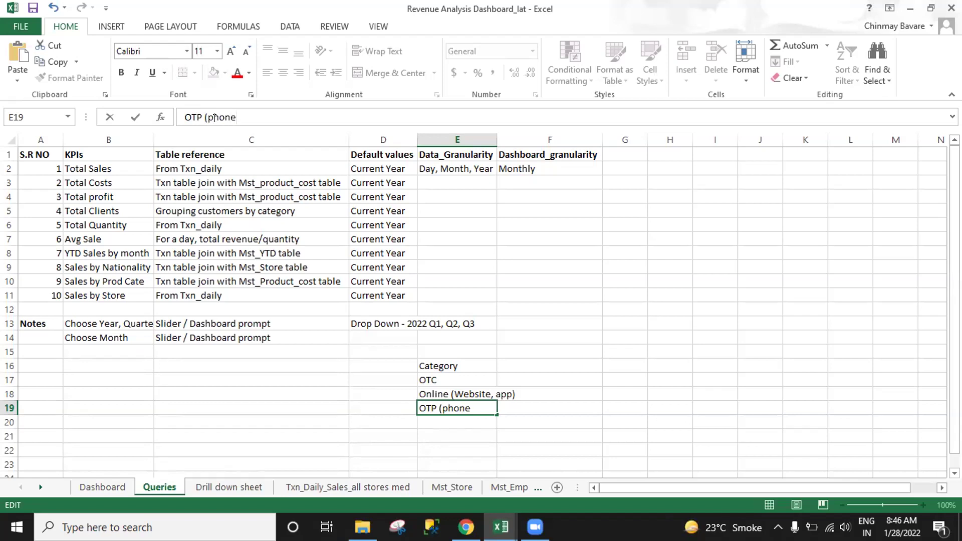
type(")")
left_click(456, 367)
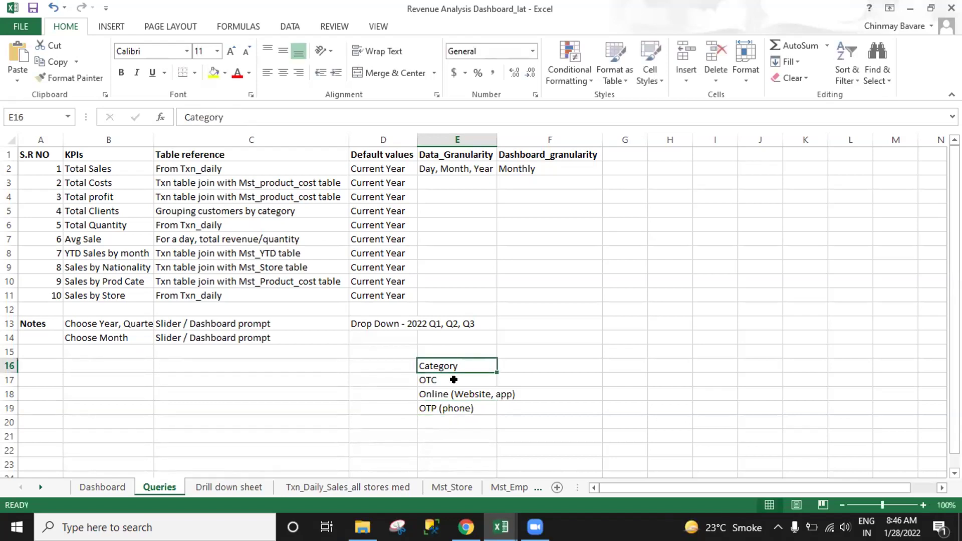
double_click(444, 411)
type("over t")
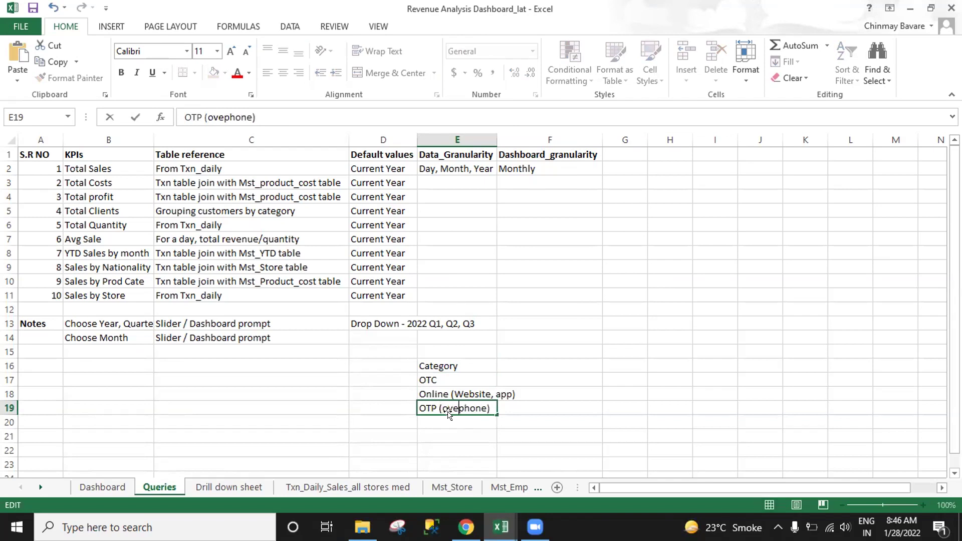
type("he")
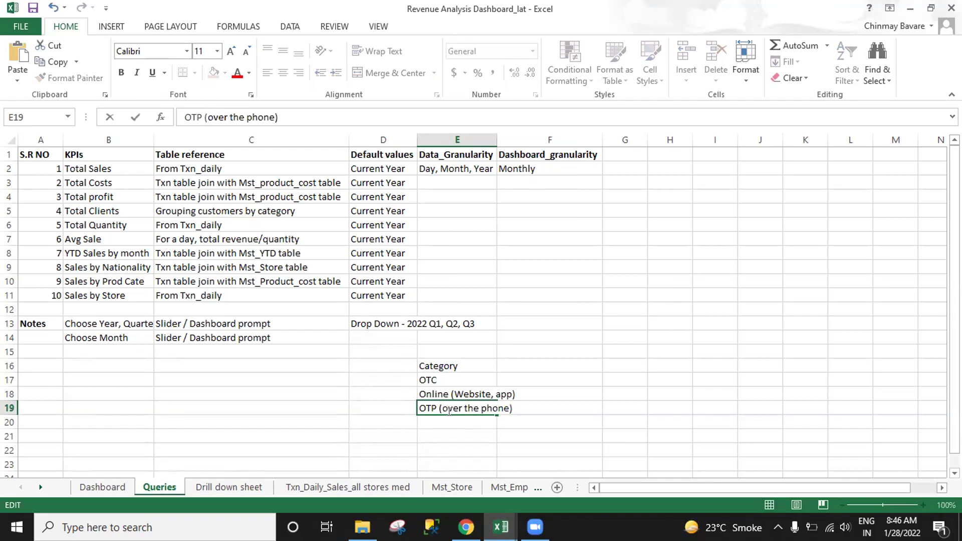
Extend the OTC category in E17 to "OTC (over the counter)", reusing the words "over the" copied from E19.
key("ctrl+shift+Left")
key("ctrl+shift+Left")
key("shift+Right")
key("ctrl+c")
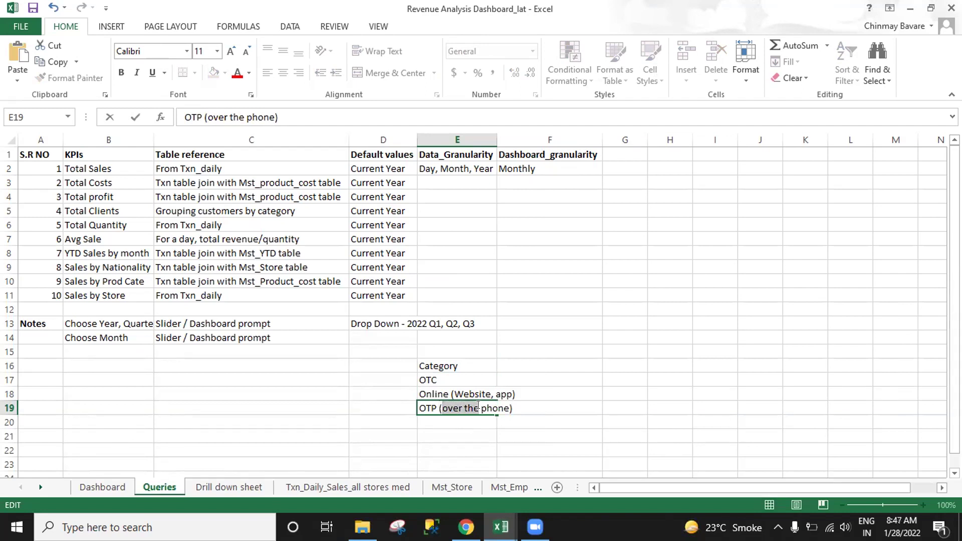
left_click(445, 378)
double_click(445, 378)
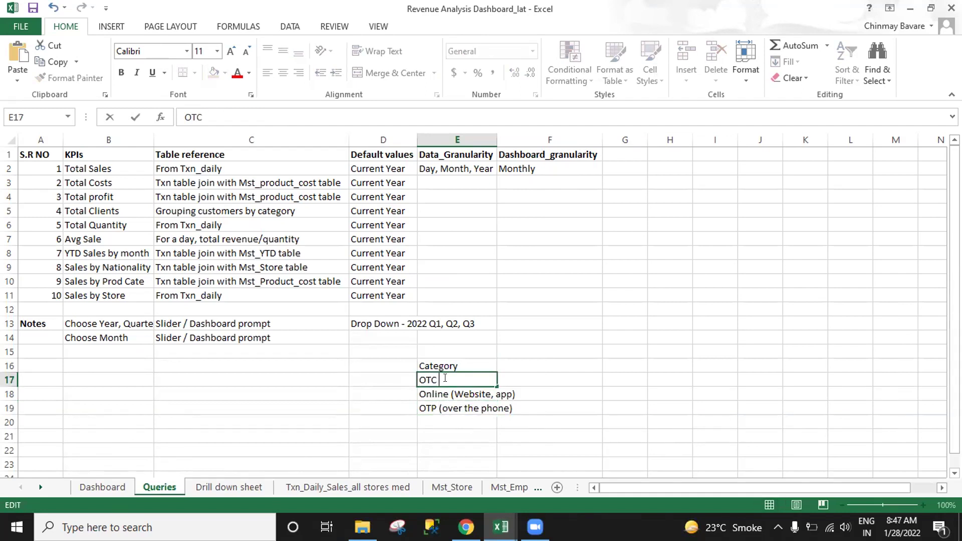
type("(")
key("ctrl+v")
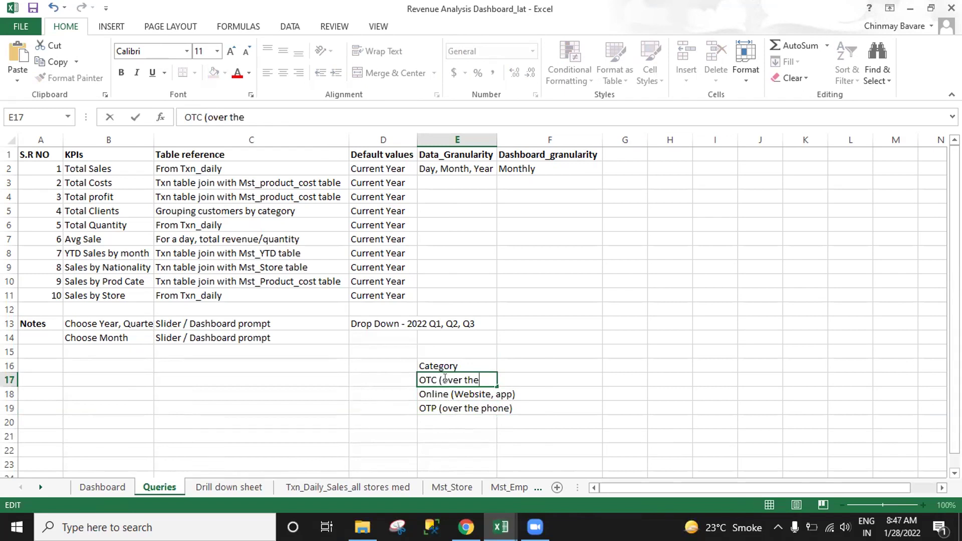
type("counter)")
key("Return")
key("Up")
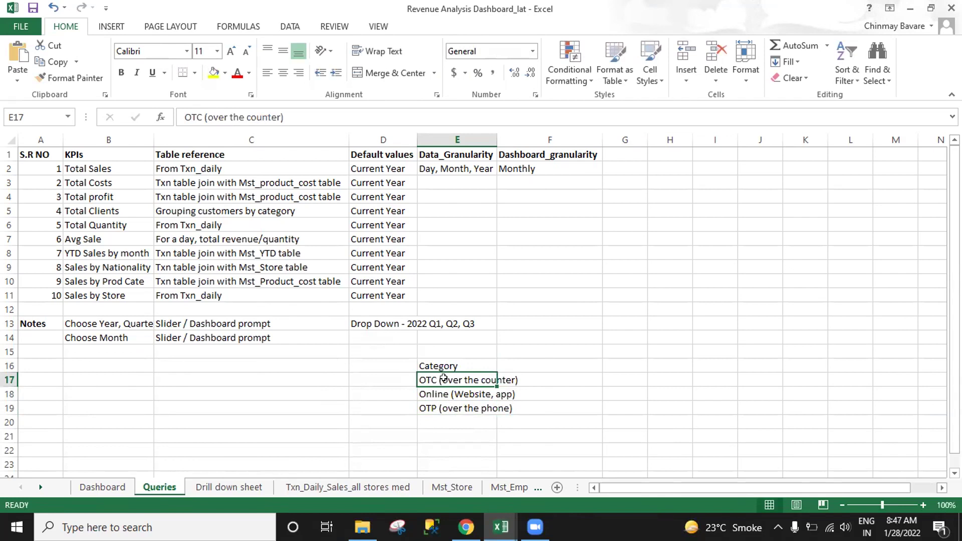
Enter the heading "Total Customers" in F16 beside the Category heading.
left_click(453, 365)
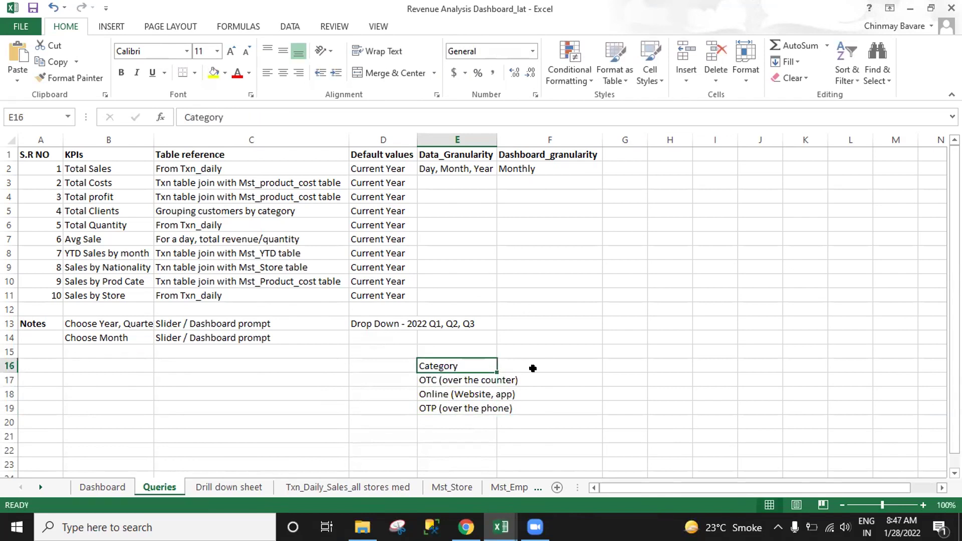
left_click(542, 359)
type("T")
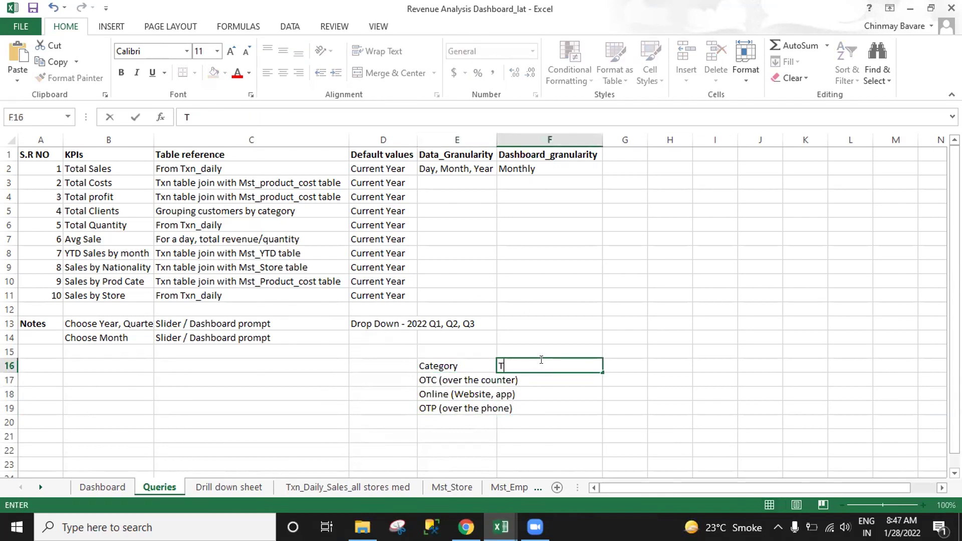
type("otal Cl")
type("u")
type("stomers")
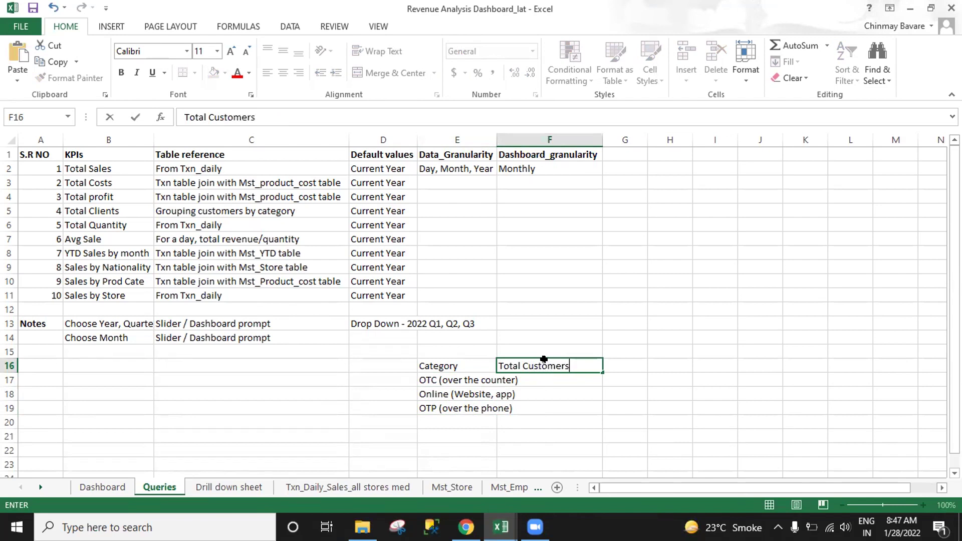
key("Return")
Check the Dashboard visuals and the daily sales columns, and return to the Queries sheet.
left_click(118, 489)
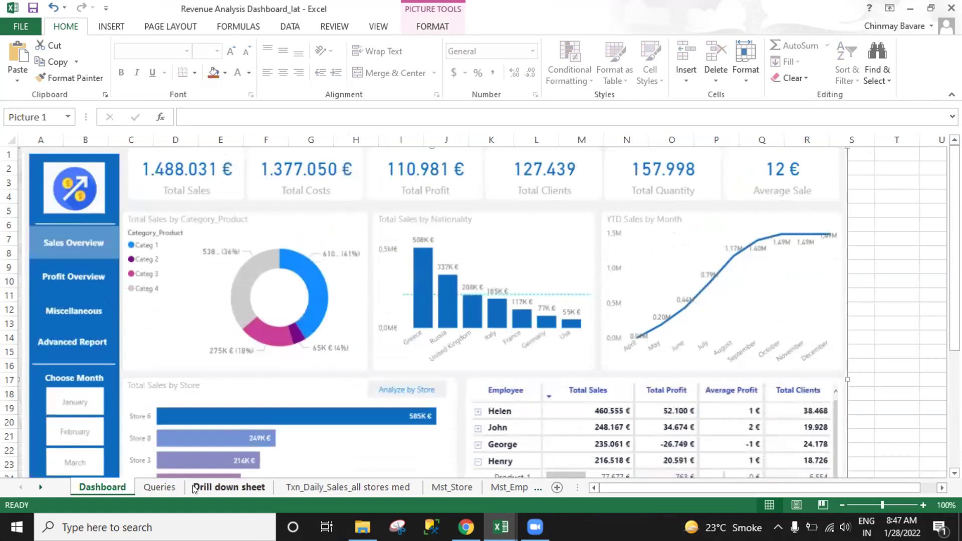
left_click(326, 488)
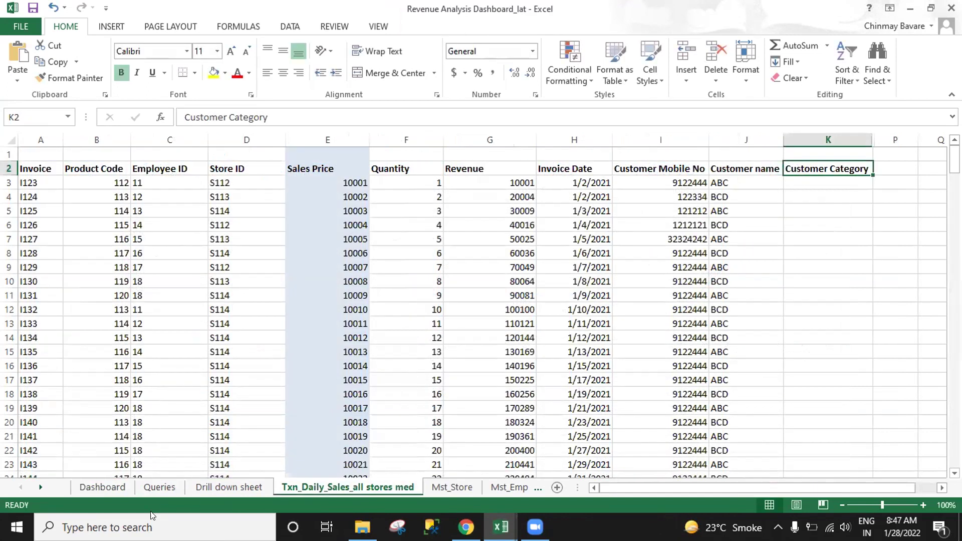
left_click(161, 490)
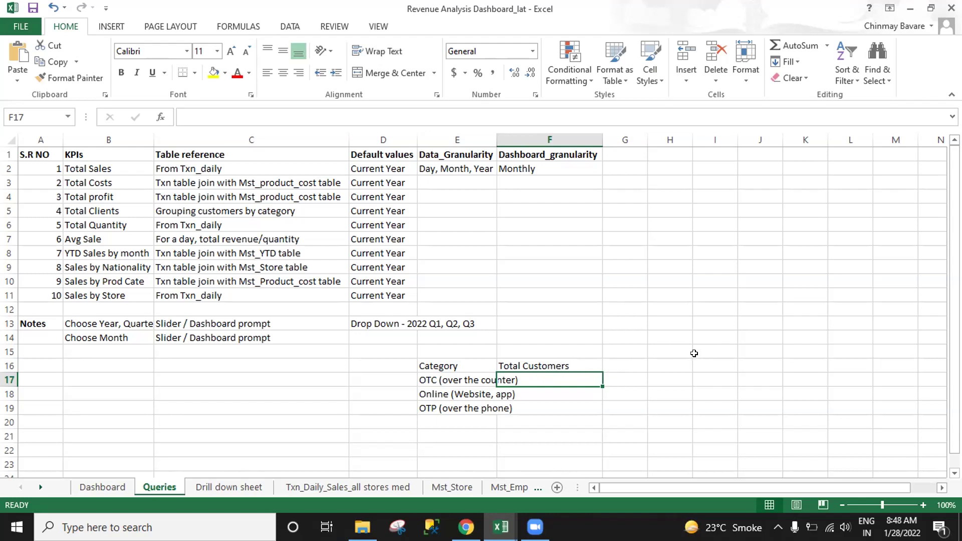
Insert a new worksheet named Dim_Customer between the Txn_Daily_Sales_all stores med and Mst_Store sheets.
left_click(556, 487)
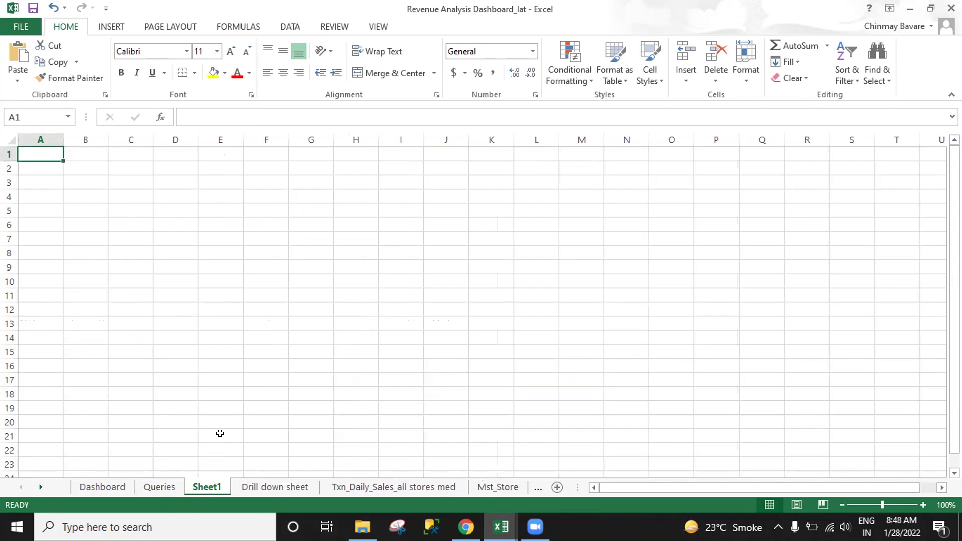
left_click_drag(196, 490, 467, 478)
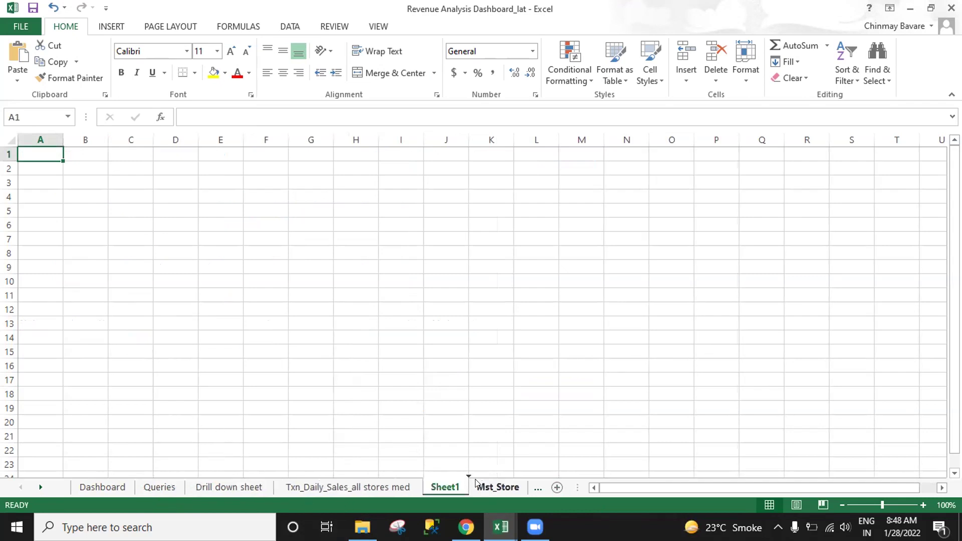
right_click(440, 489)
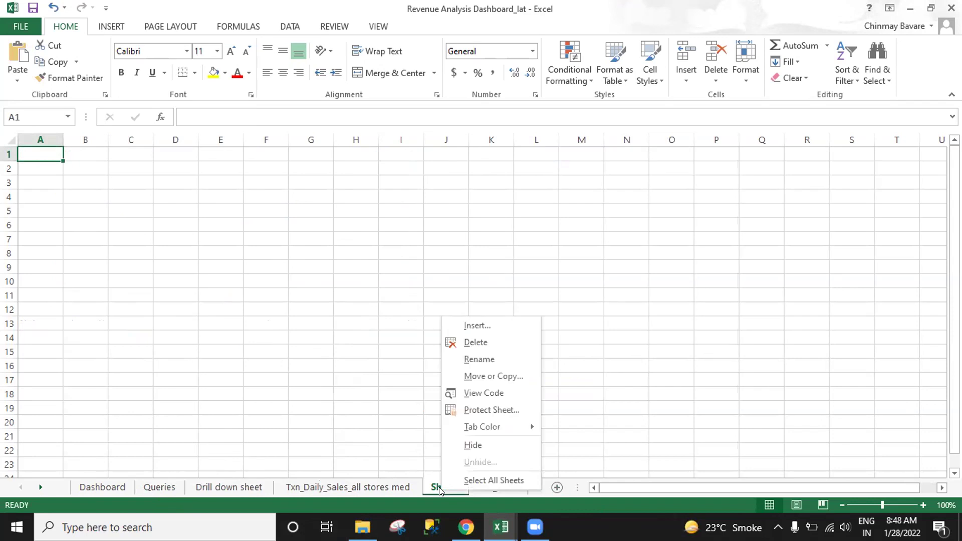
left_click(478, 359)
type("Di")
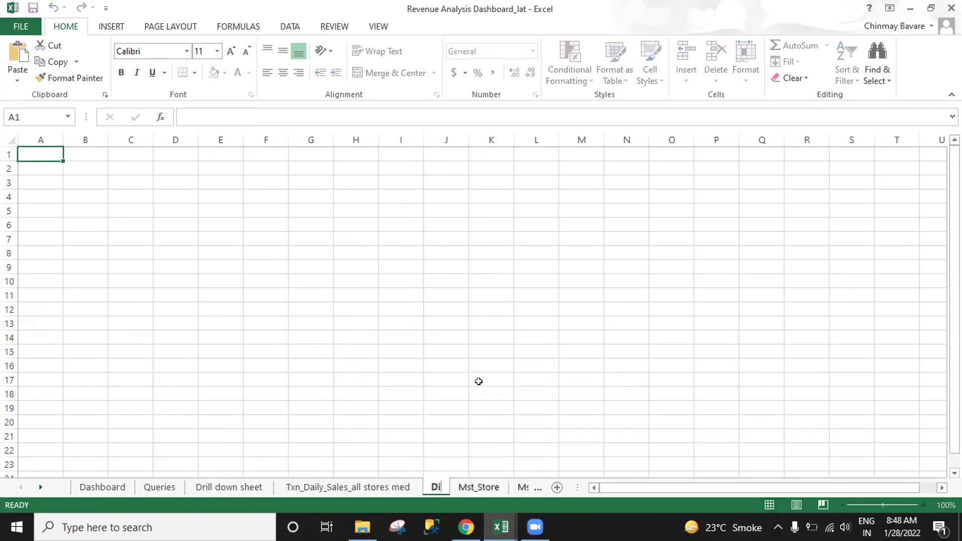
type("m_C")
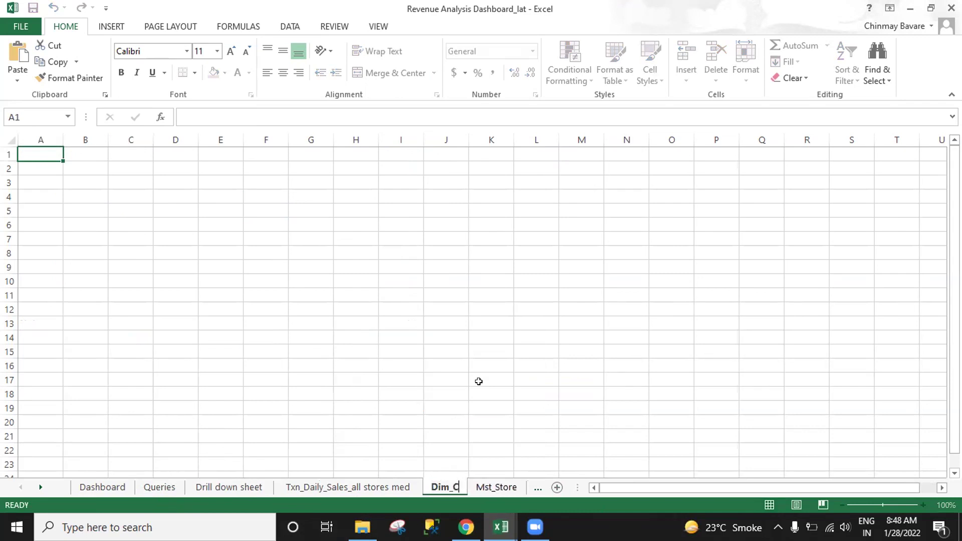
type("ustomer")
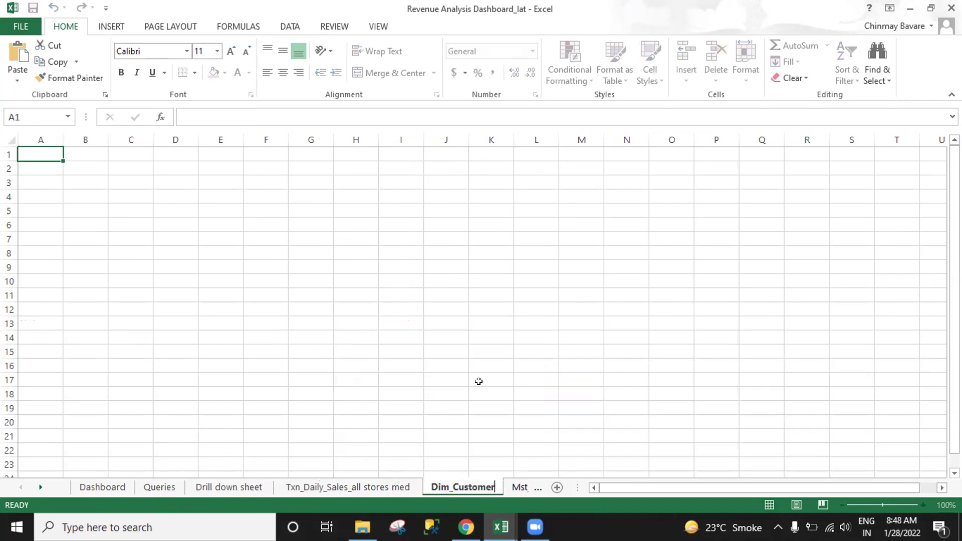
key("Return")
Enter the headings "Customer ID", "Customer Name" and "Customer Category" in A1:C1 of the Dim_Customer sheet.
type("Customer ID")
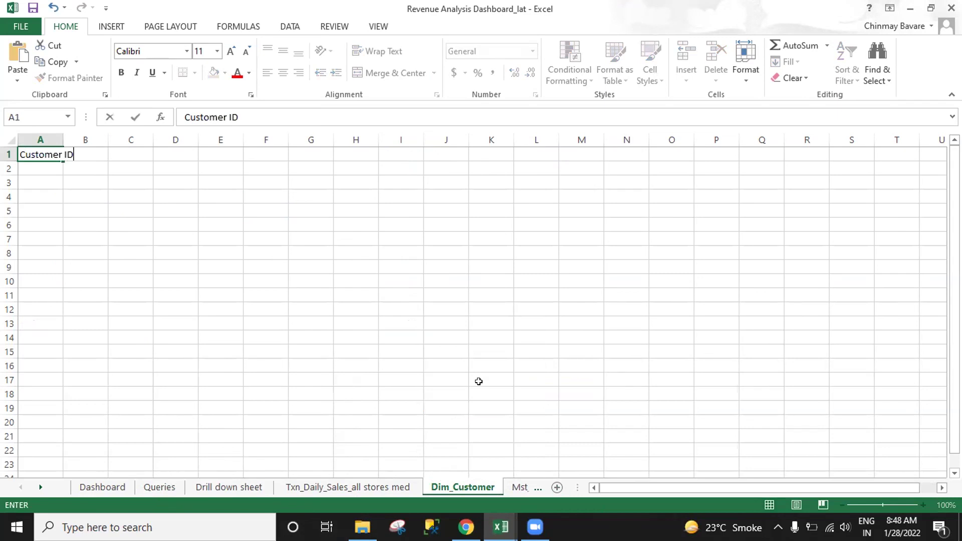
key("Return")
key("Up")
key("Right")
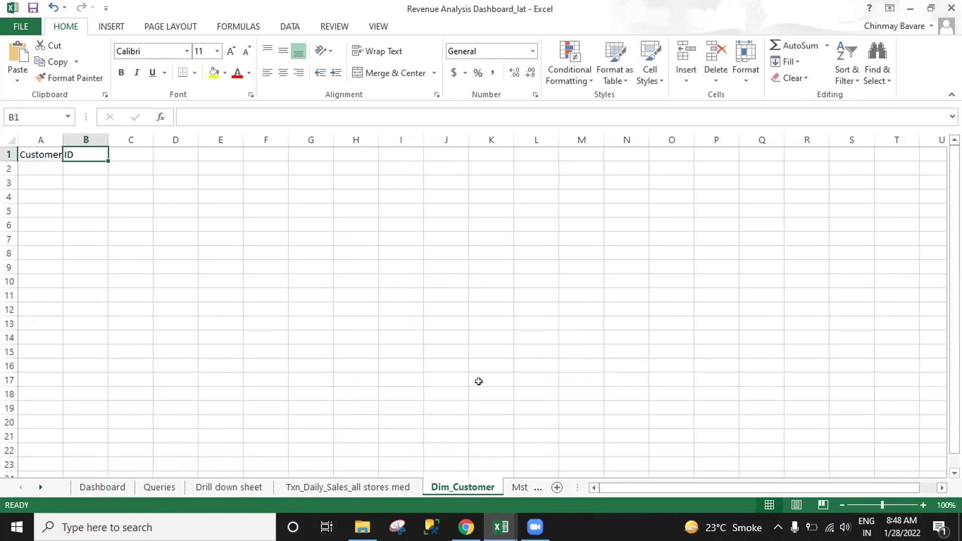
type("Customer Name")
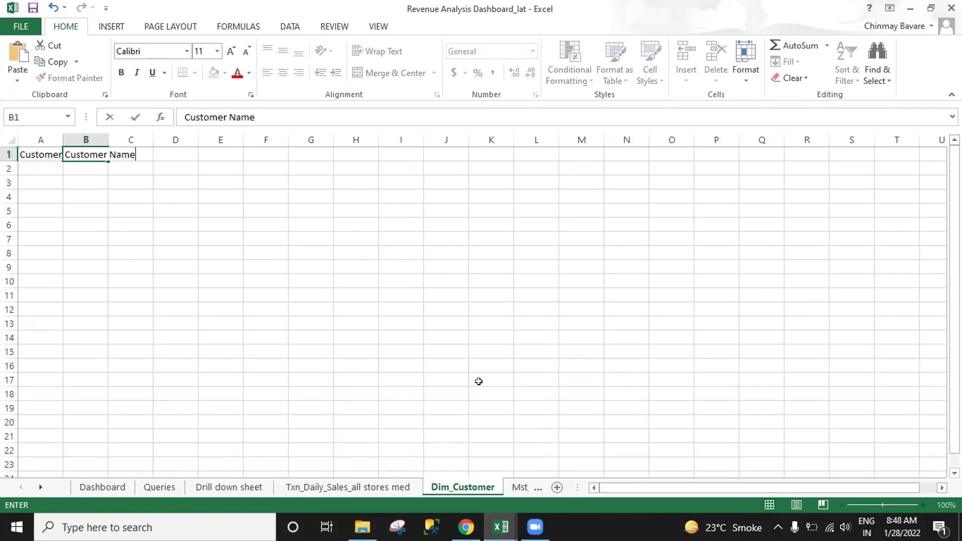
key("Return")
key("Right")
key("Up")
type("Cus")
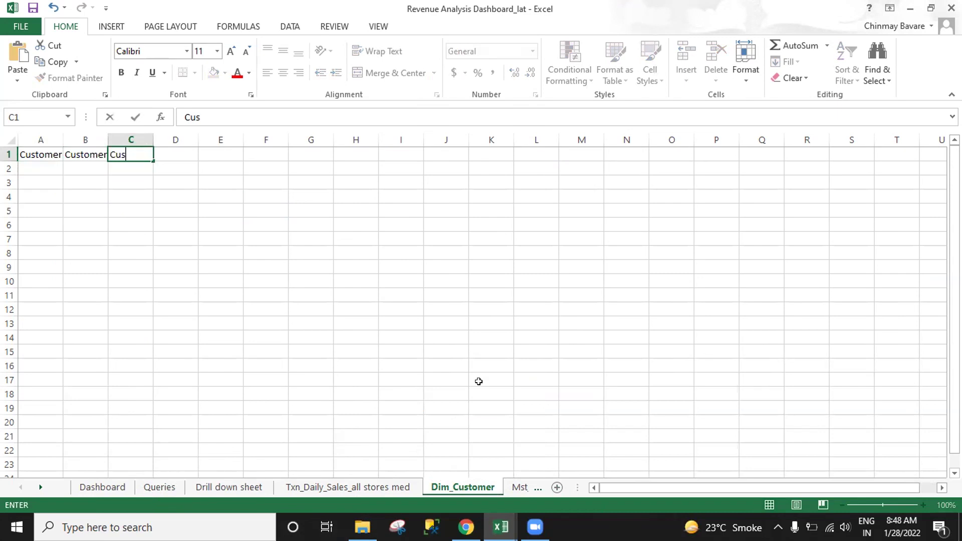
type("tomer Category")
key("Return")
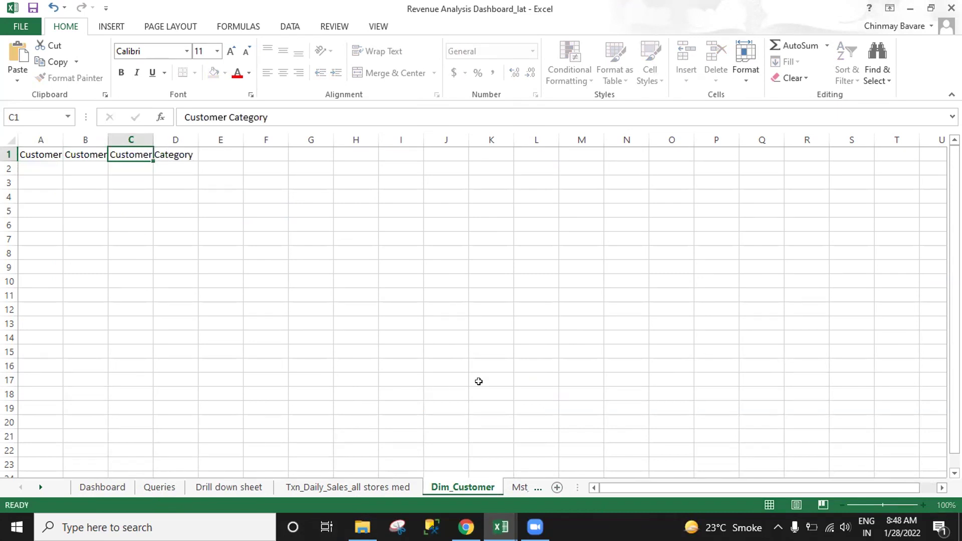
Enter the heading "Mobile No" in D1, beside the Customer Category heading.
key("Right")
key("Up")
type("Custo")
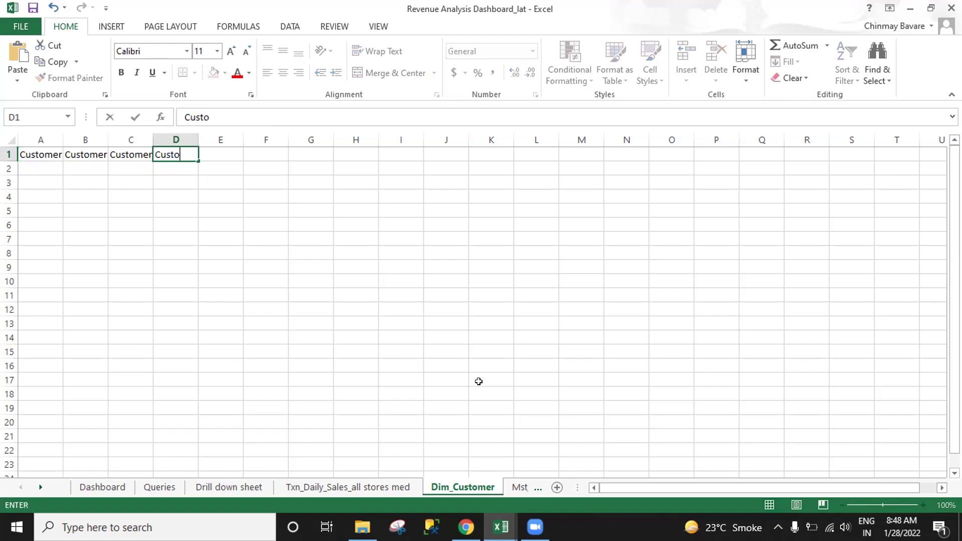
type("mer Mobil")
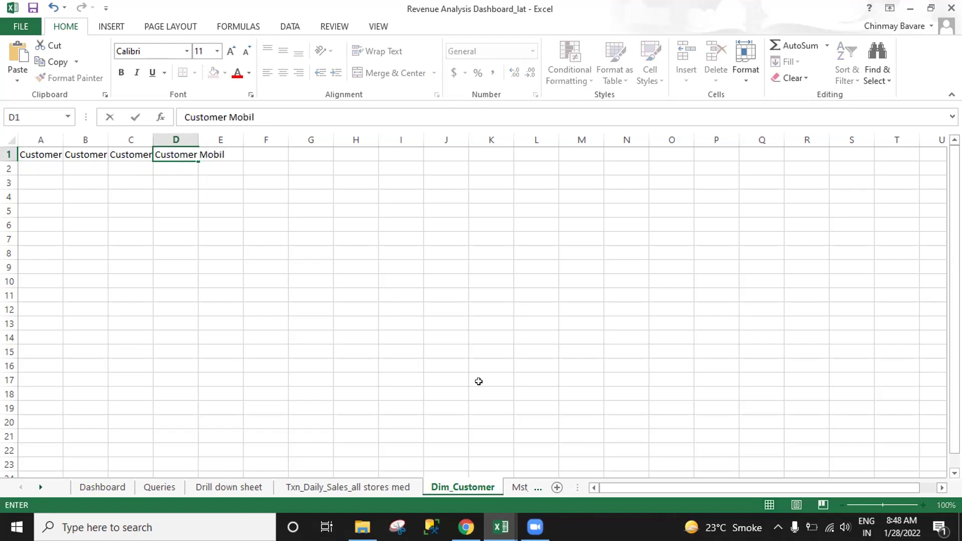
key("BackSpace")
key("BackSpace")
key("BackSpace")
key("BackSpace")
key("BackSpace")
key("BackSpace")
key("BackSpace")
key("BackSpace")
key("BackSpace")
key("BackSpace")
key("BackSpace")
key("BackSpace")
key("BackSpace")
type("Mobile No")
key("Return")
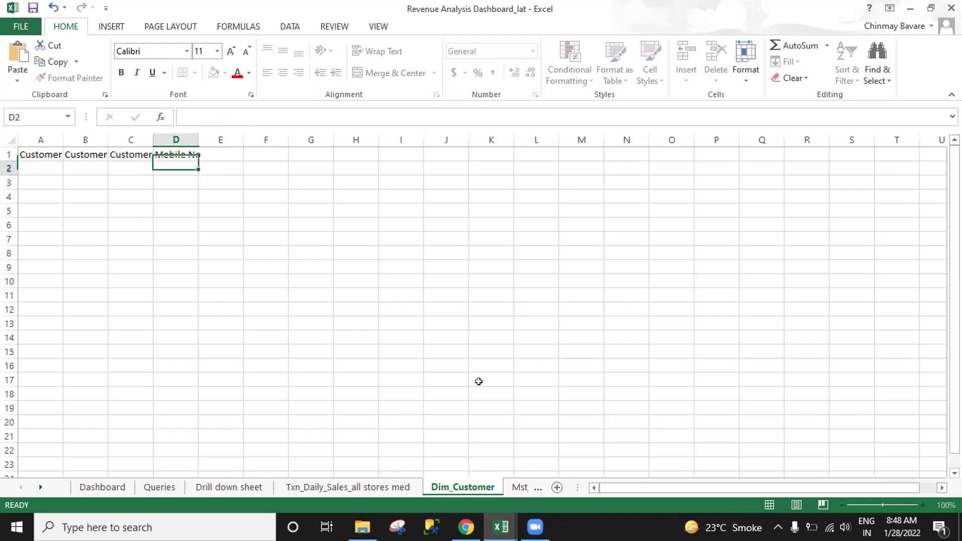
Auto-fit all column widths on Dim_Customer so that the row 1 headings fit.
left_click(6, 139)
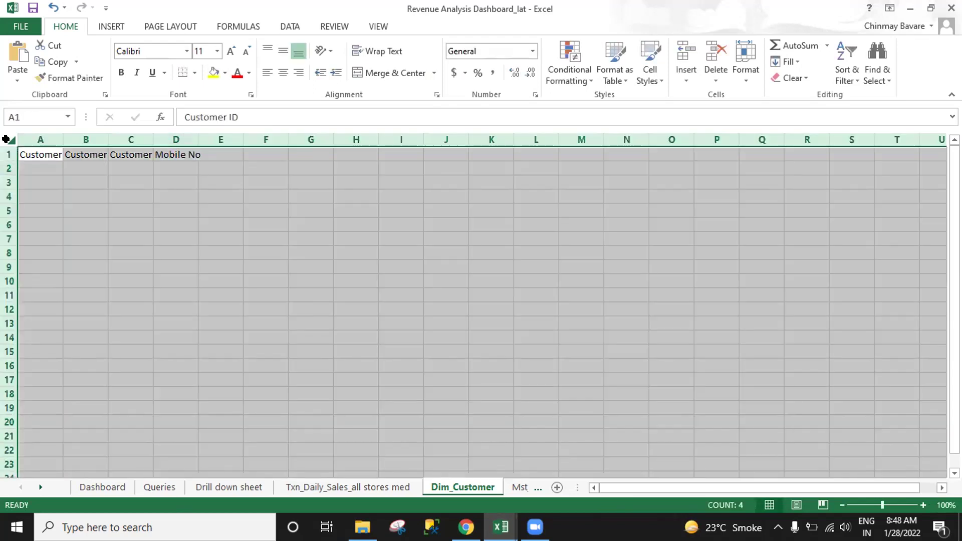
key("alt+h")
key("o")
key("i")
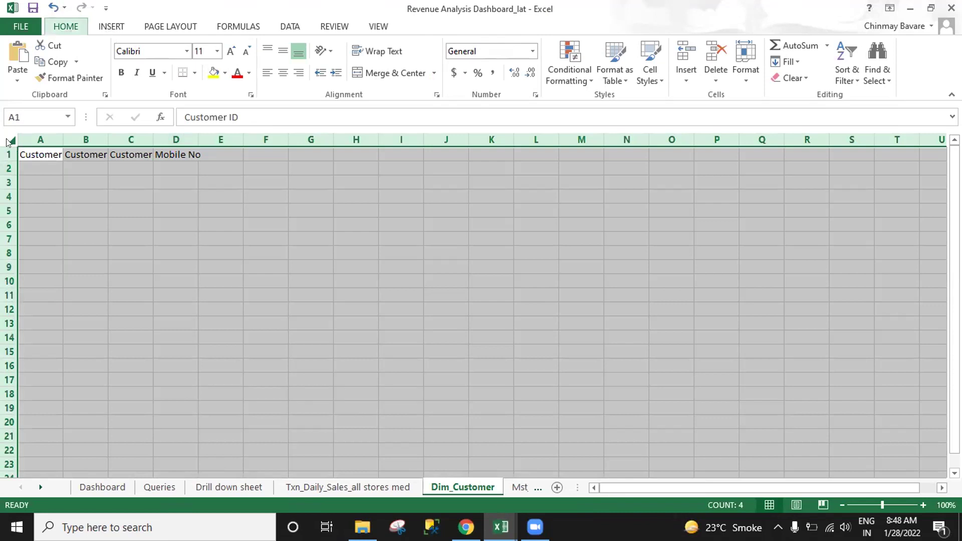
left_click(208, 195)
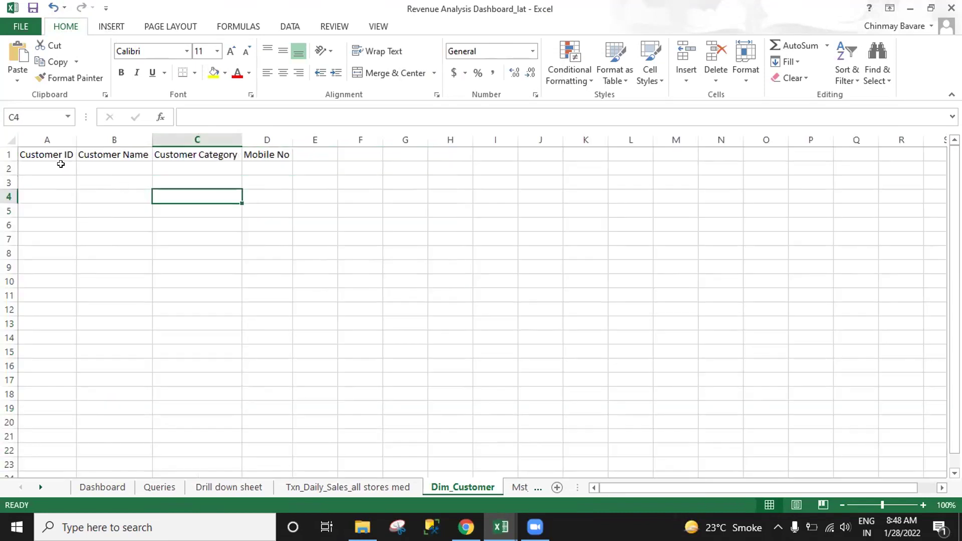
left_click(60, 164)
left_click_drag(54, 152, 276, 154)
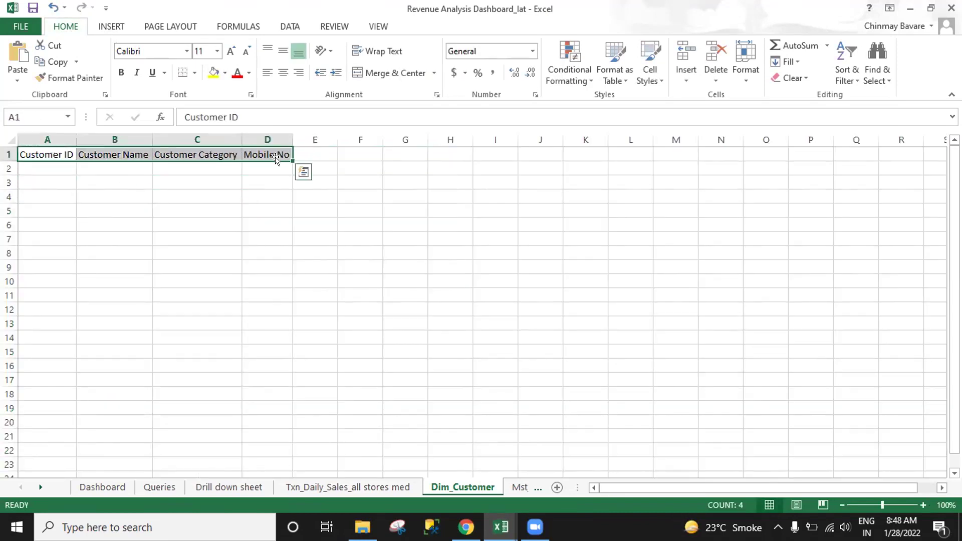
Enter the heading "Country" in E1, beside the Mobile No heading.
left_click(304, 153)
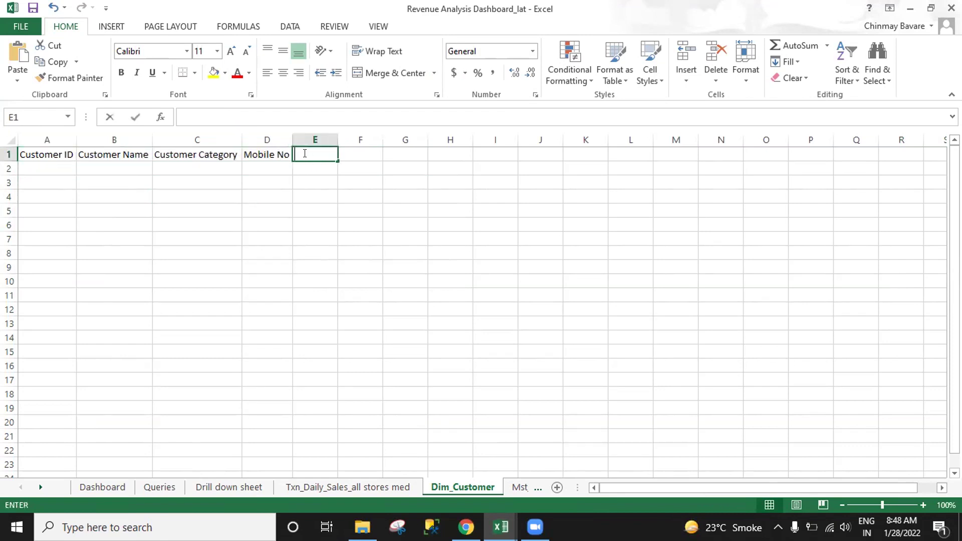
type("Countryp")
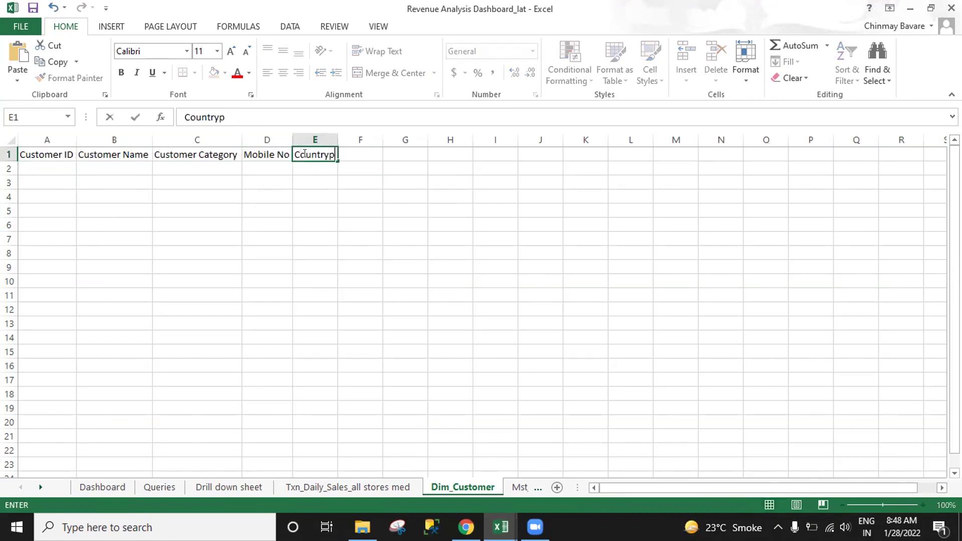
key("BackSpace")
key("Return")
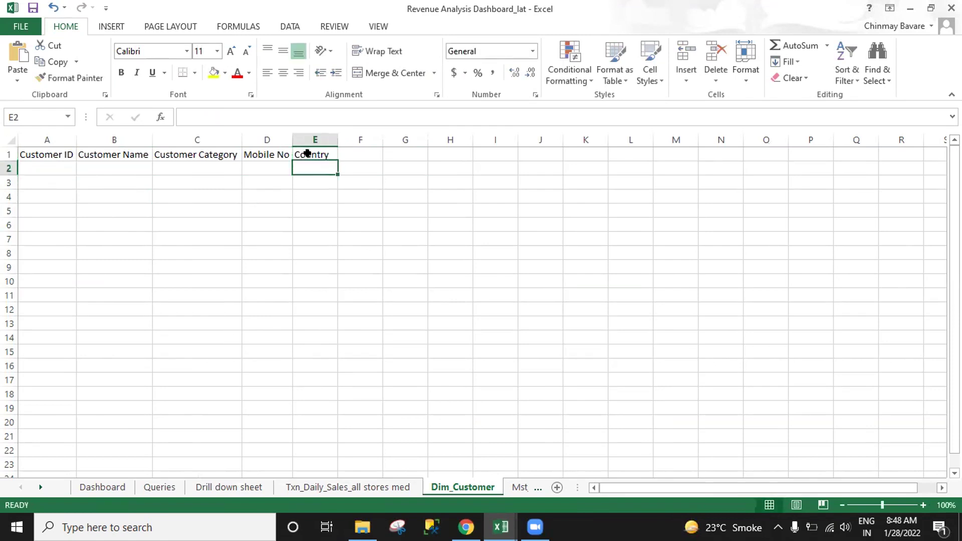
Make the headings in A1:E1 bold, from Customer ID through Country.
left_click(307, 154)
key("shift+Left")
key("shift+Left")
key("shift+Left")
key("shift+Left")
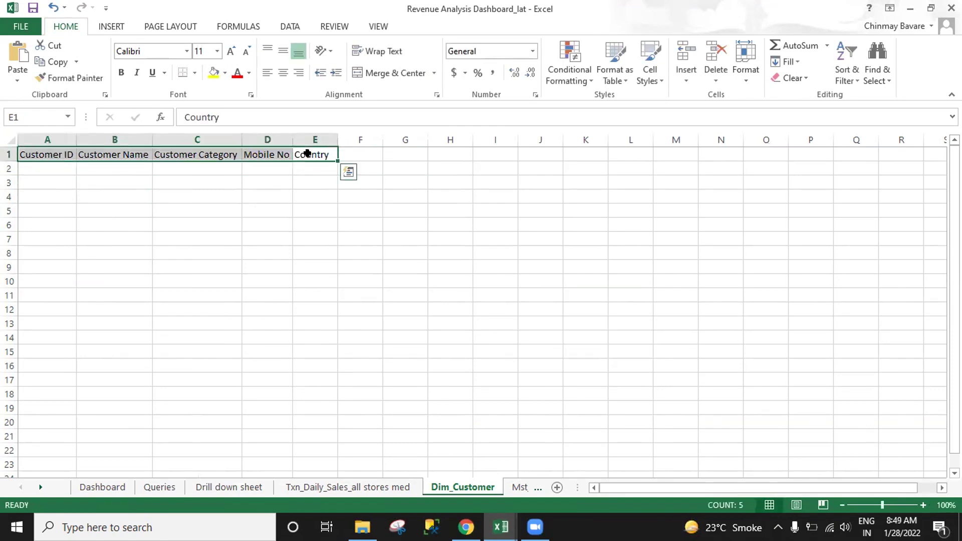
key("ctrl+b")
key("Left")
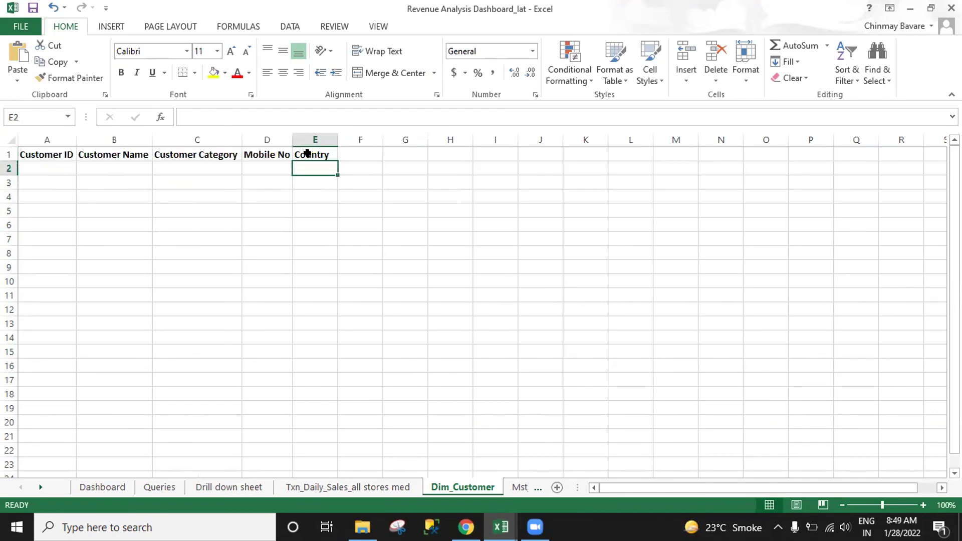
Add the bold heading "Email ID" in F1, beside the Country heading.
key("Up")
key("Left")
key("Right")
key("Right")
type("E")
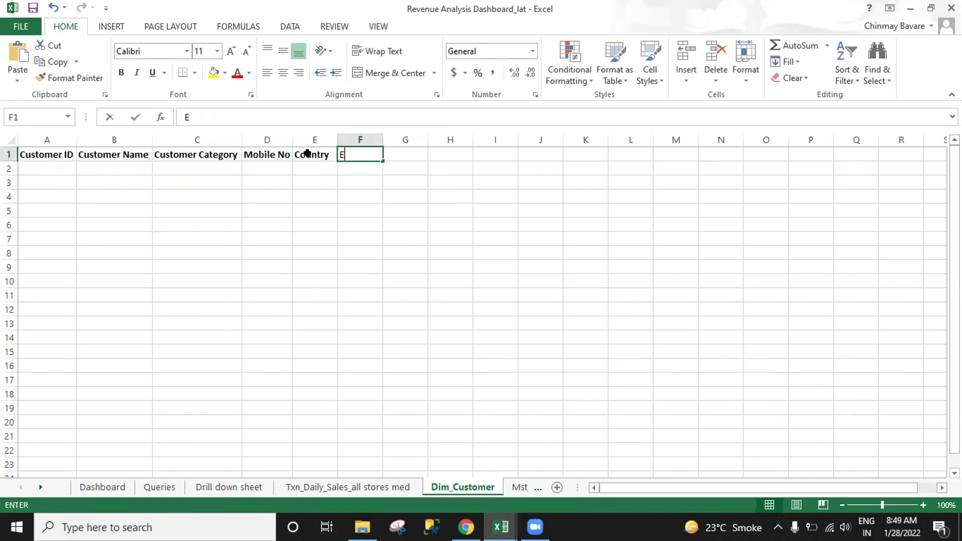
type("mail ID")
key("ctrl+Return")
key("ctrl+b")
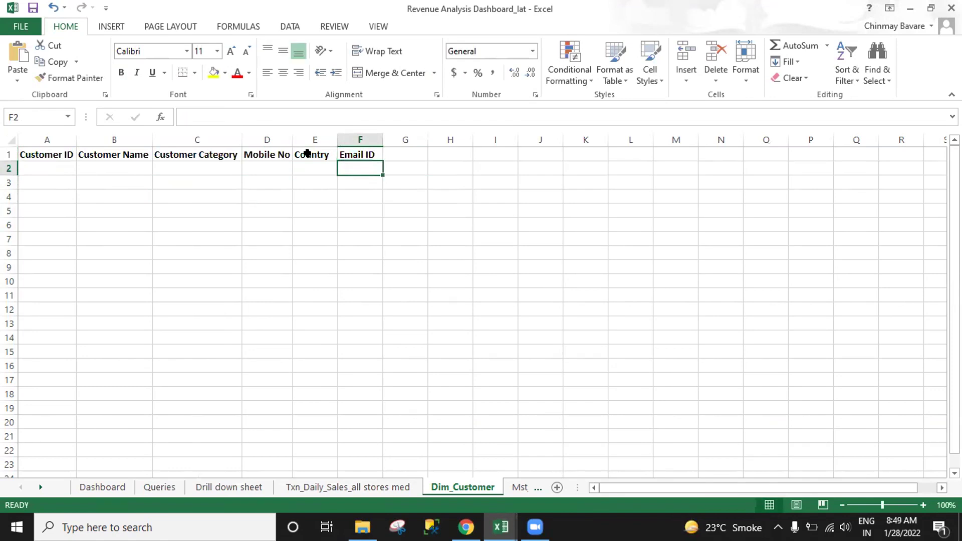
Enter two consecutive customer IDs in A2 and A3, and extend the series down to A8.
left_click(43, 167)
type("122")
key("Return")
type("123")
key("Return")
left_click(44, 167)
key("shift+Down")
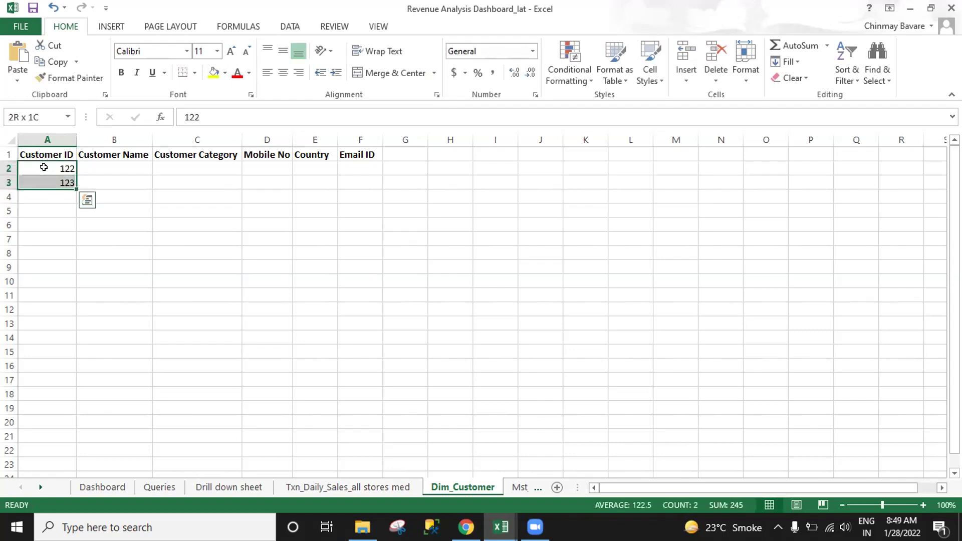
left_click_drag(76, 189, 65, 253)
Enter two slightly different placeholder customer names in B2 and B3, and fill the alternating pair down to B8.
left_click(110, 167)
type("asv")
key("Return")
left_click(109, 172)
key("ctrl+c")
key("Down")
key("ctrl+v")
left_click(108, 166)
left_click_drag(107, 165, 148, 185)
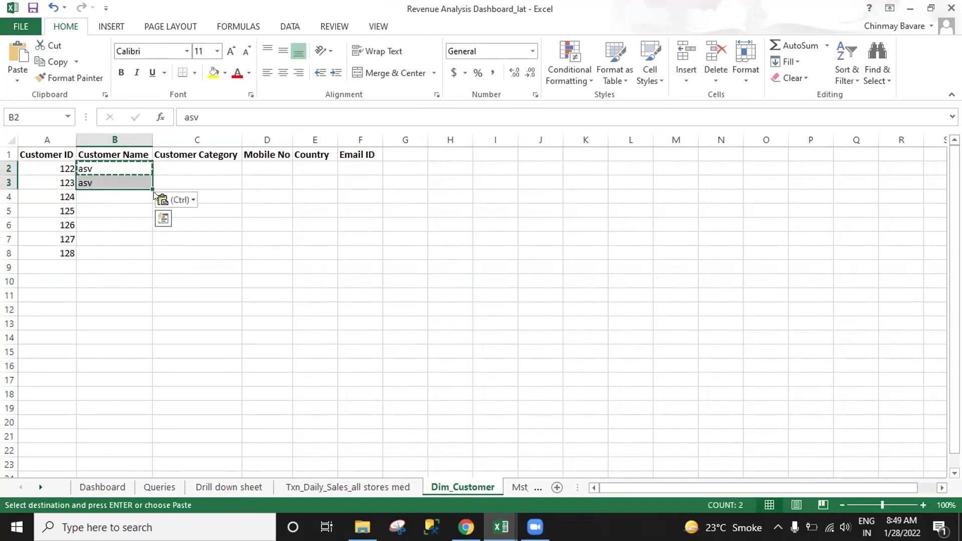
double_click(99, 178)
type("d")
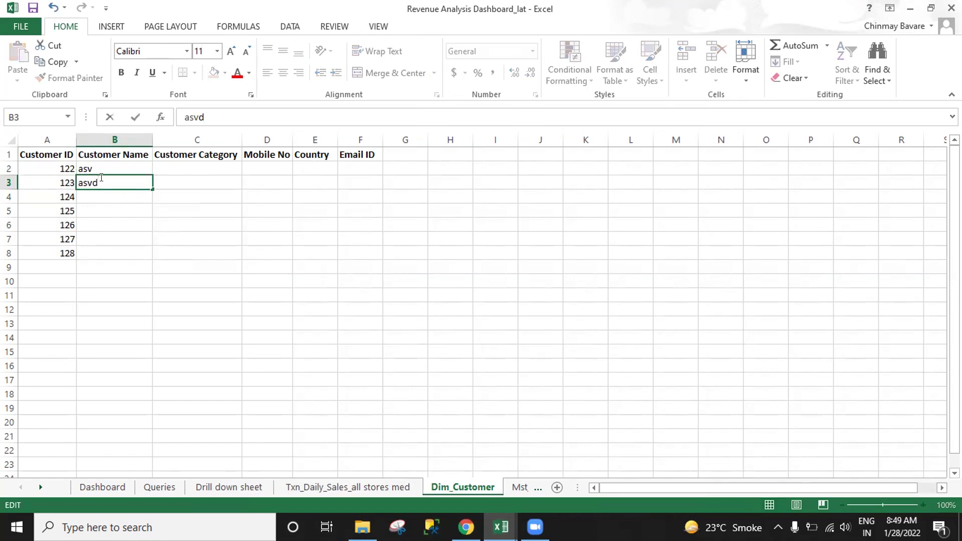
key("Return")
left_click_drag(93, 168, 151, 258)
left_click(232, 208)
Enter the category code "C1" in C2 for the first customer.
left_click(176, 166)
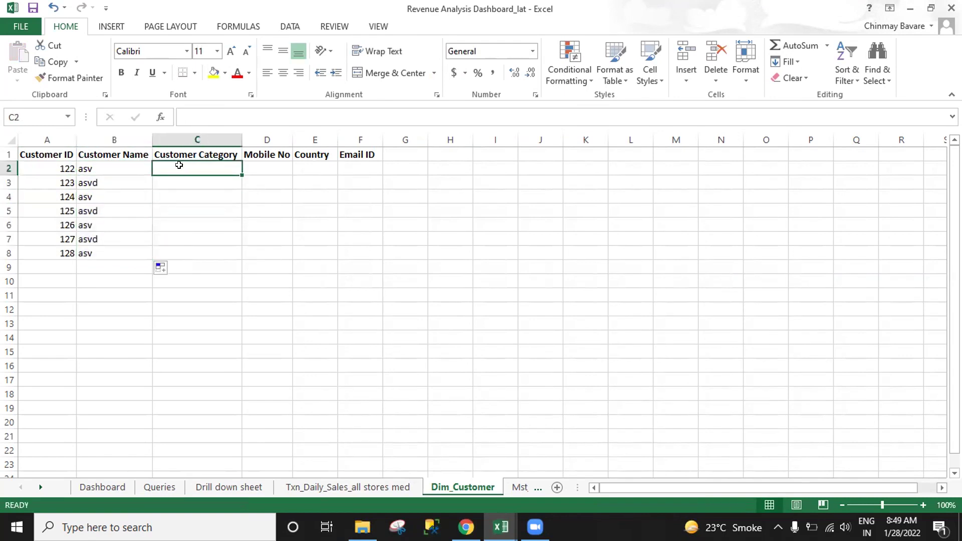
type("1")
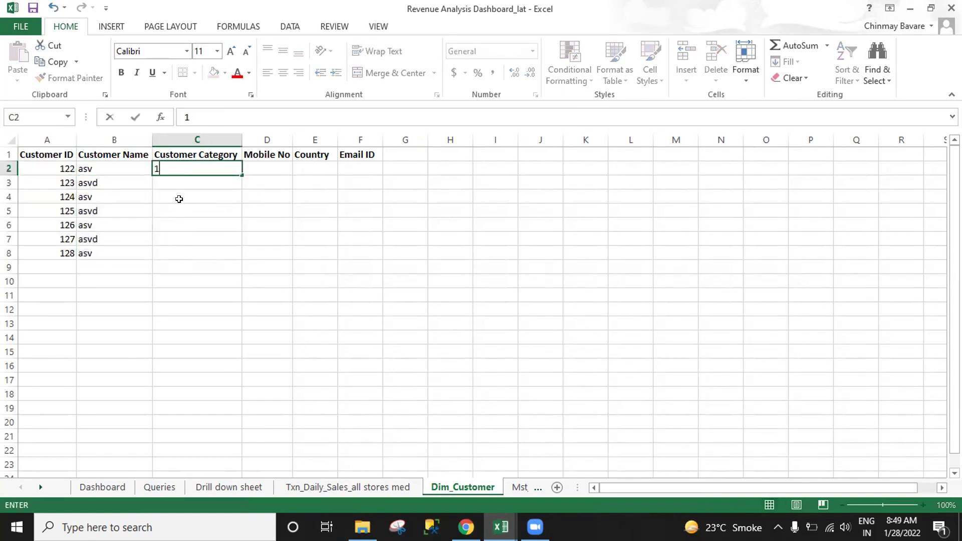
key("Return")
double_click(215, 167)
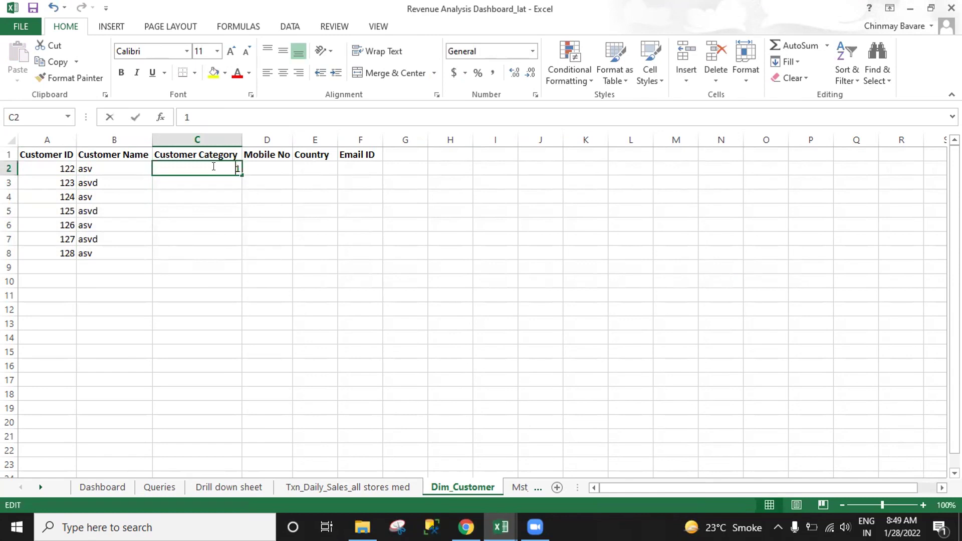
left_click(184, 117)
type("C")
key("Return")
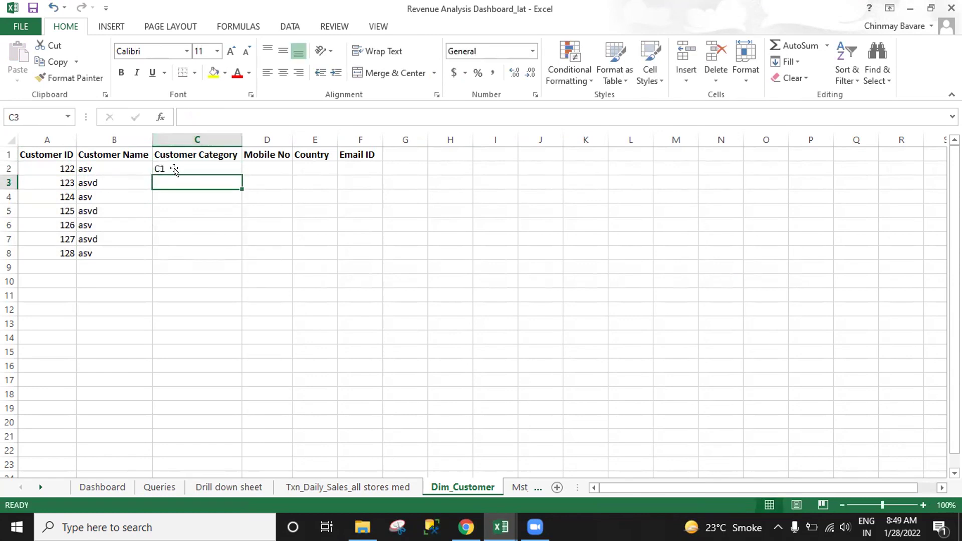
Enter the category code "C2" in C3 and extend the series from C2:C3 down to C8.
left_click(173, 167)
left_click(165, 179)
type("C2")
left_click(174, 178)
left_click_drag(173, 168, 174, 182)
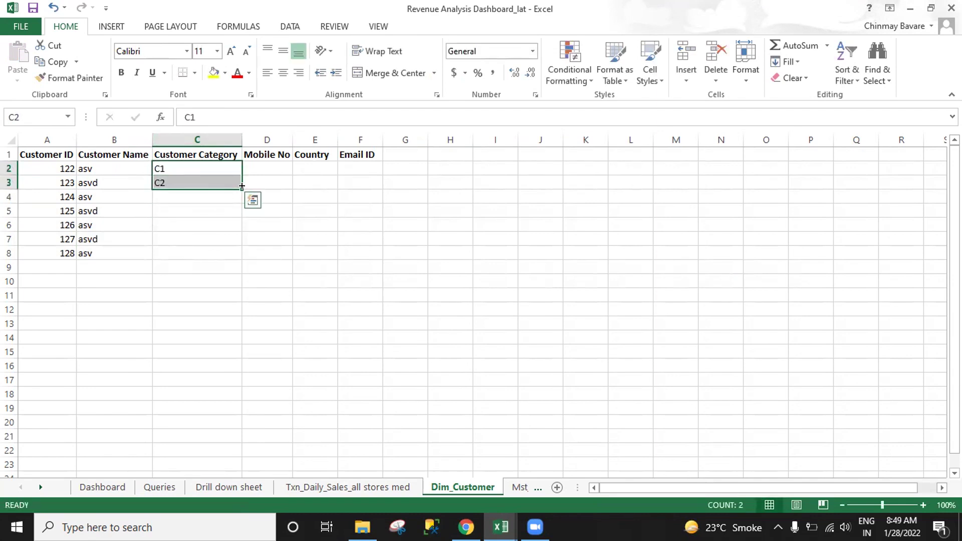
left_click_drag(242, 186, 242, 260)
left_click(267, 210)
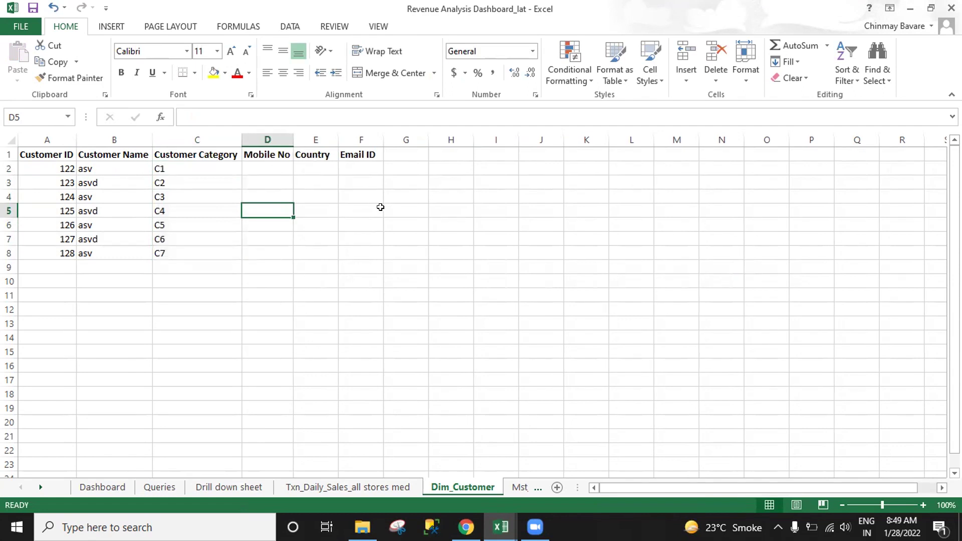
key("Right")
key("Right")
key("Right")
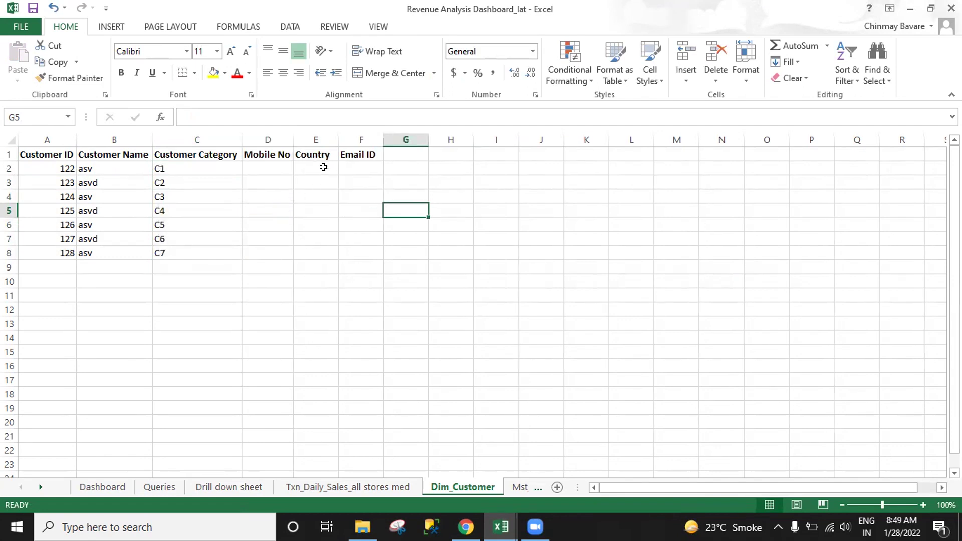
Check the Txn_Daily_Sales_all stores med sheet briefly, and rename the Mst_Store sheet as Dim_Store.
left_click(347, 487)
left_click(464, 488)
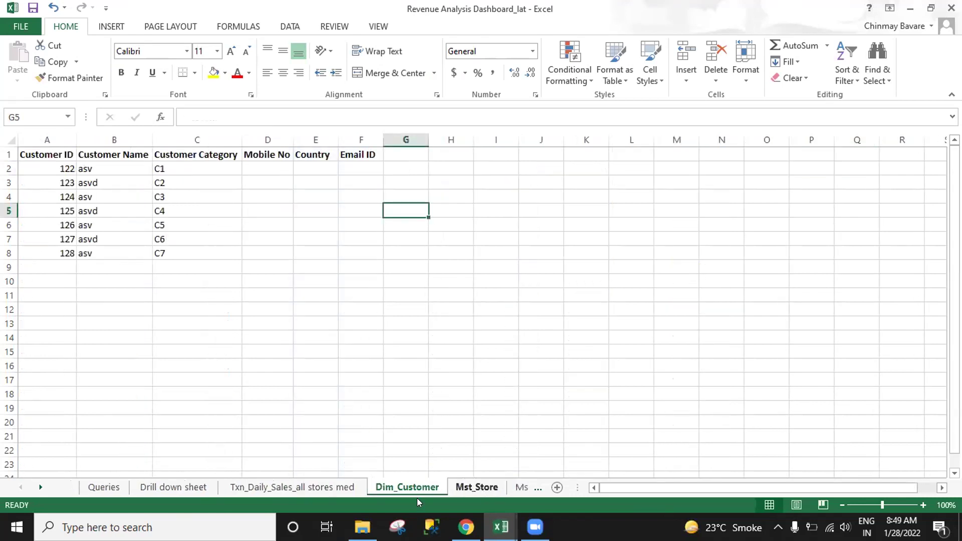
left_click(462, 488)
right_click(457, 489)
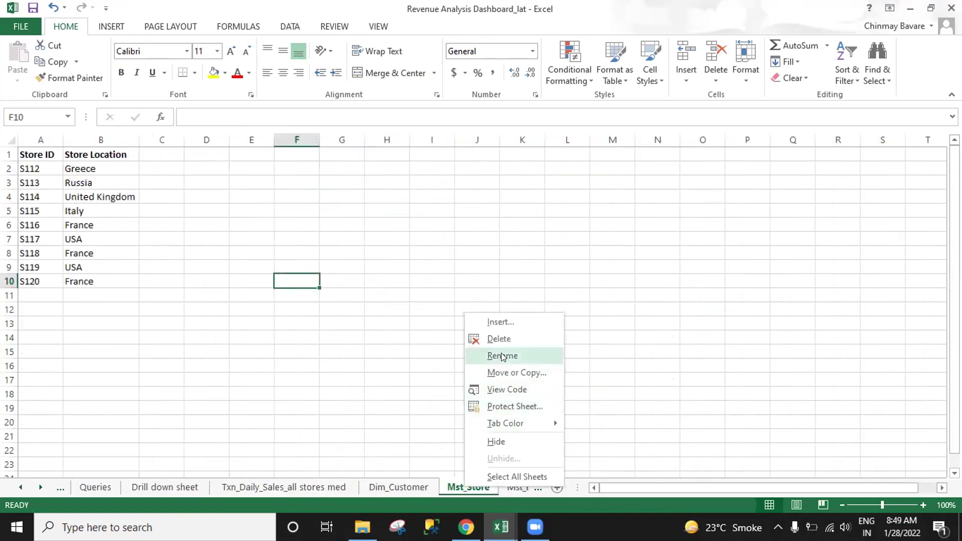
left_click(502, 356)
left_click(461, 483)
key("shift+Home")
type("Dim")
key("Return")
Rename the Mst_Emp+Store sheet as Dim_Emp+Store and switch to the Mst_Productcat+Cost sheet.
left_click(518, 487)
right_click(367, 490)
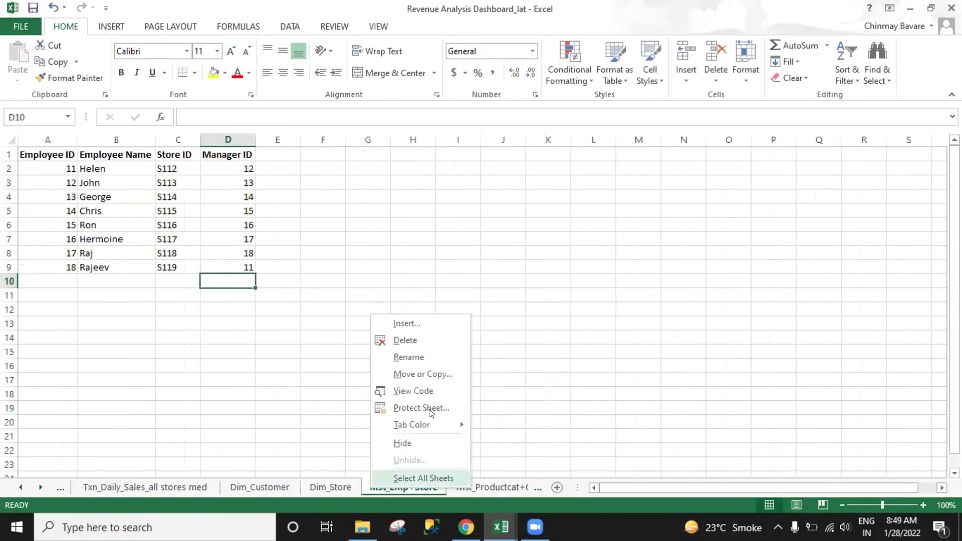
left_click(408, 355)
left_click(382, 486)
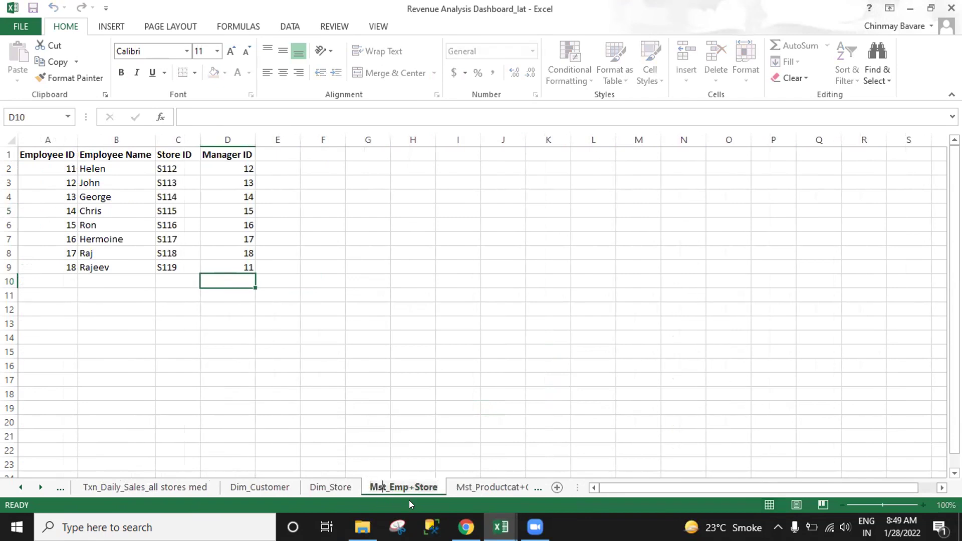
key("shift+Home")
type("Dim")
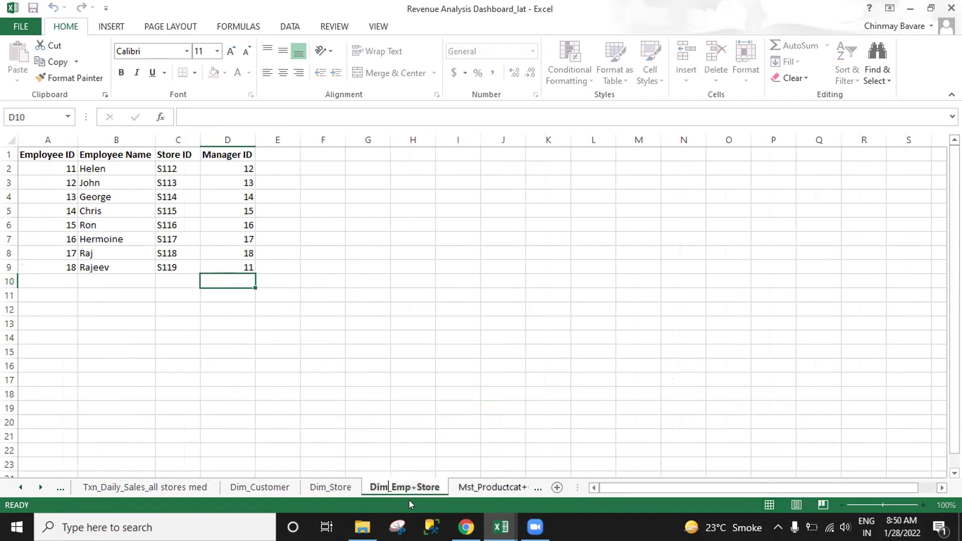
left_click(475, 487)
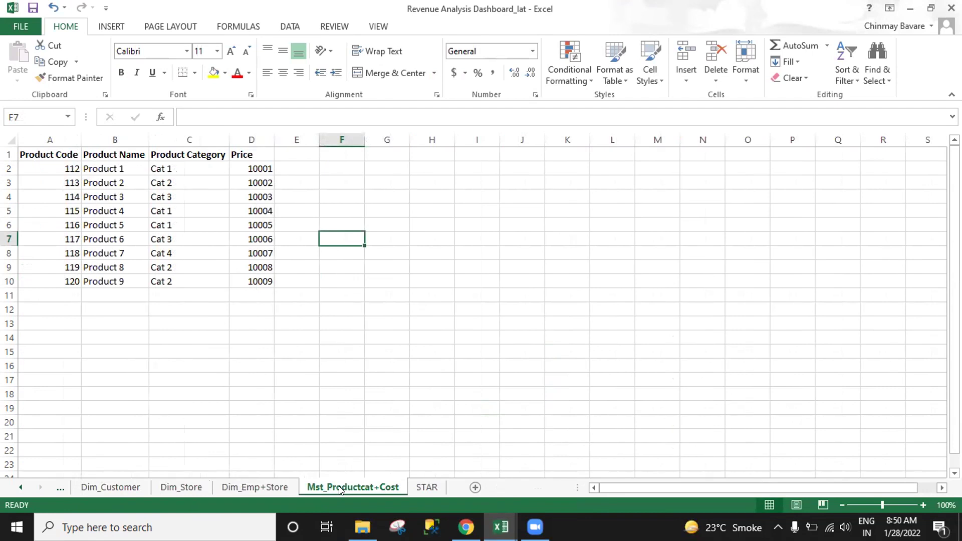
Rename the Mst_Productcat+Cost sheet as Dim_Productcat+Cost.
right_click(333, 487)
left_click(371, 358)
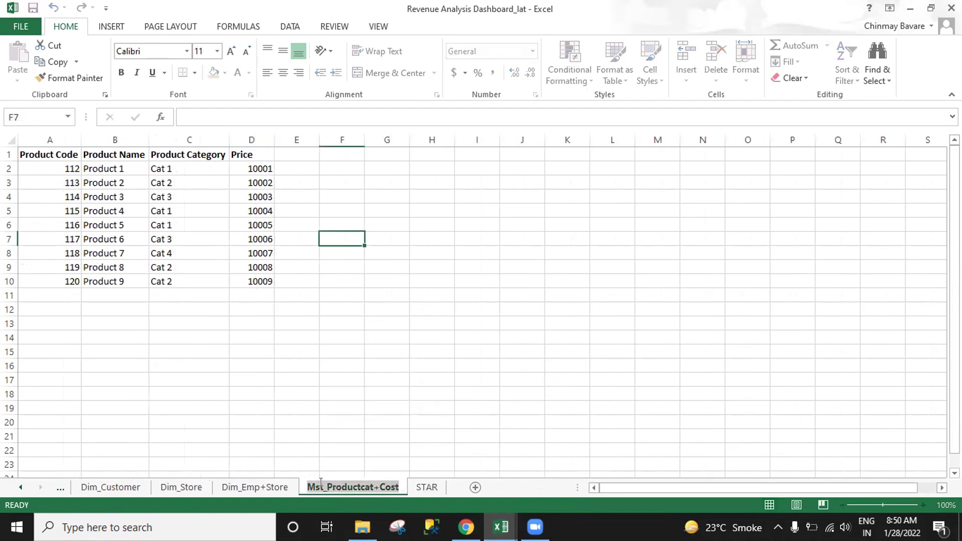
left_click(321, 481)
key("shift+Home")
type("Dim")
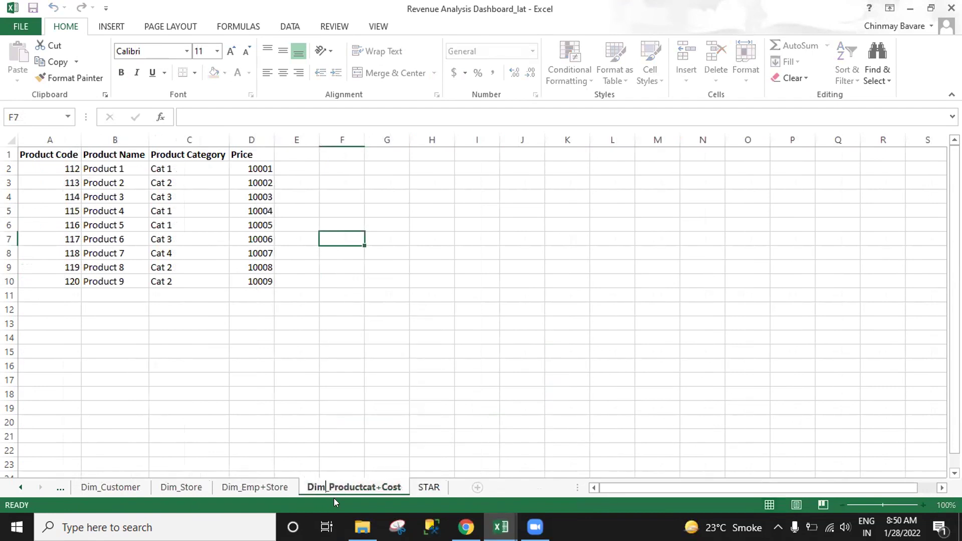
left_click(382, 435)
Check the Mobile No column in Dim_Customer, and select the first customer mobile number in the Txn_Daily_Sales_all stores med sheet.
left_click(106, 488)
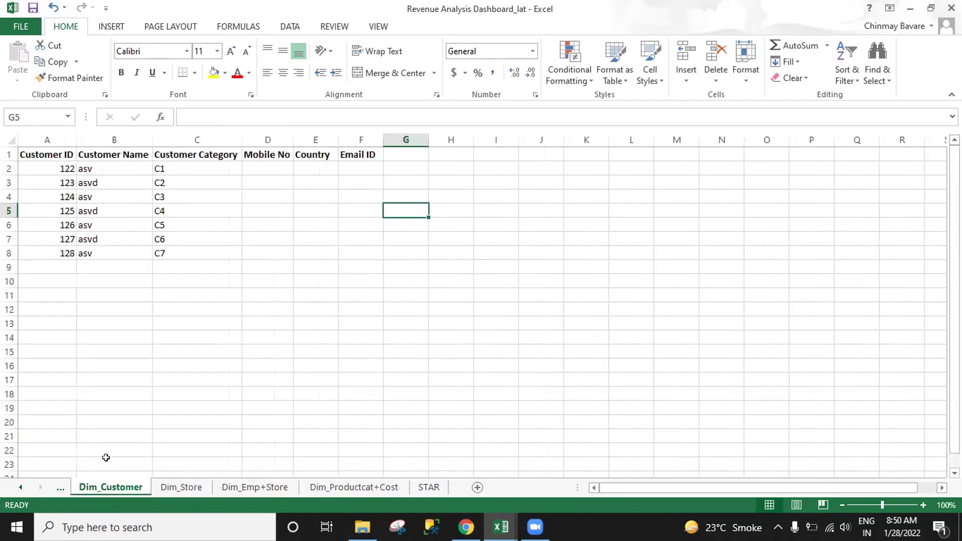
left_click(20, 486)
left_click(20, 486)
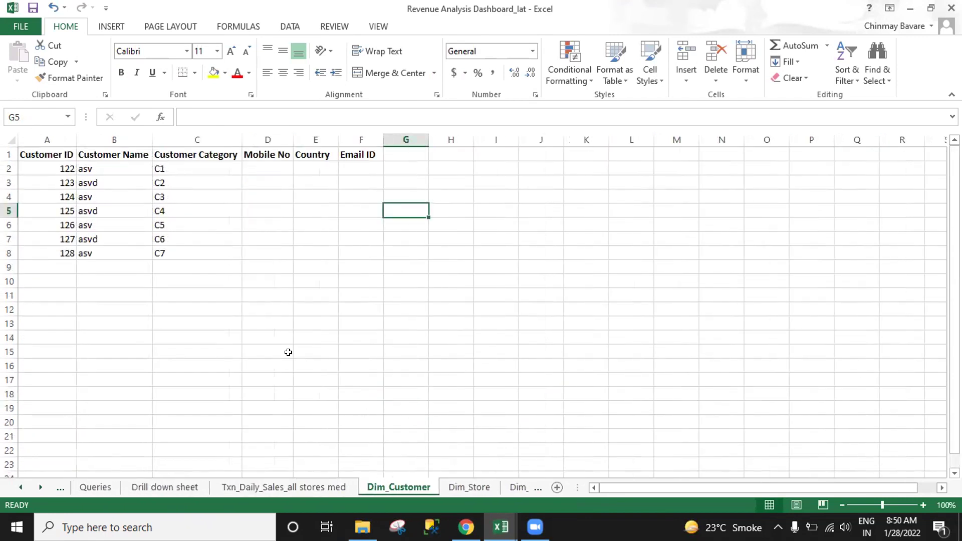
left_click(255, 169)
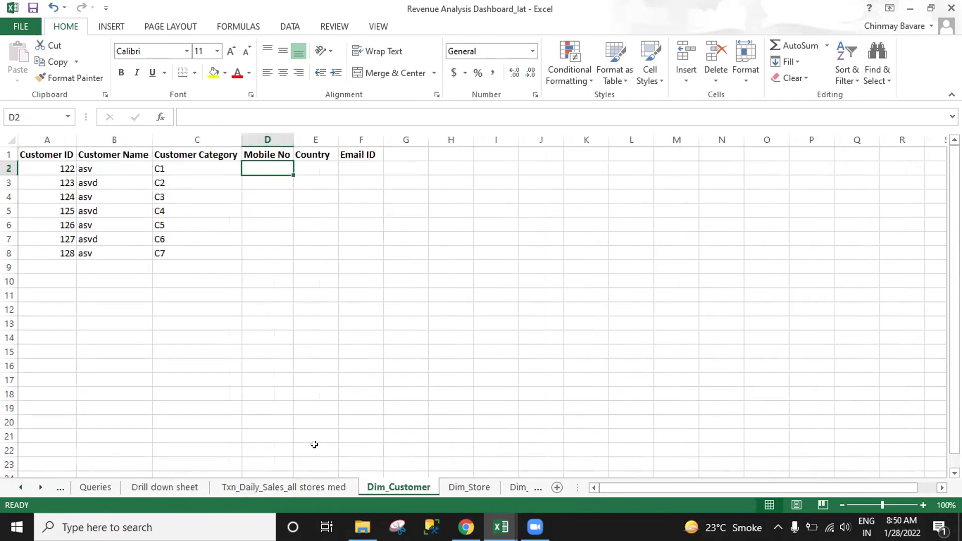
left_click(283, 487)
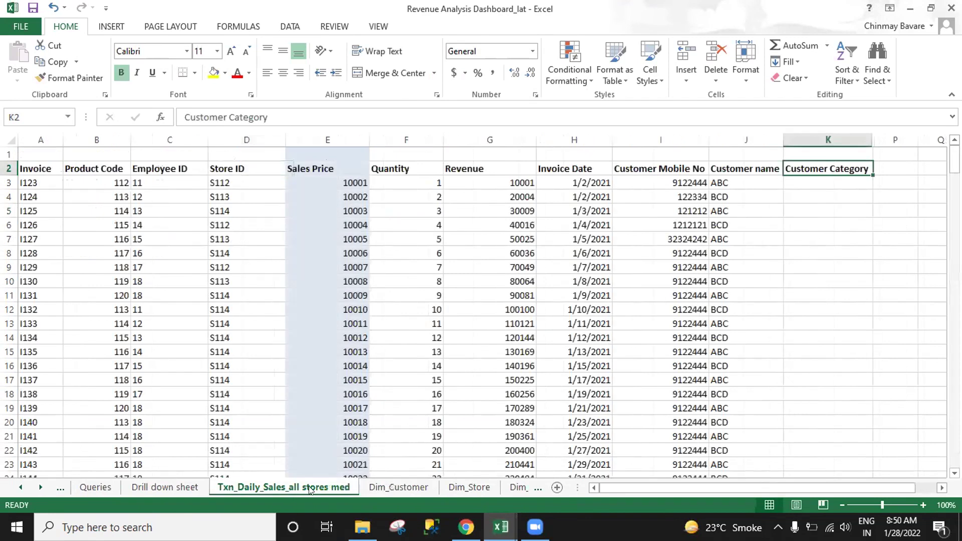
left_click(683, 186)
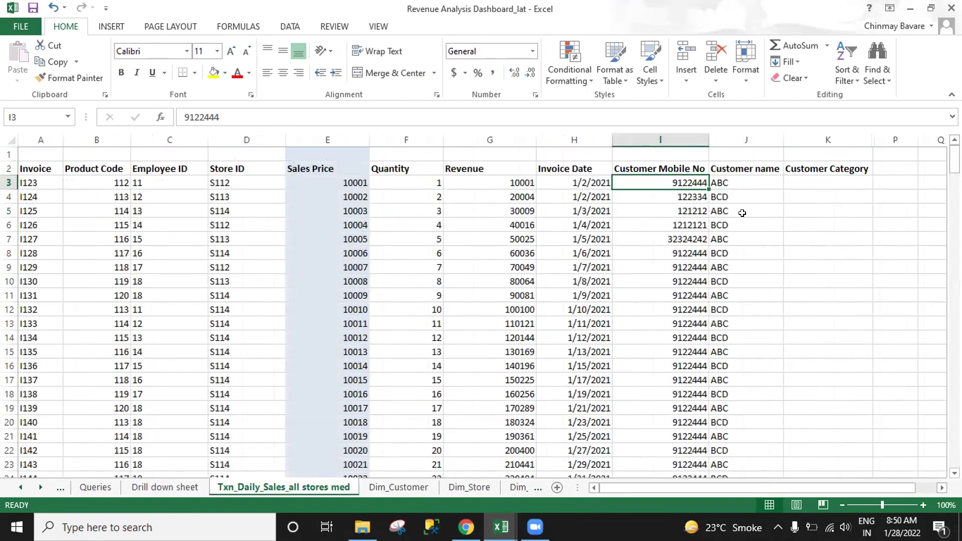
Copy the customer mobile numbers and names from I3:J13 of the daily sales sheet to J2 of the Dim_Customer sheet.
left_click(716, 322, "shift")
key("ctrl+c")
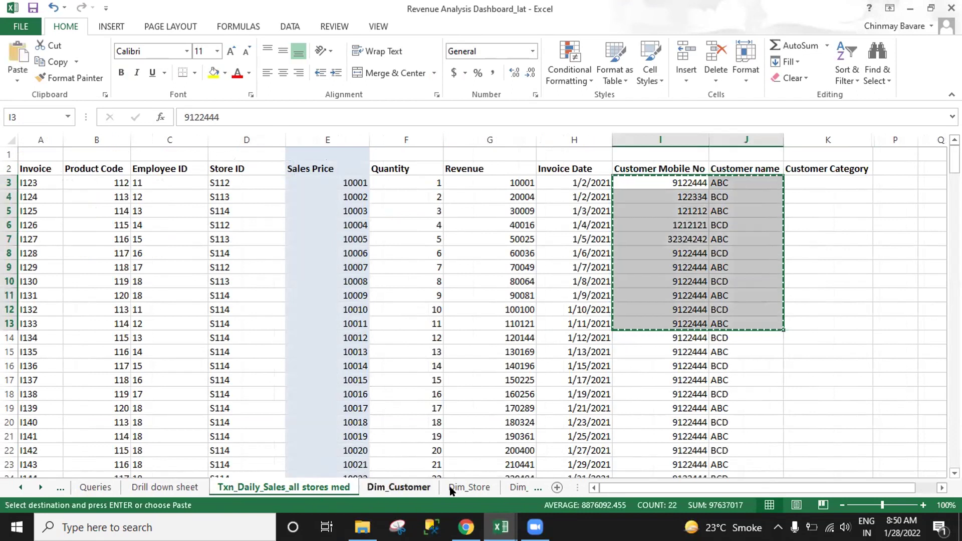
key("ctrl+Page_Down")
left_click(273, 167)
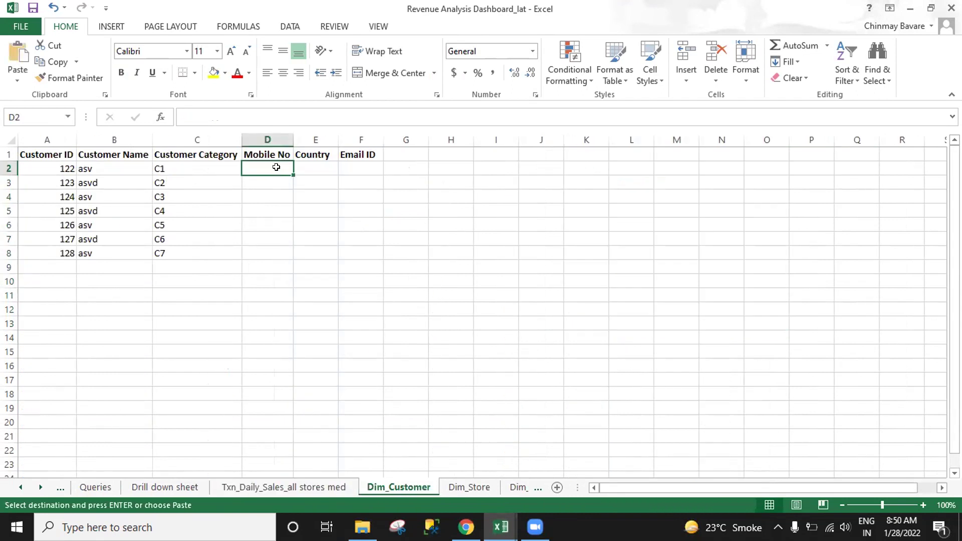
left_click(554, 170)
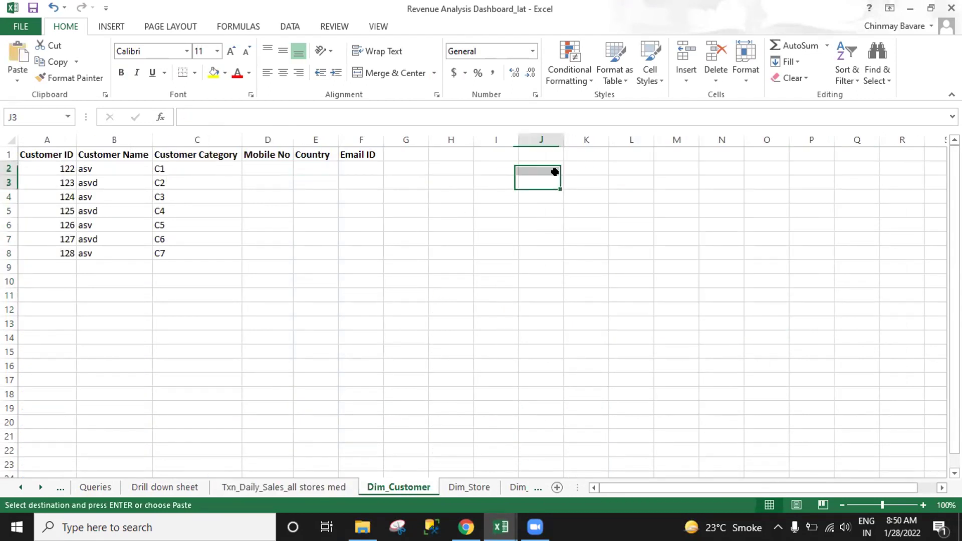
key("ctrl+v")
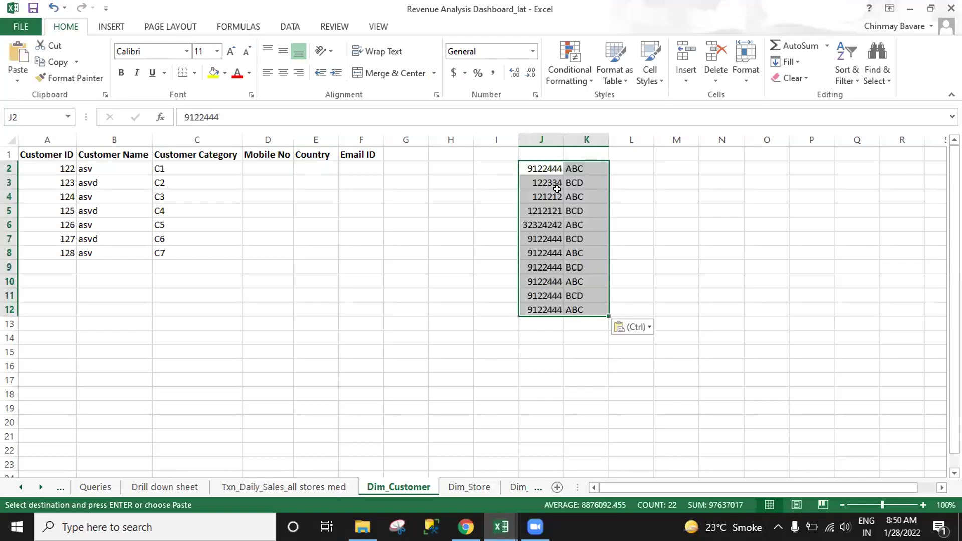
key("ctrl")
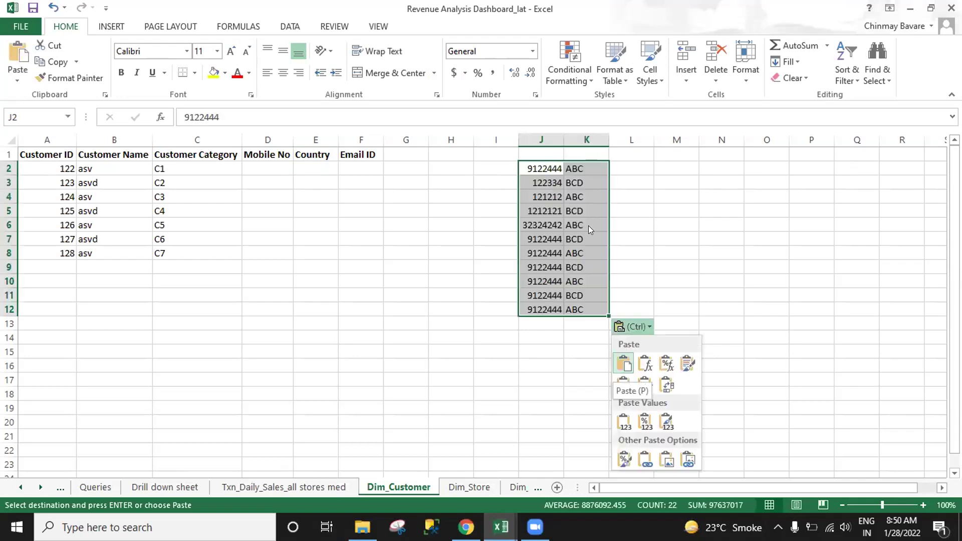
key("Escape")
Move the pasted mobile numbers from J2:J12 into the Mobile No column, starting at D2.
left_click_drag(539, 163, 545, 307)
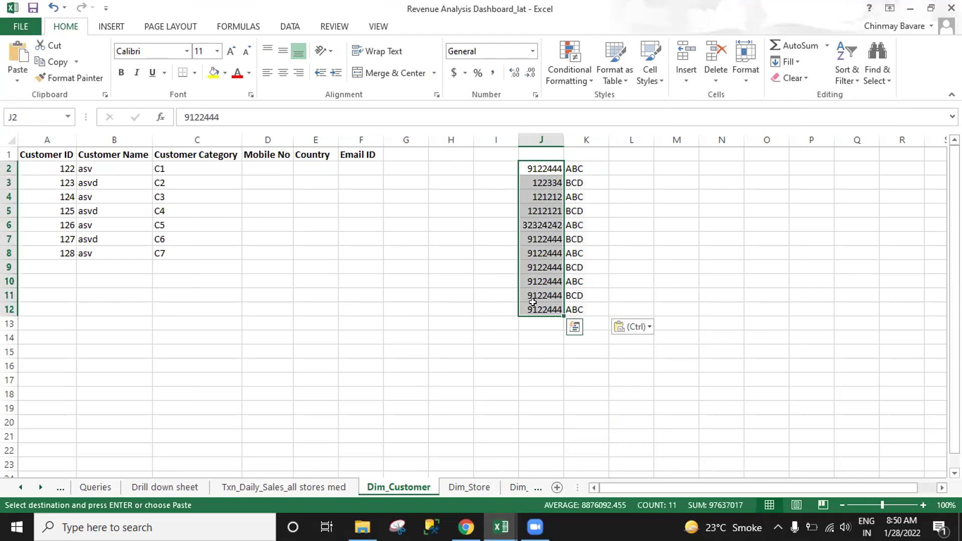
key("ctrl+c")
left_click(269, 169)
key("ctrl+v")
left_click(496, 225)
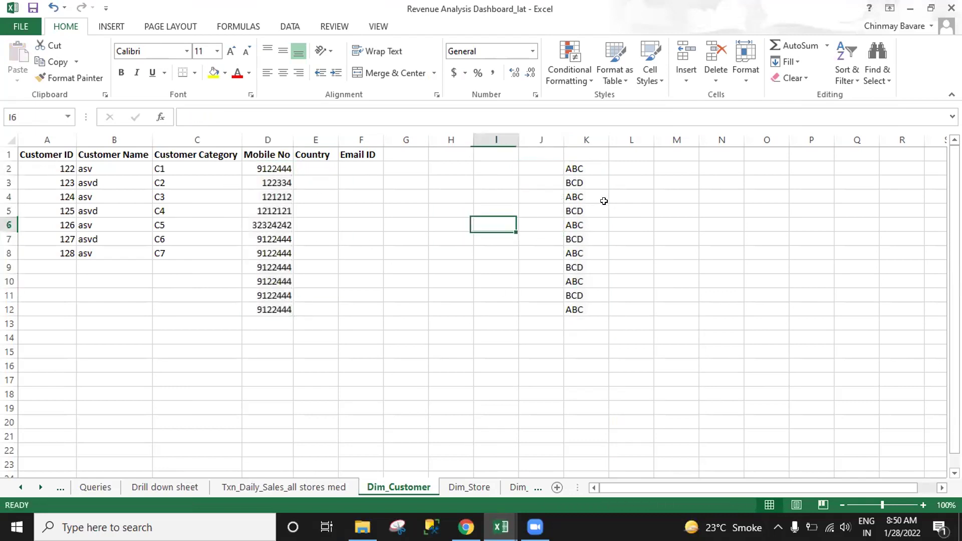
Clear the leftover customer names in K2:K12 and the surplus mobile numbers in D9:D12.
left_click(573, 163)
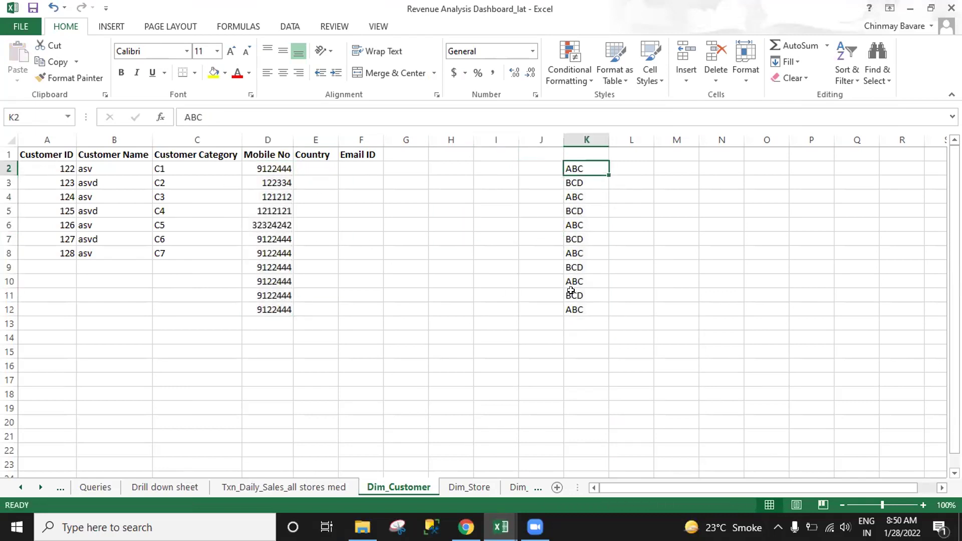
key("ctrl+shift+Down")
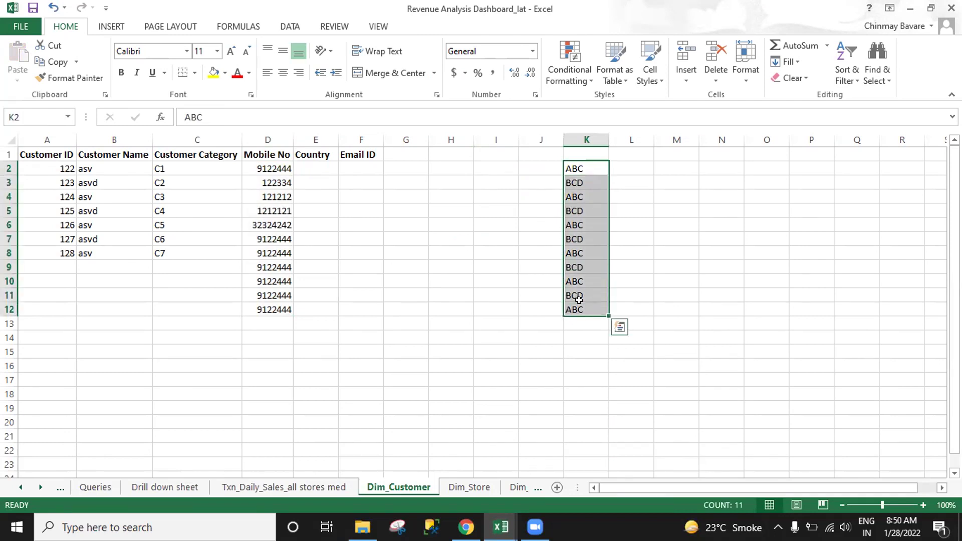
key("Delete")
left_click_drag(262, 266, 258, 303)
key("Delete")
Enter Greece, Russia and UK in cells E2 to E4 of the Country column.
key("Right")
key("Up")
key("Up")
key("Up")
key("Up")
key("Up")
key("Up")
key("Up")
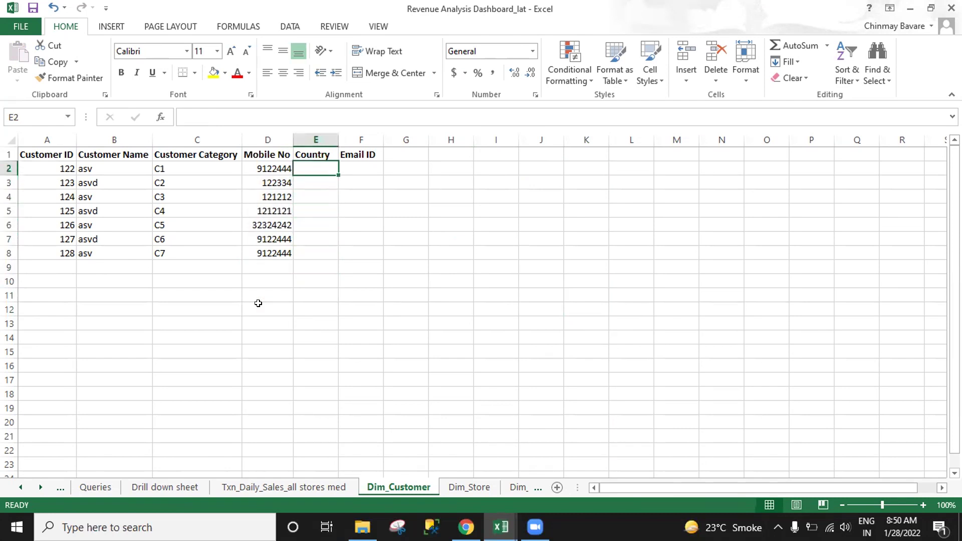
type("Greece")
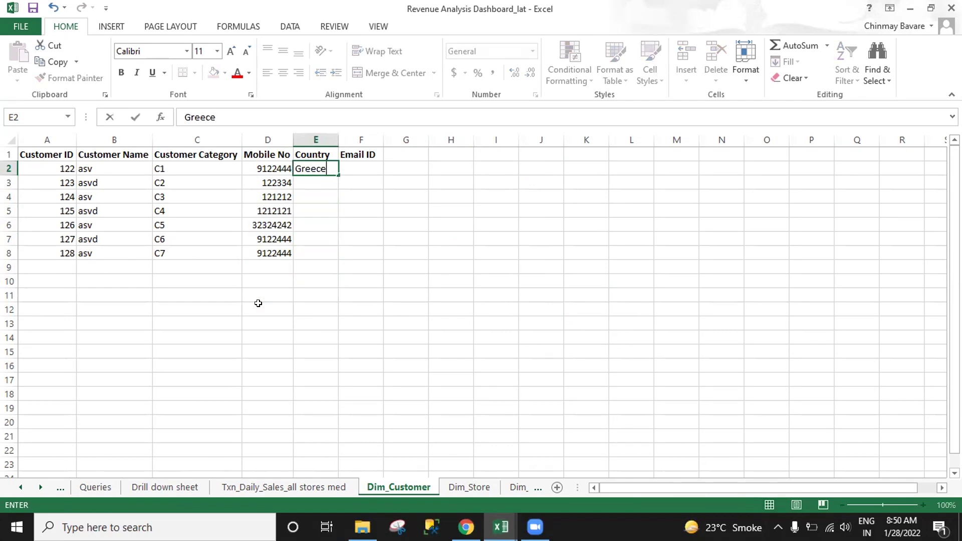
key("Return")
type("Russia")
key("Return")
type("UK")
key("Return")
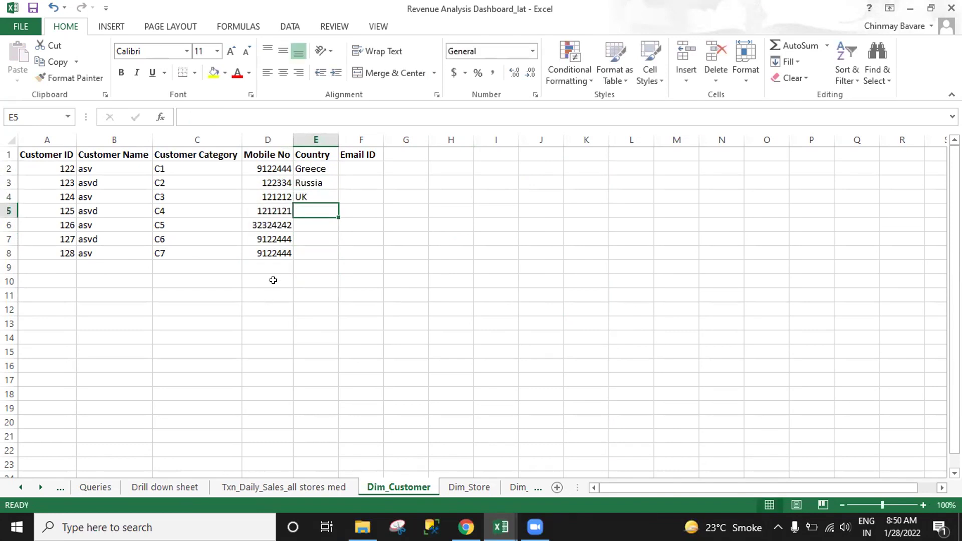
Enter Australia in E5 and fill the four-country pattern down the Country column to E8.
type("Austrai")
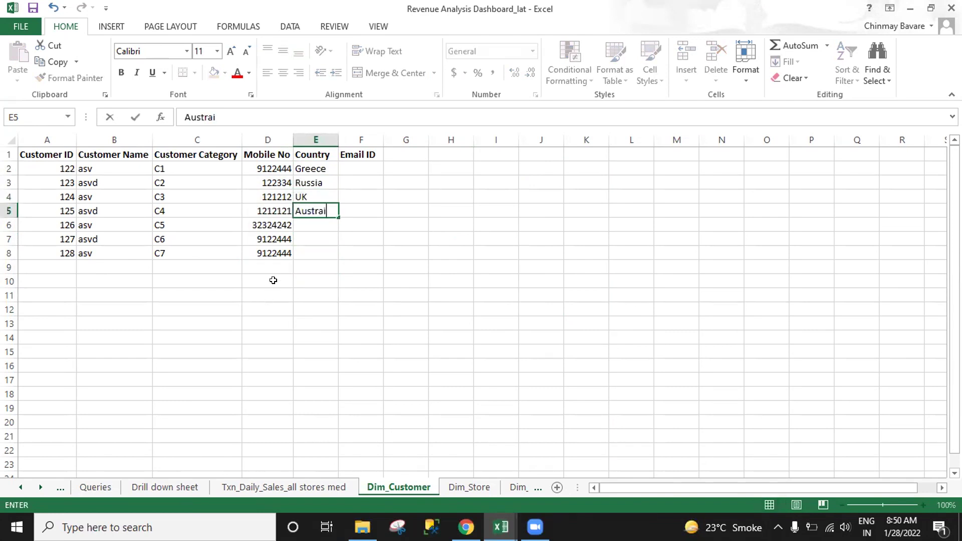
key("BackSpace")
key("BackSpace")
key("BackSpace")
type("lia")
key("Return")
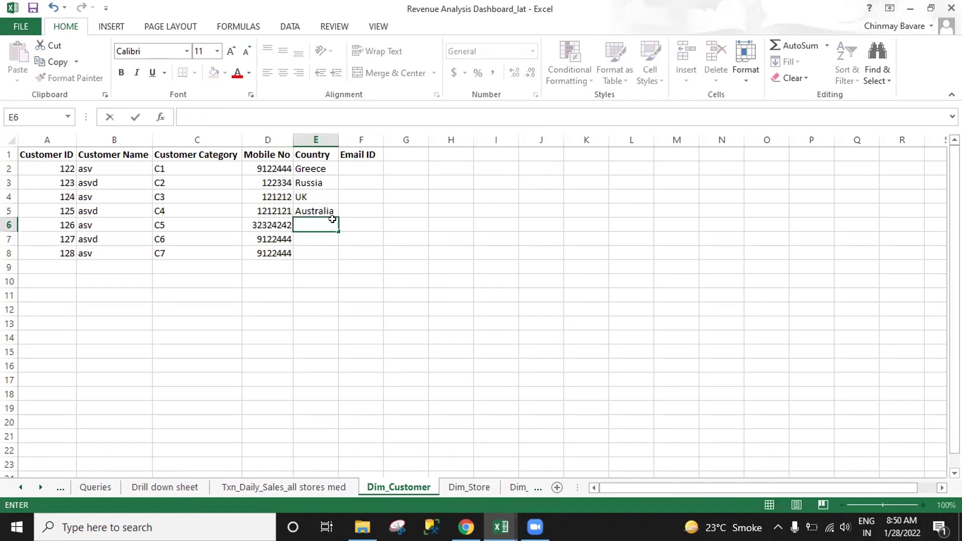
left_click_drag(322, 168, 321, 254)
left_click(360, 225)
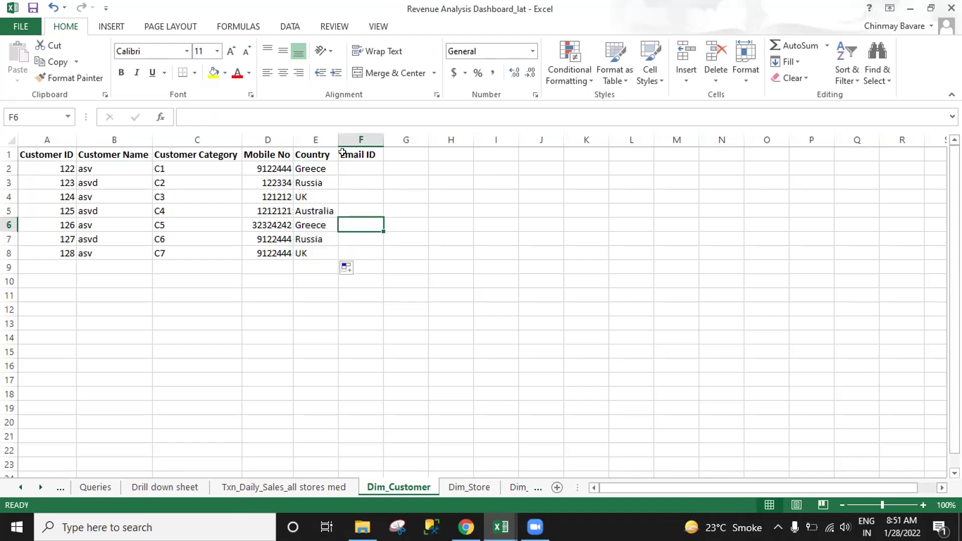
left_click(89, 169)
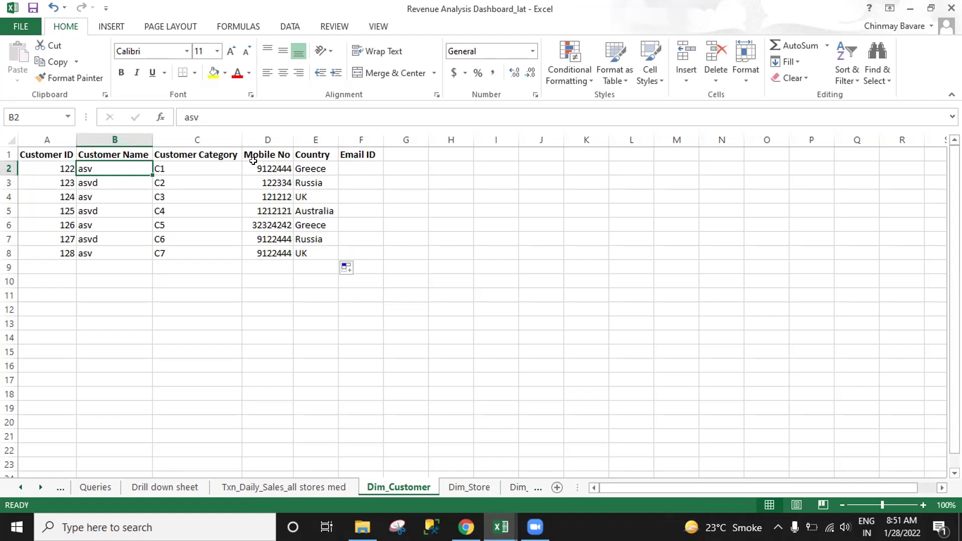
left_click_drag(192, 118, 160, 121)
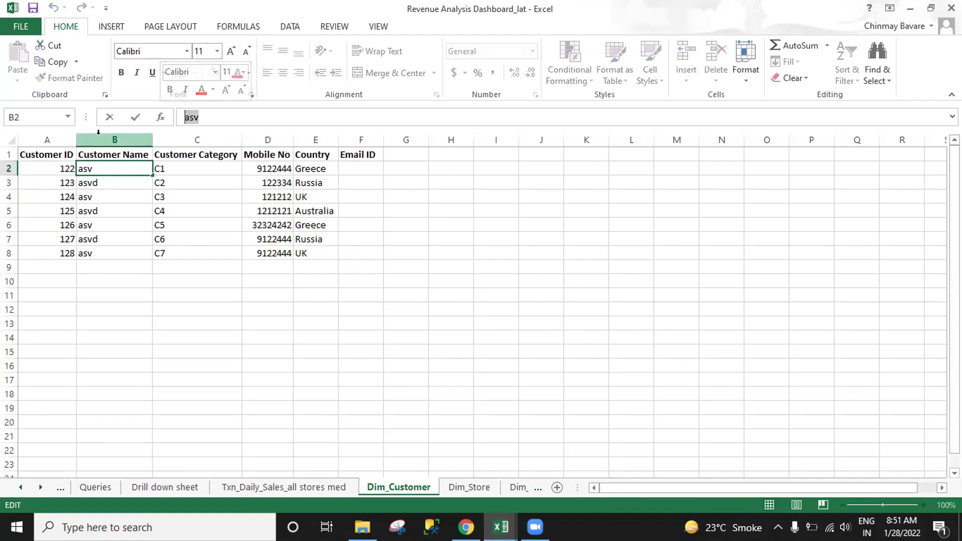
left_click(105, 151)
left_click(187, 117)
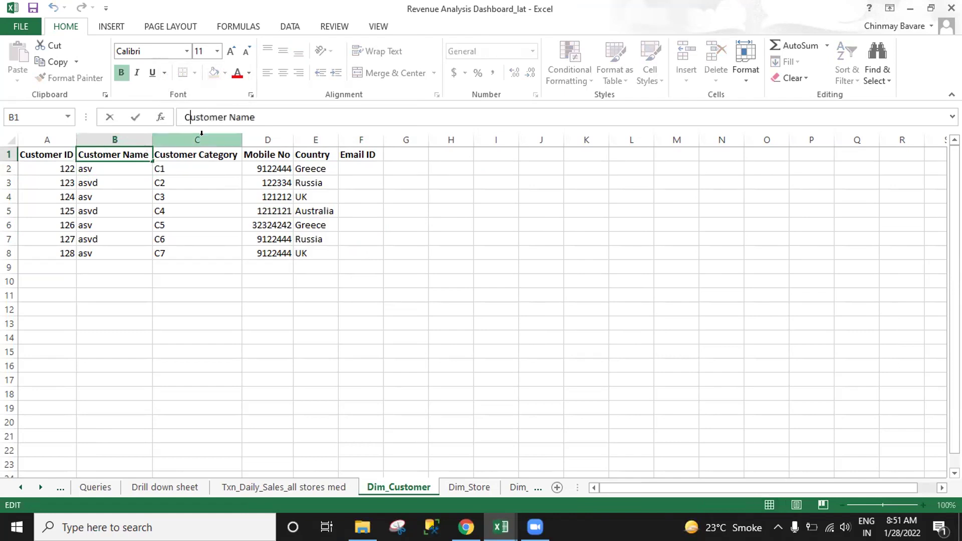
type("Dim_")
key("BackSpace")
key("BackSpace")
key("BackSpace")
key("BackSpace")
Rename the Dim_Customer sheet as Dim_Customers.
left_click(411, 490)
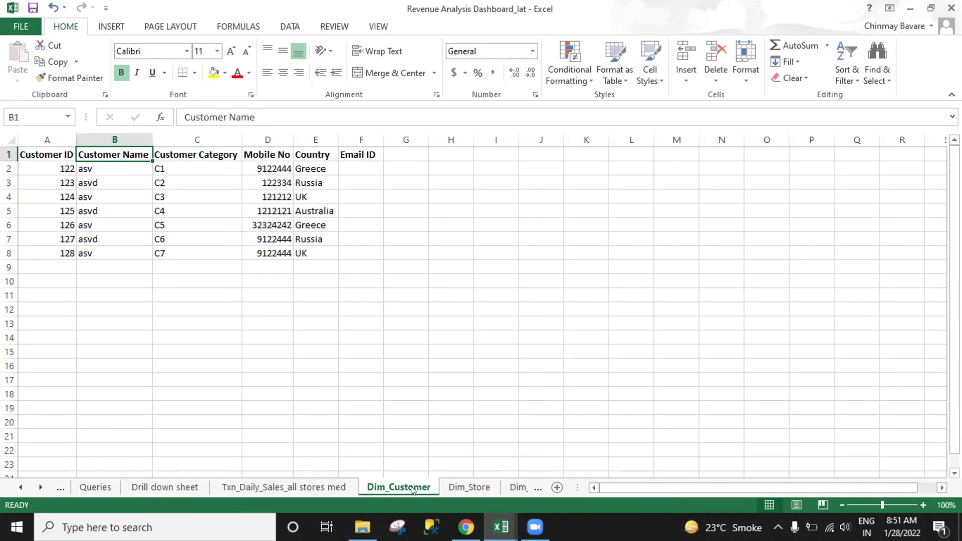
right_click(411, 489)
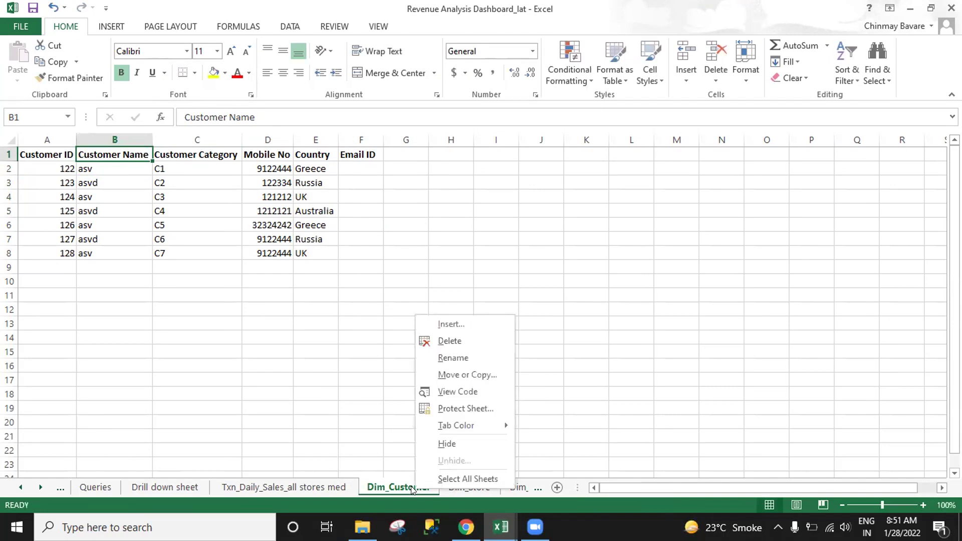
left_click(447, 356)
key("Right")
type("s")
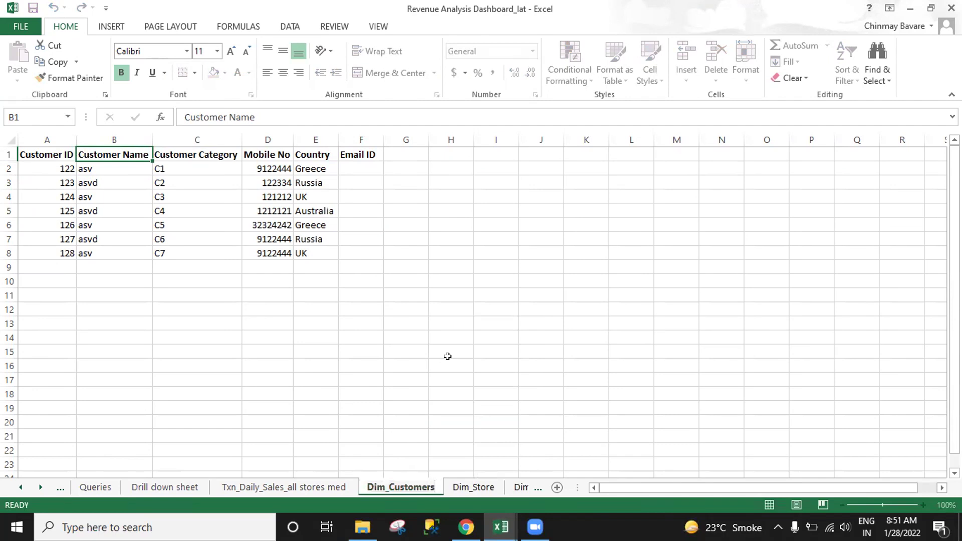
left_click(413, 280)
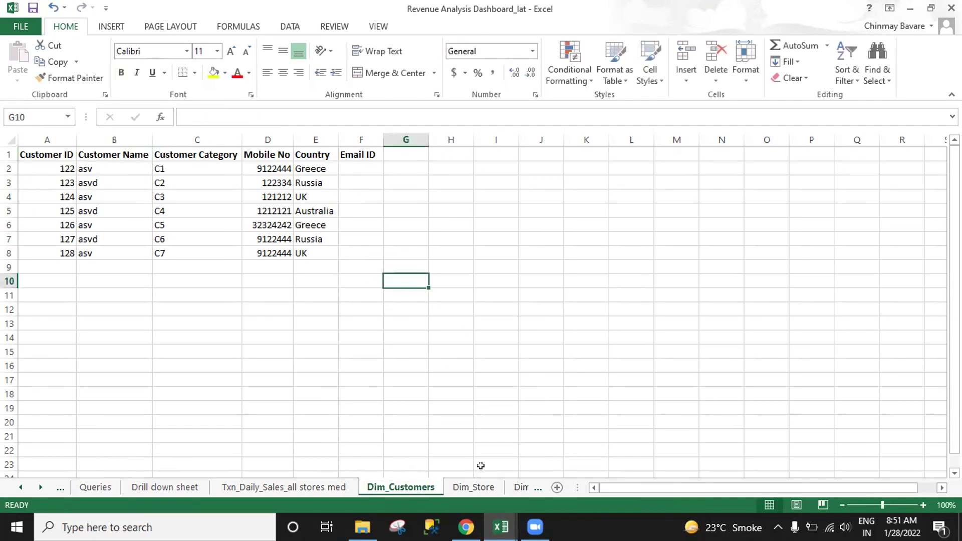
Rename the Dim_Store sheet as Dim_Stores.
right_click(468, 488)
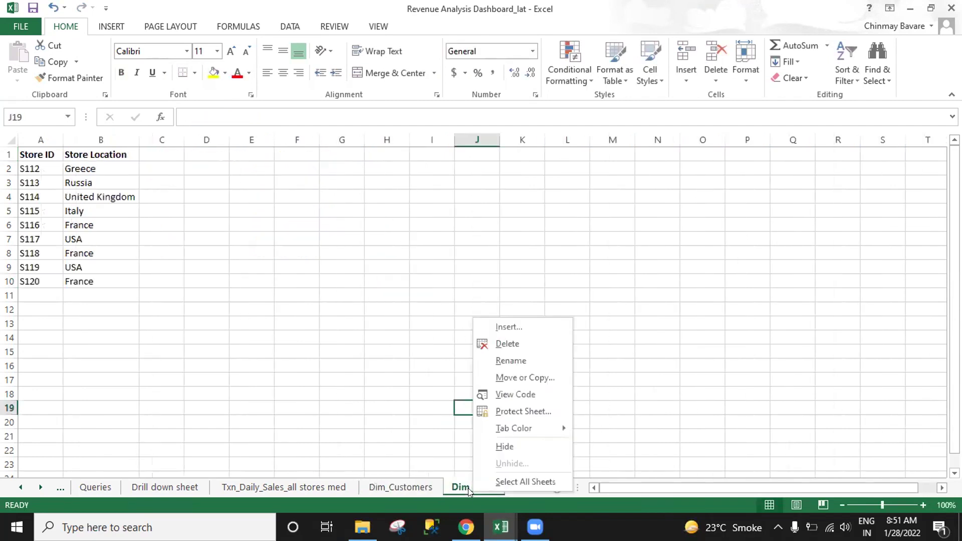
left_click(501, 361)
key("Right")
type("s")
key("Return")
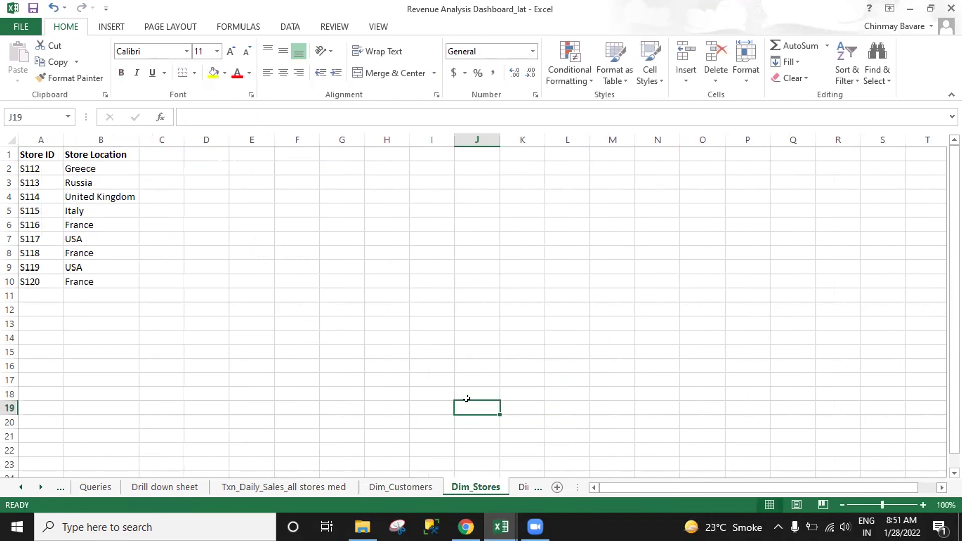
Rename the Dim_Productcat+Cost sheet as Dim_Products.
left_click(522, 487)
left_click(496, 487)
right_click(384, 484)
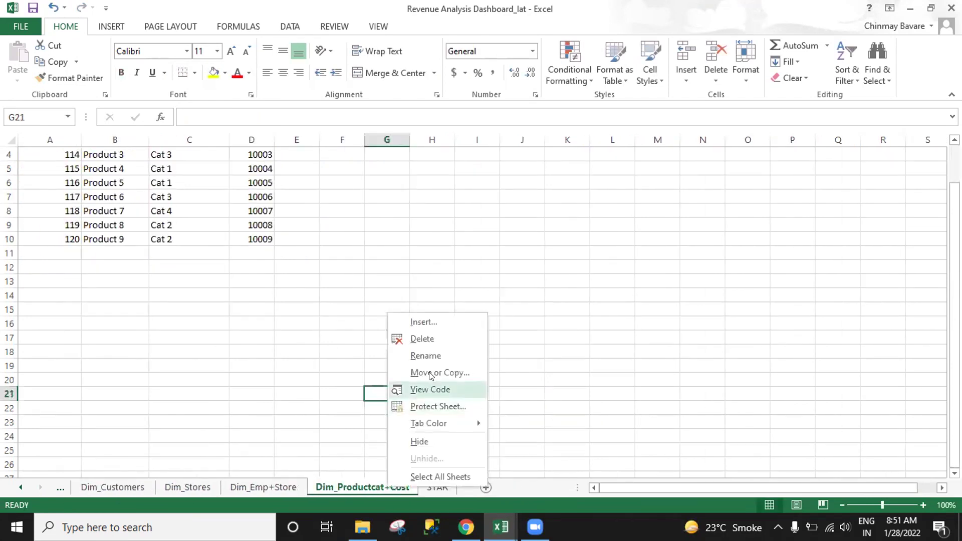
left_click(425, 355)
key("Right")
key("BackSpace")
key("BackSpace")
key("BackSpace")
key("BackSpace")
key("BackSpace")
key("BackSpace")
key("BackSpace")
key("BackSpace")
type("s")
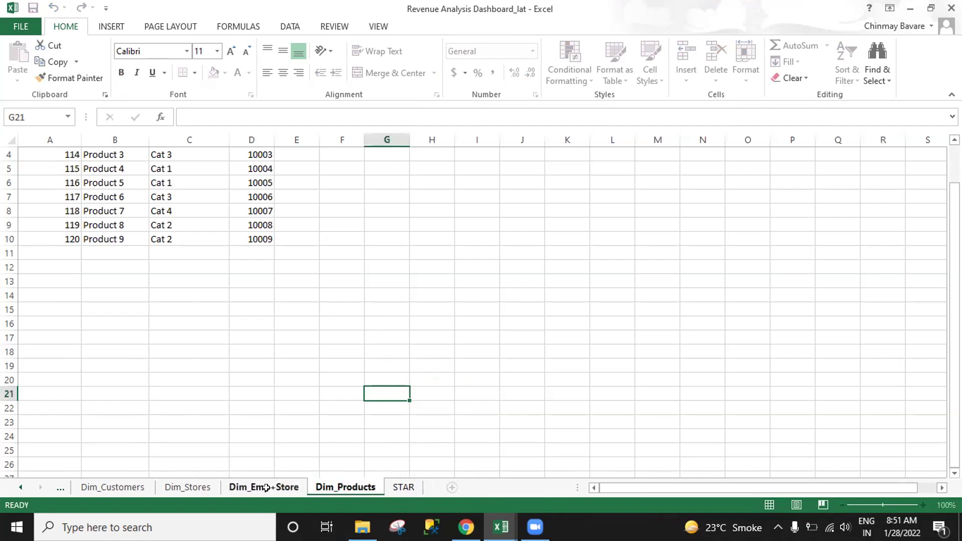
Rename the Dim_Emp+Store sheet as Dim_Employees.
left_click(267, 488)
right_click(272, 490)
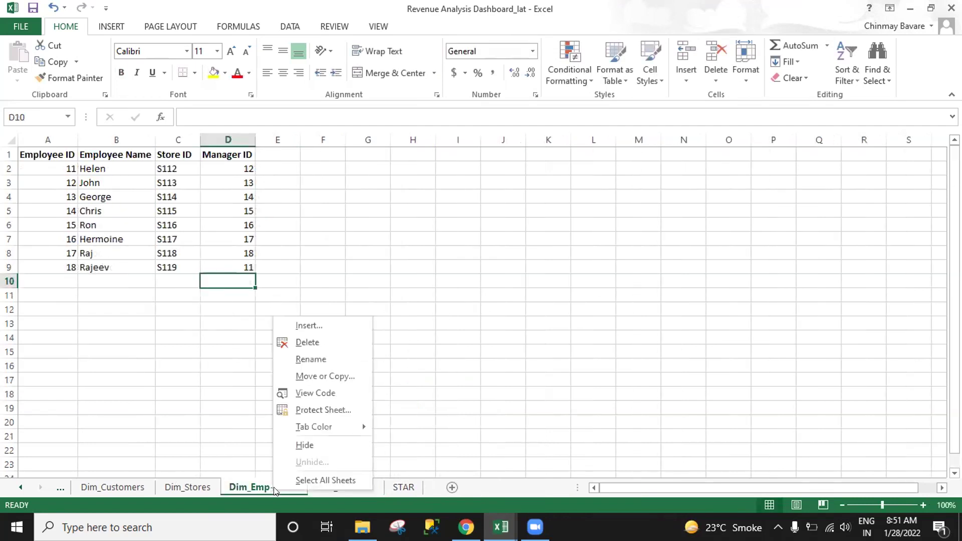
left_click(313, 359)
key("End")
key("BackSpace")
key("BackSpace")
key("BackSpace")
key("BackSpace")
key("BackSpace")
key("BackSpace")
type("loyees")
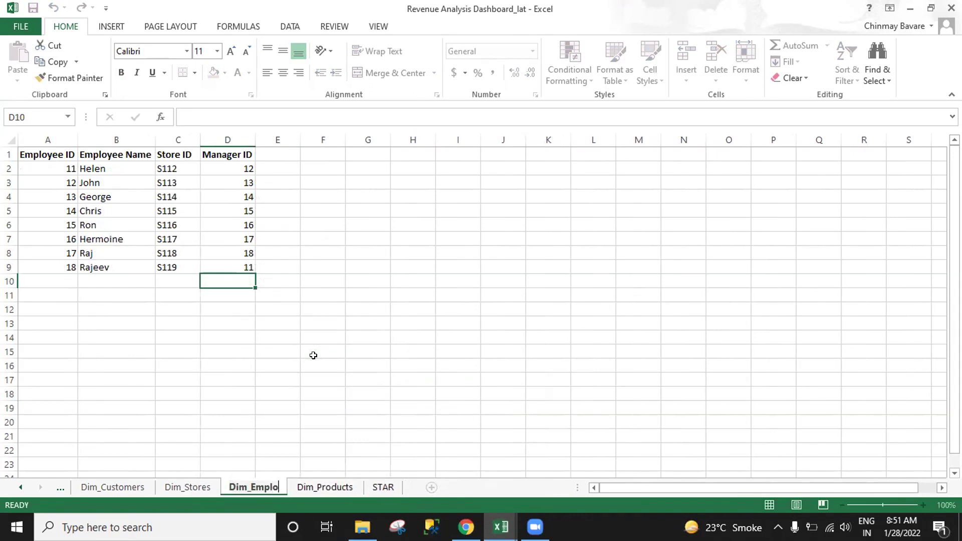
key("Return")
left_click(324, 326)
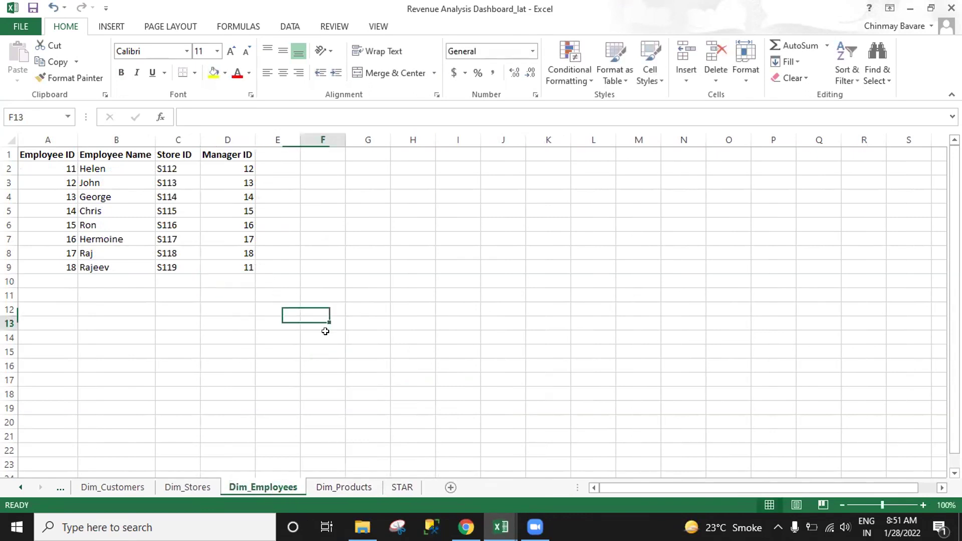
Delete the Customer Mobile No and Customer name columns from the Txn_Daily_Sales_all stores med sheet.
left_click(129, 488)
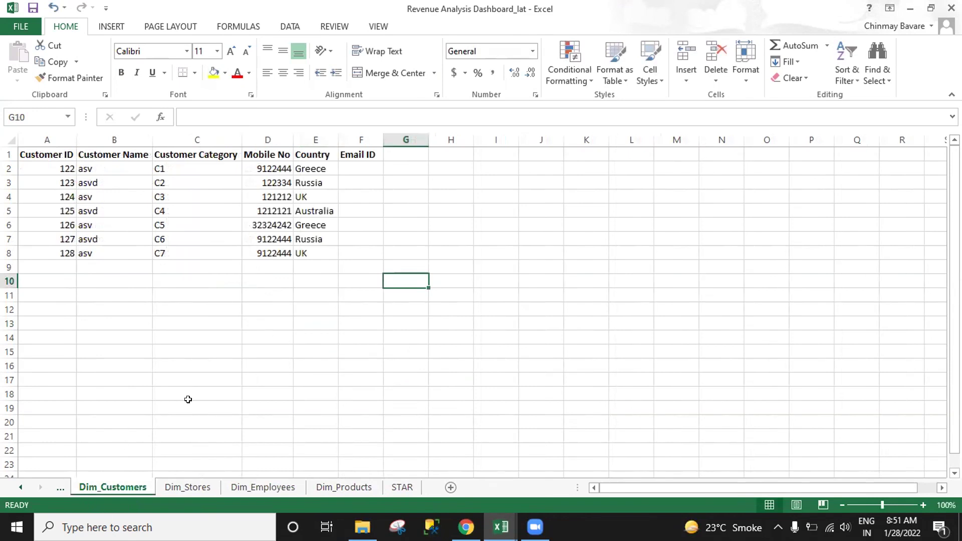
left_click(20, 487)
left_click(20, 487)
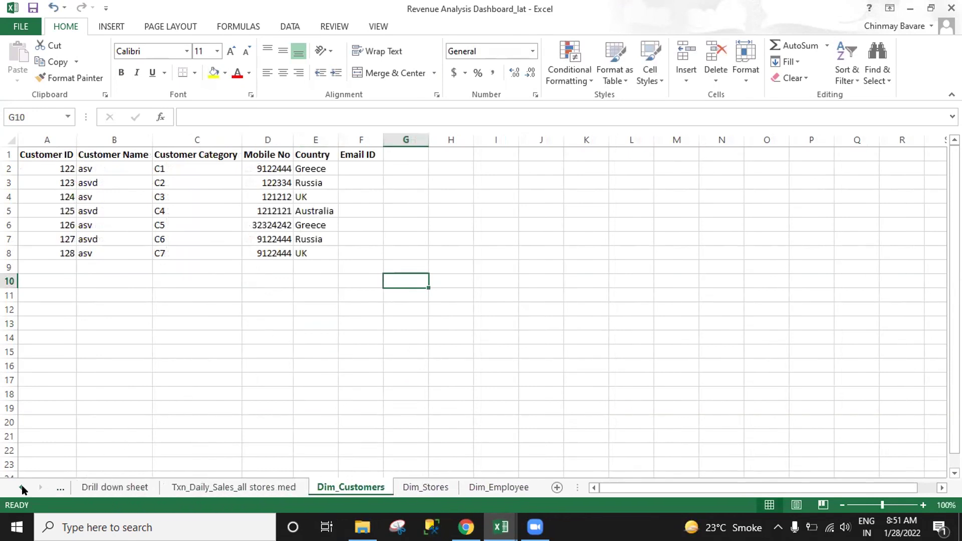
left_click(205, 487)
left_click(444, 352)
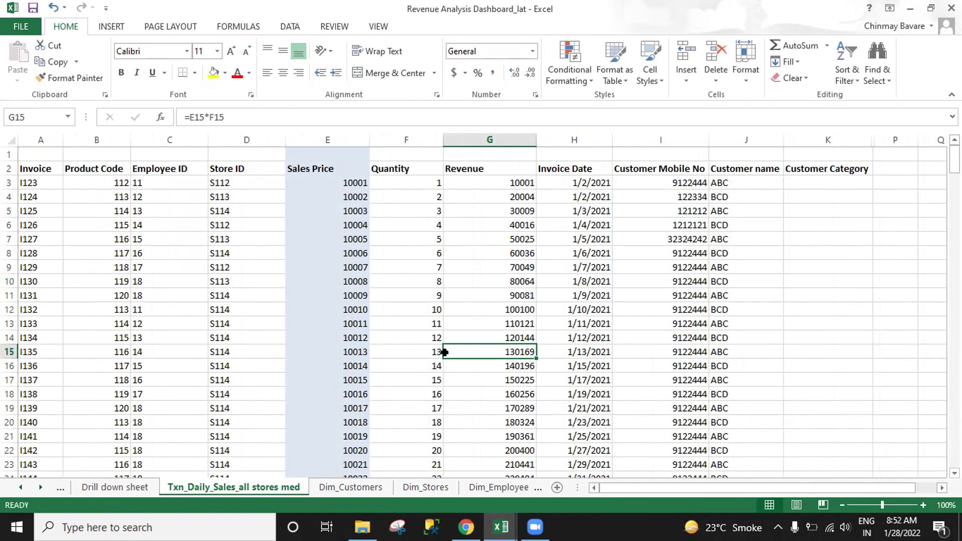
left_click(558, 292)
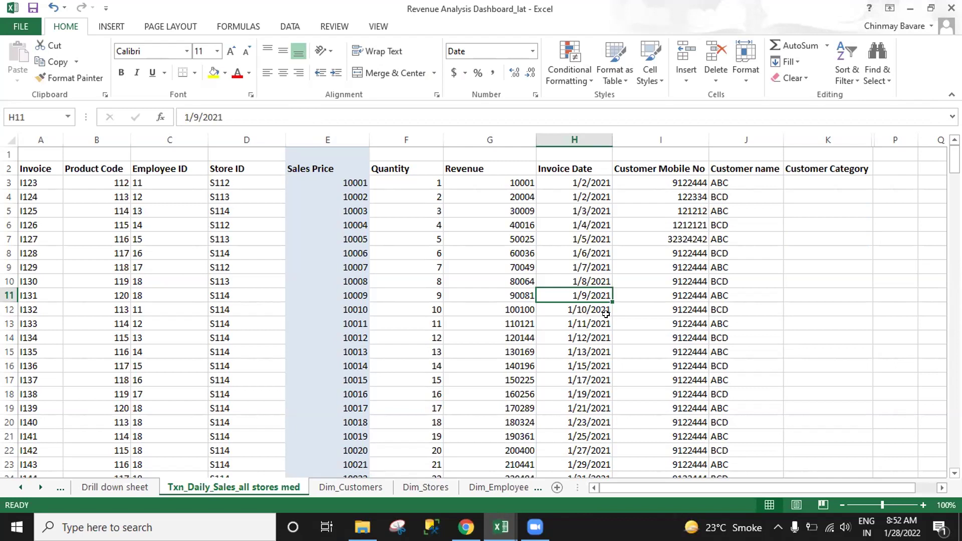
left_click(680, 165)
left_click_drag(683, 143, 771, 145)
right_click(717, 209)
left_click(736, 328)
Change the Customer Category header in the Txn_Daily_Sales_all stores med sheet to Customer ID.
left_click(671, 170)
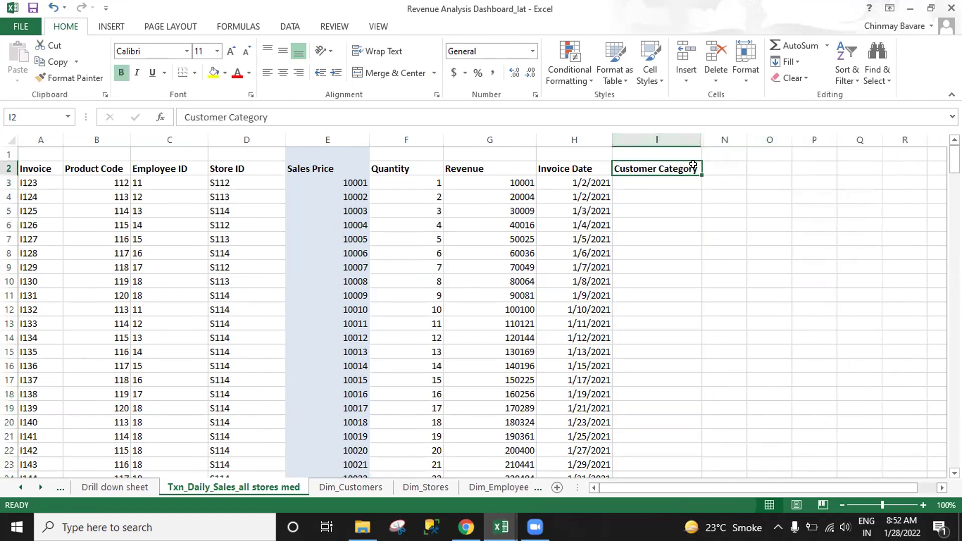
left_click(276, 112)
double_click(275, 112)
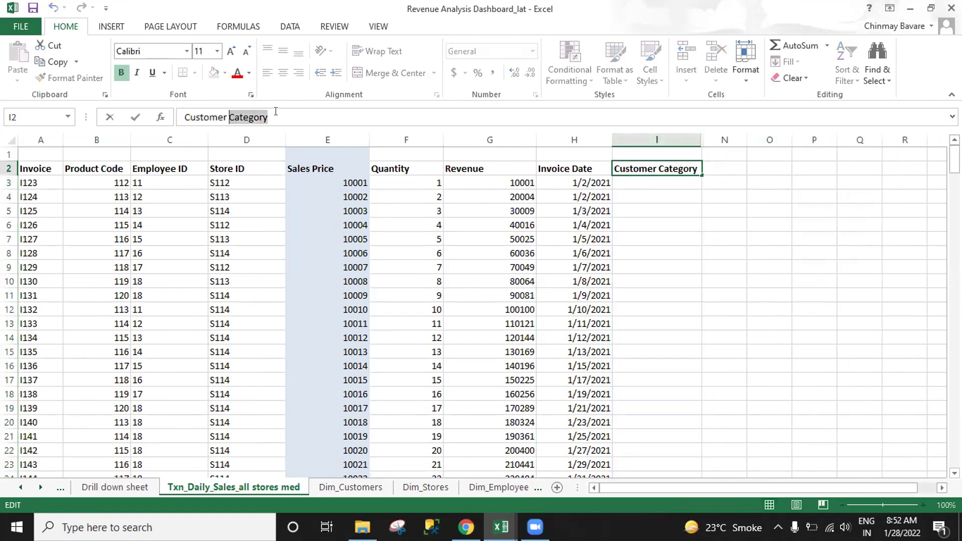
type("ID")
key("Return")
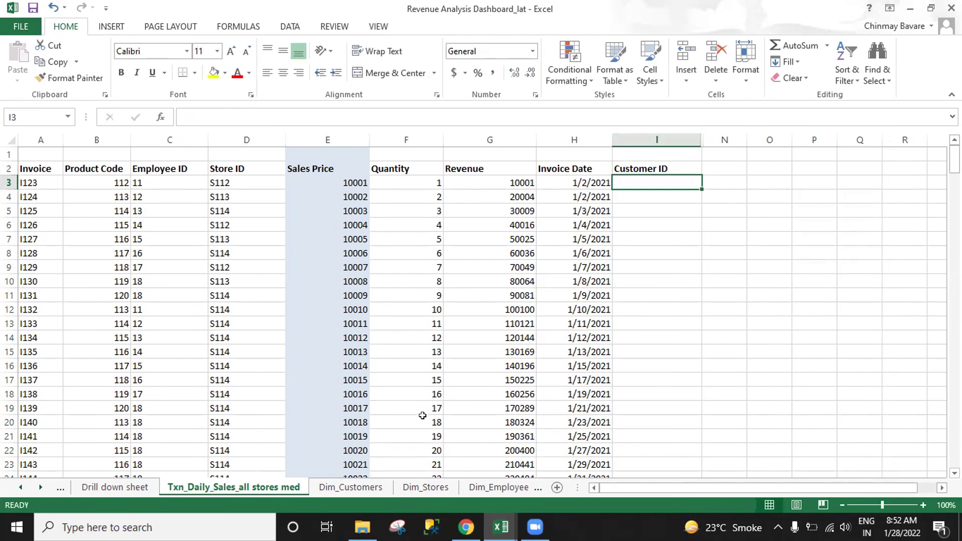
Copy the customer IDs in A2:A8 of the Dim_Customers sheet.
left_click(488, 486)
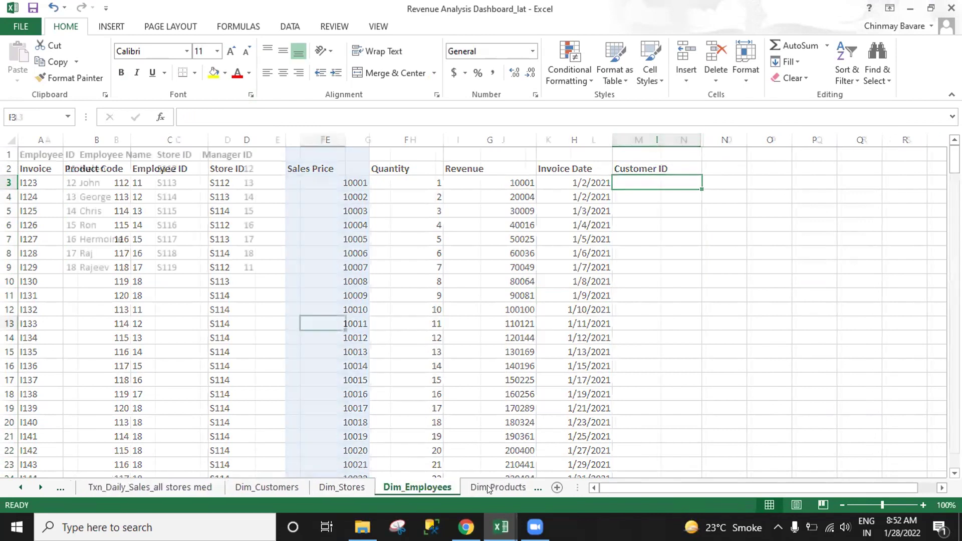
left_click(474, 488)
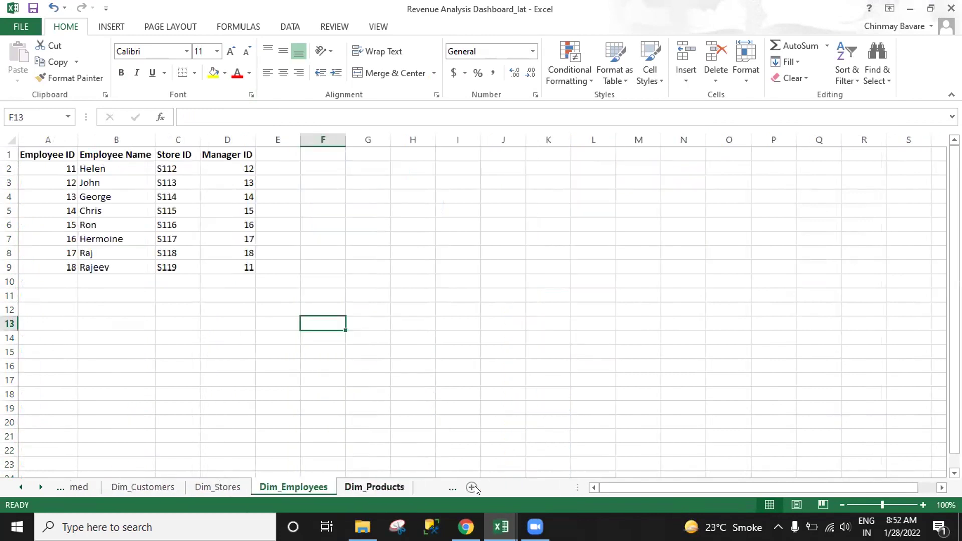
left_click(374, 486)
left_click(116, 488)
left_click(53, 167)
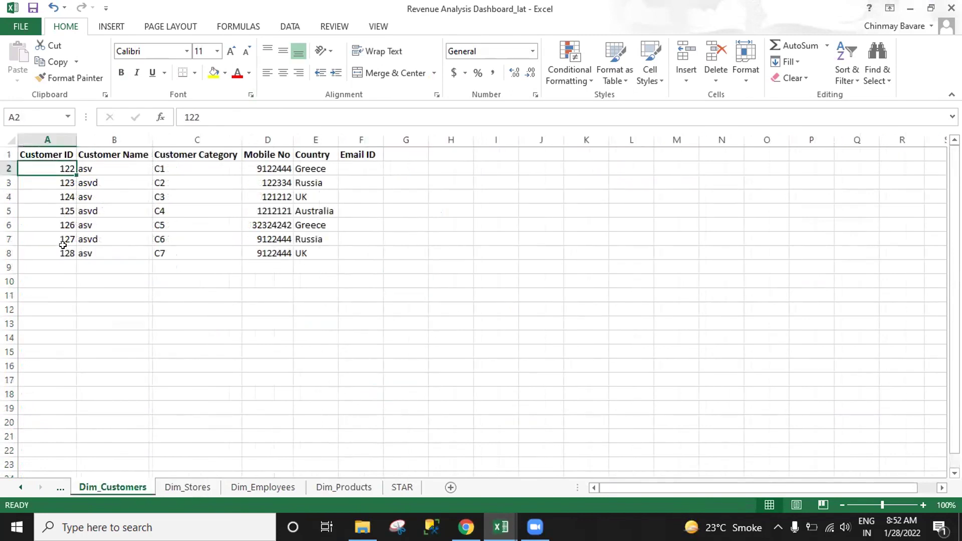
left_click(62, 252, "shift")
key("ctrl+c")
Paste the copied IDs into the Customer ID column of the Txn_Daily_Sales_all stores med sheet, starting at I3.
left_click(19, 487)
left_click(19, 488)
left_click(233, 488)
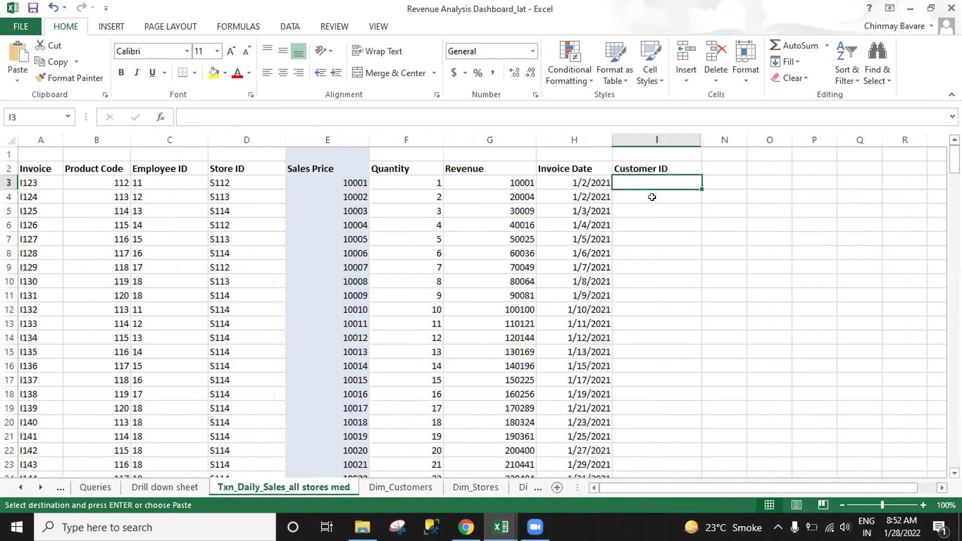
key("ctrl+v")
left_click(679, 265)
left_click(590, 256)
key("Escape")
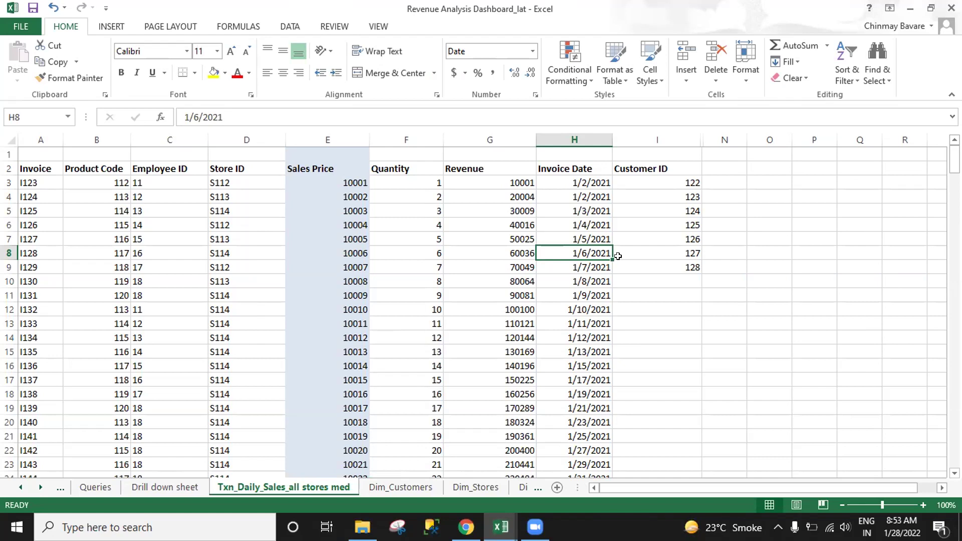
Fill the last pasted customer ID from I9 down the Customer ID column through row 260.
key("Down")
key("ctrl+Down")
key("Right")
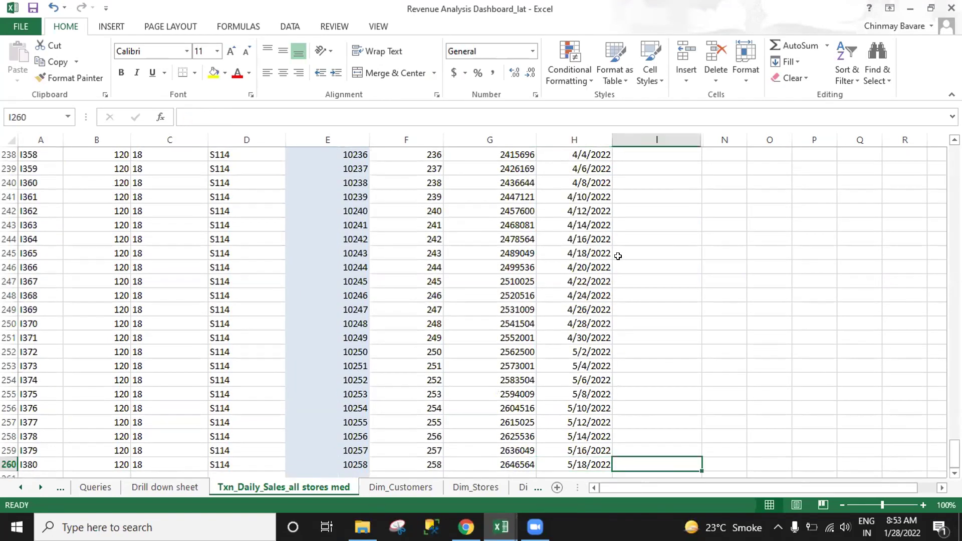
key("ctrl+shift+Up")
key("ctrl+d")
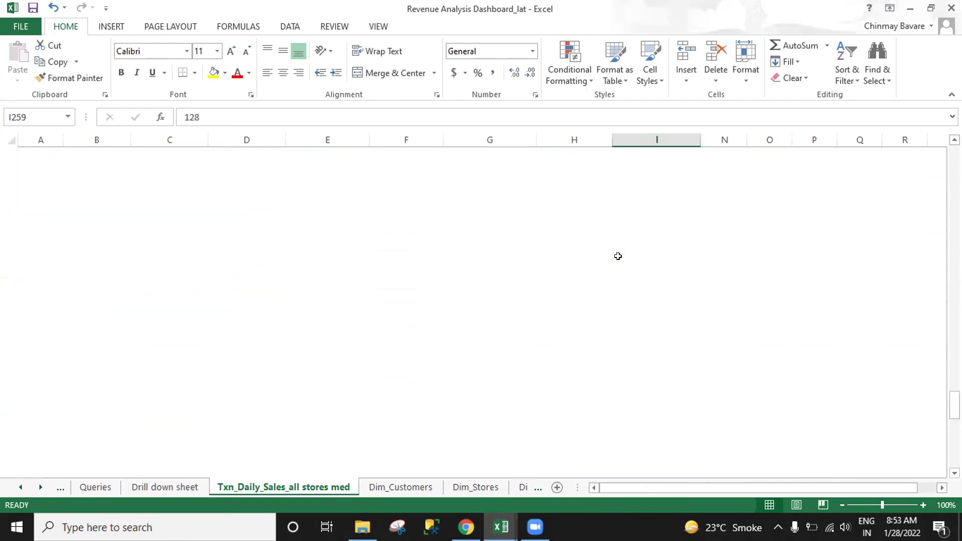
Check the Customer ID values in the first rows of the sales transaction sheet.
key("ctrl+Up")
key("Left")
key("Down")
key("Down")
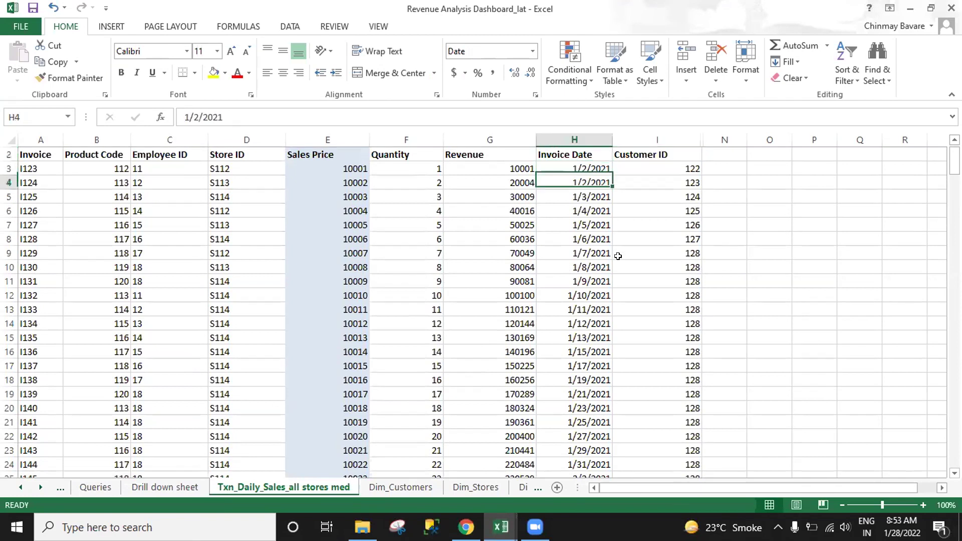
key("Right")
key("Down")
key("Down")
key("Down")
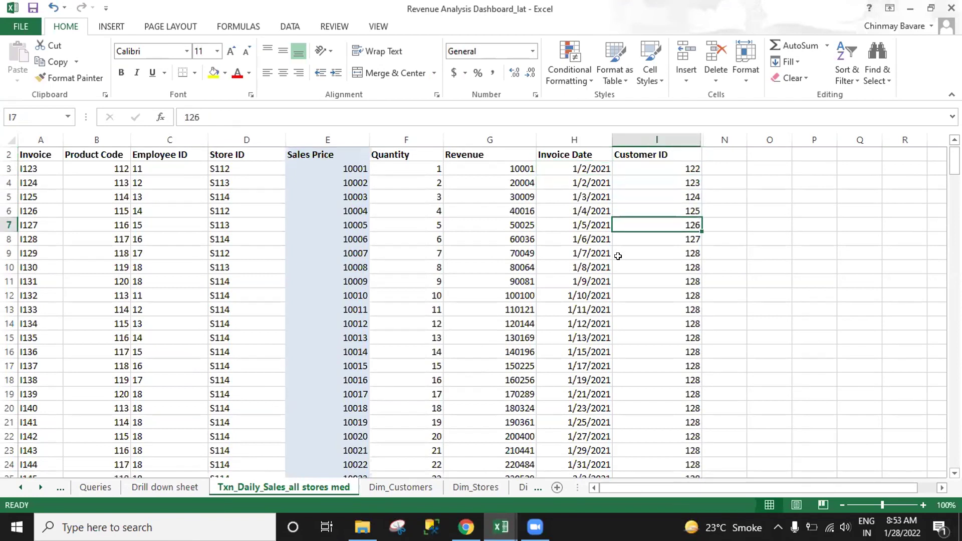
left_click(618, 256)
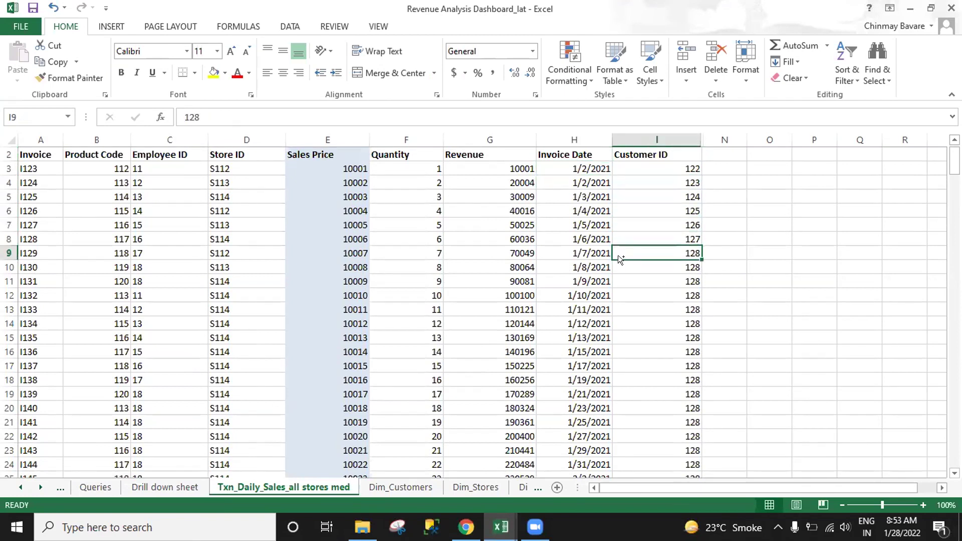
Review the Dashboard sheet's sales charts and employee table, along with the hierarchy on the Drill down sheet.
left_click(20, 487)
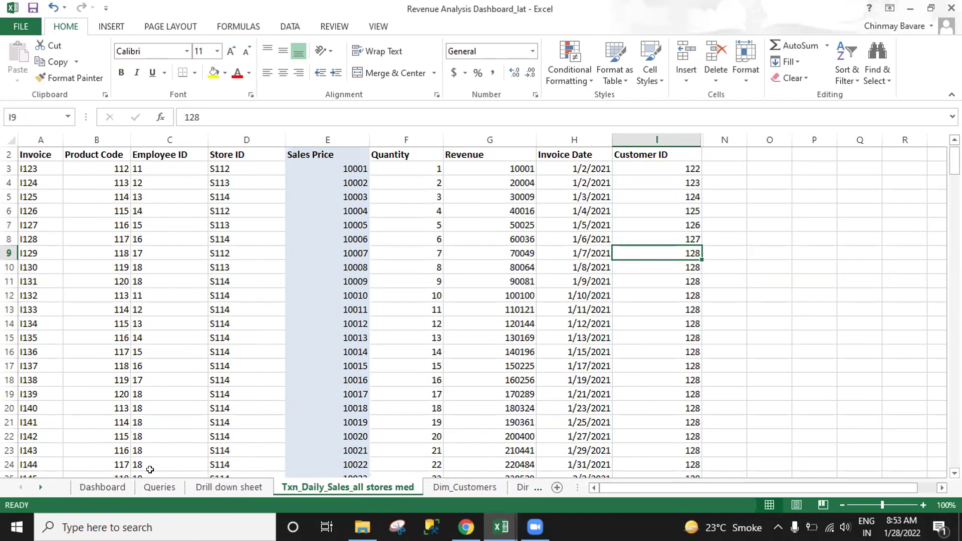
left_click(119, 488)
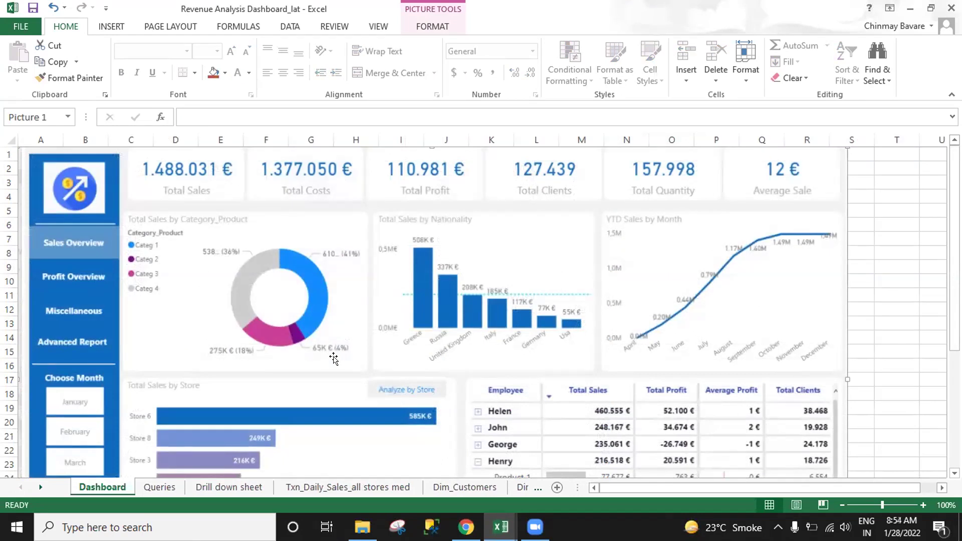
scroll(333, 370, "down", 1)
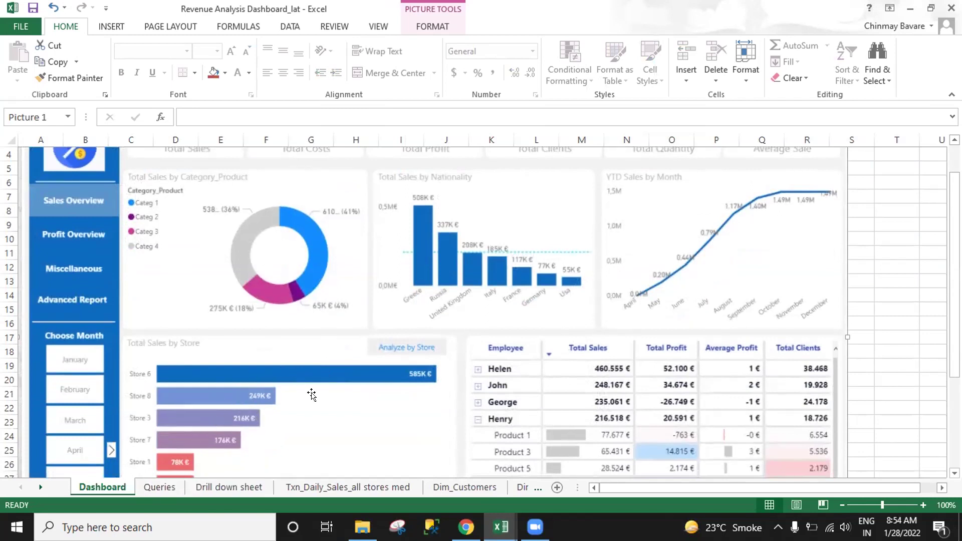
scroll(308, 396, "up", 1)
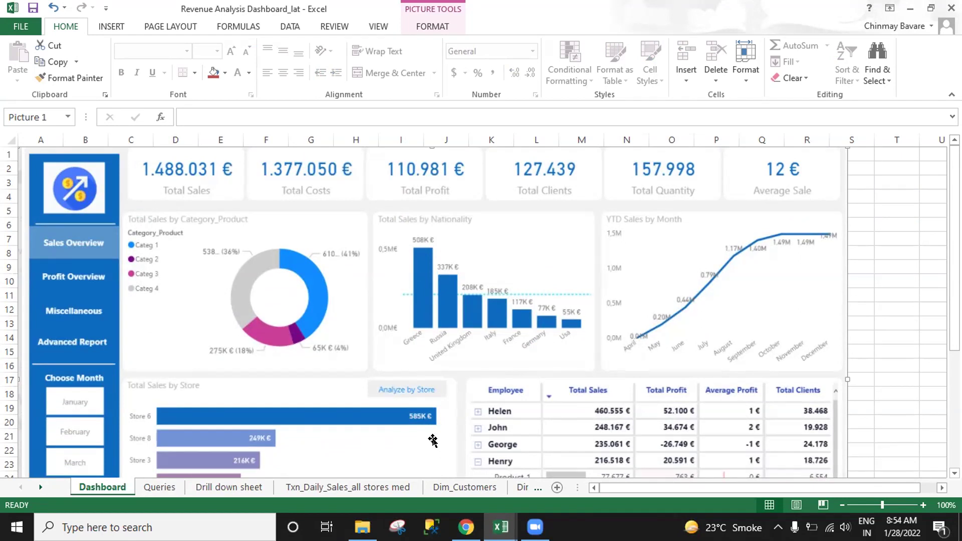
scroll(433, 441, "down", 1)
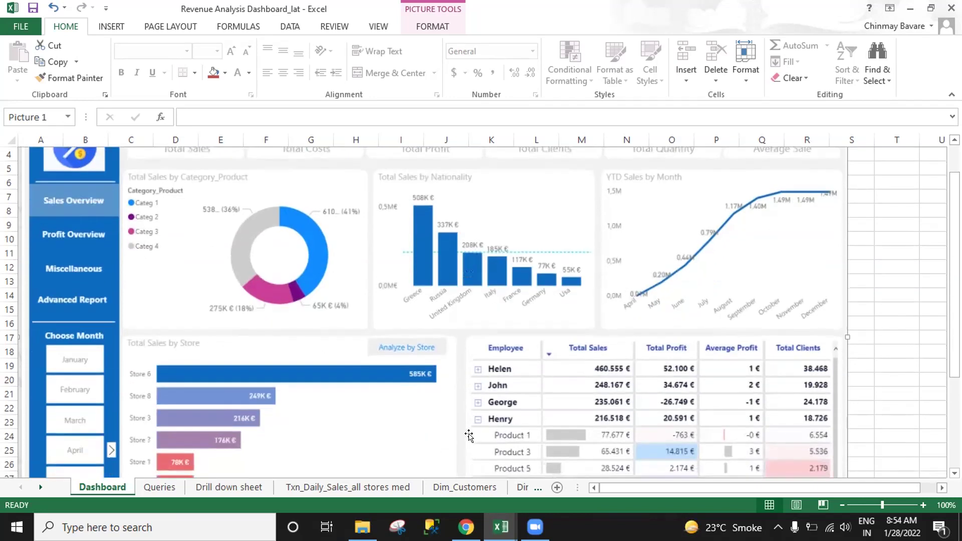
scroll(596, 426, "down", 1)
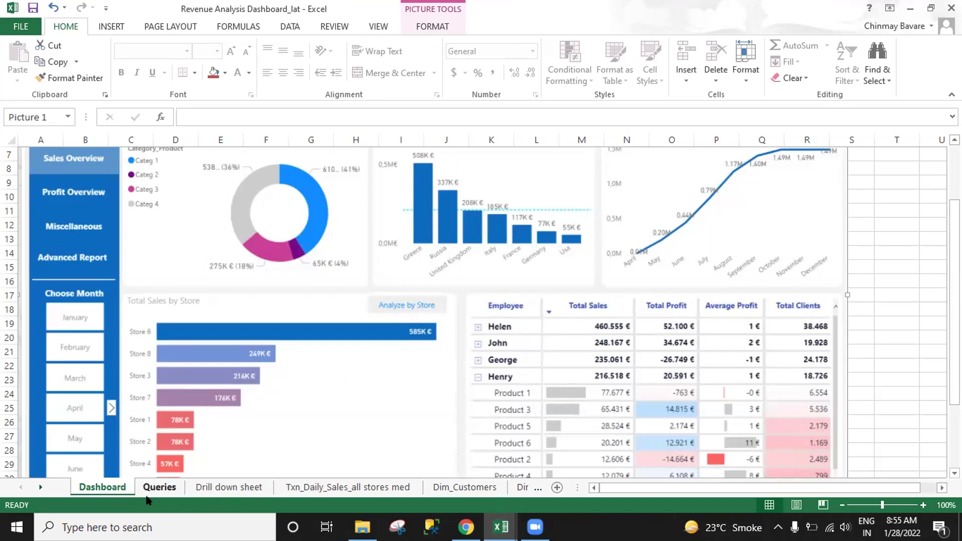
left_click(229, 487)
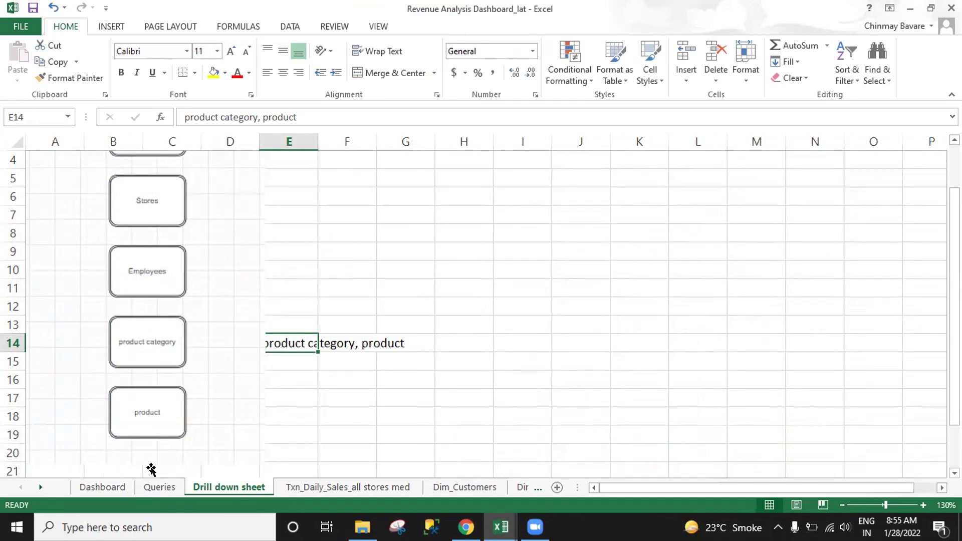
left_click(102, 487)
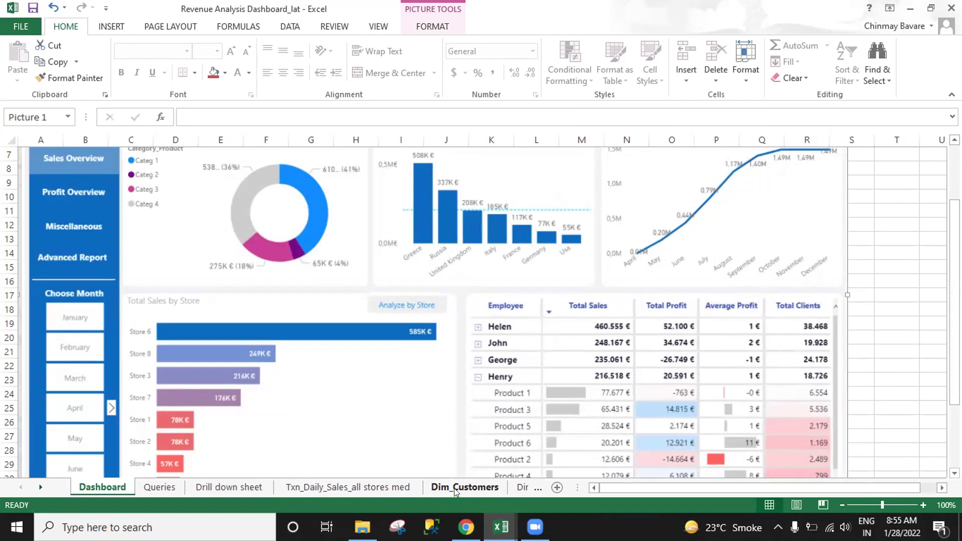
Examine the Dim_Customers sheet and the product, employee and store ID columns of the sales transaction sheet.
left_click(496, 491)
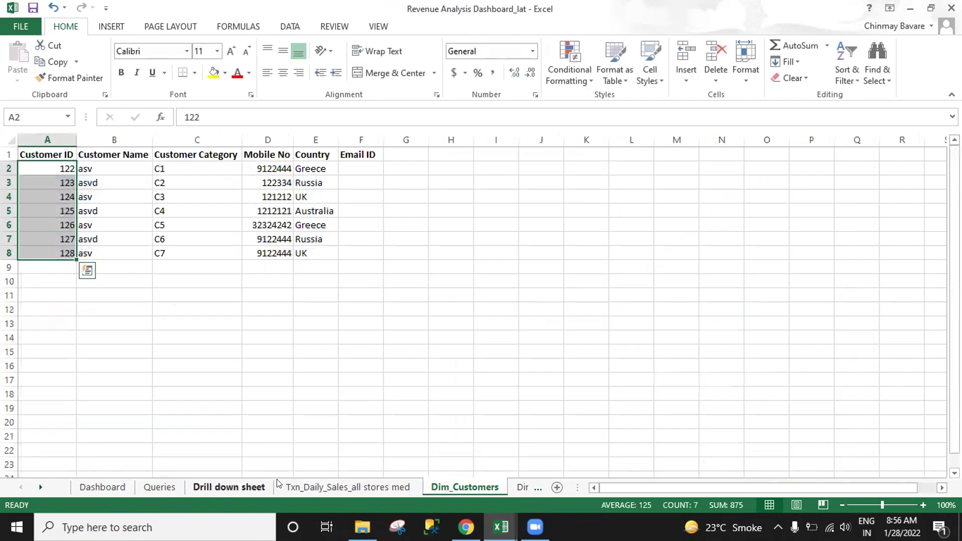
left_click(208, 493)
left_click(361, 488)
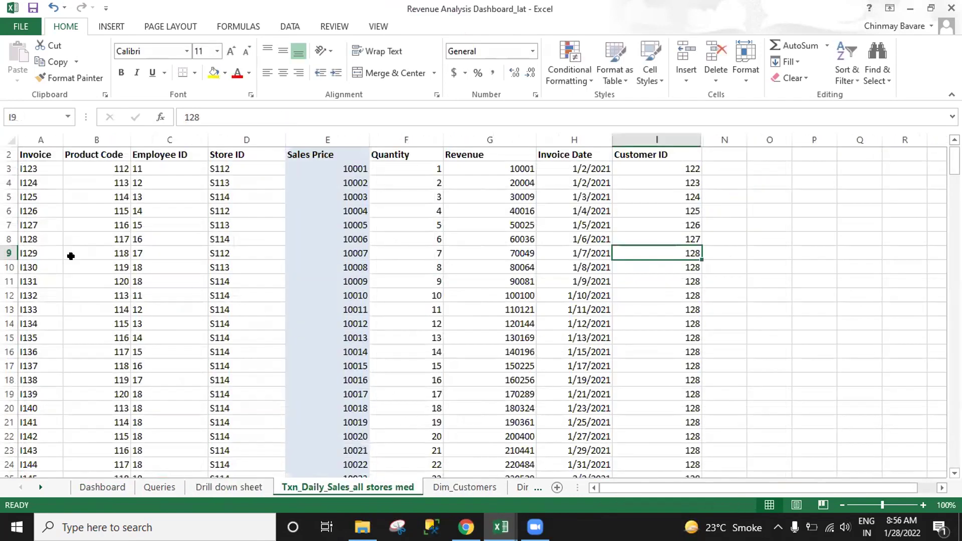
left_click(48, 238)
left_click(138, 280)
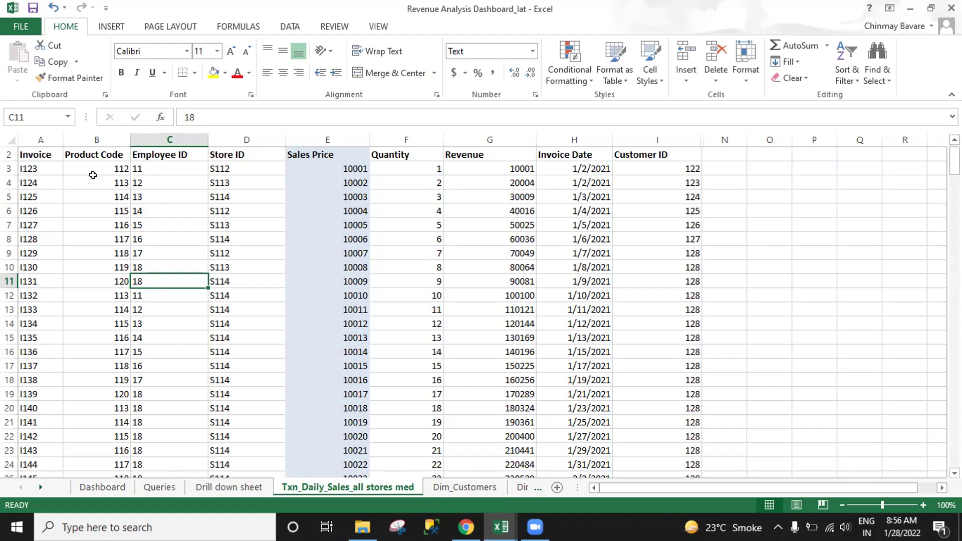
double_click(140, 182)
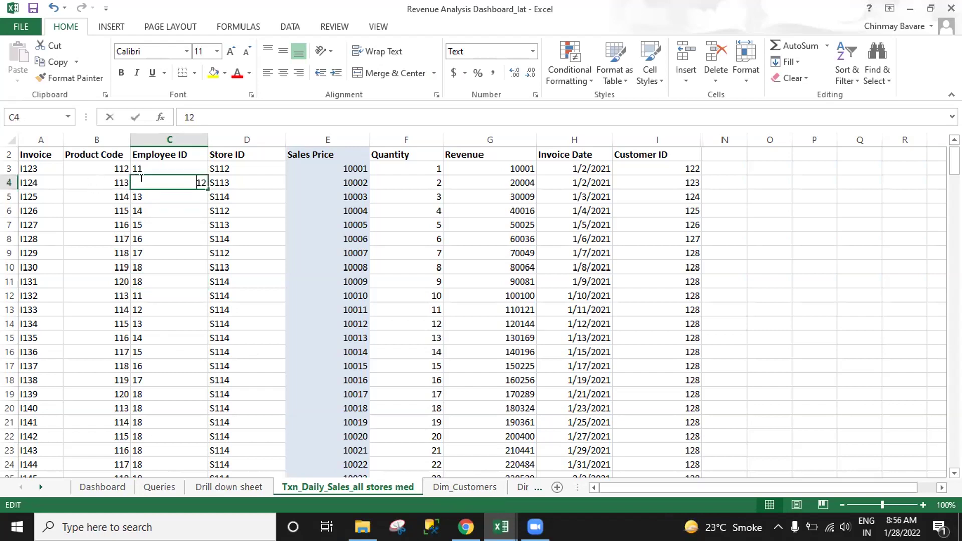
left_click(299, 252)
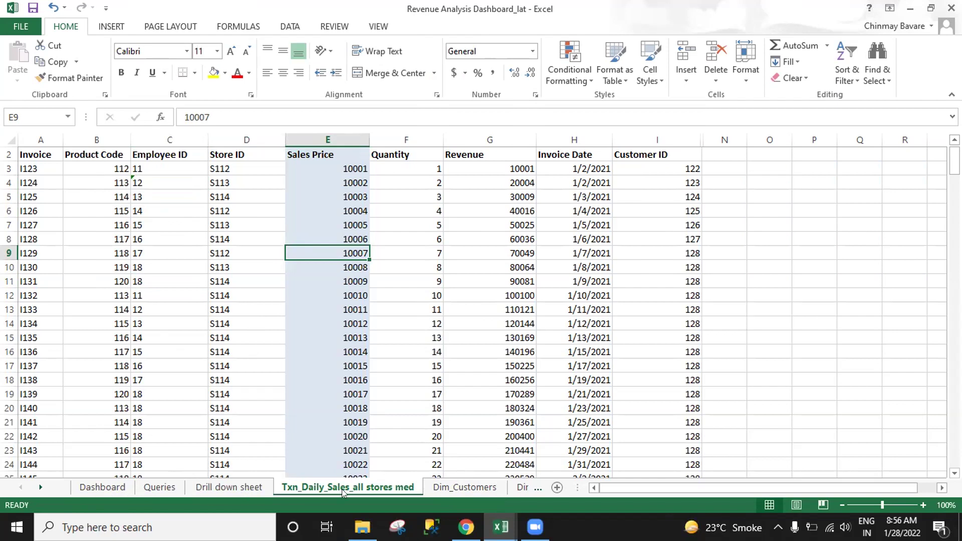
Look through the dimension sheets from Dim_Customers to Dim_Employees, and return to the sales transaction sheet.
left_click(461, 489)
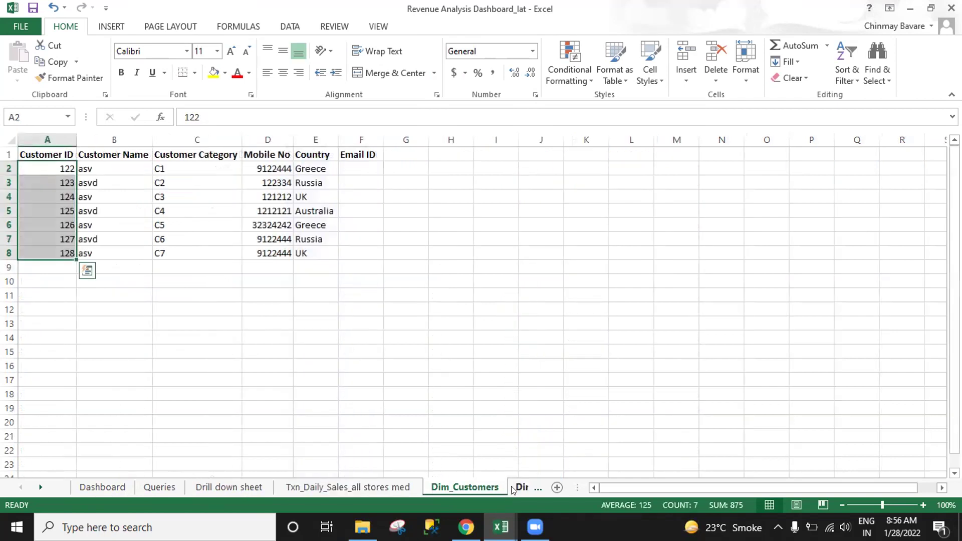
left_click(518, 487)
left_click(520, 486)
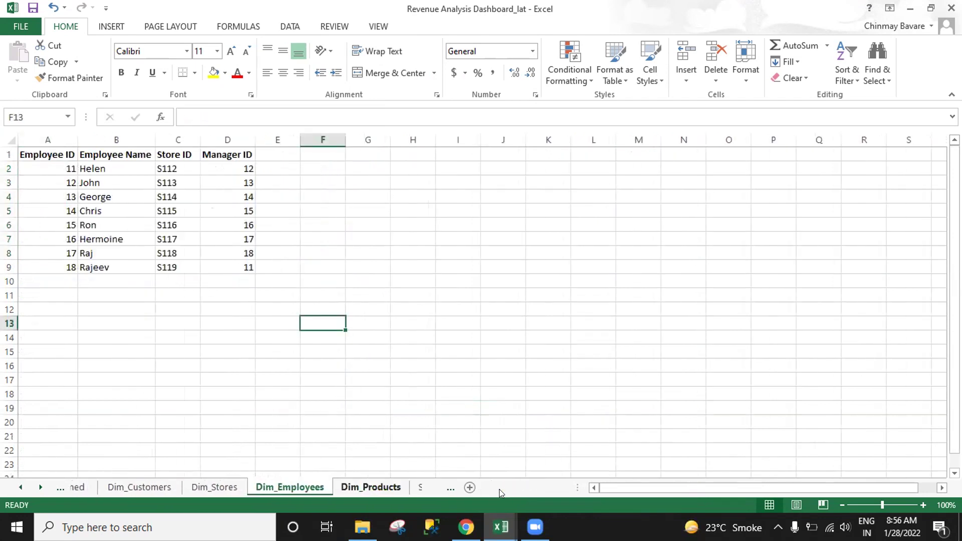
key("ctrl+Page_Down")
key("ctrl+Page_Up")
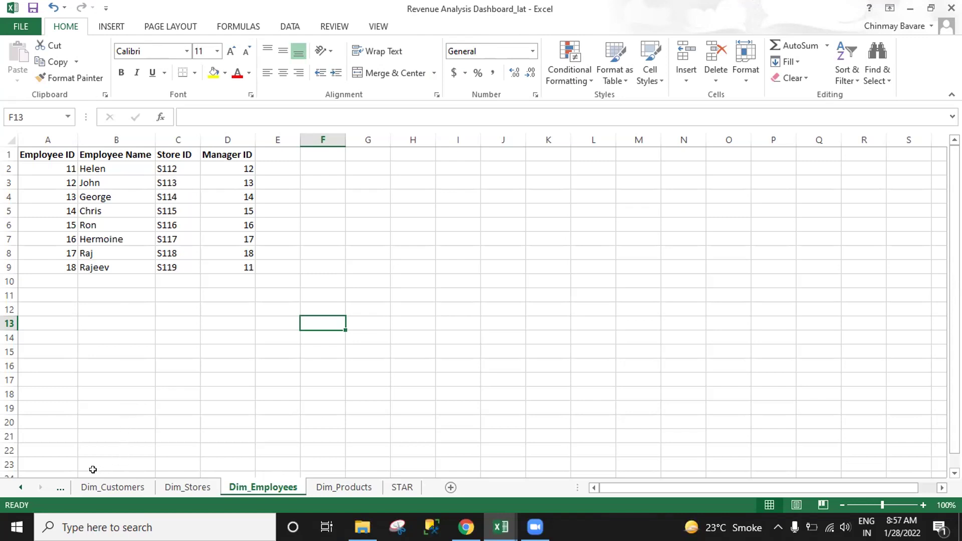
left_click(21, 487)
left_click(21, 486)
left_click(162, 487)
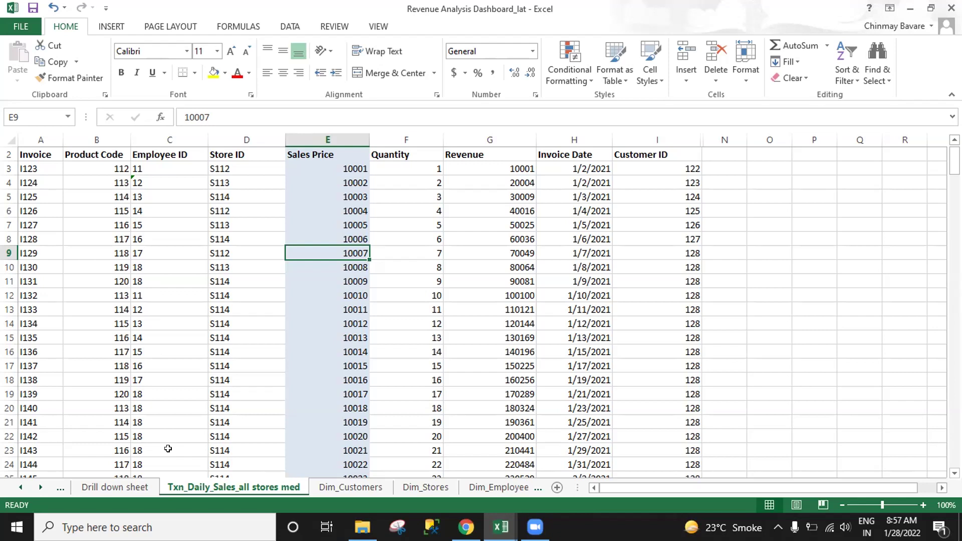
Enter the note "Managers having emloyees" in cell A11 of the Dim_Employees sheet.
left_click(481, 487)
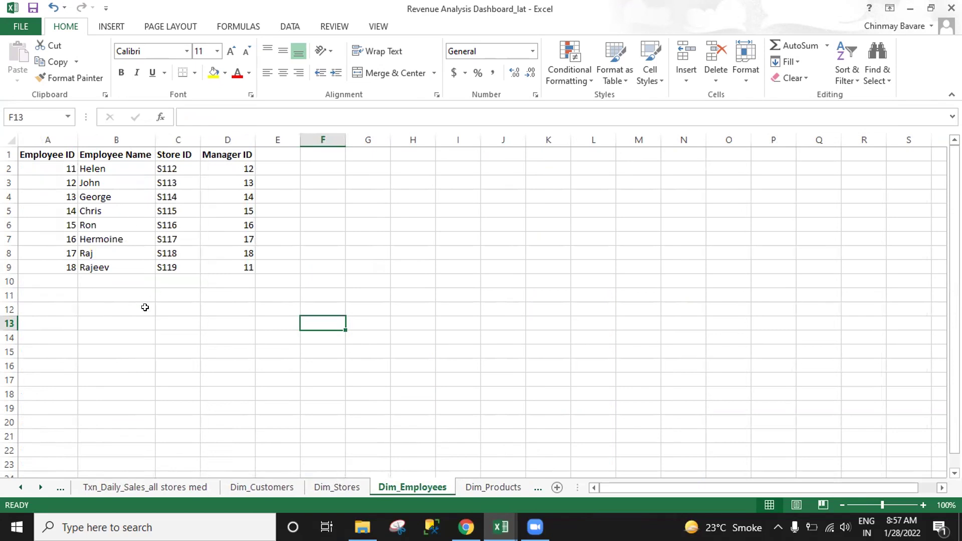
left_click(52, 293)
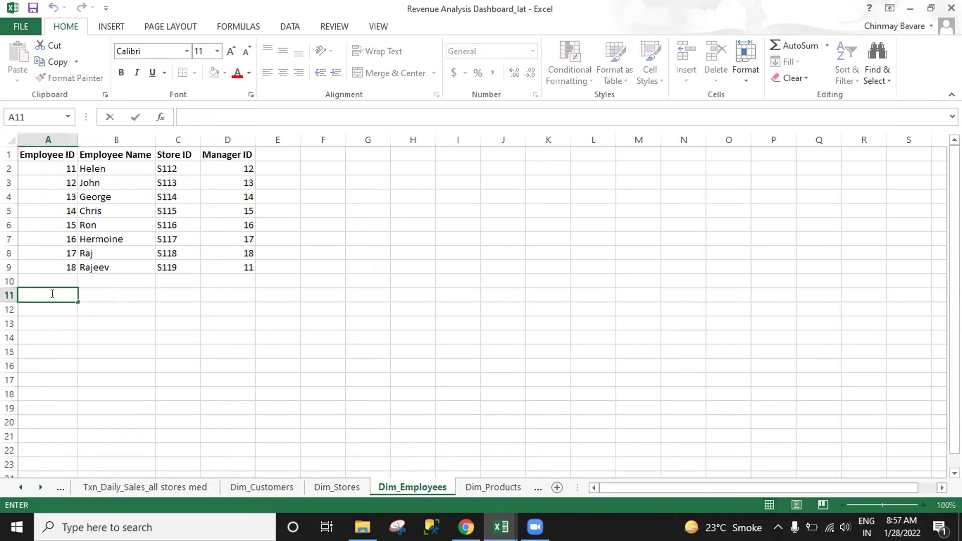
type("Managers having emloyees")
key("Return")
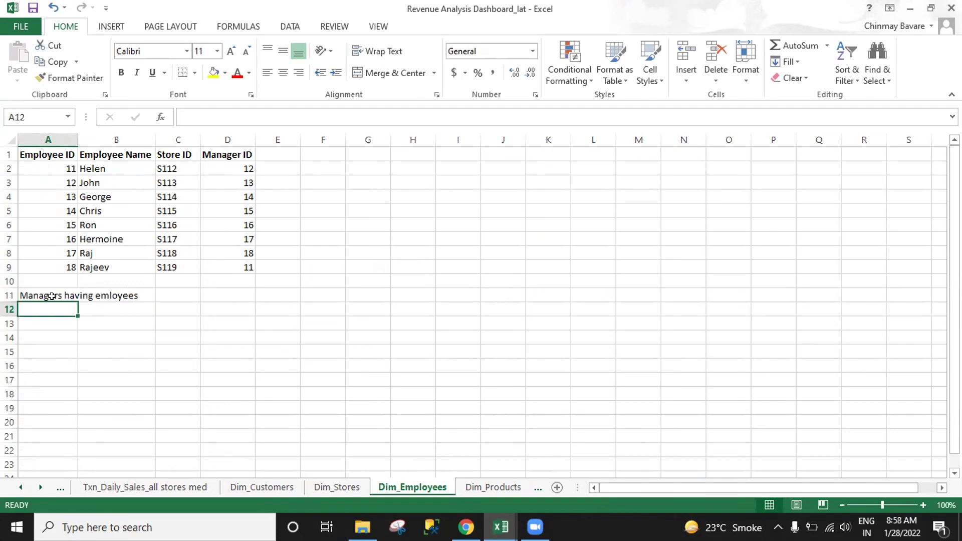
Enter the note "Product Cat has Product" in cell A12 of the Dim_Products sheet.
left_click(493, 487)
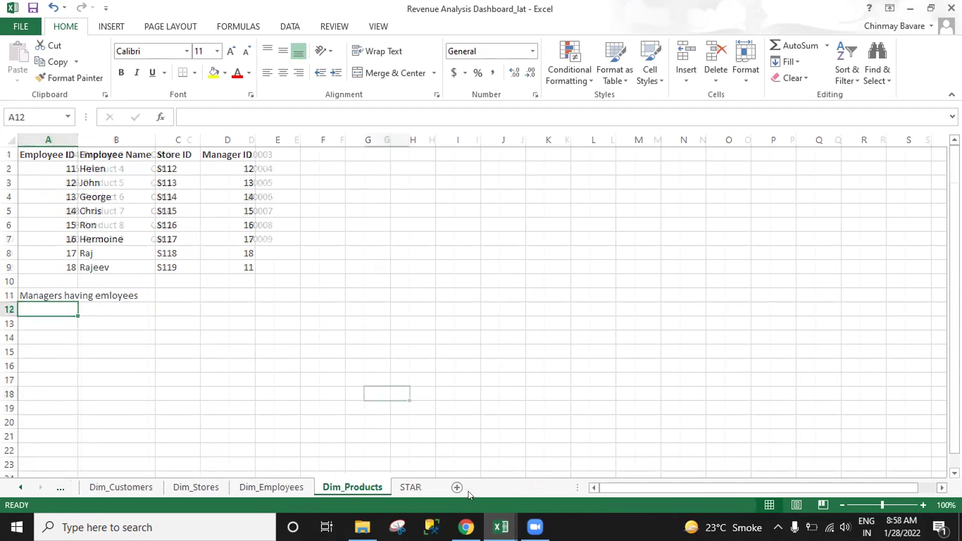
scroll(210, 381, "up", 1)
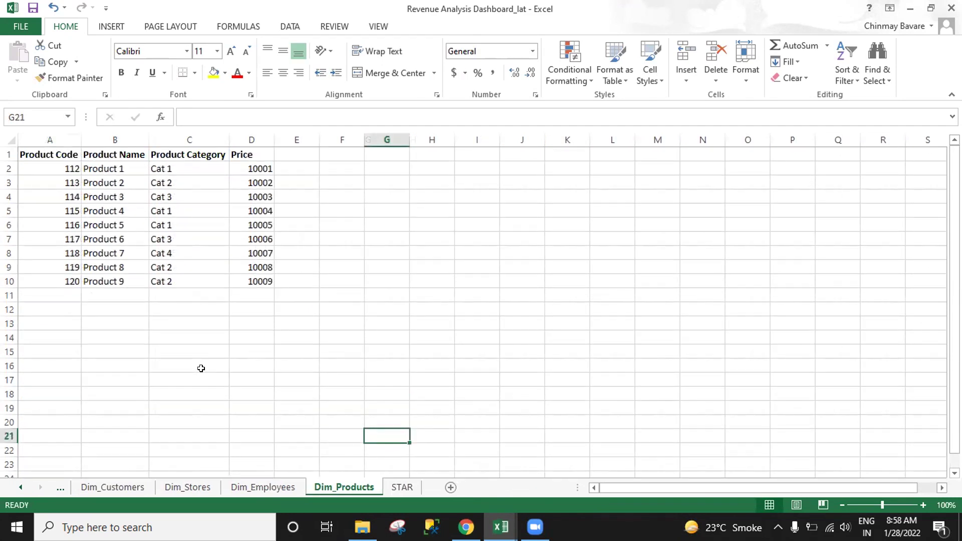
double_click(55, 307)
type("Product")
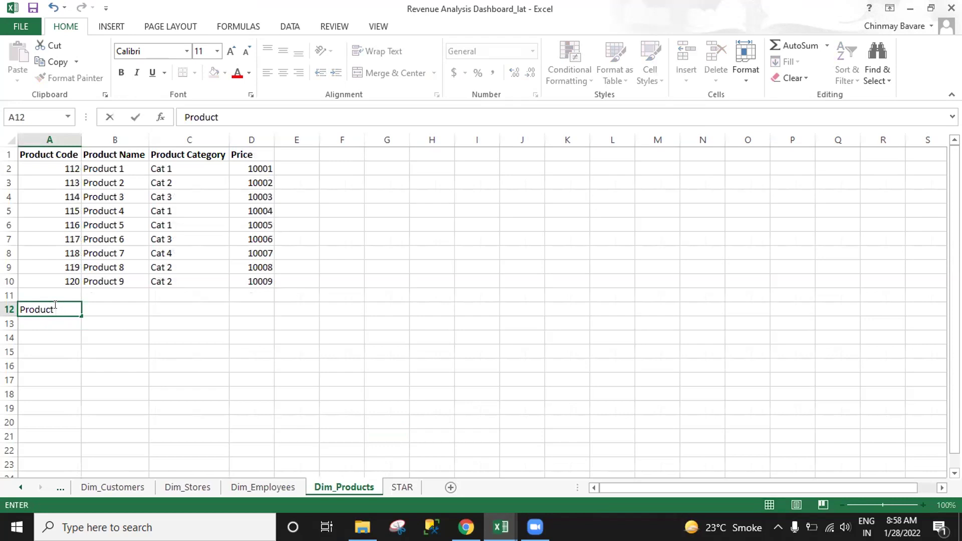
type(" Cat has Product")
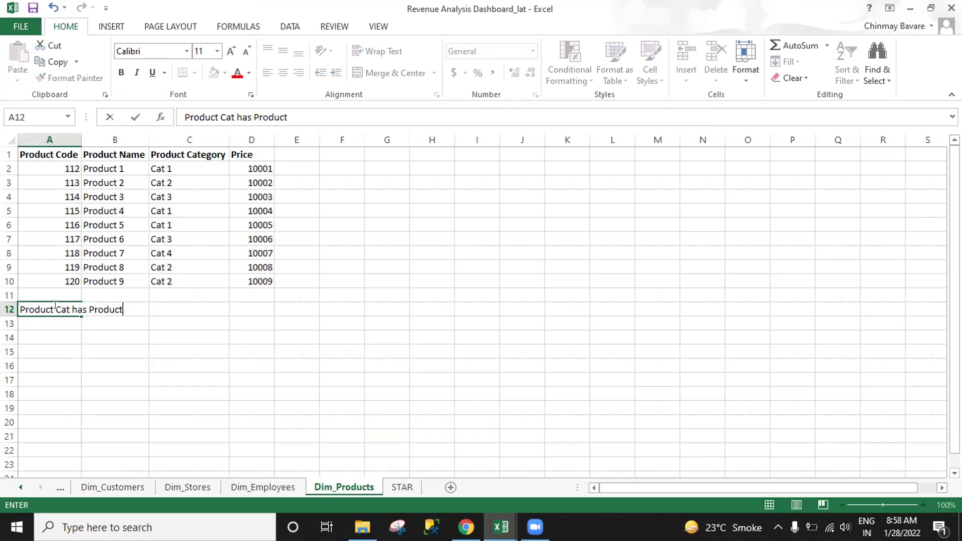
key("Return")
left_click(53, 307)
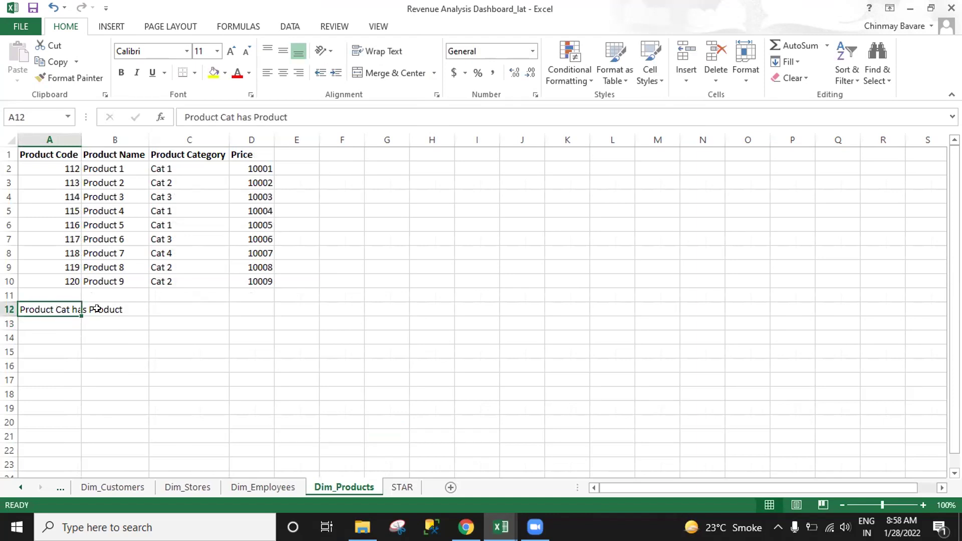
Compare the Dim_Employees, Dim_Products and Dim_Stores sheets, ending on Dim_Employees.
left_click(273, 488)
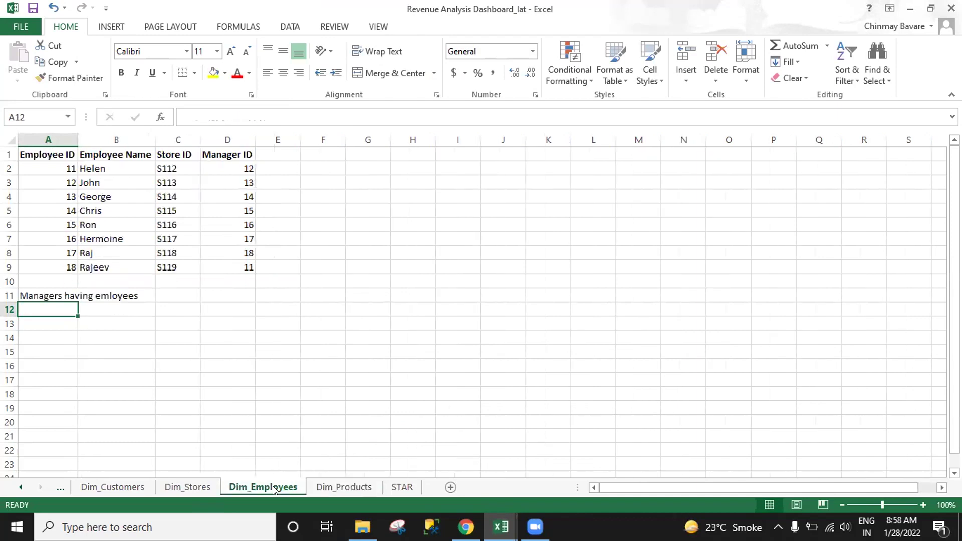
left_click(319, 484)
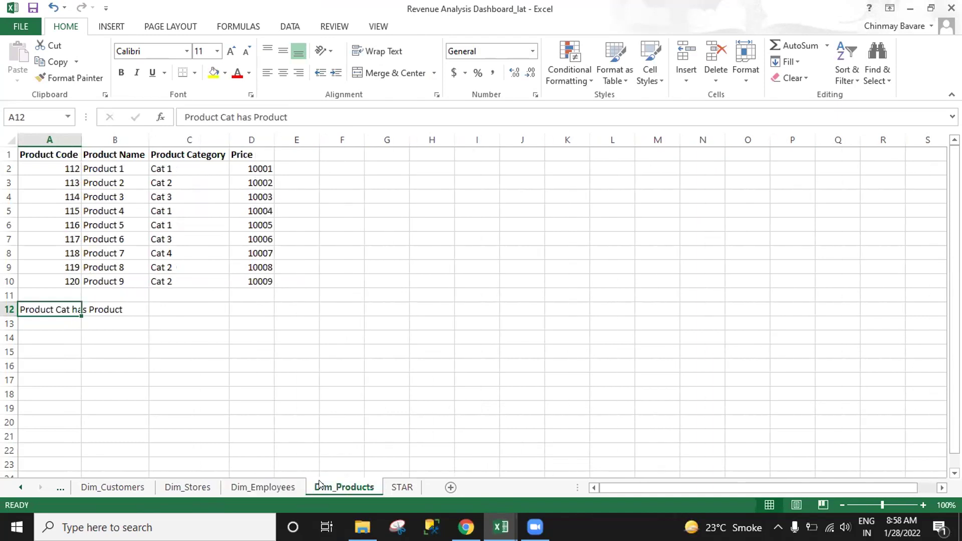
left_click(287, 489)
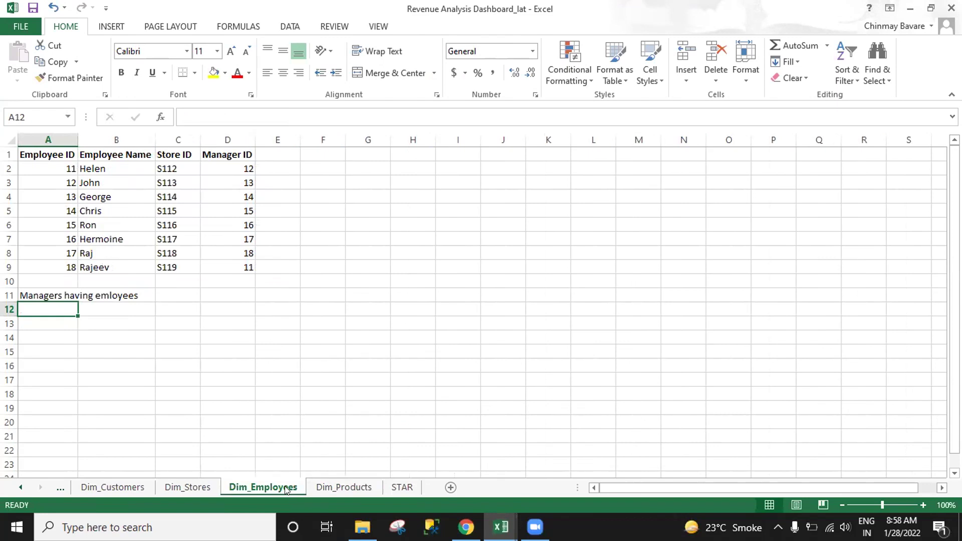
left_click(194, 485)
left_click(259, 488)
left_click(276, 153)
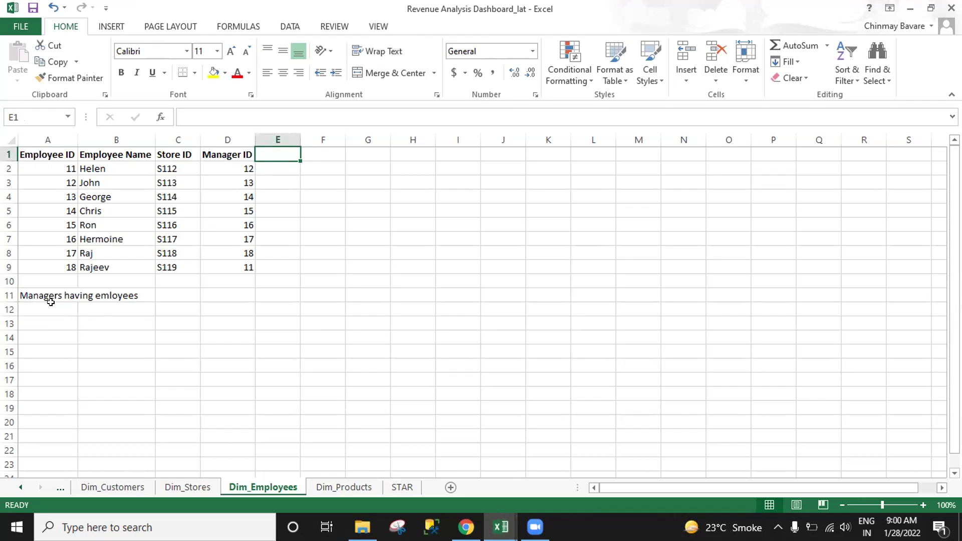
Enter the note "Employees has products" in cell A12 of the Dim_Employees sheet.
left_click(51, 303)
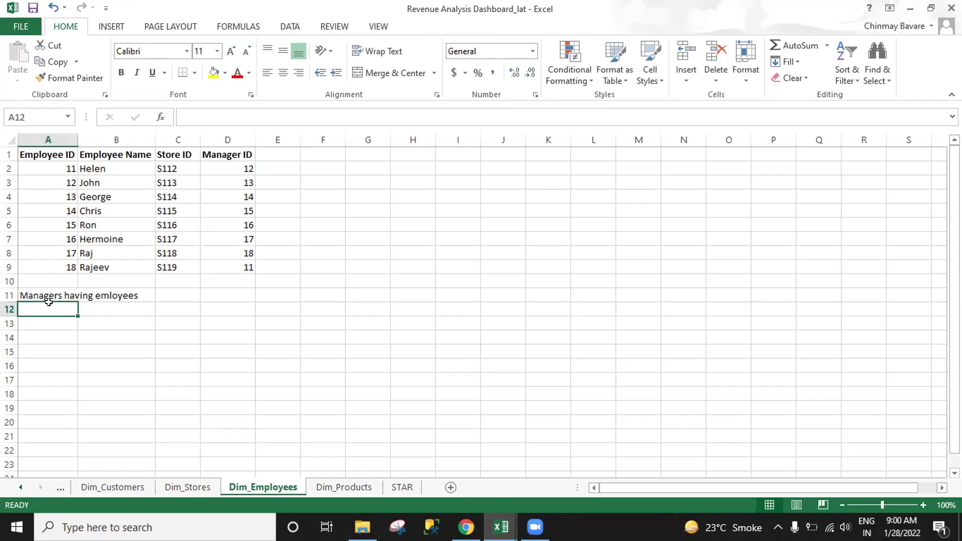
type("E")
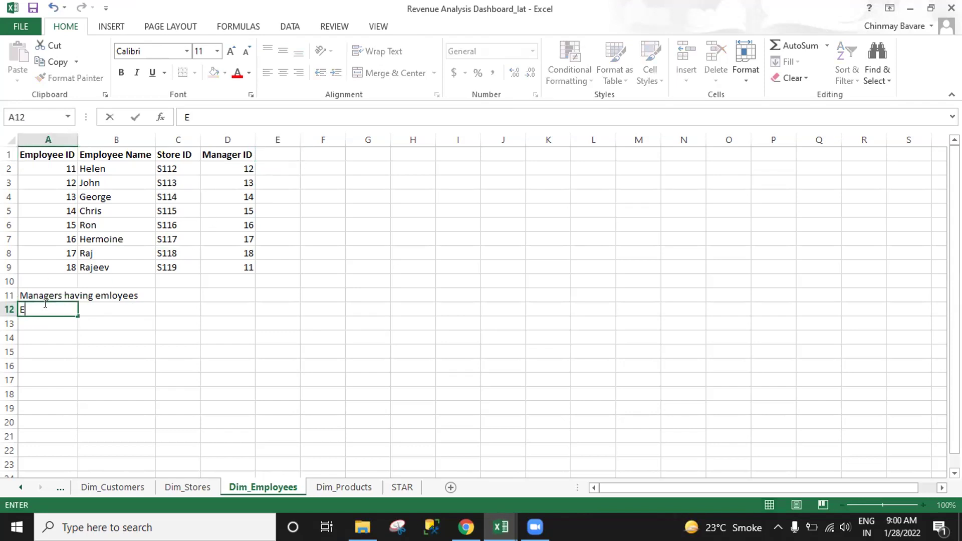
type("mployees haas")
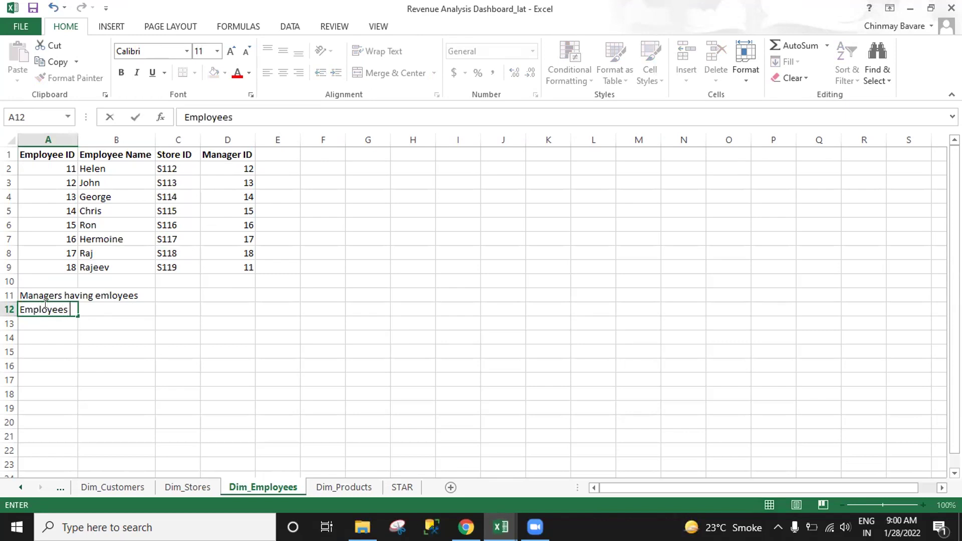
key("BackSpace")
key("BackSpace")
type("s products")
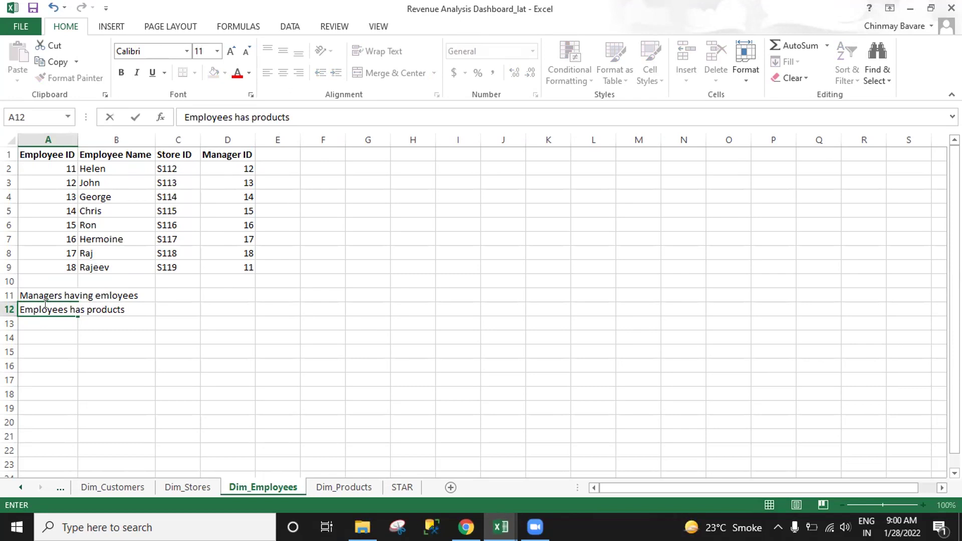
key("Return")
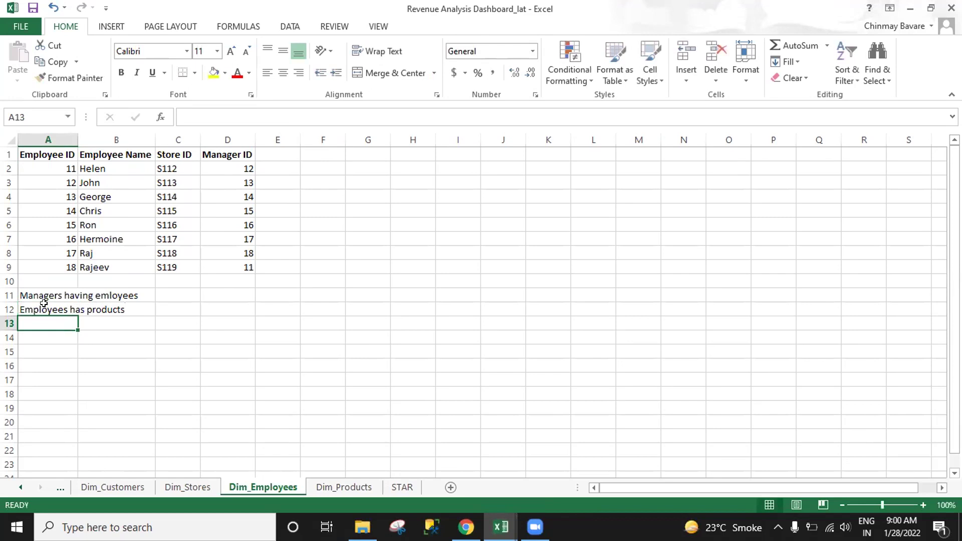
left_click(44, 303)
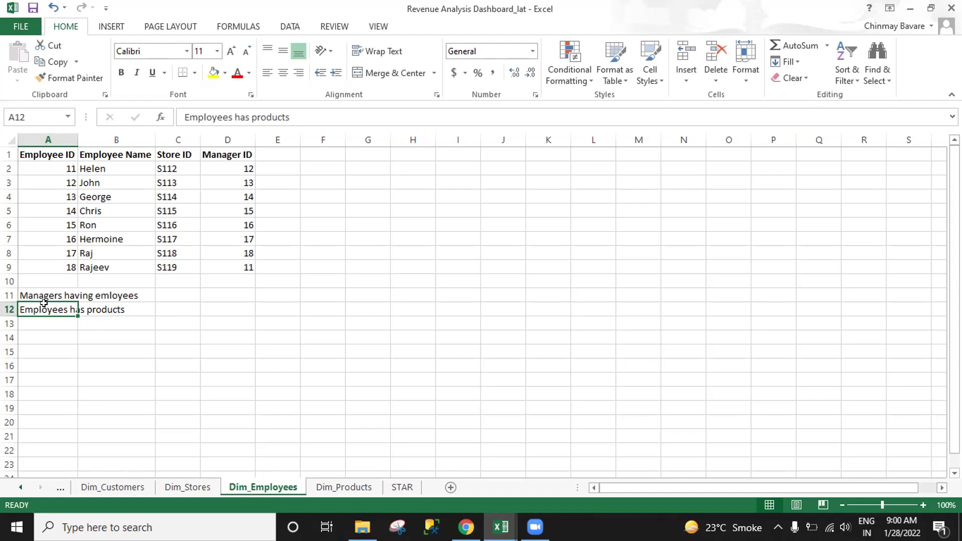
Check the sales transaction sheet and the employee table with its product breakdown on the Dashboard sheet.
left_click(21, 487)
left_click(21, 487)
left_click(266, 484)
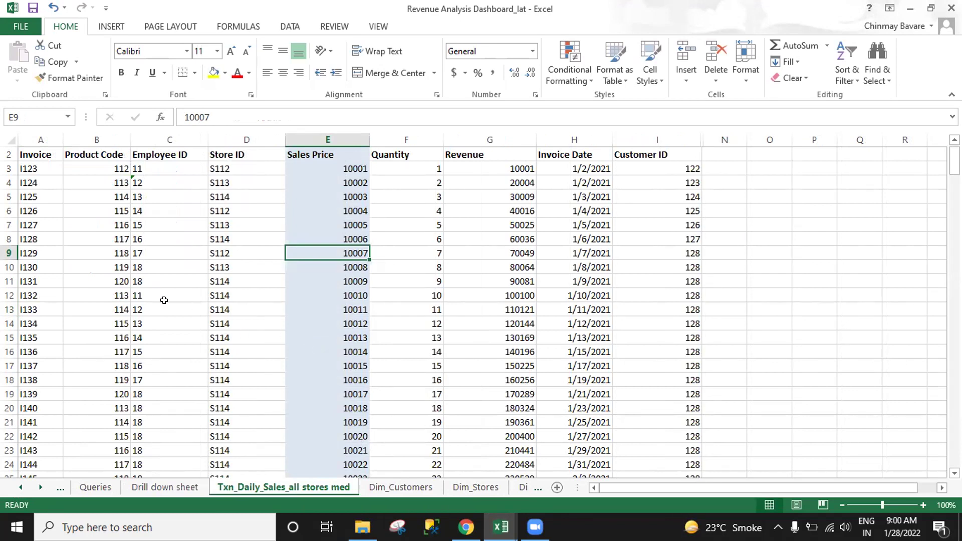
left_click(20, 487)
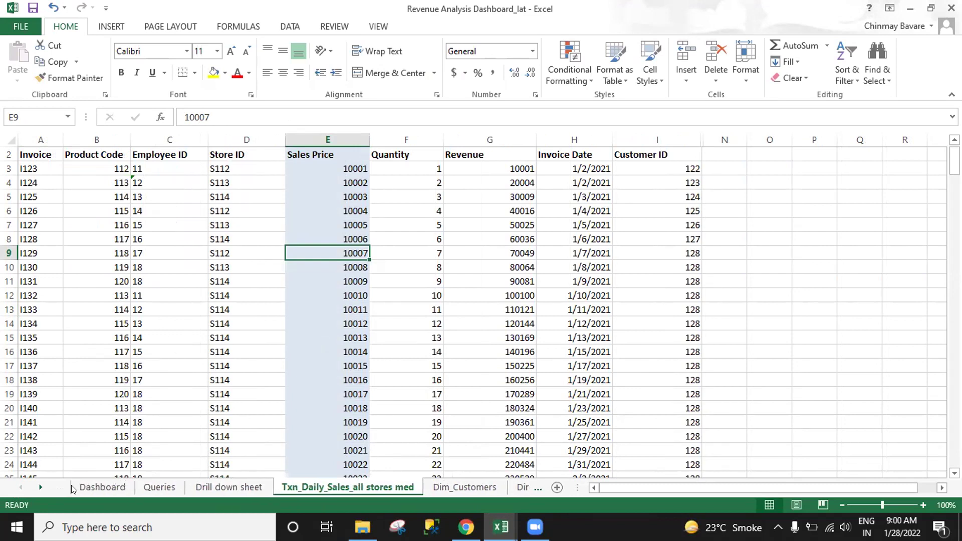
left_click(120, 486)
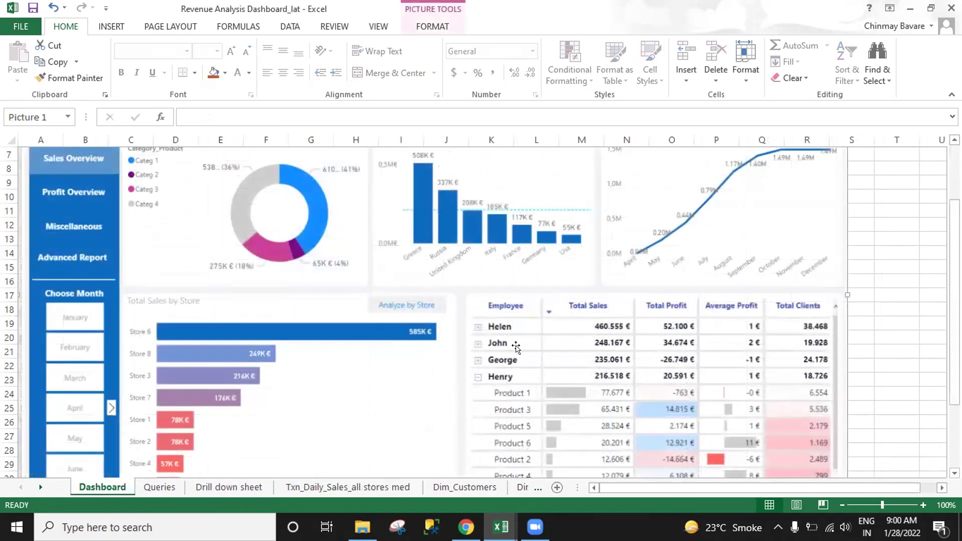
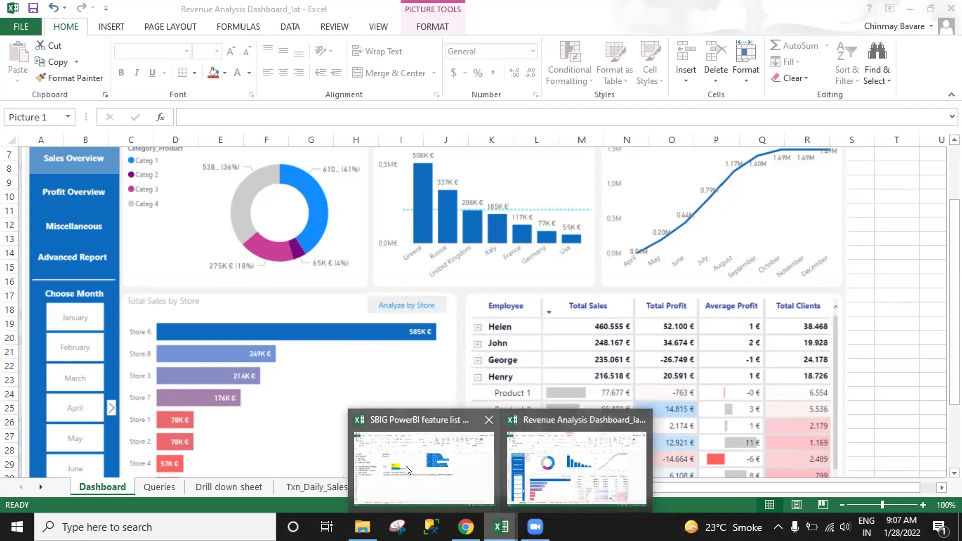
Enter the question "Multiple currency dashboarding" in cell B22 of the Queries sheet.
left_click(160, 487)
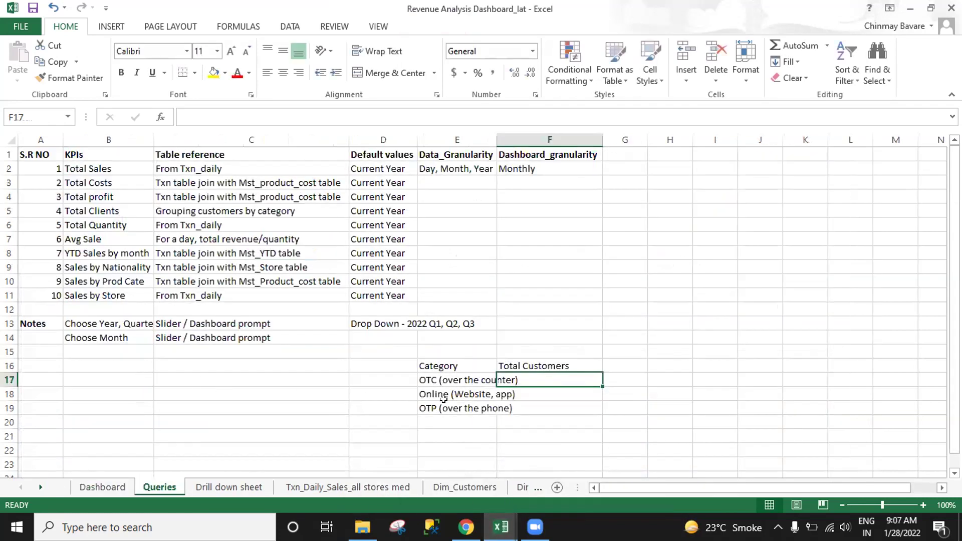
left_click(454, 422)
scroll(460, 422, "down", 1)
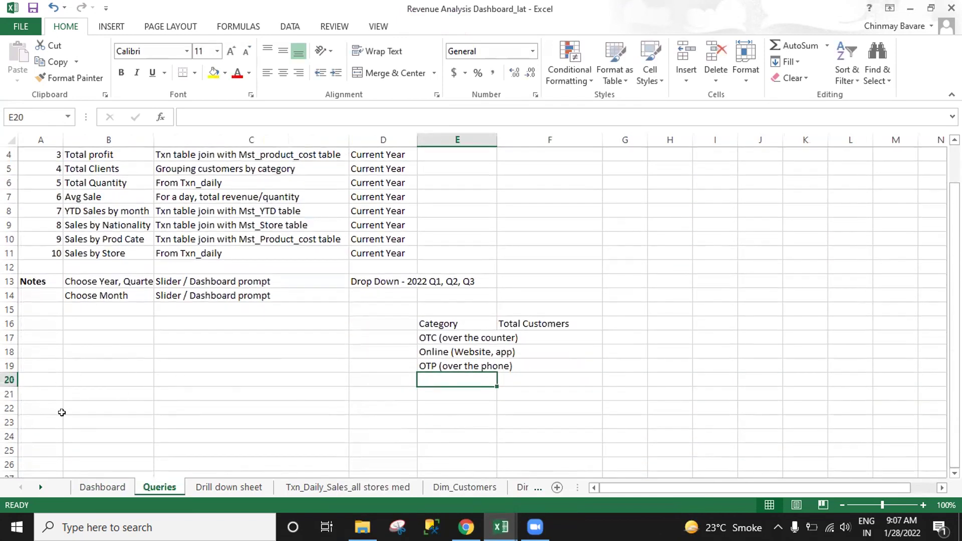
left_click(84, 403)
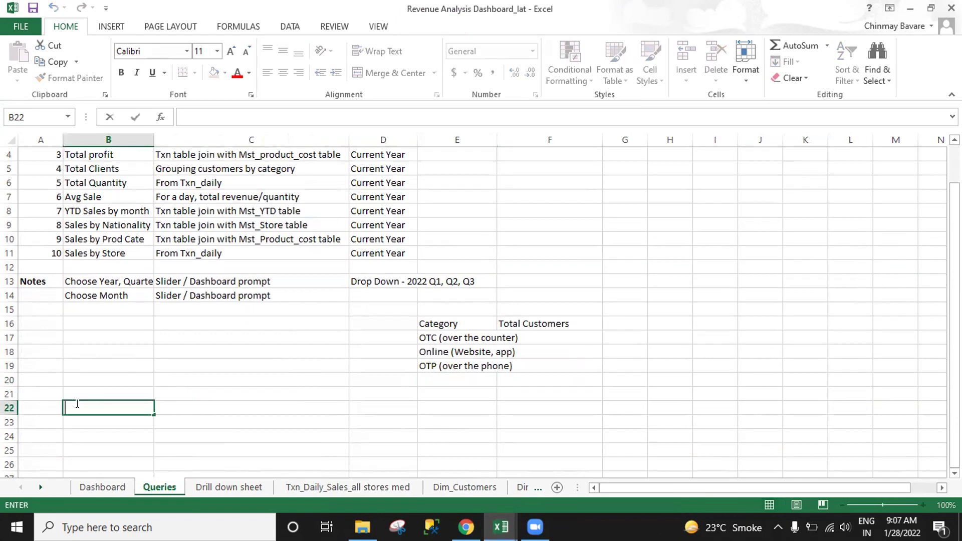
type("Multiple currecny")
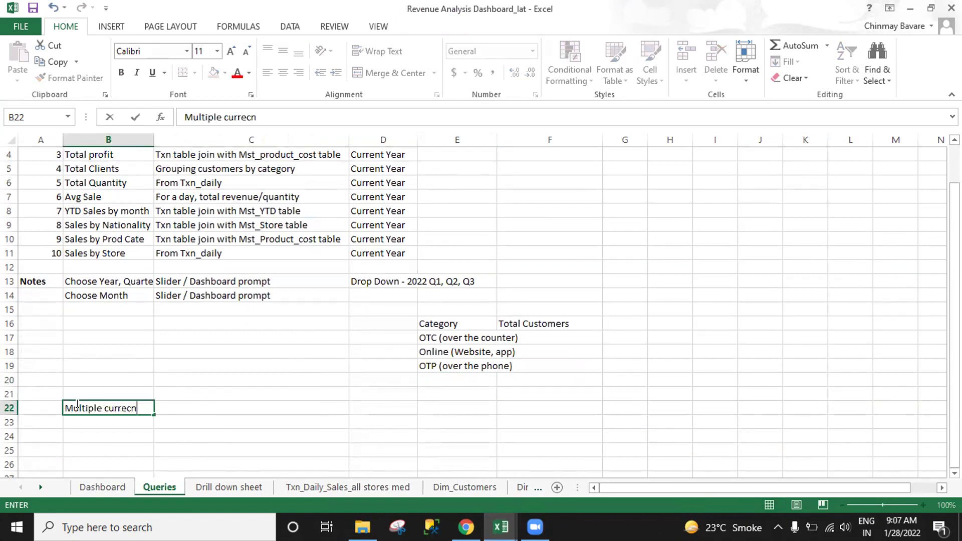
key("BackSpace")
key("BackSpace")
key("BackSpace")
type("ncy dashb")
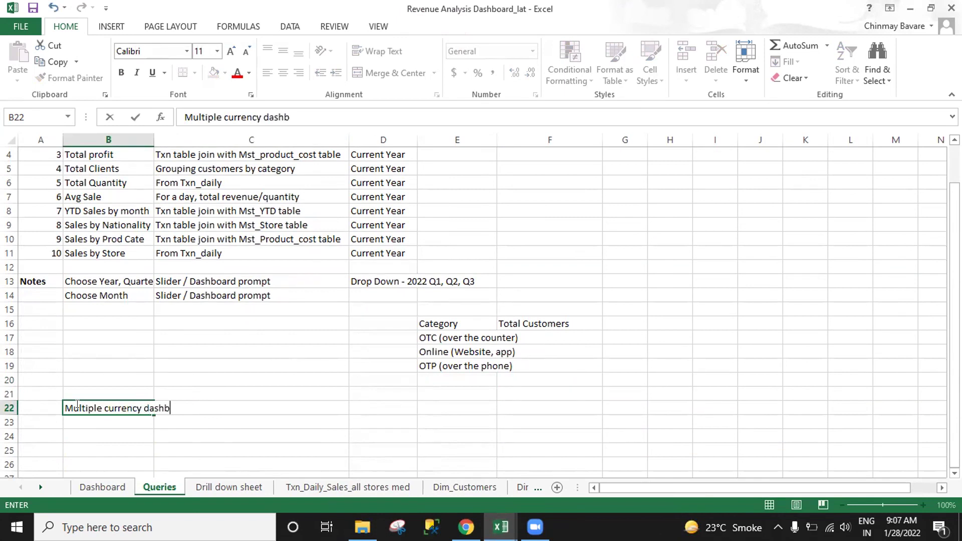
type("oarding")
key("Return")
left_click(76, 403)
key("Right")
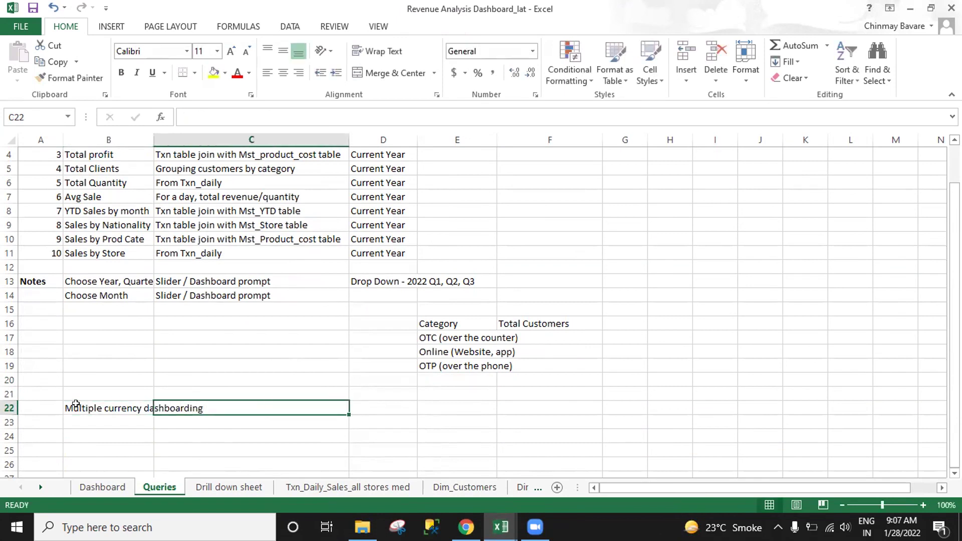
View the Revenue sales.drawio star diagram in the browser and return to row 22 of the Queries sheet in Excel.
left_click(465, 527)
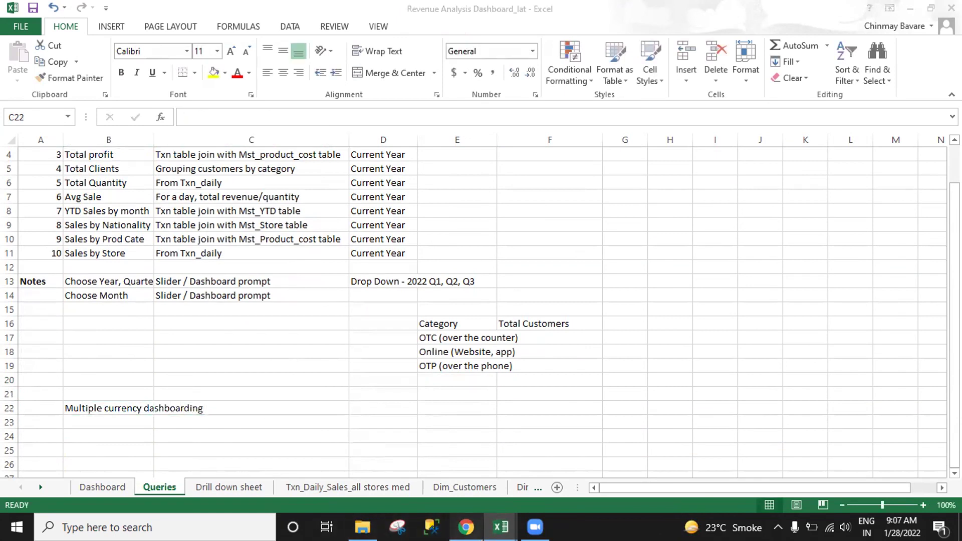
left_click(535, 525)
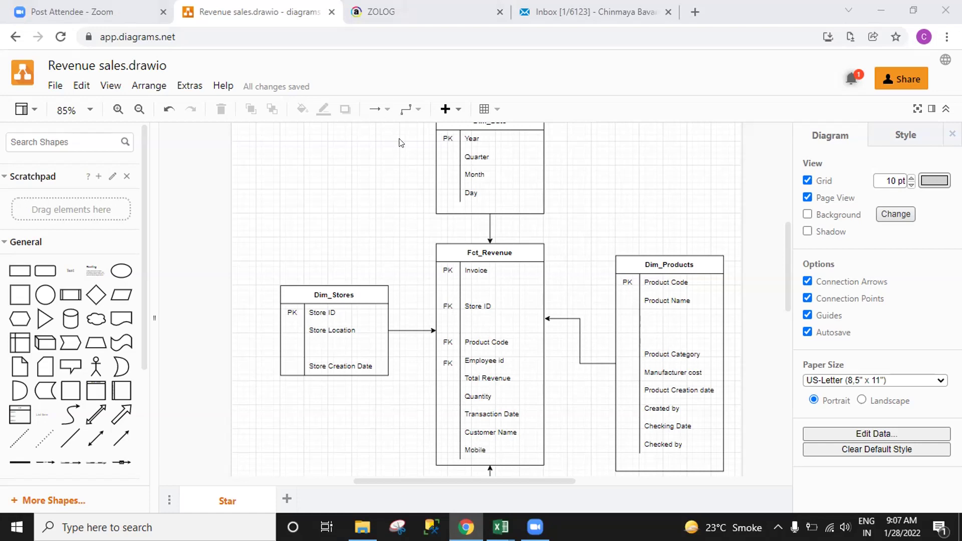
mouse_move(501, 525)
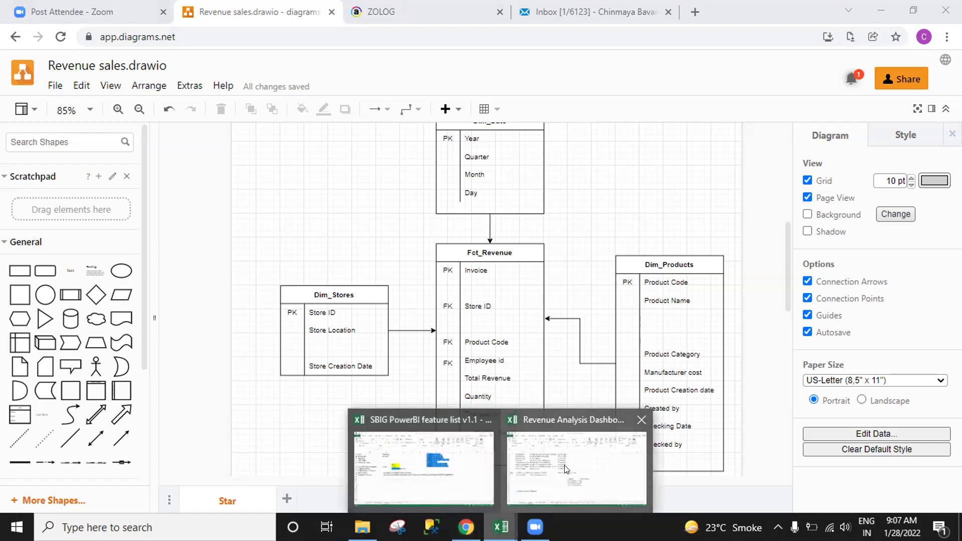
left_click(557, 472)
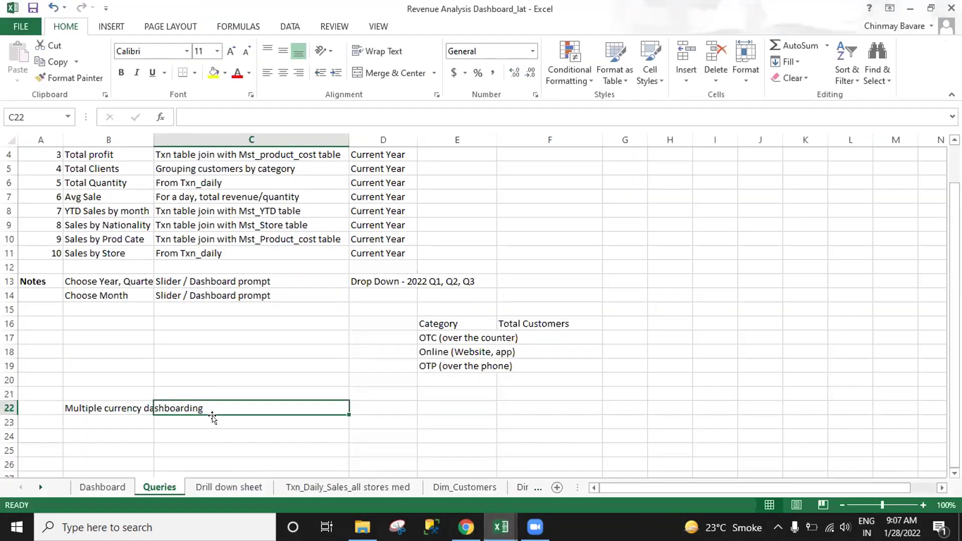
left_click(109, 408)
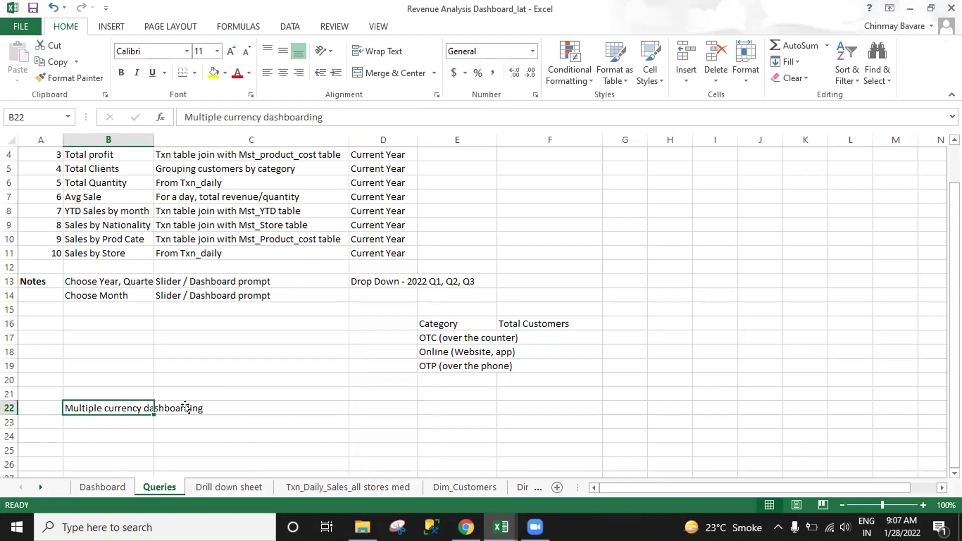
left_click(235, 407)
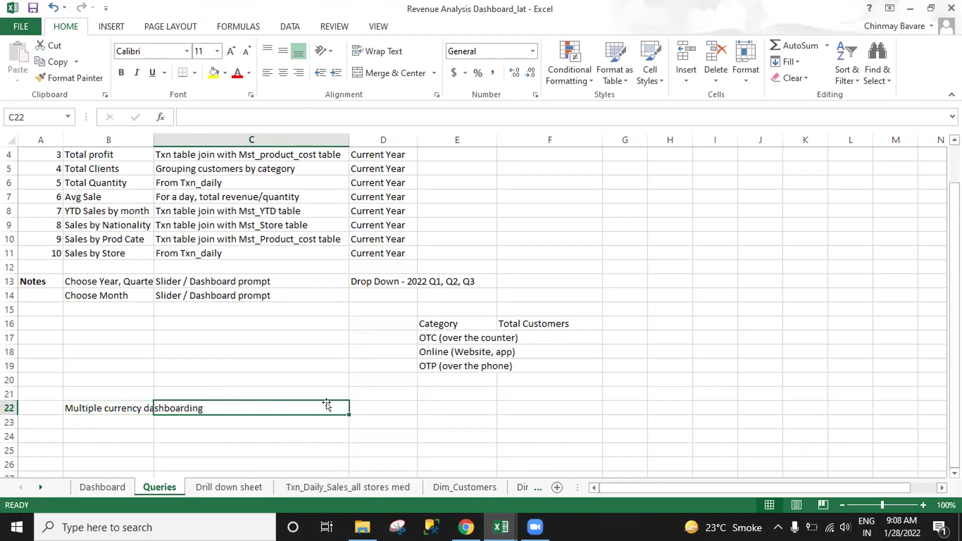
Label cells A22 and A23 "Q" and "A", and enter the answer "Bookmark" in cell B23 of the Queries sheet.
double_click(41, 406)
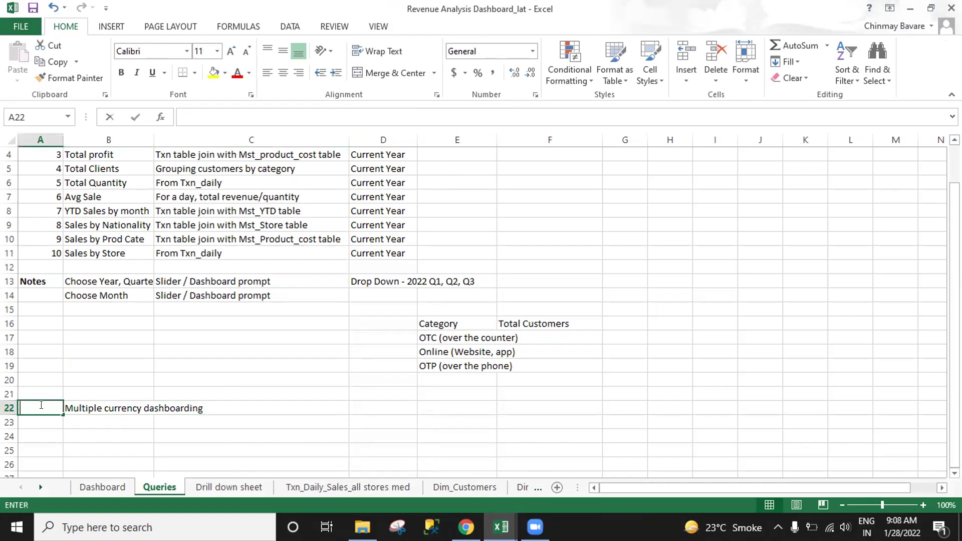
type("Q")
key("Return")
type("A")
key("Tab")
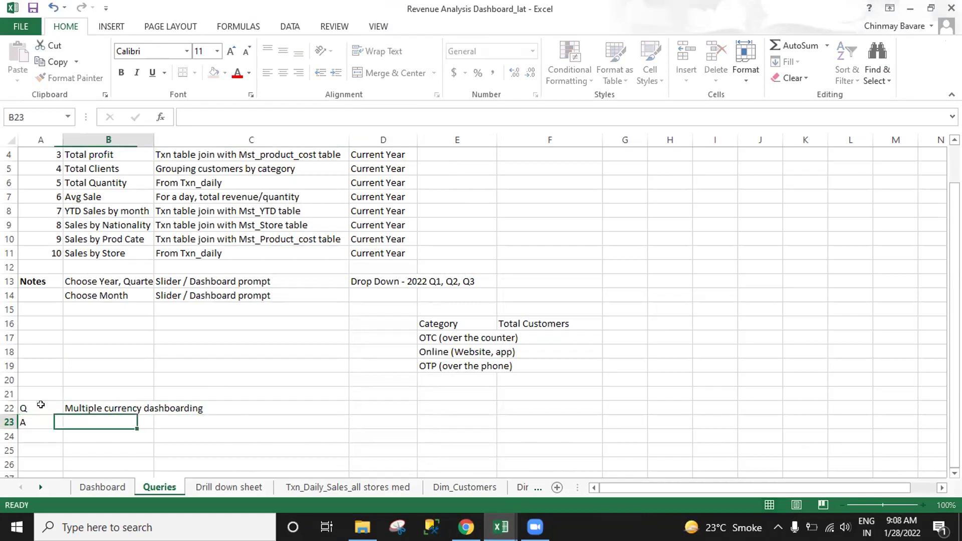
type("Bookm")
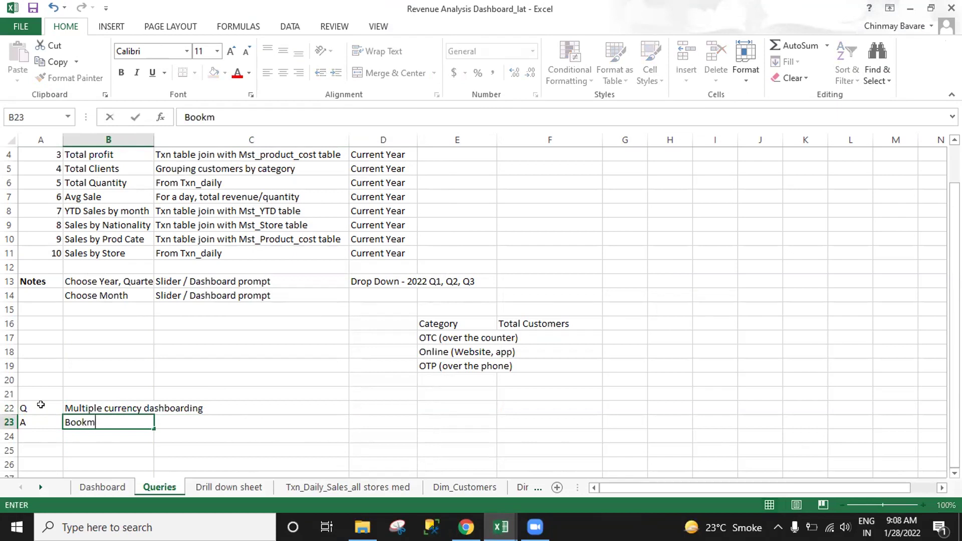
type("ark")
key("Return")
key("Left")
key("Up")
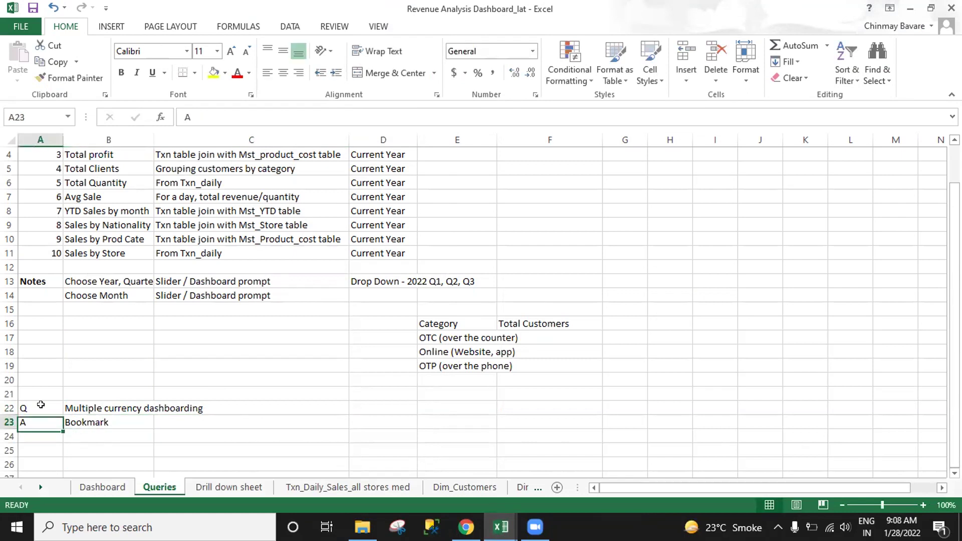
Enter the second answer "Button & Action" in cell B24 of the Queries sheet.
key("Down")
key("Right")
type("Button & Action")
key("Return")
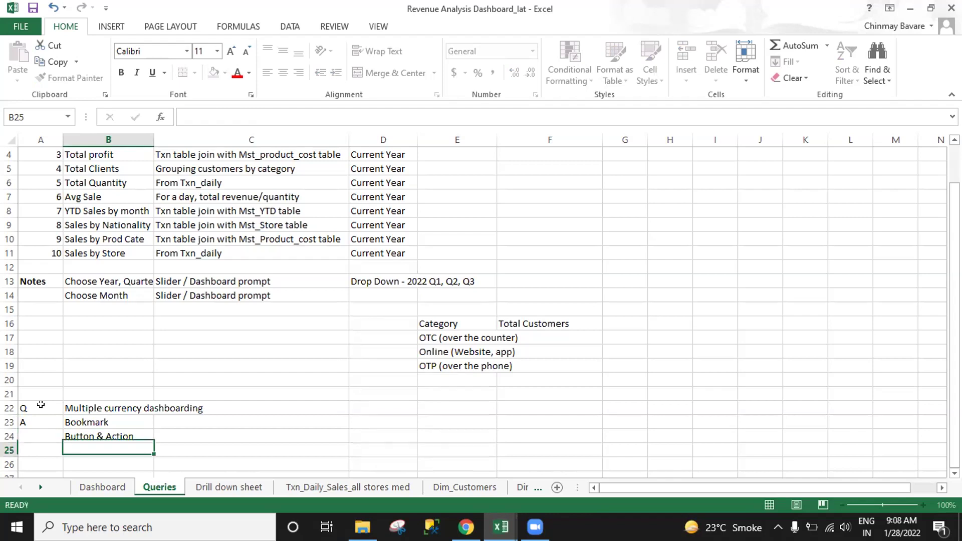
Label the two answers "A1" in cell A23 and "A2" in cell A24.
key("Left")
key("Up")
key("Up")
type("A1")
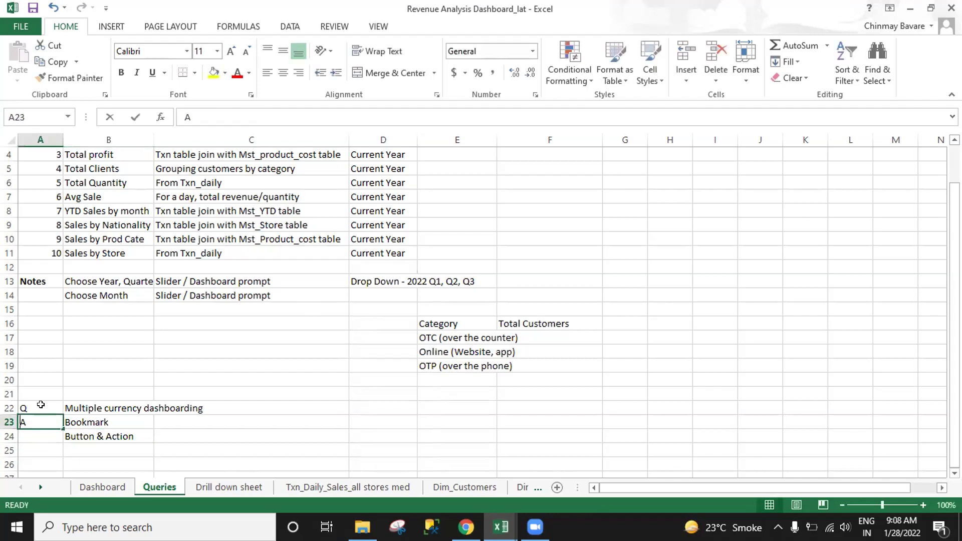
key("Return")
type("A2")
key("Return")
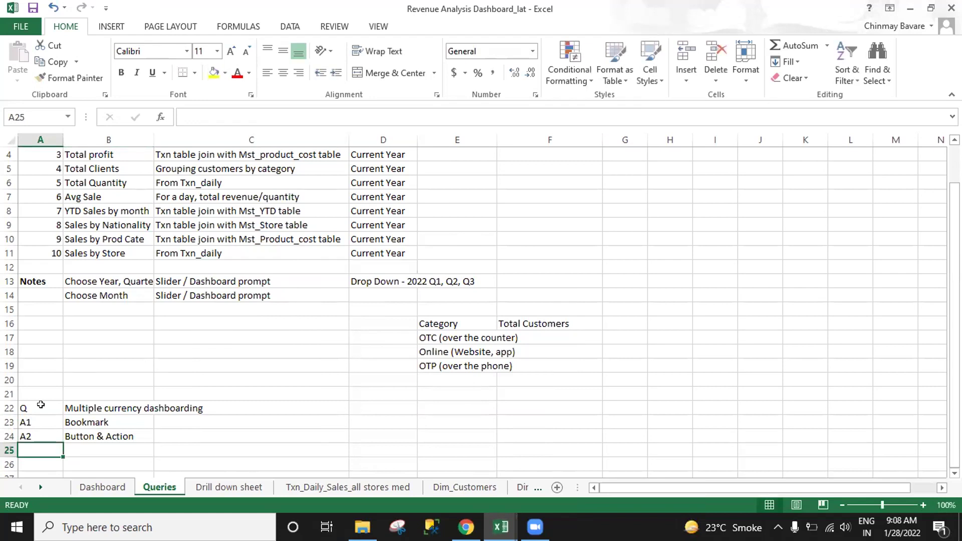
Move the question-and-answer block A22:B24 up so that it starts in cell A16.
key("Up")
key("Right")
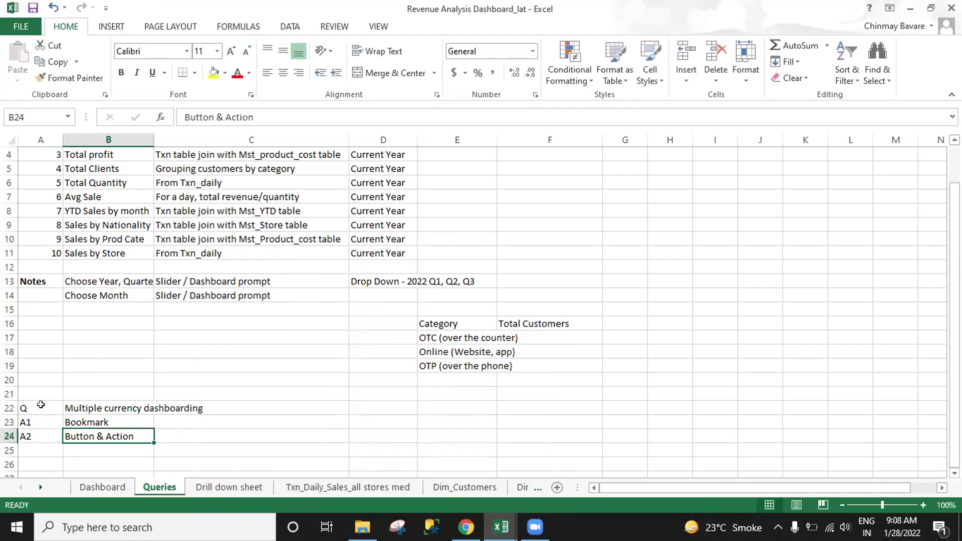
key("Up")
key("Up")
key("Left")
key("shift+Right")
key("shift+Down")
key("shift+Down")
key("ctrl+x")
key("Up")
key("Up")
key("Up")
key("Up")
key("Up")
key("Up")
key("Return")
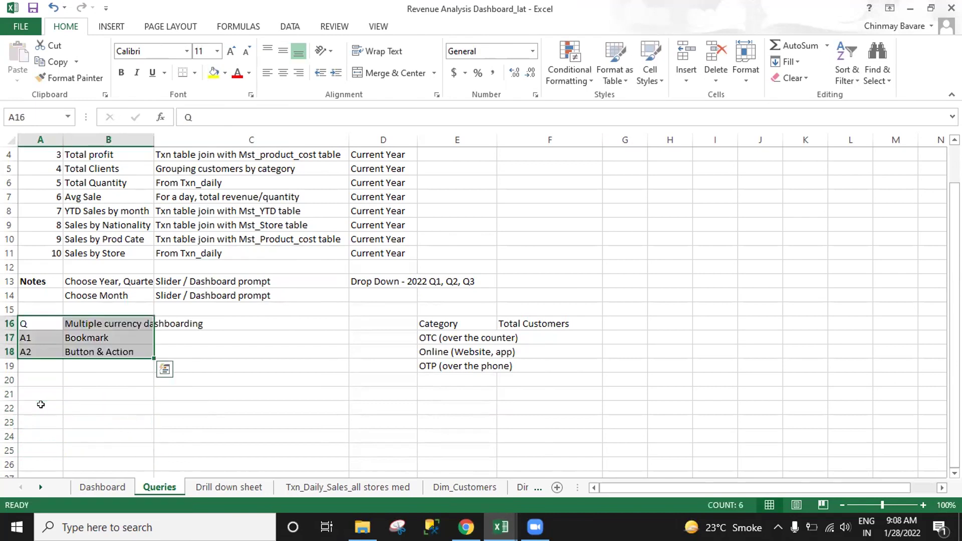
Review the KPI cards, store sales chart and employee table on the Dashboard sheet against the Queries sheet answers, ending on Queries.
left_click(103, 487)
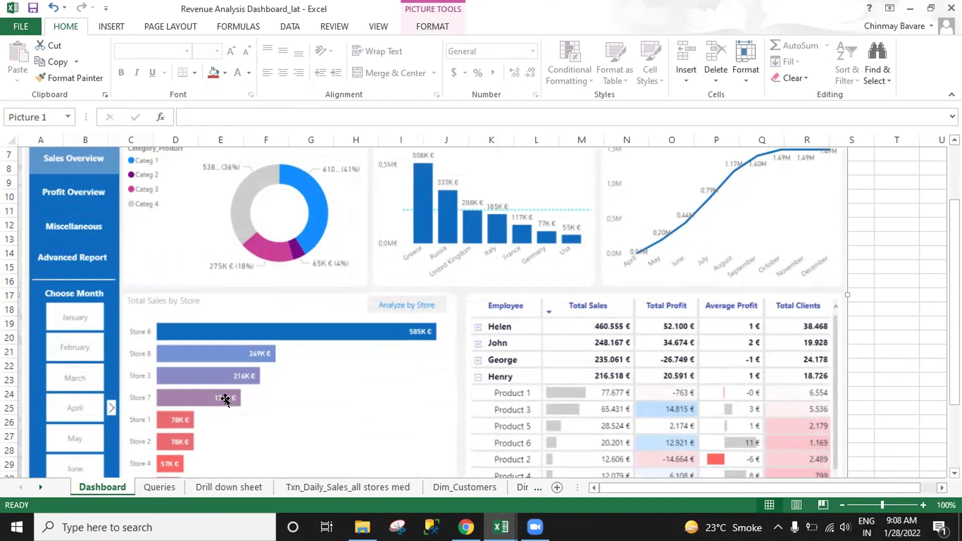
scroll(437, 340, "up", 2)
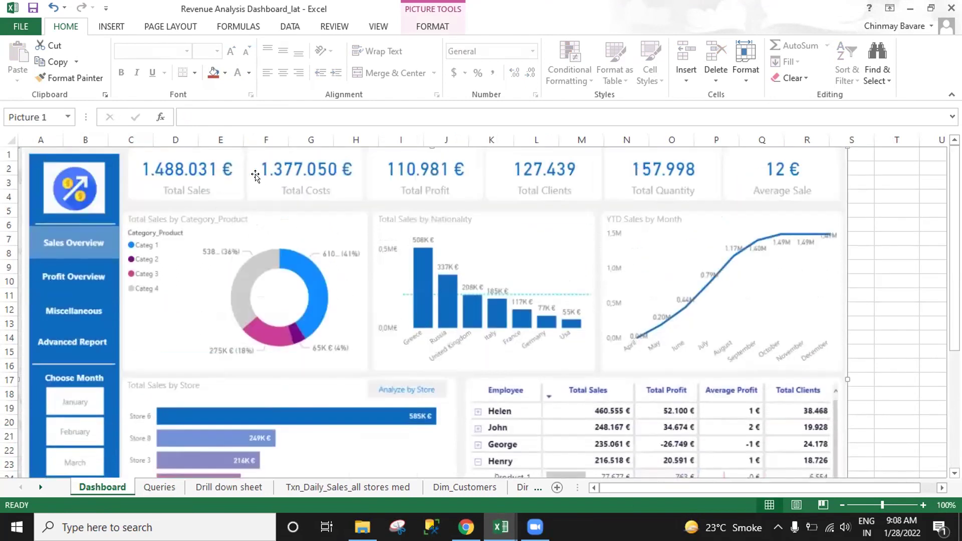
scroll(359, 249, "down", 2)
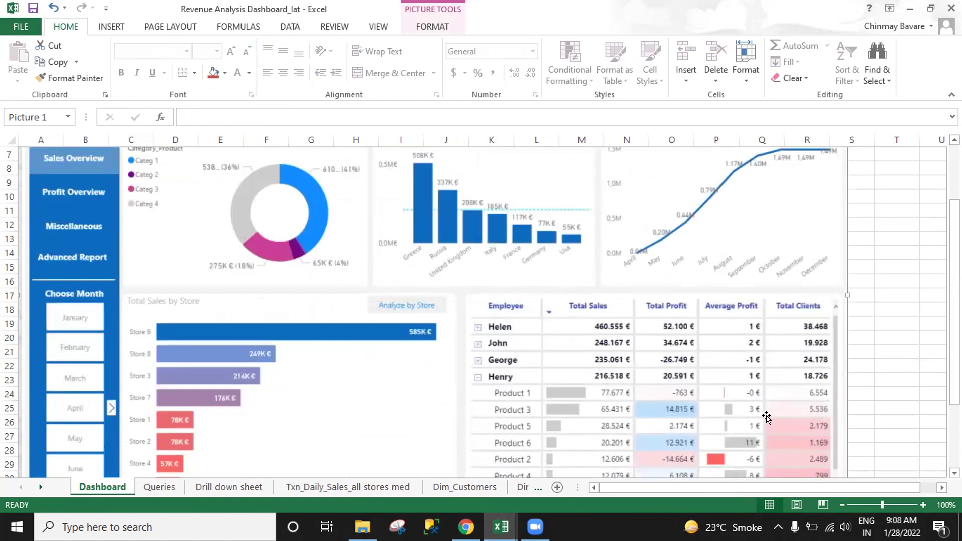
scroll(792, 311, "down", 1)
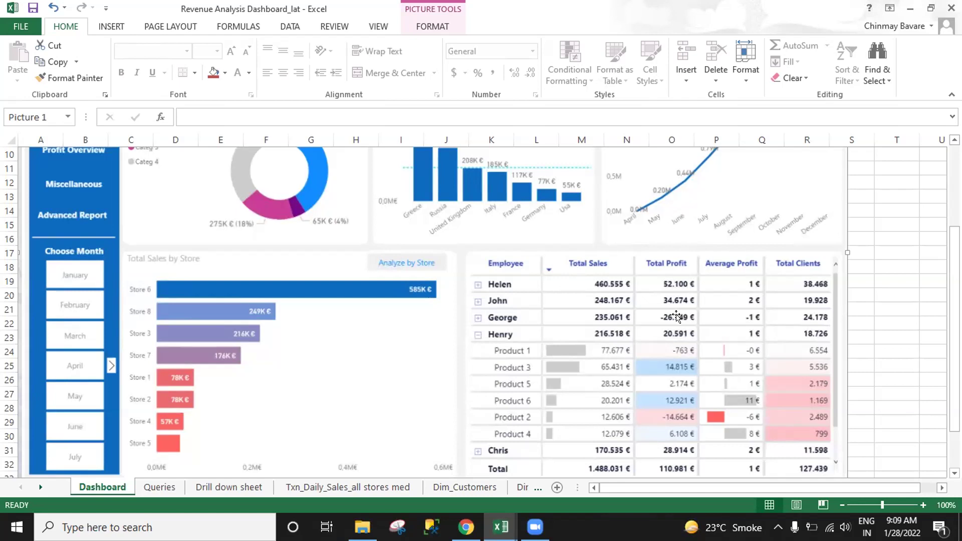
left_click(161, 486)
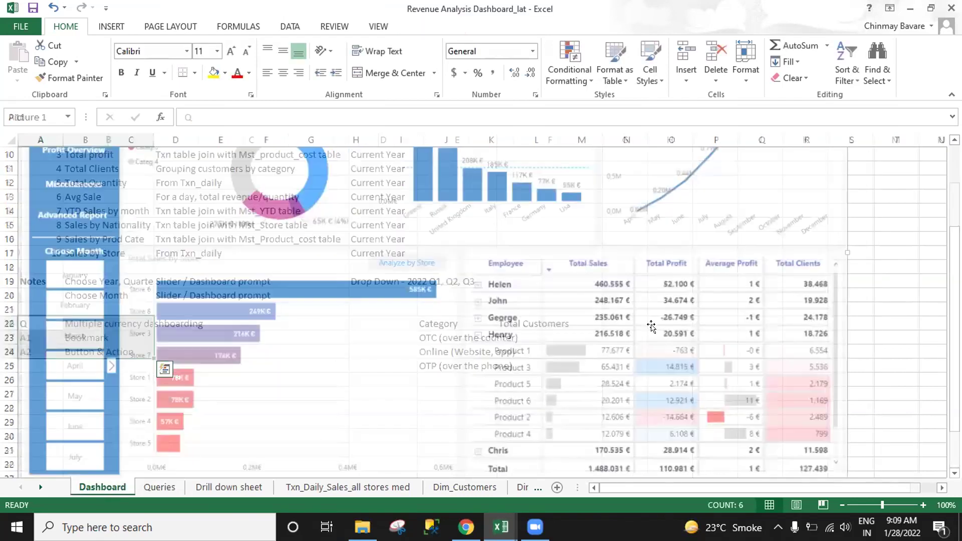
scroll(651, 325, "down", 1)
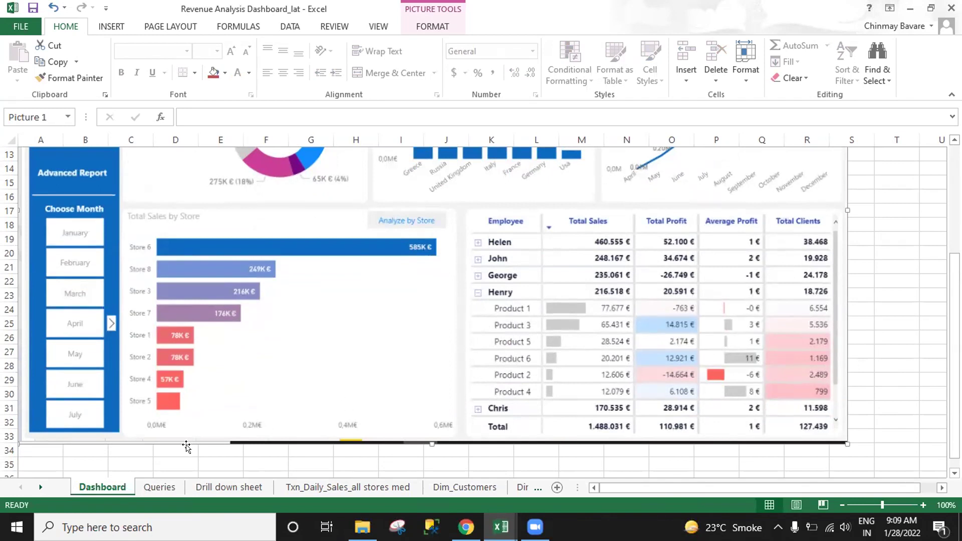
left_click(159, 487)
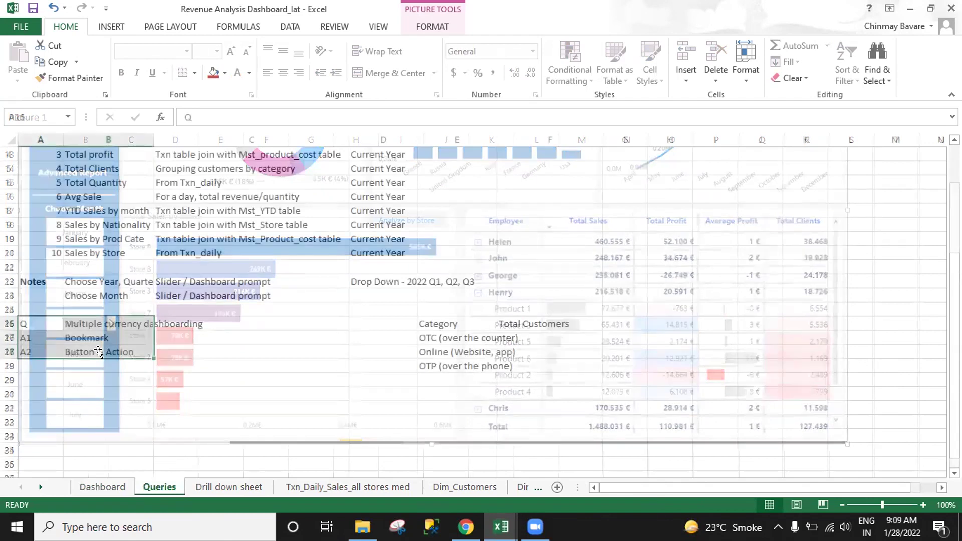
left_click(89, 351)
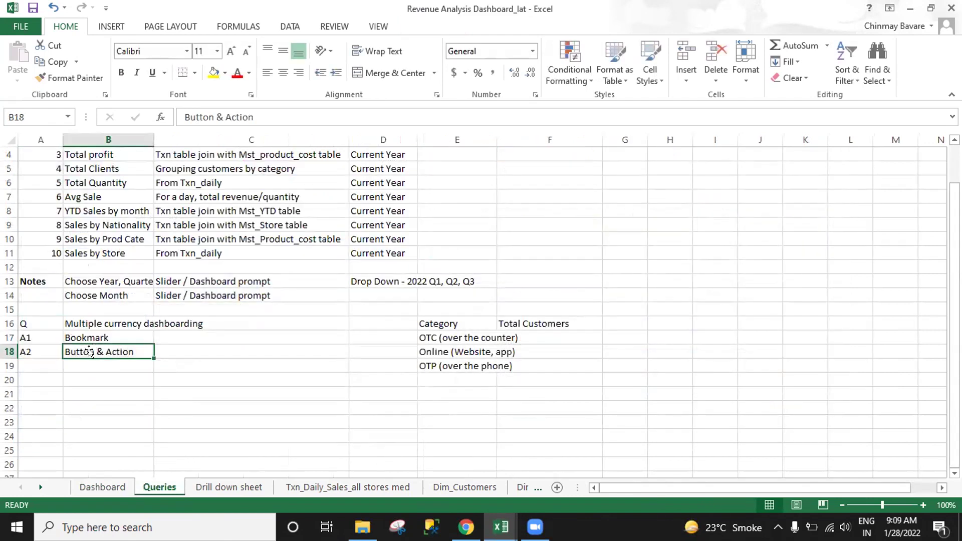
left_click(102, 487)
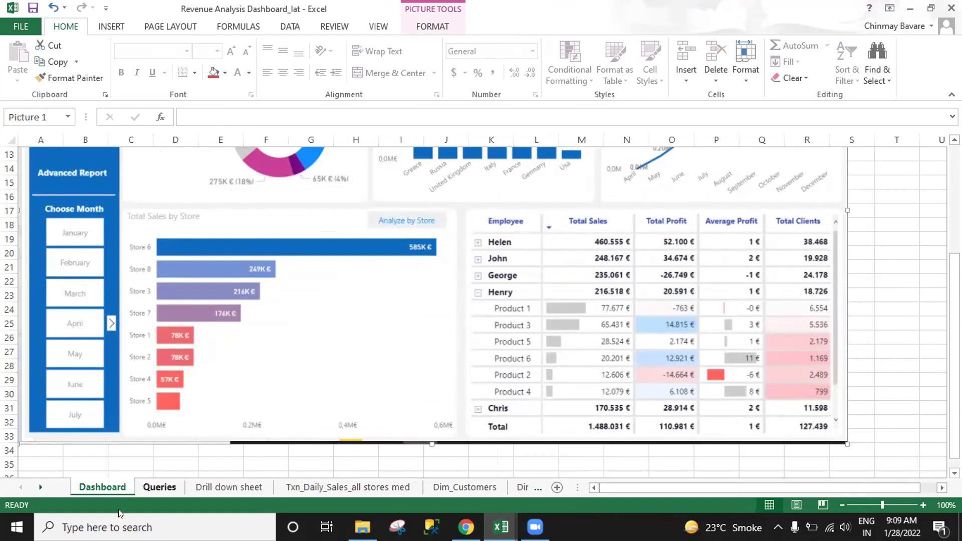
left_click(158, 487)
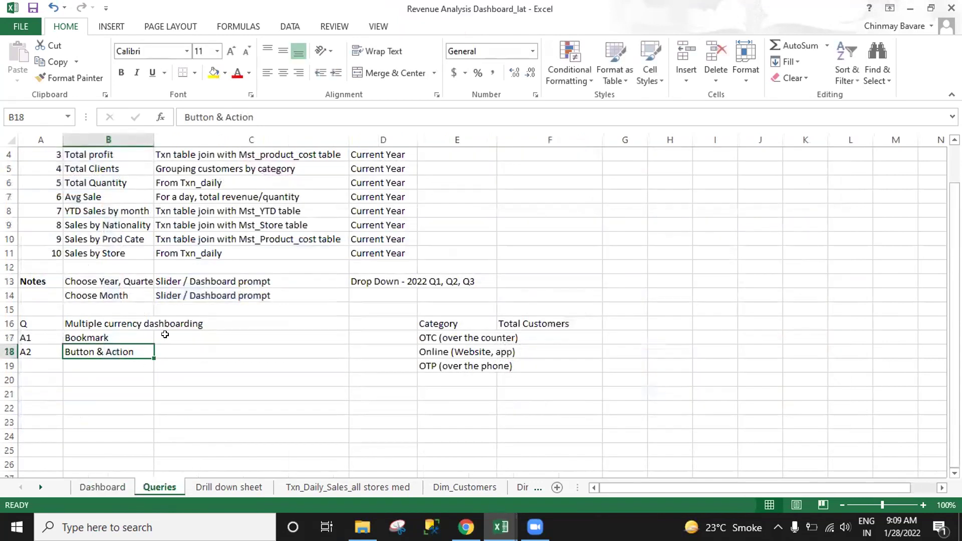
Enter the explanation "3 visualization with hide and unhide concept" in cell C17 beside the Bookmark answer.
left_click(167, 336)
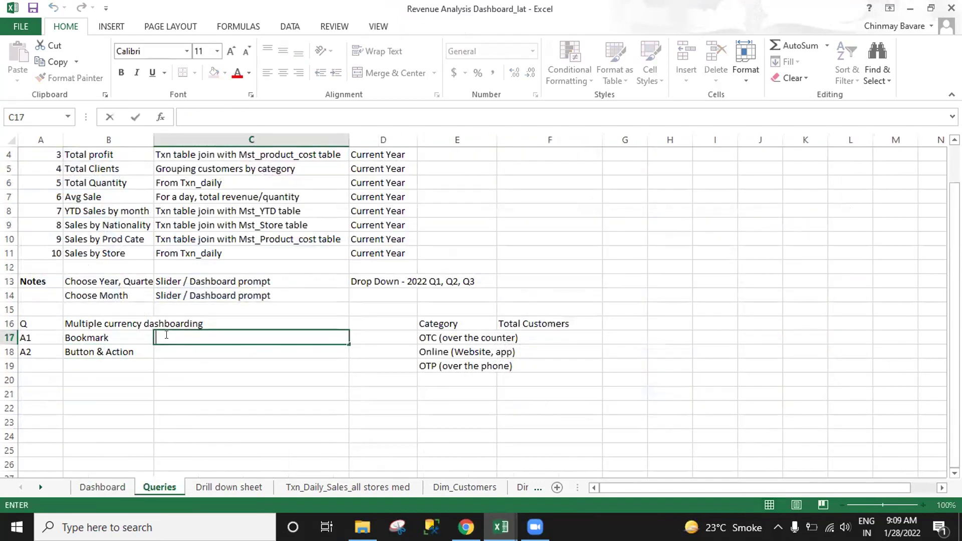
double_click(113, 334)
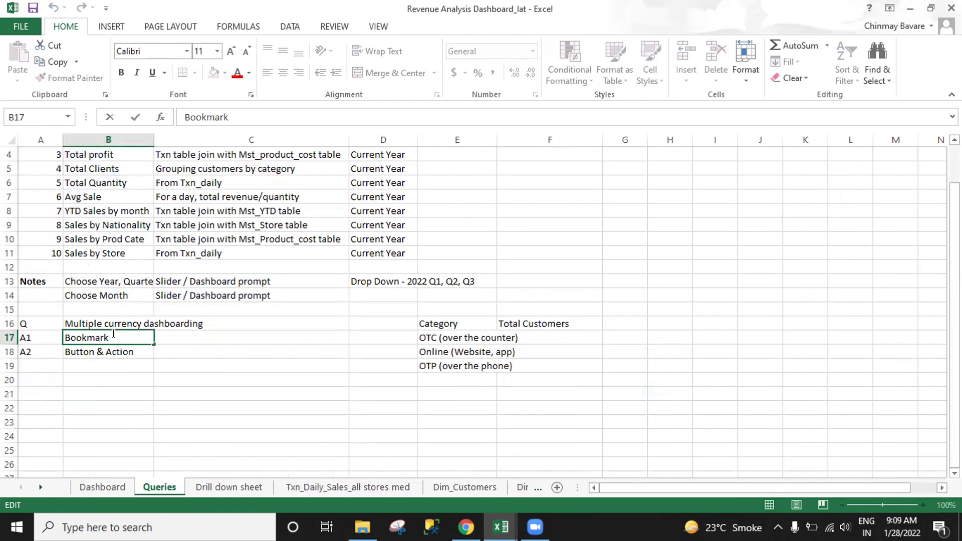
key("Tab")
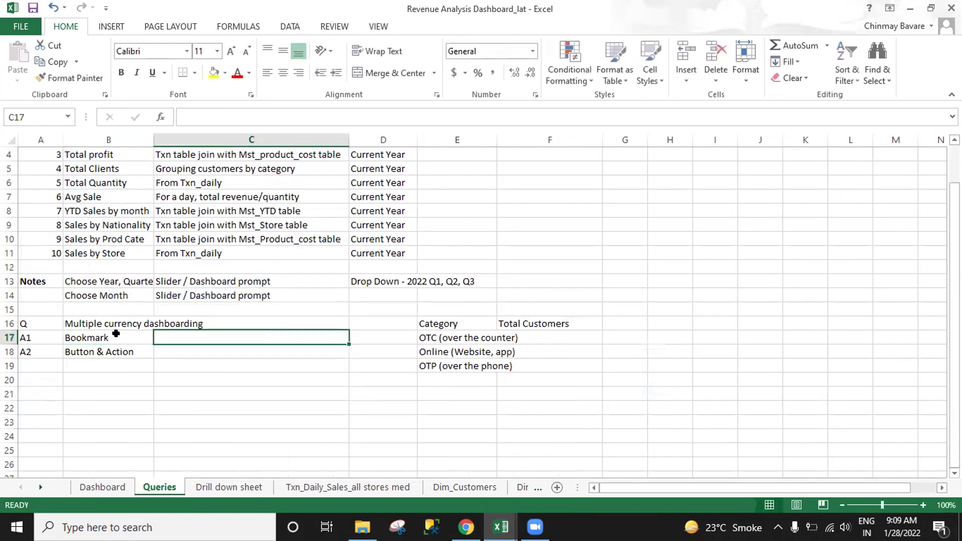
type("3 vi")
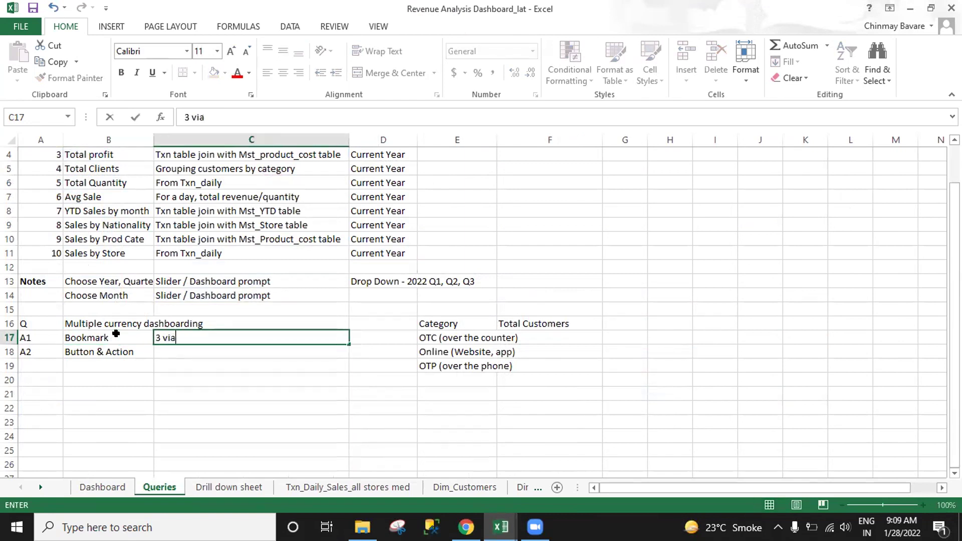
type("sualoza")
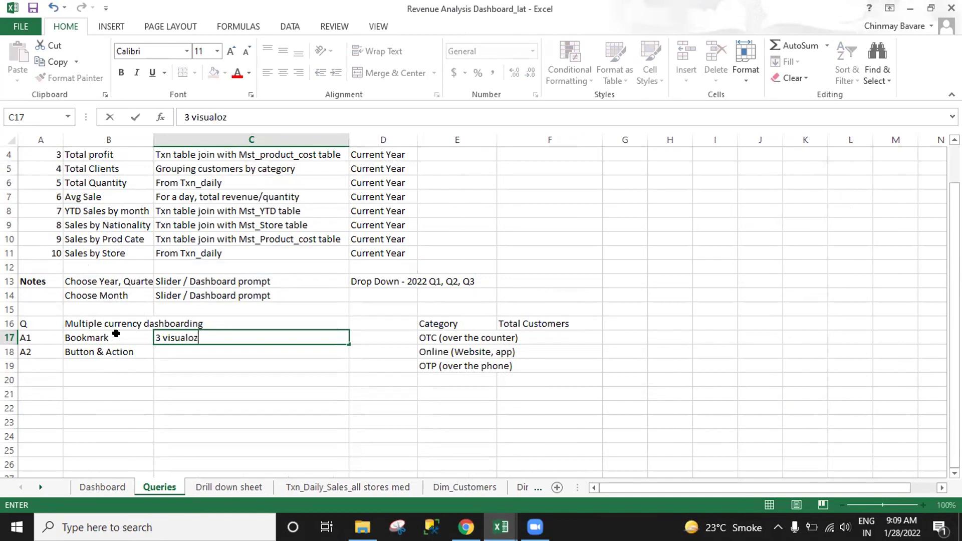
key("BackSpace")
key("BackSpace")
key("BackSpace")
type("ization with j")
key("BackSpace")
type("hide an")
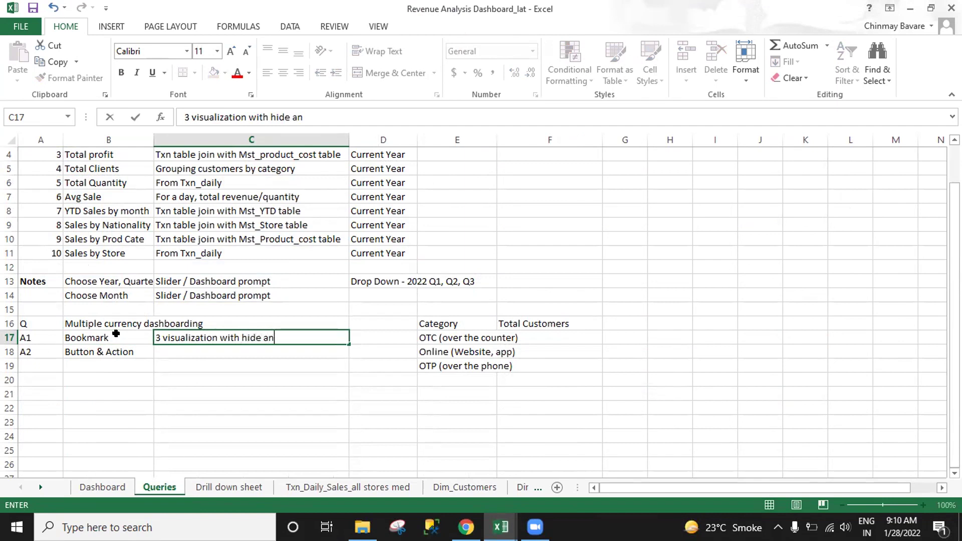
type("d unhide coc")
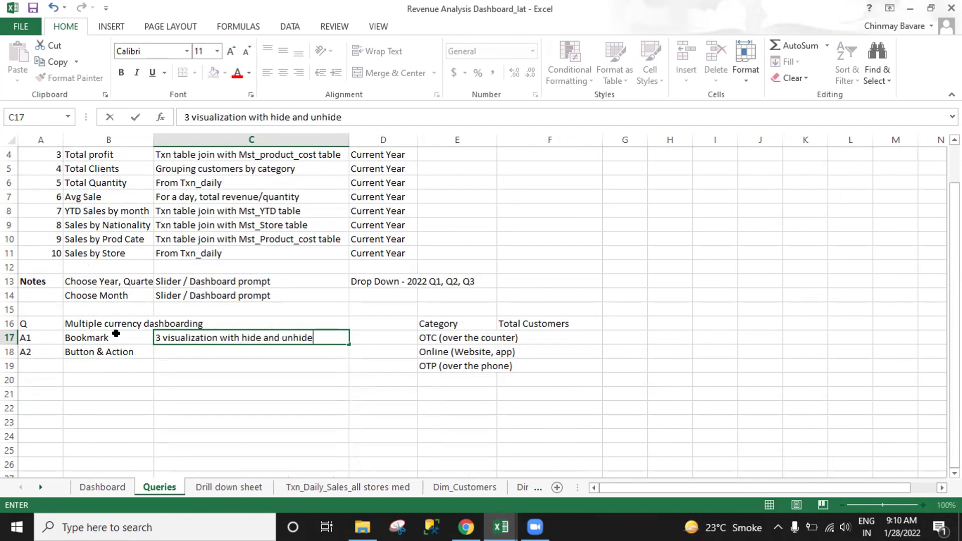
key("BackSpace")
type("ncept")
key("Return")
Move the Category and Total Customers table from E16:F19 to start in cell I2.
key("Right")
key("Right")
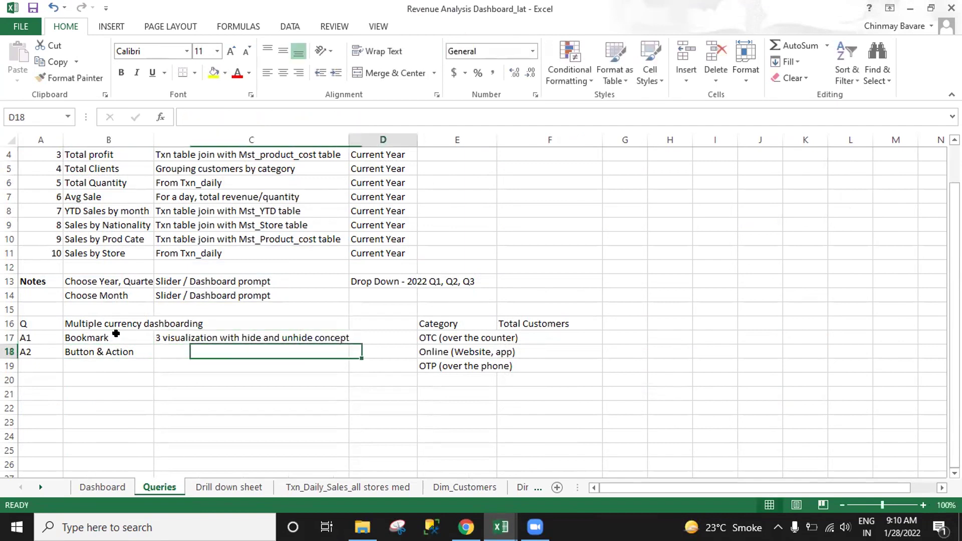
key("Up")
key("Right")
key("Up")
key("shift+Right")
key("shift+Down")
key("shift+Down")
key("shift+Down")
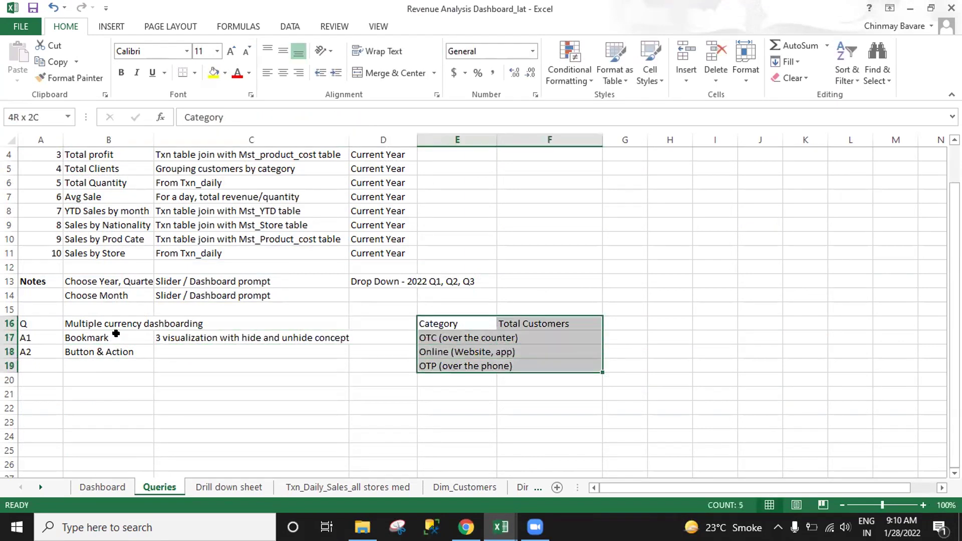
key("ctrl+x")
key("Up")
key("Right")
key("Right")
key("Right")
key("Up")
key("Up")
key("Up")
key("Up")
key("Up")
key("Up")
key("Up")
key("Up")
key("Up")
key("Up")
key("Up")
key("Up")
key("Up")
key("Up")
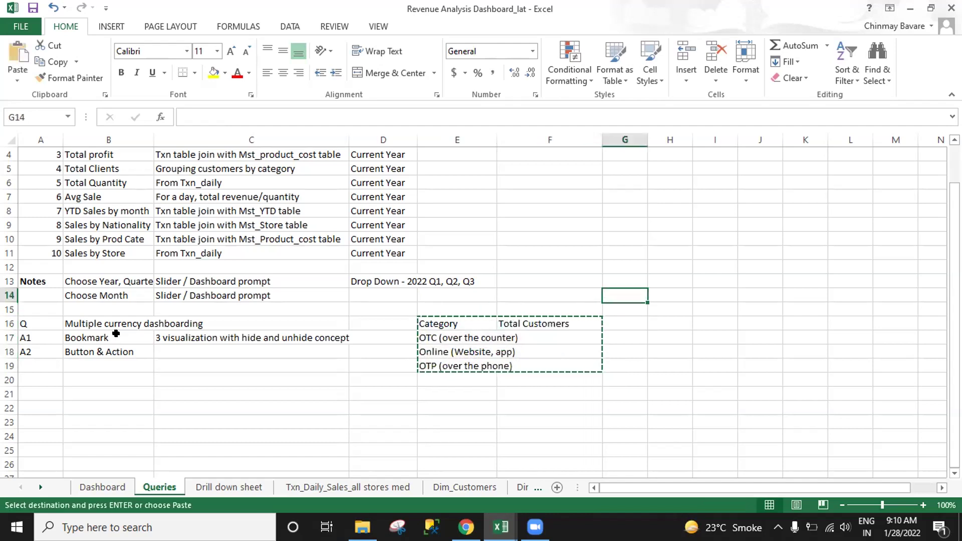
key("Right")
key("Down")
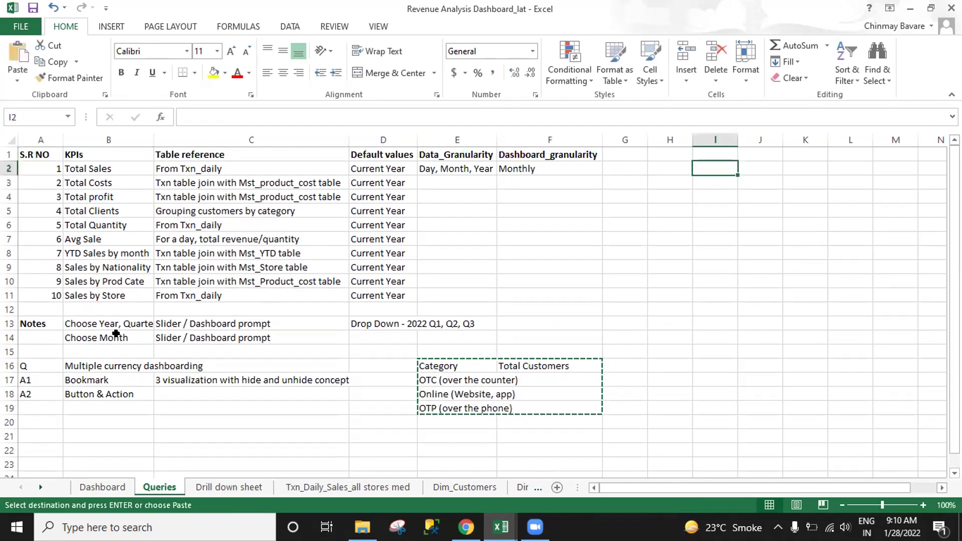
key("ctrl+v")
Enter the explanation "new page with specific currency" in cell C18 beside the Button & Action answer.
key("Down")
key("Down")
key("Down")
key("Left")
key("Left")
key("Left")
key("Left")
key("Left")
key("Down")
key("Down")
key("Down")
key("Down")
key("Down")
key("Down")
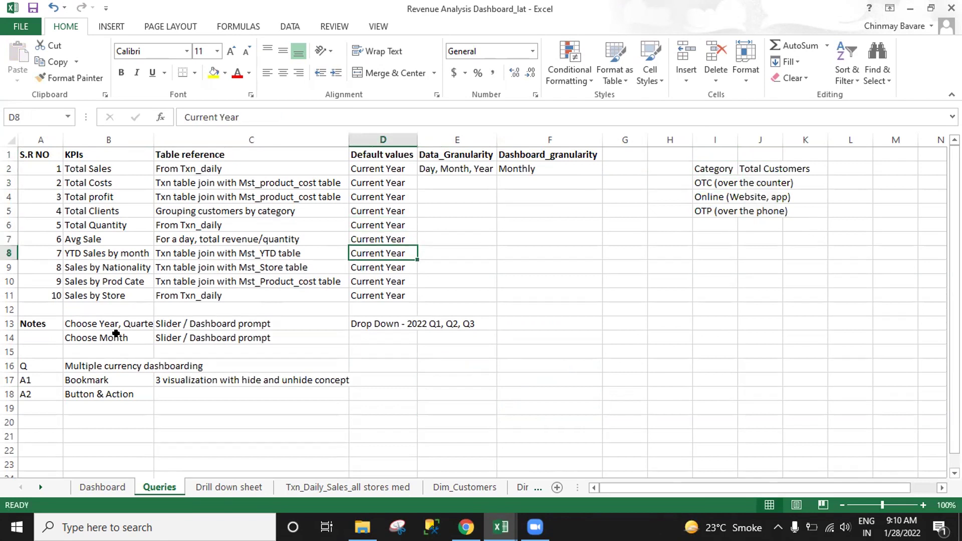
key("Left")
key("Left")
key("Left")
key("Right")
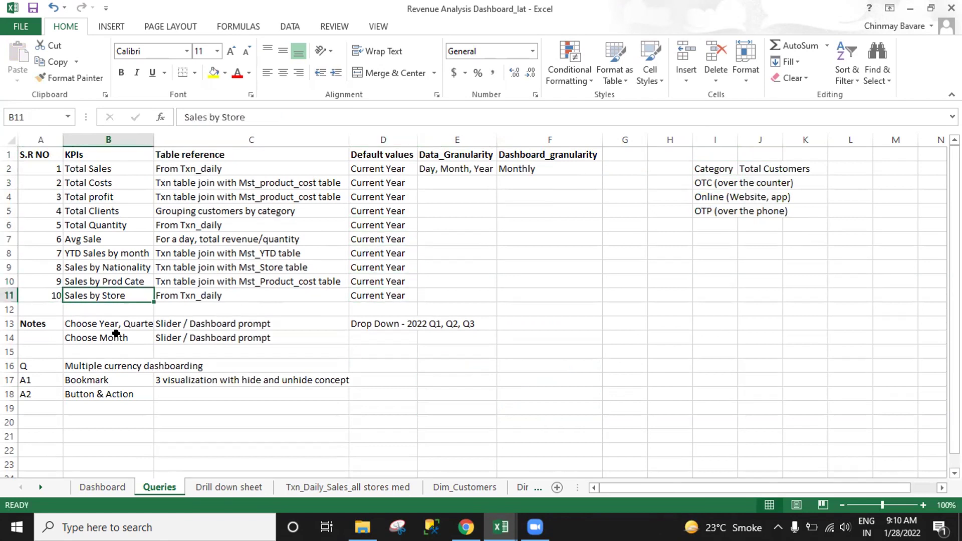
key("Right")
key("Down")
key("Down")
key("Down")
key("Down")
key("Down")
key("Down")
key("Right")
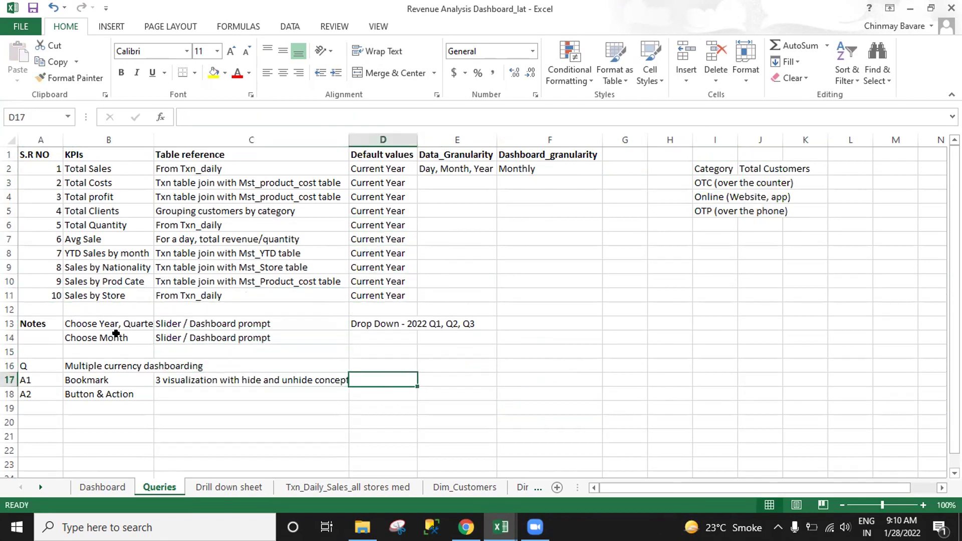
key("Left")
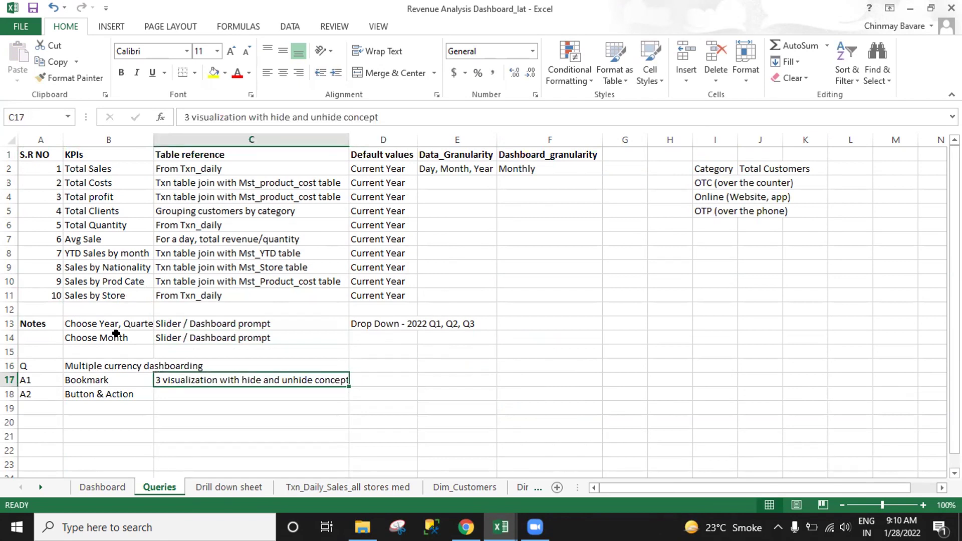
double_click(203, 389)
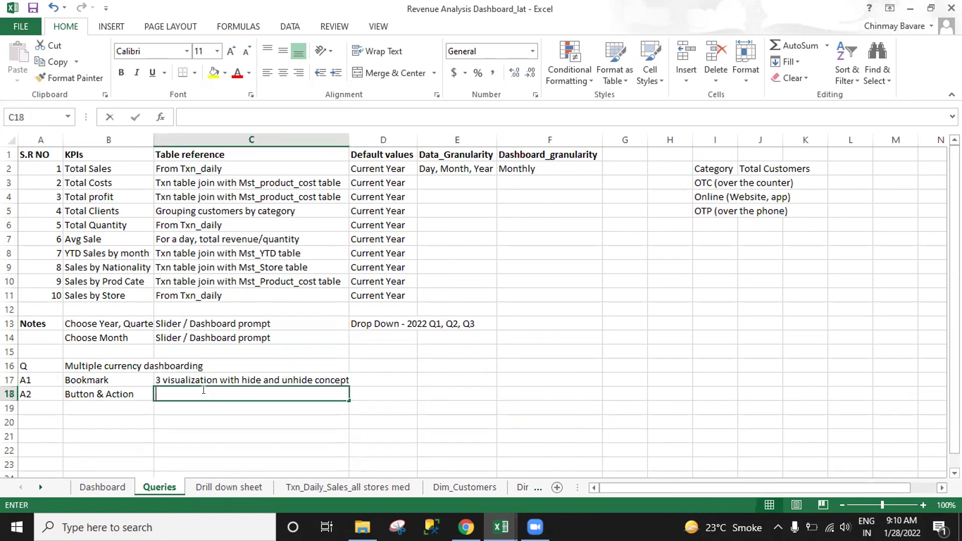
type("new page with specific currency")
key("Return")
Make the question row's label and text in cells A16:B16 bold.
left_click(206, 391)
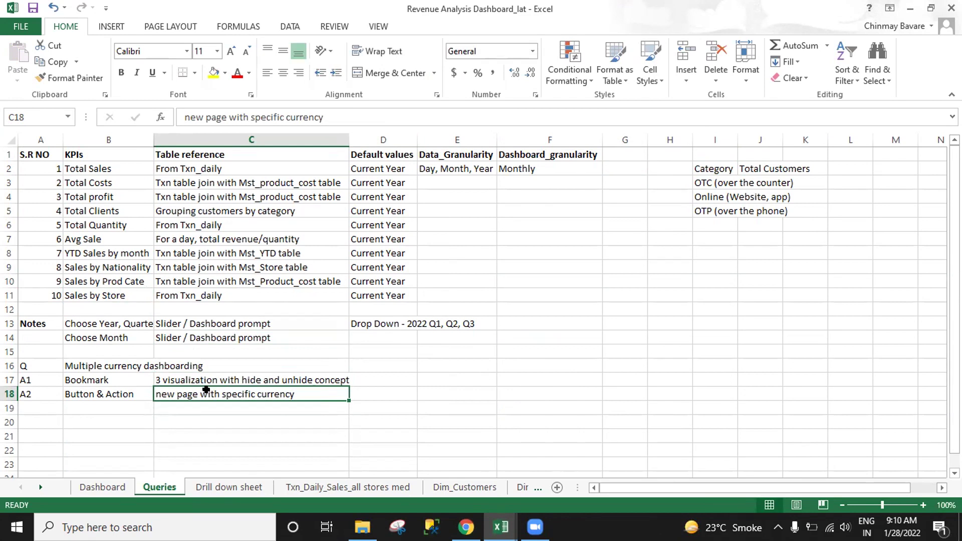
key("Left")
key("Up")
key("Up")
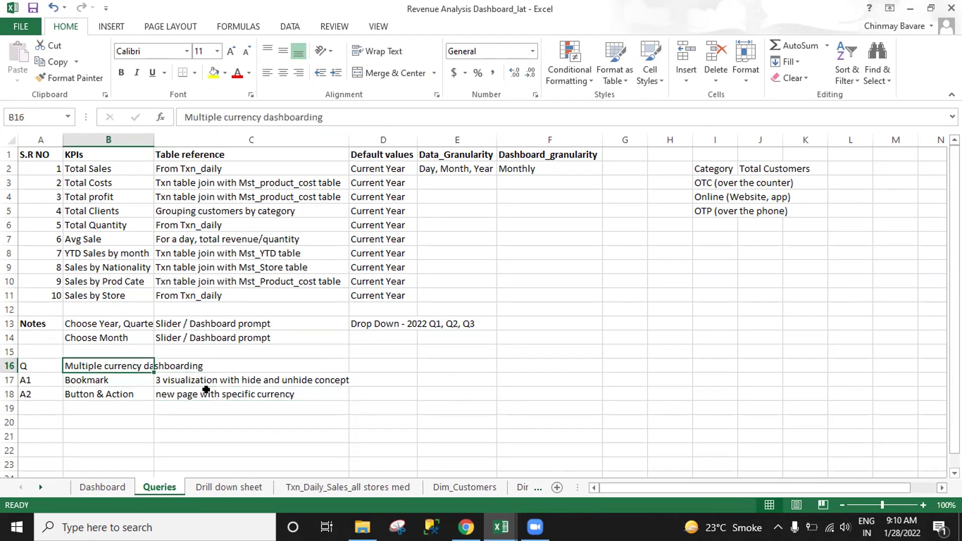
key("Left")
key("shift+Right")
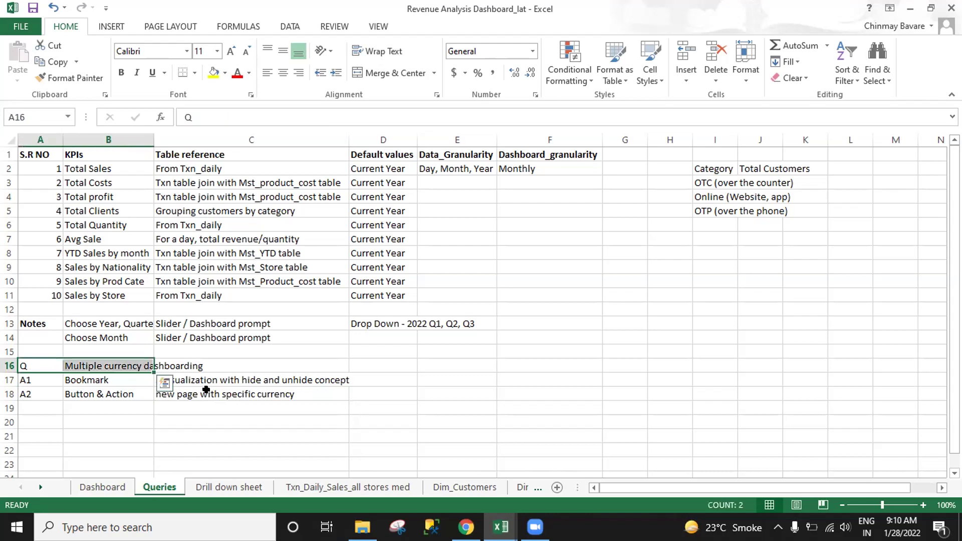
key("ctrl+b")
key("Down")
key("Down")
key("Down")
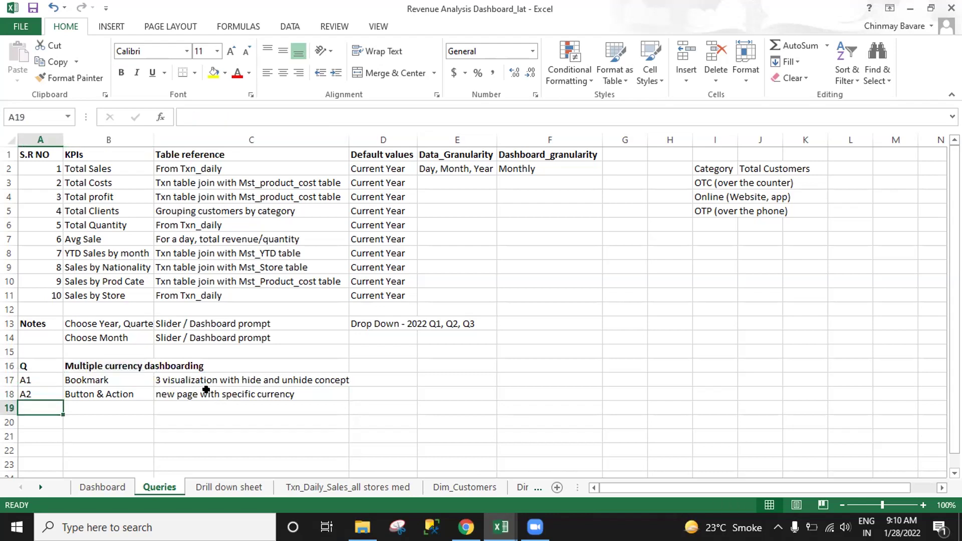
Review the Dashboard sheet's picture, from the store chart and employee table up to the KPI cards.
key("Down")
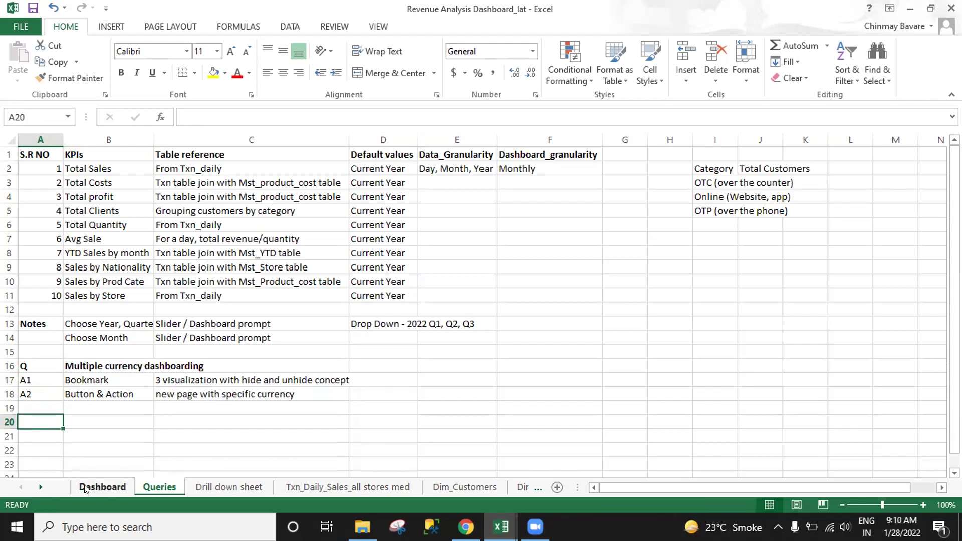
left_click(102, 487)
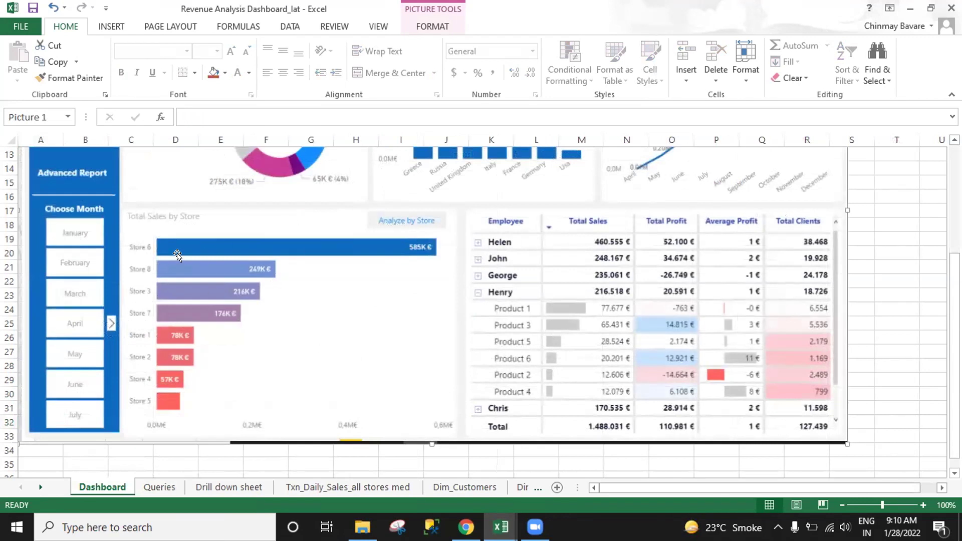
scroll(324, 353, "up", 2)
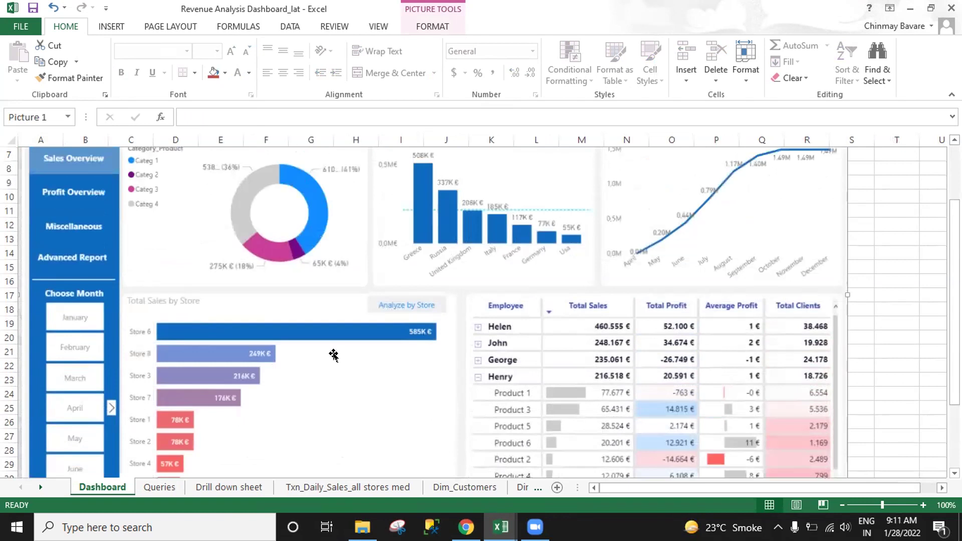
scroll(335, 350, "down", 1)
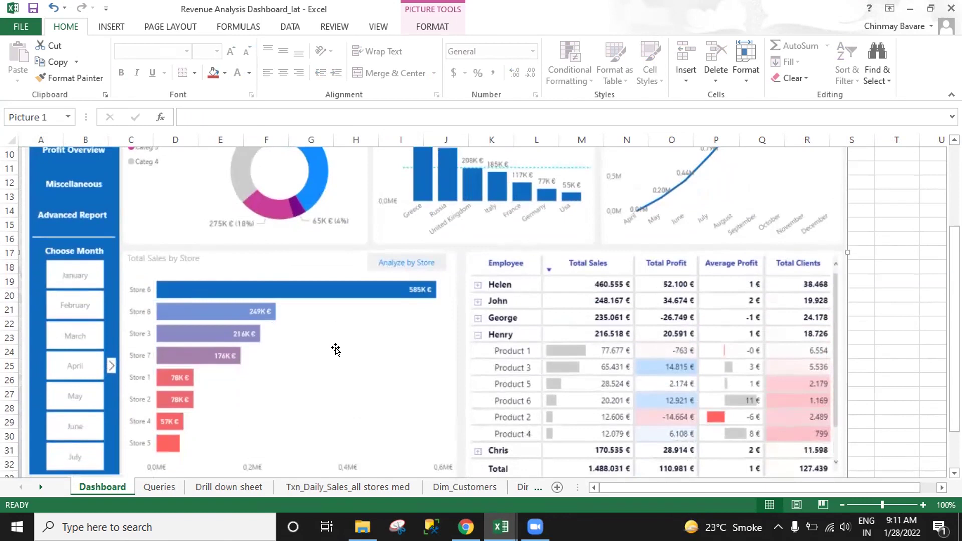
scroll(335, 349, "up", 3)
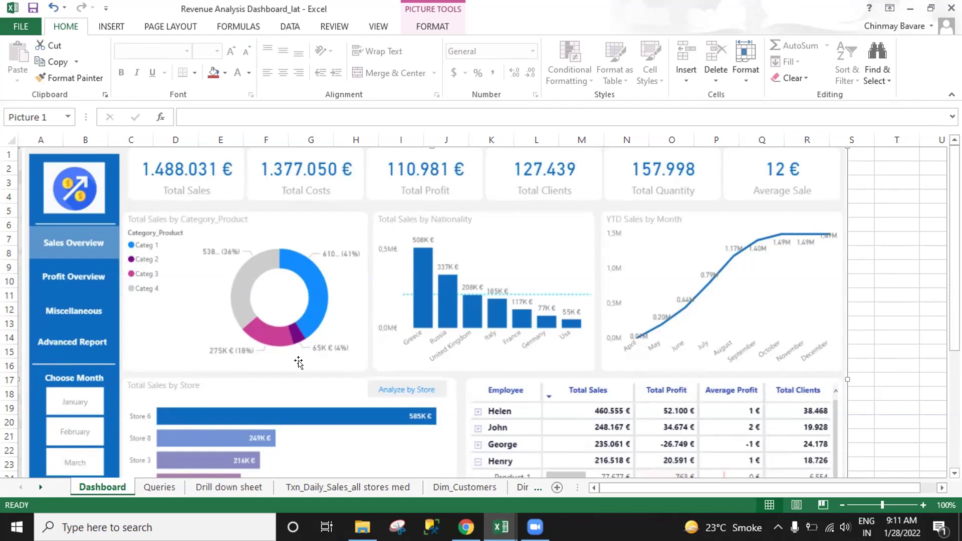
Start a second question on the Queries sheet with the label "Q" in A20 and "Manual Hierarchy" in B20.
left_click(153, 487)
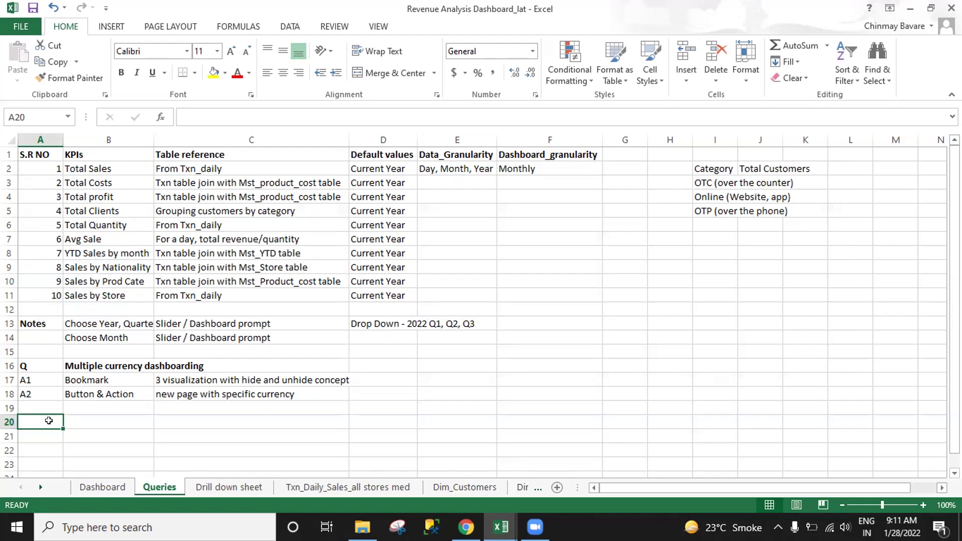
type("Q")
key("Return")
key("Up")
key("Right")
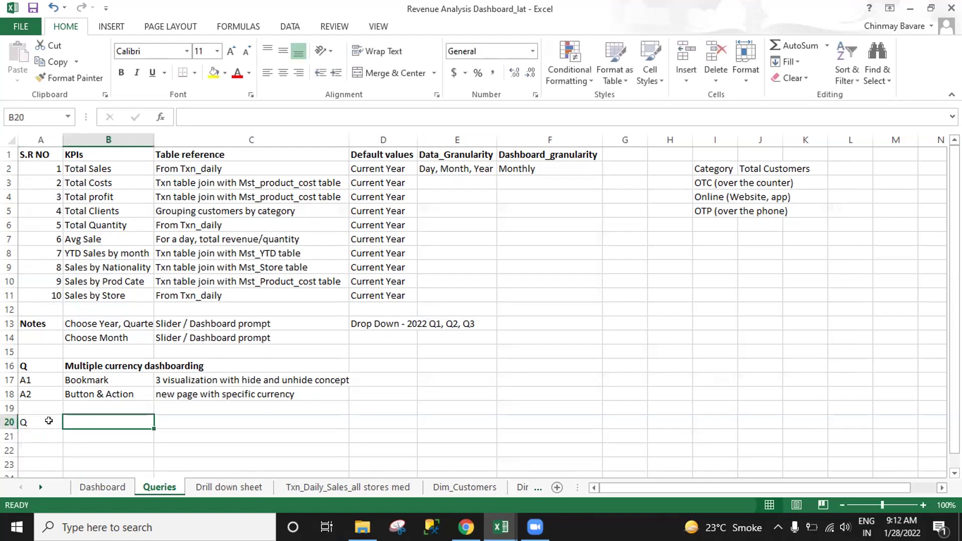
type("Manual Hierarchy")
key("ctrl+Return")
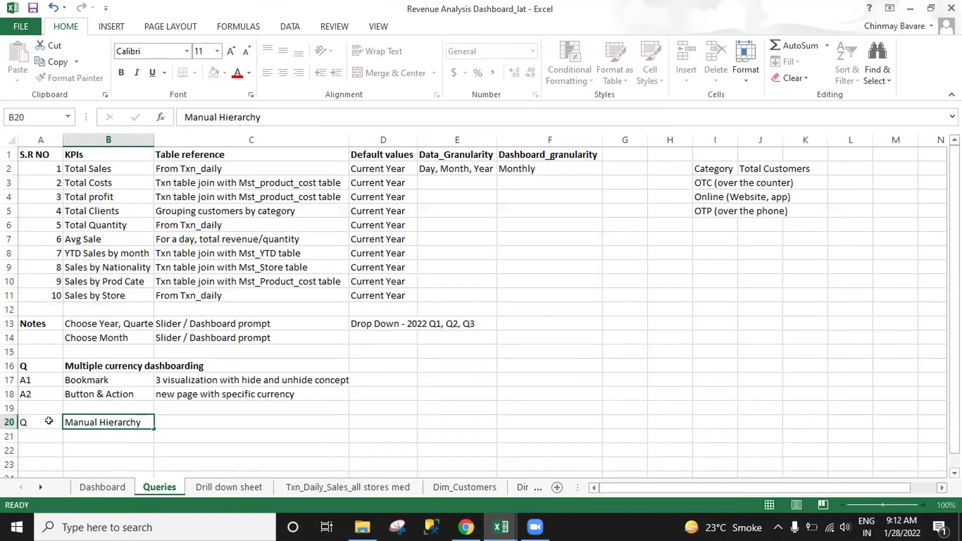
Make the Manual Hierarchy question row's label and text in cells A20:B20 bold.
left_click(49, 421)
key("shift+Right")
key("ctrl+b")
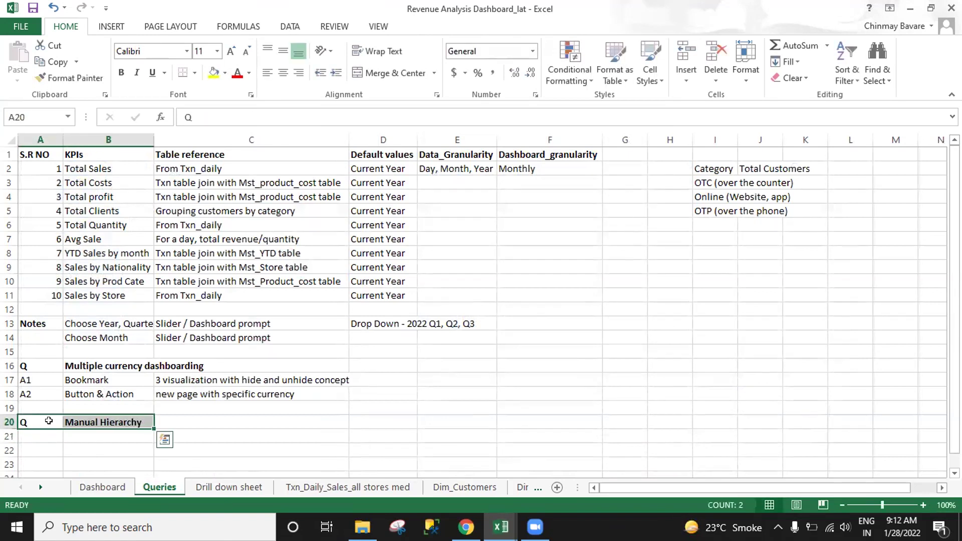
key("Right")
key("Right")
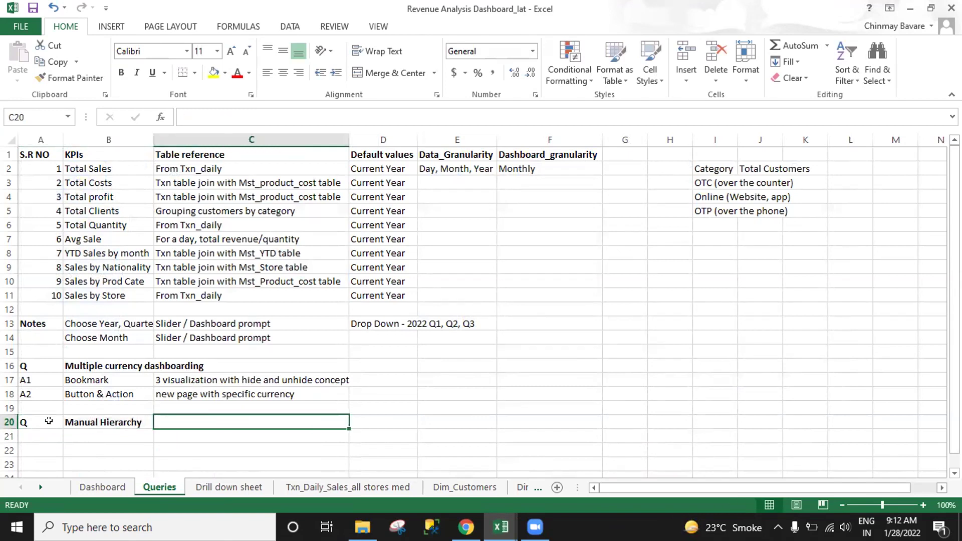
key("Left")
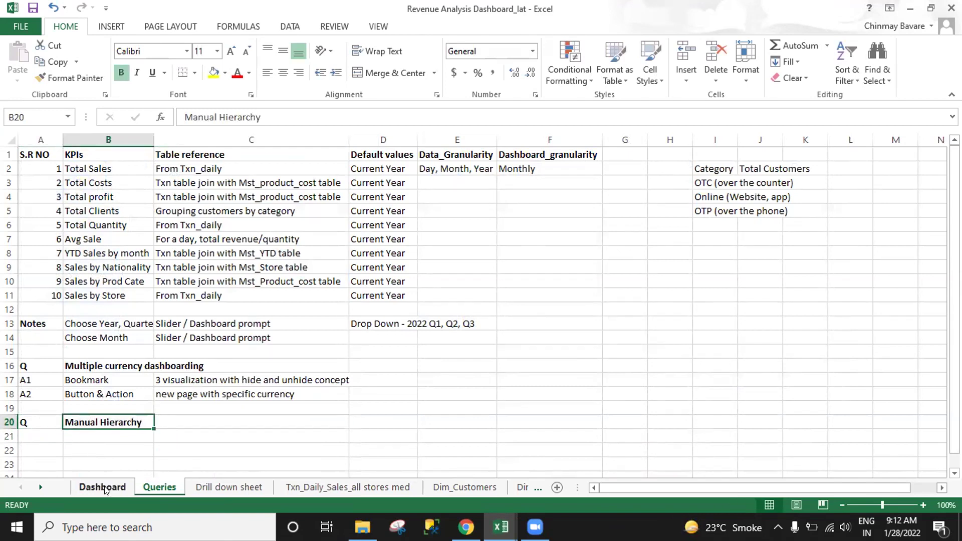
Enter the note "Want to check" in cell C20 beside the Manual Hierarchy question.
left_click(164, 421)
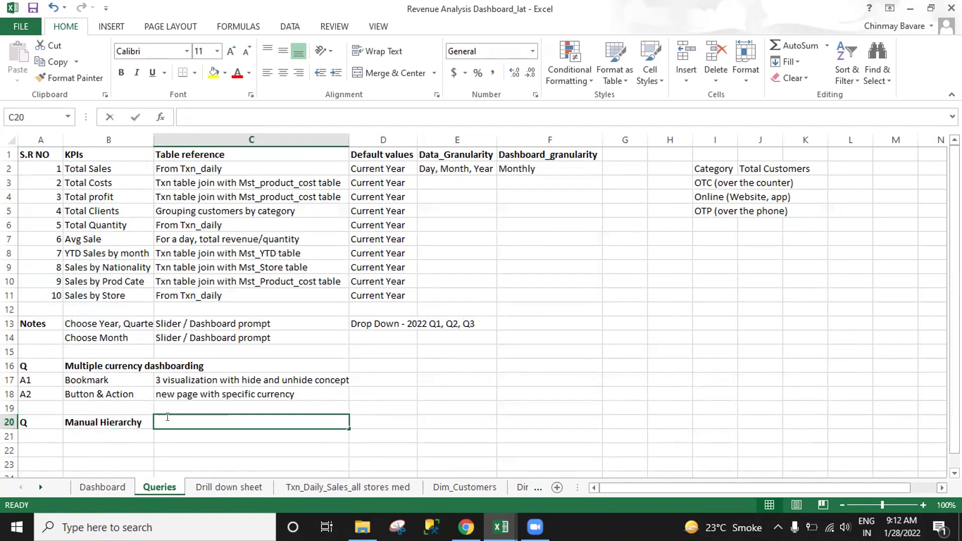
type("Wa")
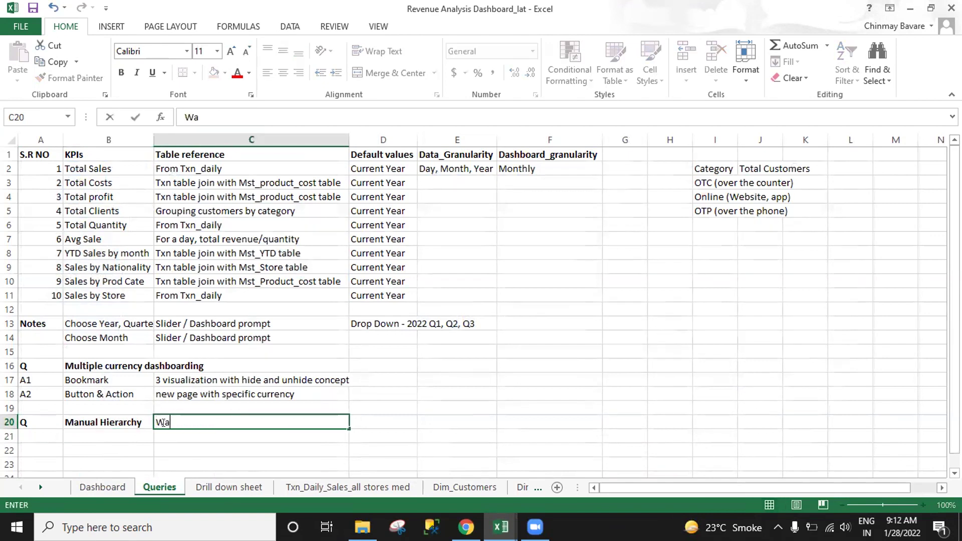
type("nt to check")
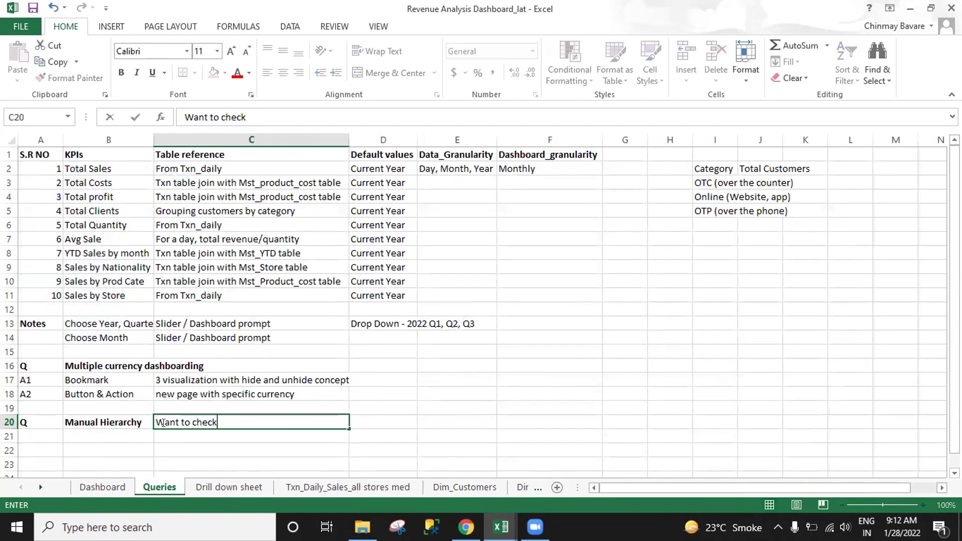
key("Return")
key("Left")
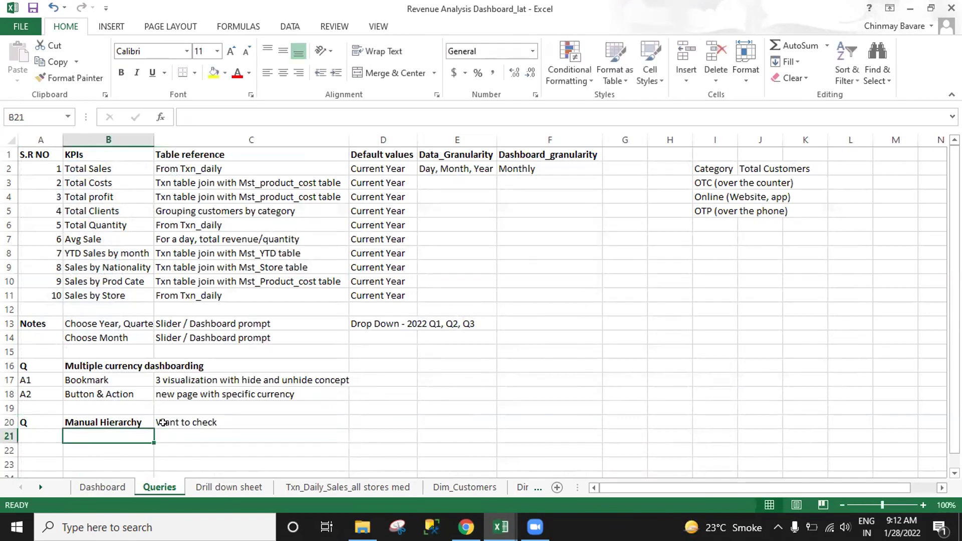
Check the dashboard's employee table and extend the note in Queries cell C20 to "Want to check employees to product".
scroll(449, 390, "down", 1)
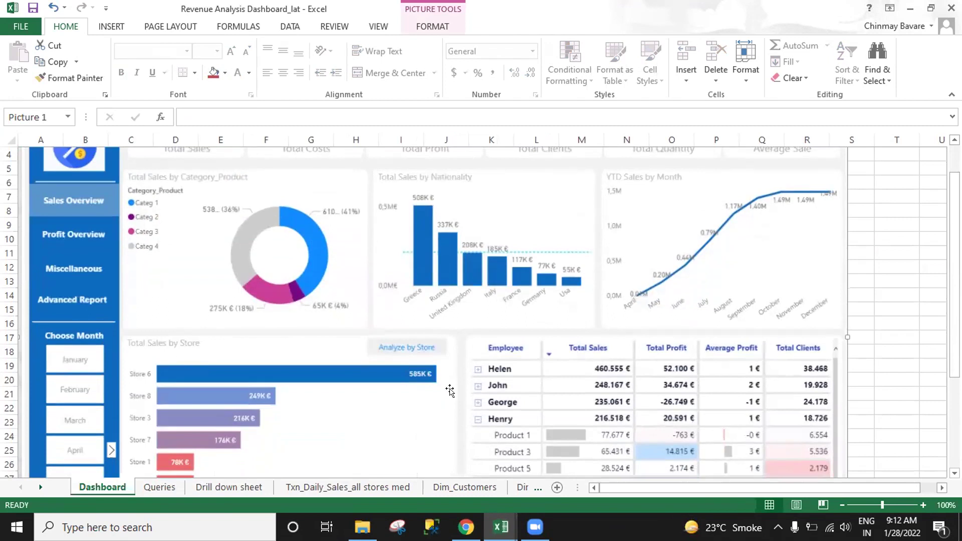
scroll(458, 390, "up", 1)
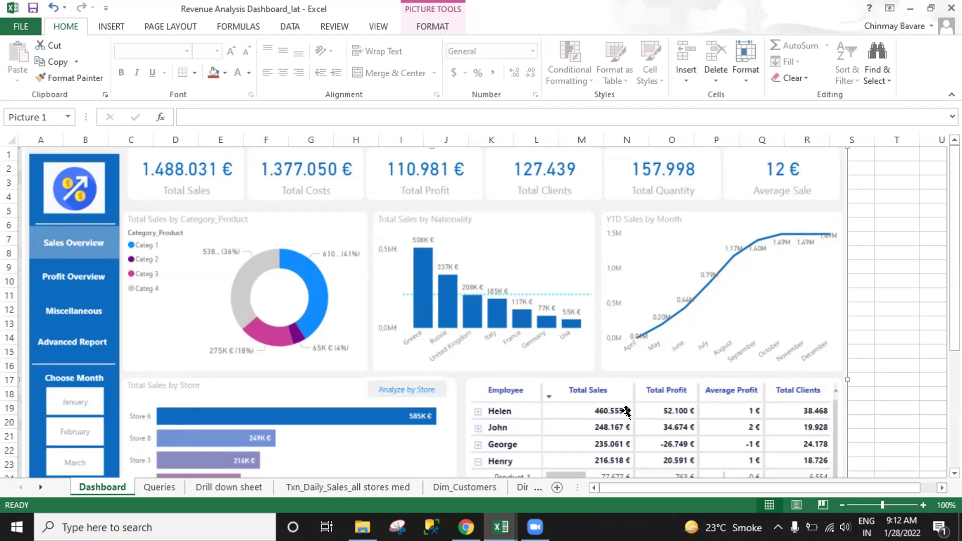
scroll(625, 412, "down", 1)
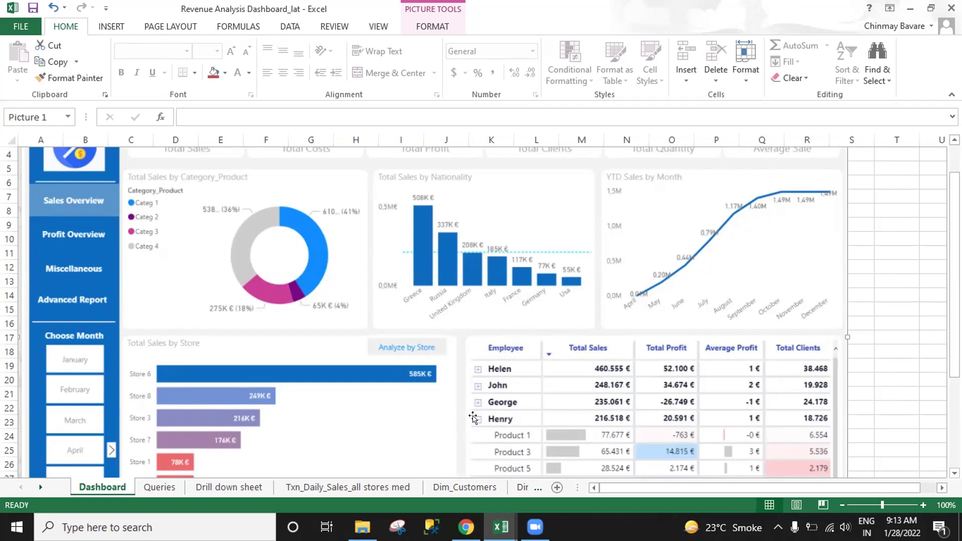
left_click(159, 487)
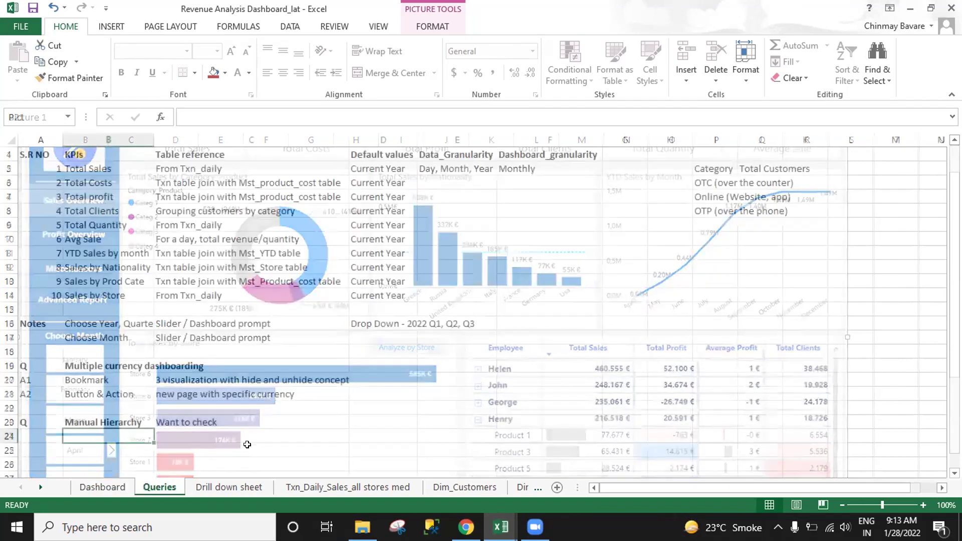
double_click(266, 423)
type("emplo")
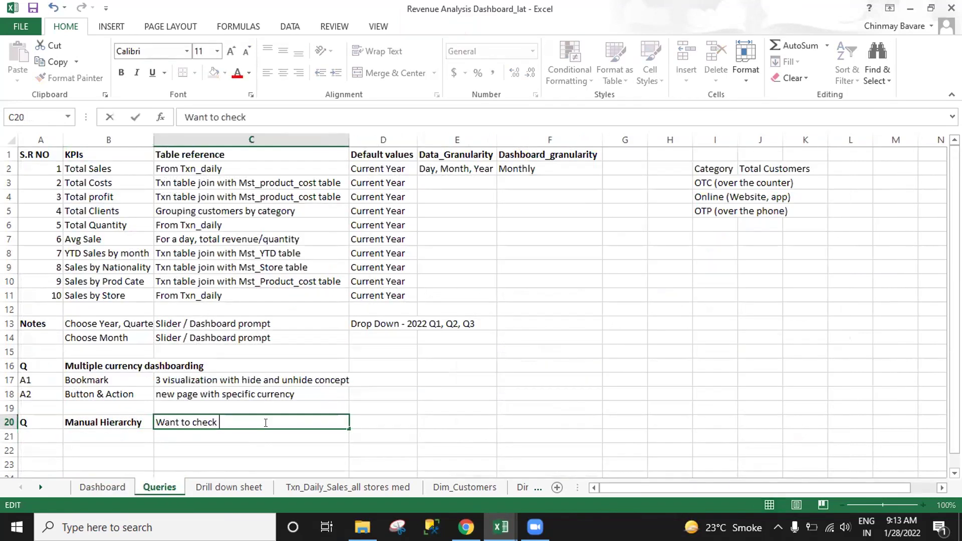
type("ye")
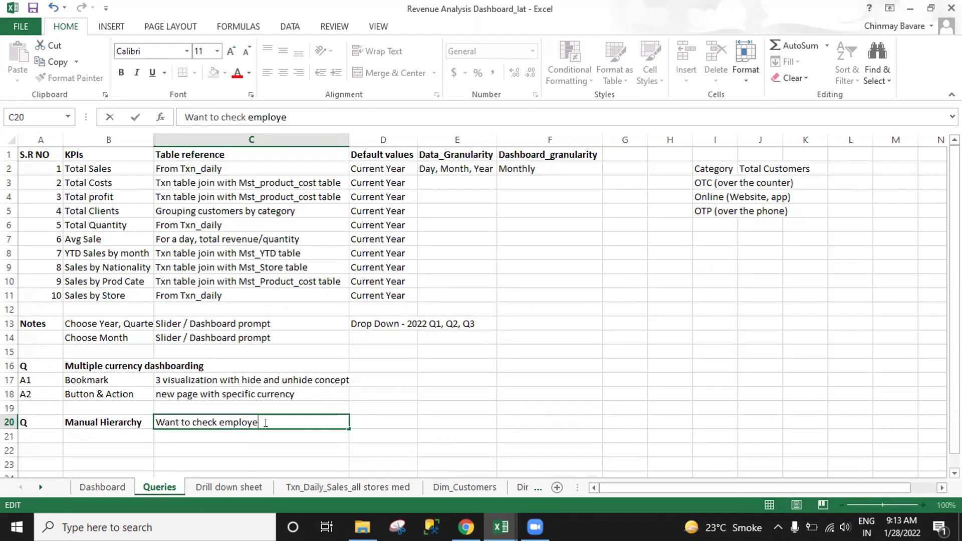
type("es to product")
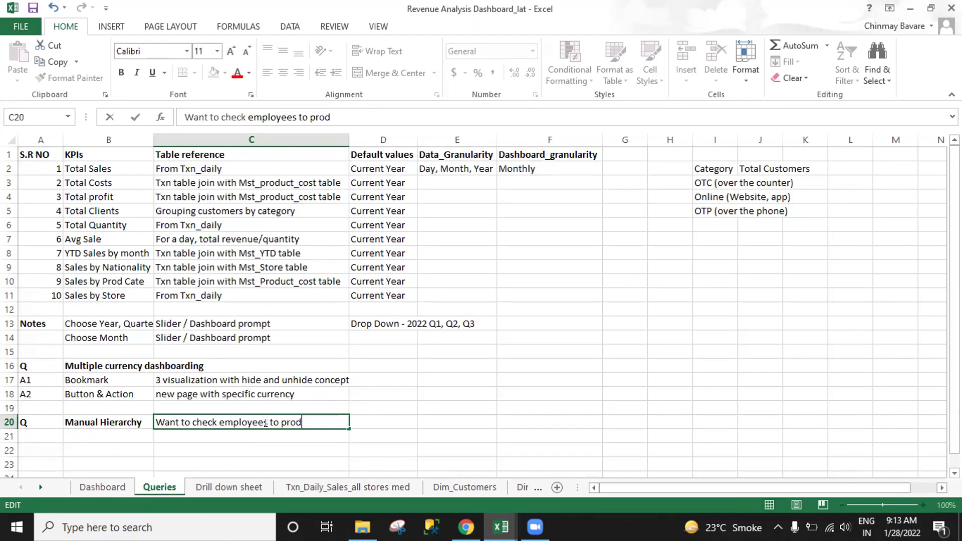
key("Return")
key("Left")
key("Up")
key("Up")
key("Up")
key("Up")
key("Right")
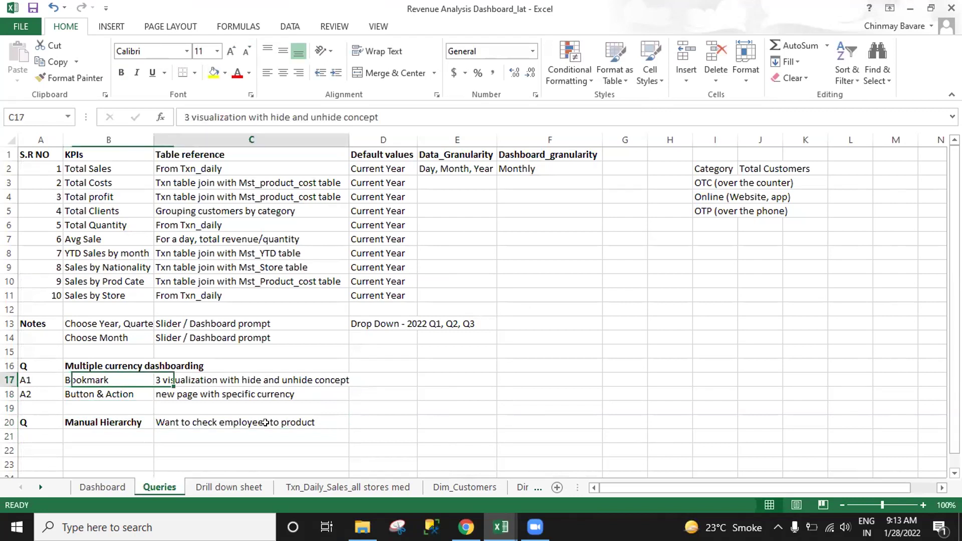
key("Up")
key("Up")
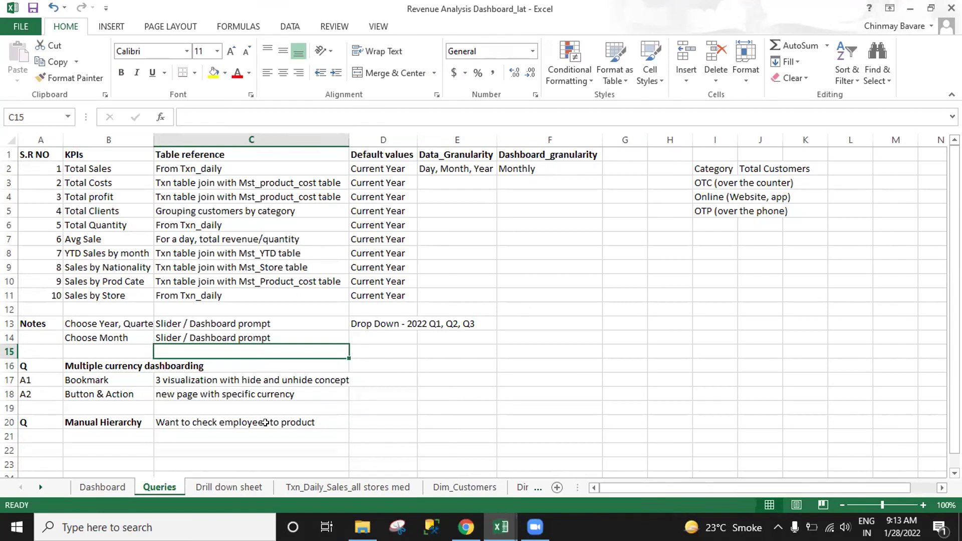
key("Up")
key("Up")
key("Up")
key("Up")
key("Up")
key("Up")
key("Up")
key("Up")
key("Up")
key("Up")
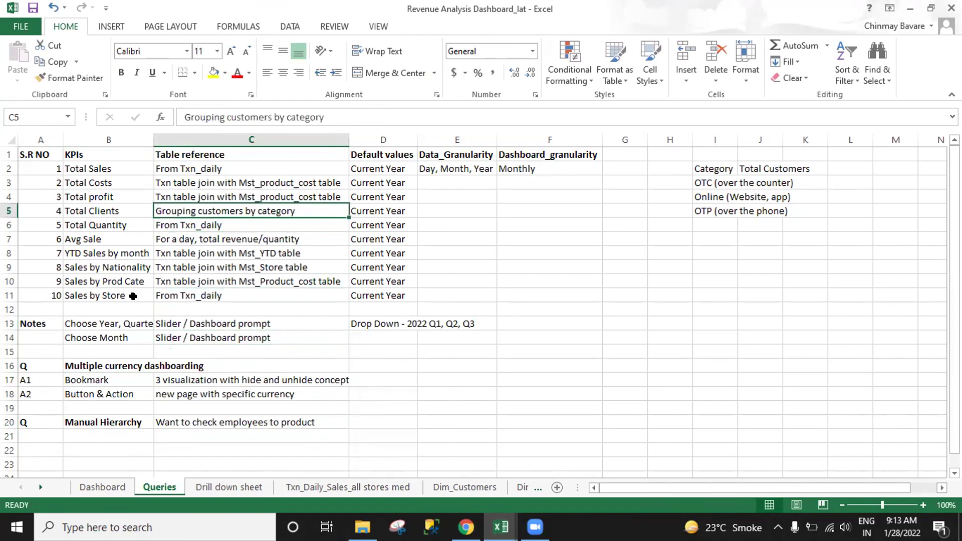
Examine the Sales by Store KPI against the dashboard's store chart and the daily sales transaction sheet.
left_click(184, 295)
left_click(100, 297)
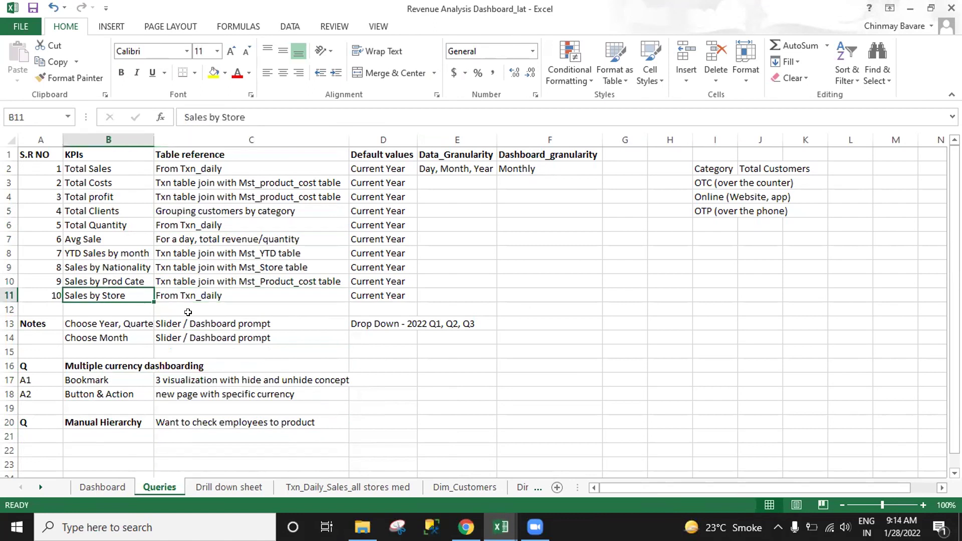
left_click(126, 485)
left_click(150, 488)
key("ctrl+Page_Up")
scroll(232, 326, "down", 1)
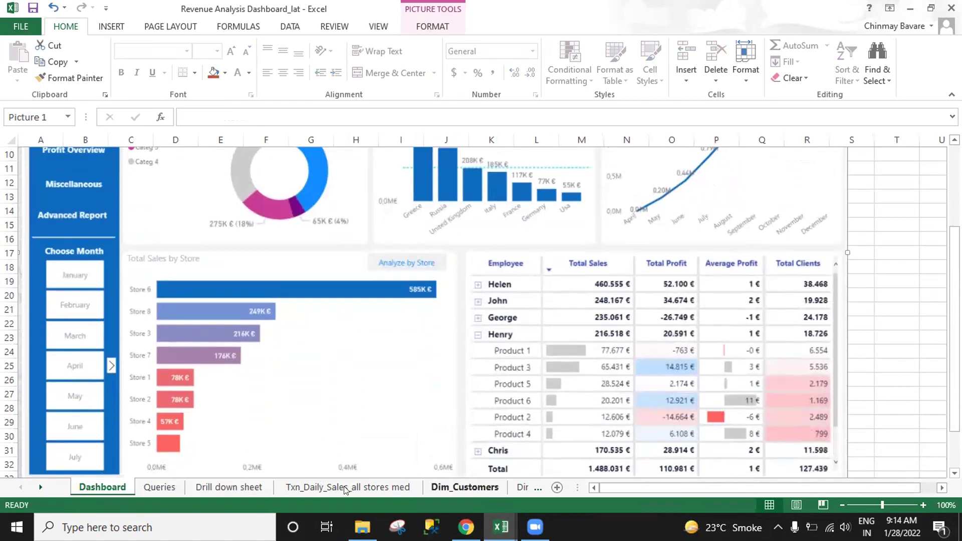
left_click(160, 486)
left_click(347, 486)
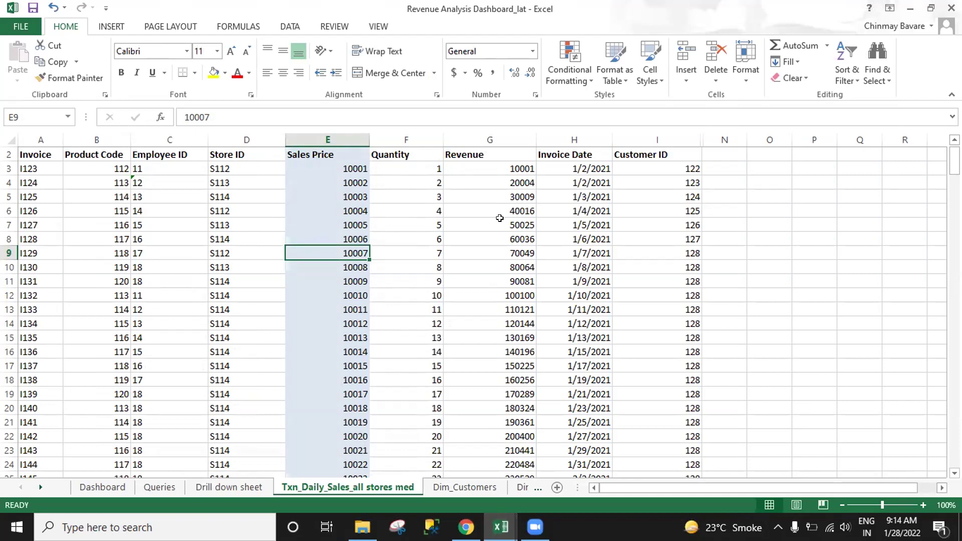
left_click(101, 487)
left_click(170, 485)
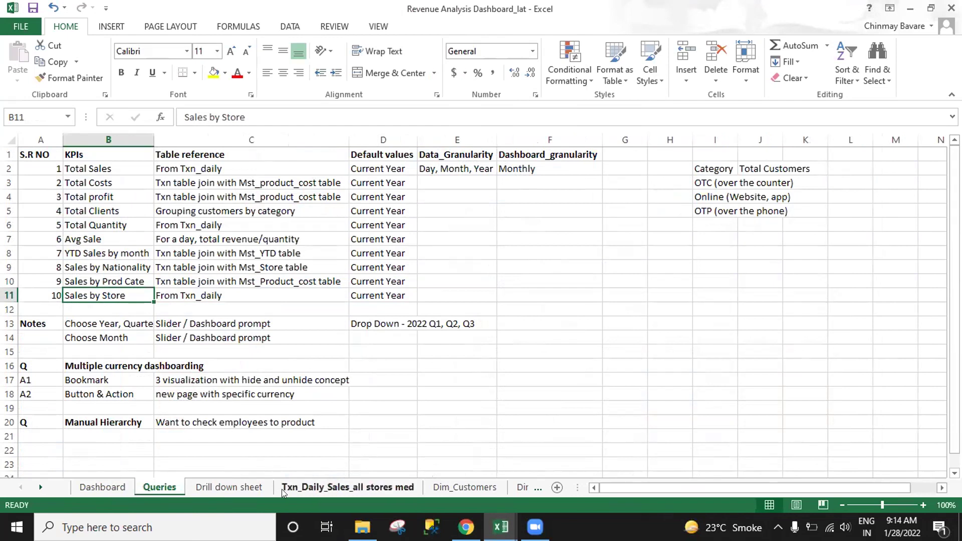
Insert an empty column before Store Location in the Dim_Stores sheet.
left_click(500, 488)
left_click(521, 487)
left_click(516, 487)
left_click(491, 488)
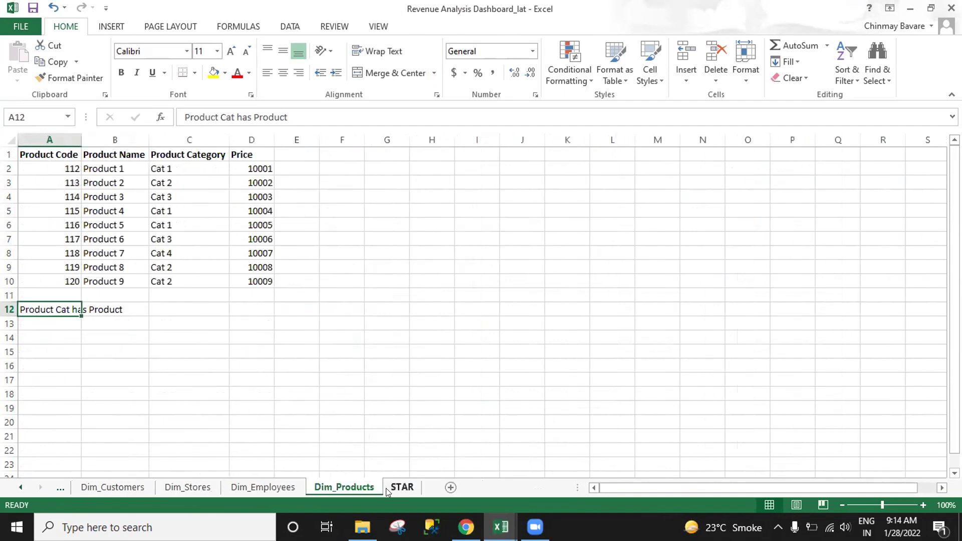
left_click(193, 489)
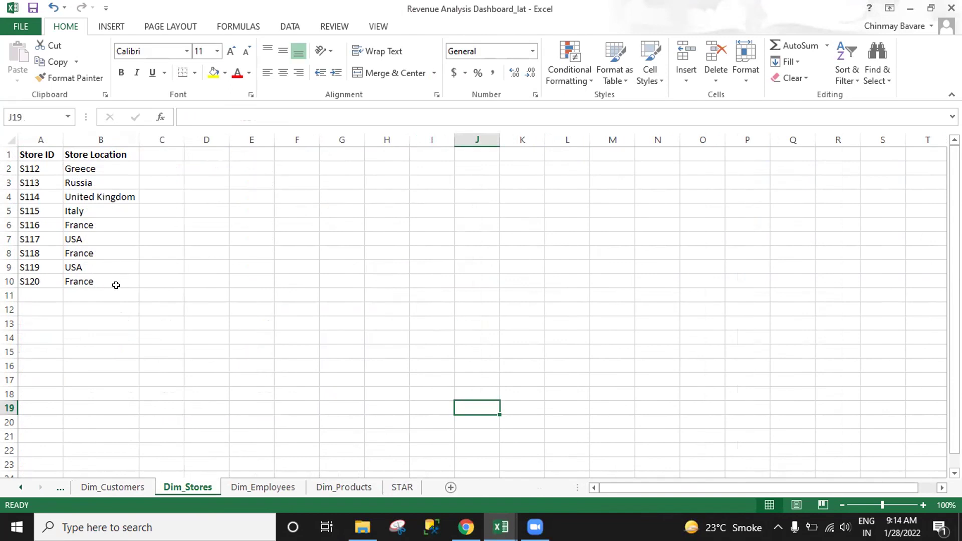
left_click(84, 151)
key("ctrl+space")
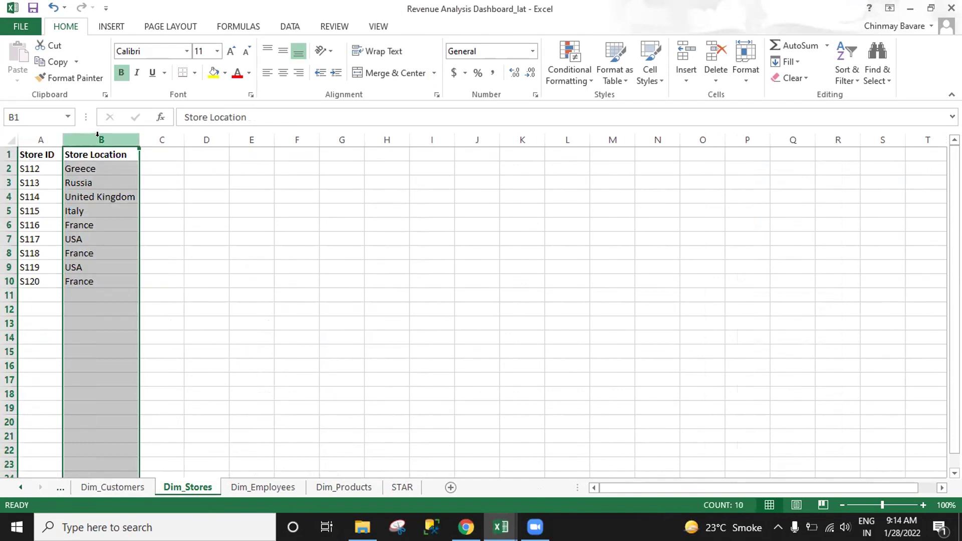
key("ctrl+shift+plus")
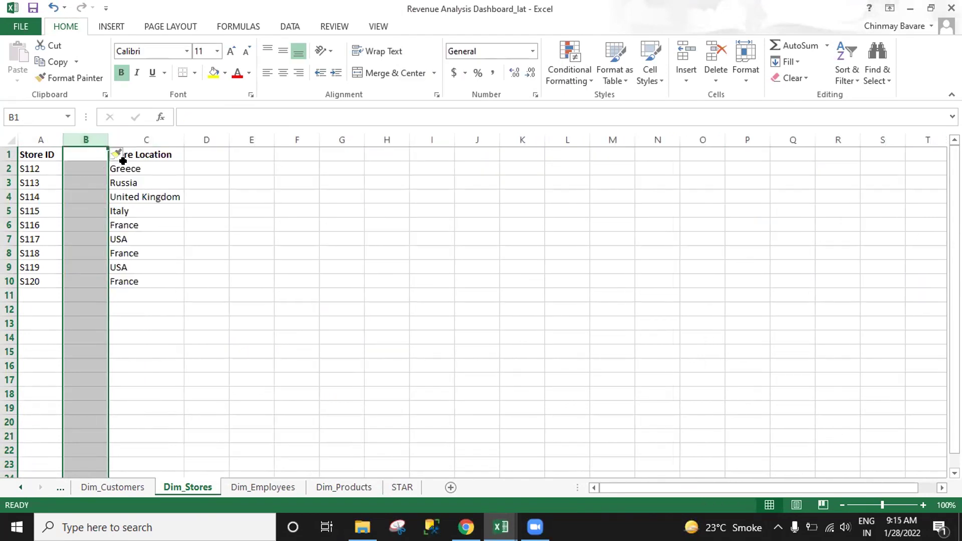
Enter the header "Store Name" in cell B1 of the new Dim_Stores column.
left_click(72, 152)
type("Sales")
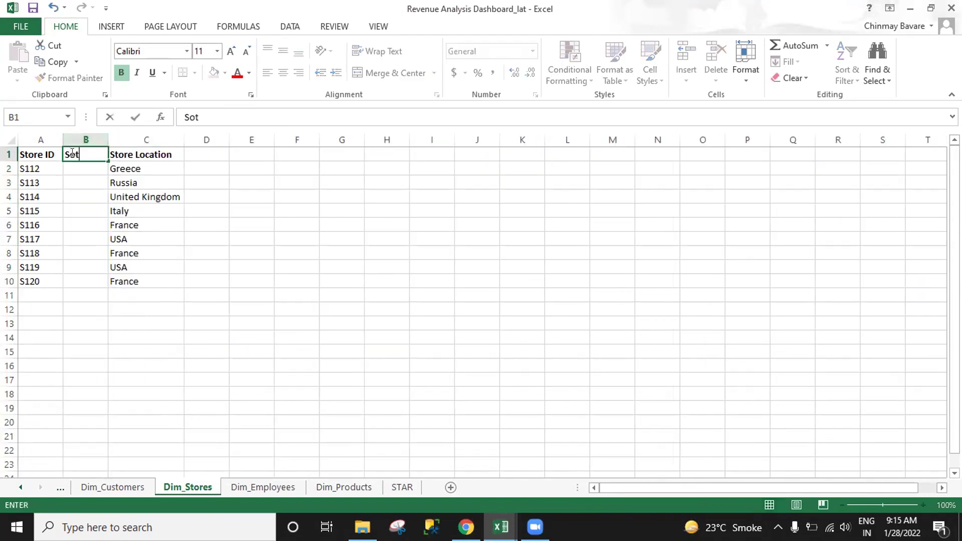
key("BackSpace")
key("BackSpace")
key("BackSpace")
key("BackSpace")
type("o")
key("BackSpace")
type("tore Name")
key("Return")
key("Up")
key("Down")
Fill the Store Name column of Dim_Stores for all stores S112 to S120 with alternating values ABC and CDV.
type("ABC")
key("Return")
type("CDV")
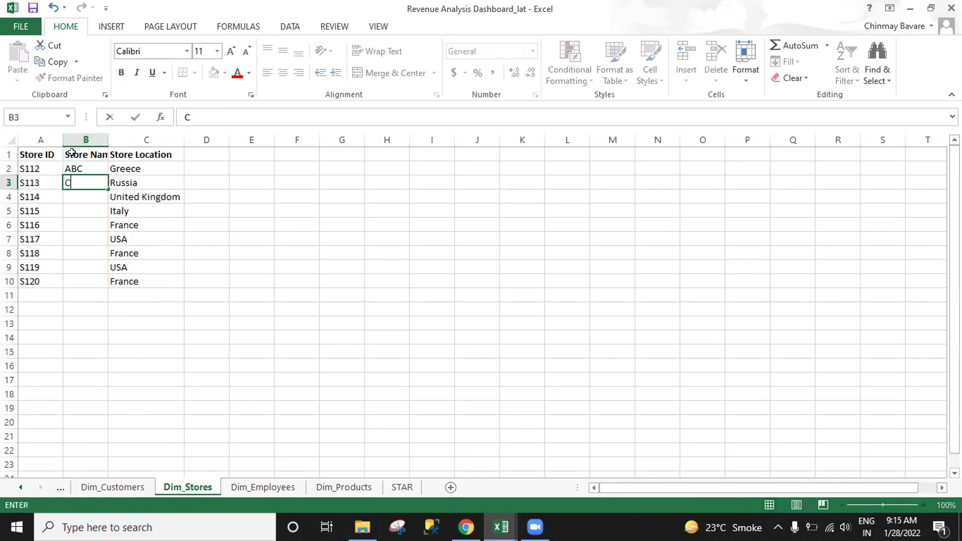
key("Return")
key("Up")
key("Up")
key("shift+Down")
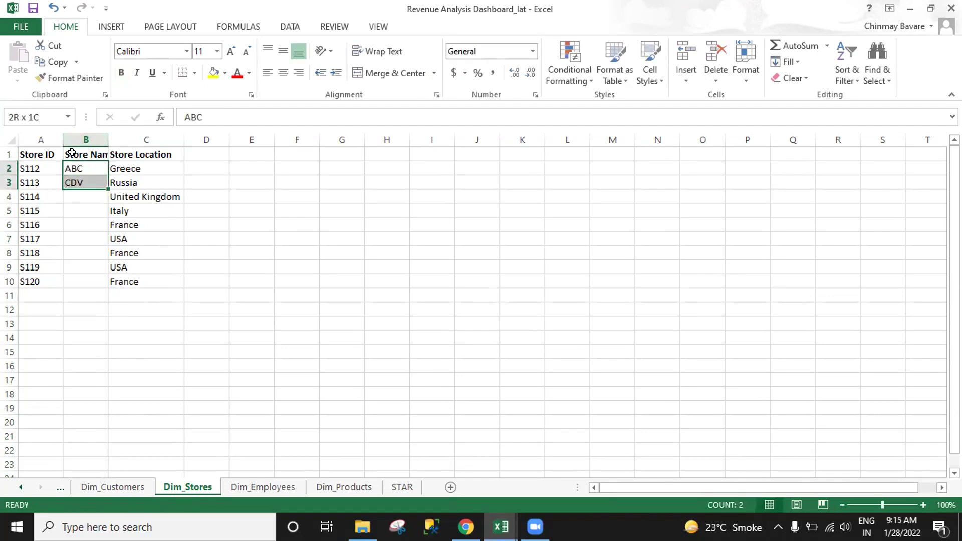
double_click(108, 187)
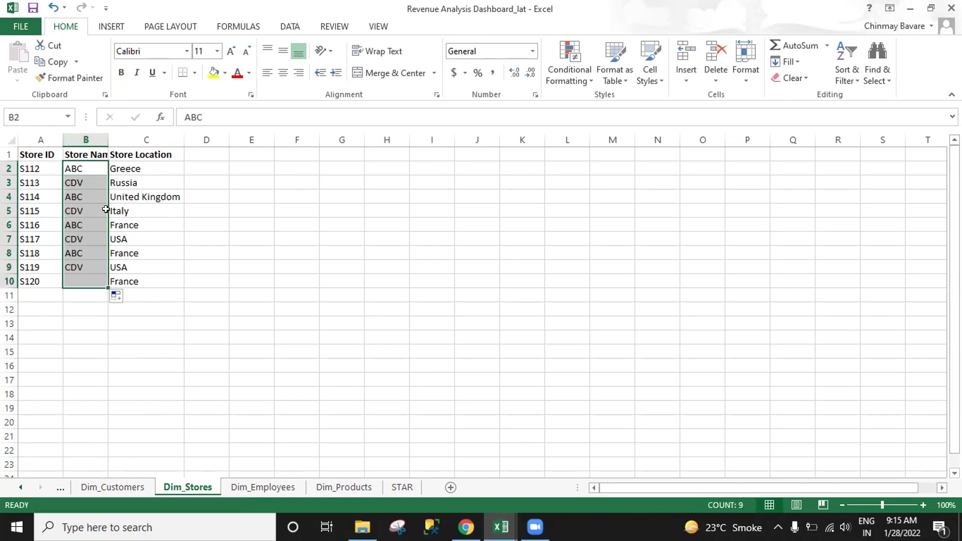
Examine the Dashboard sheet's store, category and nationality charts, the monthly sales chart and the employee table.
left_click(22, 487)
left_click(23, 487)
left_click(23, 487)
left_click(23, 488)
left_click(102, 487)
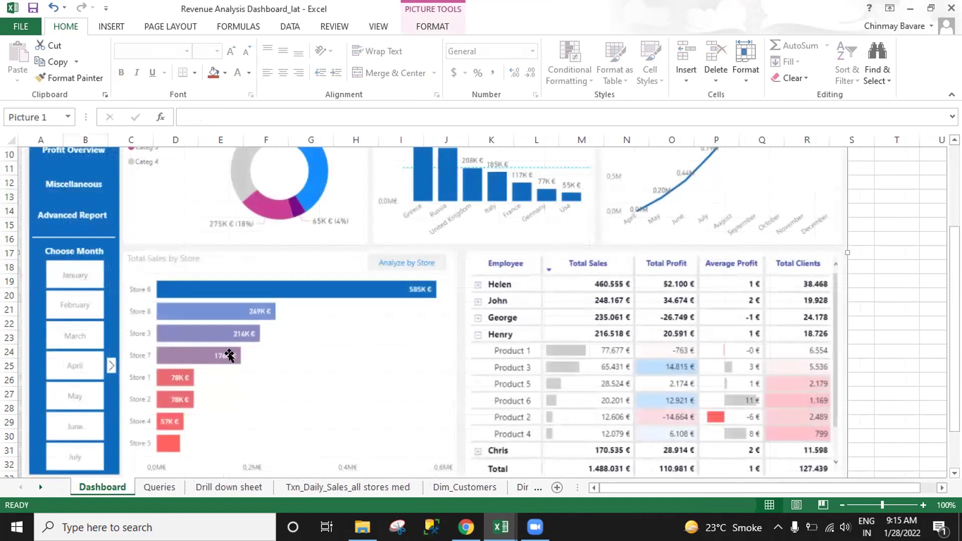
scroll(230, 355, "up", 1)
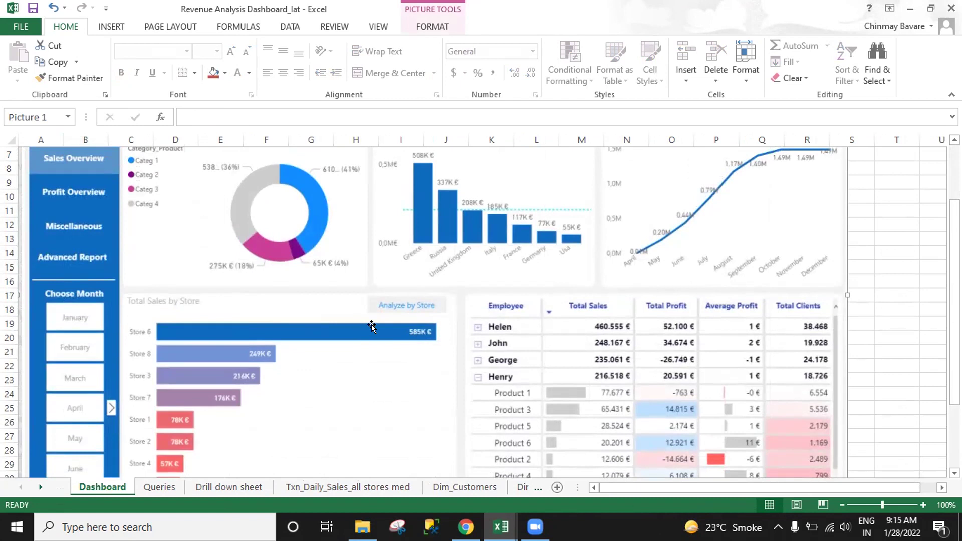
scroll(371, 326, "up", 2)
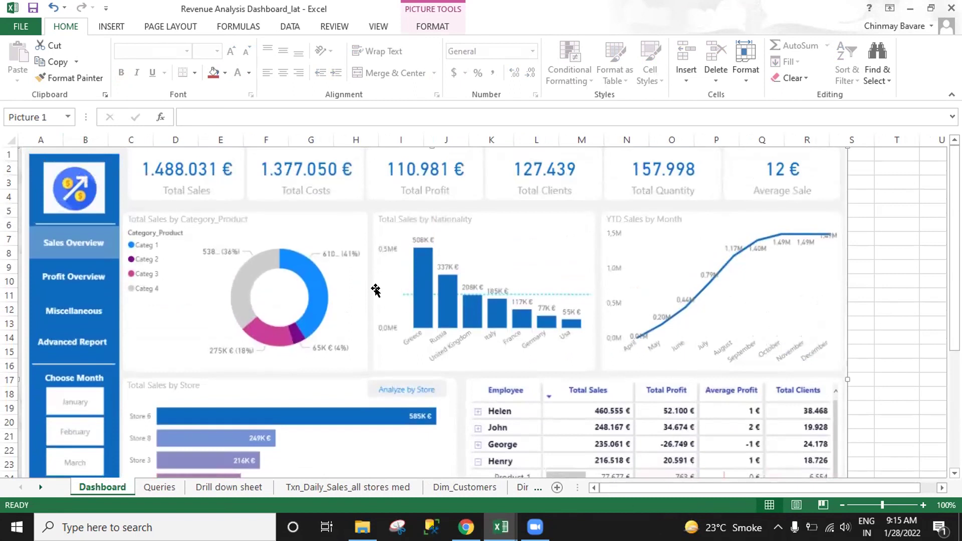
scroll(375, 290, "down", 1)
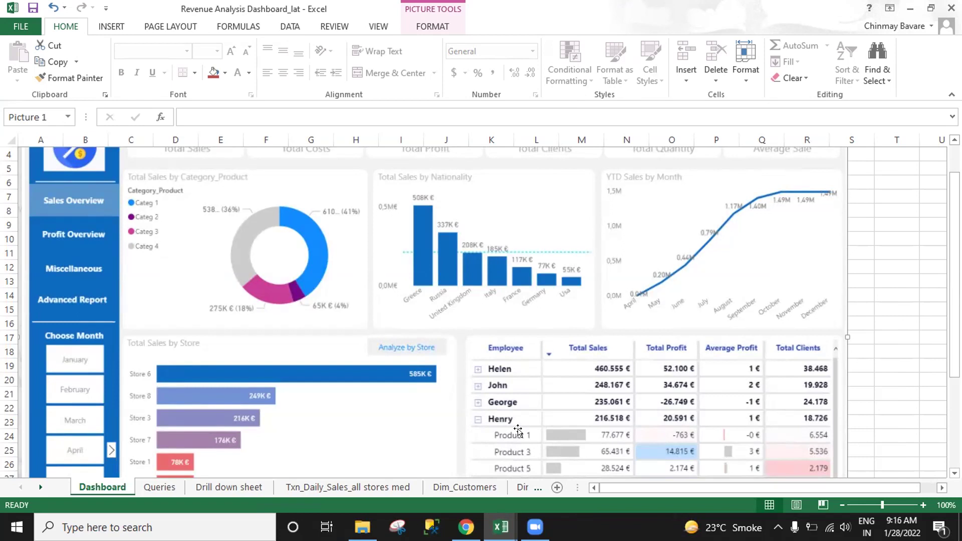
Switch to Chrome, open Google Maps in a new tab and look over the map area.
key("alt+Tab")
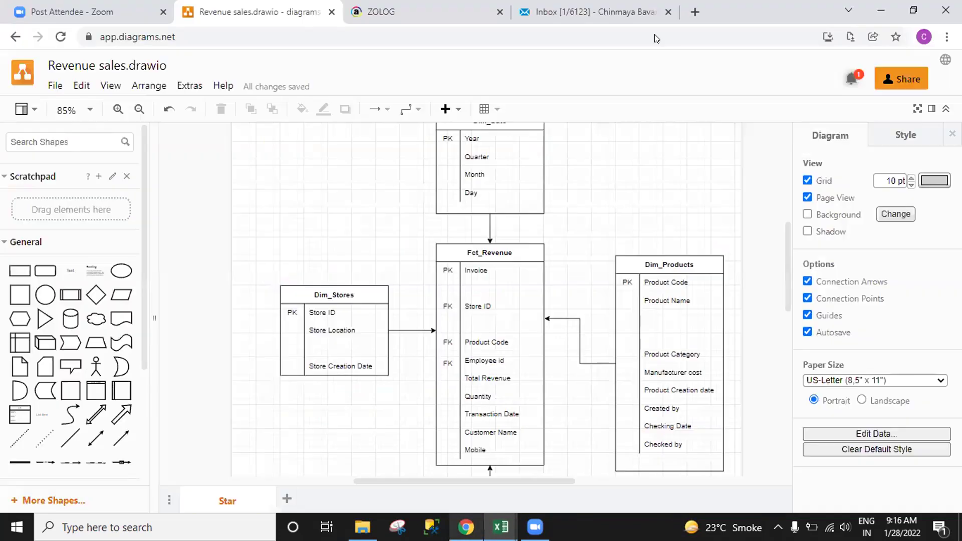
left_click(694, 12)
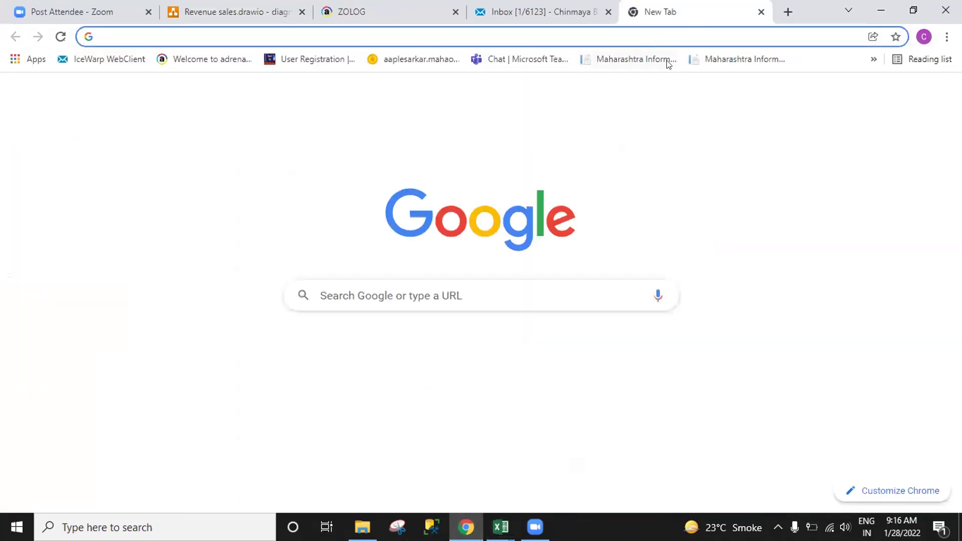
type("m")
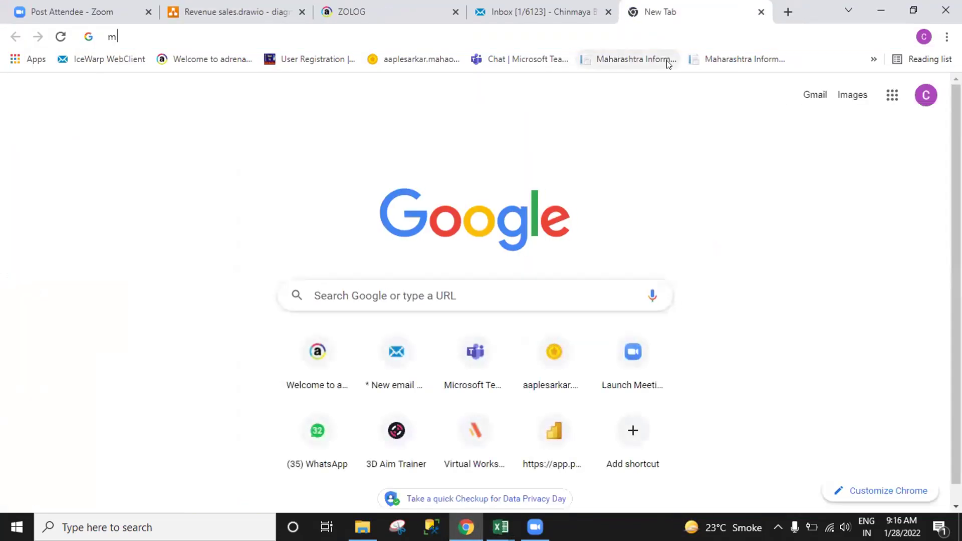
type("aps")
key("Return")
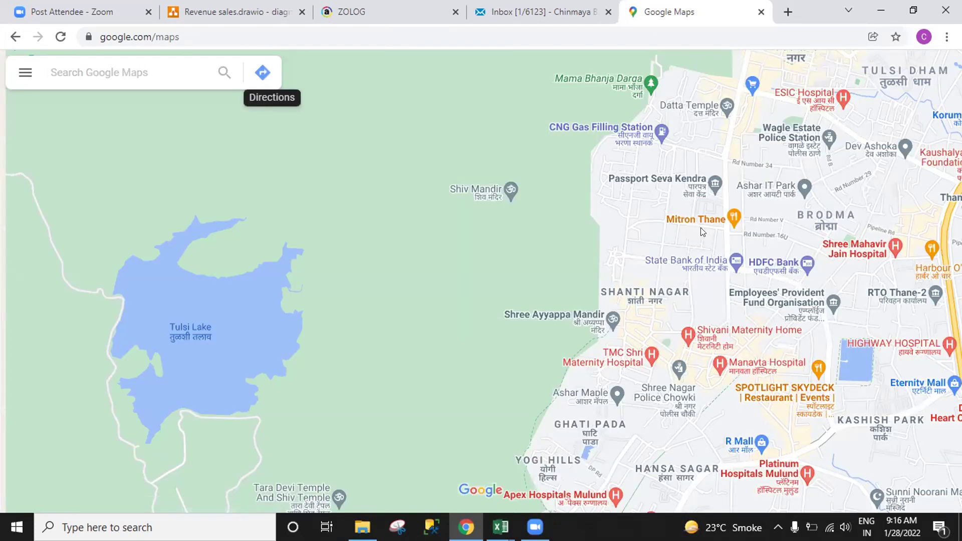
left_click_drag(318, 291, 293, 307)
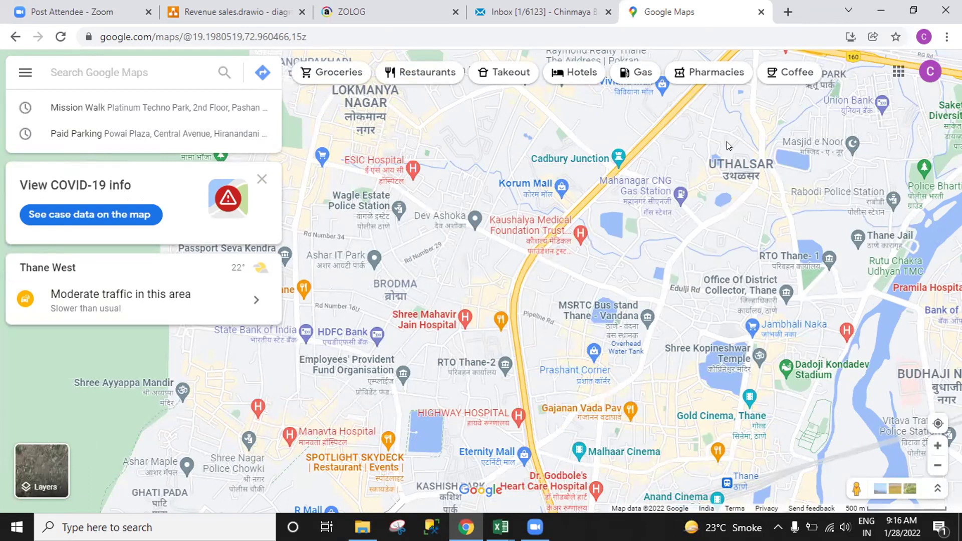
Return to the Revenue Analysis workbook in Excel and review the daily sales transaction, Dim_Customers and Dim_Stores sheets.
mouse_move(596, 186)
left_click(499, 523)
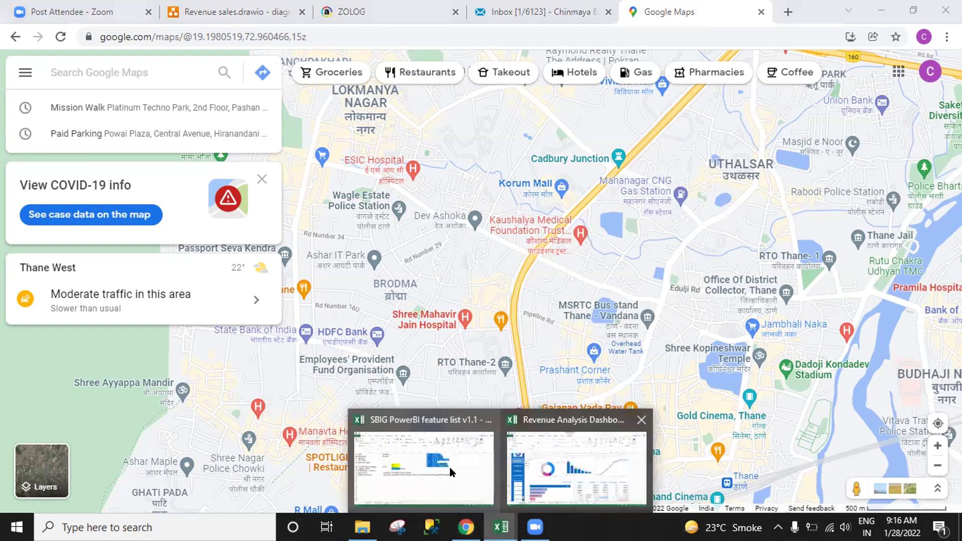
left_click(513, 472)
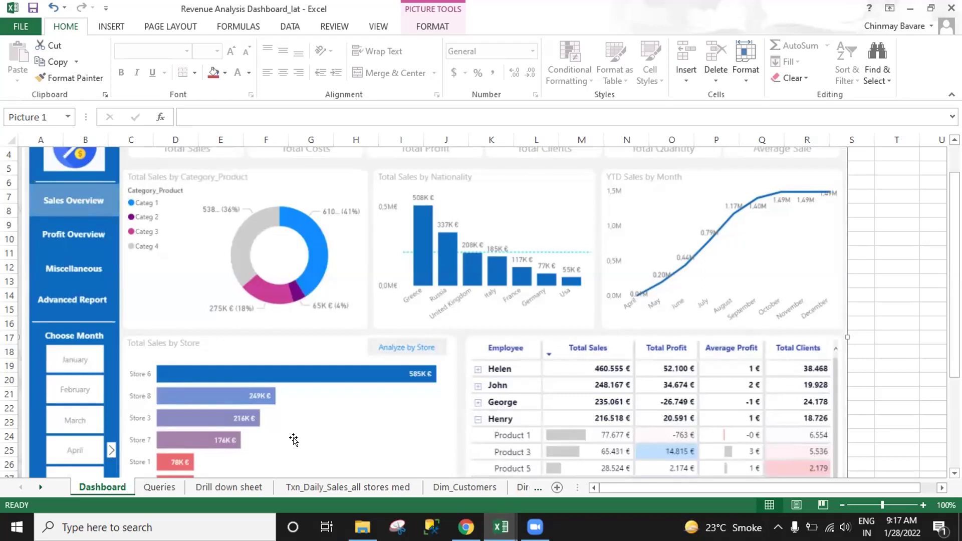
left_click(319, 488)
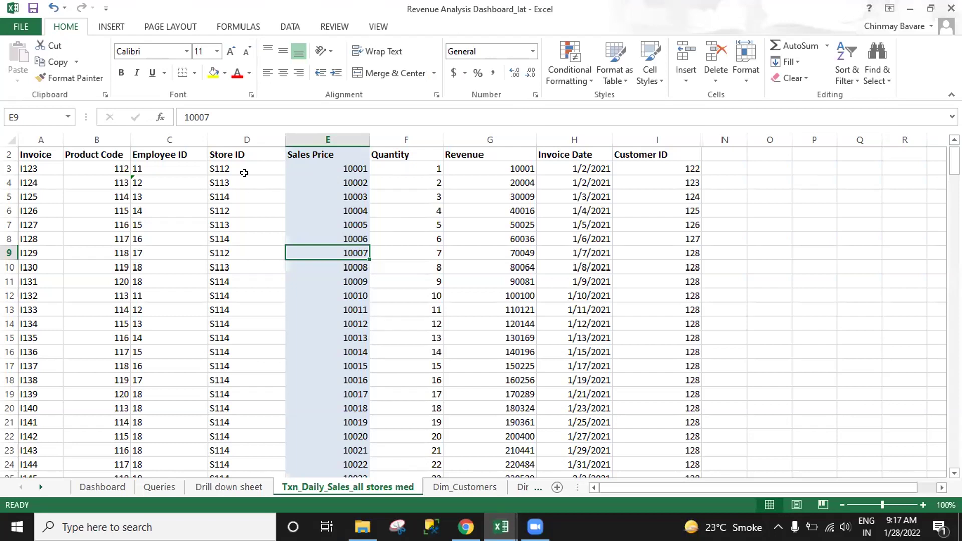
left_click(464, 487)
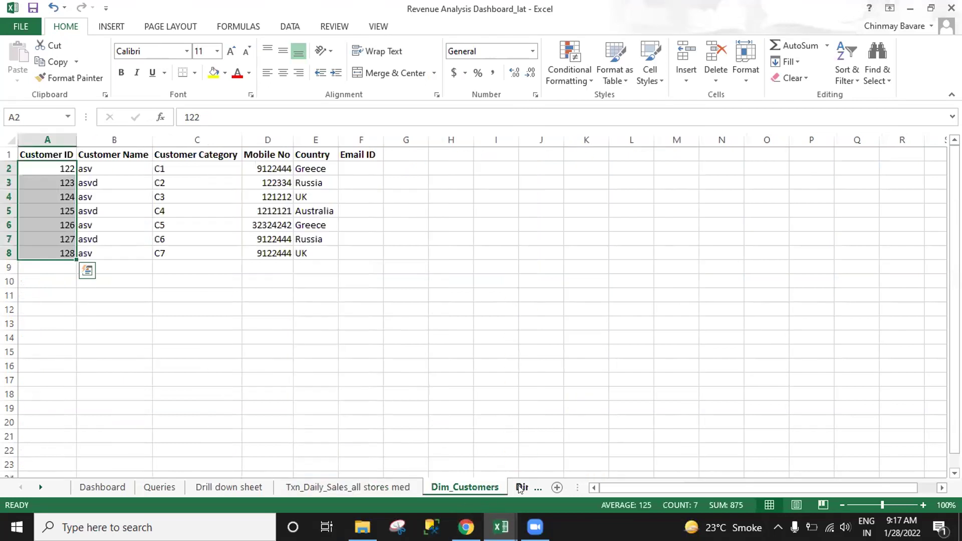
left_click(518, 487)
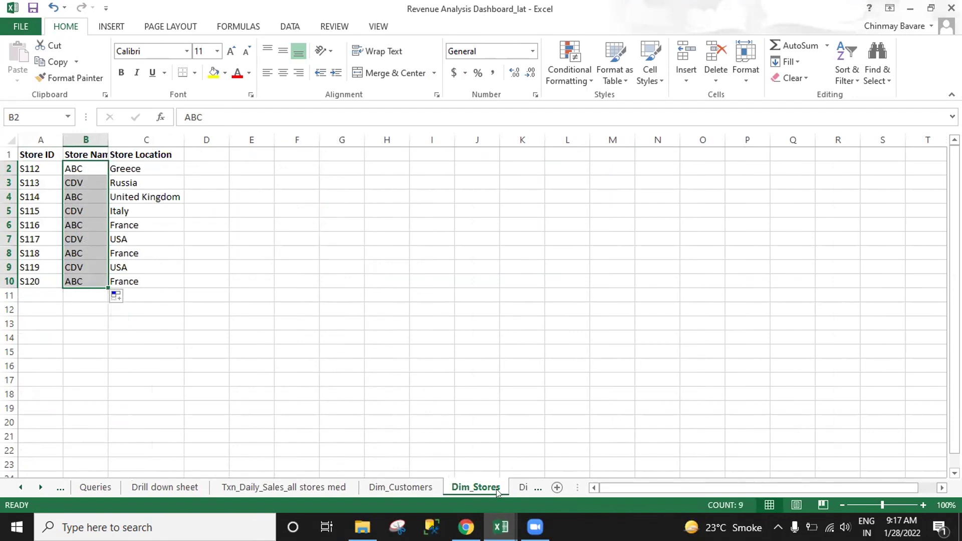
Add a new worksheet after Dim_Stores and enter "Maps" in cell A2.
left_click(556, 486)
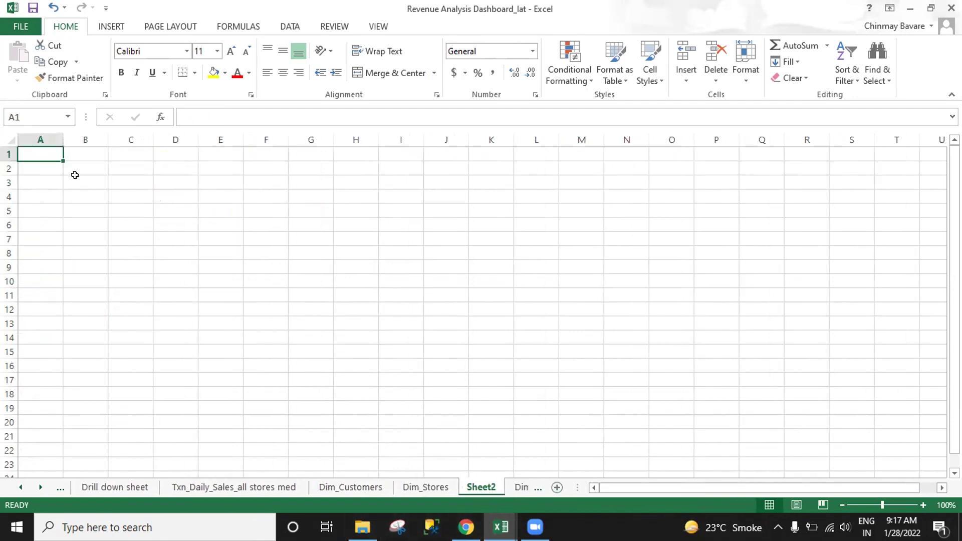
left_click(23, 167)
type("Maps")
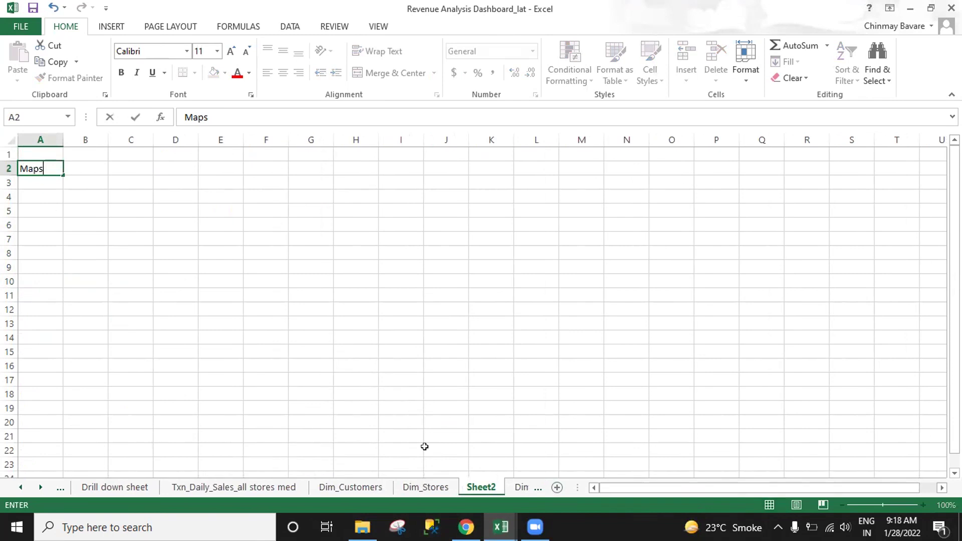
Rename the new sheet "GIS Maps data" and move it to the end of the workbook after STAR.
right_click(478, 484)
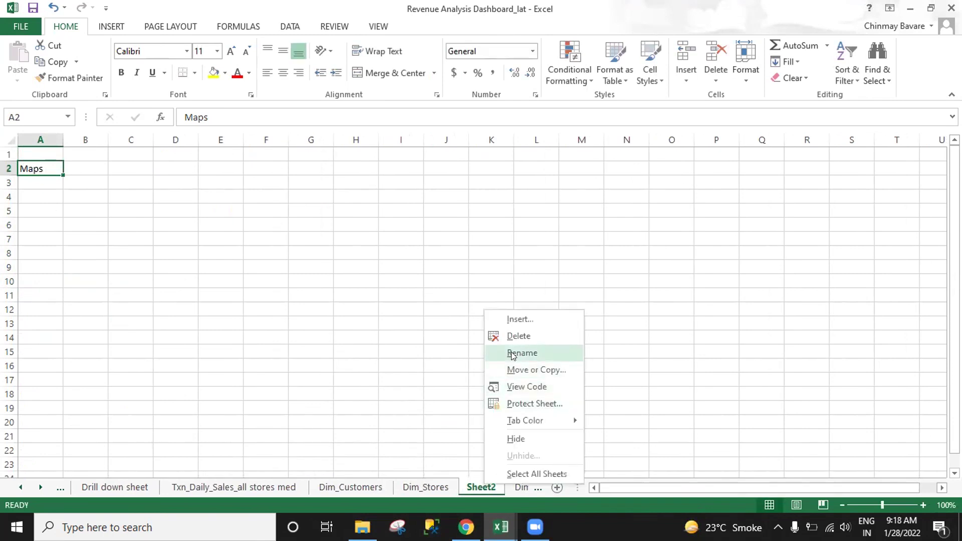
left_click(512, 352)
type("GIS Maps data")
left_click(434, 338)
mouse_move(399, 489)
left_mouse_down()
mouse_move(556, 488)
mouse_move(496, 489)
mouse_move(502, 486)
left_mouse_up()
left_click(118, 183)
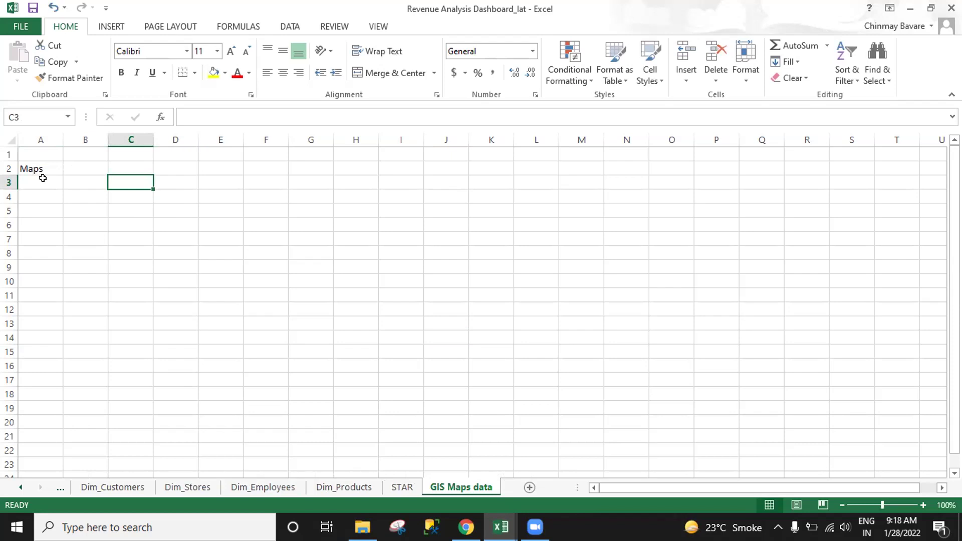
List the map fields Country, State, City and Pincode in cells A3 to A6 of GIS Maps data.
left_click(43, 179)
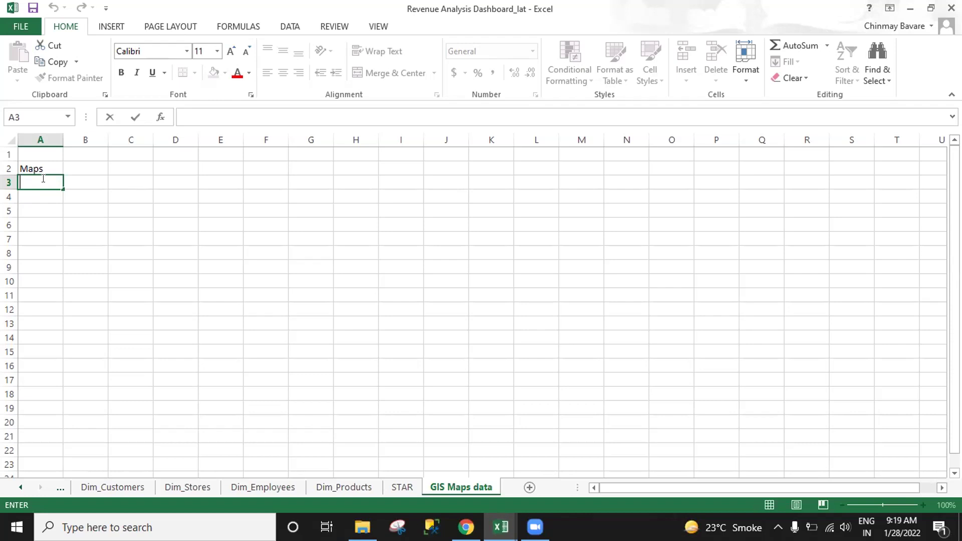
type("Country")
key("Return")
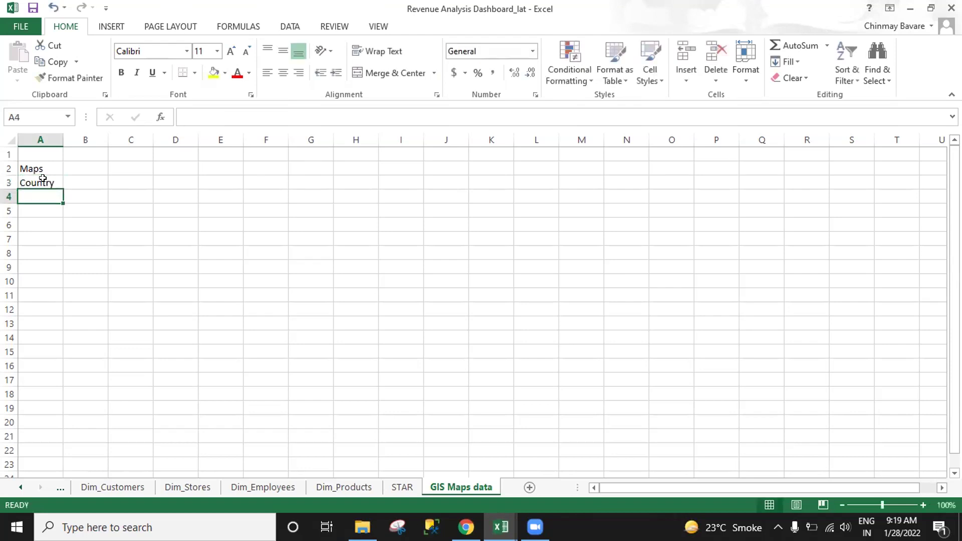
type("State")
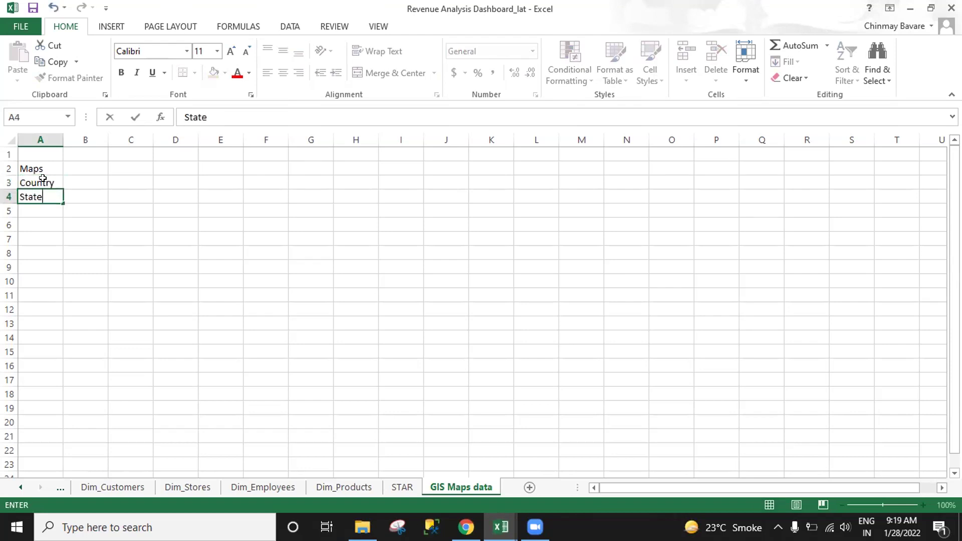
key("Return")
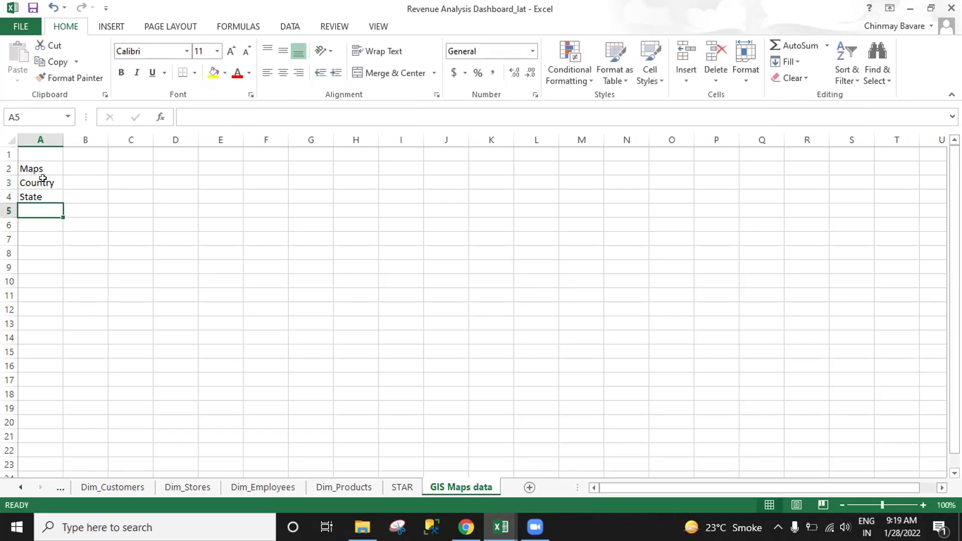
type("City")
key("Return")
type("P")
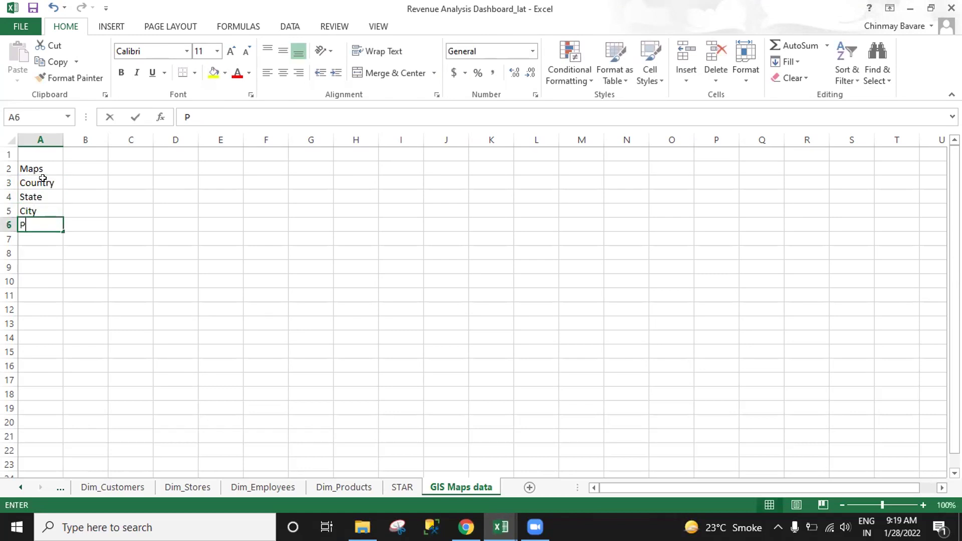
type("incode")
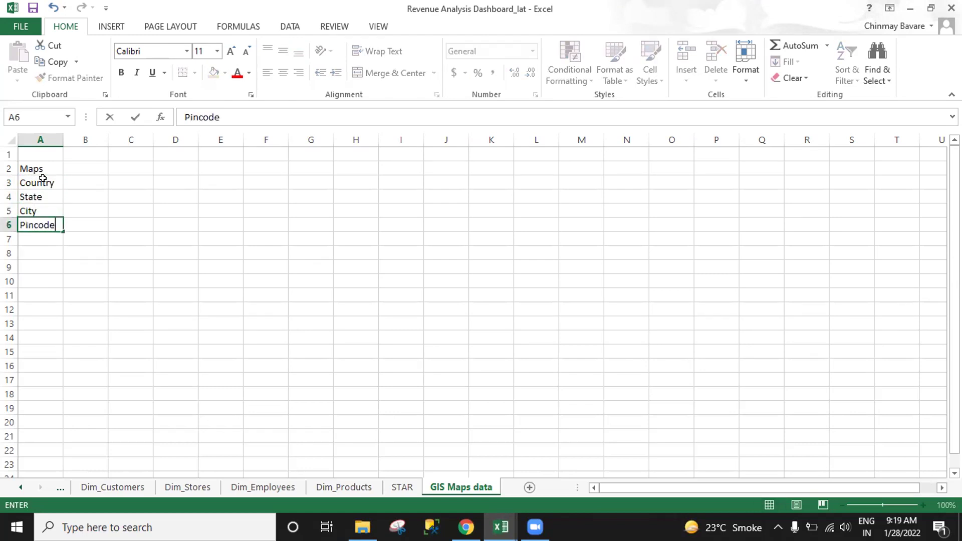
key("Return")
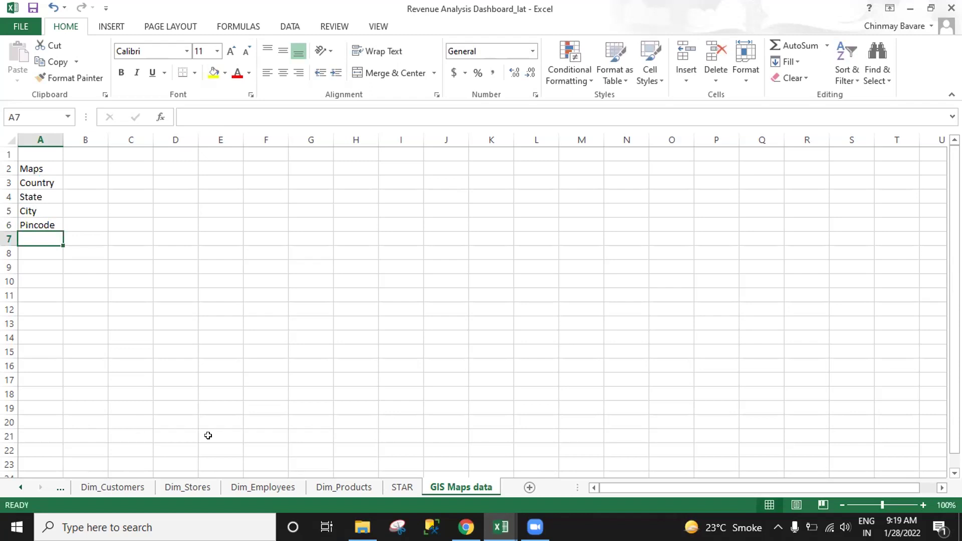
Switch to Google Maps in Chrome and examine the location details of the Dev Ashoka place.
left_click(465, 527)
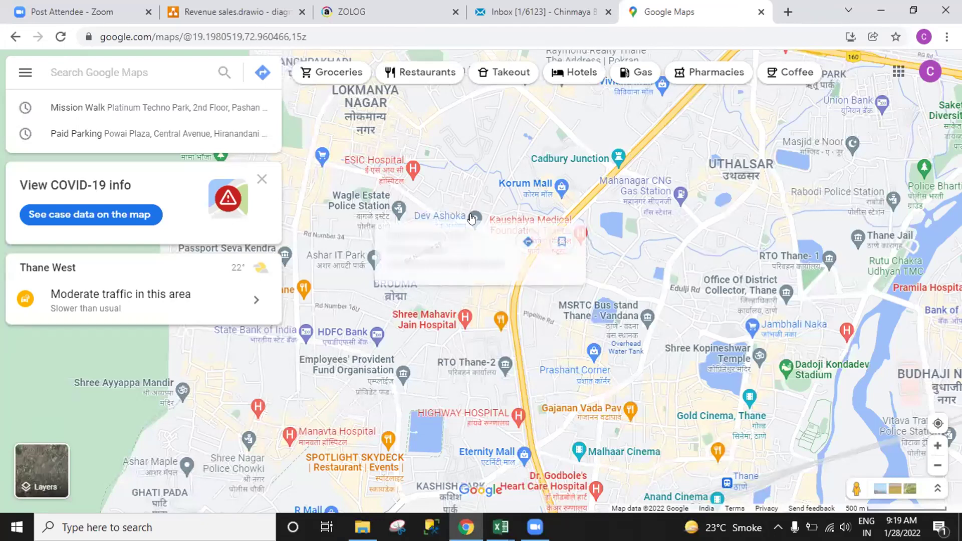
left_click(527, 232)
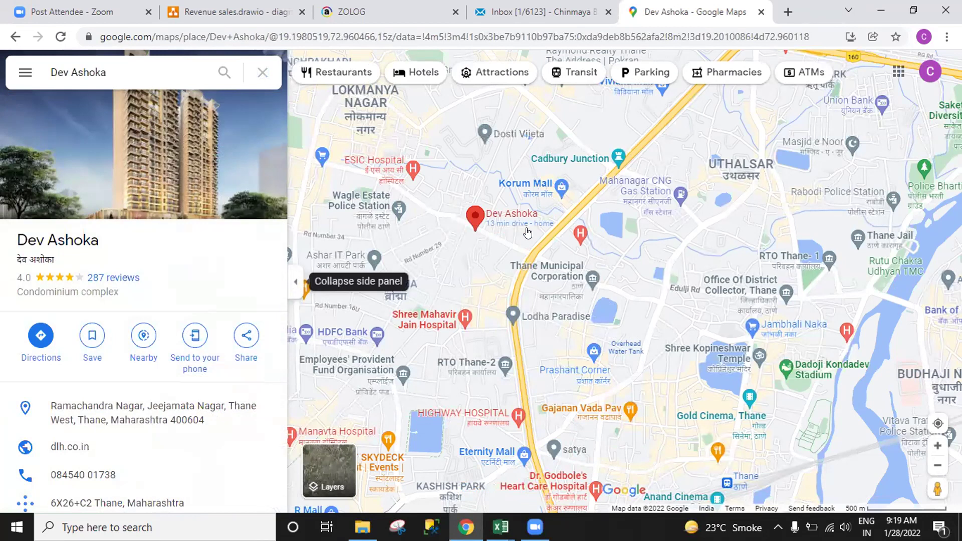
scroll(75, 440, "down", 3)
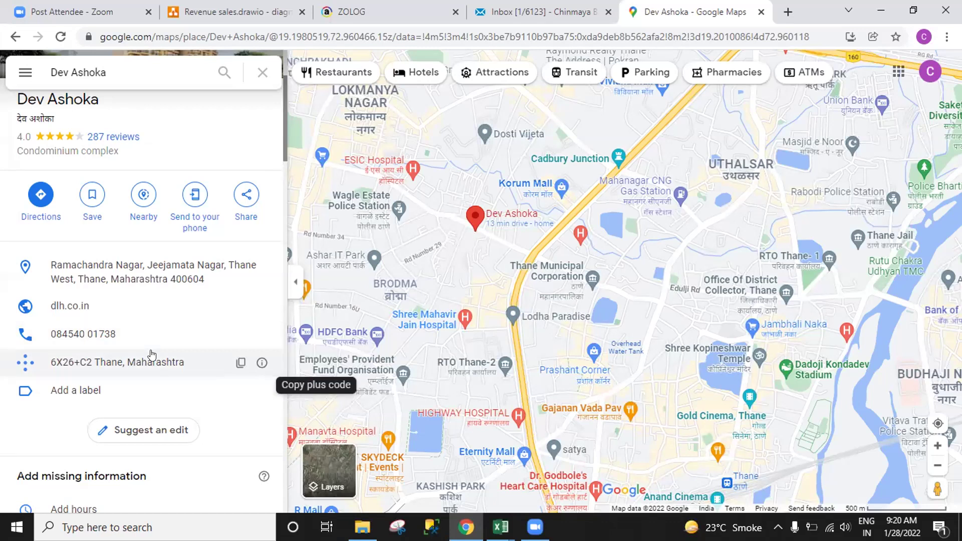
Switch back to the Excel workbook and add Latitude and Longitude in cells A7 and A8 of GIS Maps data.
left_click(500, 526)
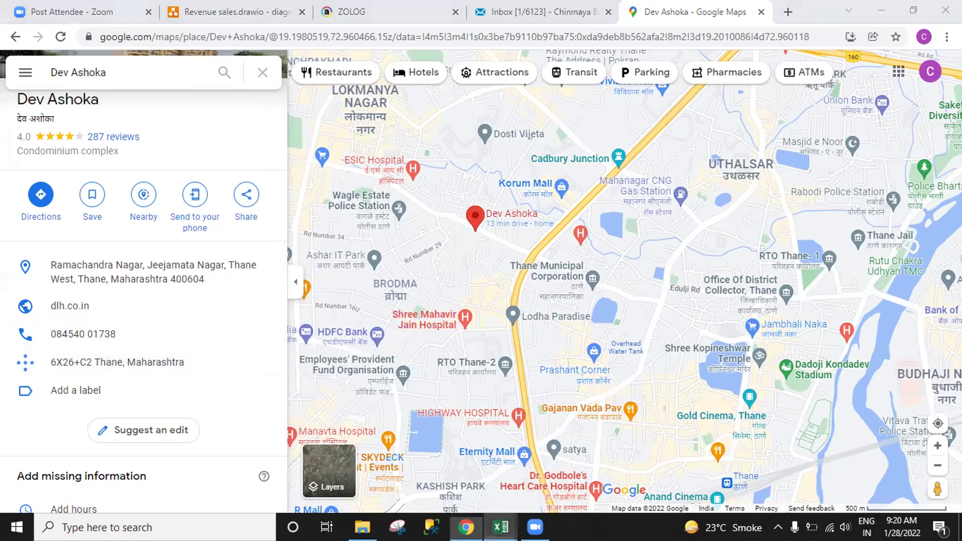
left_click(569, 478)
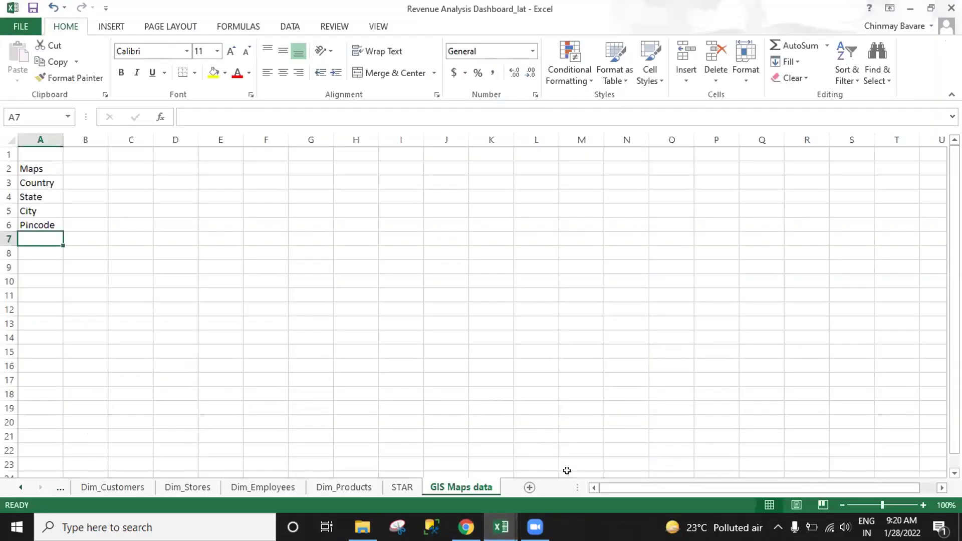
type("La")
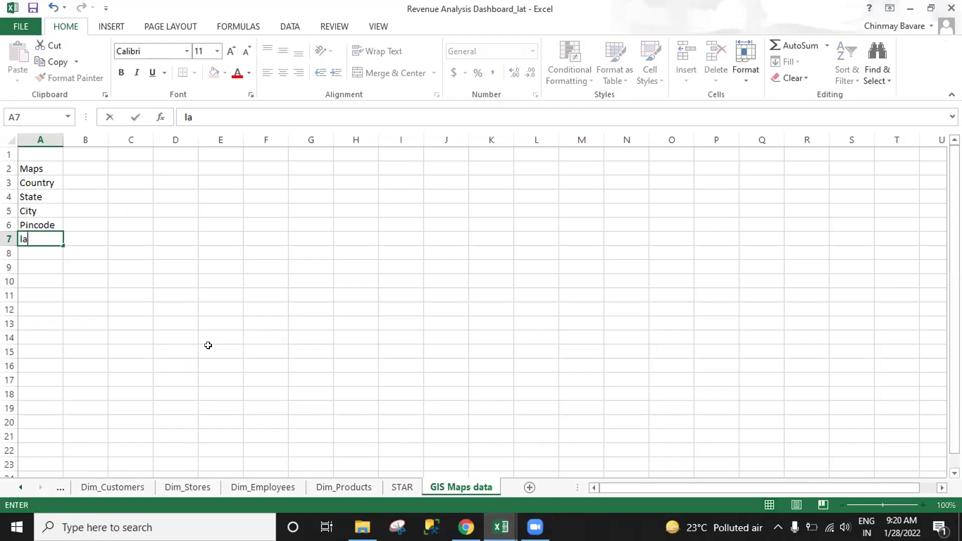
type("titude")
key("Return")
type("Longitude")
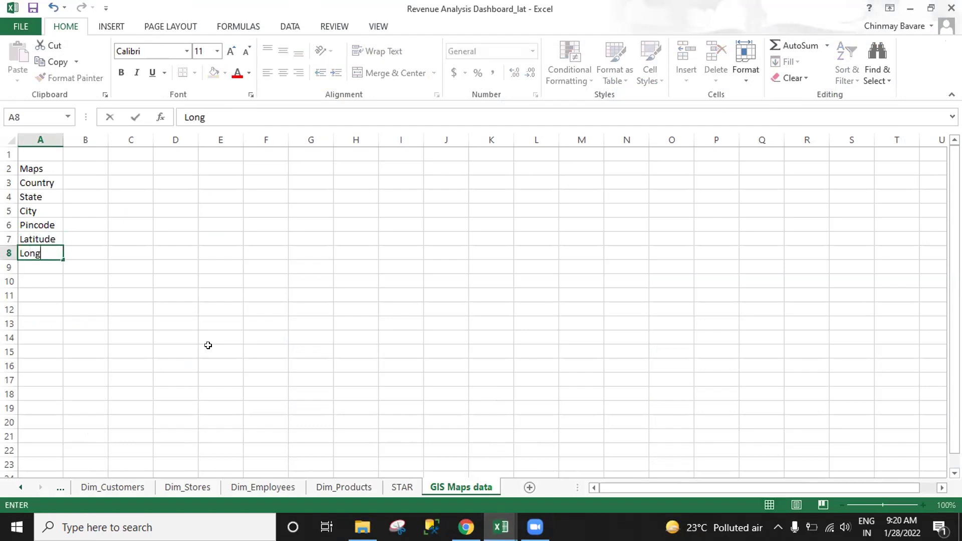
Complete the Longitude entry in cell A8 of GIS Maps data.
key("Return")
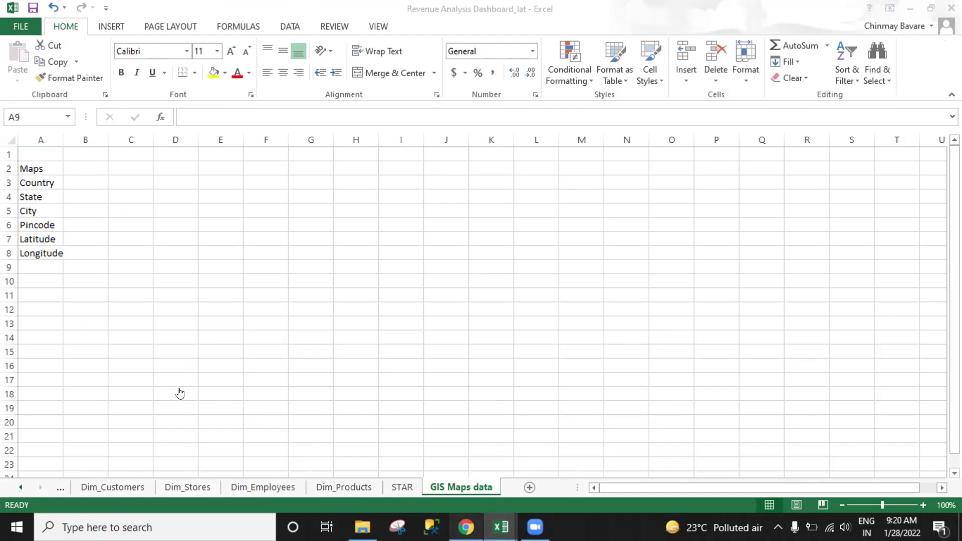
Switch to Google Maps in Chrome and inspect map points around Dev Ashoka, including the details of Guru krupa chawl.
key("alt+Tab")
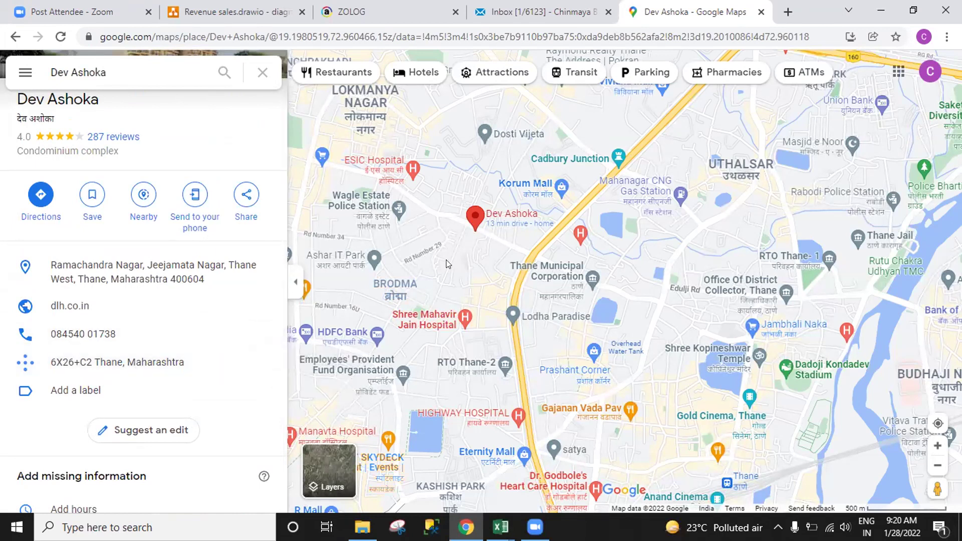
left_click(465, 258)
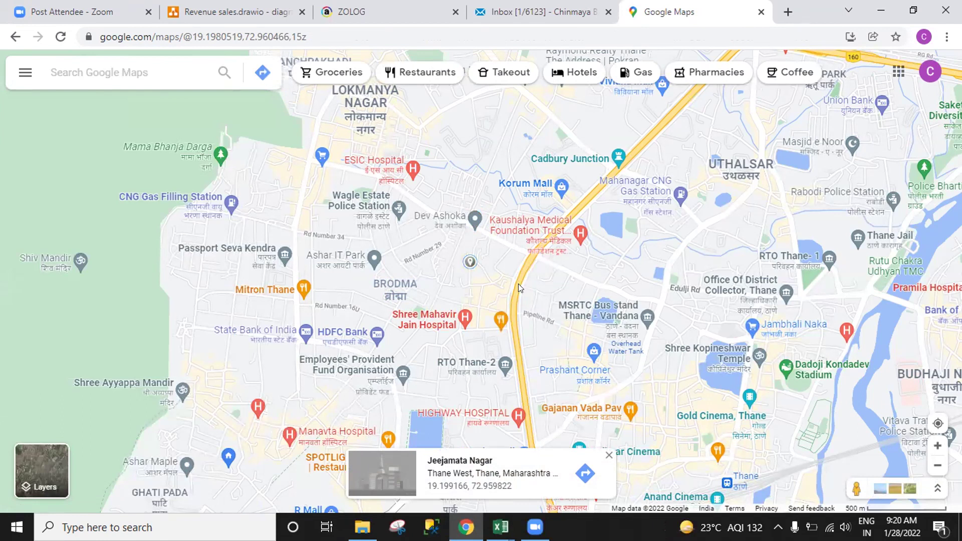
scroll(479, 215, "up", 1)
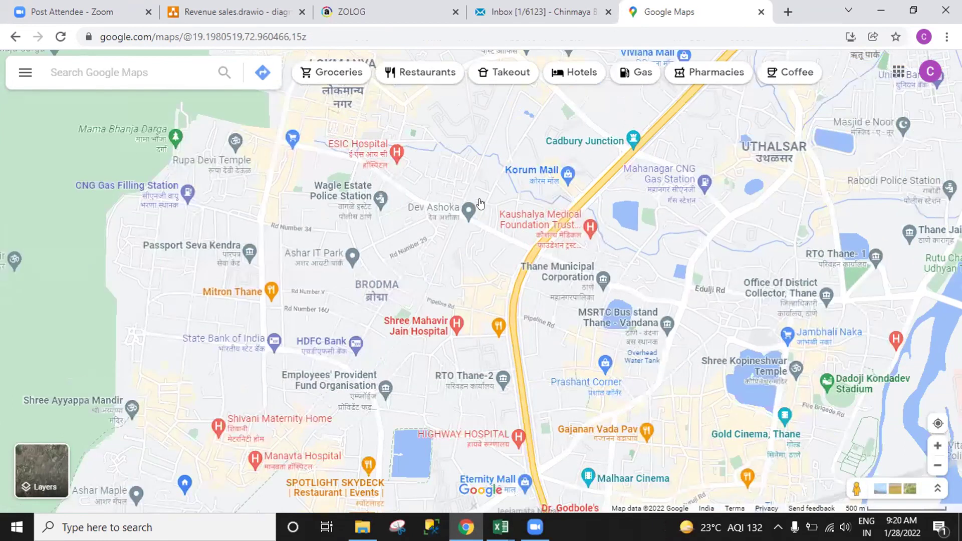
scroll(479, 202, "up", 2)
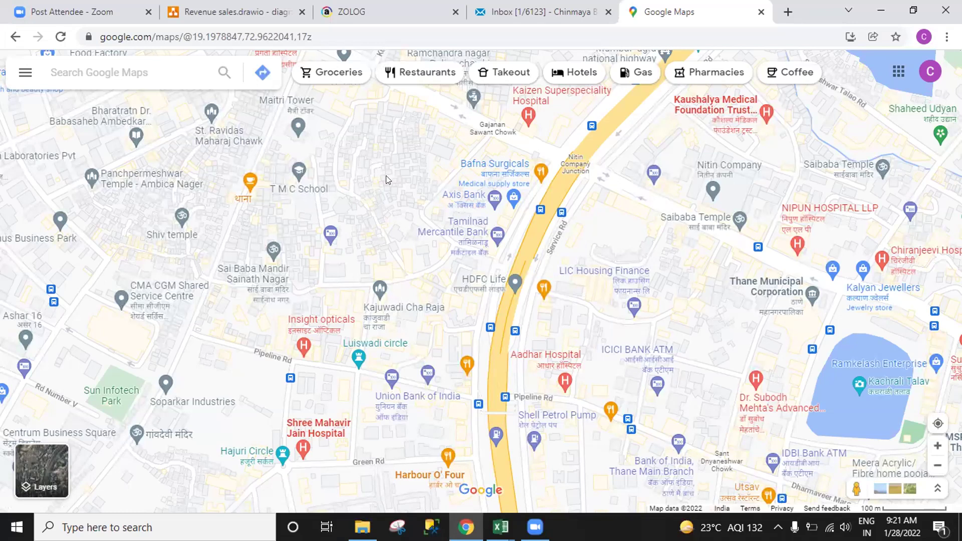
left_click(378, 178)
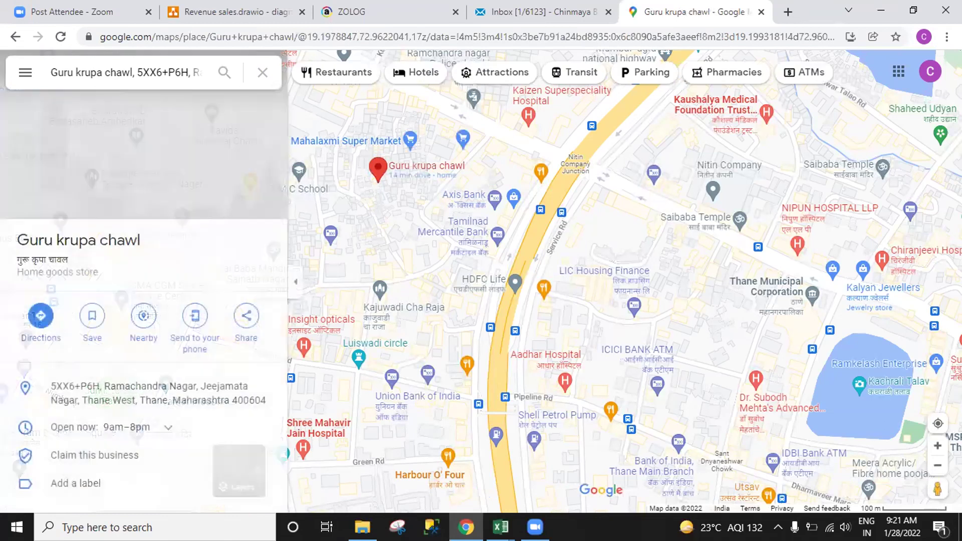
Switch back to the Excel workbook and add the headers Country, State and City in N2 to P2 of Txn_Daily_Sales_all stores med.
mouse_move(500, 527)
left_click(465, 456)
scroll(237, 492, "up", 3)
left_click(237, 491)
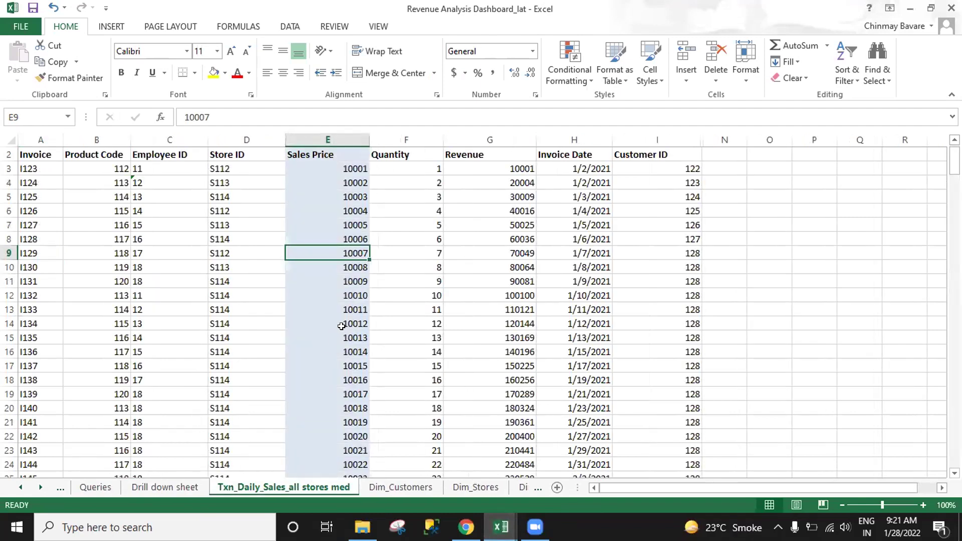
left_click(717, 155)
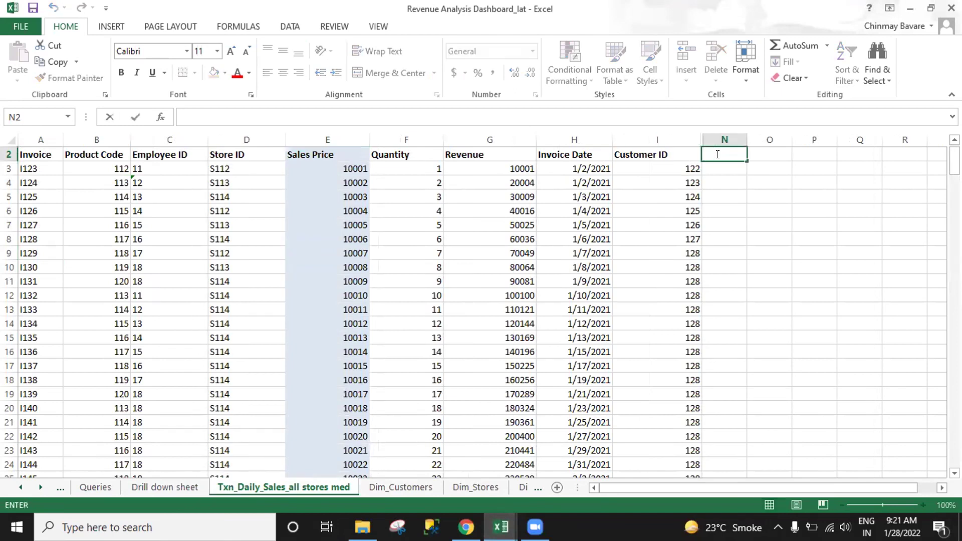
type("Country")
key("Tab")
type("State")
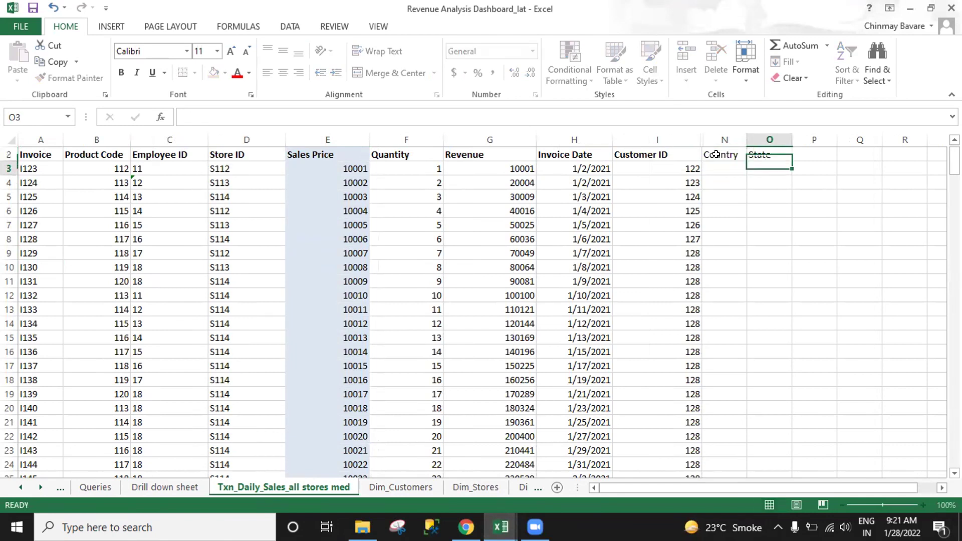
key("Tab")
type("City")
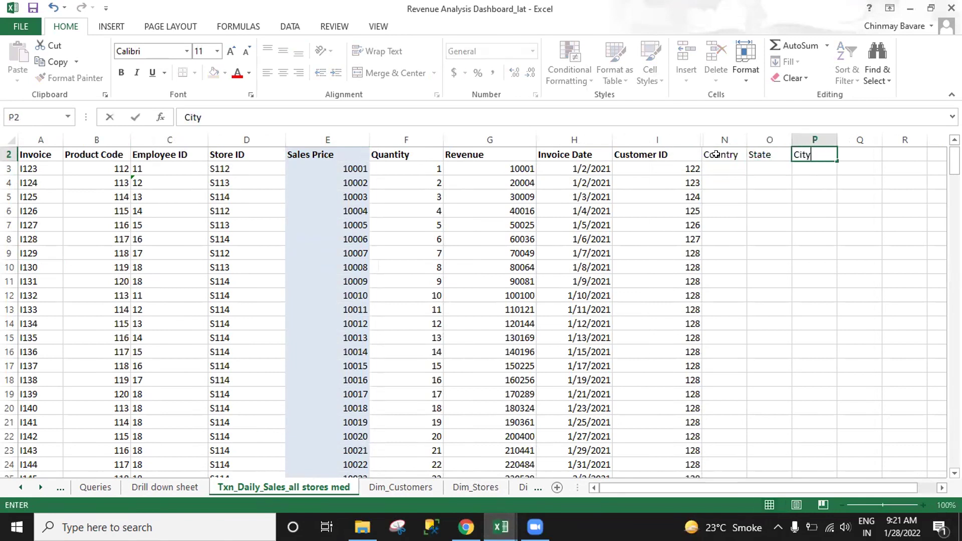
key("Return")
Add the headers Pincode, Latitude and Longitude in cells Q2 to S2 of the sales sheet.
key("Up")
key("Tab")
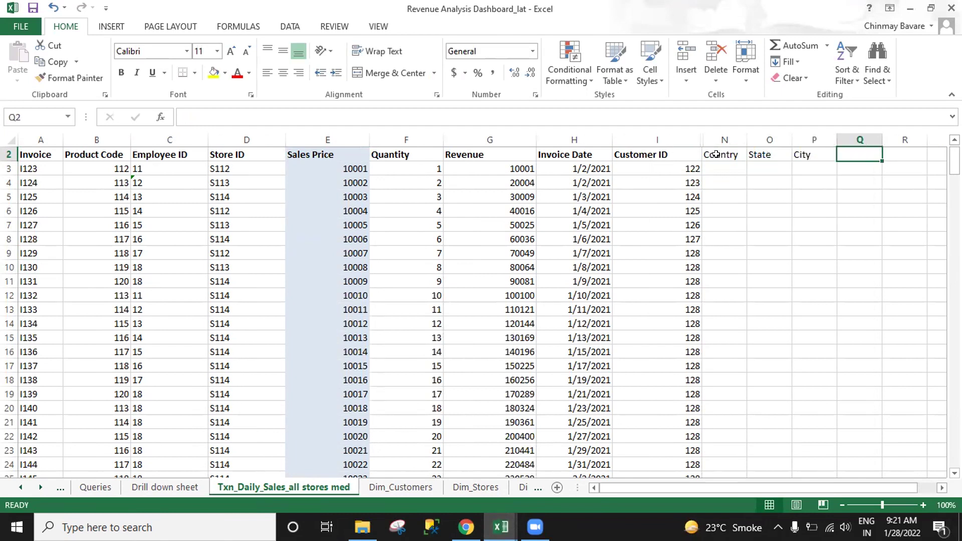
type("Pincode")
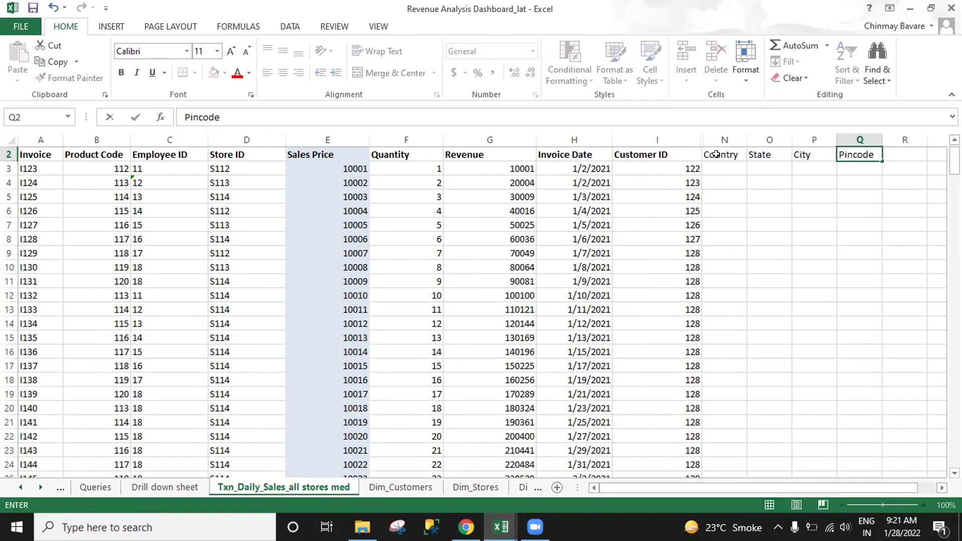
key("Return")
key("Up")
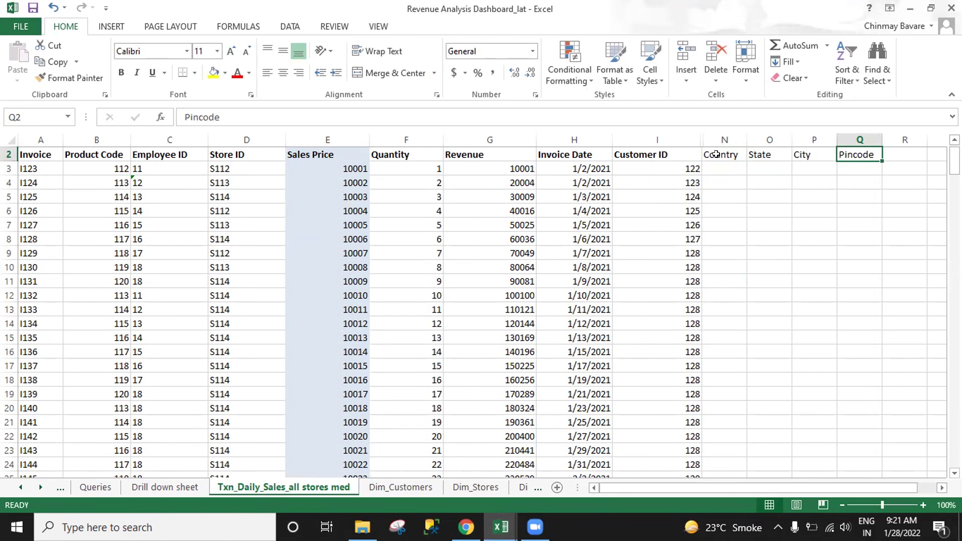
key("Right")
type("L")
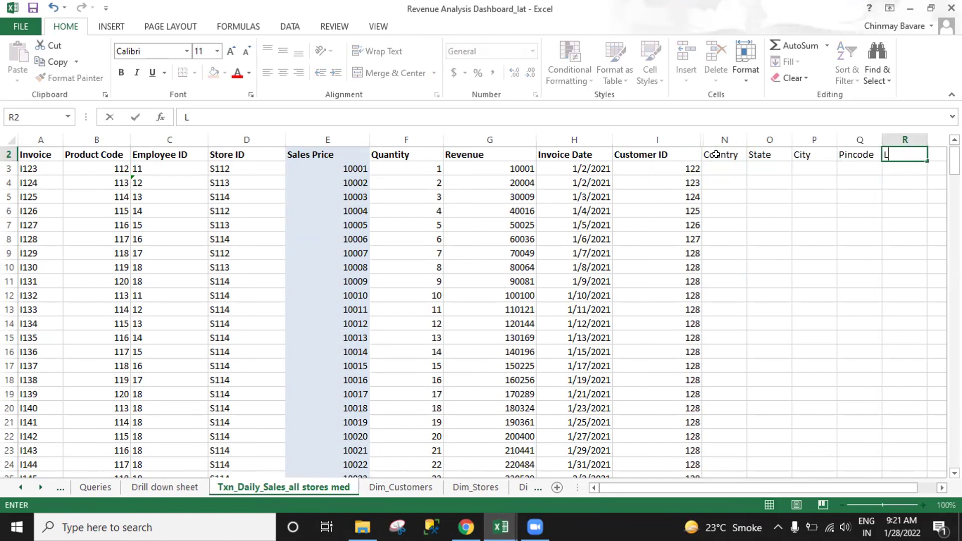
type("atitude")
key("Right")
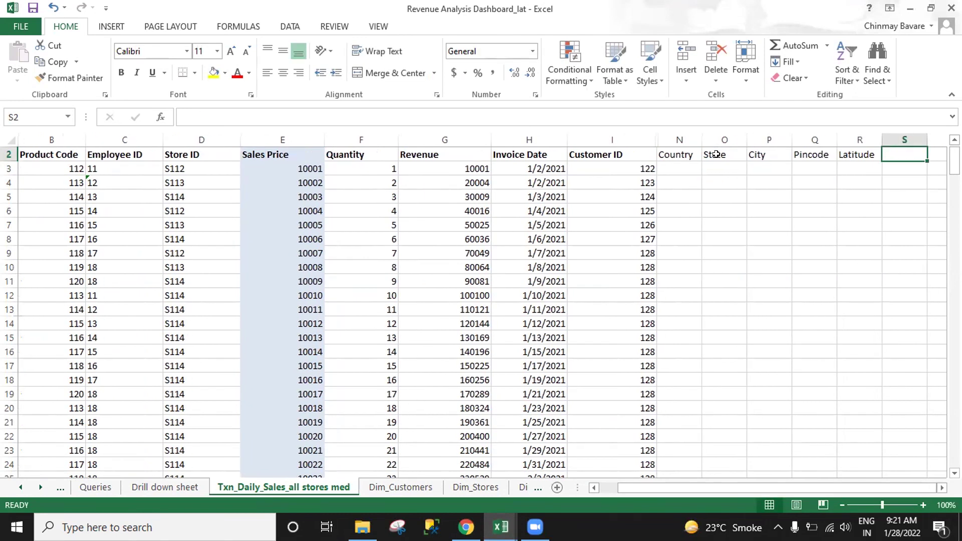
type("Longi")
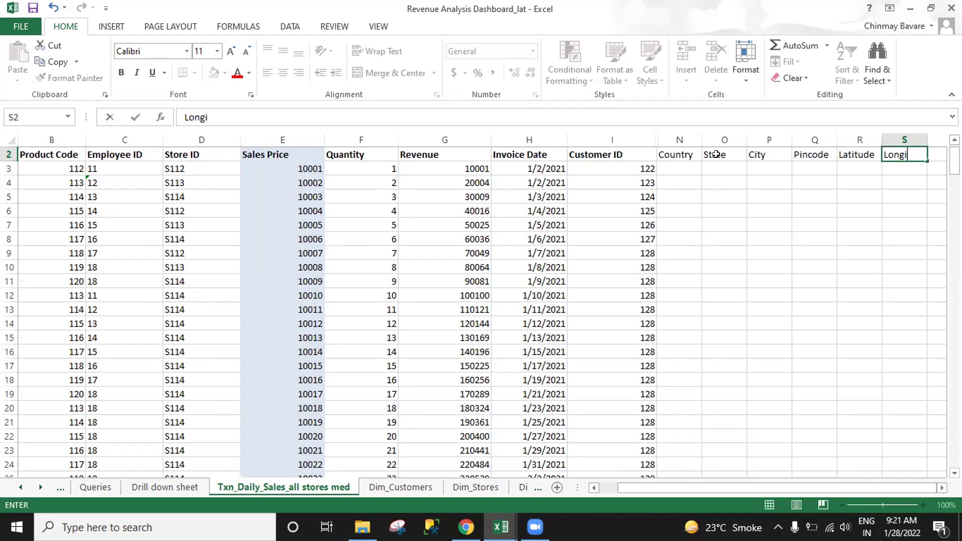
type("tude")
key("Left")
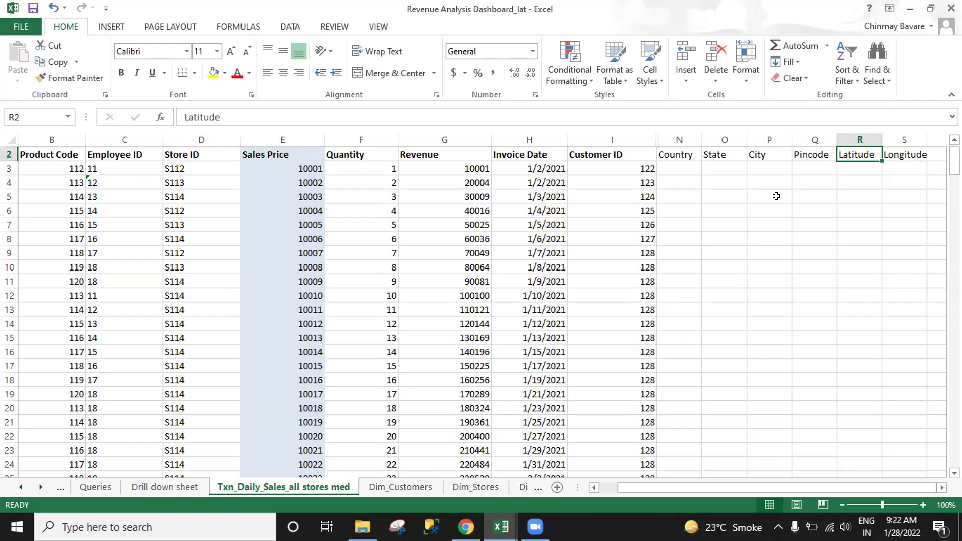
Fill the whole Latitude and Longitude columns with a light aqua colour.
left_click(856, 139)
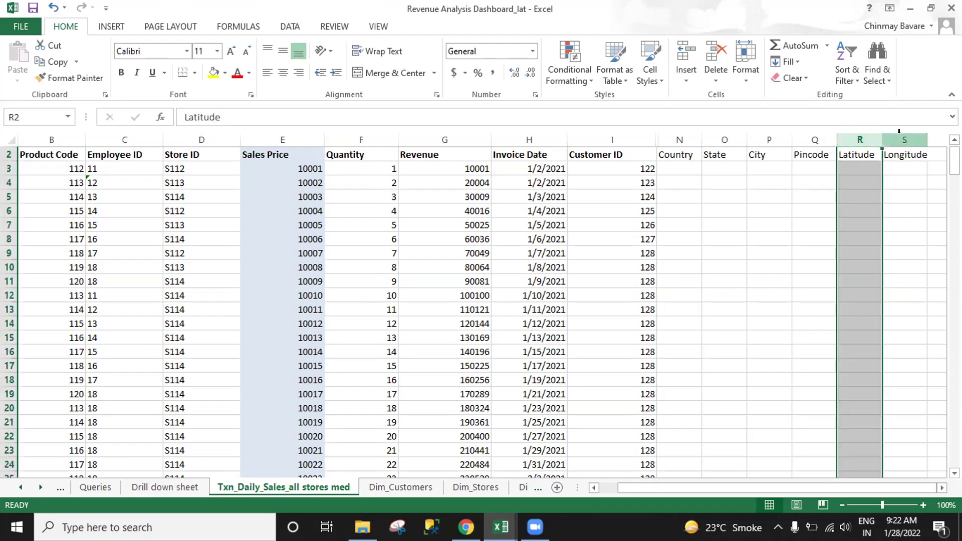
left_click(904, 139, "shift")
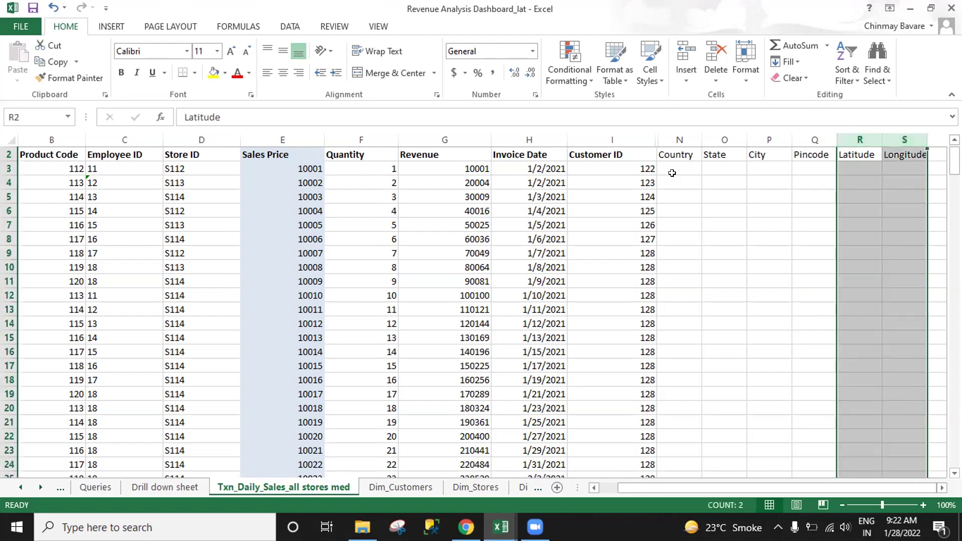
left_click(224, 72)
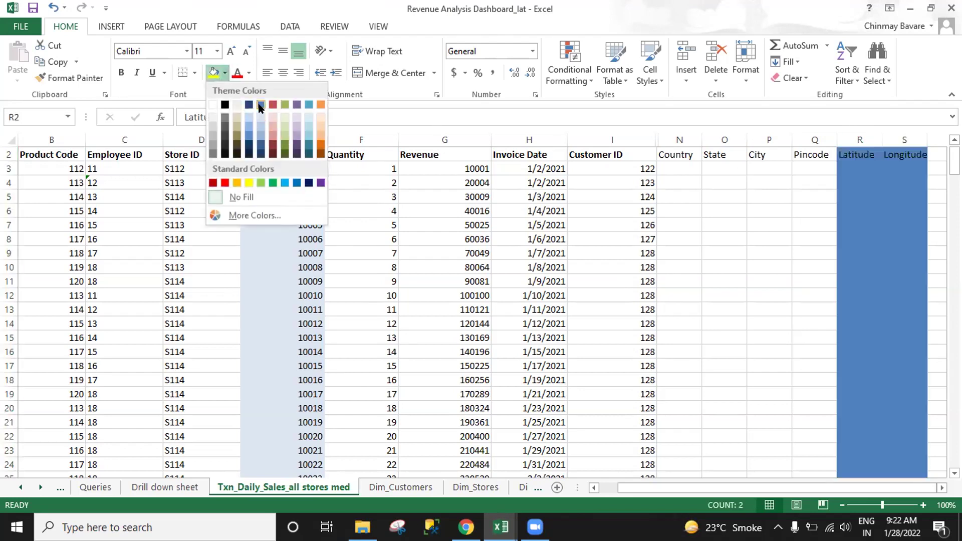
left_click(307, 117)
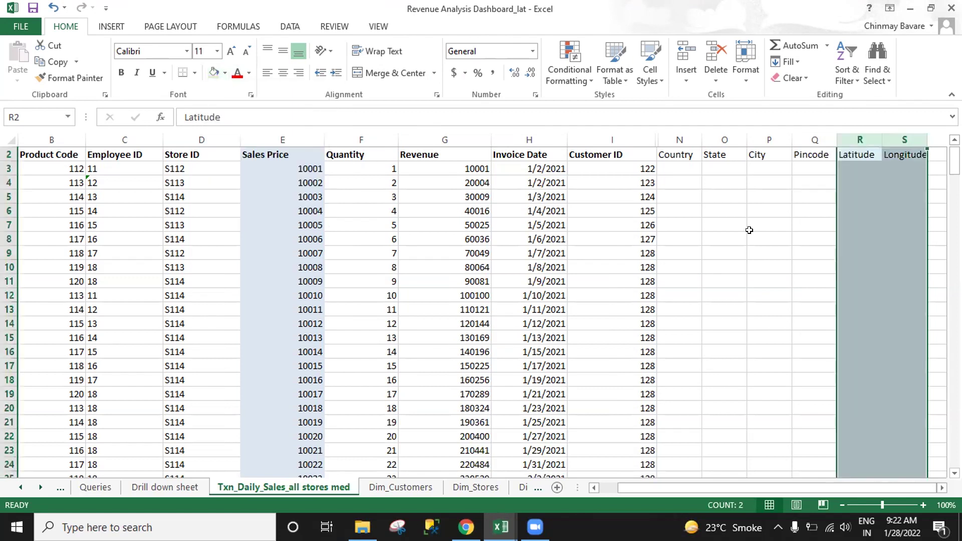
left_click(779, 236)
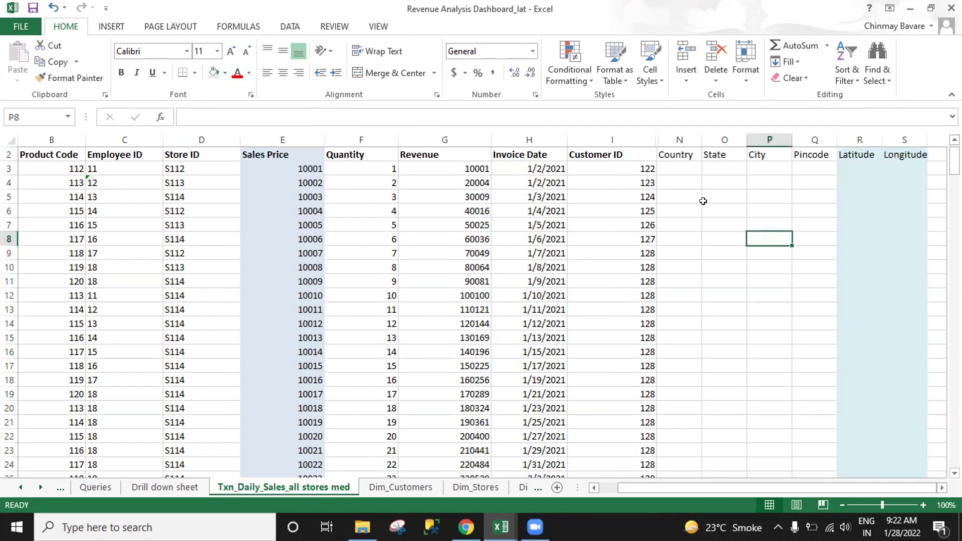
Insert a column before Pincode and shift the Country, State and City headers one column over to O2 to Q2.
left_click(674, 153)
left_click_drag(683, 135, 813, 139)
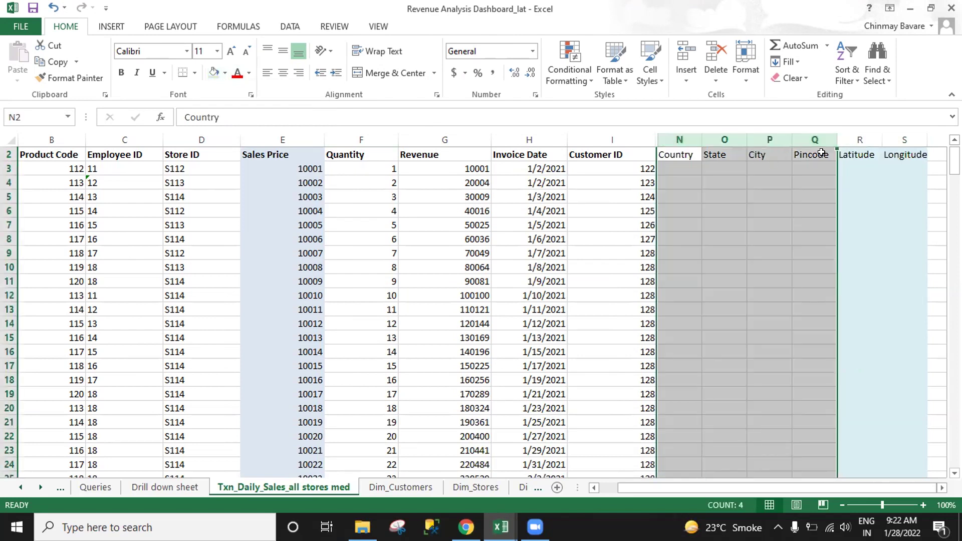
left_click(821, 155)
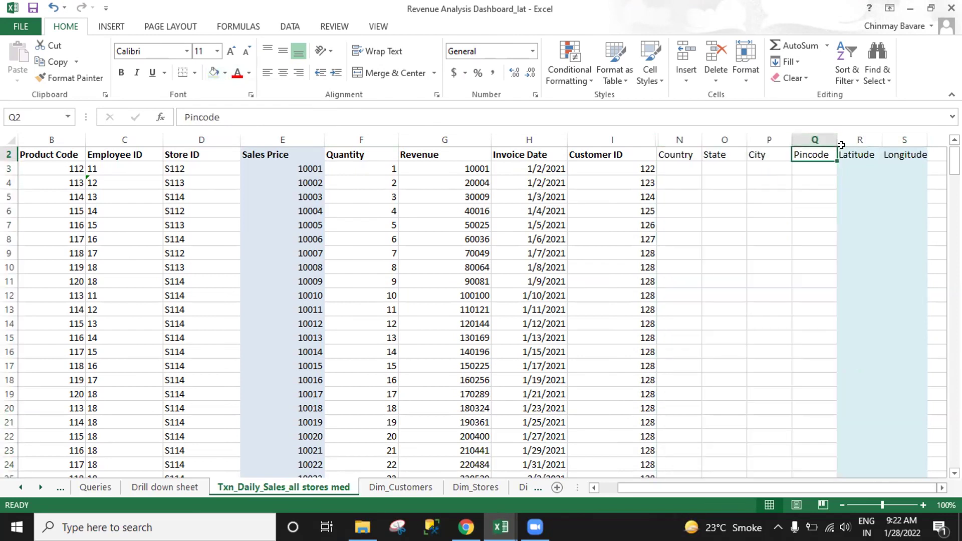
key("ctrl+shift+plus")
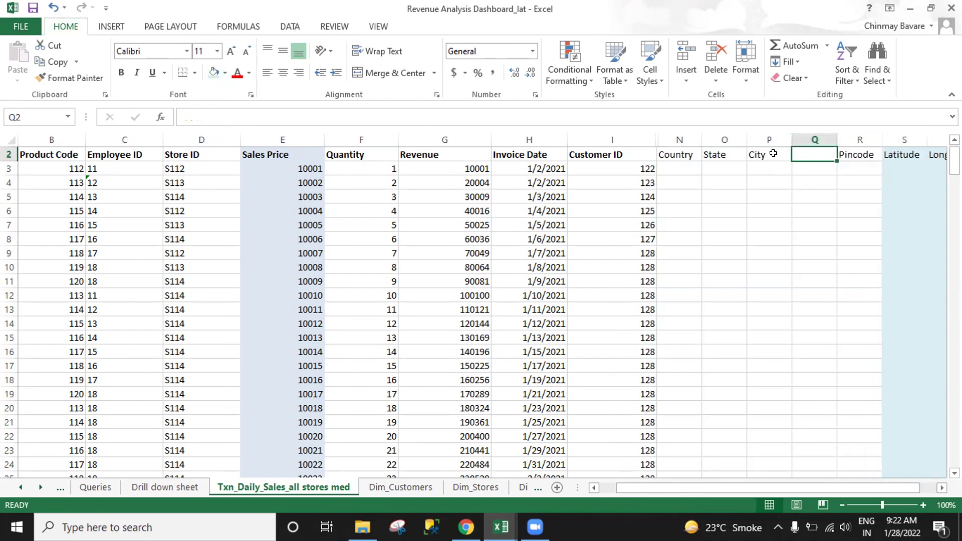
left_click(723, 152)
left_click_drag(680, 153, 768, 151)
key("ctrl+c")
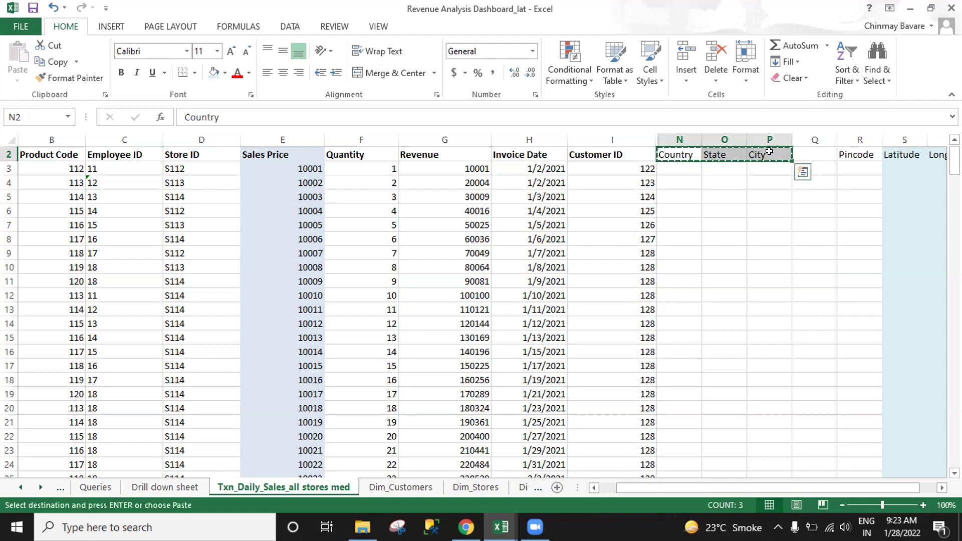
left_click(726, 153)
key("Return")
Enter the header Region in cell N2, ahead of Country.
left_click(669, 152)
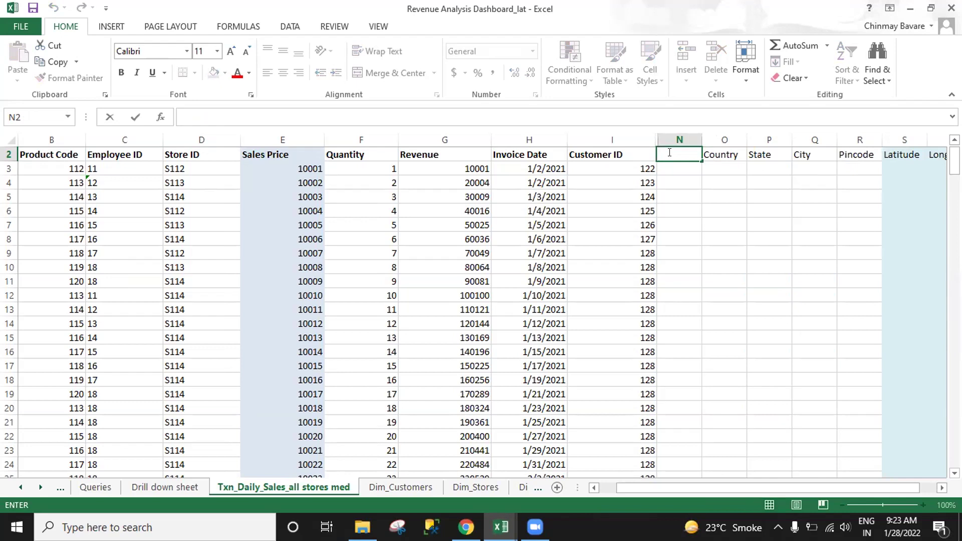
type("Region")
key("Return")
left_click(669, 152)
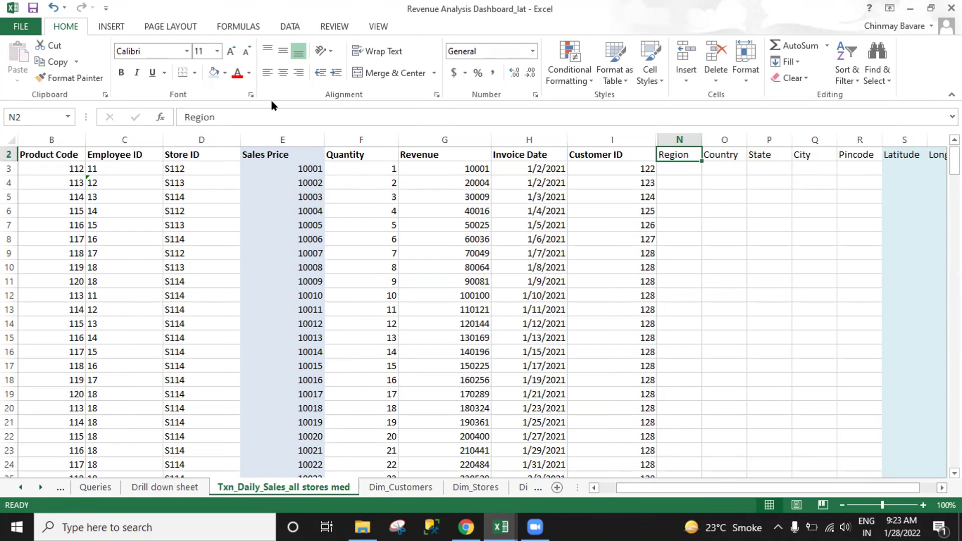
left_click(253, 115)
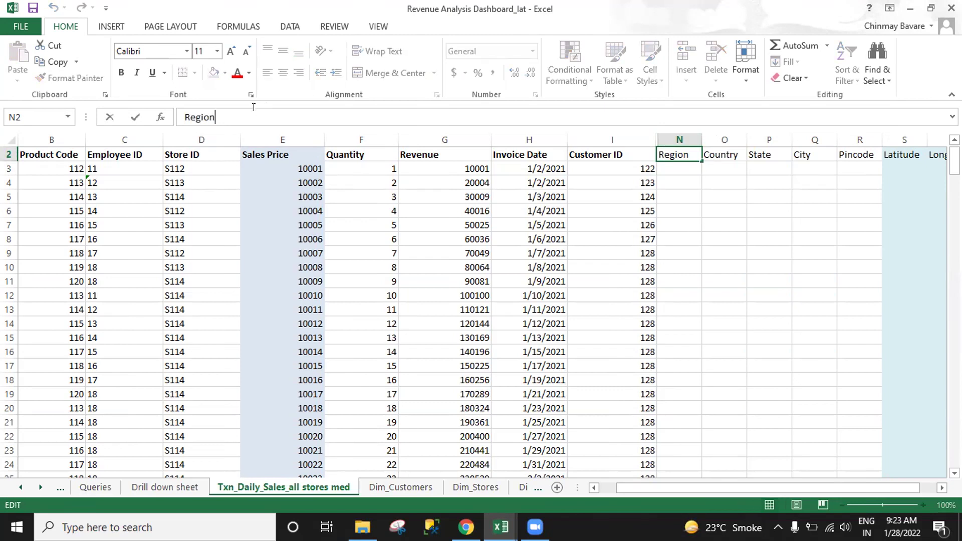
key("Return")
Enter Asia as the region of the first sales record in cell N3.
type("Asia")
key("BackSpace")
key("BackSpace")
key("BackSpace")
type("sia")
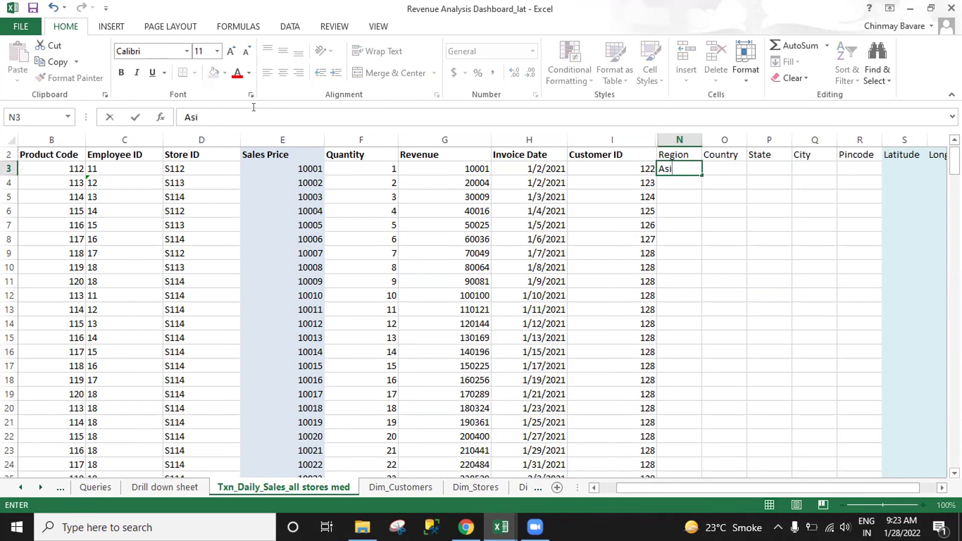
key("Return")
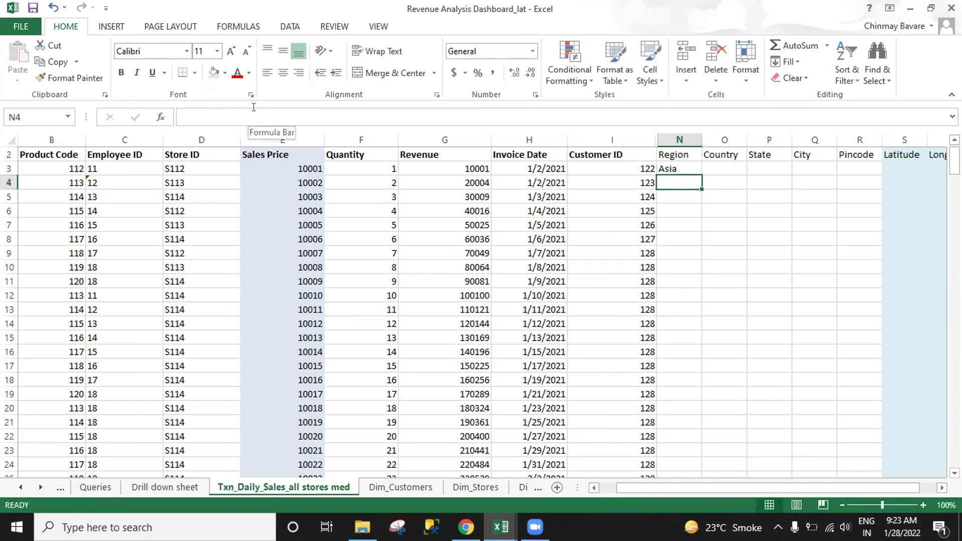
key("Right")
key("Up")
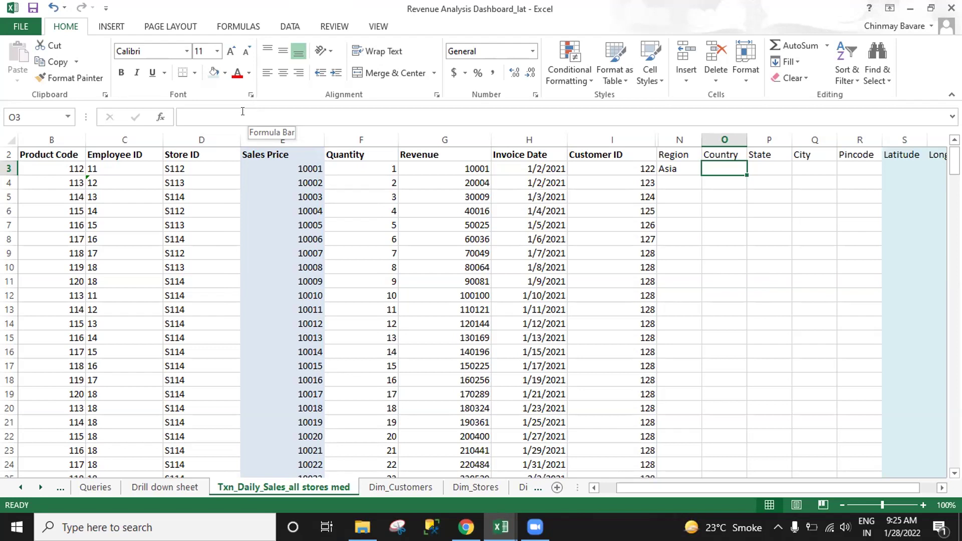
Add a new question in row 22 of the Queries sheet, with Q in A22 and Map visual in B22.
left_click(96, 488)
scroll(32, 365, "down", 2)
left_click(32, 360)
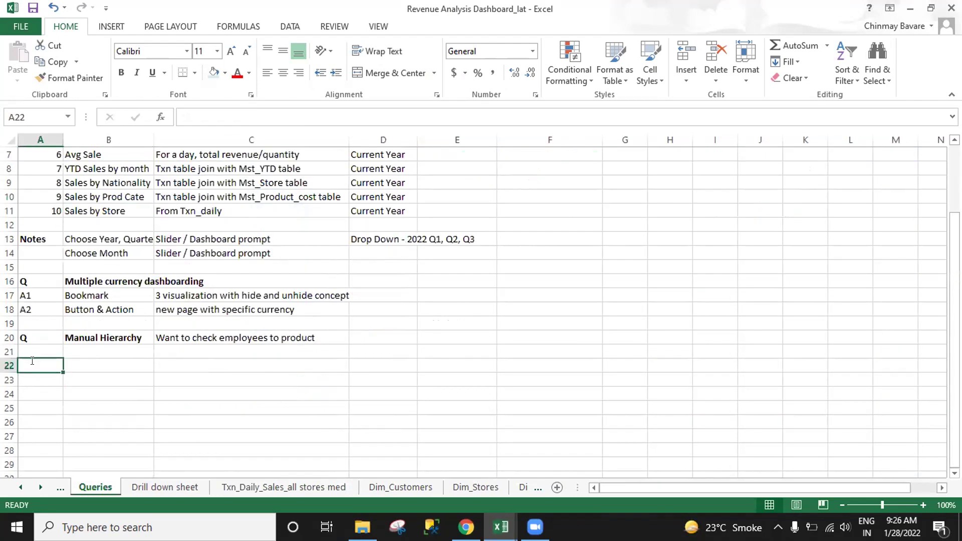
type("Q")
key("Return")
key("Up")
key("Right")
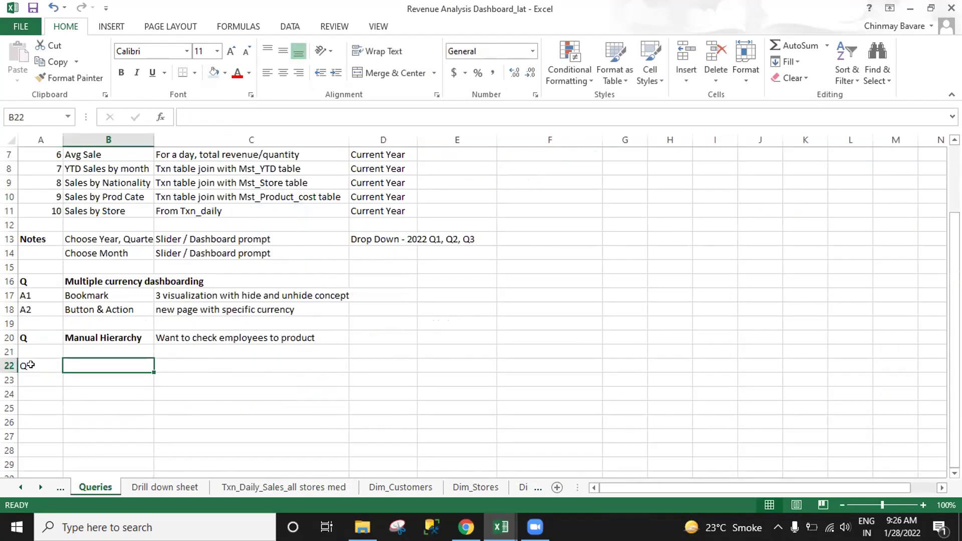
type("Map ")
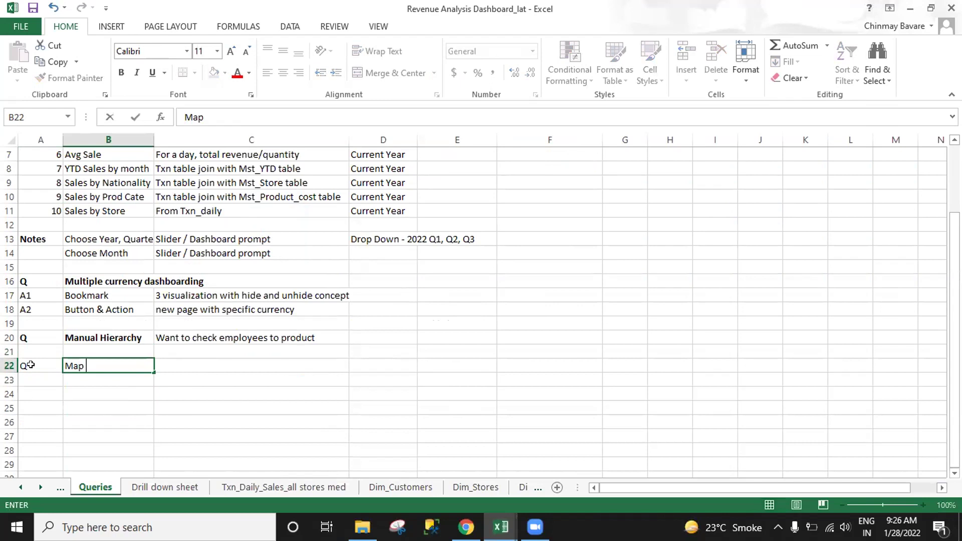
type("visual")
key("Return")
key("Up")
Enter City, State , Country in C22 as the detail of the Map visual question.
left_click(31, 365)
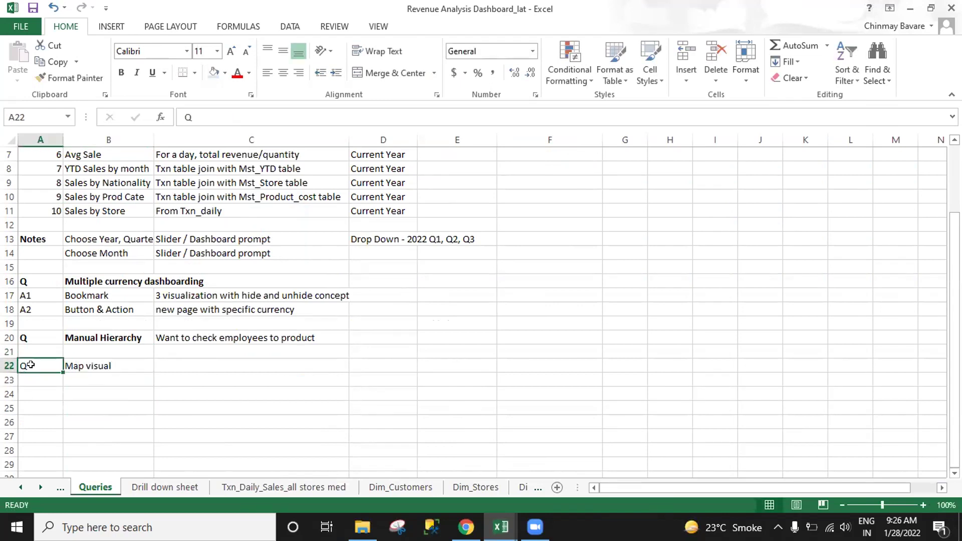
key("Right")
key("Right")
type("Citure")
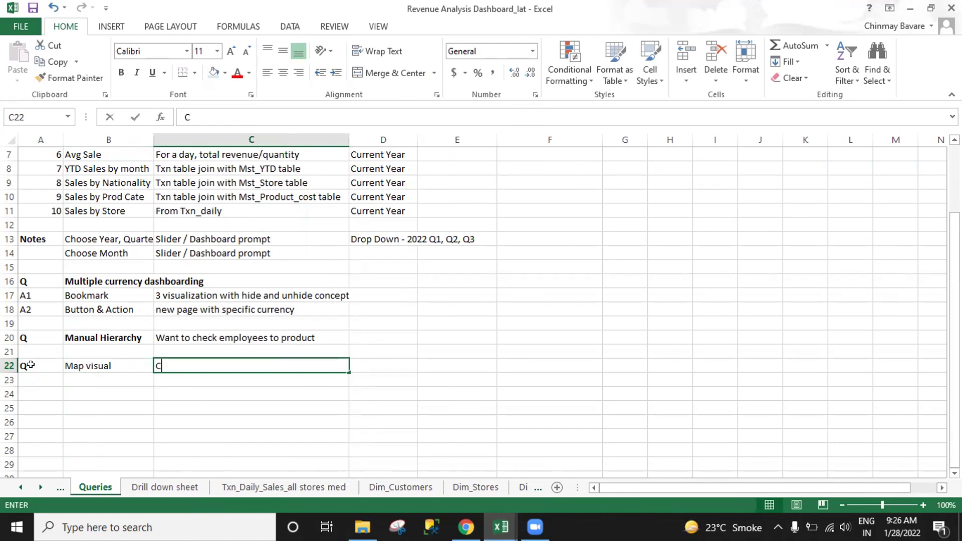
key("BackSpace")
key("BackSpace")
key("BackSpace")
type("y, s")
key("BackSpace")
type("State , Country")
key("Return")
key("Left")
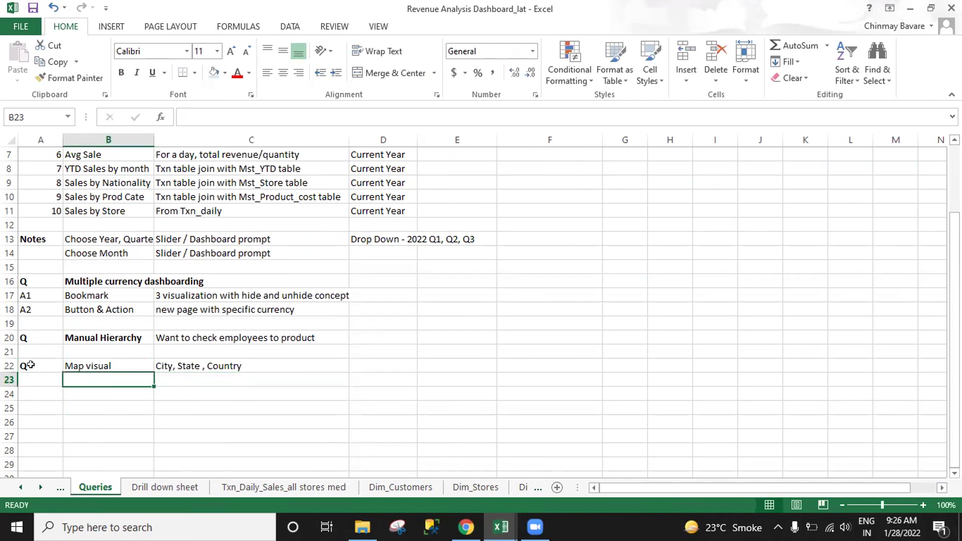
Make the Map visual heading in B22 bold.
left_click(31, 365)
key("shift+Right")
key("Tab")
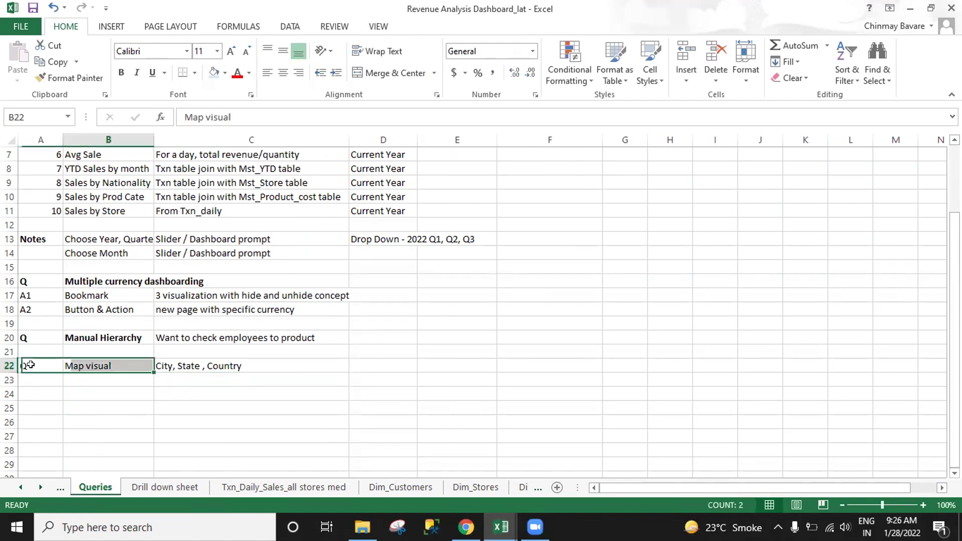
key("shift+Right")
key("shift+Left")
key("ctrl+b")
key("shift+Right")
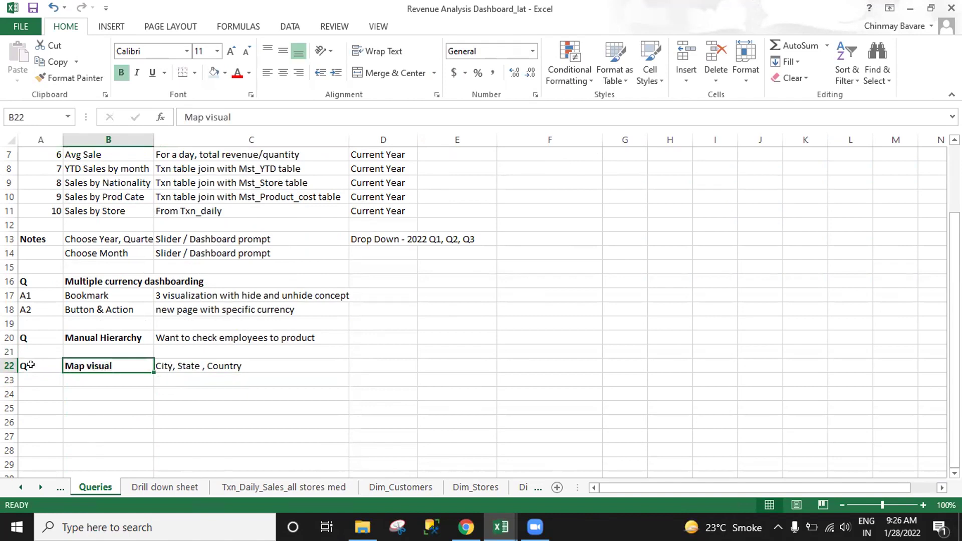
left_click(240, 487)
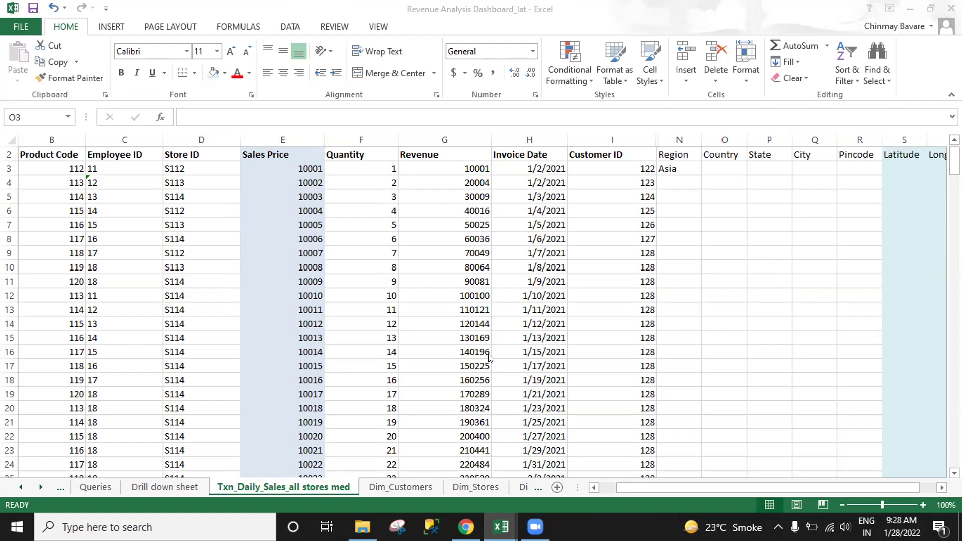
mouse_move(501, 527)
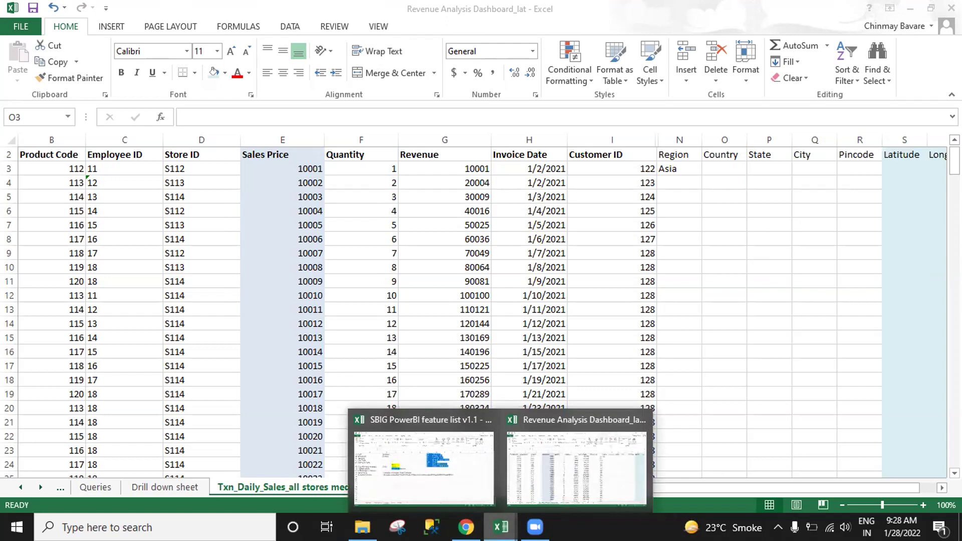
left_click(430, 466)
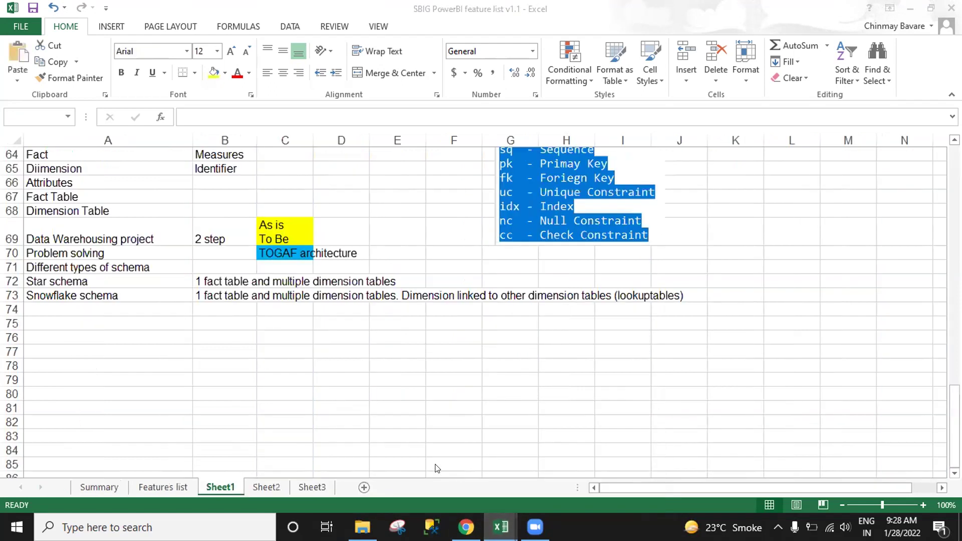
mouse_move(501, 527)
left_click(566, 458)
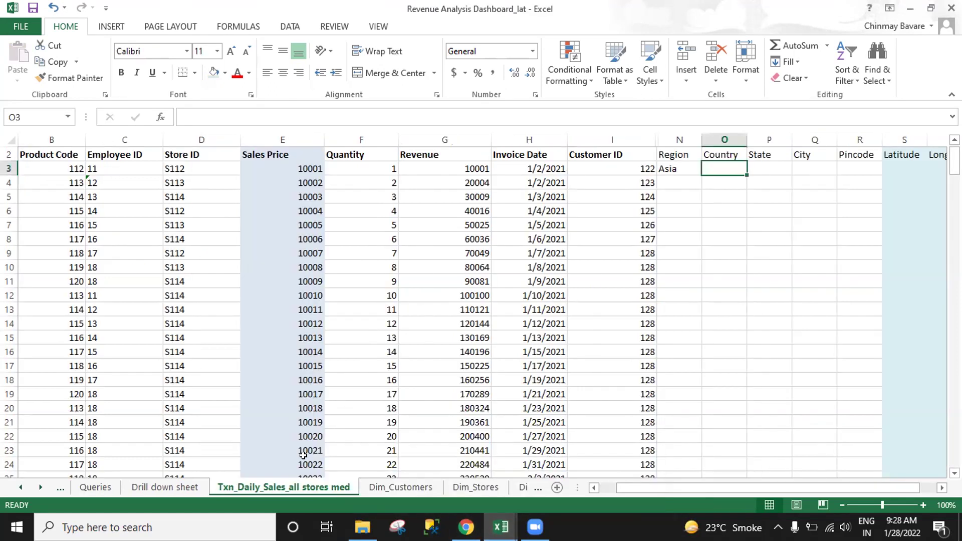
left_click(95, 487)
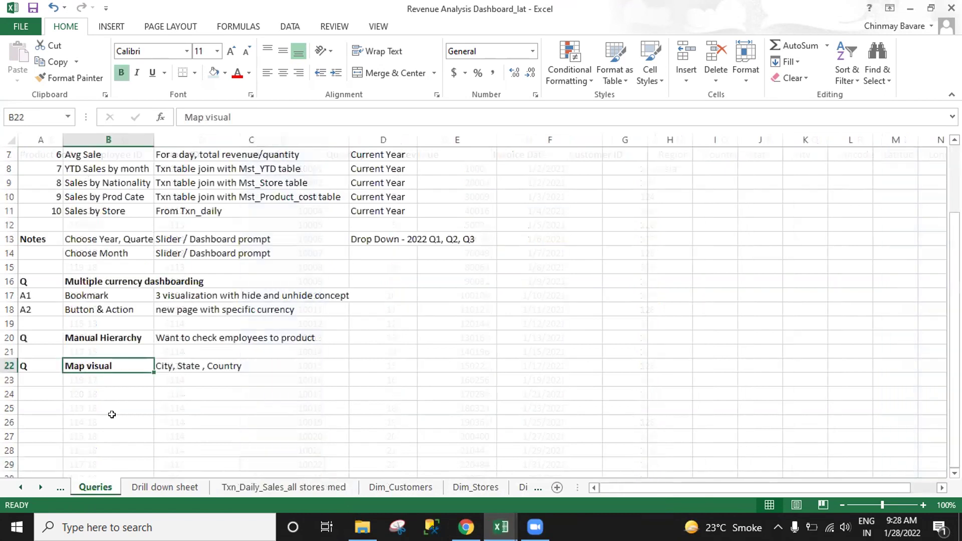
Add another question in row 24, with Q in A24 and Refering 1 combo box to another in B24.
left_click(351, 368)
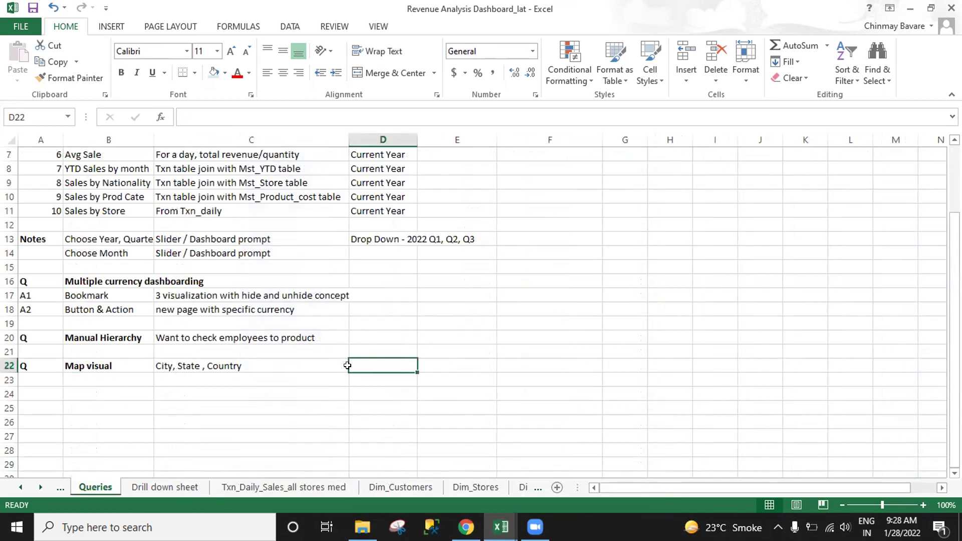
left_click(37, 393)
type("Q")
left_click(104, 391)
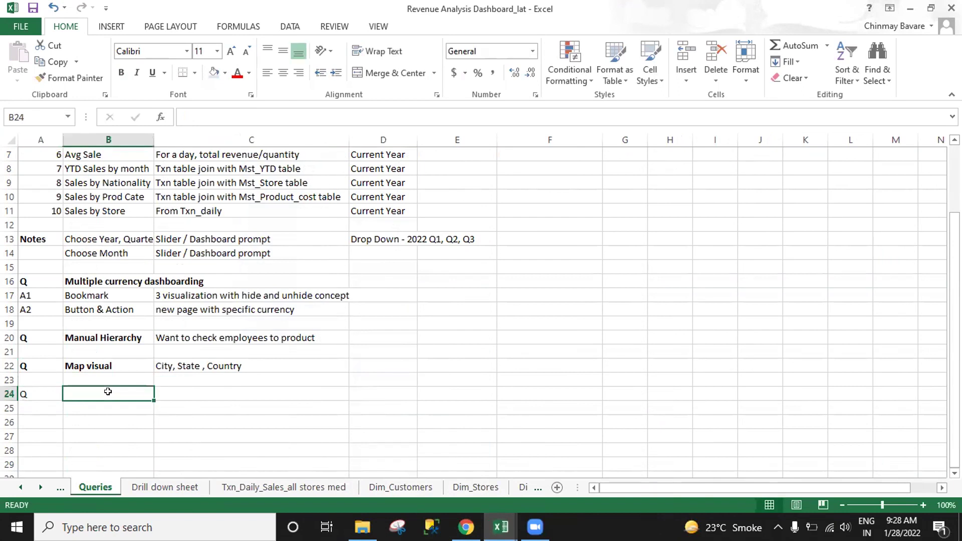
type("Ref")
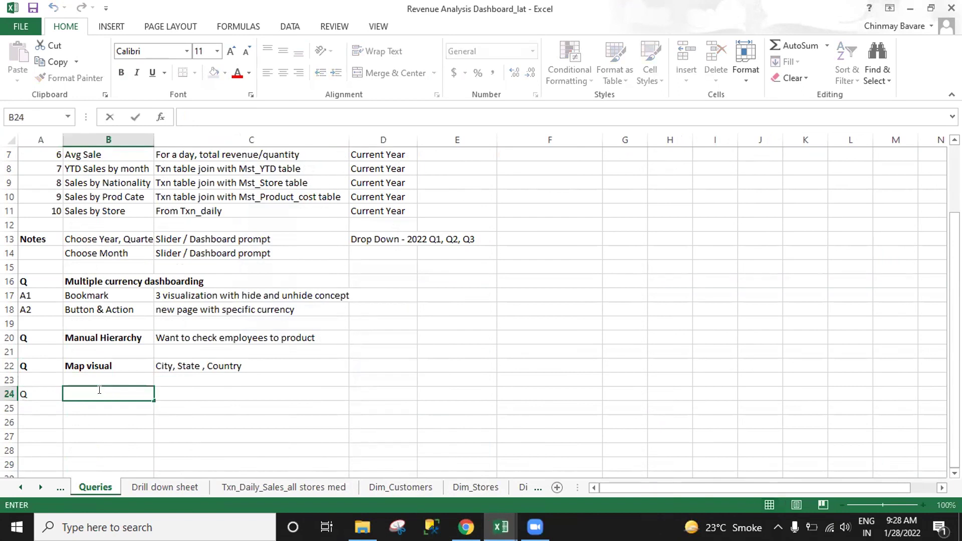
type("ering 1 combo box to another")
key("Return")
left_click(99, 394)
Enter Drop-down in C24 as the detail of the combo box question.
key("Right")
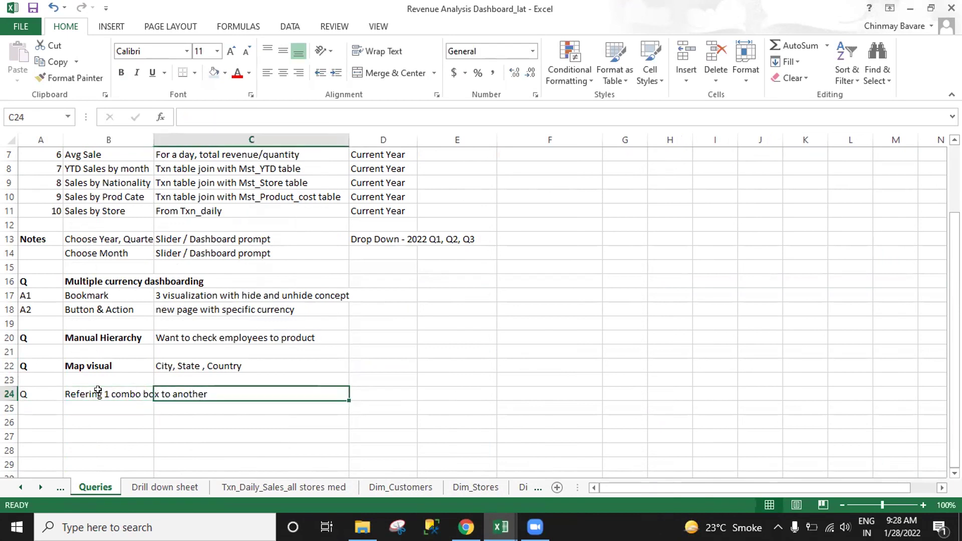
type("Drop-")
type("down")
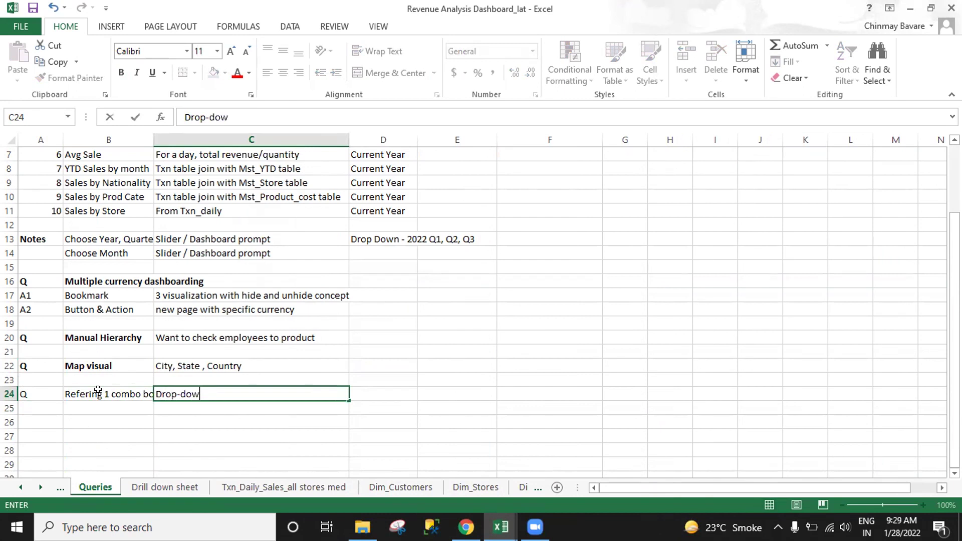
key("Return")
Make the Q label and the combo box question in A24:B24 bold.
key("Left")
key("Up")
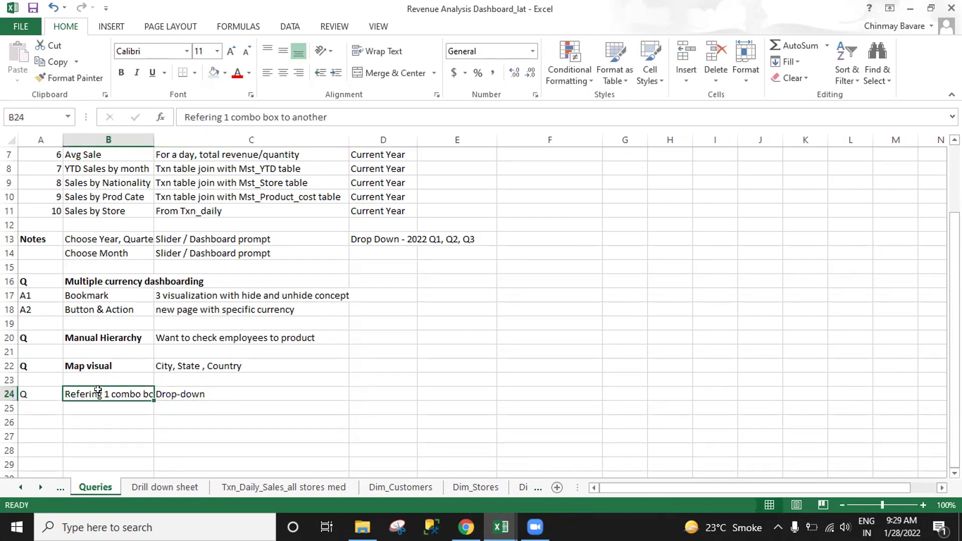
key("Left")
key("shift+Right")
key("ctrl+b")
Add an answer row under the combo box question, with A in A25 and Conditional column in B25.
key("Down")
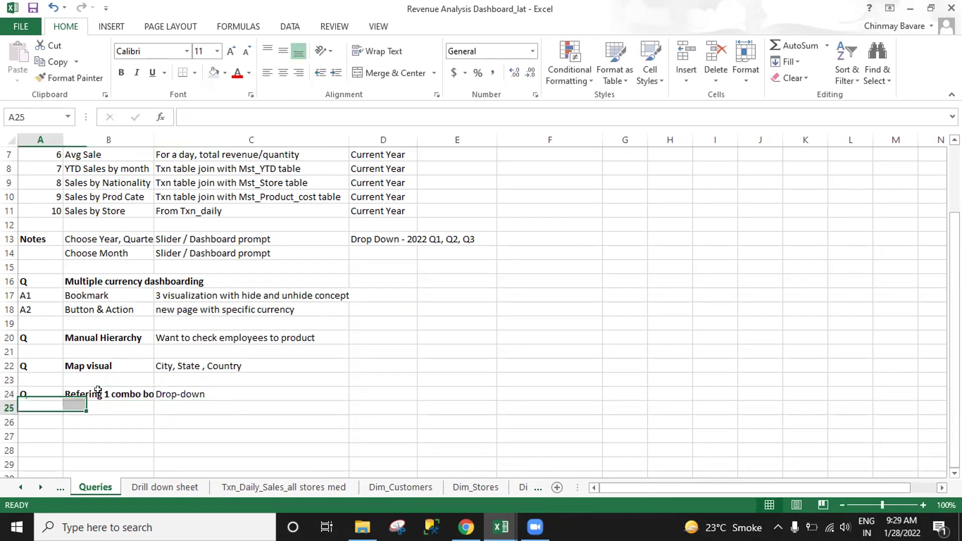
type("A")
key("Tab")
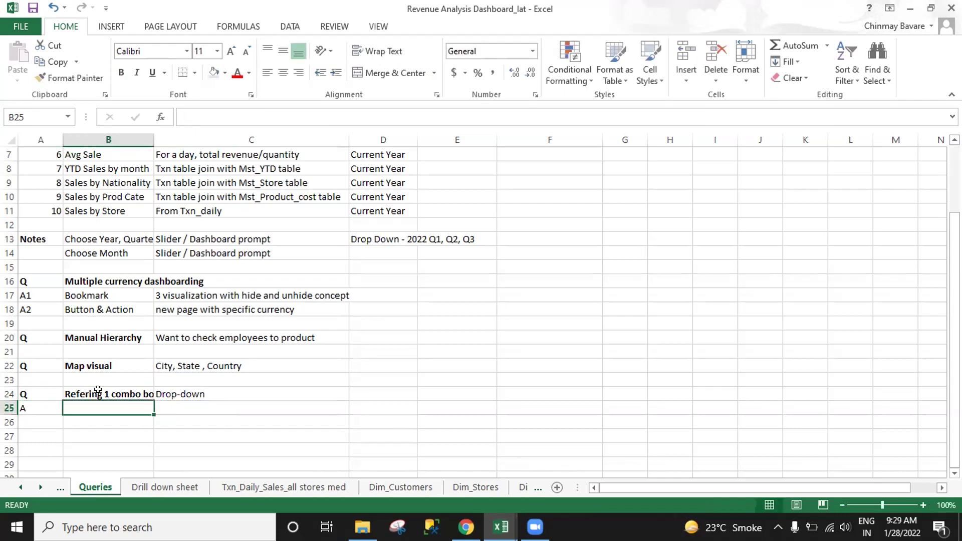
type("Condit")
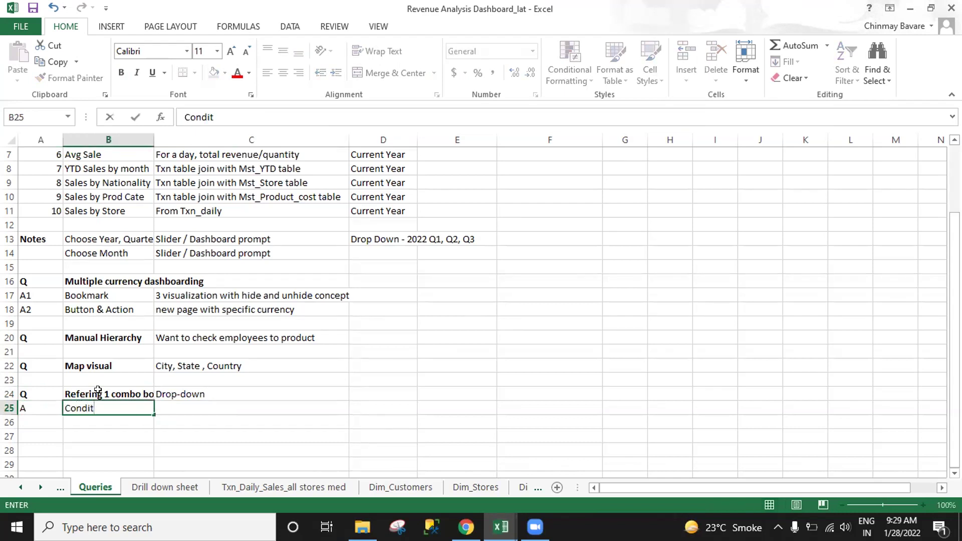
type("ional column")
key("ctrl+Return")
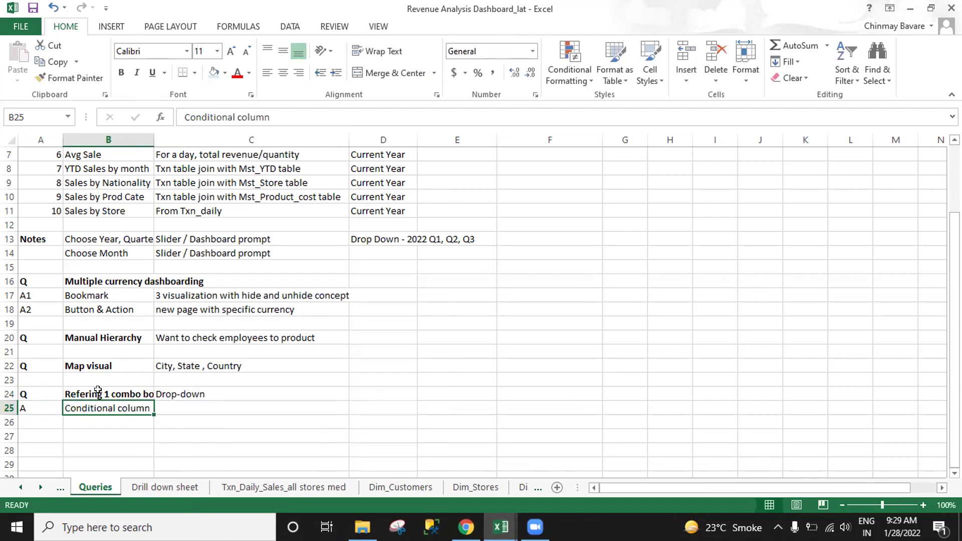
Relabel the answer in A25 as A1 and enter A2 in A26 for a second answer.
key("Left")
type("A1")
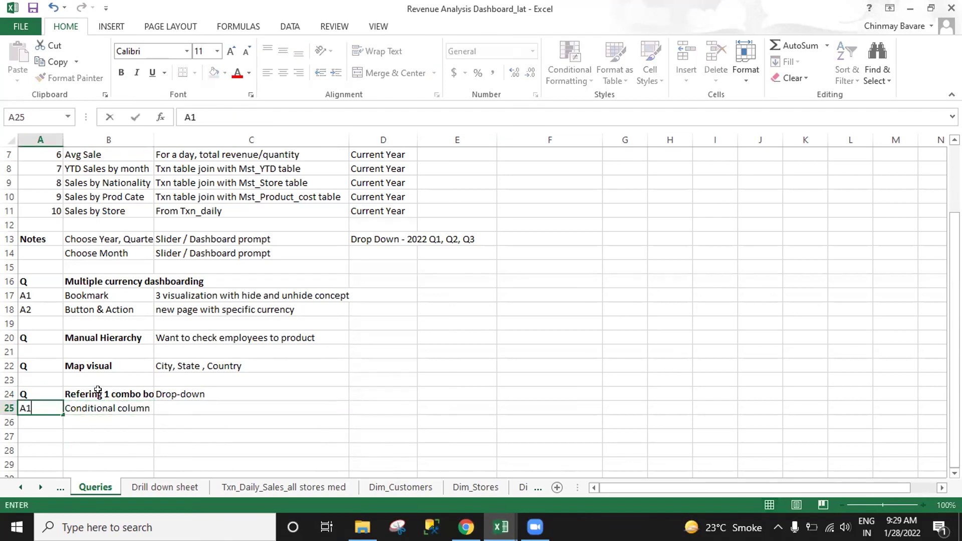
key("Return")
type("A2")
key("Return")
Enter Lookup as the second answer in B26 and undo the automatic bold formatting.
key("Right")
key("Up")
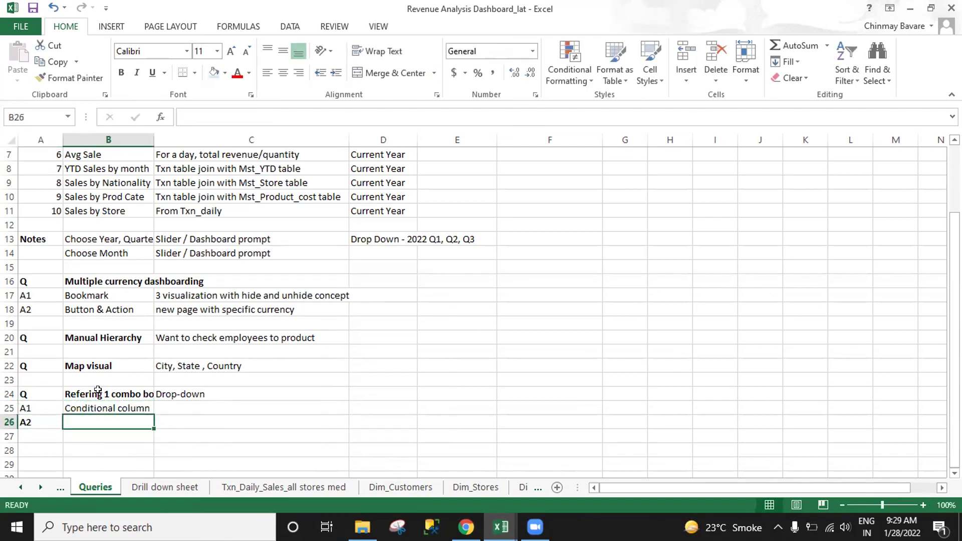
type("Lookup")
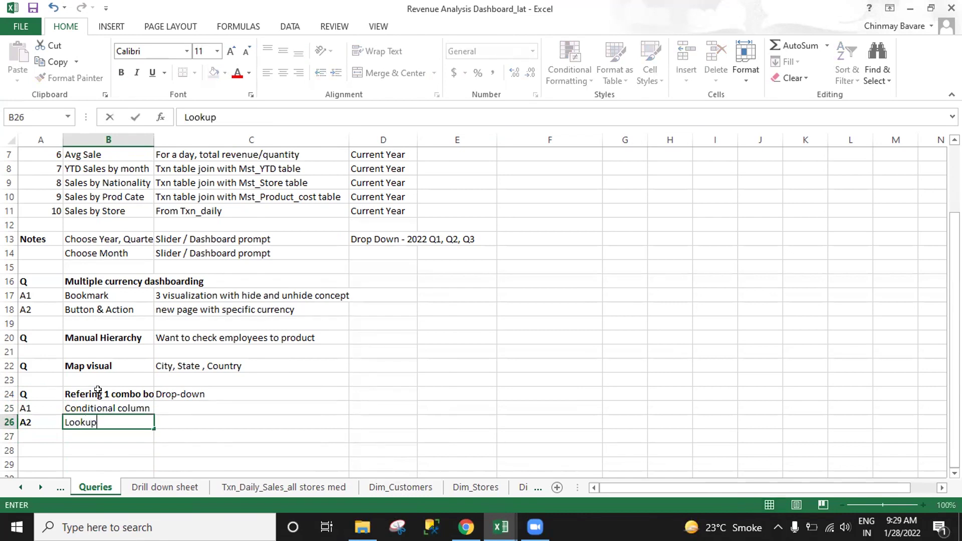
key("Return")
key("Up")
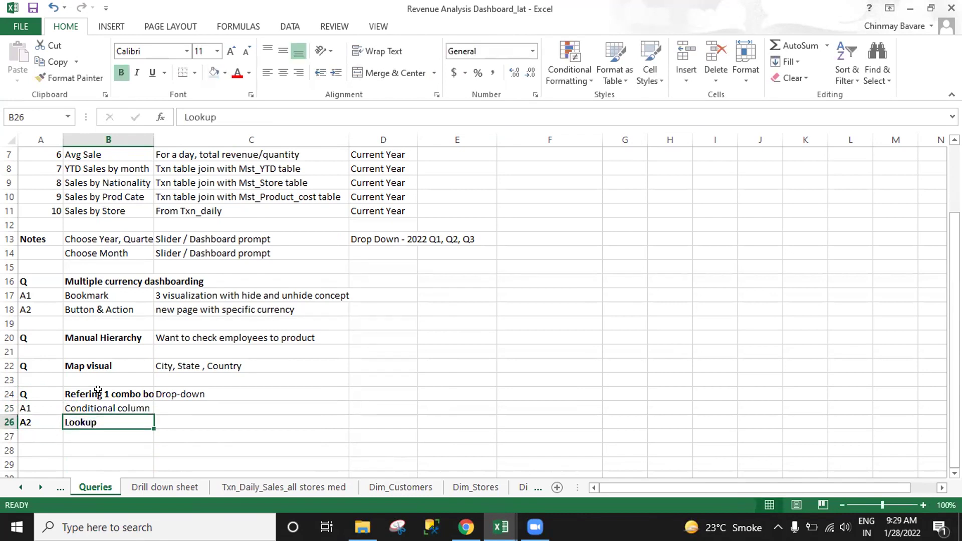
key("ctrl+z")
Enter Region in D24, beside the Drop-down entry.
left_click(144, 391)
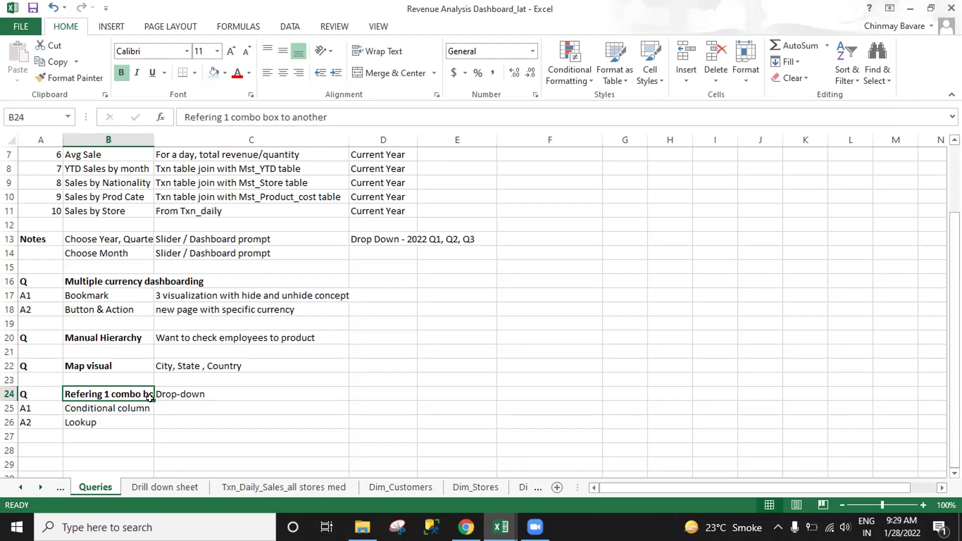
left_click(377, 386)
type("Region")
key("Return")
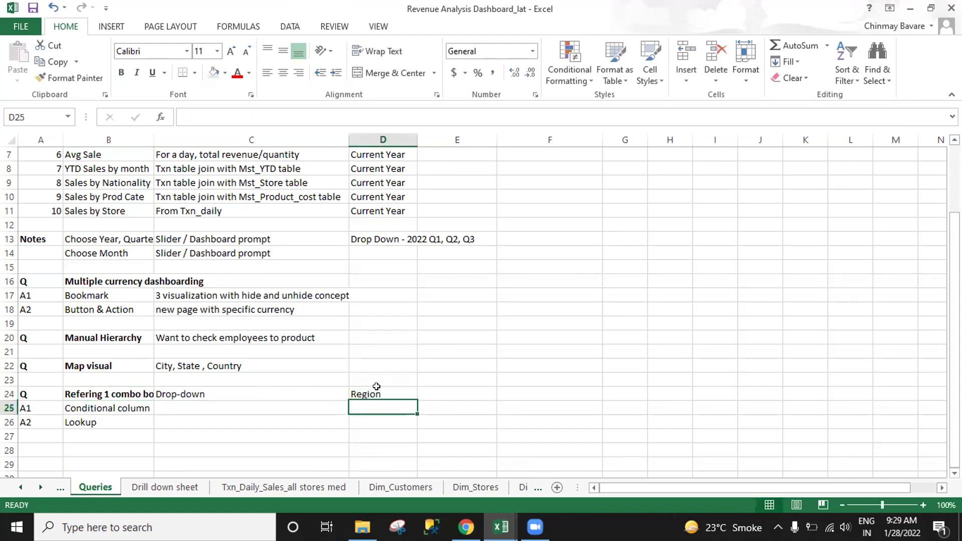
key("Right")
key("Up")
key("Left")
key("Down")
type("State")
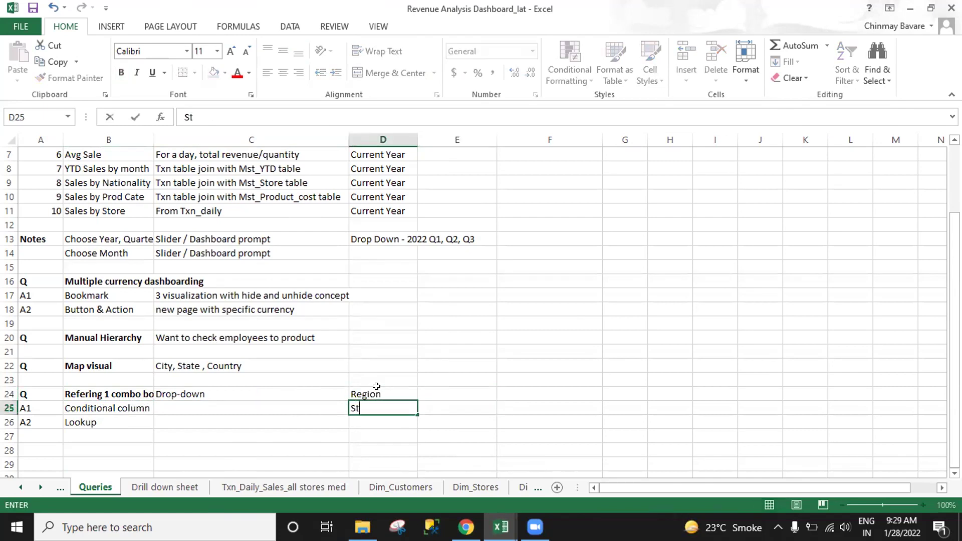
key("BackSpace")
key("BackSpace")
key("BackSpace")
key("BackSpace")
key("BackSpace")
key("Escape")
Enter State in E24, next to Region.
key("Up")
key("Right")
type("State")
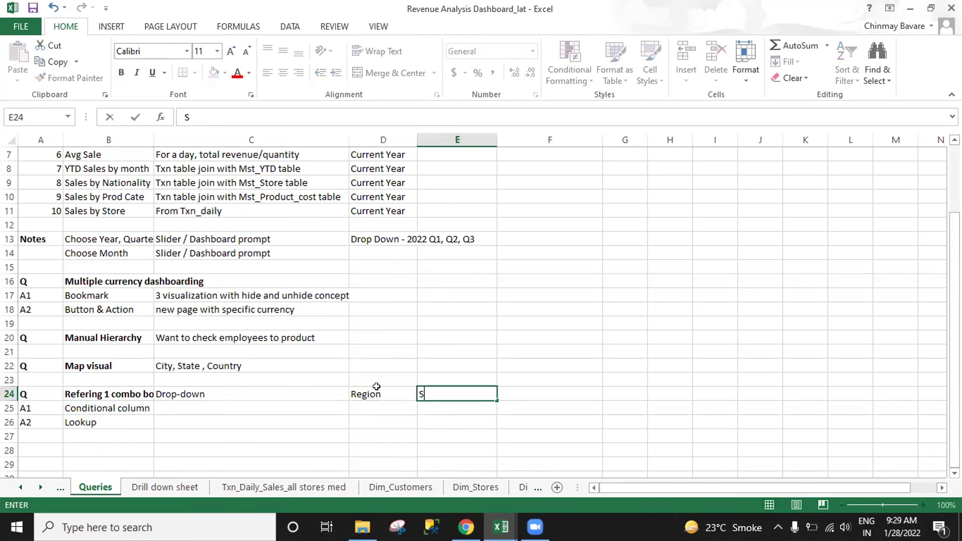
key("Right")
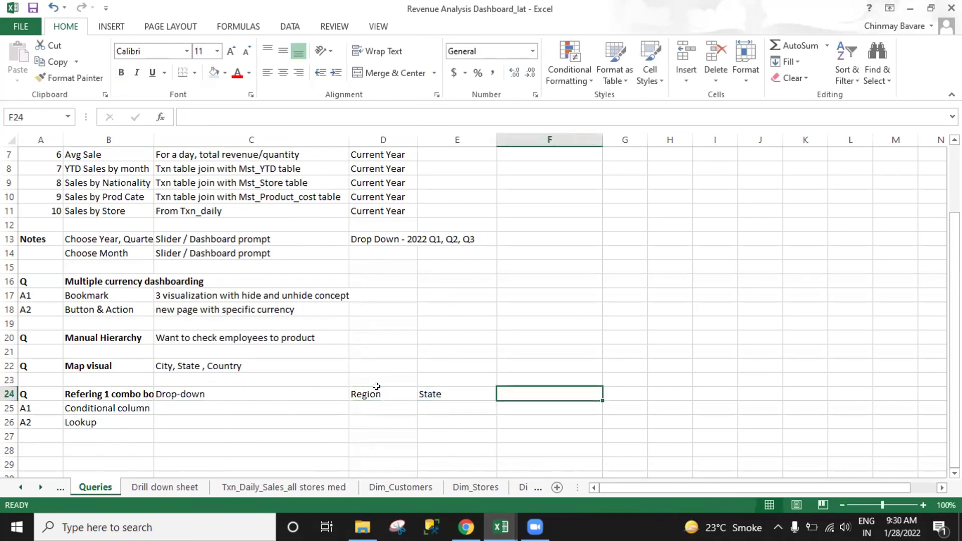
Complete the drop-down levels after Region with Country in E24, State in F24 and City in G24.
key("Left")
type("Country")
key("Return")
key("Up")
key("Right")
type("State")
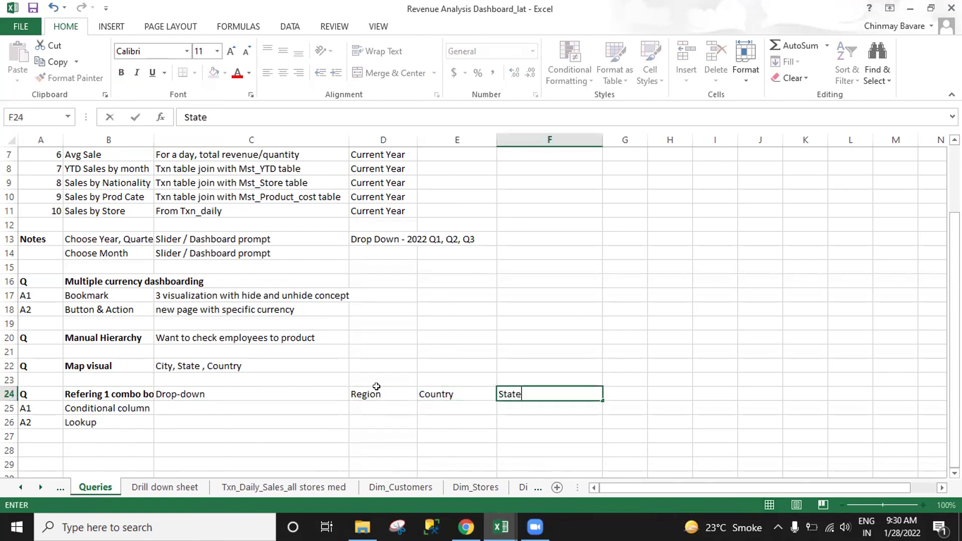
key("Right")
type("City")
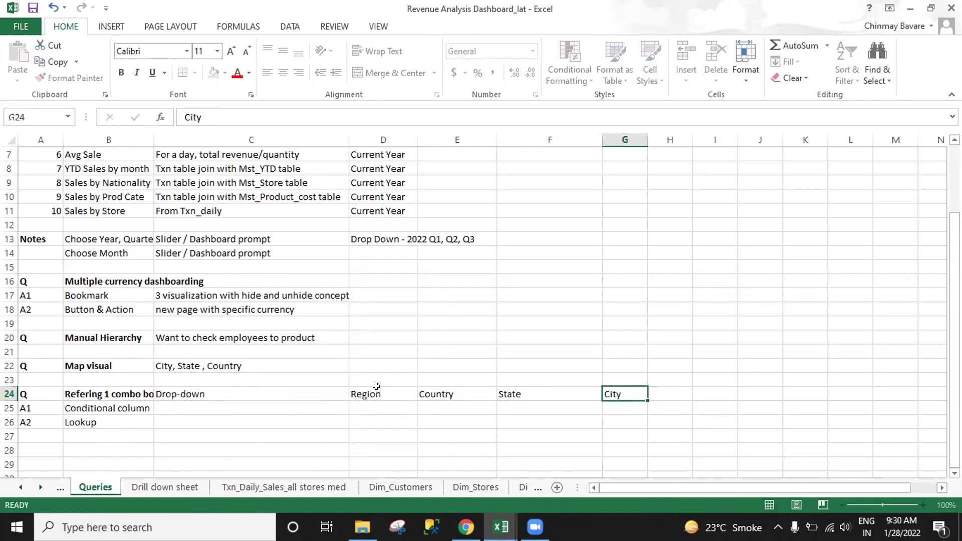
key("Return")
key("Left")
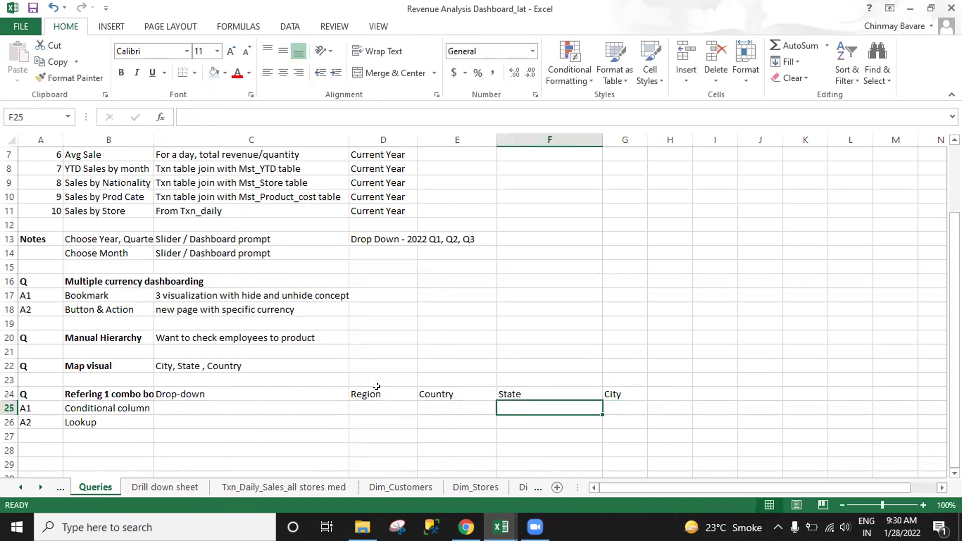
Insert a new worksheet between the Txn_Daily_Sales_all stores med and Dim_Customers sheets.
key("Up")
key("Left")
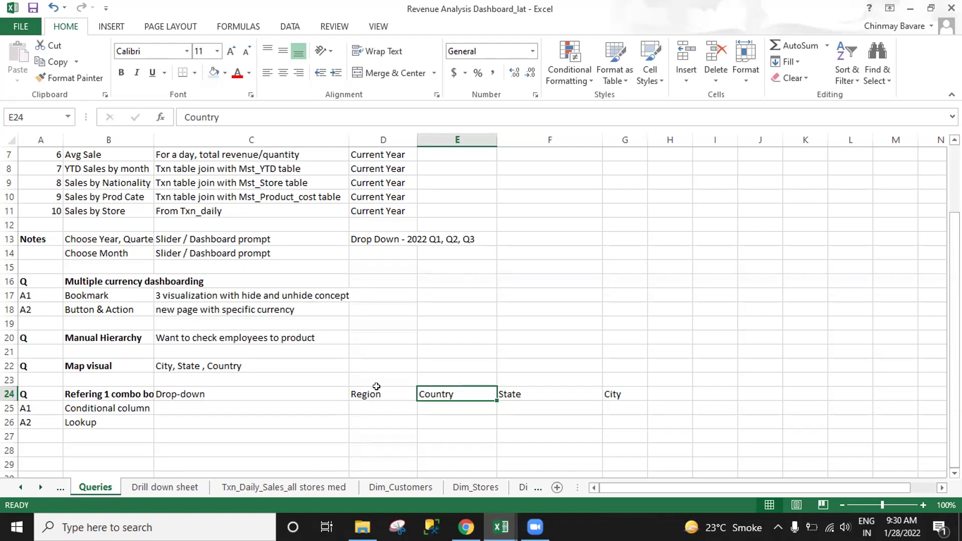
left_click(295, 489)
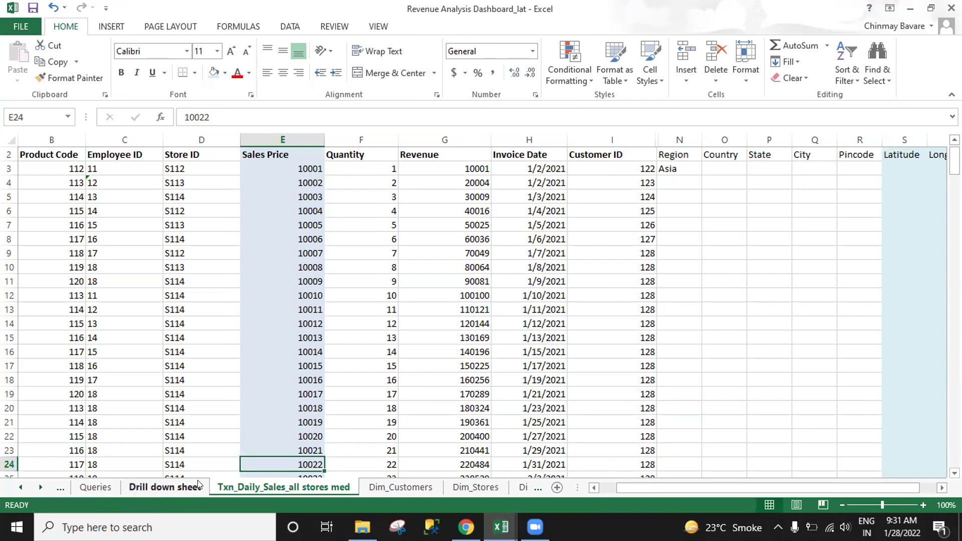
left_click(555, 488)
mouse_move(388, 491)
left_mouse_down()
mouse_move(155, 485)
mouse_move(361, 482)
left_mouse_up()
left_click(316, 483)
left_click(373, 489)
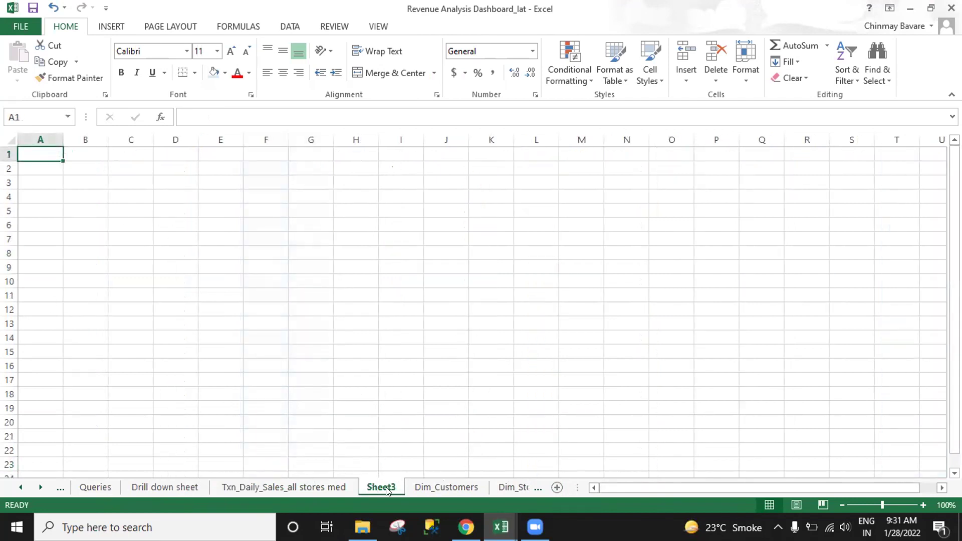
Rename the new Sheet3 worksheet as Dim_Location.
right_click(386, 491)
left_click(421, 359)
type("Dim_Location")
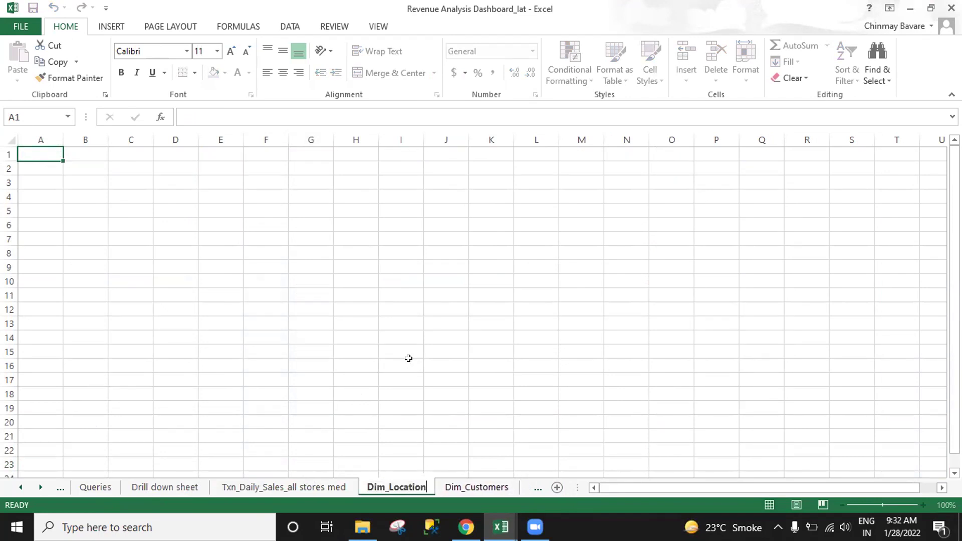
left_click(376, 344)
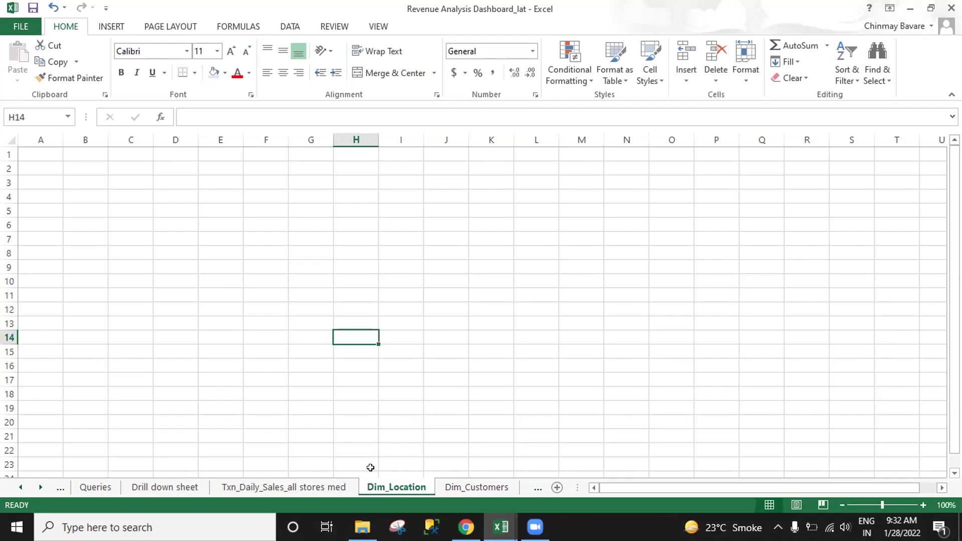
Examine the header row of the Txn_Daily_Sales_all stores med sheet, from Invoice through to the location columns.
left_click(175, 487)
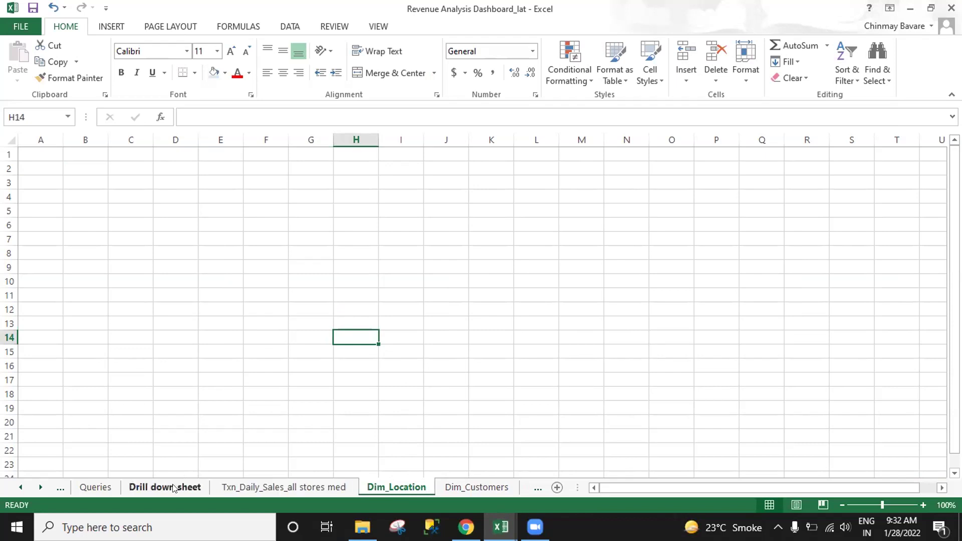
left_click(285, 487)
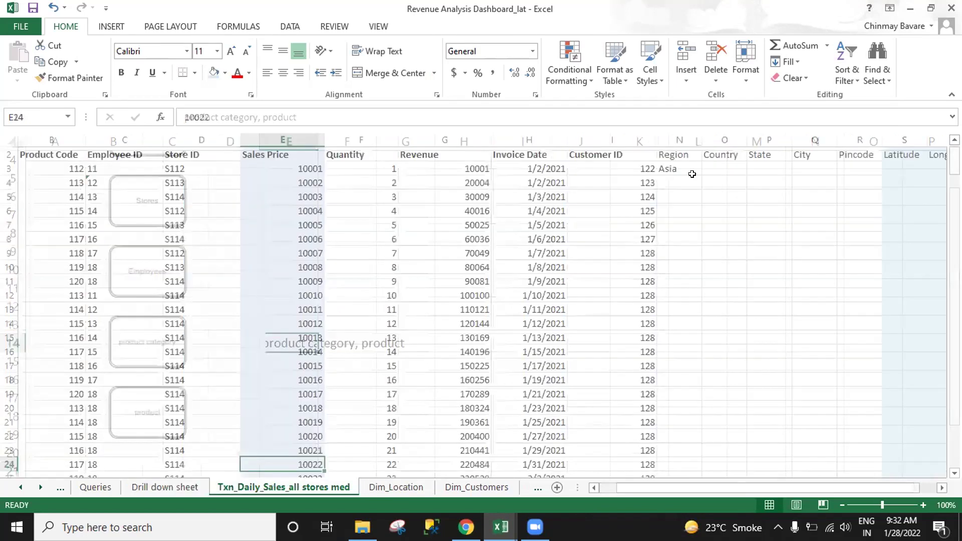
left_click(673, 153)
left_click(683, 140)
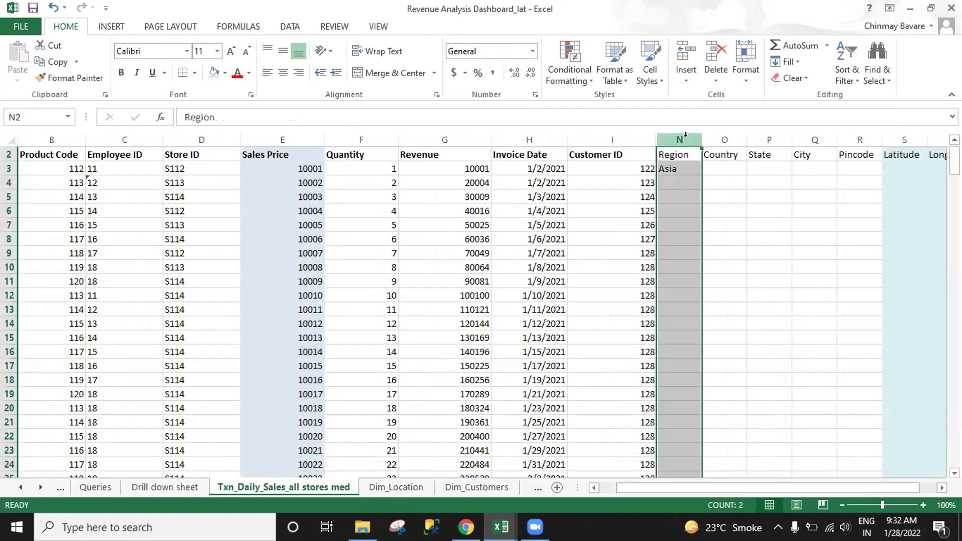
key("ctrl+Left")
key("ctrl+Left")
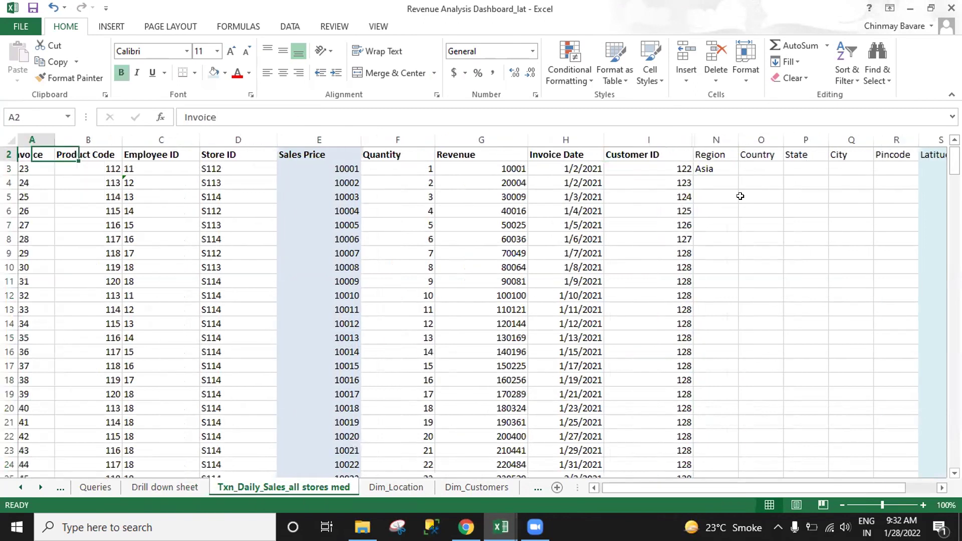
key("Right")
key("Right")
key("Right")
key("Right")
key("Right")
key("Right")
key("Right")
key("Right")
key("Right")
key("Right")
key("Right")
key("Right")
key("Right")
key("Right")
key("Right")
key("Right")
key("Right")
key("Right")
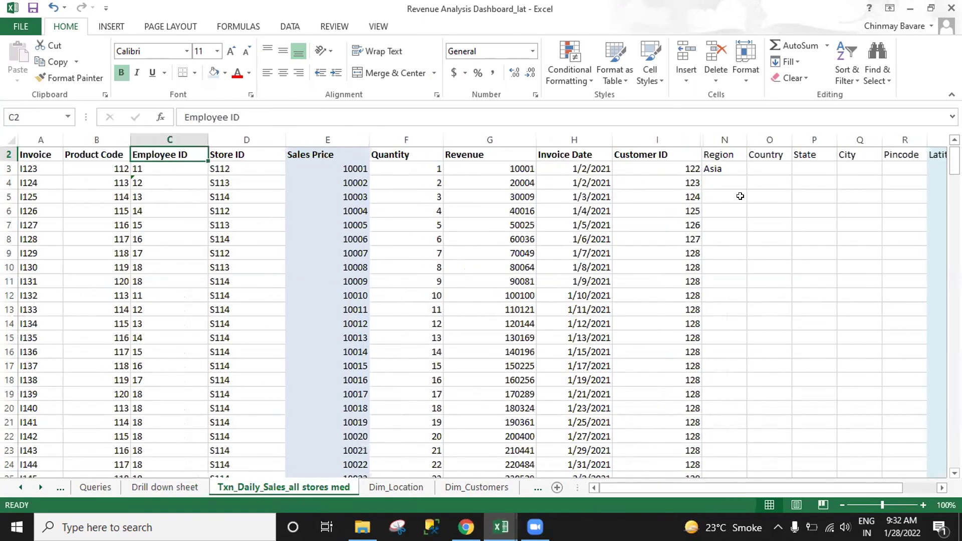
key("Left")
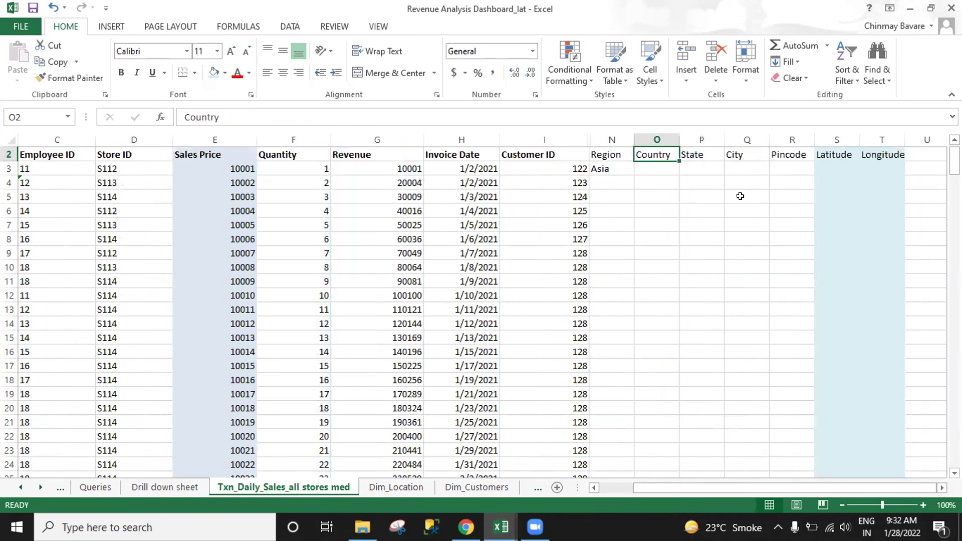
Move the Region through Longitude columns (N to T) out of the daily sales sheet into Dim_Location, starting at column A.
left_click(613, 137)
left_click(866, 137, "shift")
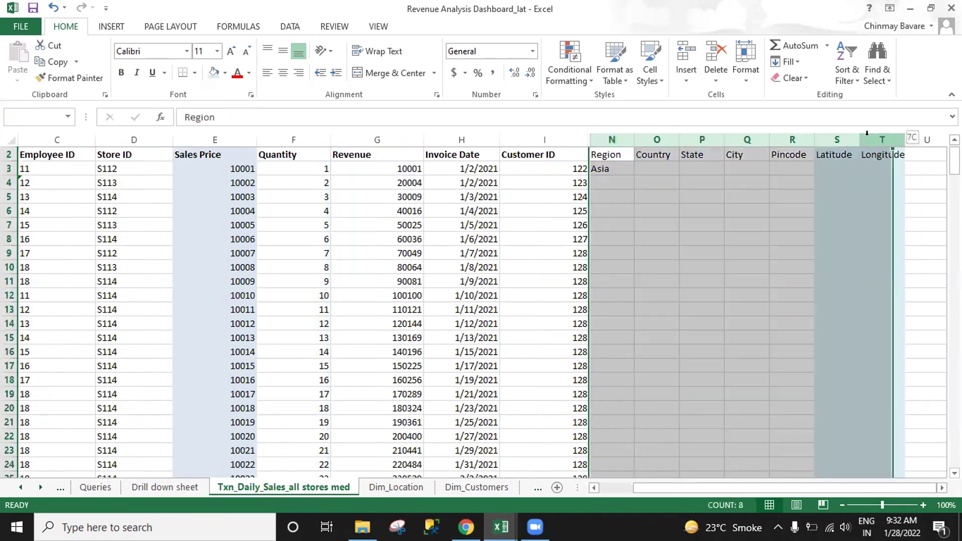
key("ctrl+c")
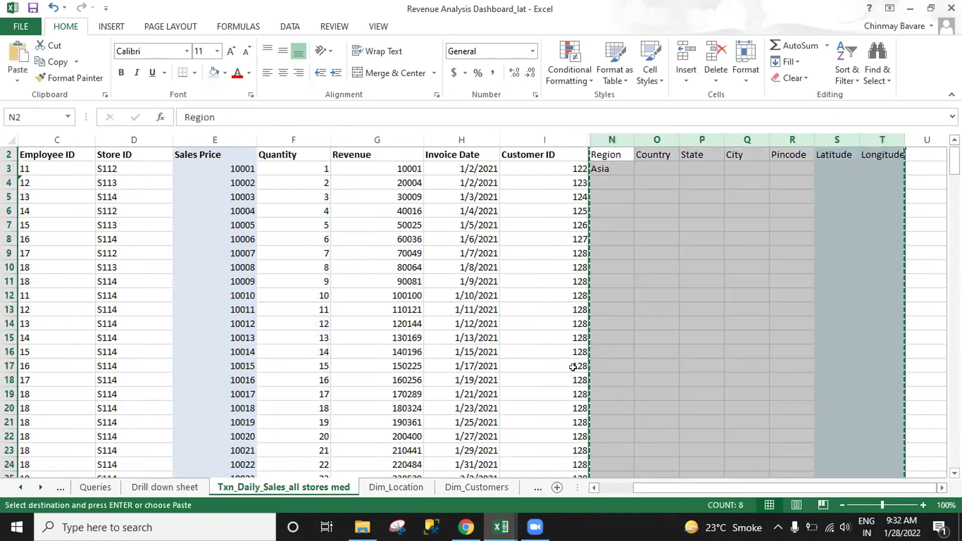
left_click(399, 488)
left_click(28, 153)
key("Return")
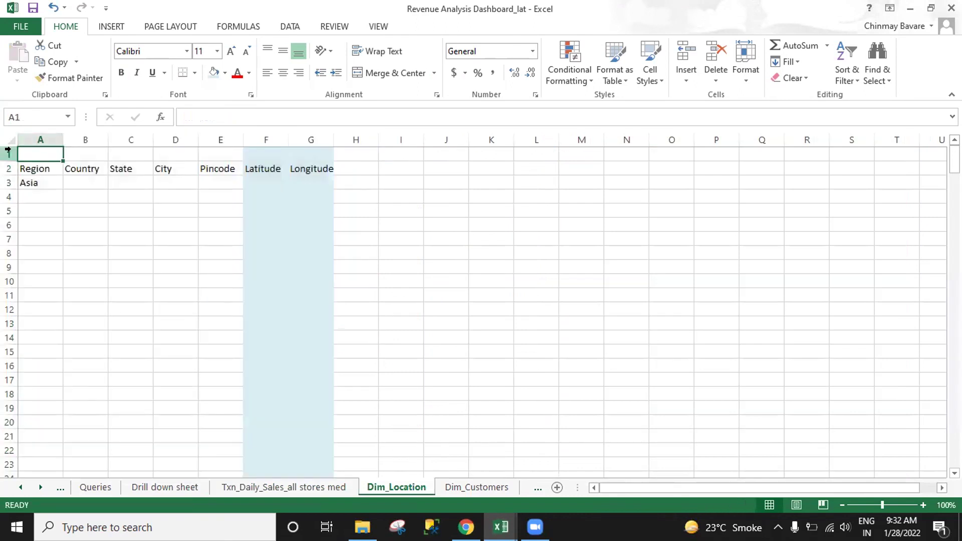
Delete the entire empty first row above the headers in Dim_Location.
key("ctrl+minus")
key("Down")
key("Down")
key("Up")
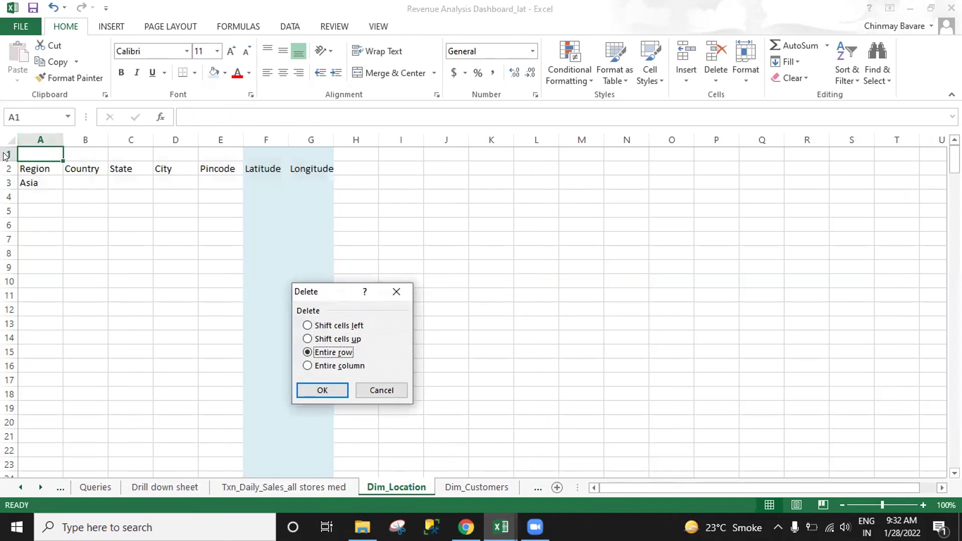
key("Return")
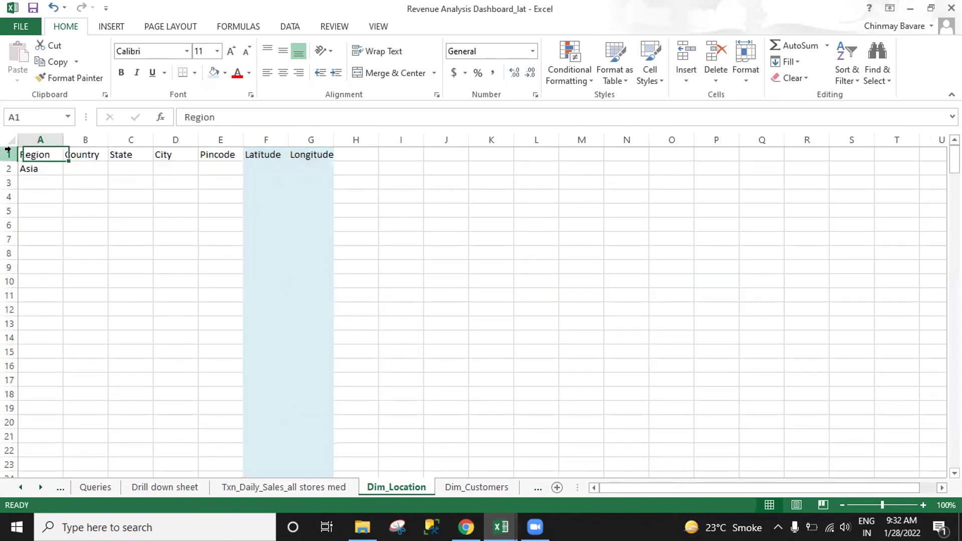
Insert a column before Region in Dim_Location, head it Location ID and fit its width to the text.
key("alt+h")
key("i")
key("c")
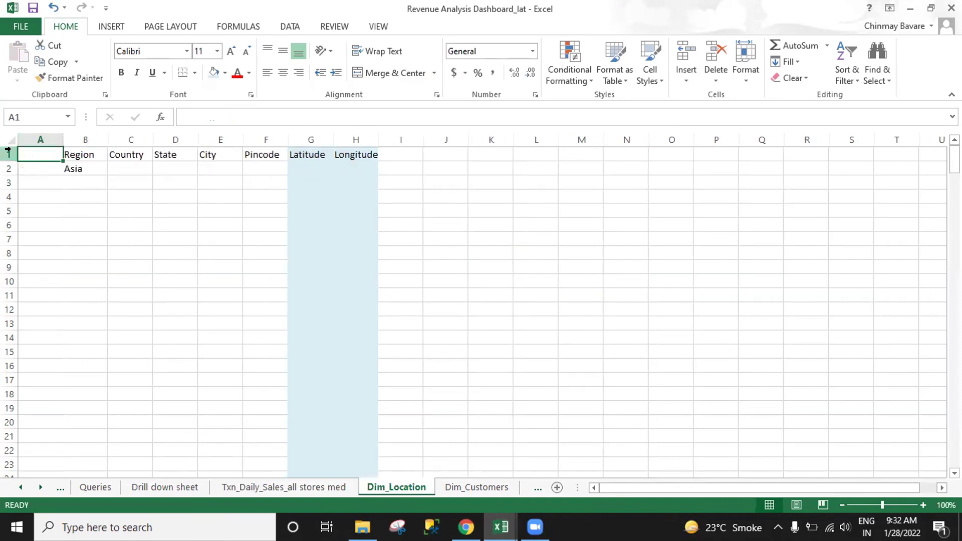
type("ID")
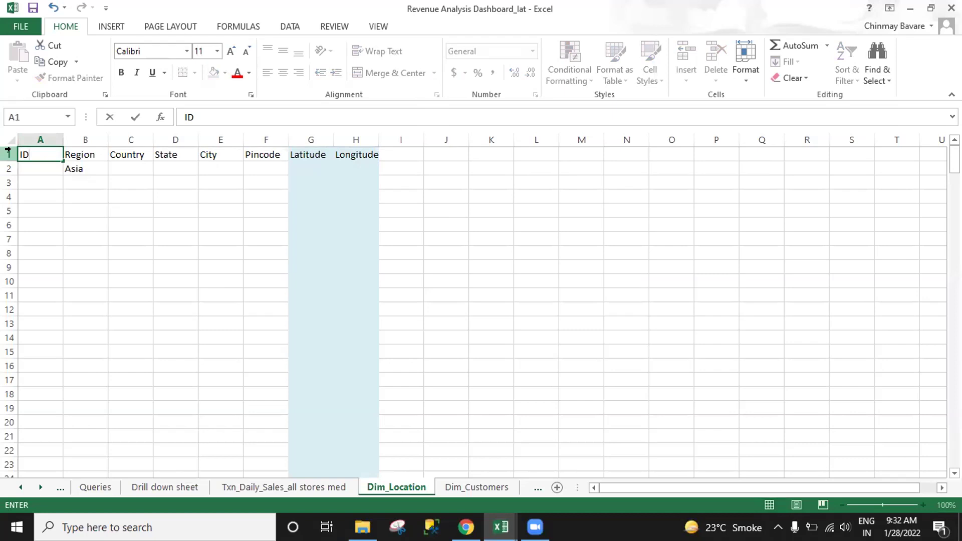
key("BackSpace")
key("BackSpace")
type("Location ID")
key("Return")
key("Up")
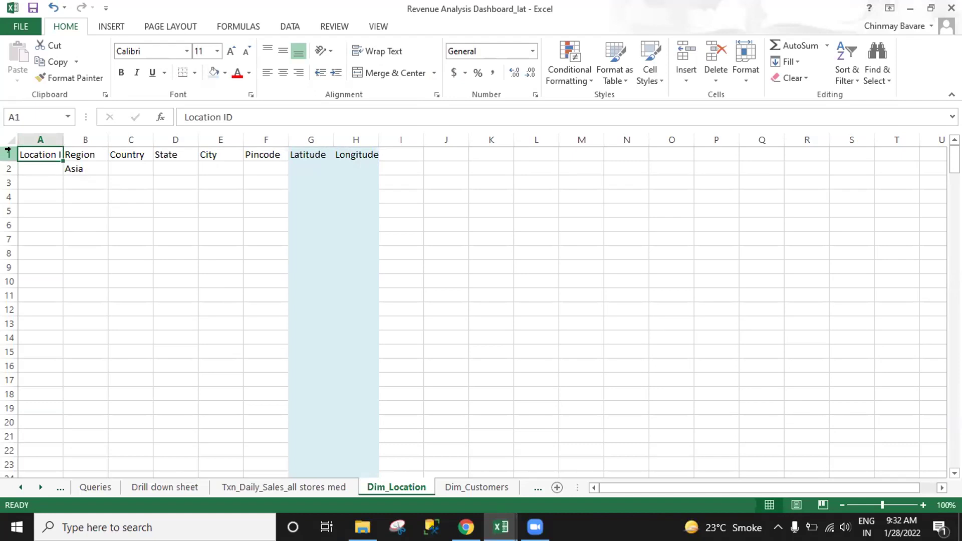
double_click(60, 135)
Enter the header Location ID in N2 of the Txn_Daily_Sales_all stores med sheet.
left_click(283, 487)
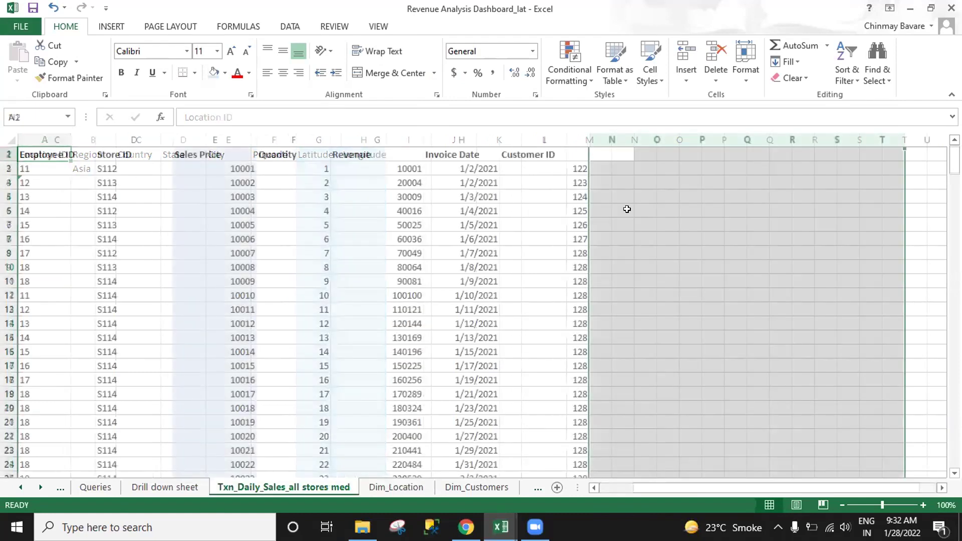
left_click(603, 150)
type("Location ID")
key("Return")
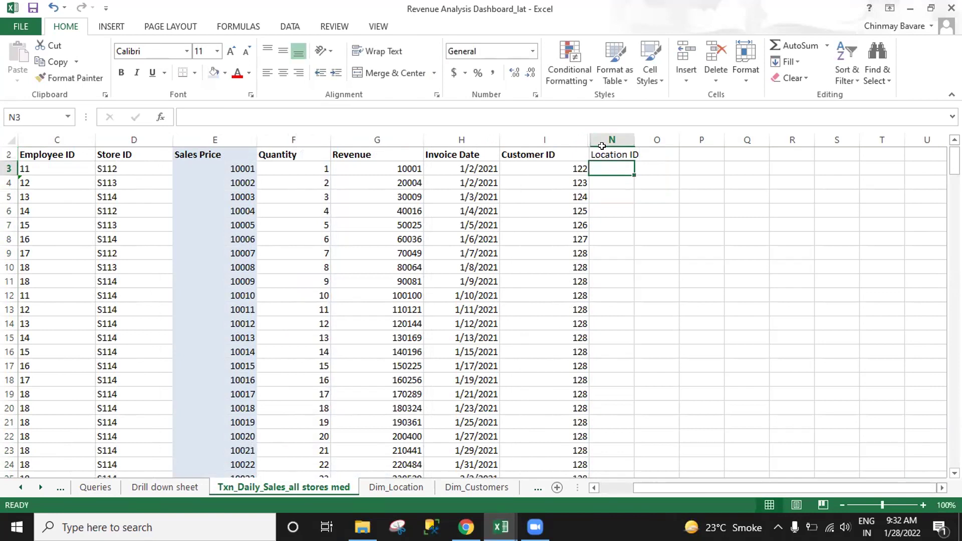
Make the header row from Location ID to Longitude (A1:H1) bold in the Dim_Location sheet.
left_click(396, 487)
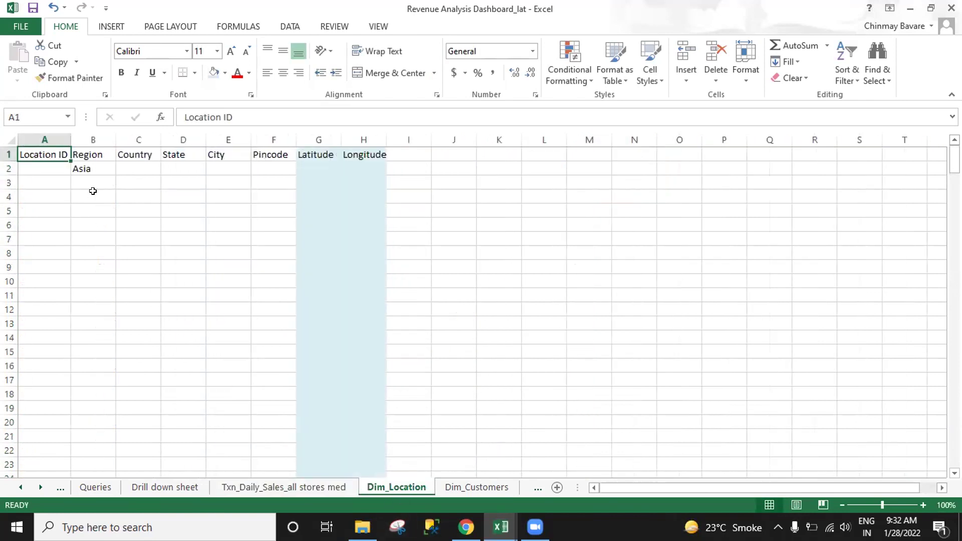
left_click(271, 487)
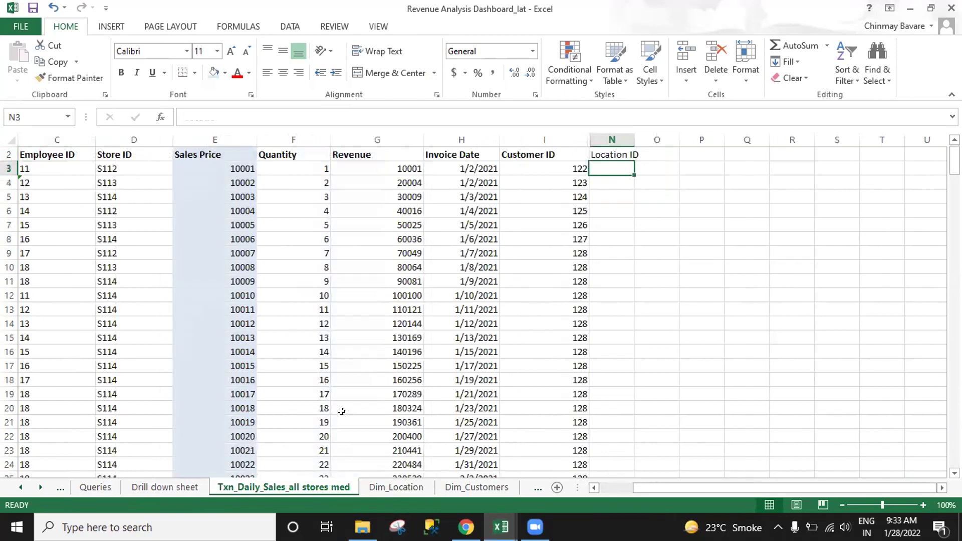
left_click(383, 487)
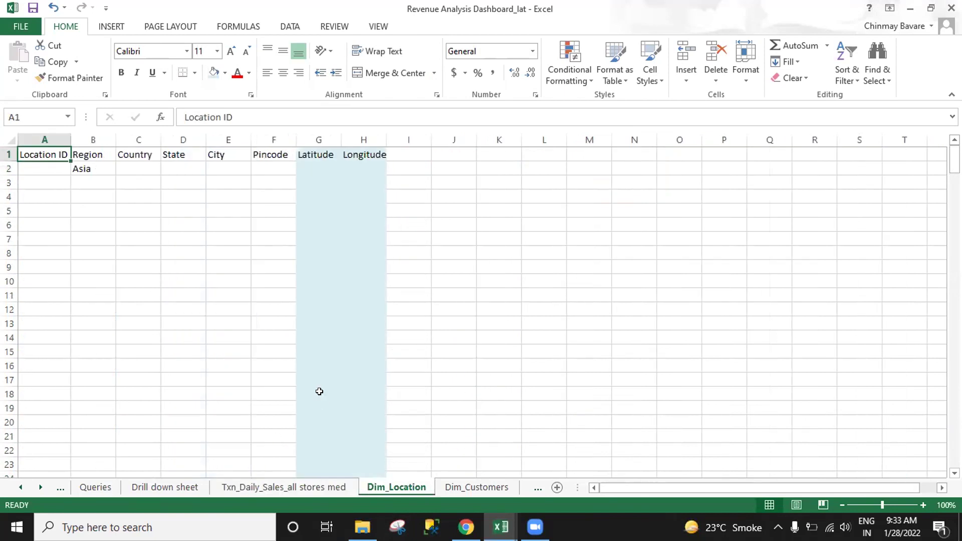
left_click(352, 154, "shift")
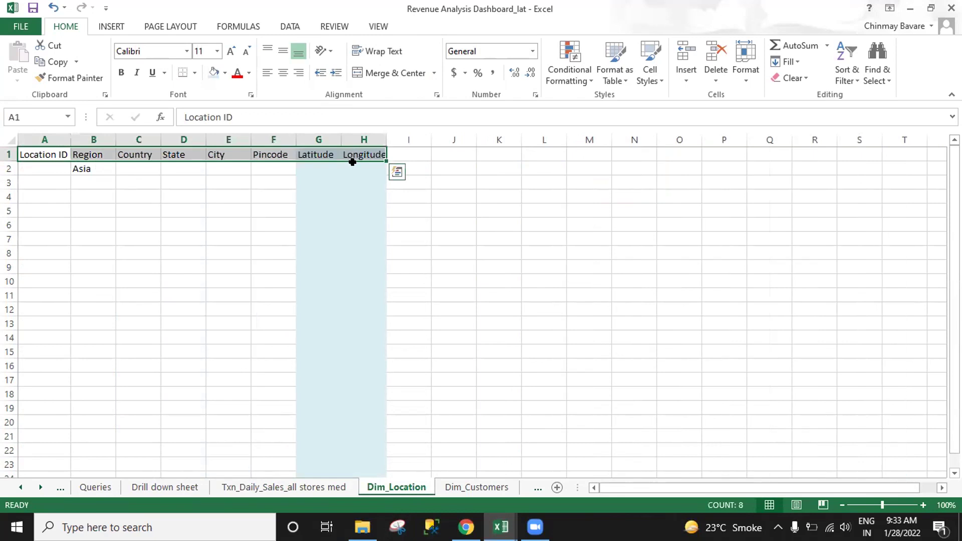
key("ctrl+b")
key("ctrl+q")
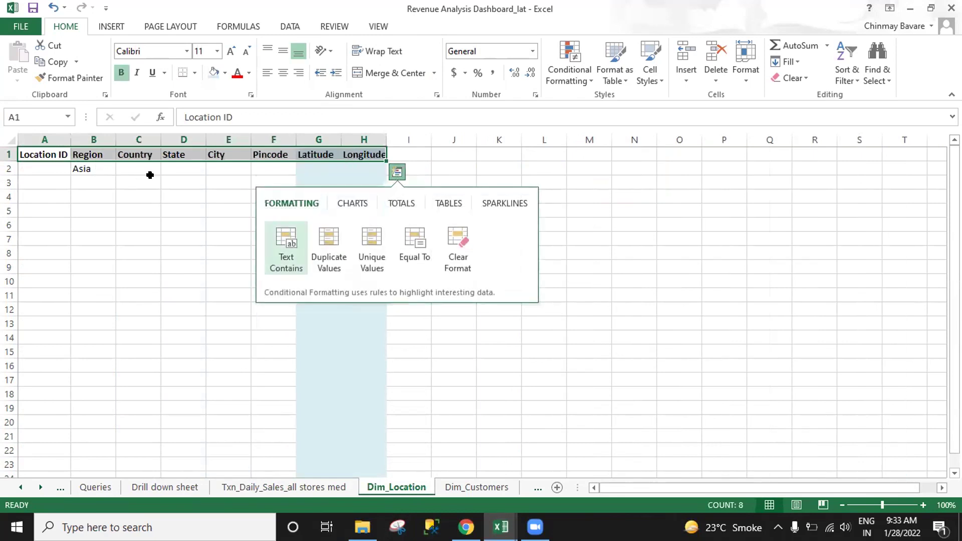
left_click(150, 174)
left_click(213, 164)
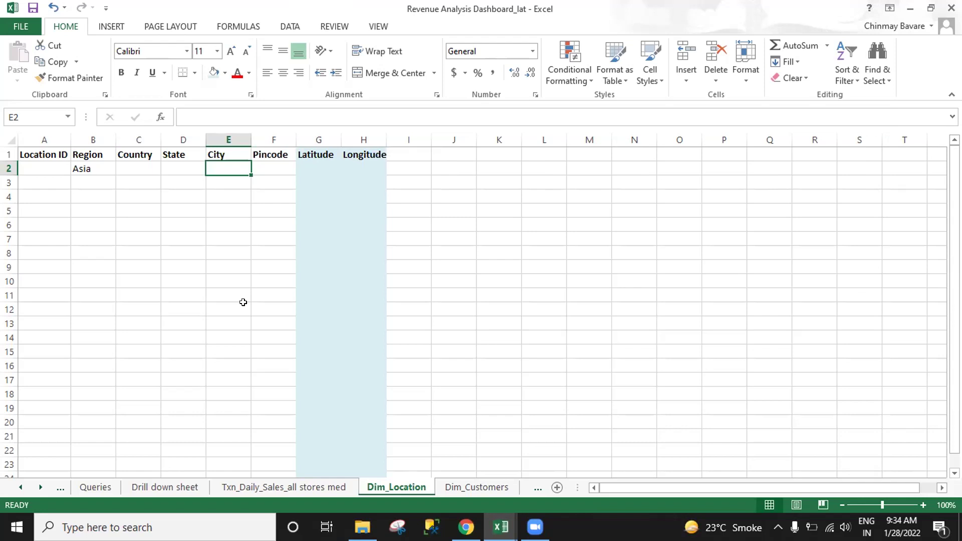
Enter VLOOKUP in C26 of the Queries sheet, beside the Lookup answer.
left_click(95, 487)
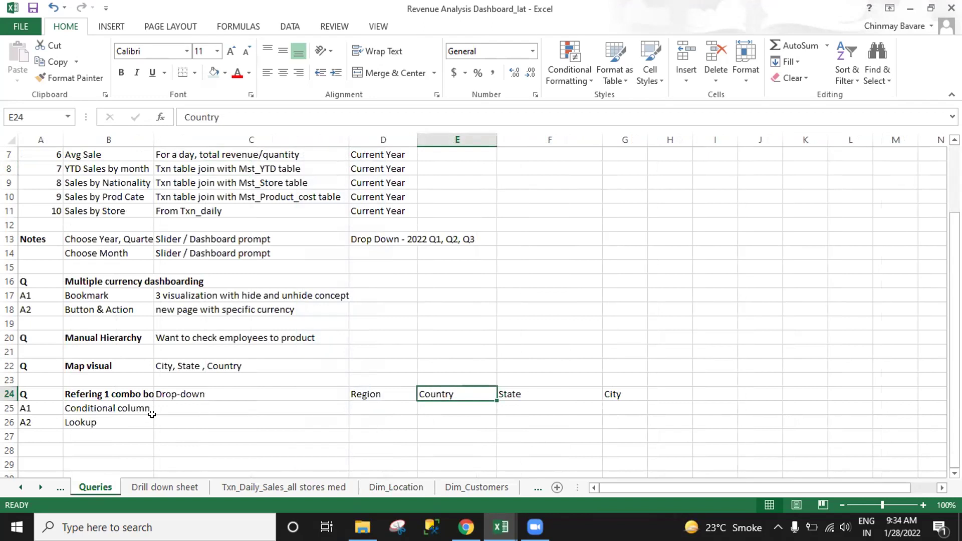
left_click(369, 392)
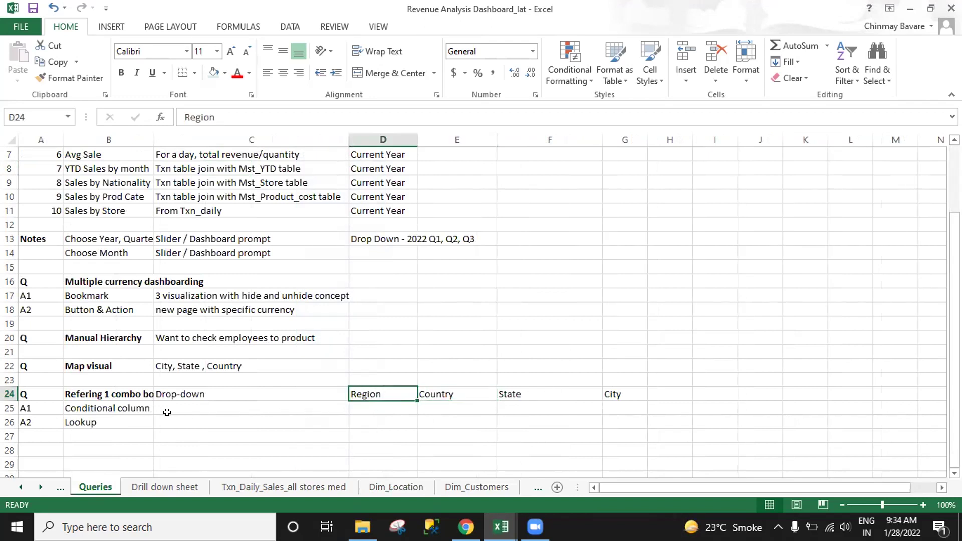
left_click(145, 406)
left_click(129, 417)
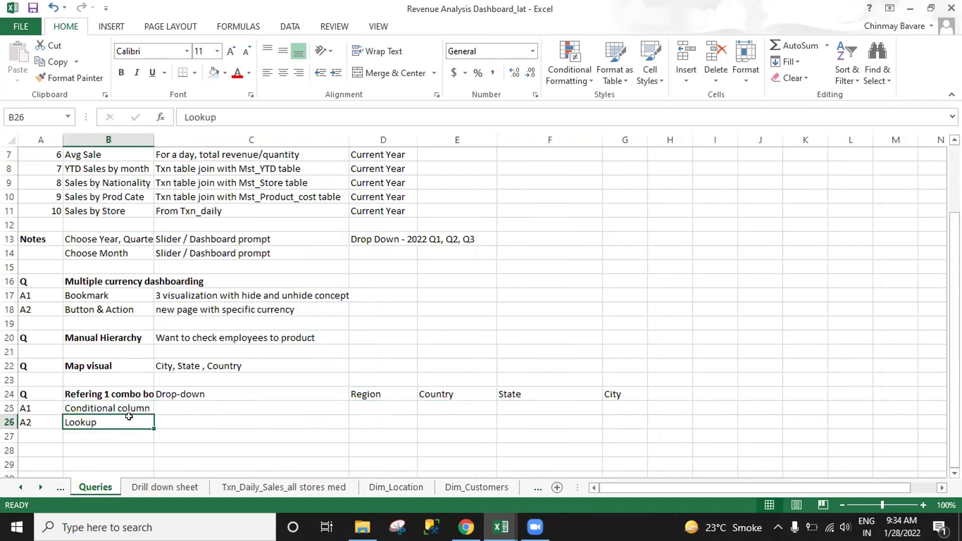
left_click(129, 406)
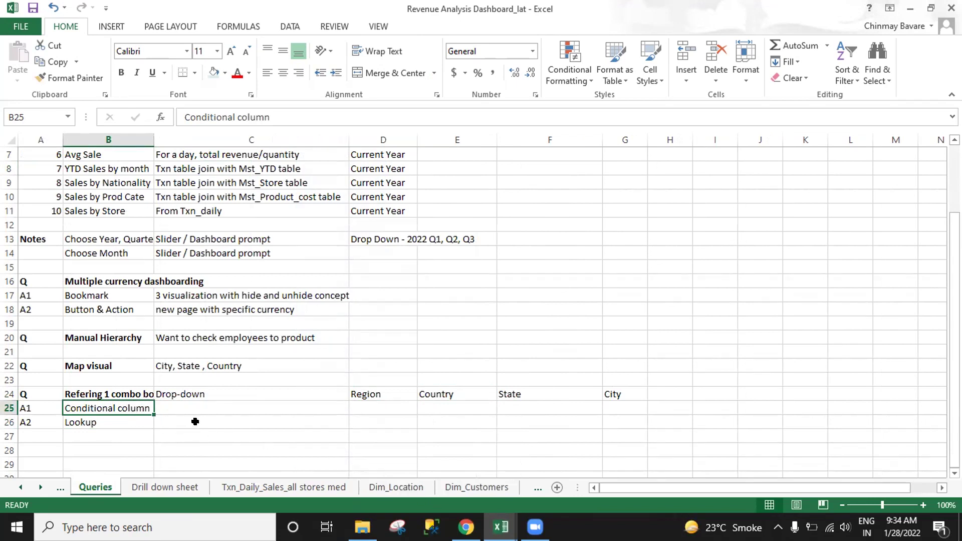
left_click(165, 422)
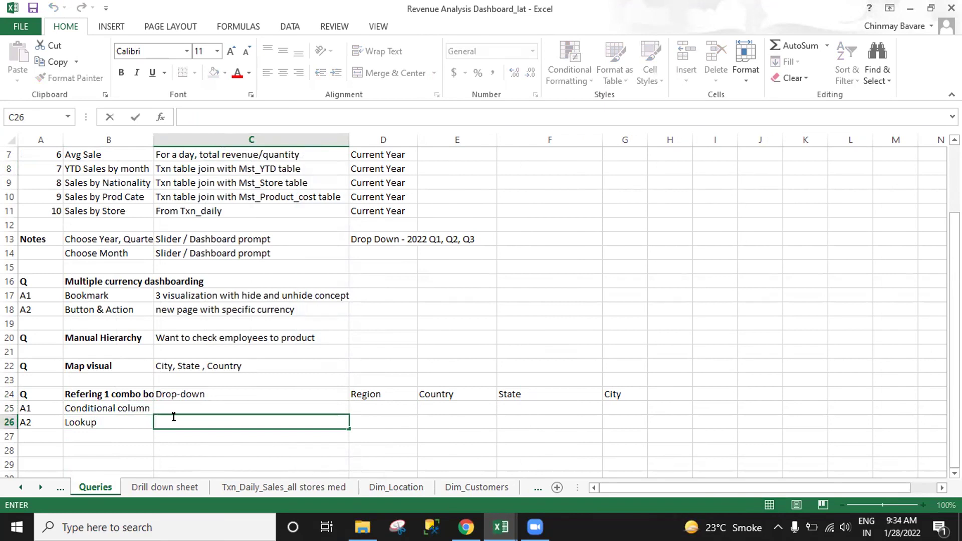
type("VLOOKUP")
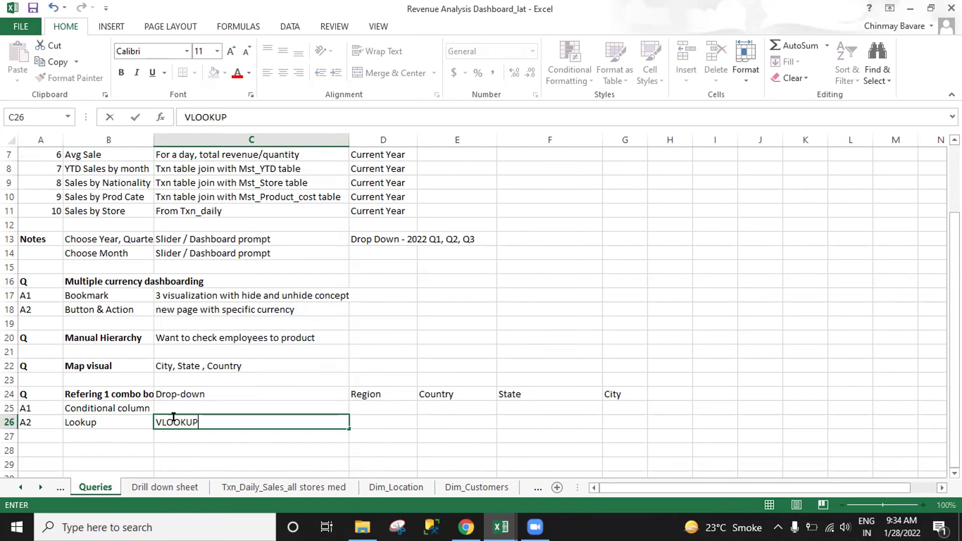
key("Return")
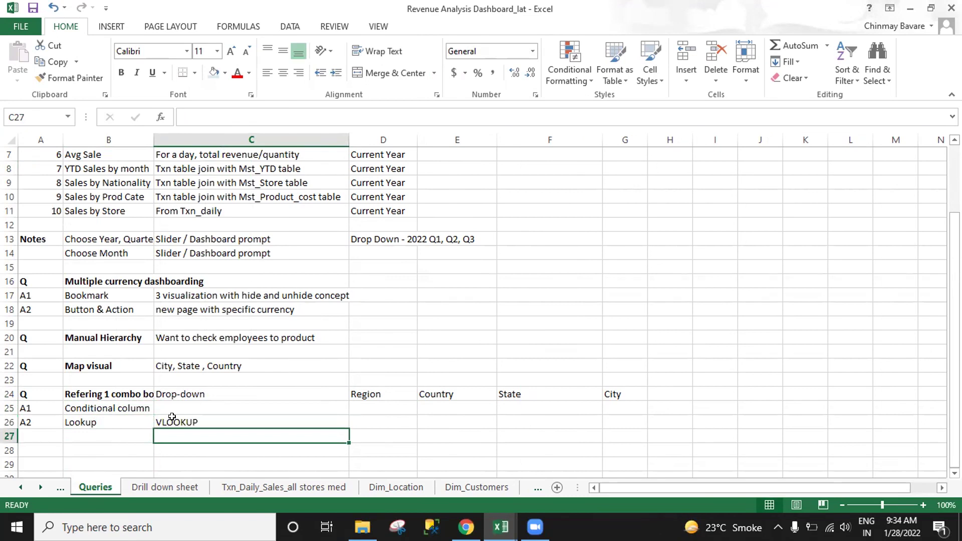
left_click(172, 417)
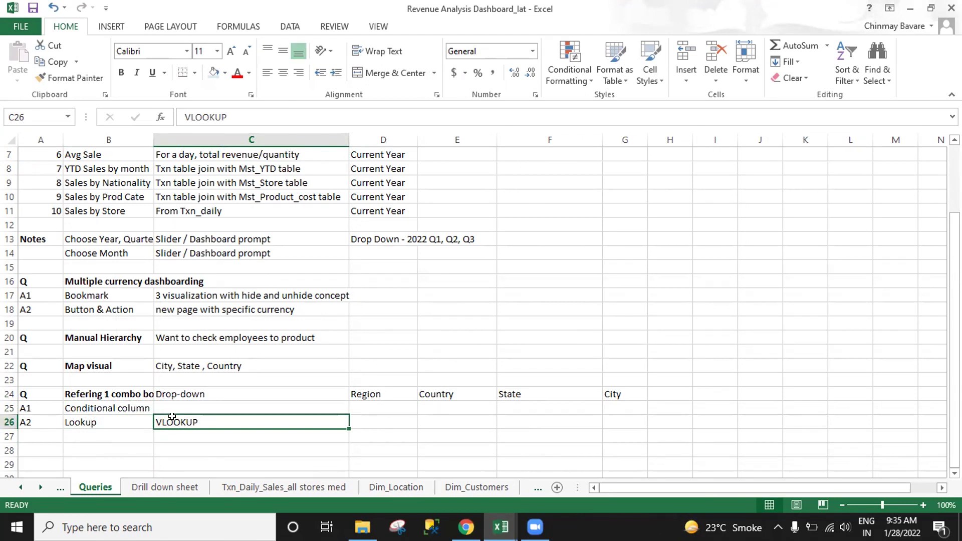
Enter CHECK in C25 of the Queries sheet, beside the Conditional column answer.
key("Up")
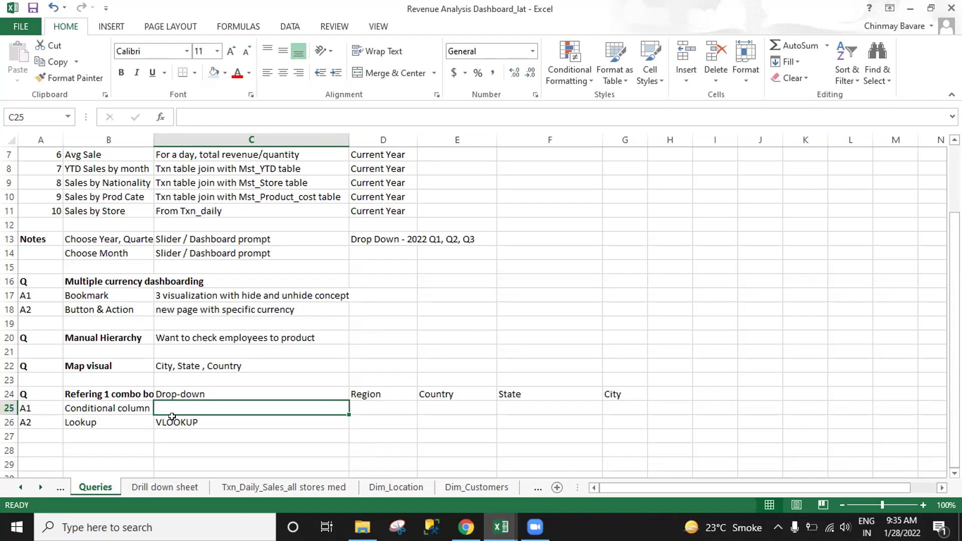
key("Left")
key("Right")
key("Up")
key("Down")
type("CHECK")
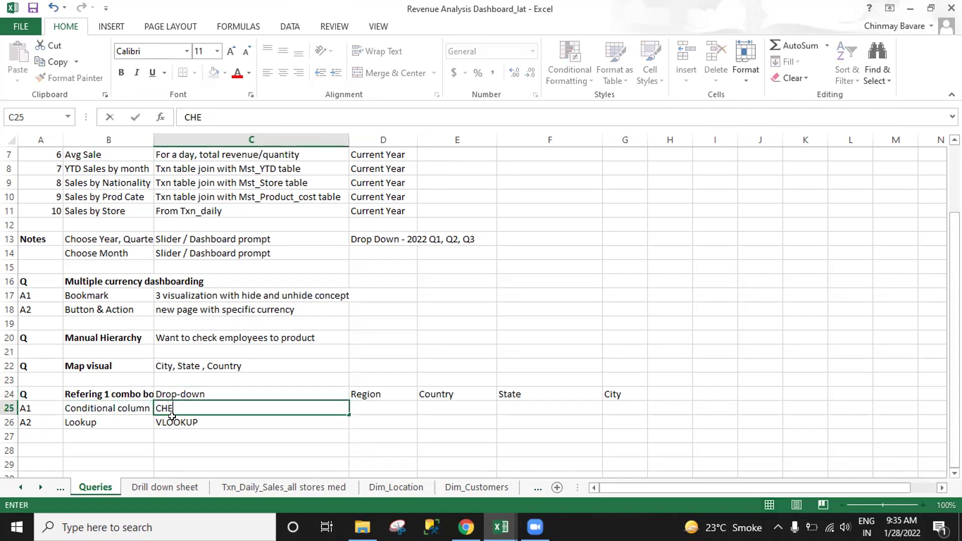
key("Return")
key("Up")
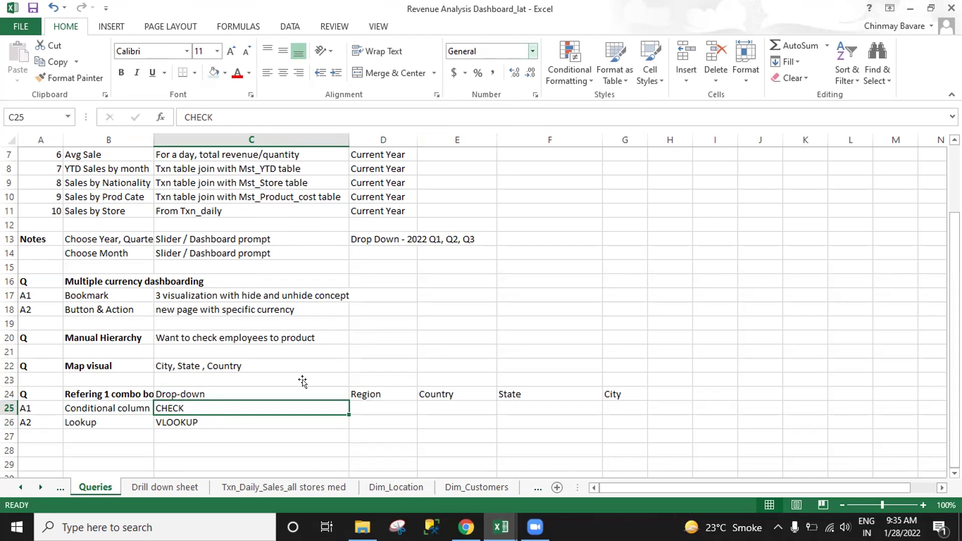
left_click(186, 421)
left_click(187, 407)
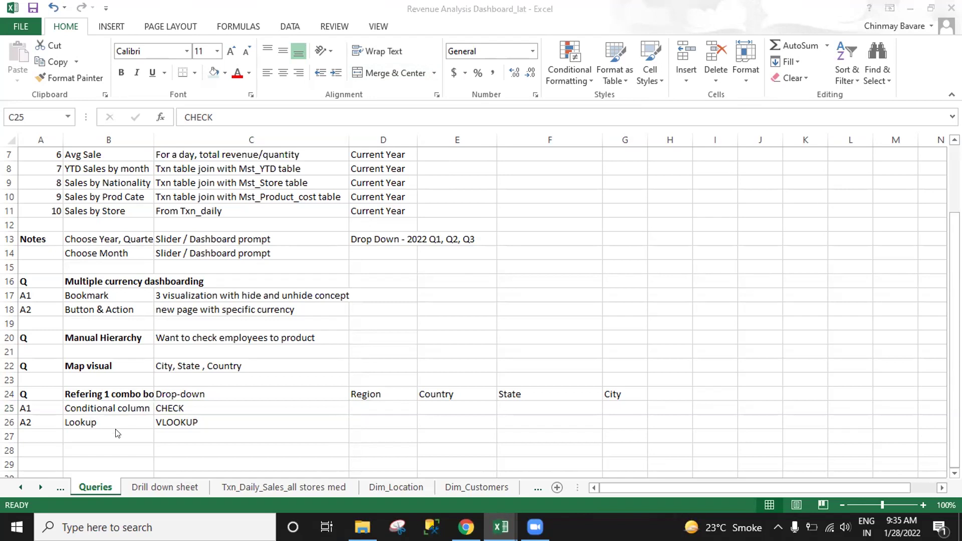
Open the Dashboard sheet and examine the dashboard picture from its charts and employee table up to the total figures in row 1.
left_click(20, 488)
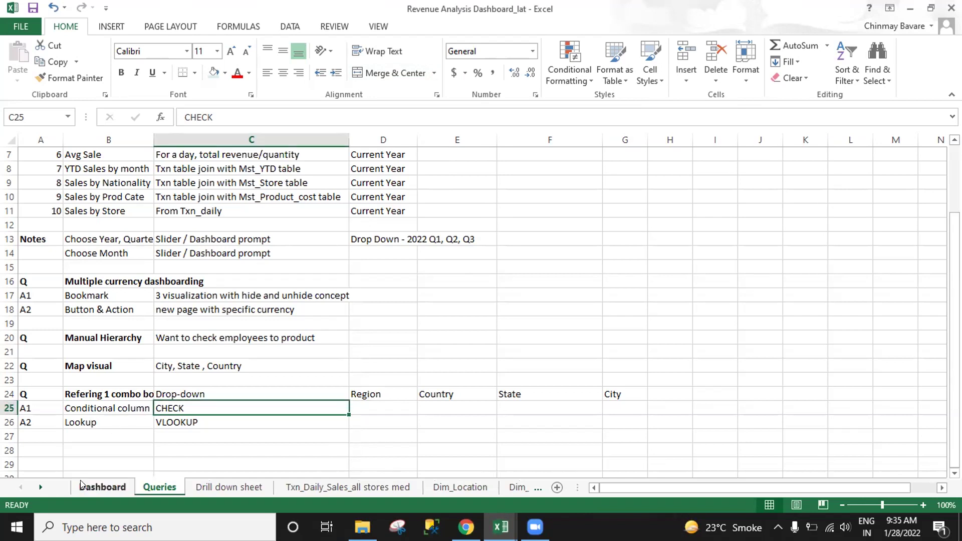
left_click(83, 485)
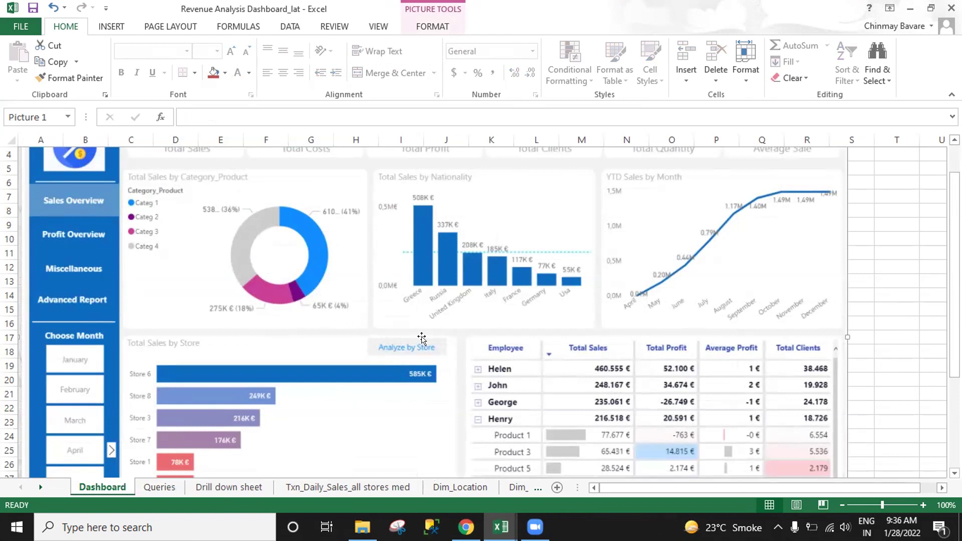
scroll(422, 341, "up", 1)
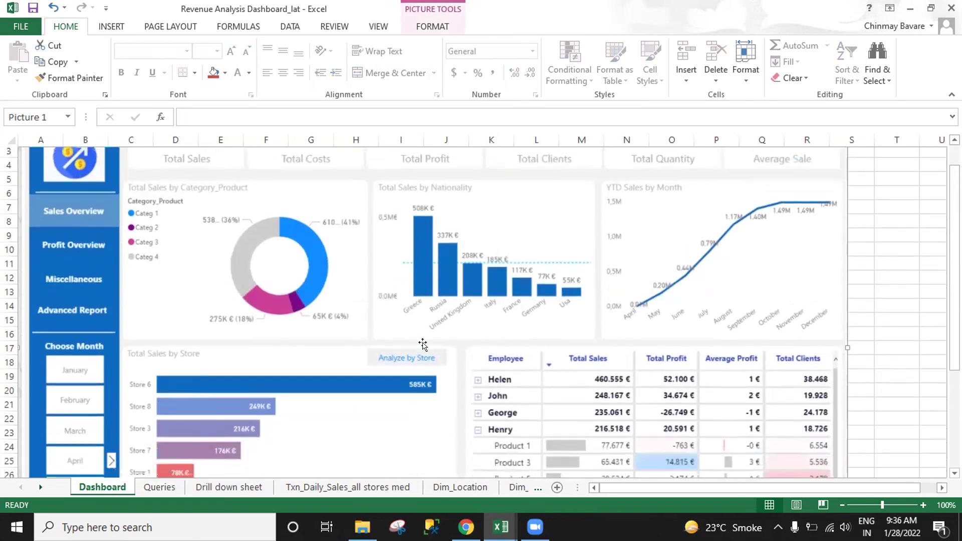
scroll(422, 345, "down", 1)
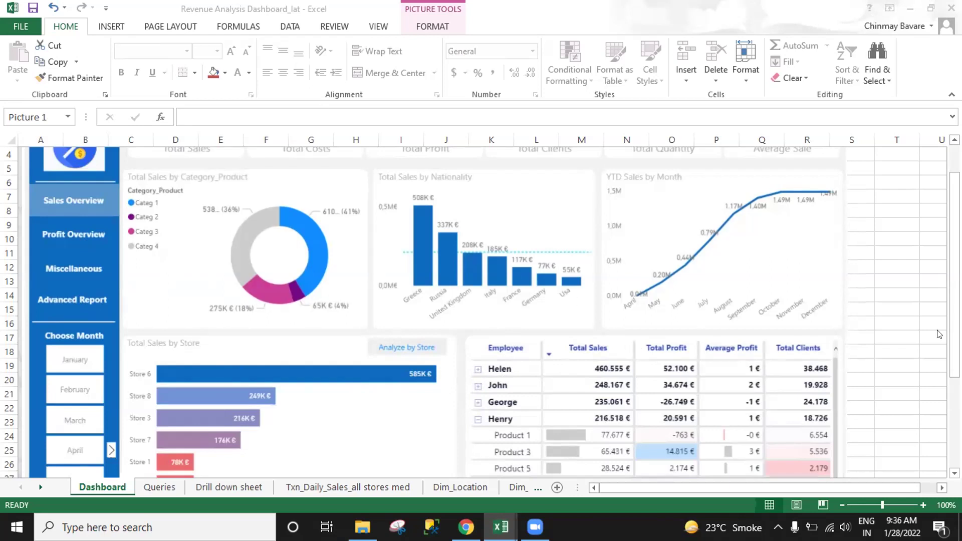
left_click(847, 337)
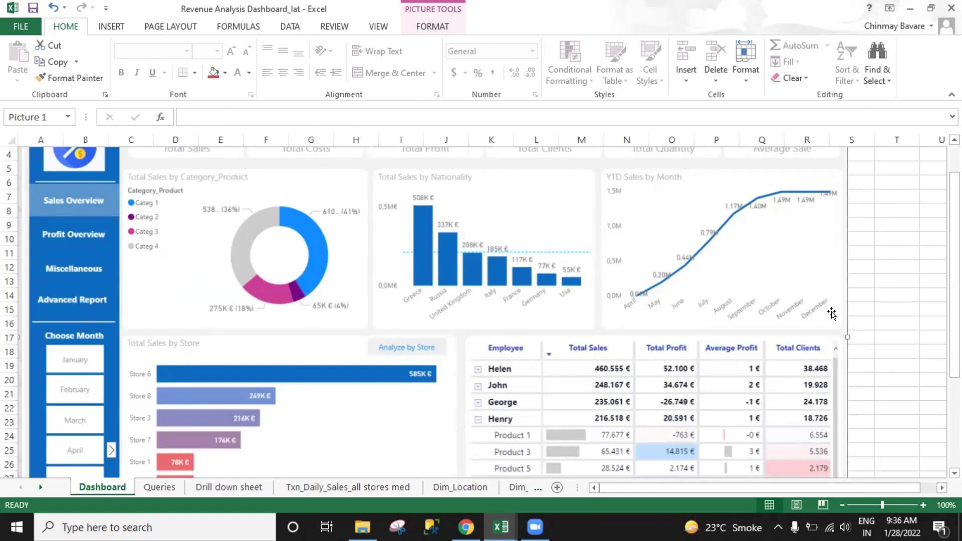
left_click_drag(954, 365, 954, 344)
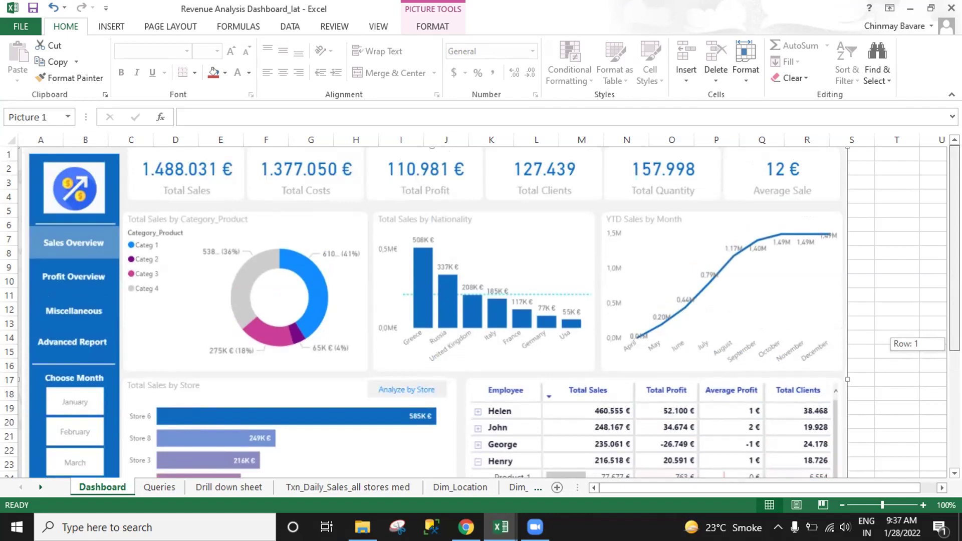
Start a new question row on the Queries sheet by entering Q in cell A28.
left_click_drag(954, 346, 954, 346)
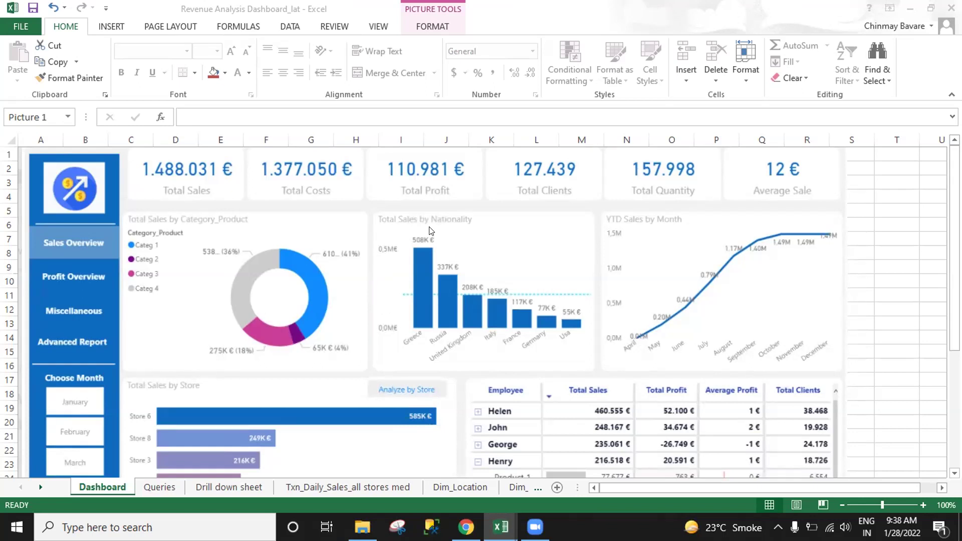
left_click(160, 487)
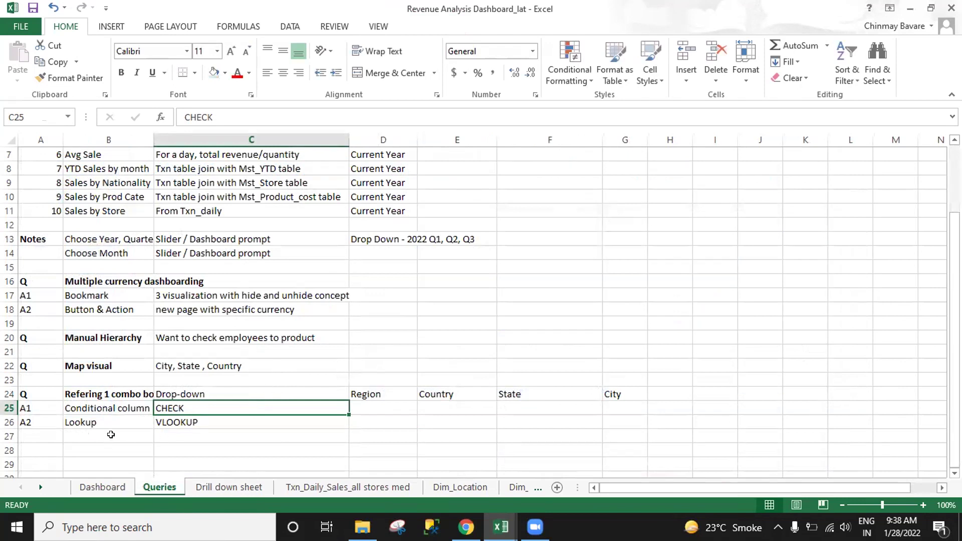
scroll(110, 433, "down", 1)
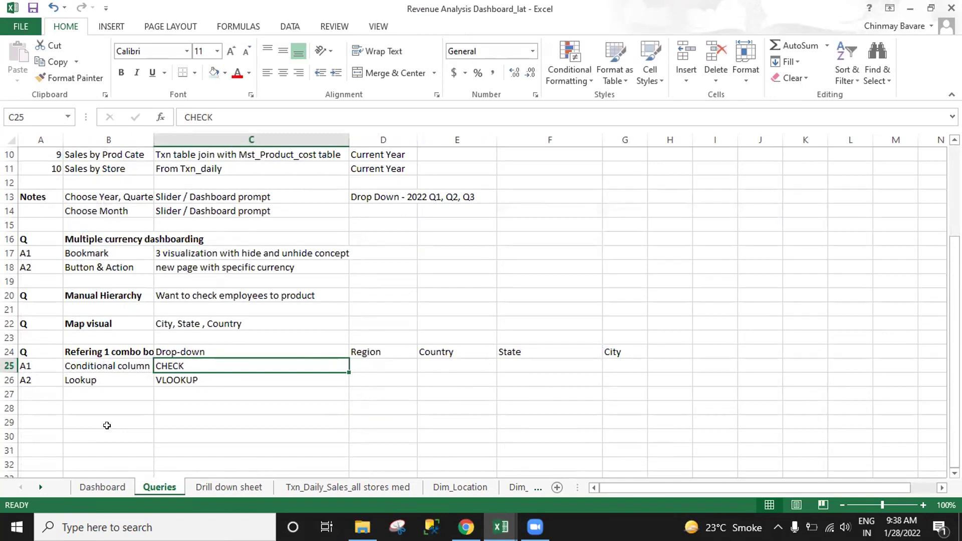
left_click(33, 404)
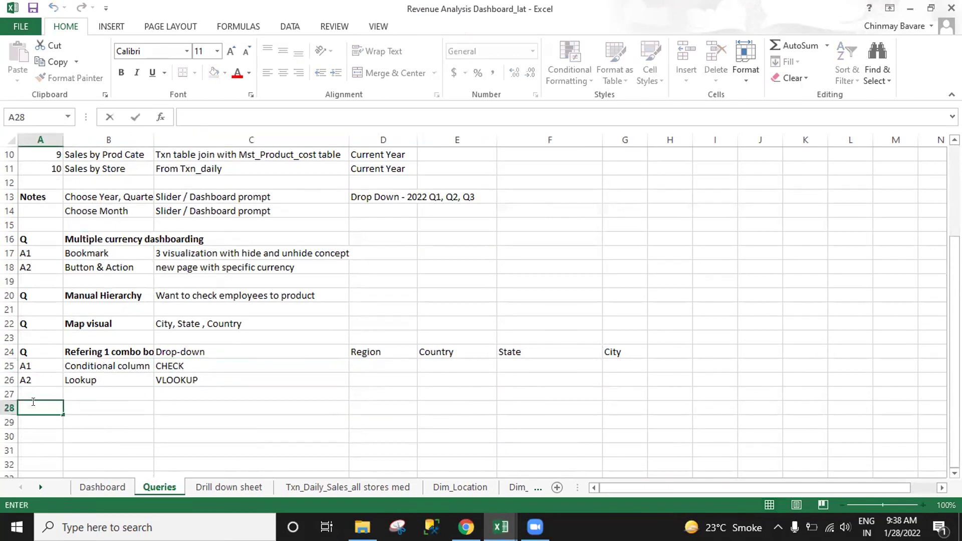
type("Q")
key("Tab")
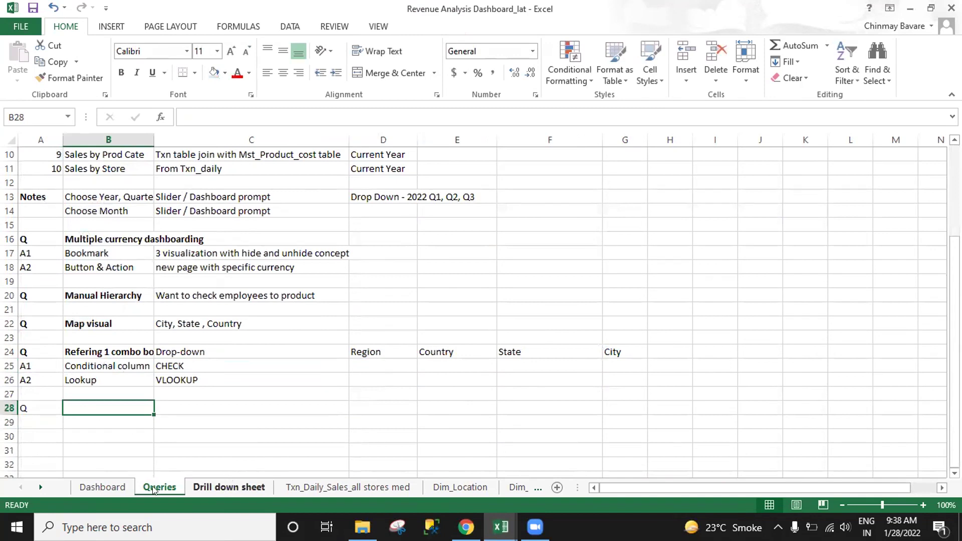
Check the Dashboard sheet and enter the question "Dashboard for Product Category and another for Product" in cell B28 of Queries.
left_click(108, 490)
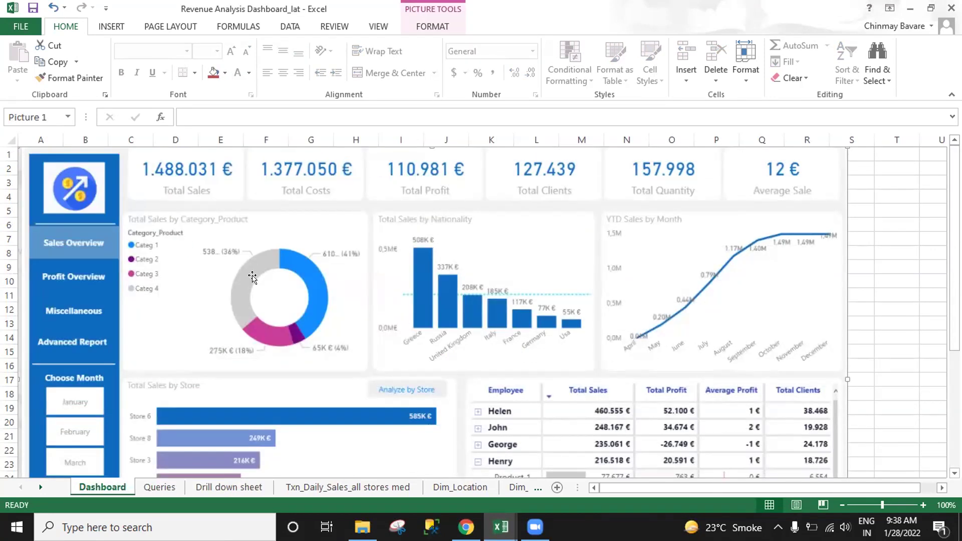
left_click(159, 487)
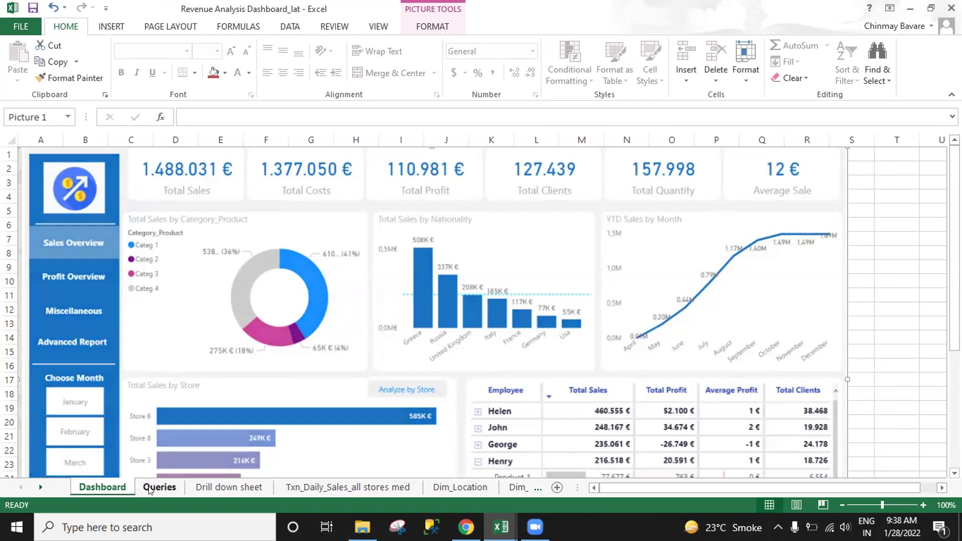
left_click(82, 485)
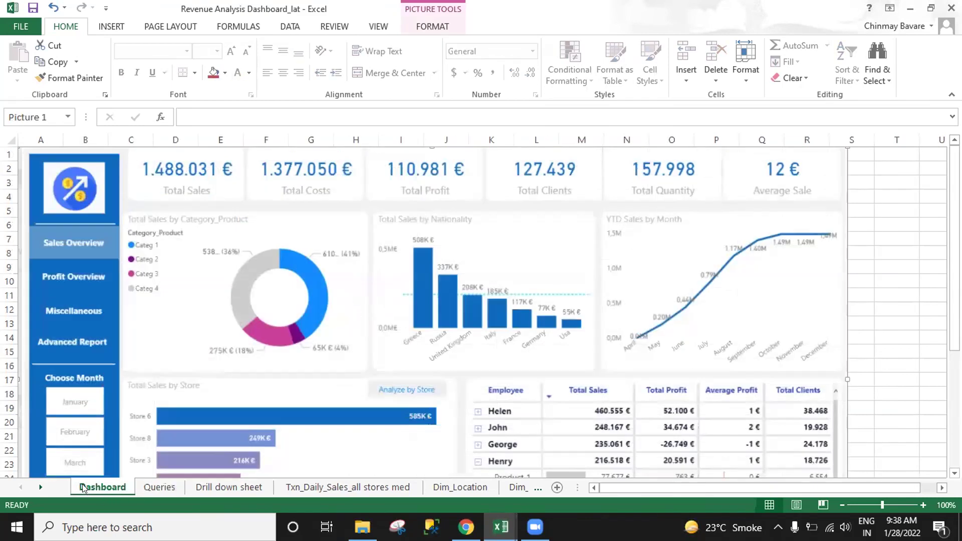
left_click(158, 486)
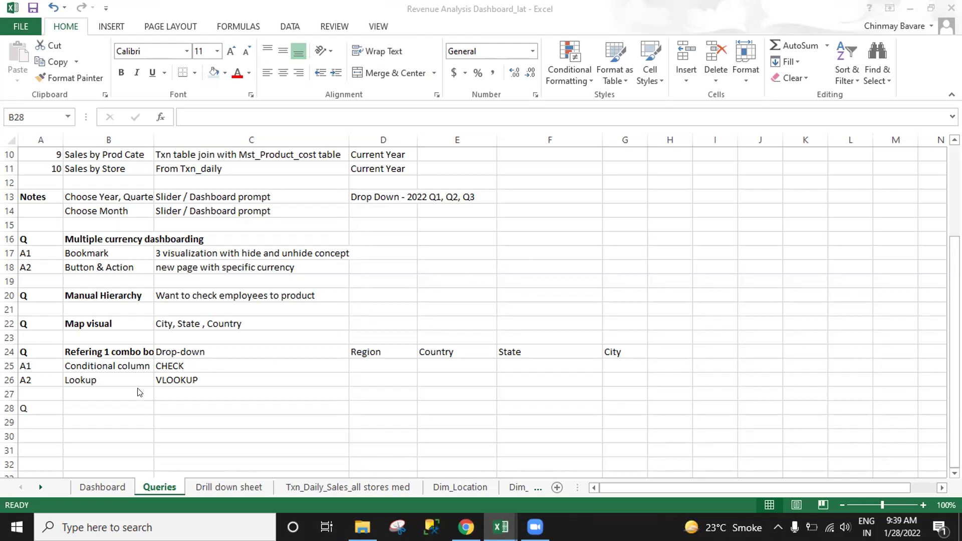
left_click(75, 408)
type("Dashboard f")
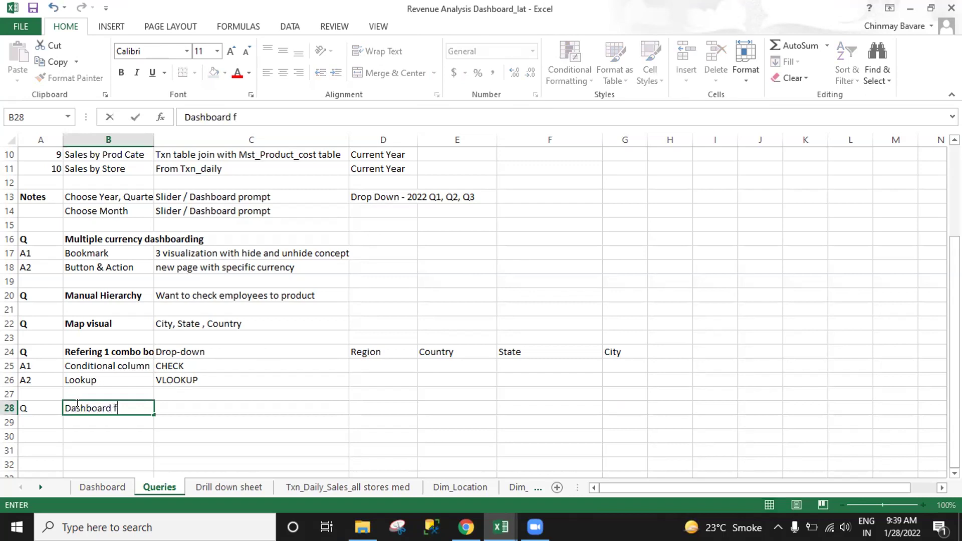
type("or Product Category and fo")
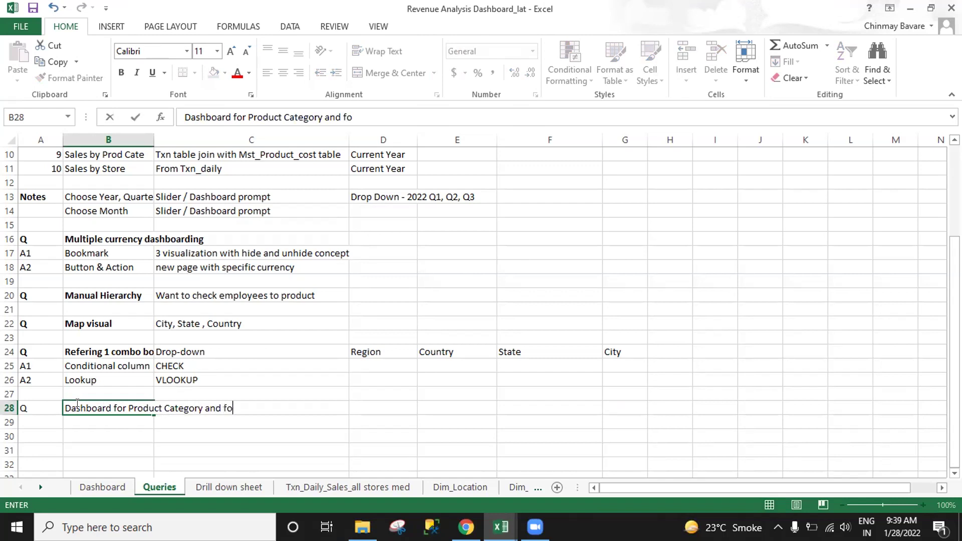
key("BackSpace")
key("BackSpace")
type("ant")
key("BackSpace")
type("ot")
key("BackSpace")
type("ther for Product")
key("ctrl+Return")
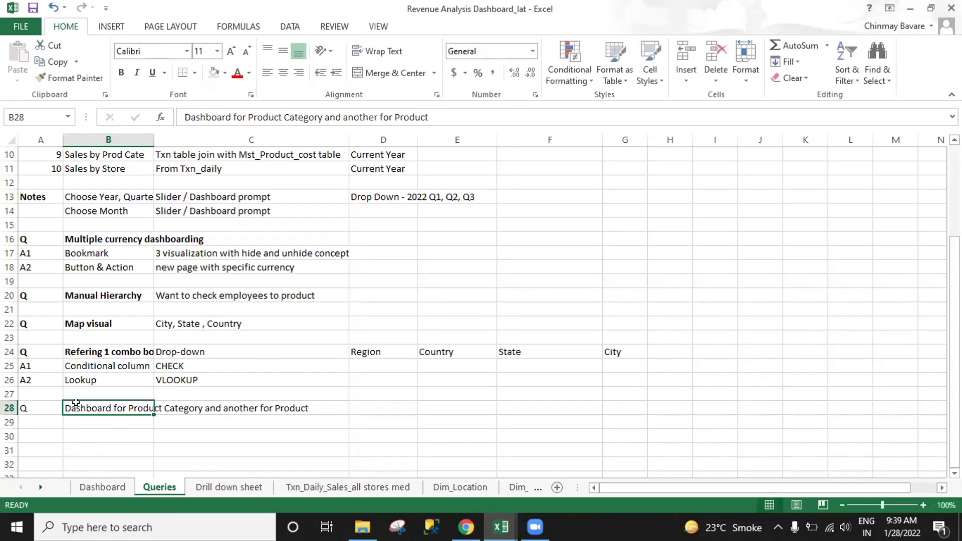
Make the new question row's cells A28:B28 bold.
key("Left")
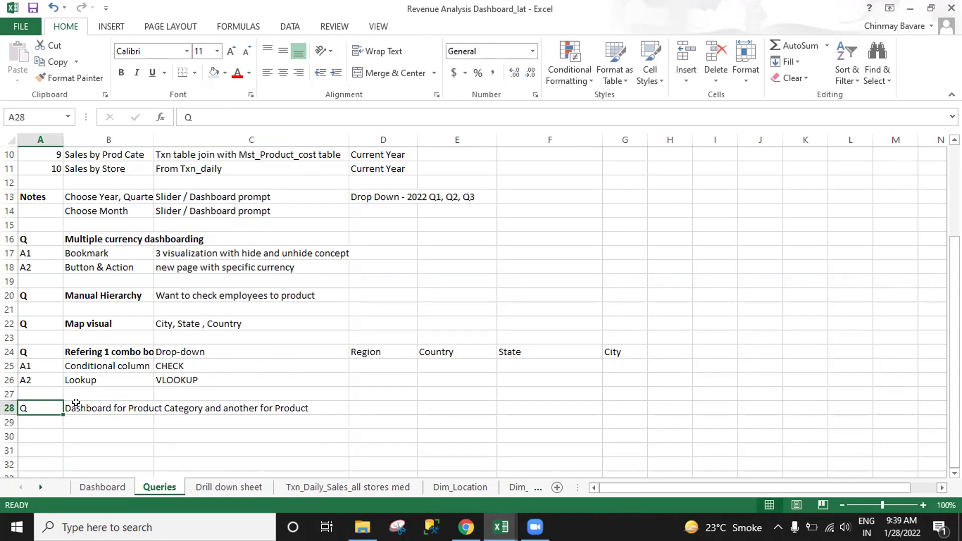
key("shift+Right")
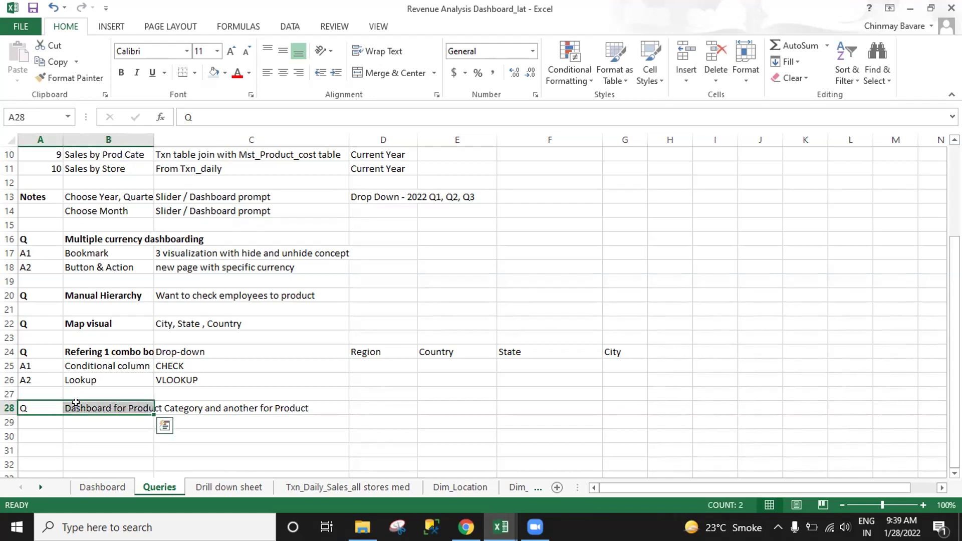
key("ctrl+b")
key("Down")
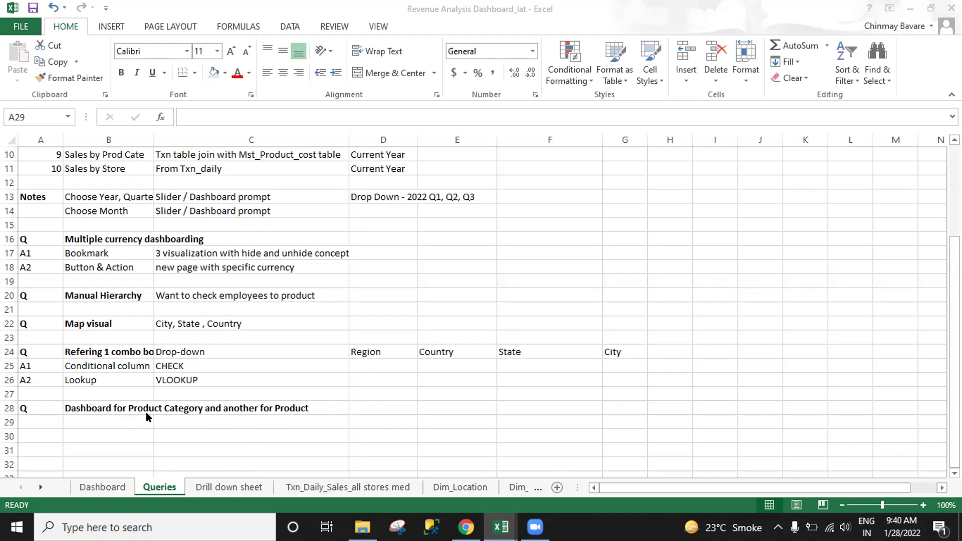
Add an answer row under the question with A in A29 and "Drill through from Product Category" in B29.
left_click(40, 416)
type("A")
key("Return")
key("Right")
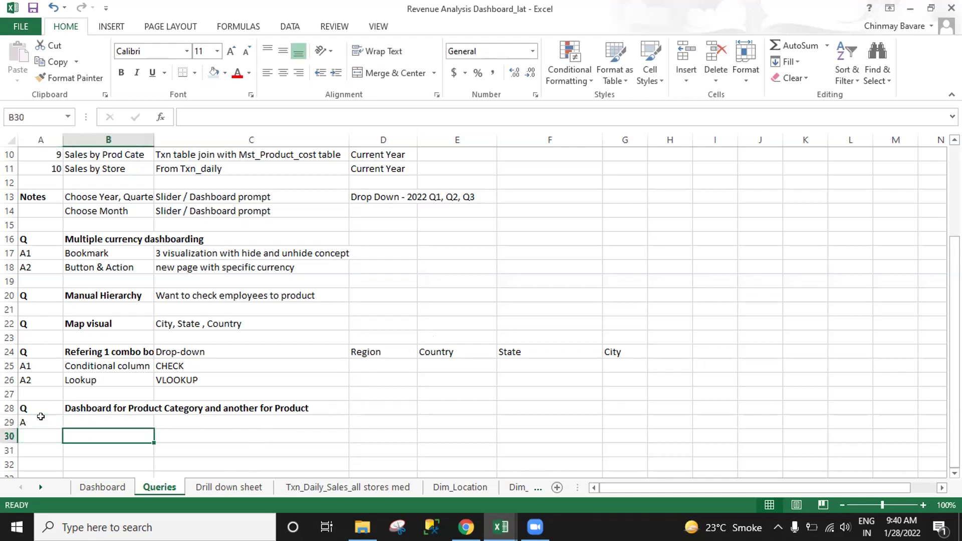
key("Up")
type("Drill thro")
key("BackSpace")
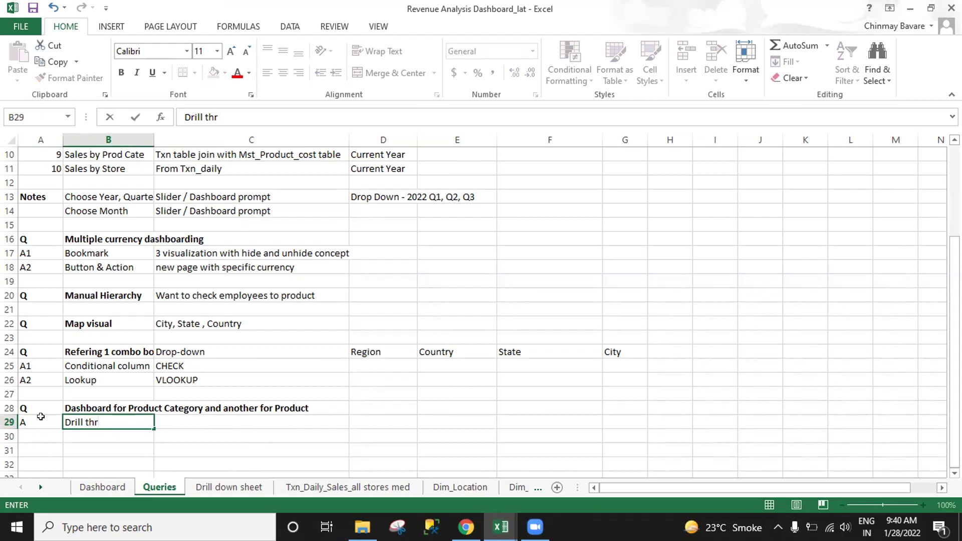
type("ough from ")
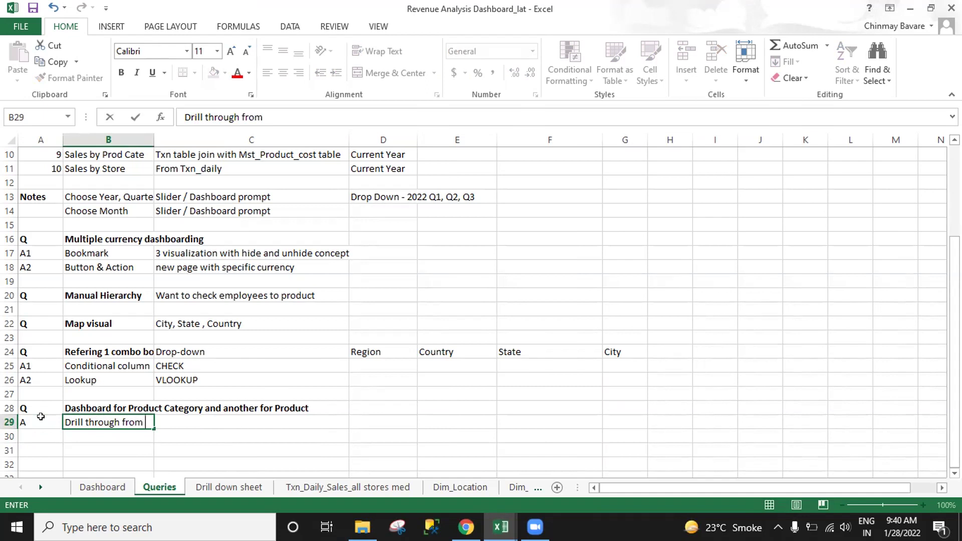
type("Product ")
type("Cate")
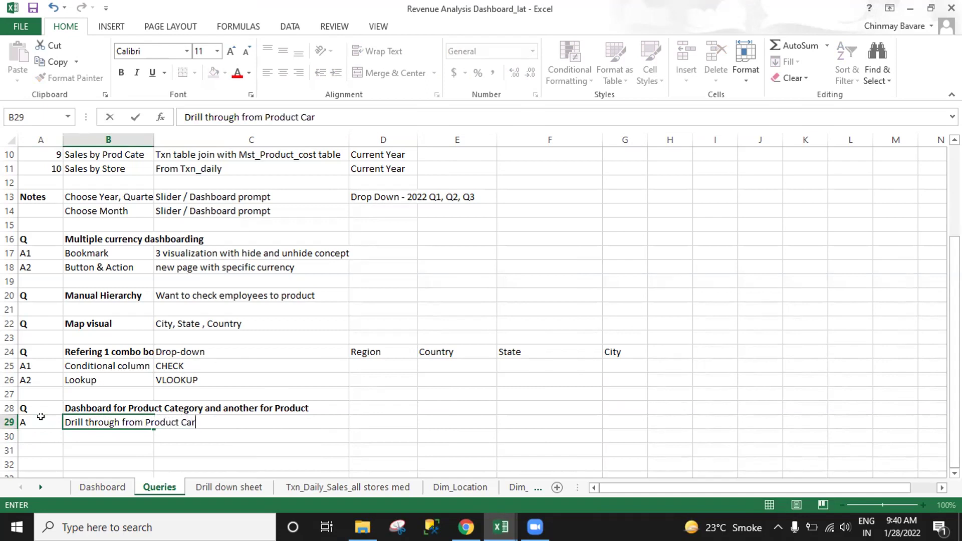
type("gory")
key("ctrl+Return")
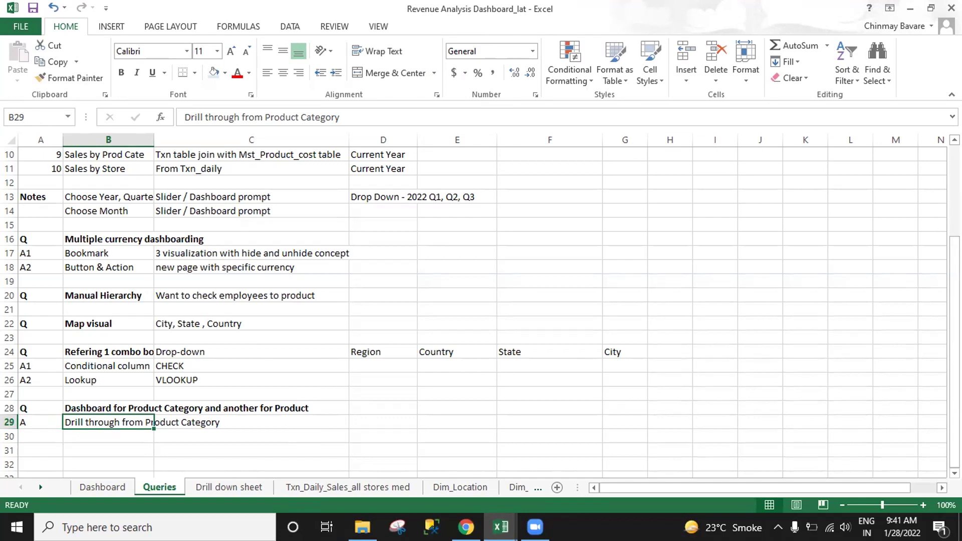
Look at the SBIG PowerBI feature list v1.1 workbook and return to the Dashboard sheet of Revenue Analysis Dashboard_lat.
left_click(501, 527)
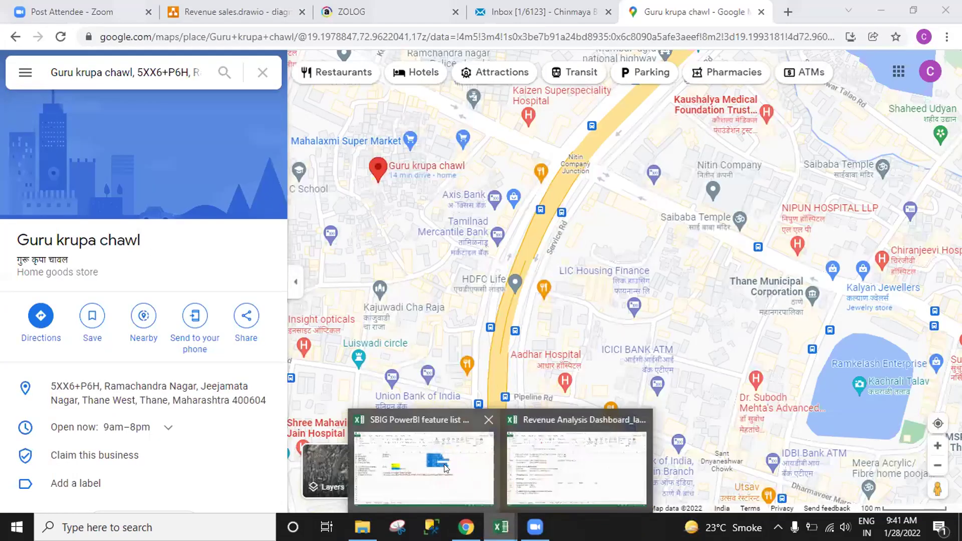
left_click(423, 471)
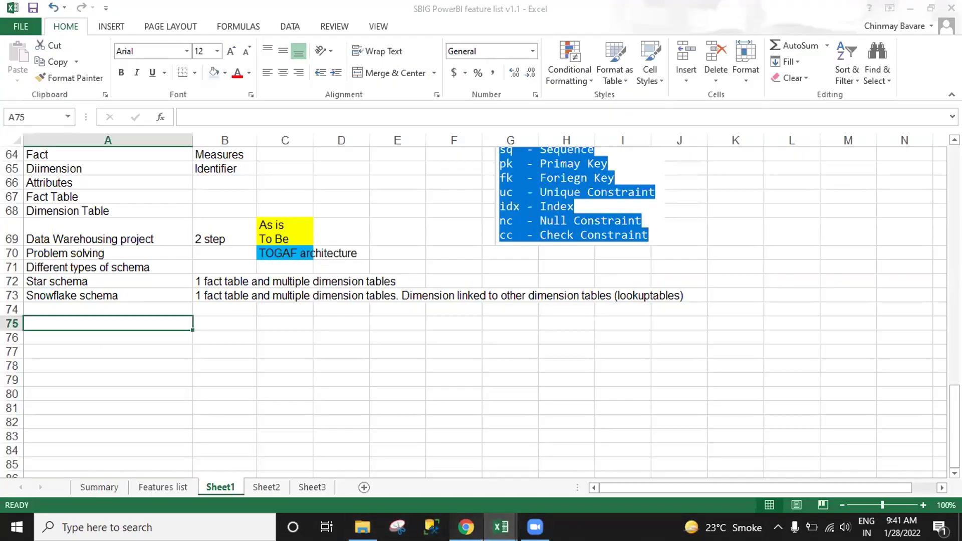
left_click(501, 527)
left_click(501, 527)
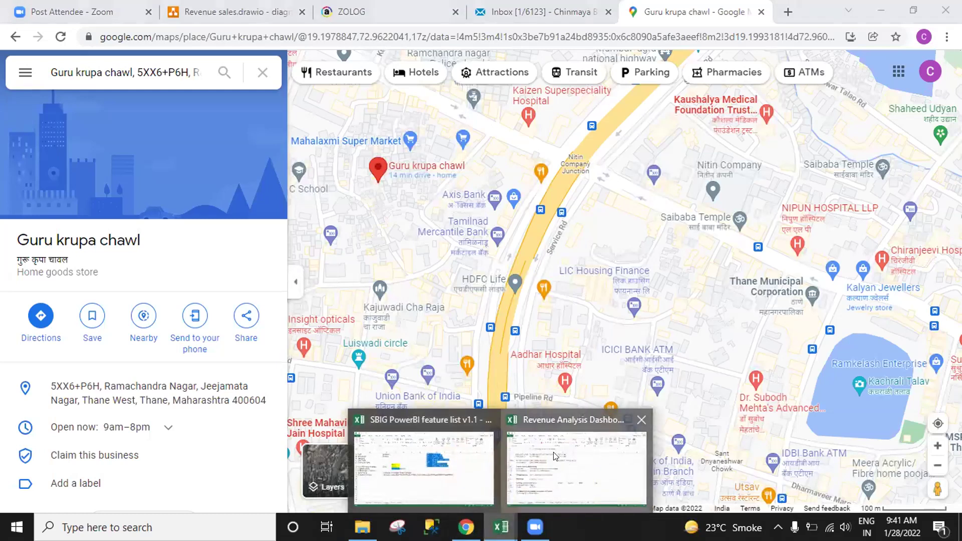
left_click(592, 456)
left_click(102, 486)
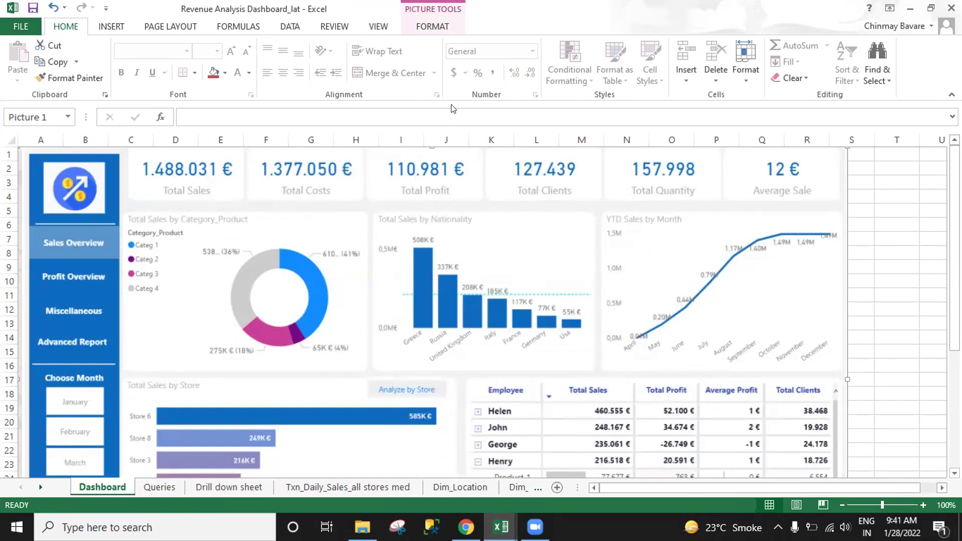
Close the SBIG PowerBI feature list v1.1 workbook and select cell A31 on the Queries sheet.
mouse_move(511, 516)
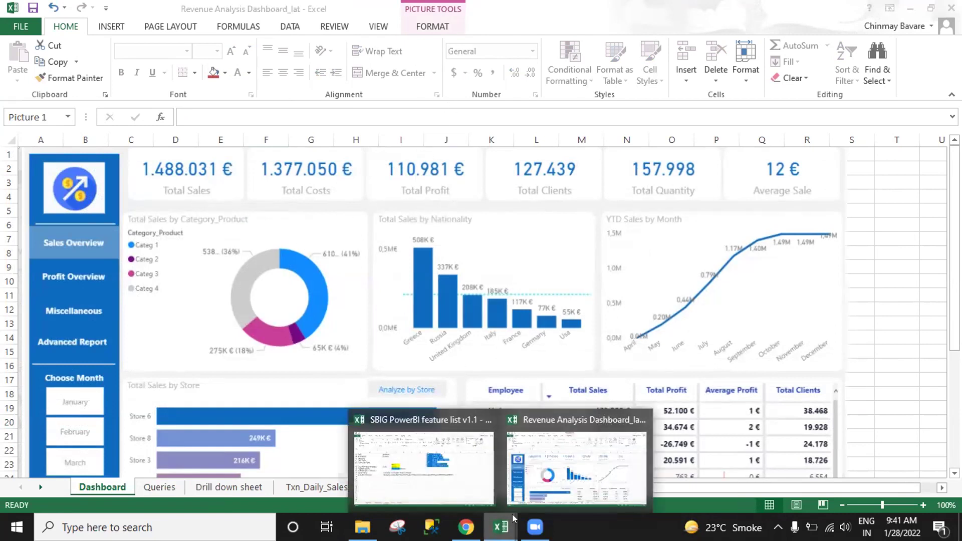
left_click(488, 421)
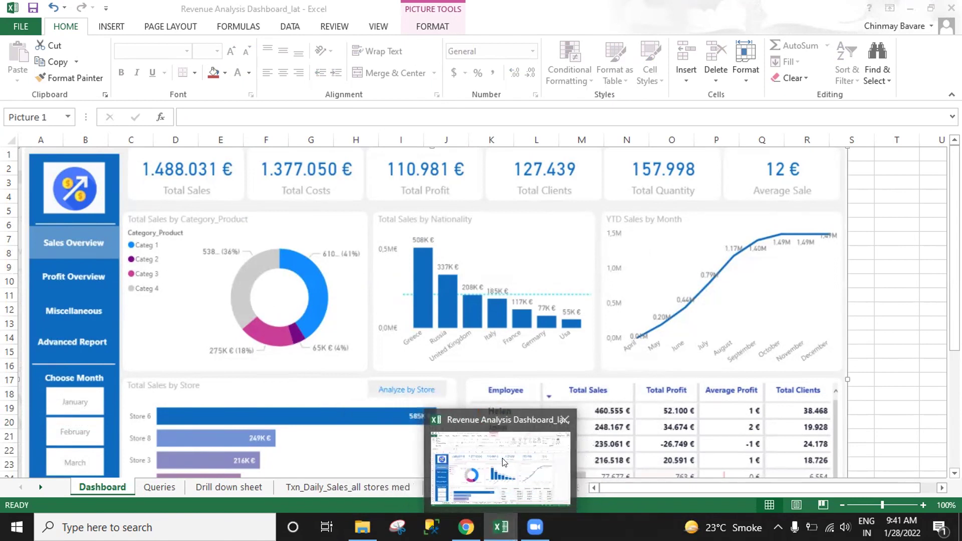
left_click(169, 487)
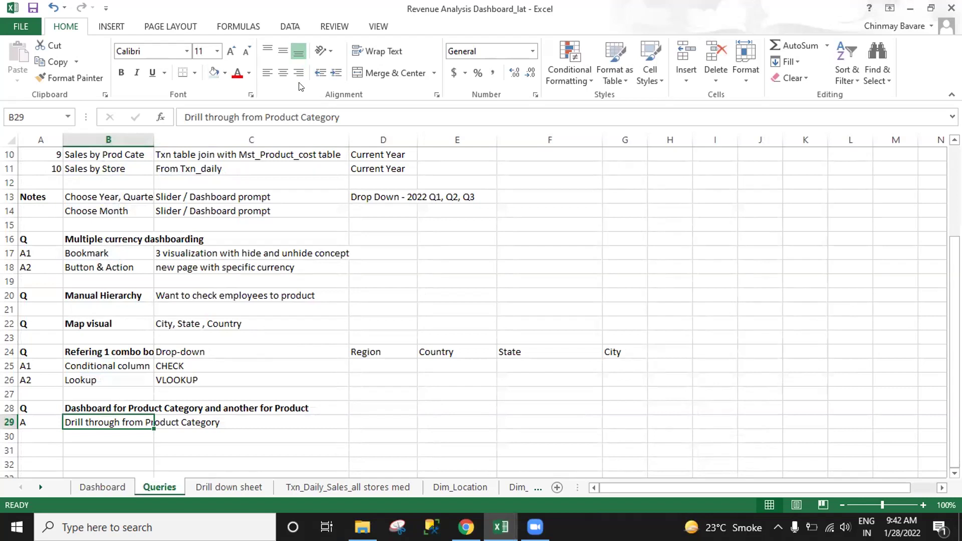
left_click(41, 447)
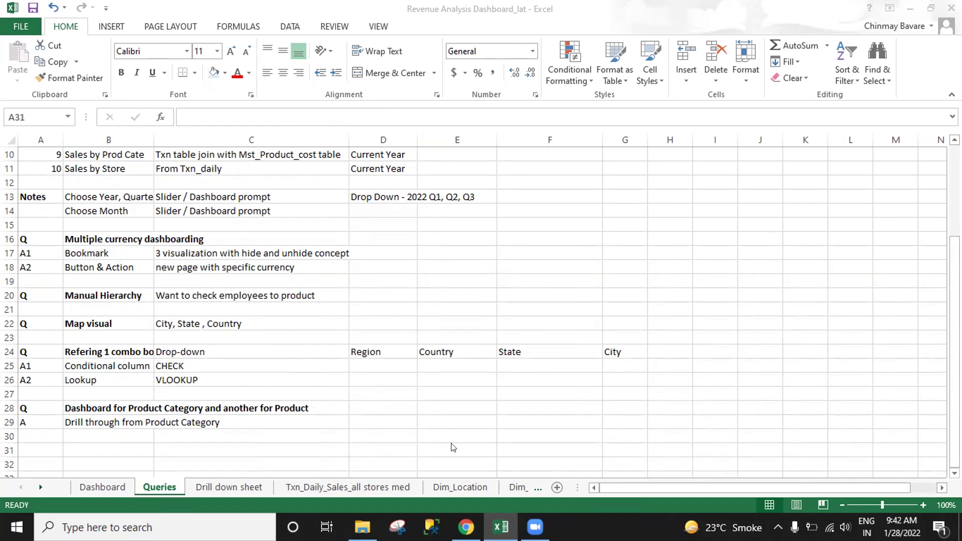
Open the Data-Sheet workbook from the IMPORTANT DOCS folder in File Explorer.
mouse_move(362, 525)
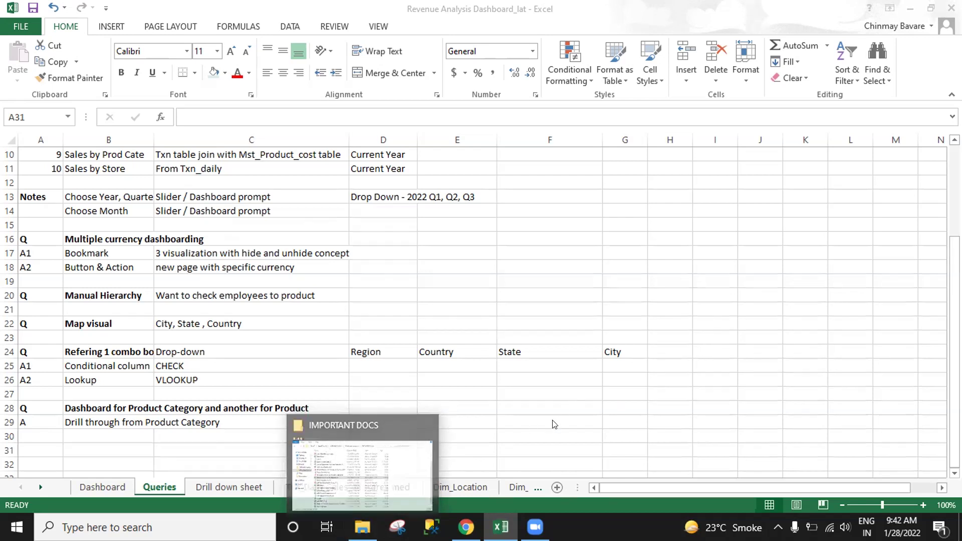
left_click(362, 526)
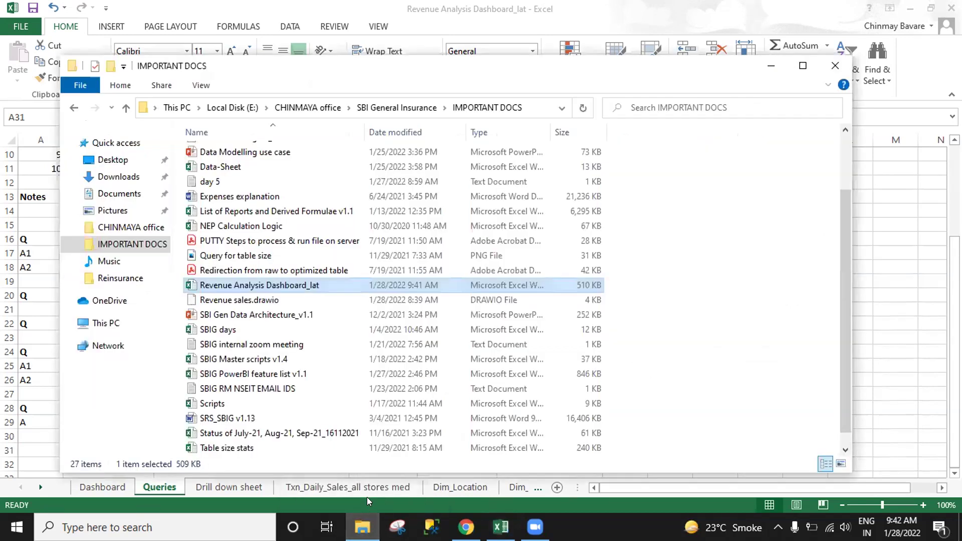
left_click(245, 389)
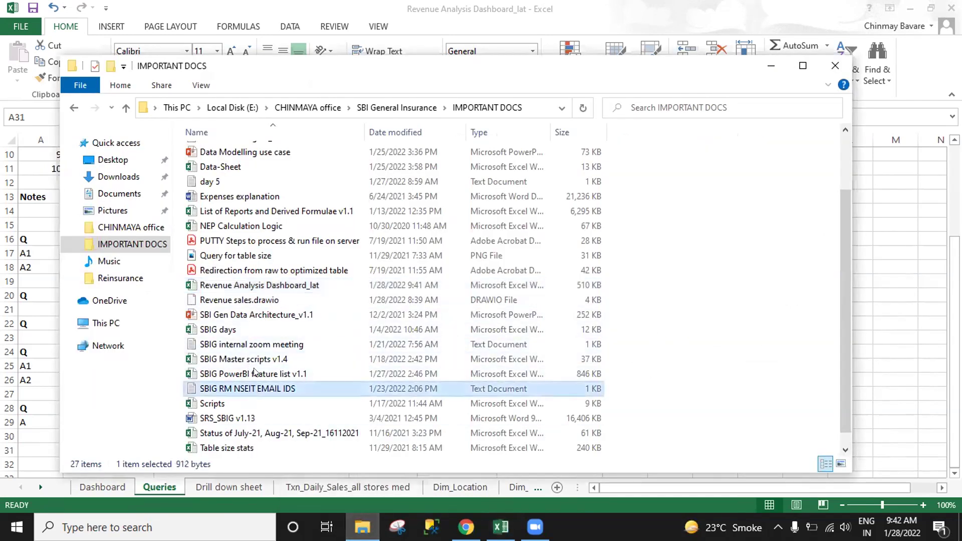
scroll(282, 242, "up", 2)
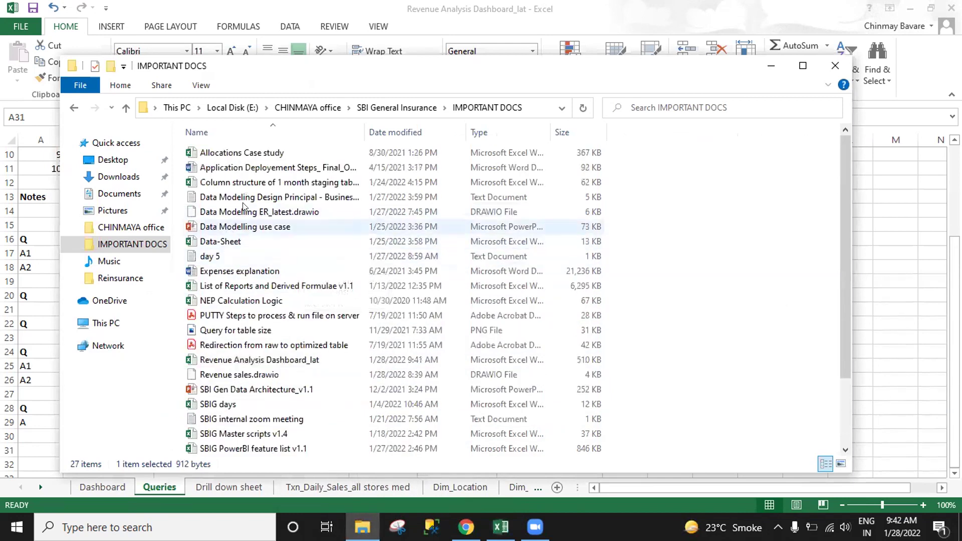
left_click(241, 241)
double_click(241, 241)
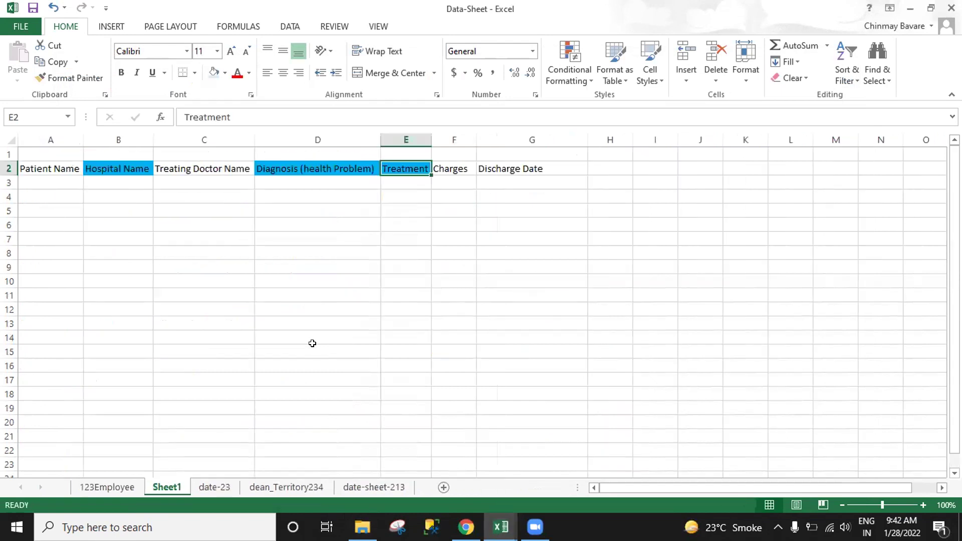
Delete Sheet1, the sheet with the patient and hospital headers, from the Data-Sheet workbook.
right_click(163, 486)
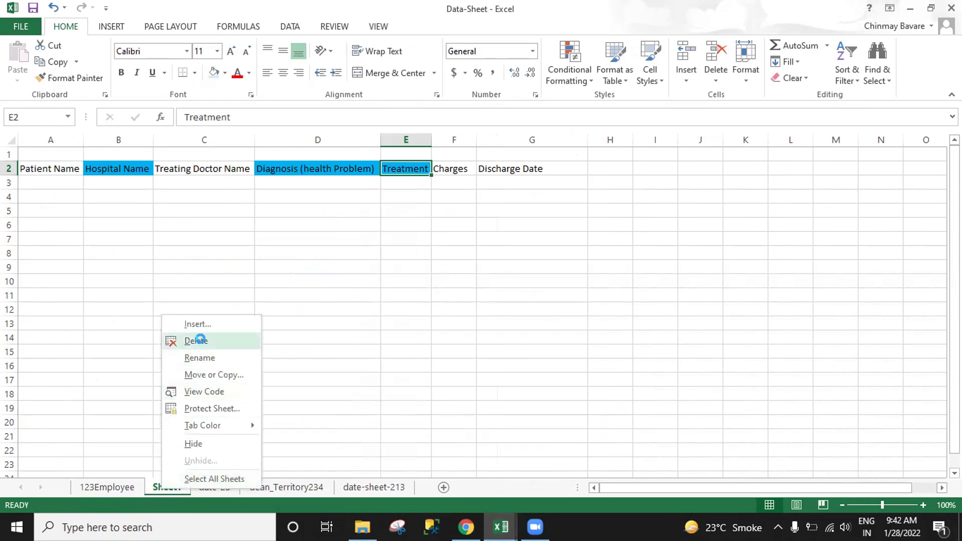
left_click(195, 341)
left_click(440, 301)
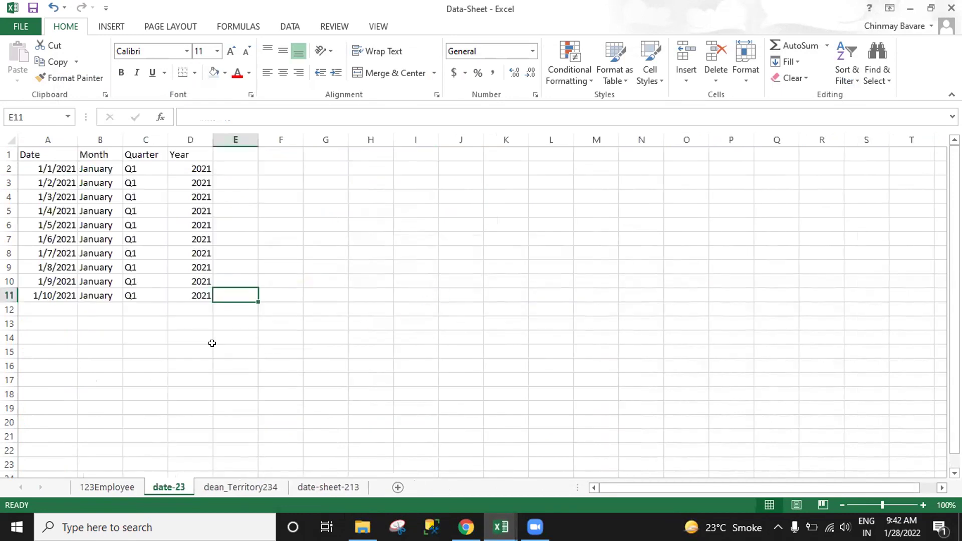
Look over the 123Employee sheet and add a new blank worksheet directly after it.
left_click(107, 486)
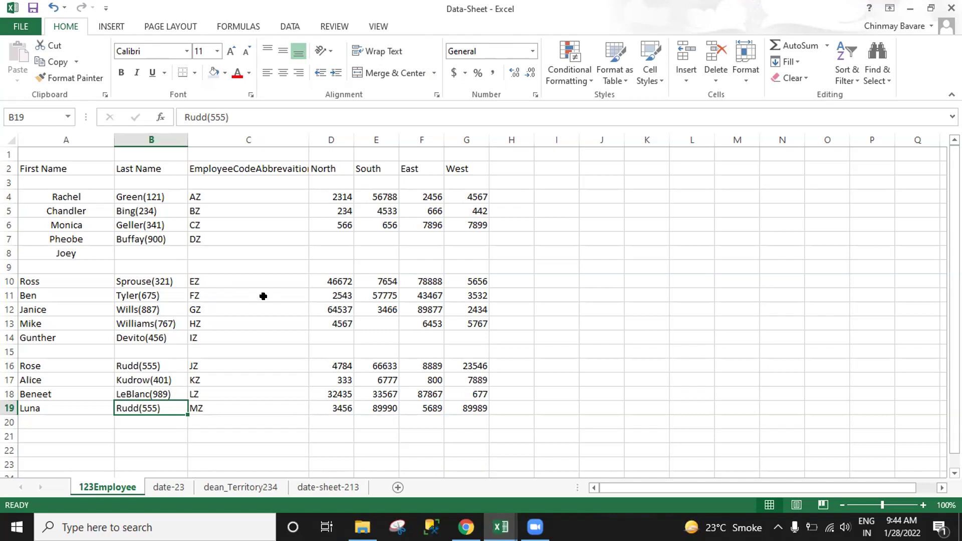
left_click(197, 251)
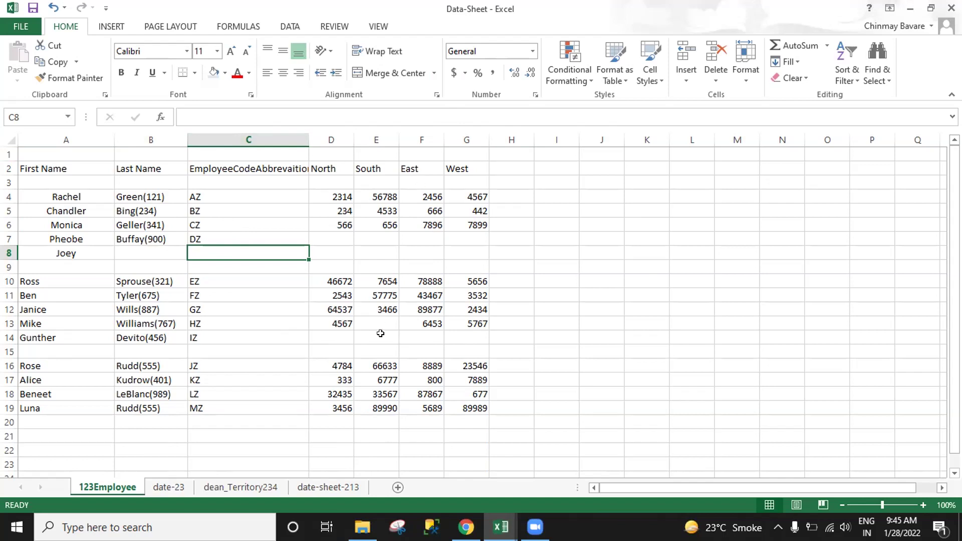
left_click(397, 487)
left_click(107, 488)
left_click(162, 482)
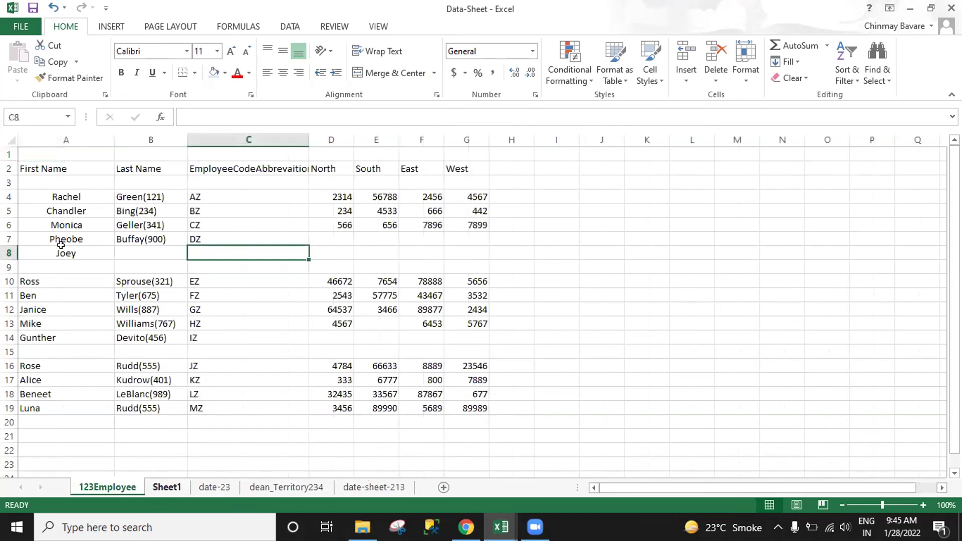
Enter the heading Data Transformation Steps in cell A1 of Sheet1 and autofit column A to it.
type("Data Tran")
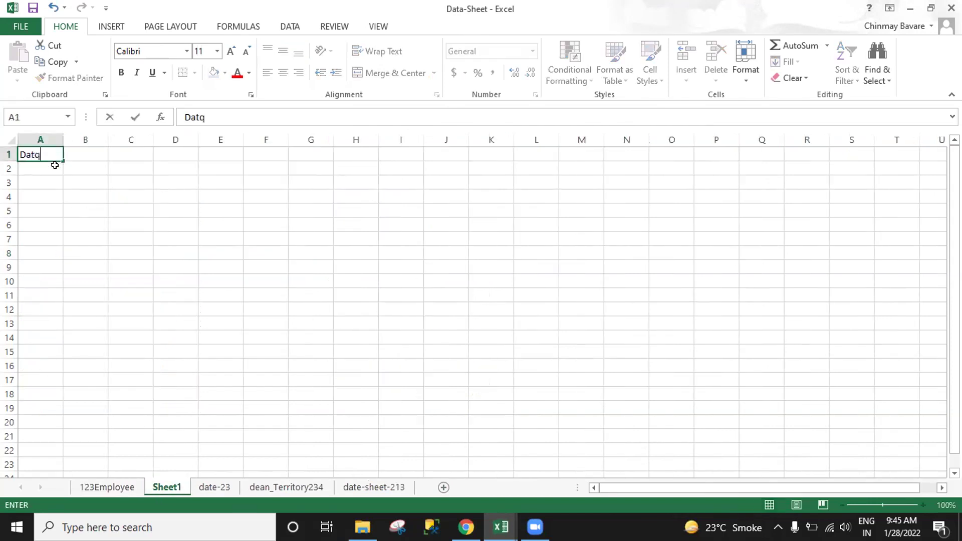
type("sf")
key("BackSpace")
type("format")
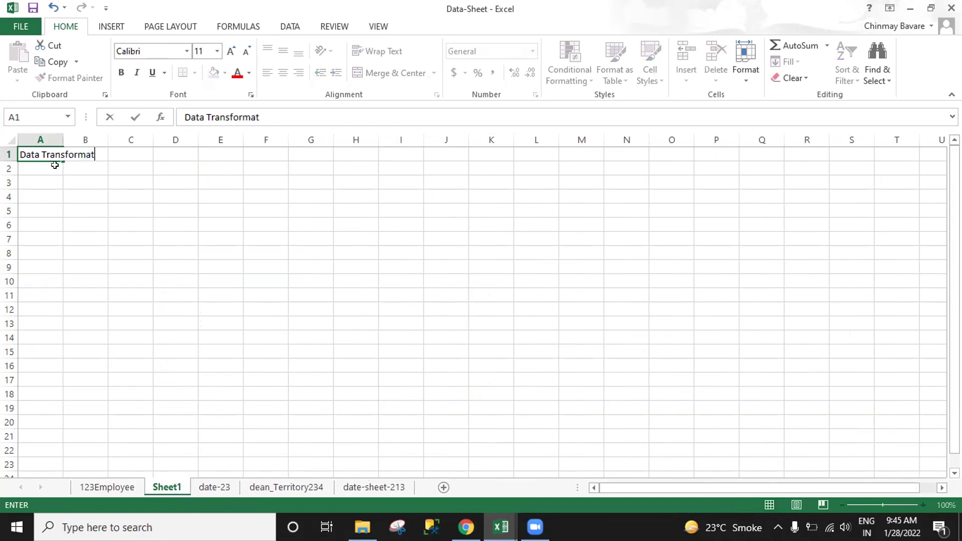
type("ion Steps")
key("BackSpace")
type("ps")
key("Return")
key("Up")
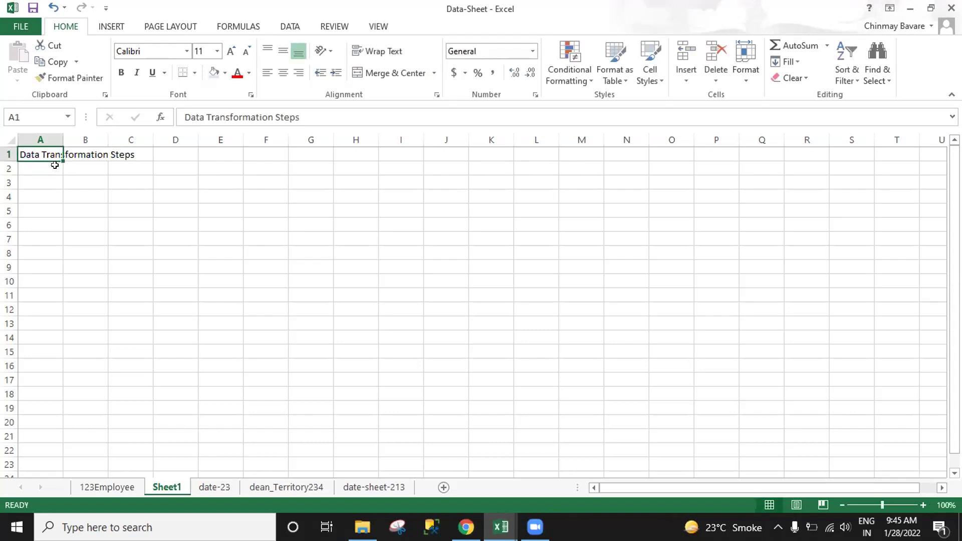
double_click(63, 140)
Enter the label Step 1 in cell A2, below the heading, and move to B2.
left_click(50, 165)
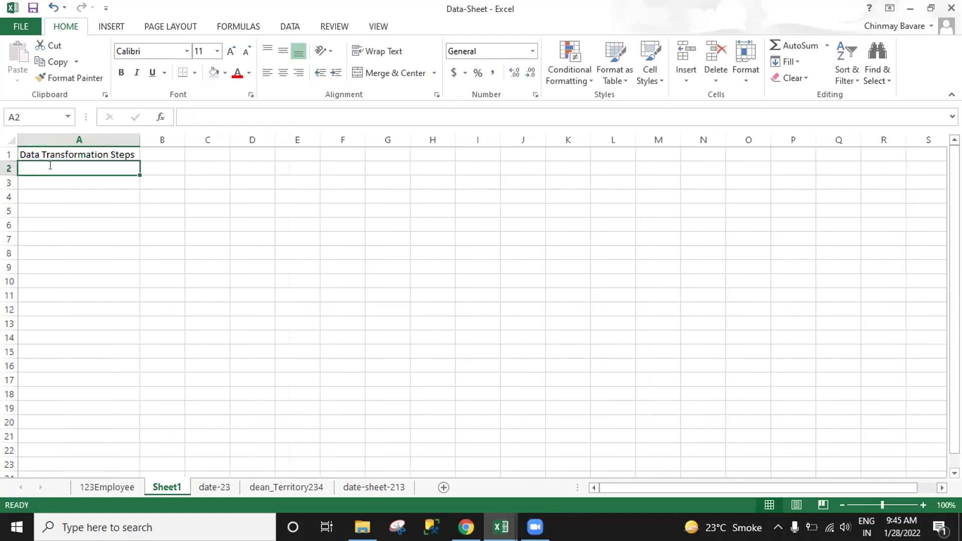
type("Step 1")
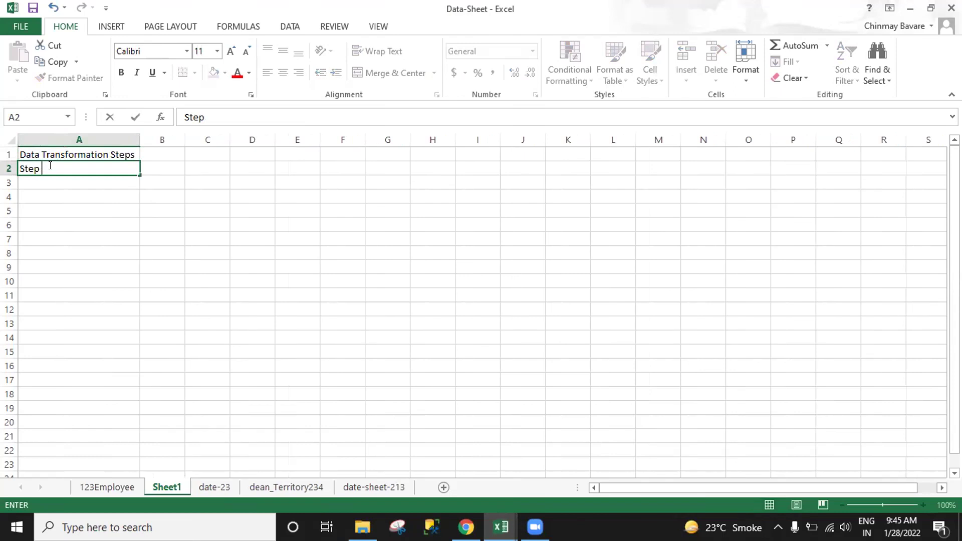
key("Return")
key("Right")
key("Up")
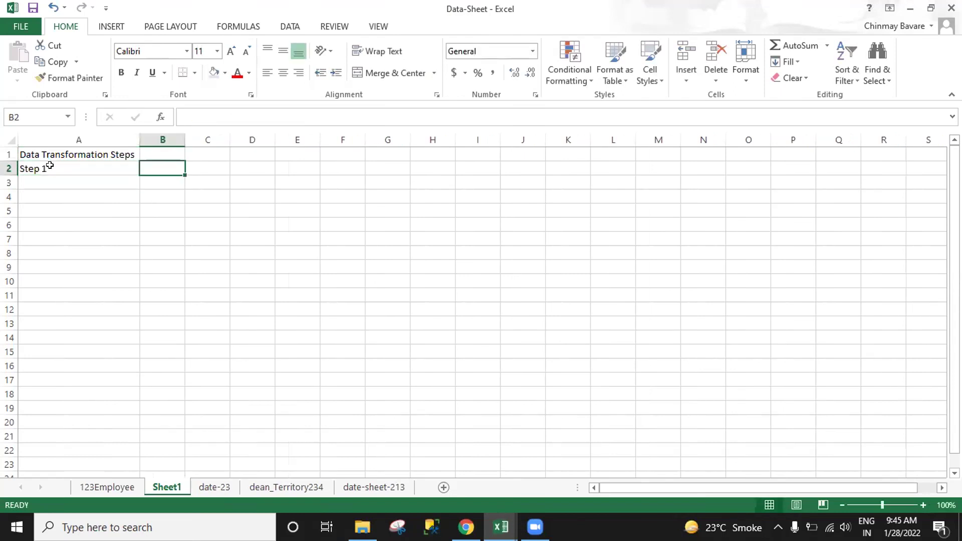
Check the 123Employee data and enter Remove blank rows in cell B2 of Sheet1.
left_click(97, 488)
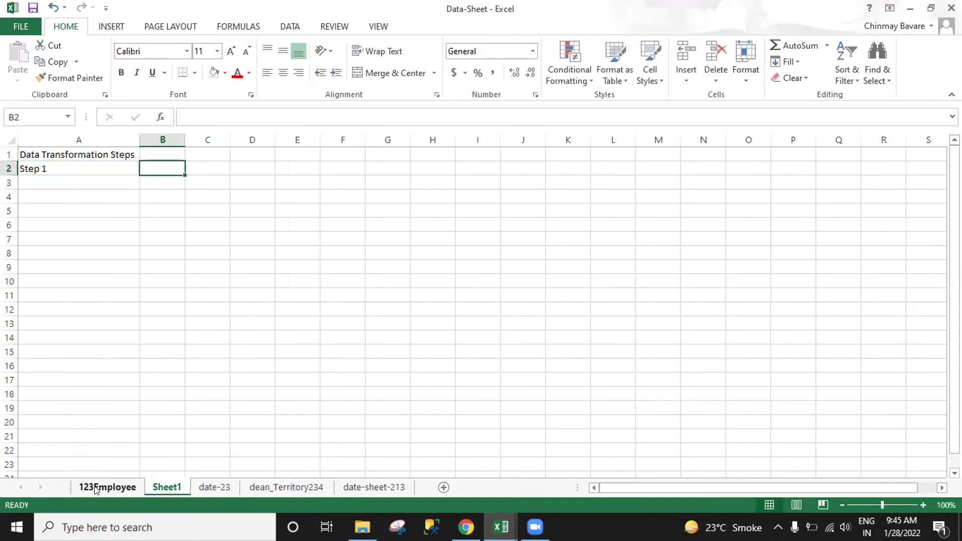
left_click(167, 487)
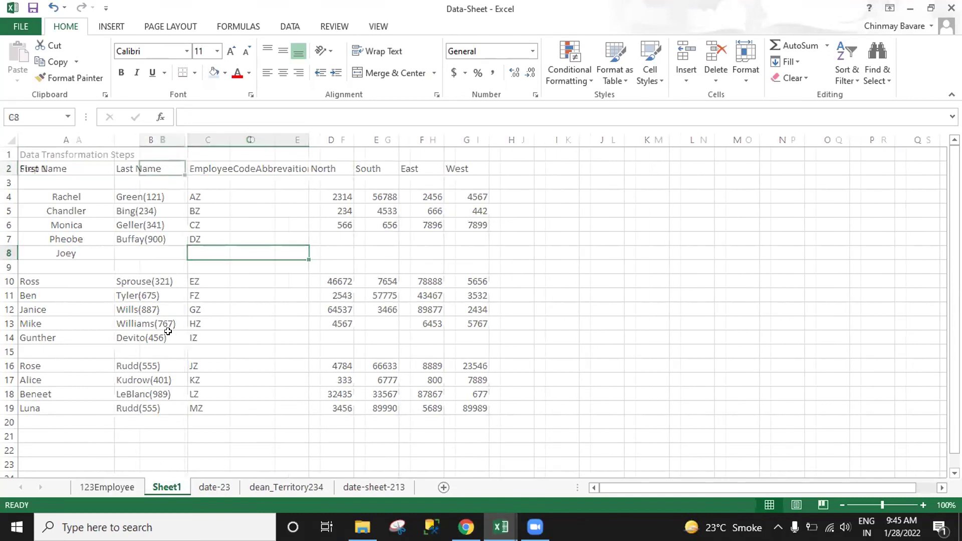
type("Re")
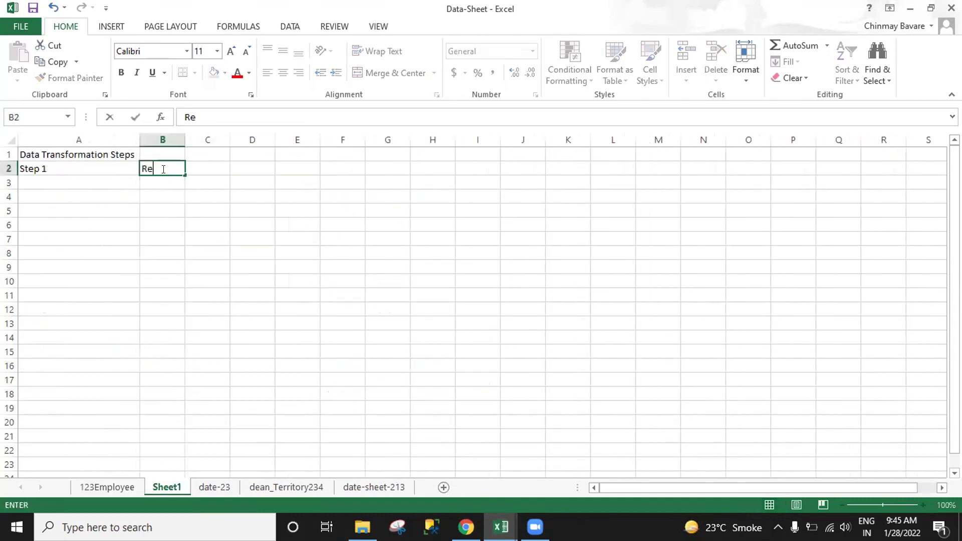
type("move blank row")
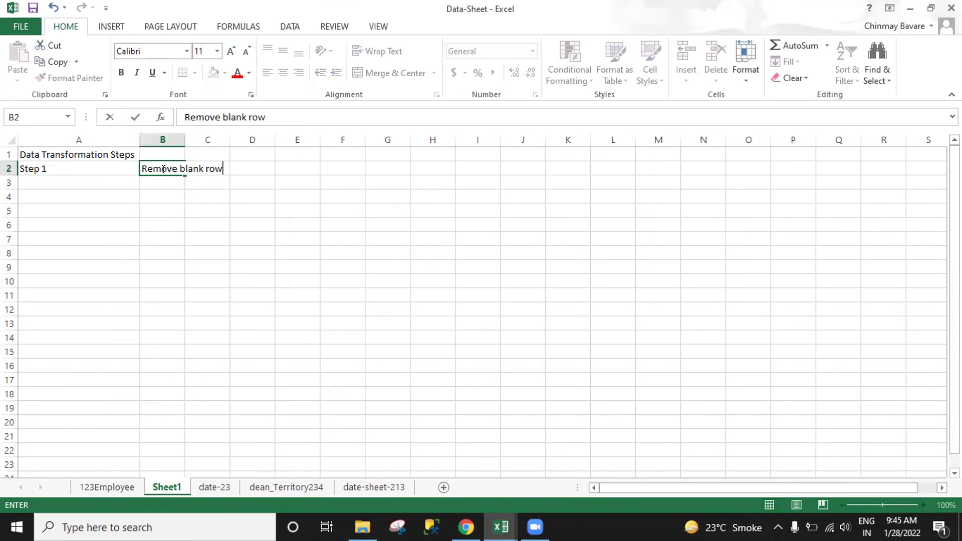
type("s")
key("Return")
left_click(163, 171)
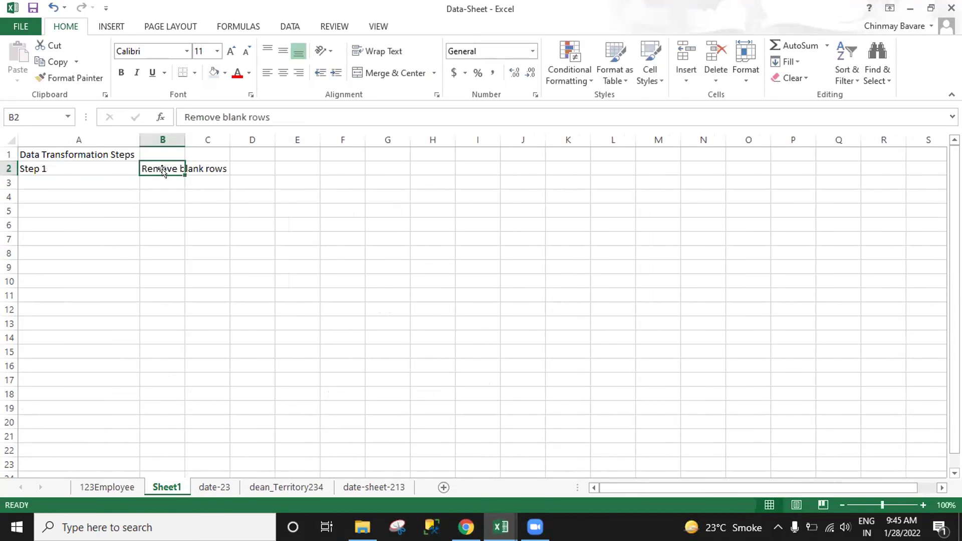
left_click(88, 166)
left_click(96, 180)
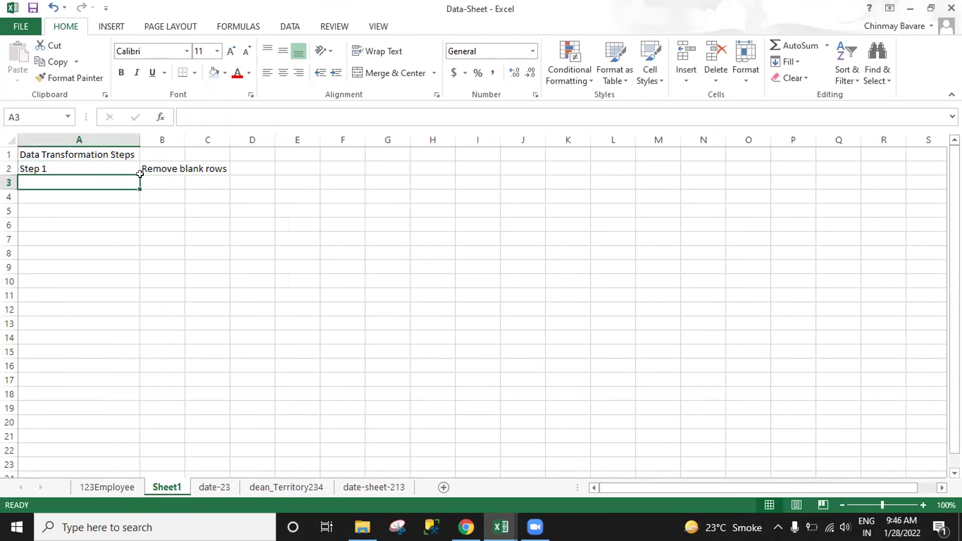
Compare the 123Employee data with the transformation list on Sheet1 and change the label in A2 to Steps.
left_click(105, 486)
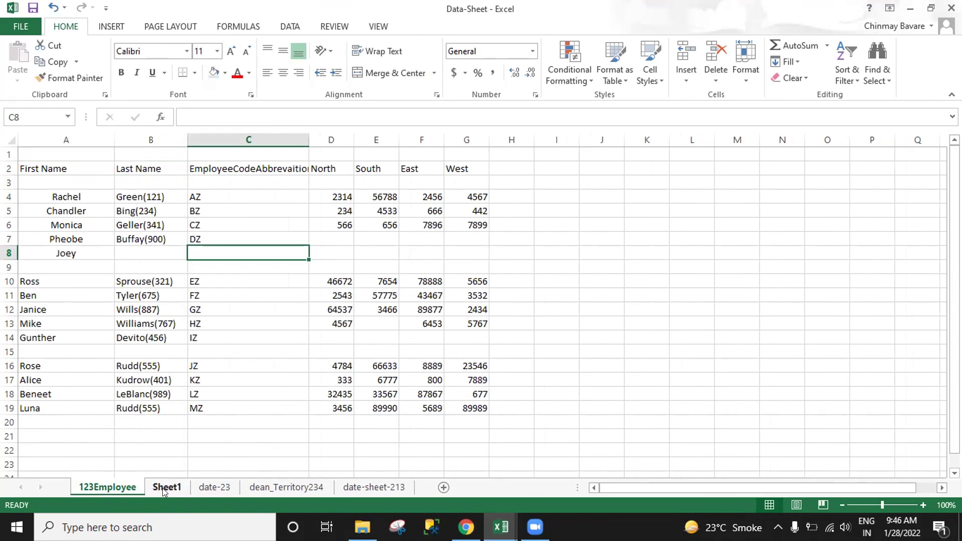
left_click(164, 487)
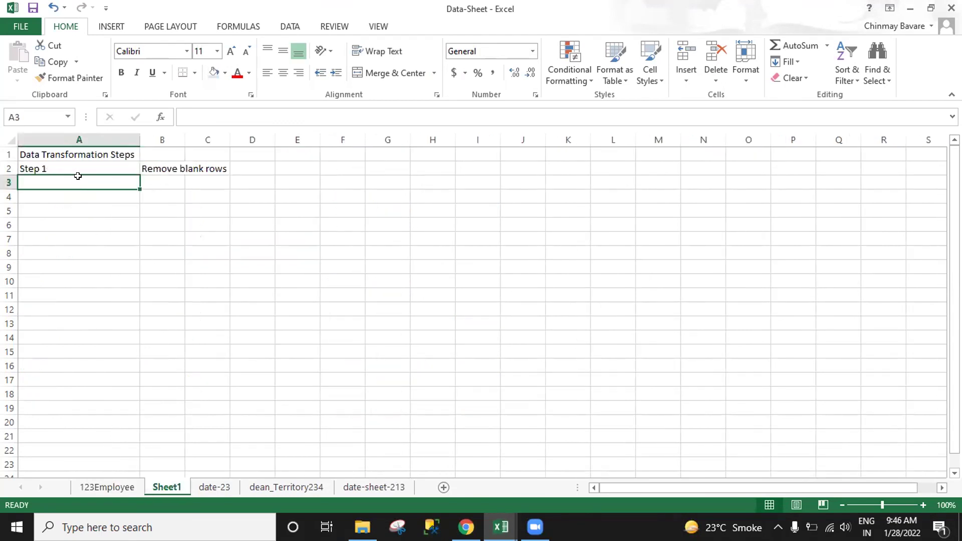
left_click(64, 165)
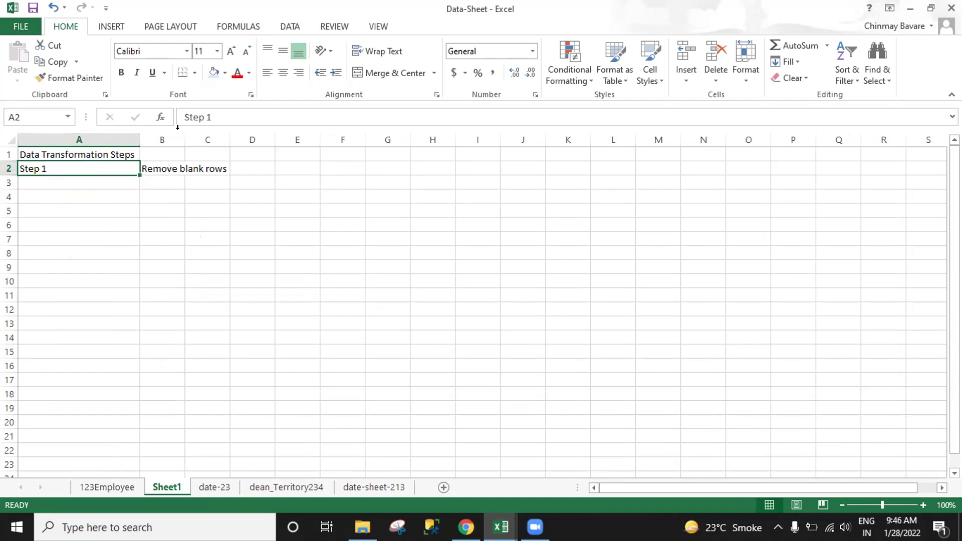
left_click(107, 487)
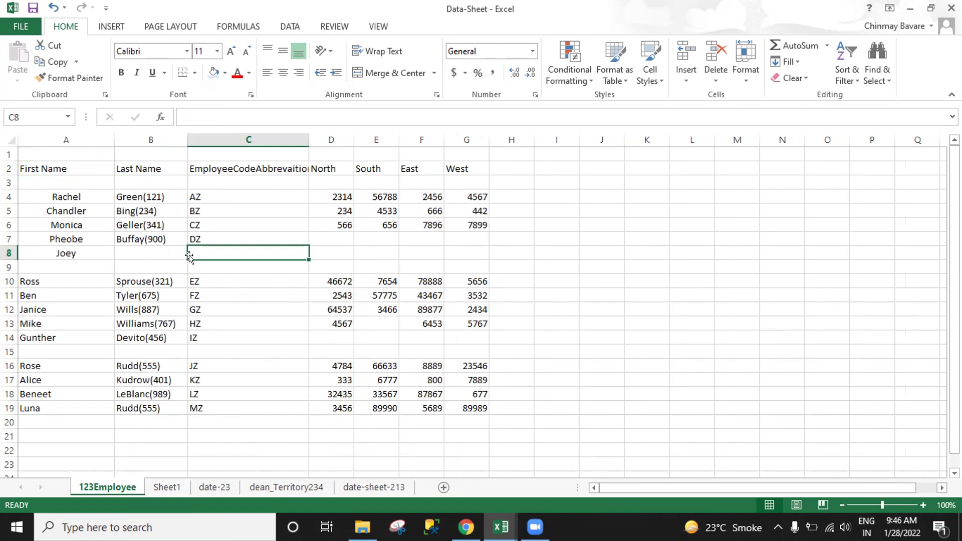
left_click(165, 486)
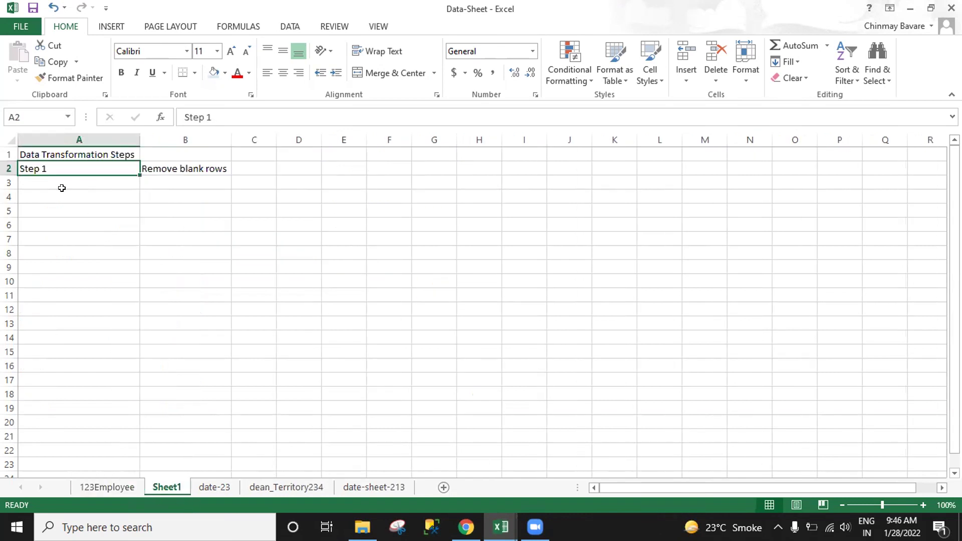
left_click(119, 487)
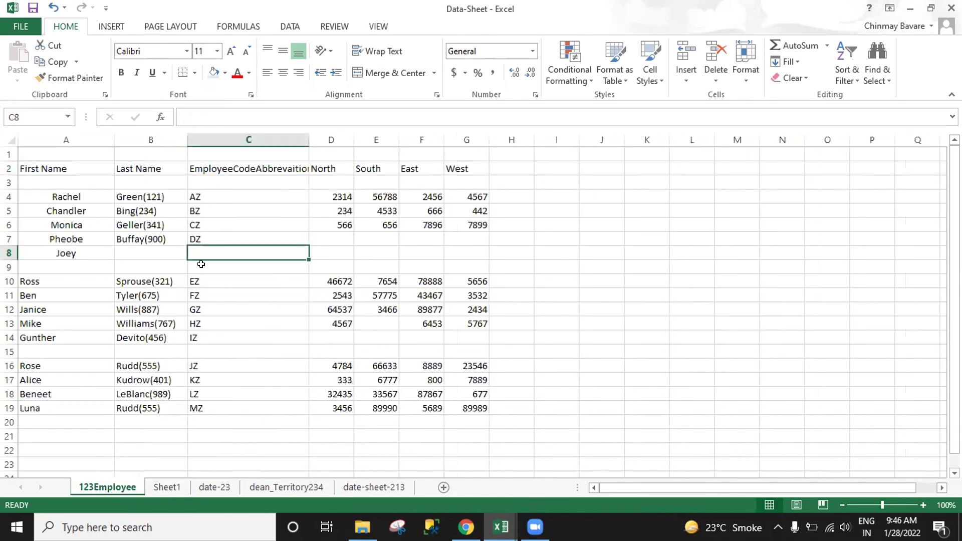
left_click(157, 488)
double_click(47, 169)
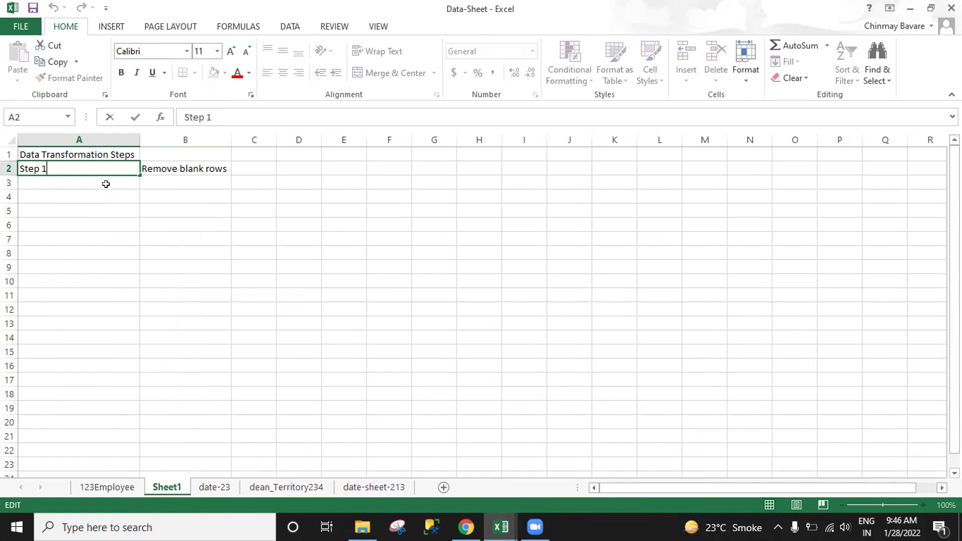
key("BackSpace")
key("BackSpace")
type("s")
key("Return")
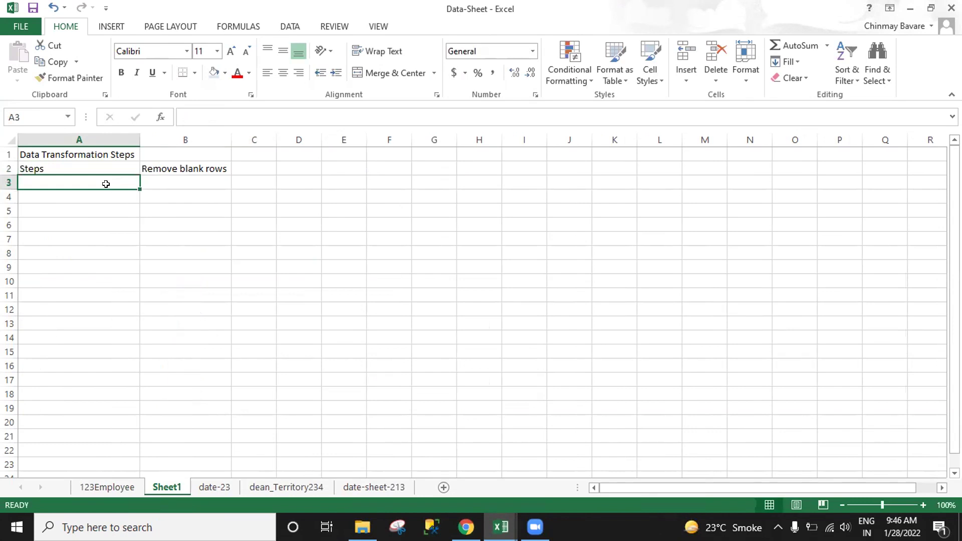
Select cell B3 on Sheet1 and review the 123Employee data for the next transformation.
key("Up")
key("Right")
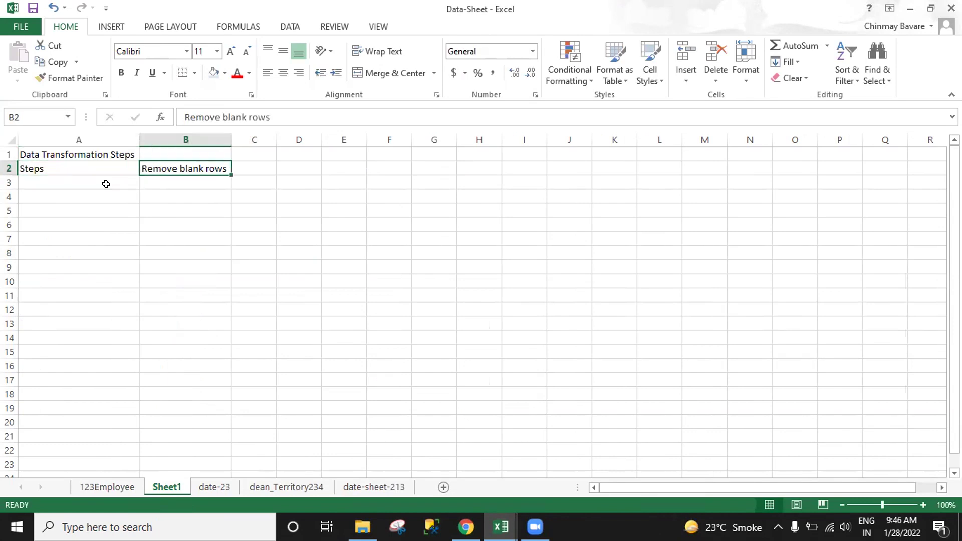
key("Down")
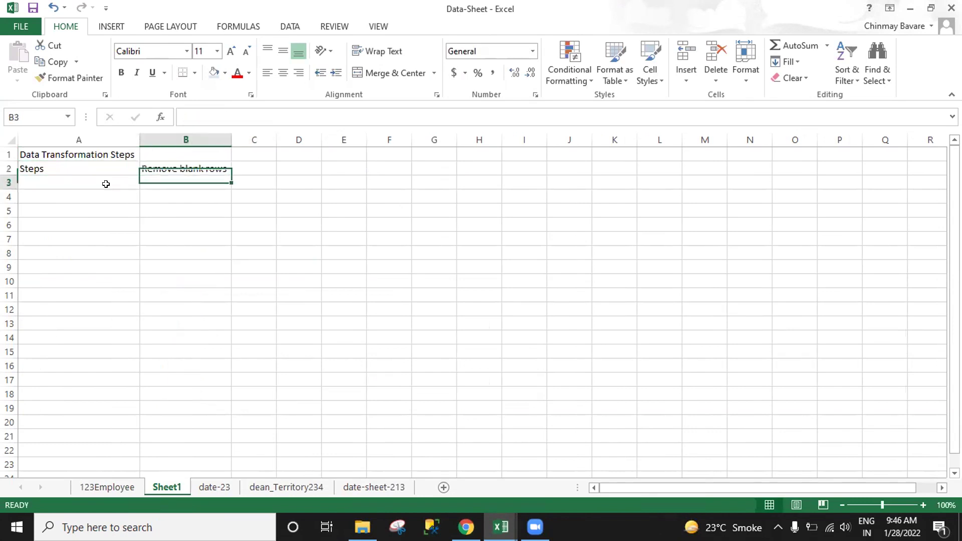
left_click(114, 487)
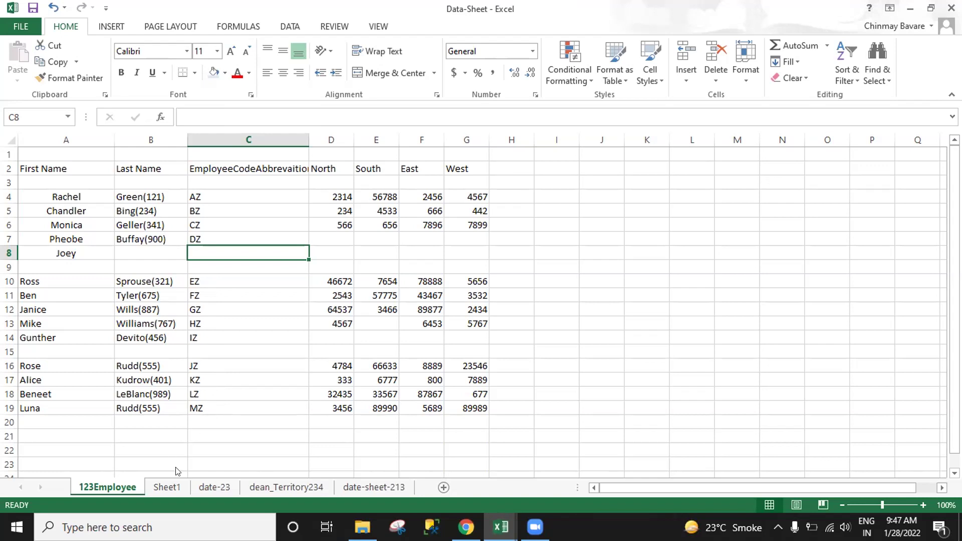
left_click(162, 488)
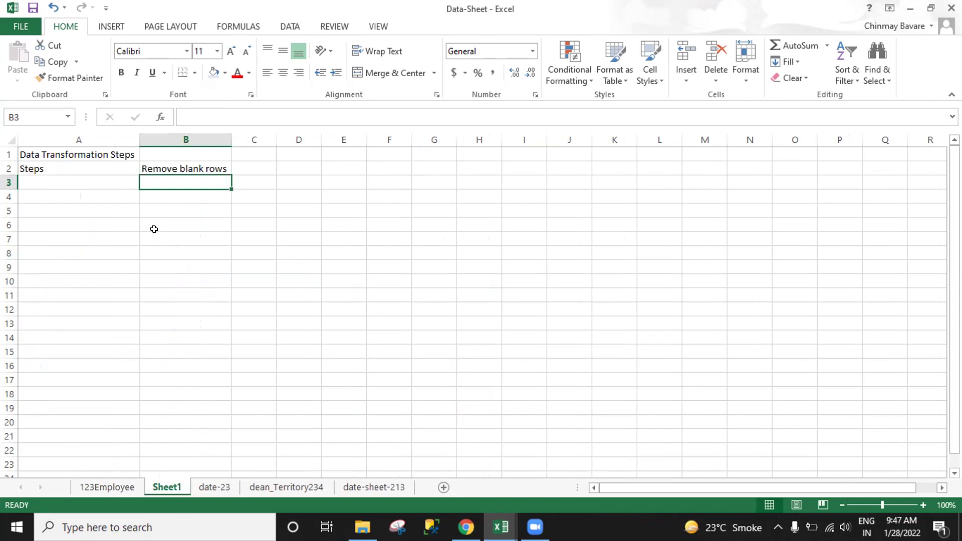
type("Sepa")
key("Up")
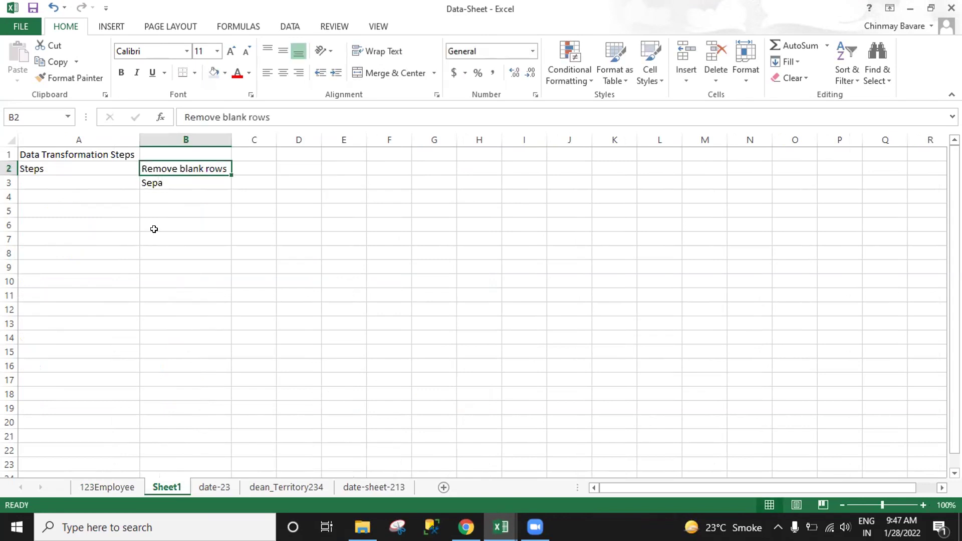
key("Left")
key("Down")
key("Right")
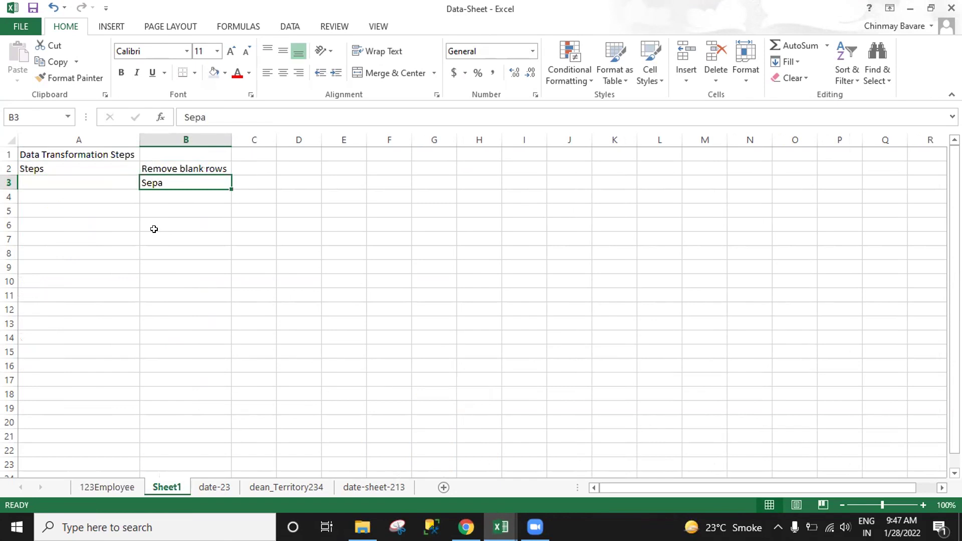
Enter Split last name column as last name and employee id in cell B3 of Sheet1.
type("Spel")
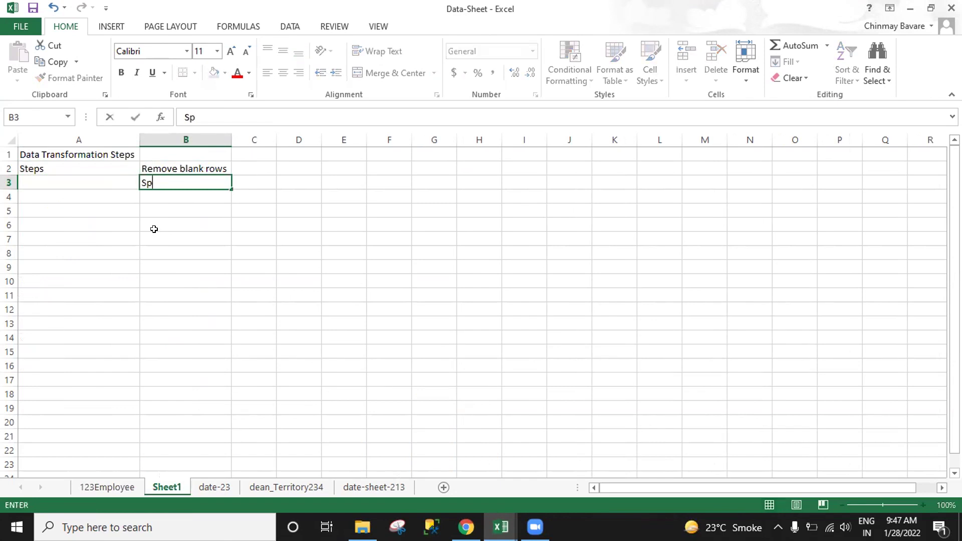
key("BackSpace")
key("BackSpace")
type("lit last name columns")
key("BackSpace")
type("as last name and ")
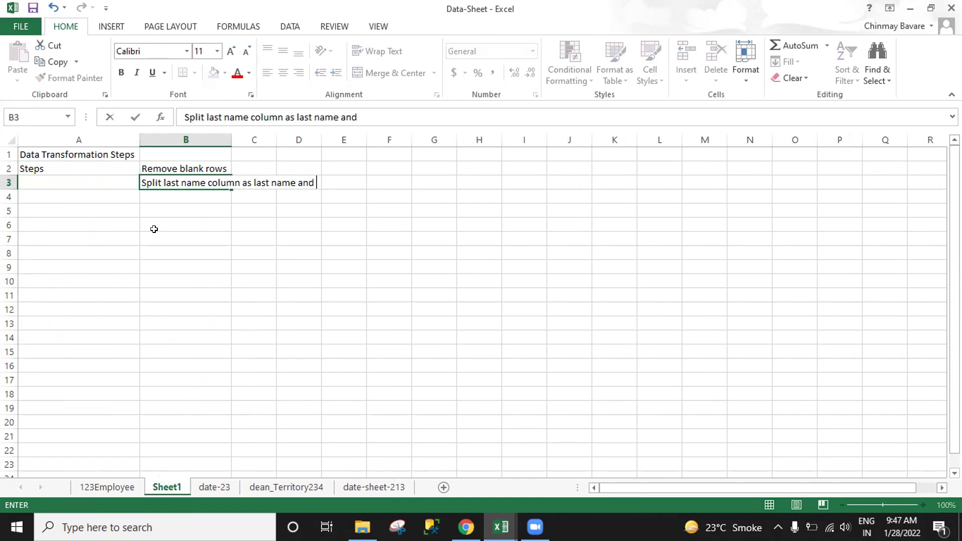
type("employee id")
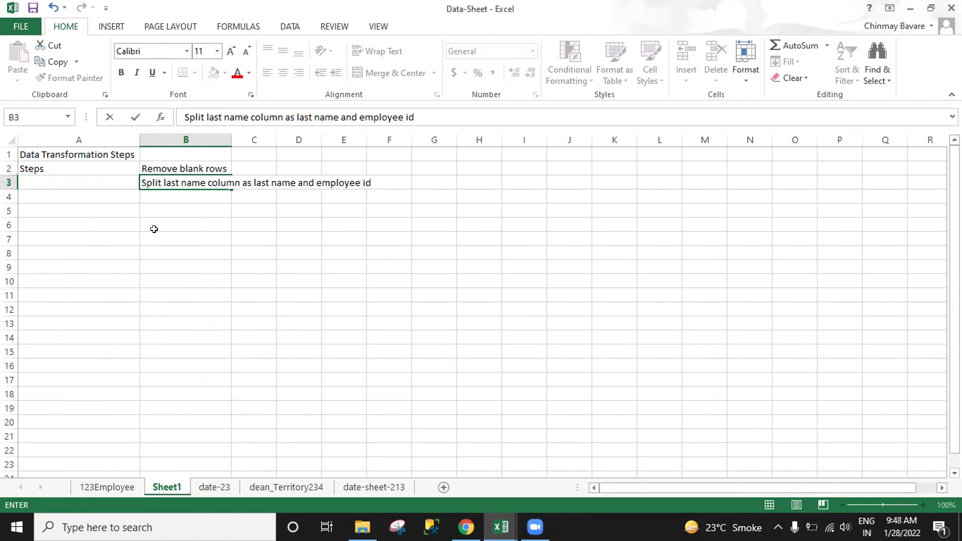
key("Return")
key("Up")
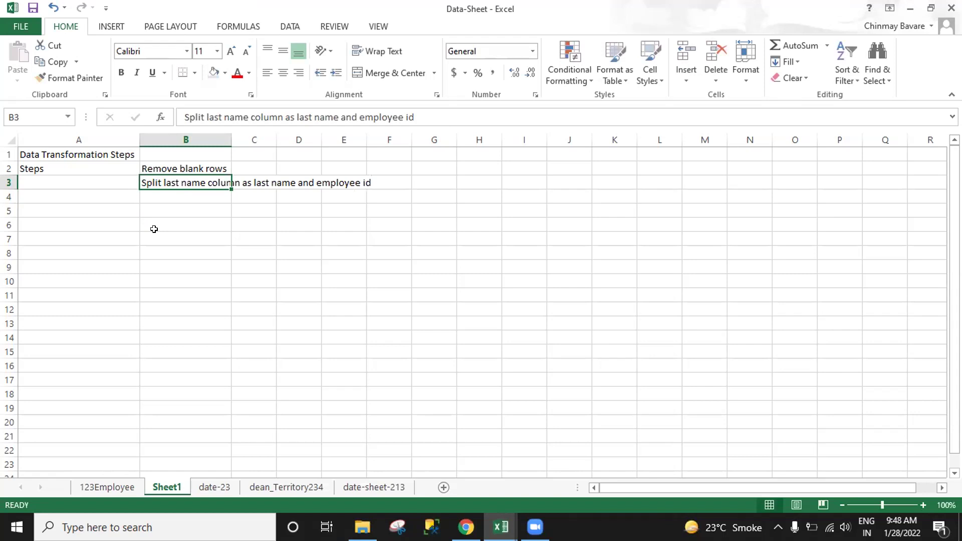
Review the 123Employee sheet and switch to the date-23 sheet.
left_click(106, 489)
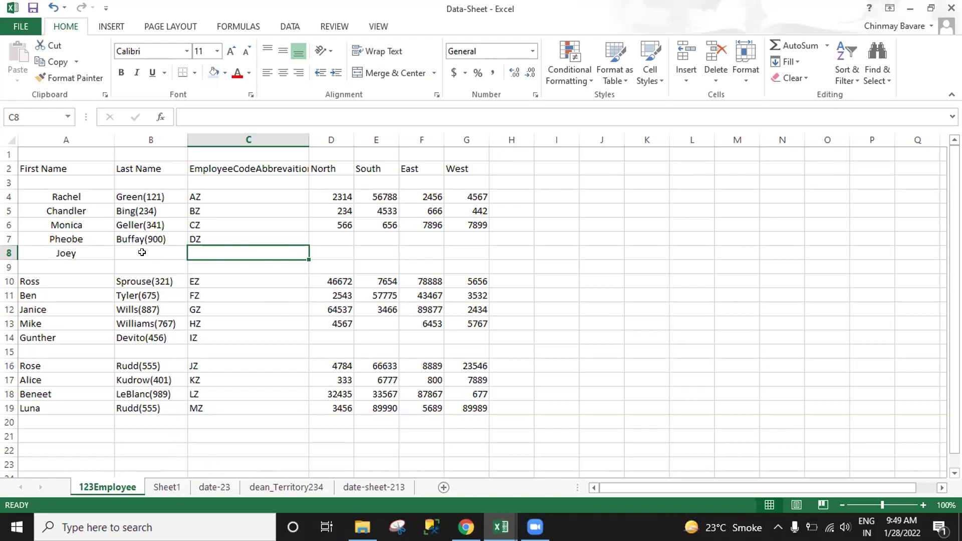
left_click(217, 488)
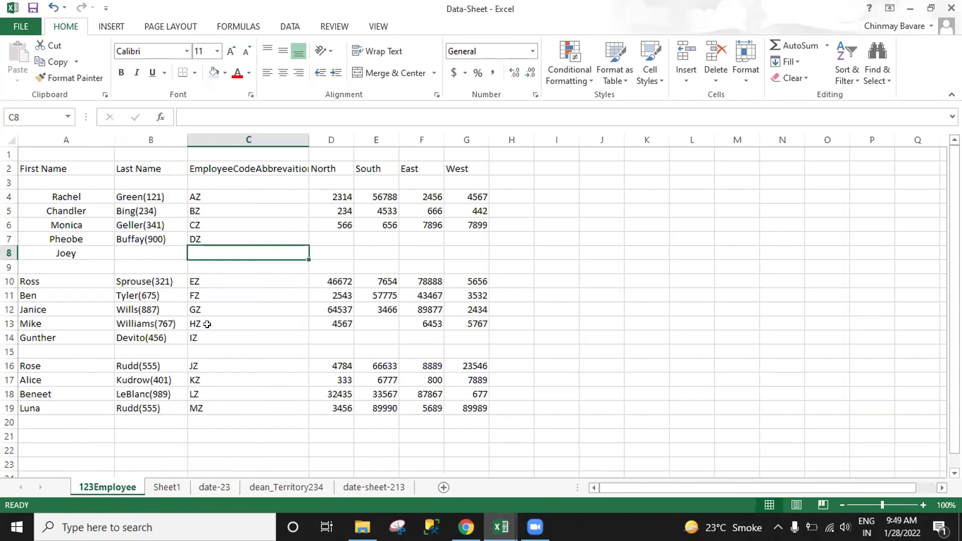
Review the date-23 and dean_Territory234 sheets and start the next transformation in cell B4 of Sheet1 with Add.
left_click(206, 487)
left_click(288, 488)
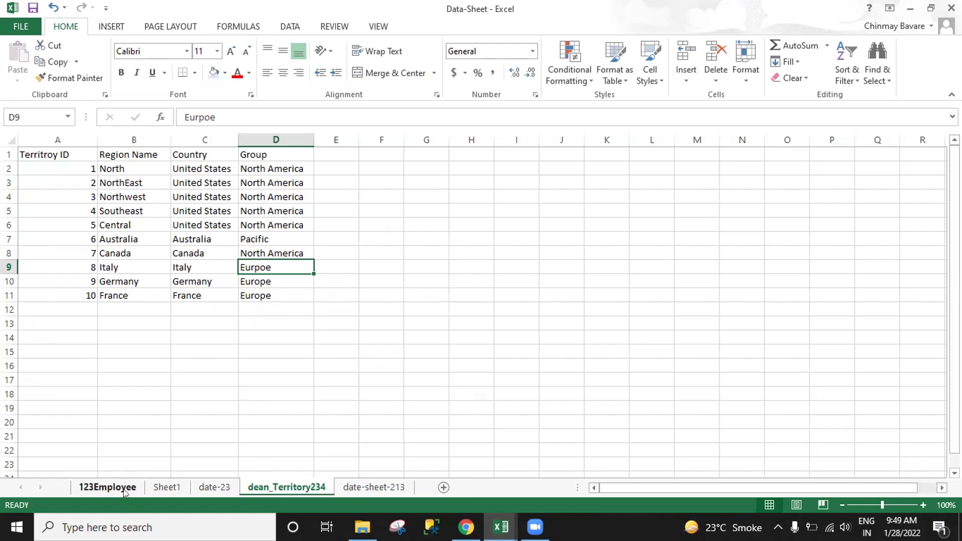
left_click(215, 485)
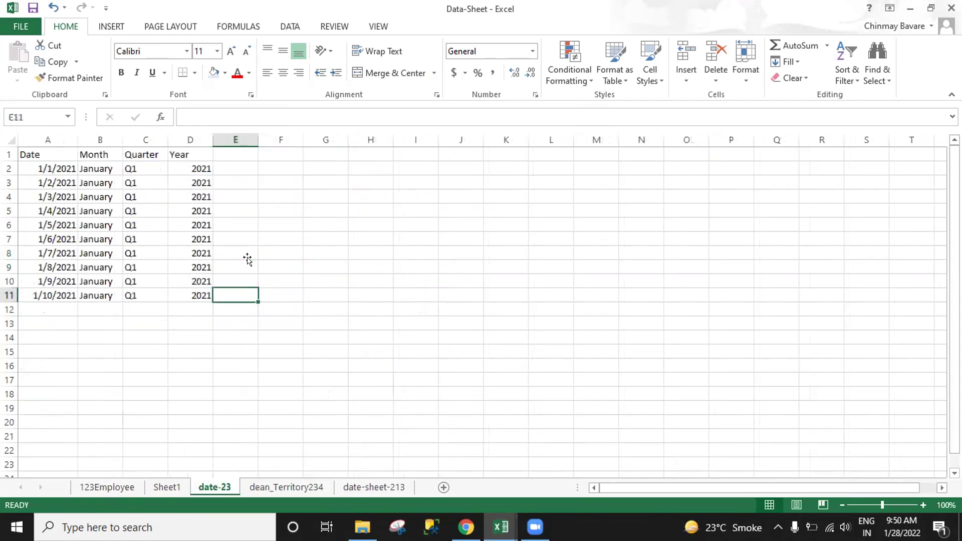
left_click(170, 487)
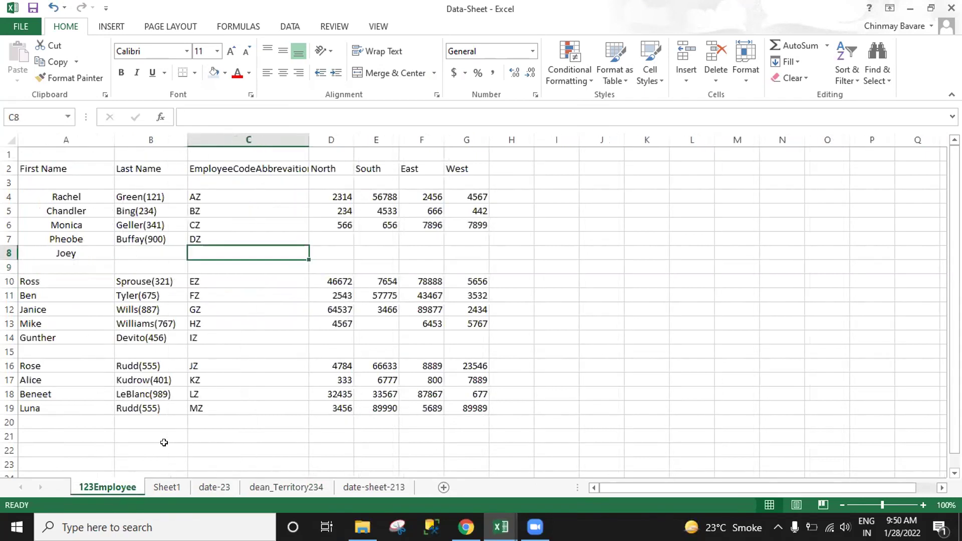
left_click(156, 197)
type("Add")
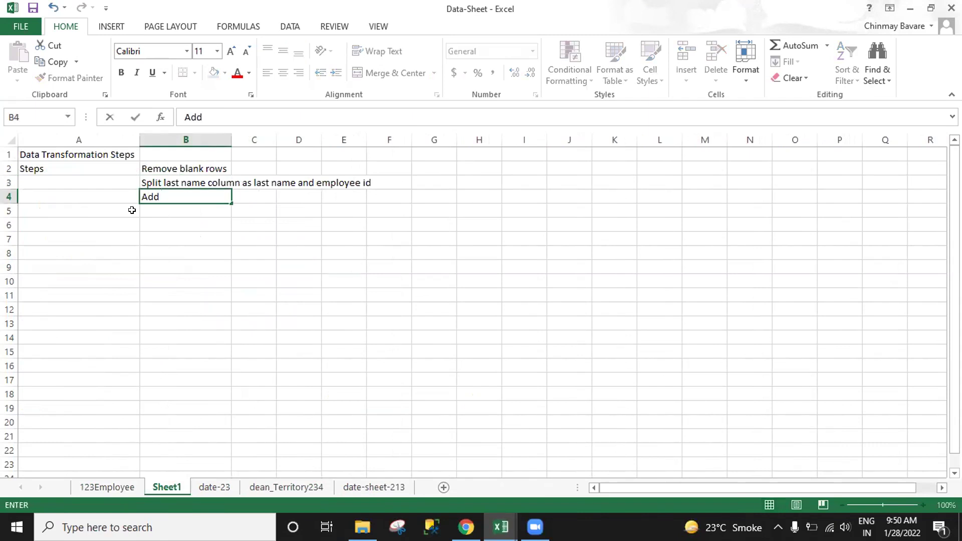
Compare the 123Employee and dean_Territory234 sheets and change the entry in cell B4 of Sheet1 to Transpose Region.
left_click(134, 485)
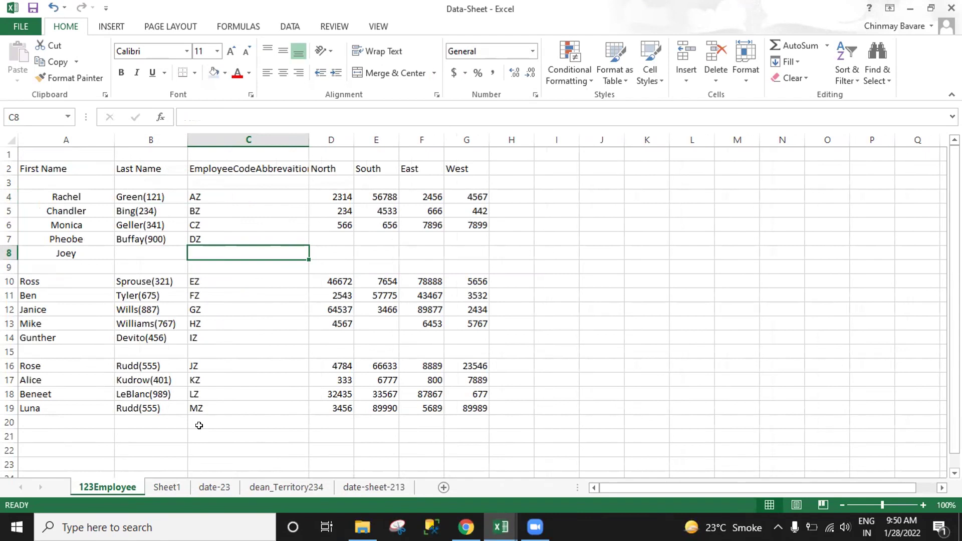
left_click(293, 487)
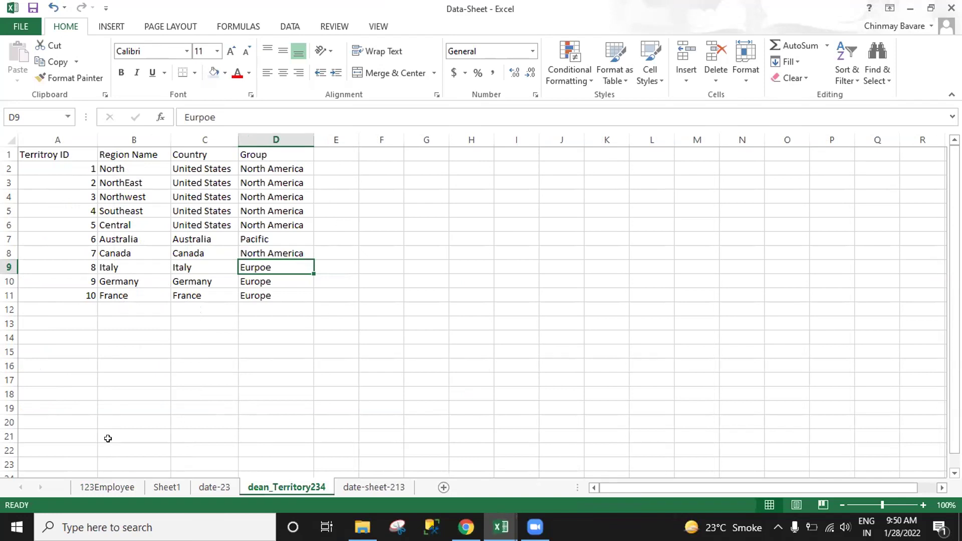
left_click(108, 487)
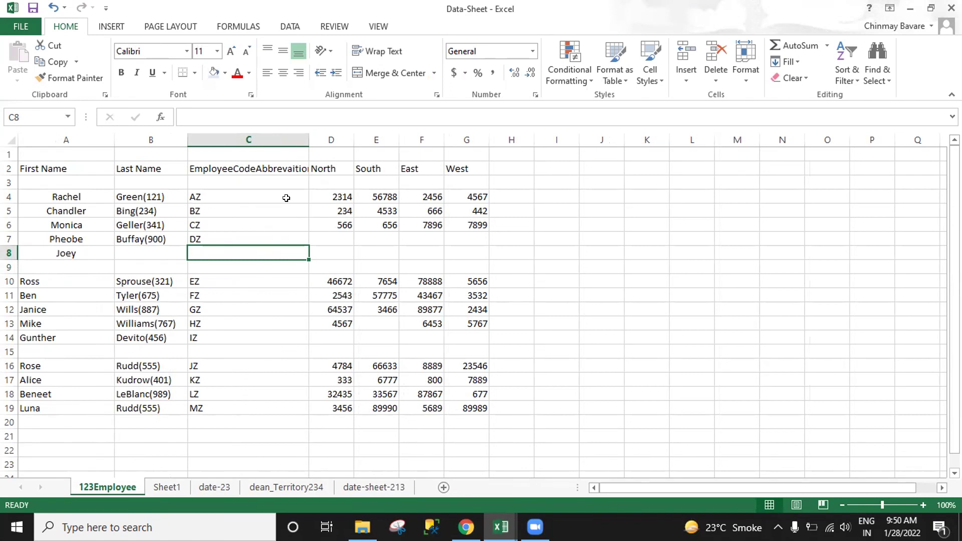
left_click(167, 487)
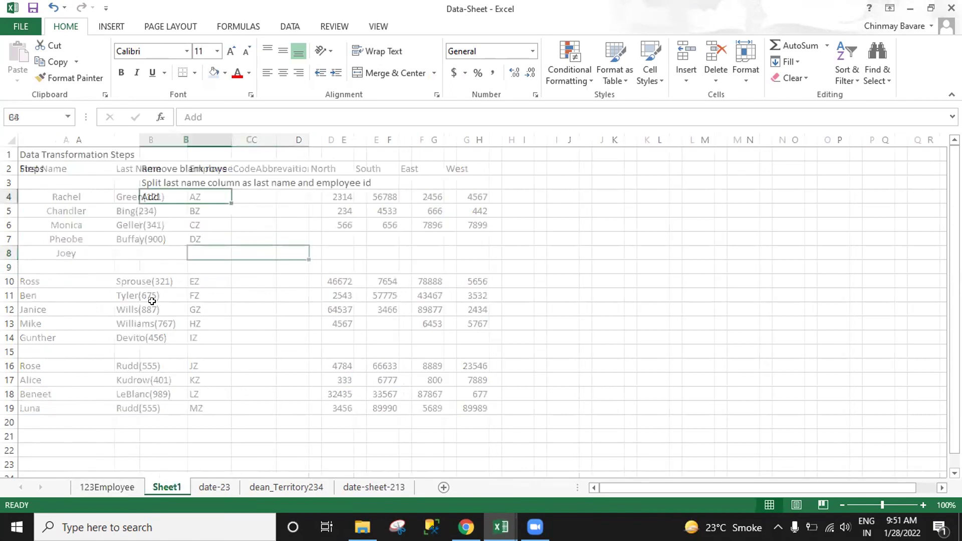
double_click(163, 195)
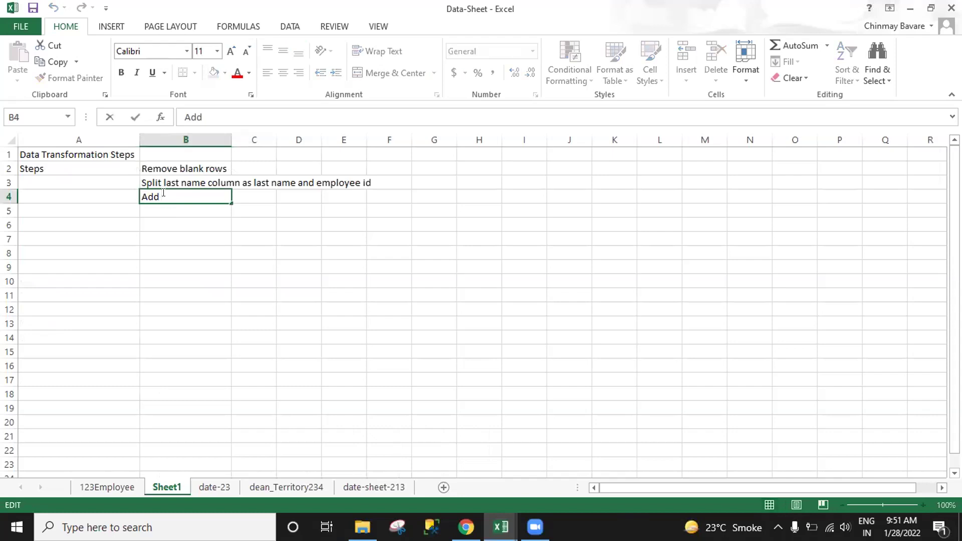
key("shift+Home")
type("Transpose")
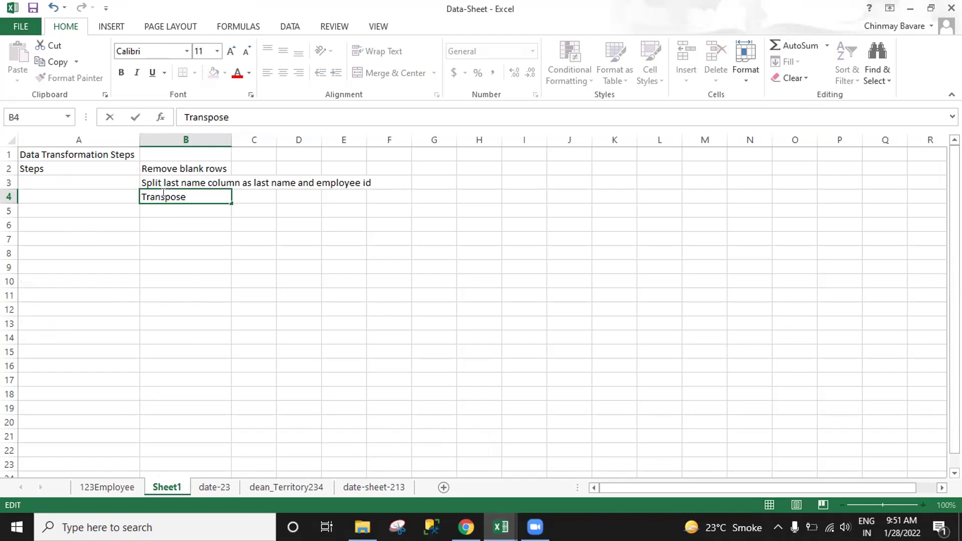
type(" Region")
key("BackSpace")
type("n")
Review the 123Employee sheet and examine the region, country and group values on the dean_Territory234 sheet.
left_click(209, 488)
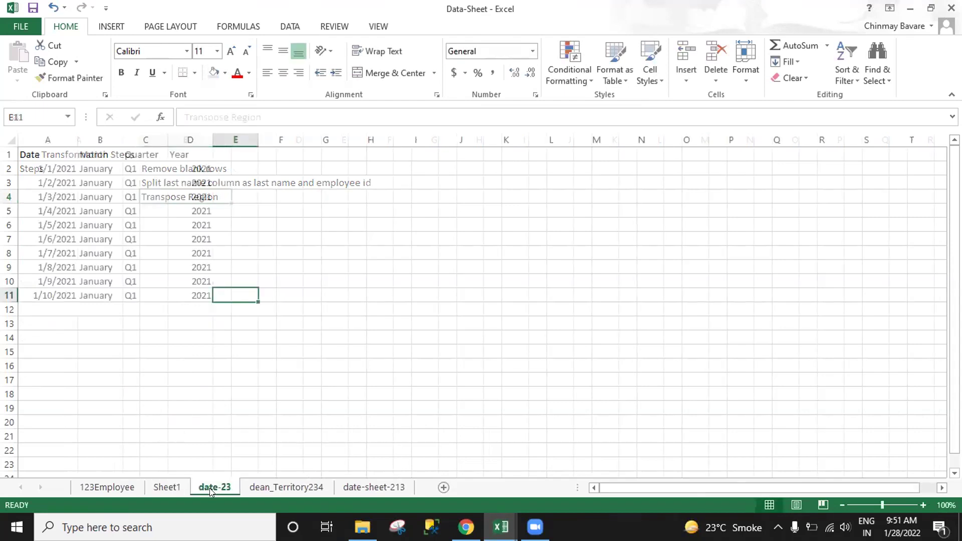
left_click(123, 486)
left_click(286, 487)
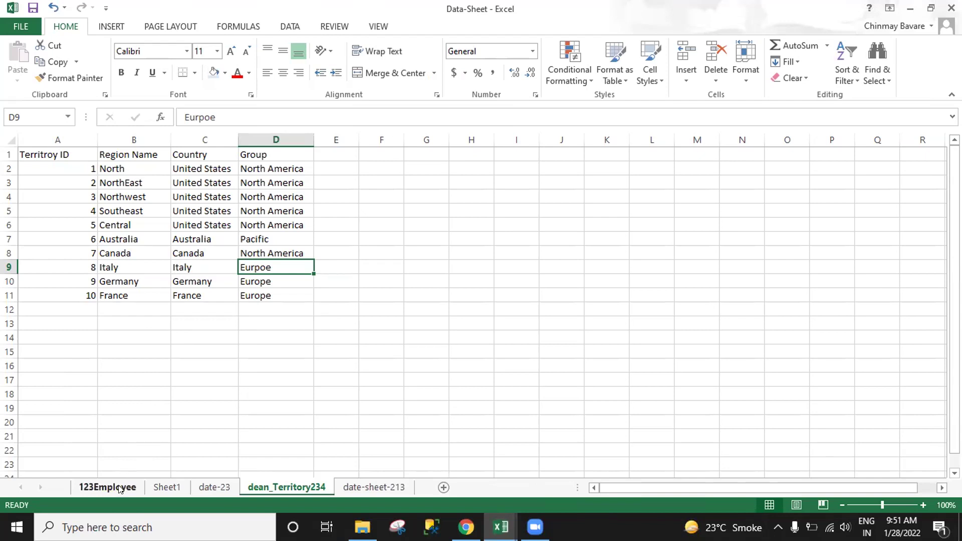
left_click(139, 295)
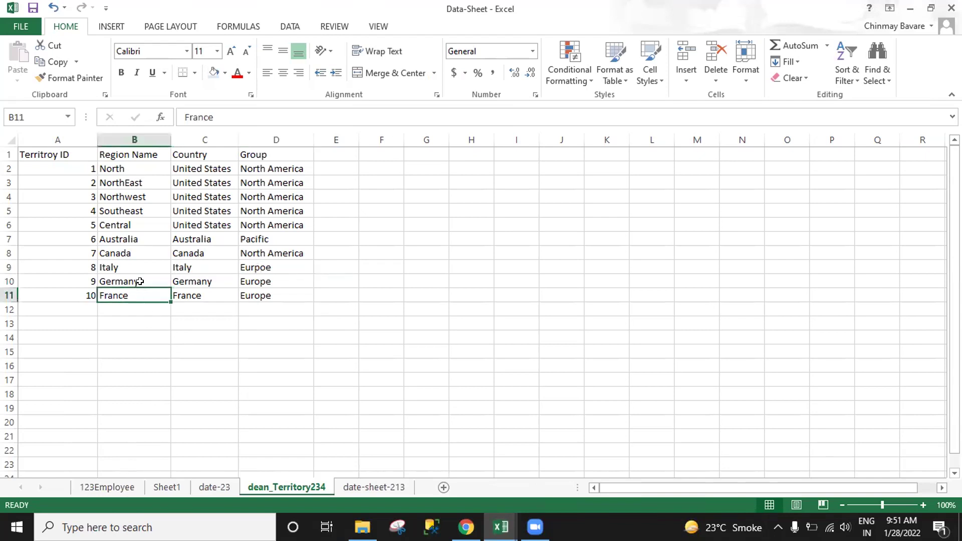
left_click(279, 167)
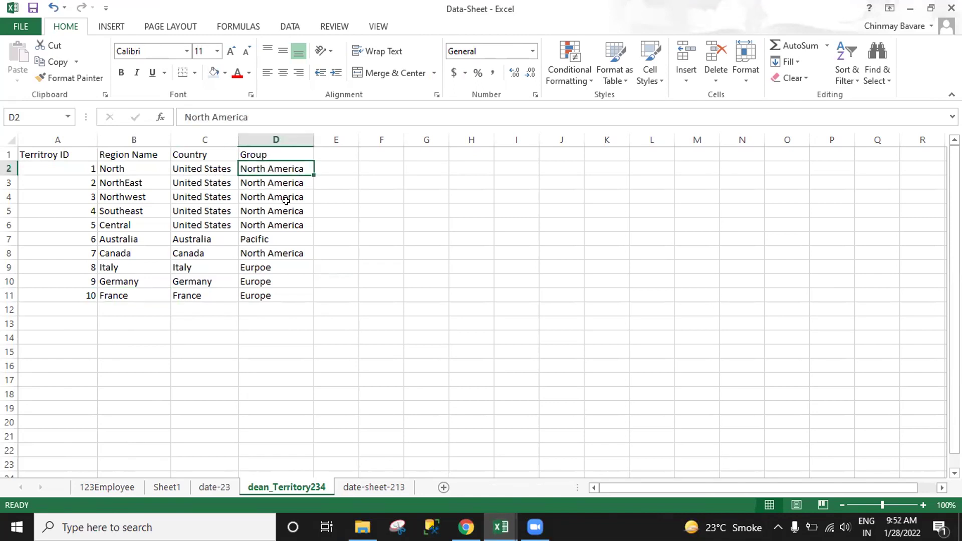
left_click(192, 172)
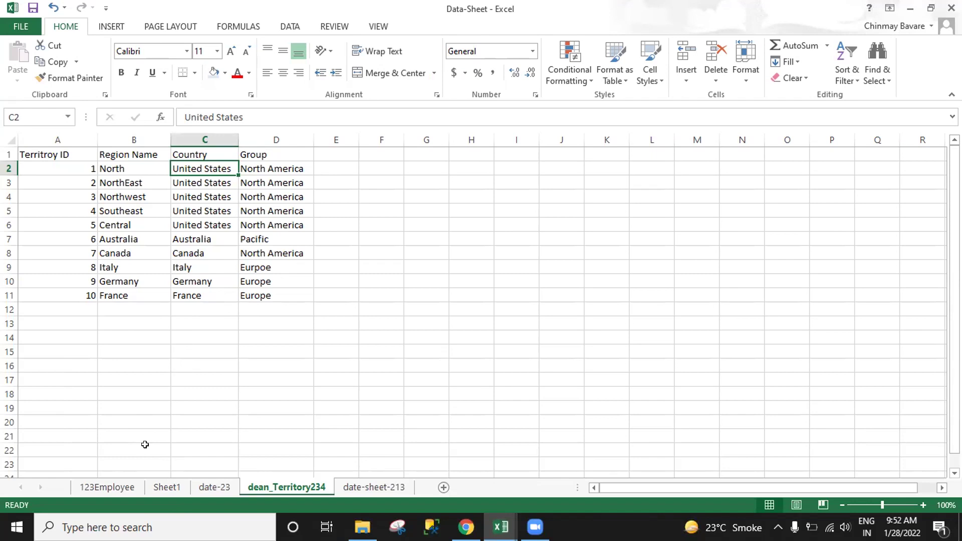
Compare the North, South, East and West columns of 123Employee with the territory IDs and region names on dean_Territory234.
left_click(108, 487)
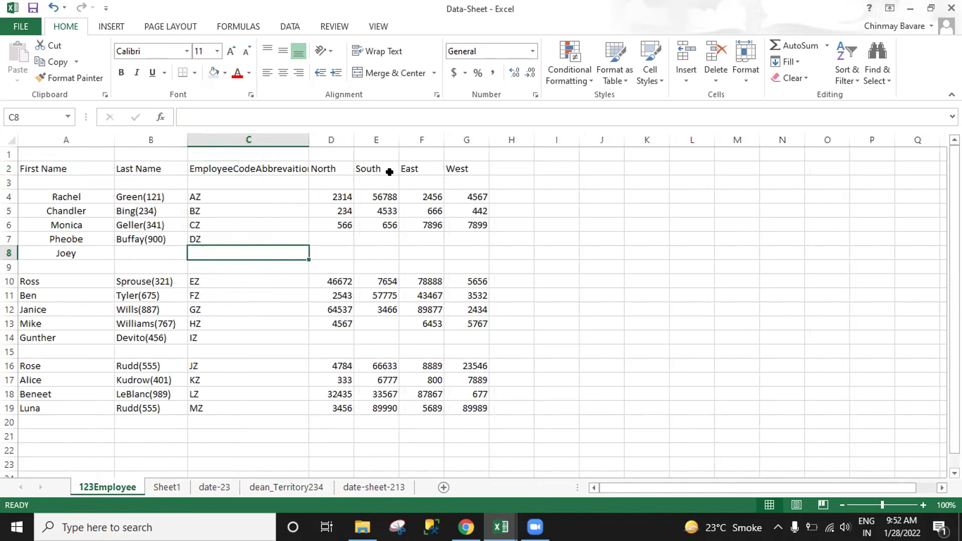
left_click(283, 483)
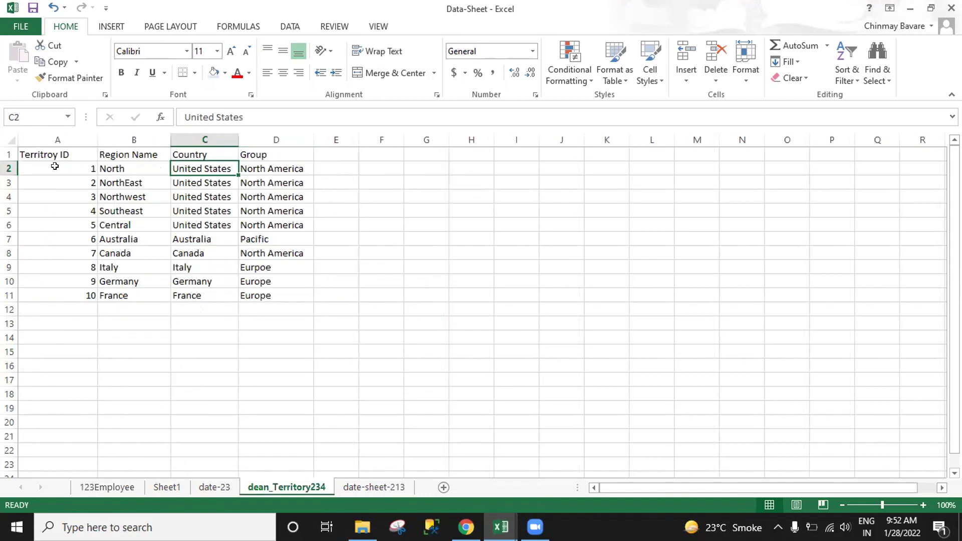
left_click(106, 487)
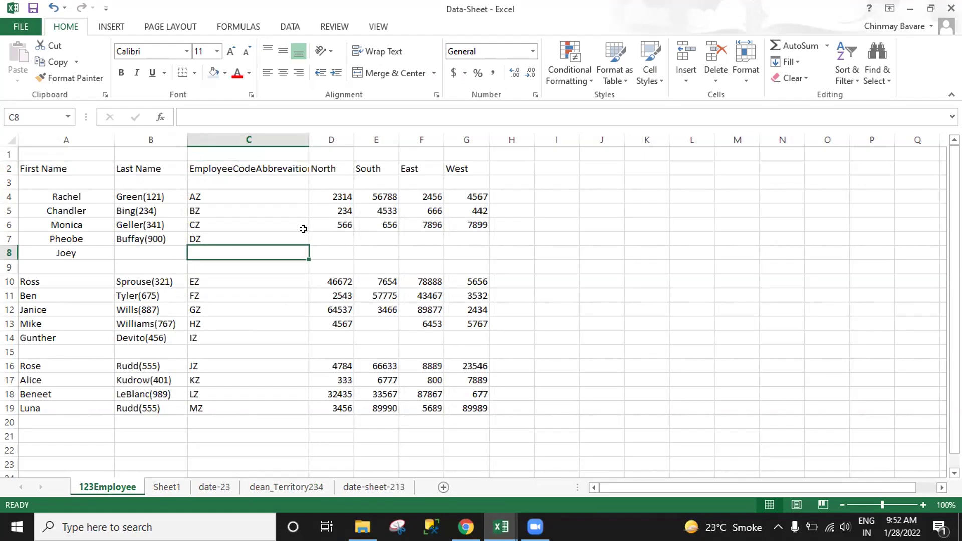
left_click(266, 488)
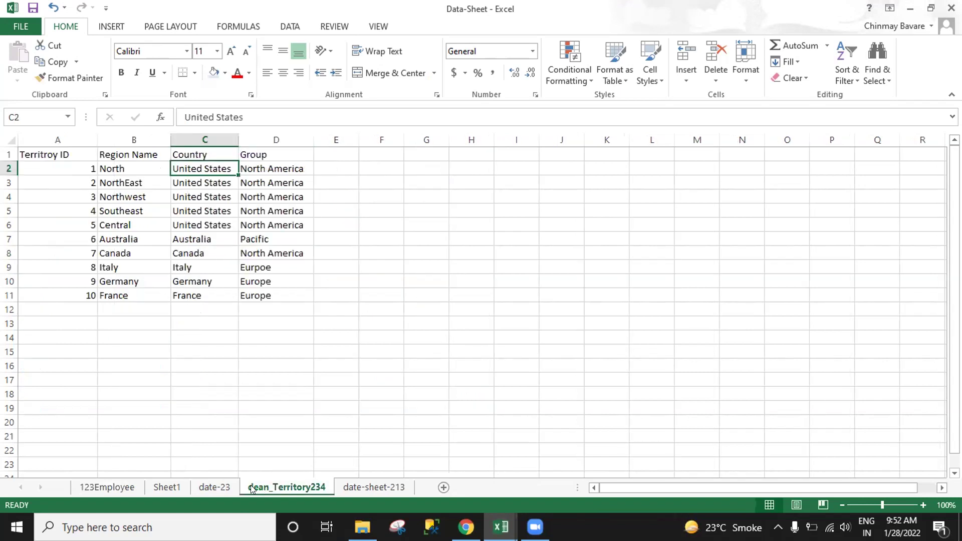
left_click(107, 488)
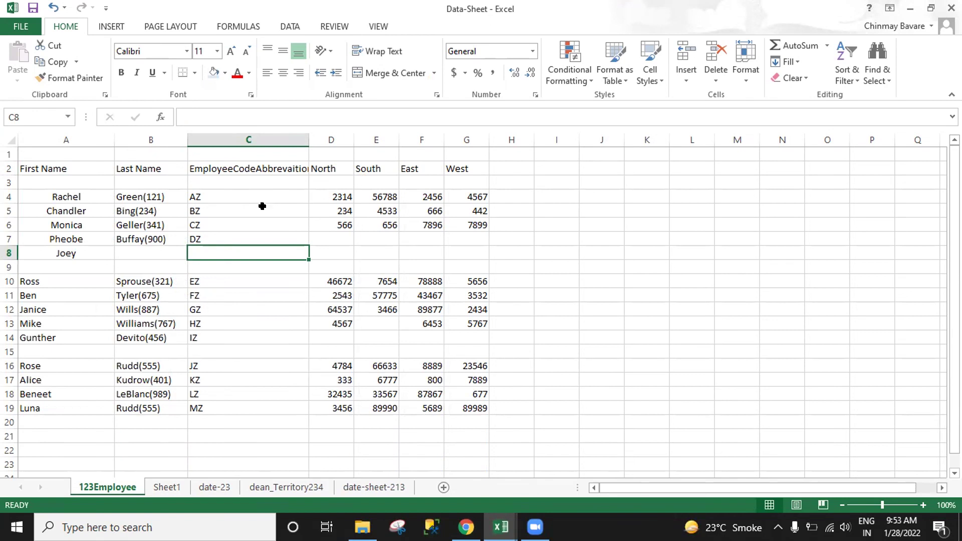
left_click(286, 487)
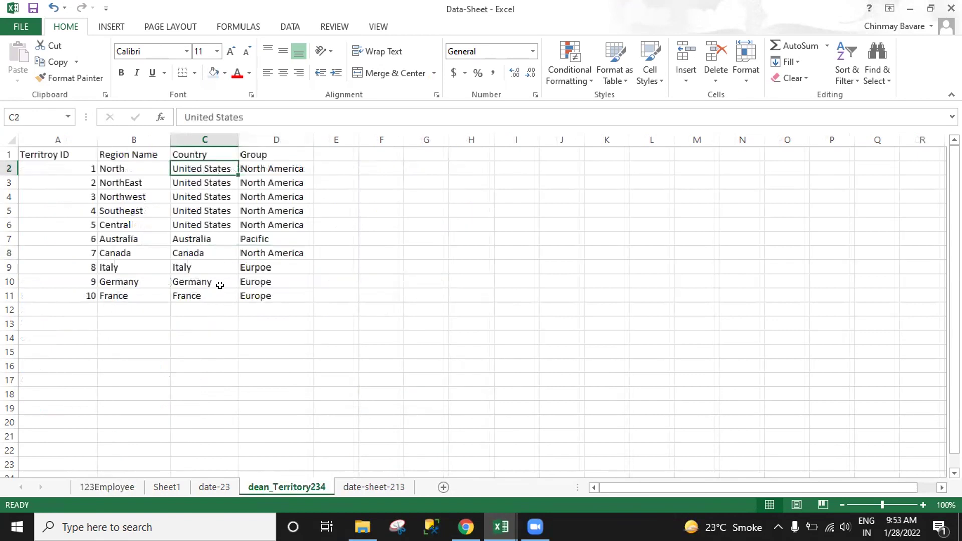
left_click(100, 177)
left_click(105, 166)
left_click(78, 174)
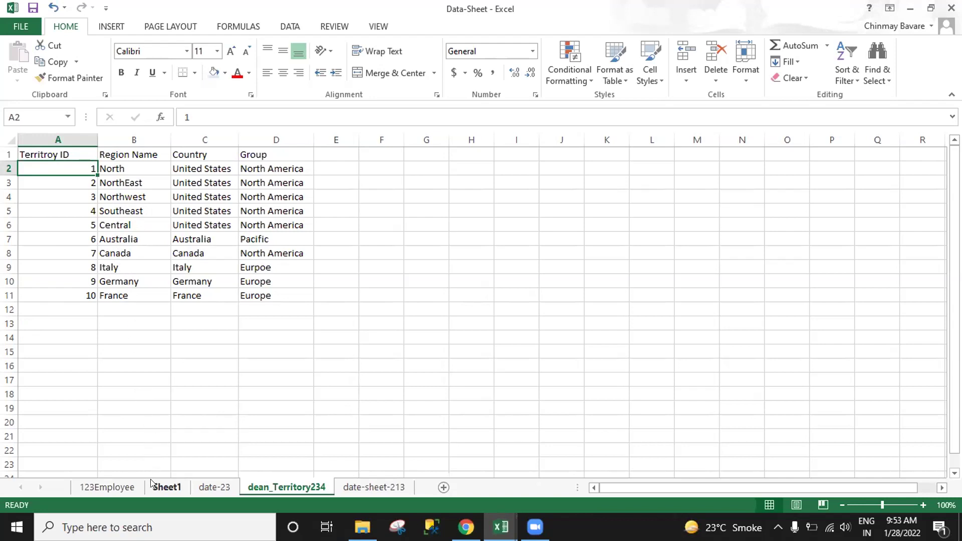
Check the transformation list on Sheet1 against the region columns of the 123Employee sheet.
left_click(121, 489)
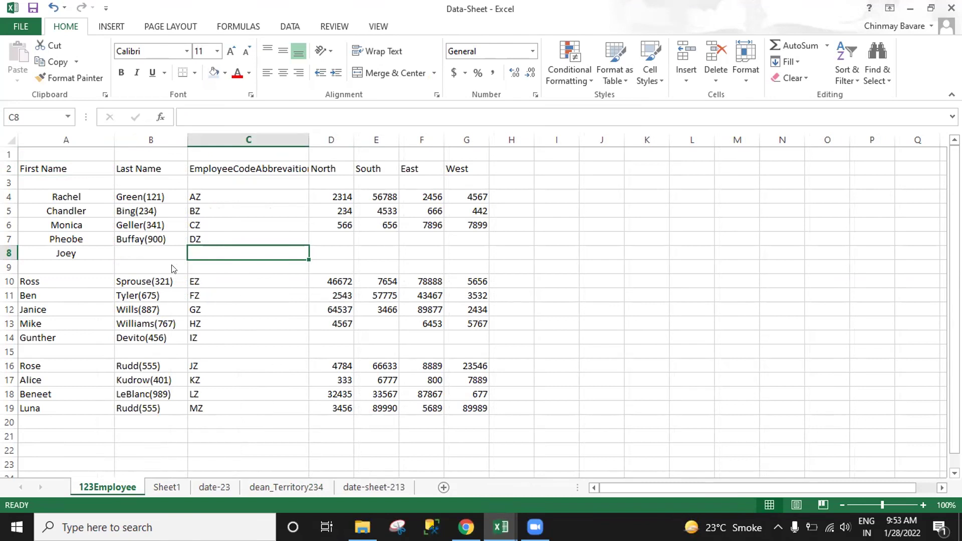
left_click(214, 487)
left_click(160, 487)
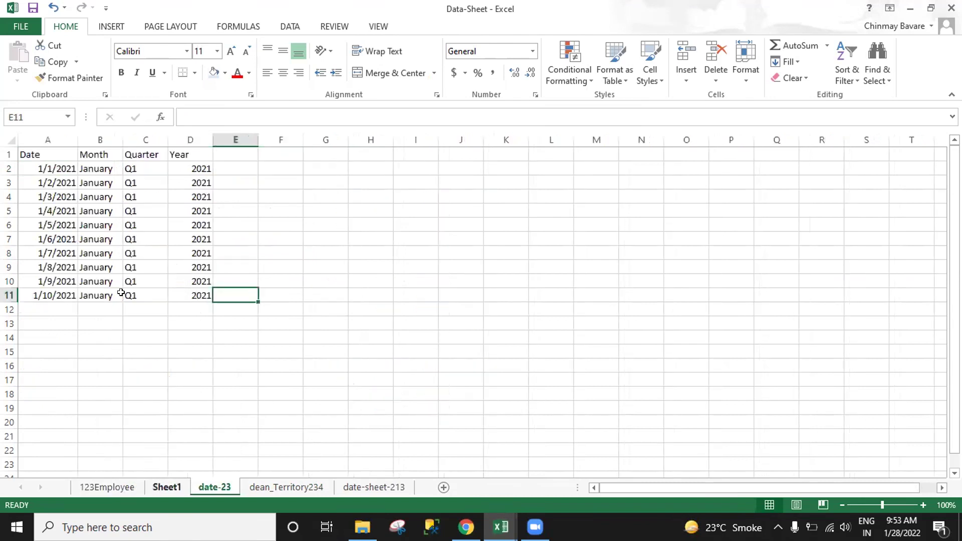
left_click(119, 489)
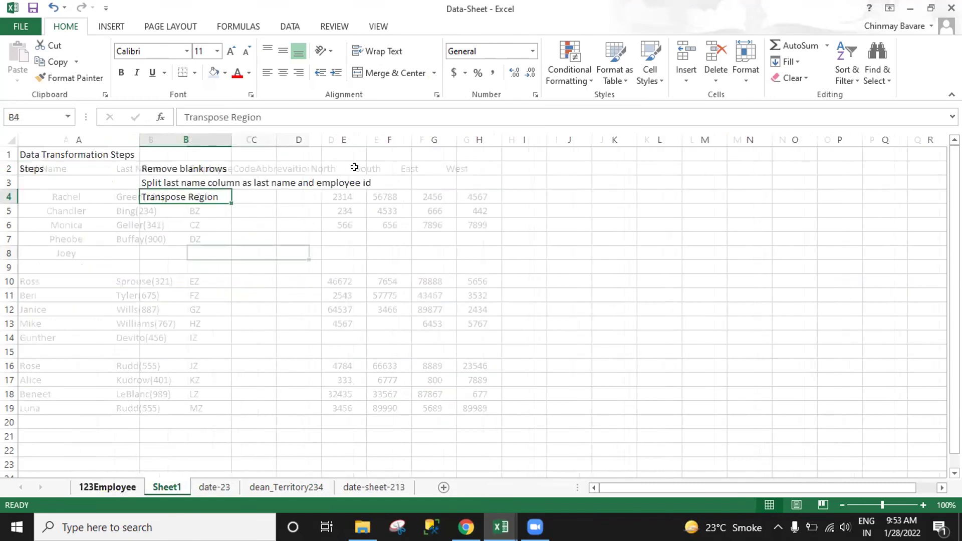
Reword the entry in cell B4 of Sheet1 to Replace Region (North, South...) with Territory ID.
left_click(163, 488)
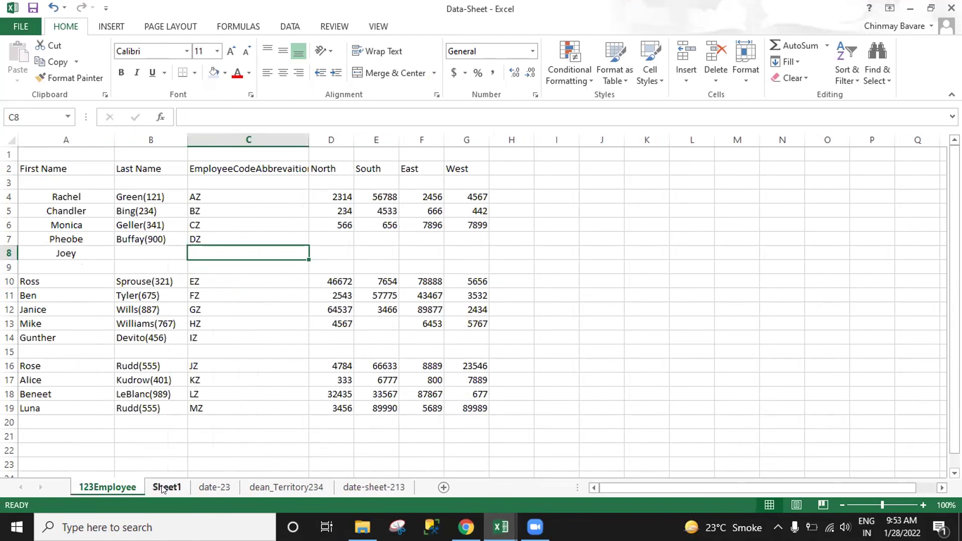
left_click(271, 117)
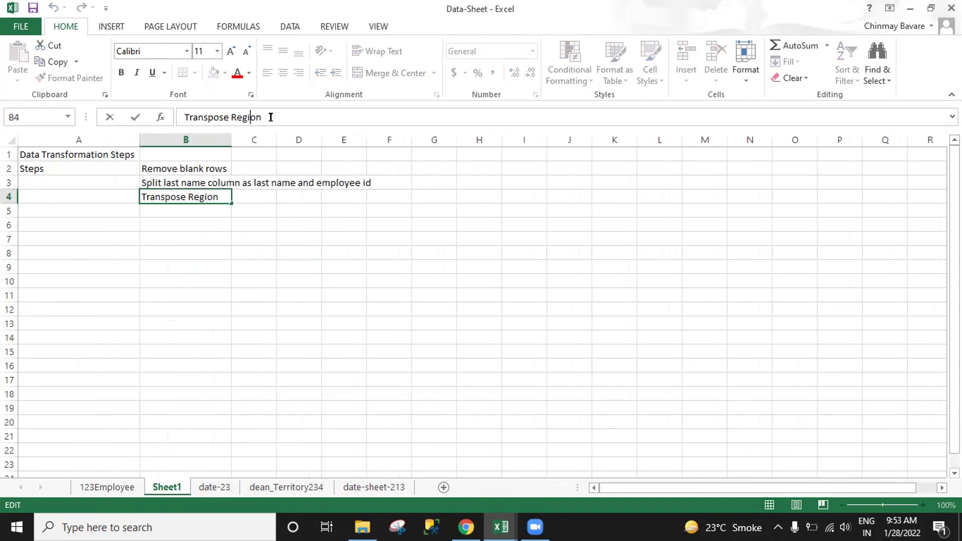
key("ctrl+shift+Left")
type("Re")
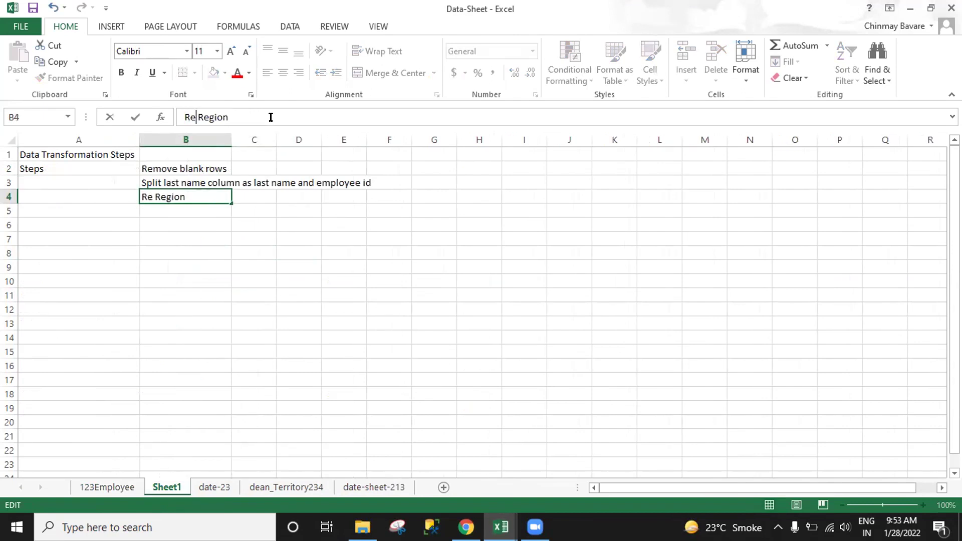
type("place")
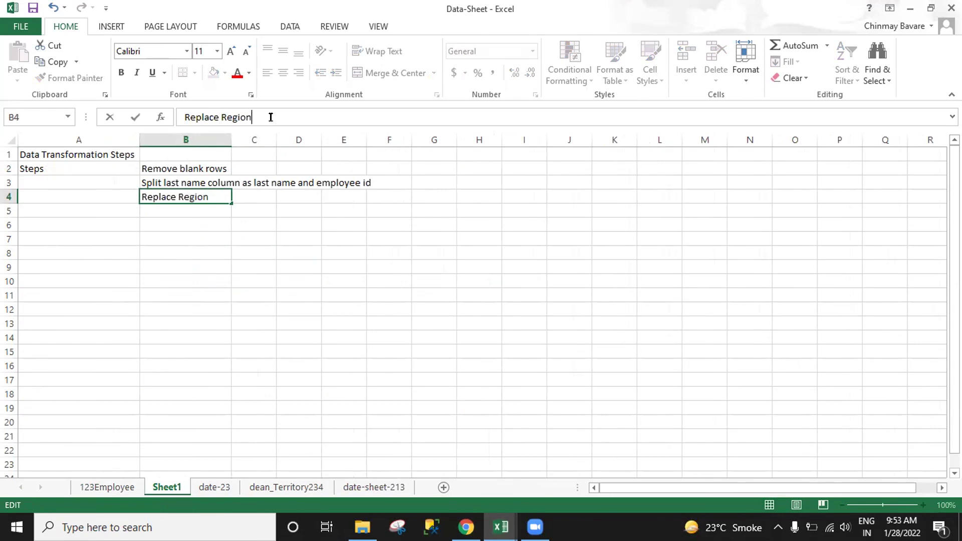
type("(North, South...")
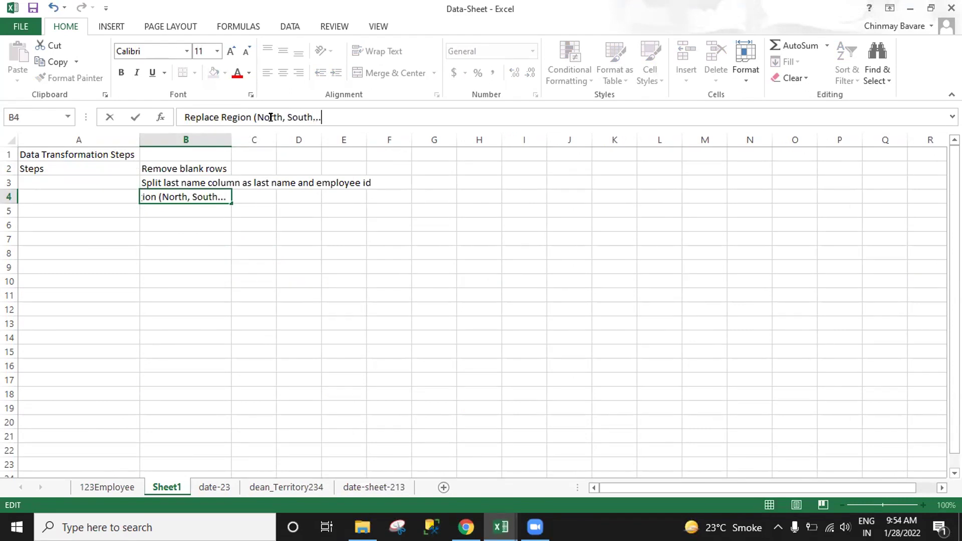
type(") with Te")
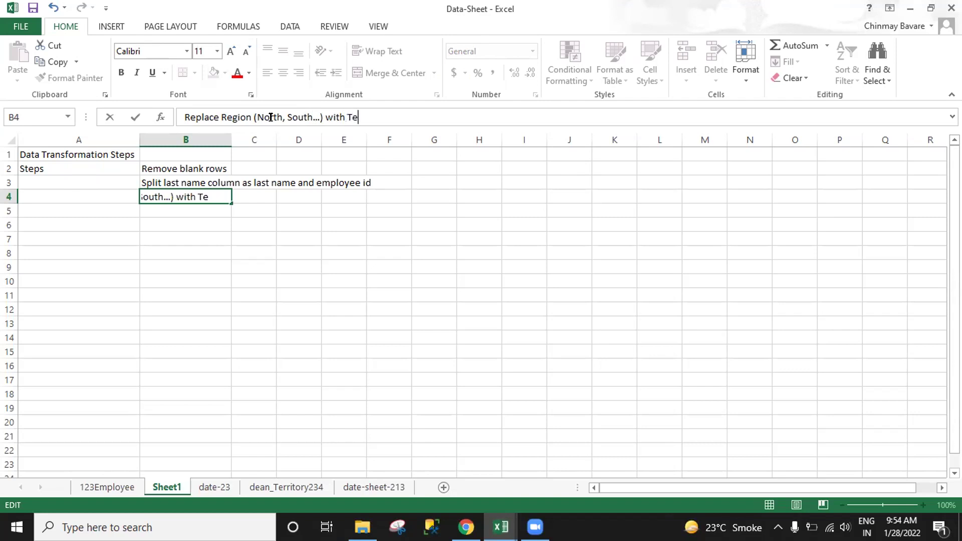
type("rritory ID")
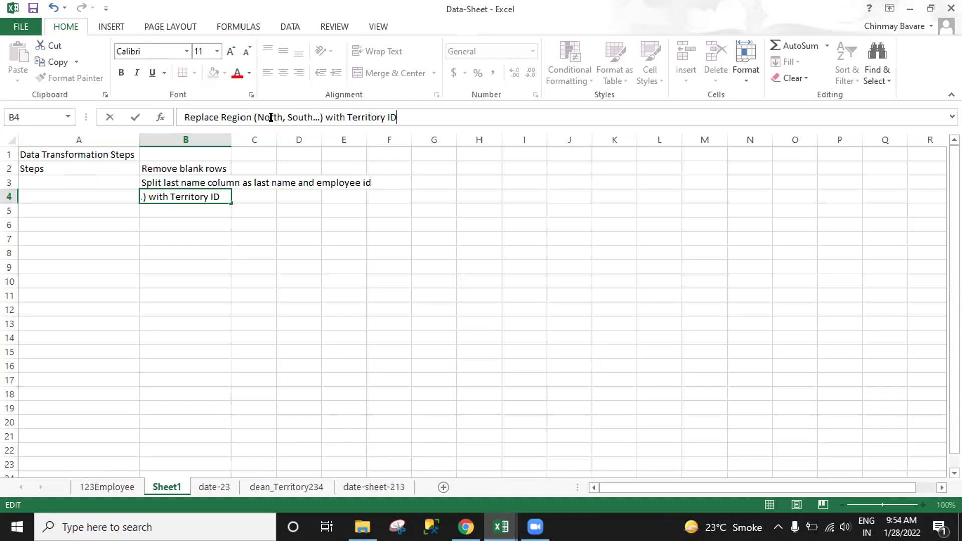
Extend the Territory ID entry in B4 with "and then transpose these columns to rows" and commit it.
type(".")
key("BackSpace")
type("an")
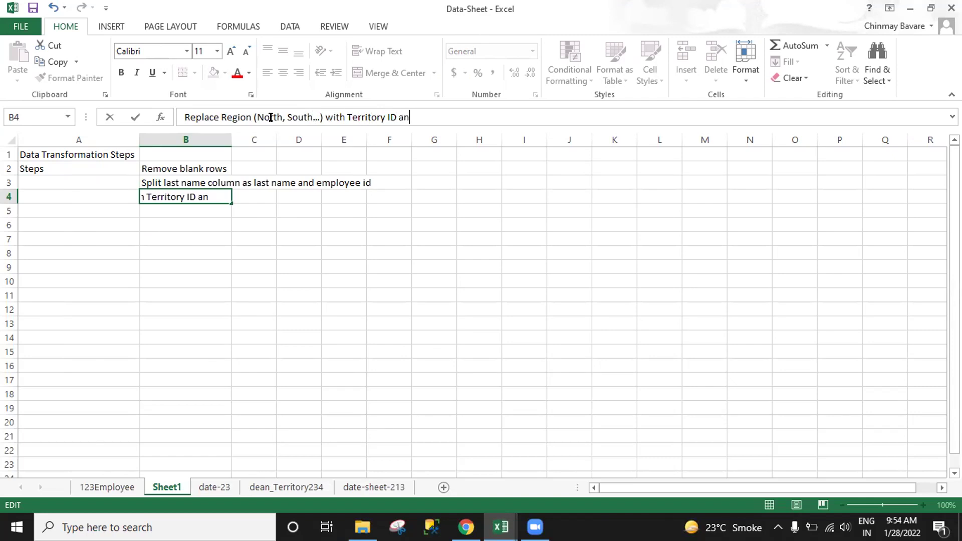
type("d then")
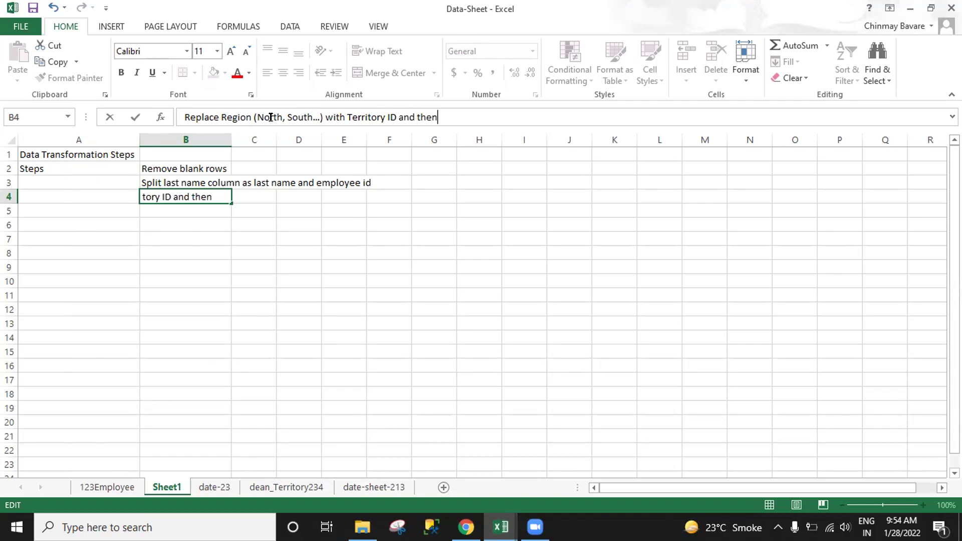
type(" transp")
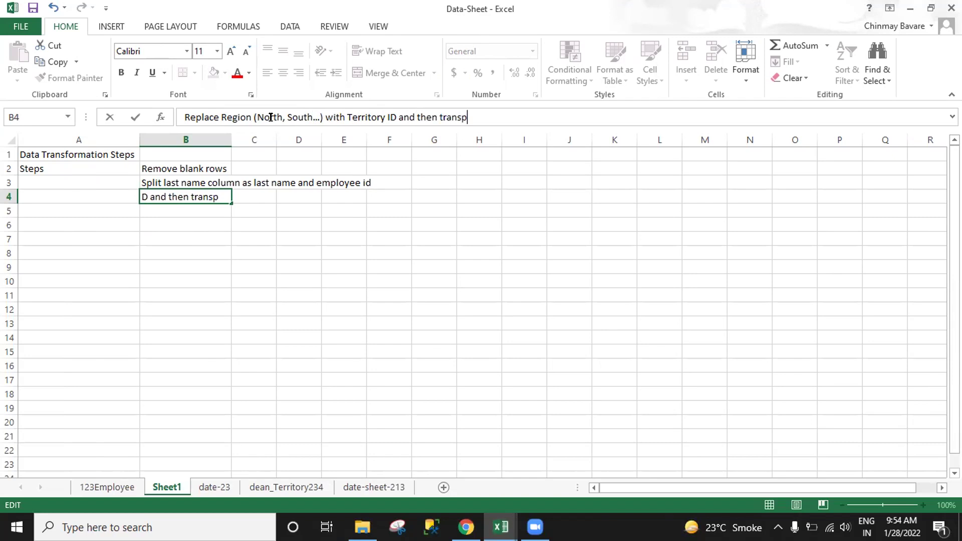
type("ose tspose thse")
key("BackSpace")
key("BackSpace")
type("ese columns w")
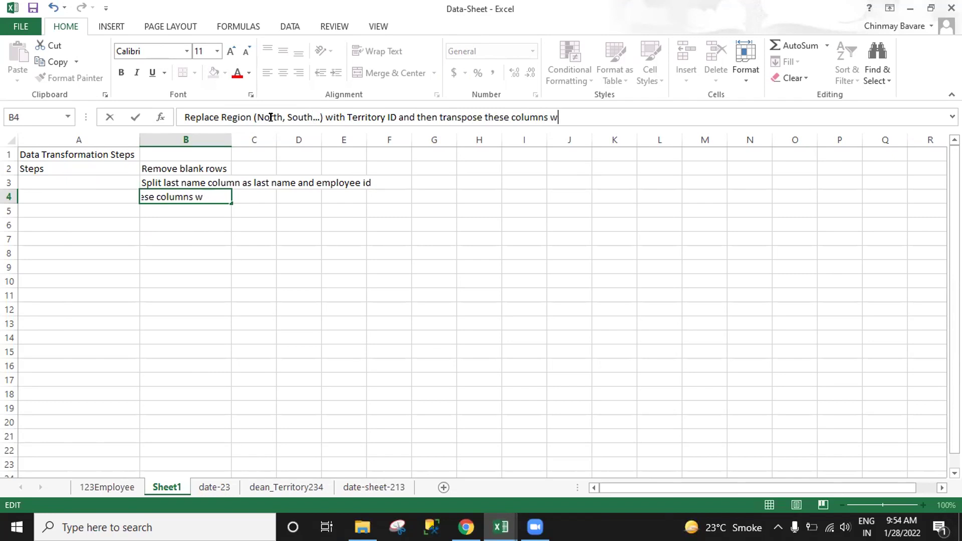
key("BackSpace")
type("to rows")
key("Return")
key("Return")
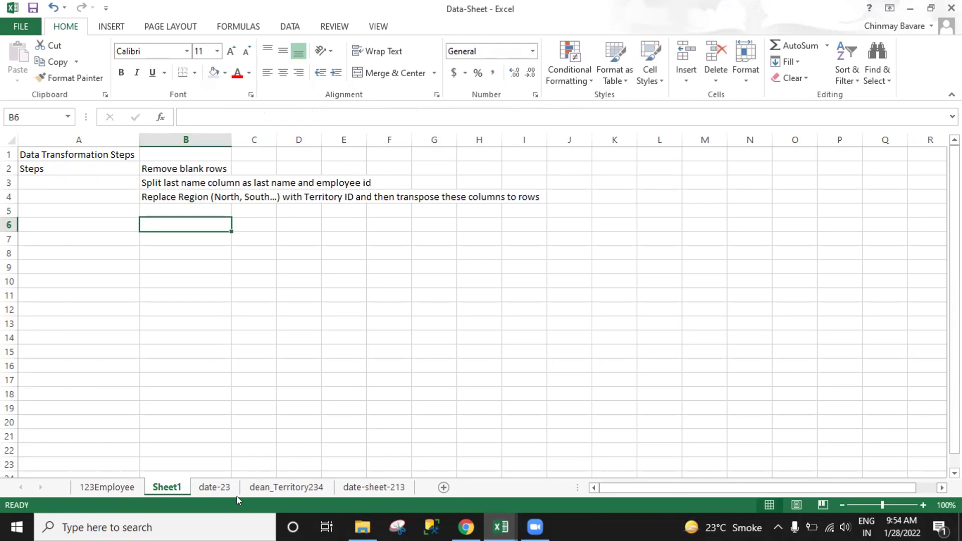
Compare the date columns of date-sheet-213 and date-23 with the columns of the 123Employee sheet.
left_click(366, 484)
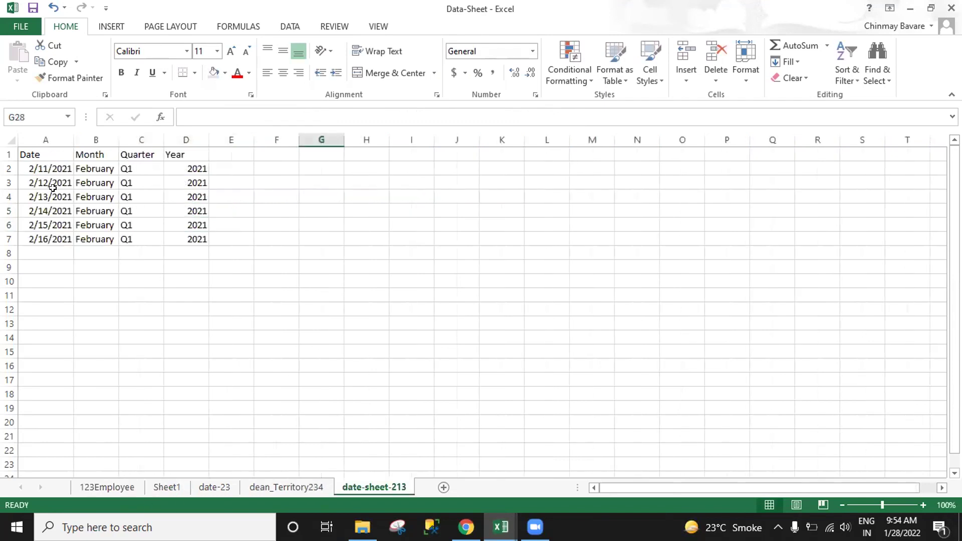
left_click(130, 491)
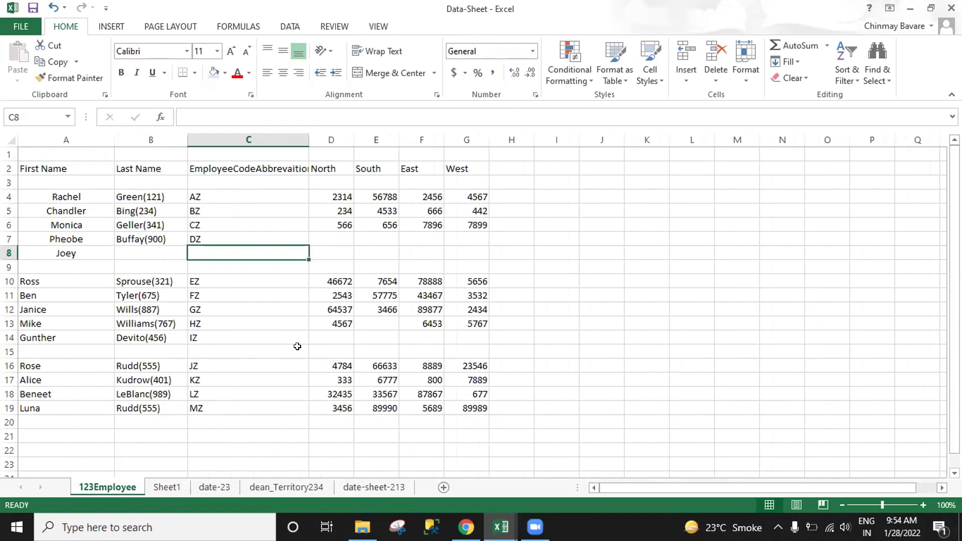
left_click(378, 487)
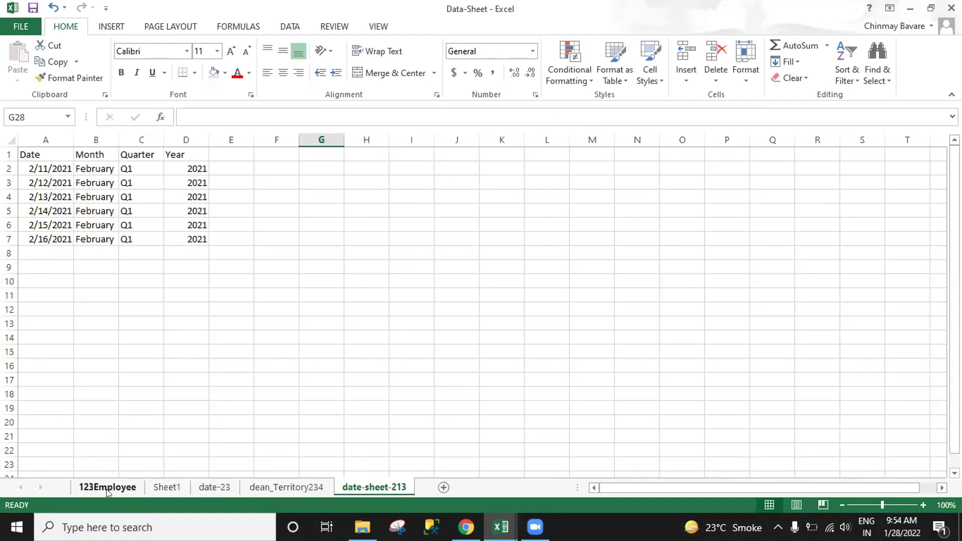
left_click(107, 487)
left_click(372, 489)
left_click(117, 489)
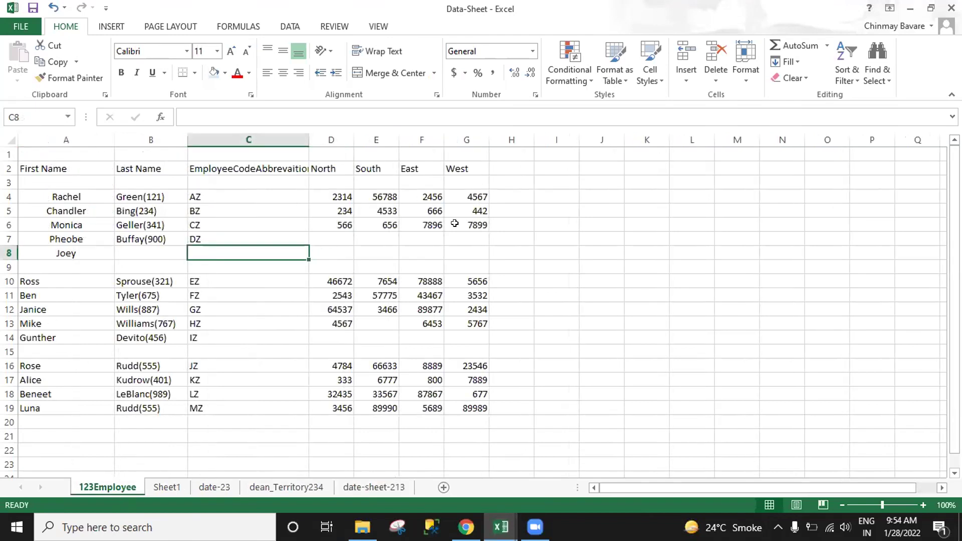
left_click(216, 488)
Rename Sheet1 as Steps and move it ahead of the 123Employee sheet.
left_click(167, 487)
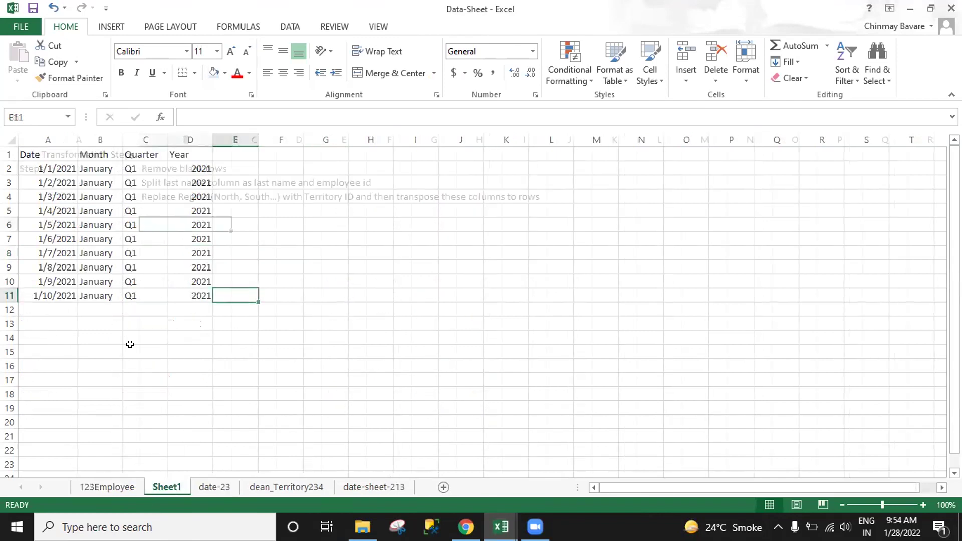
right_click(160, 488)
left_click(201, 355)
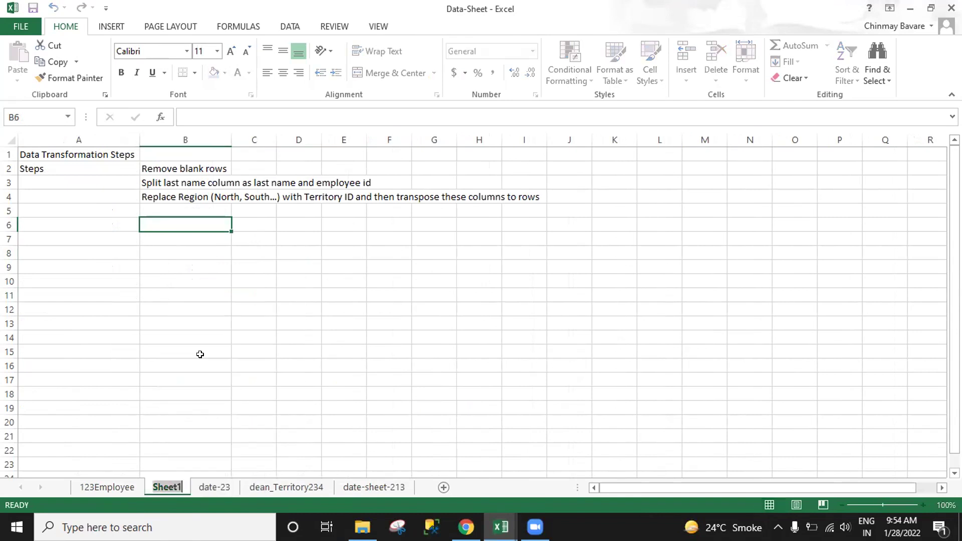
type("Add")
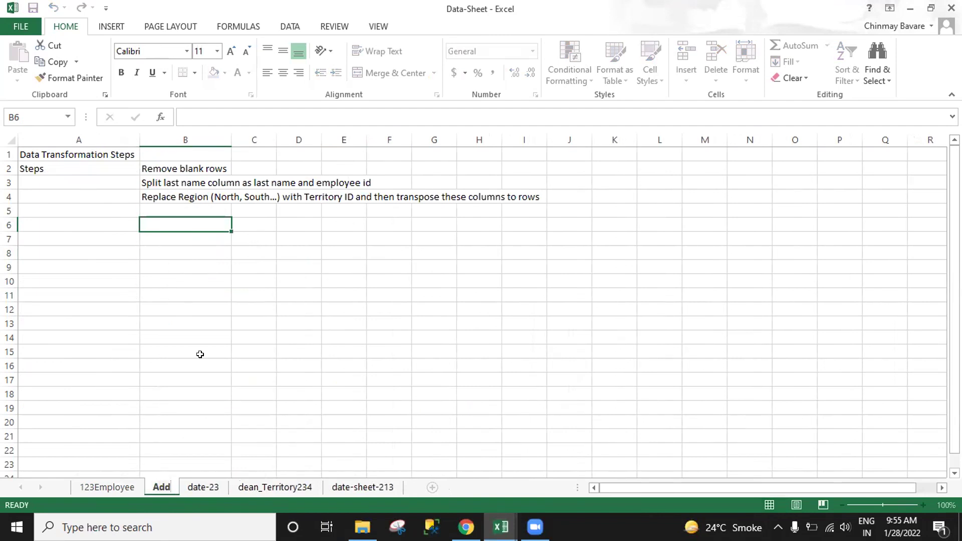
key("BackSpace")
key("BackSpace")
key("BackSpace")
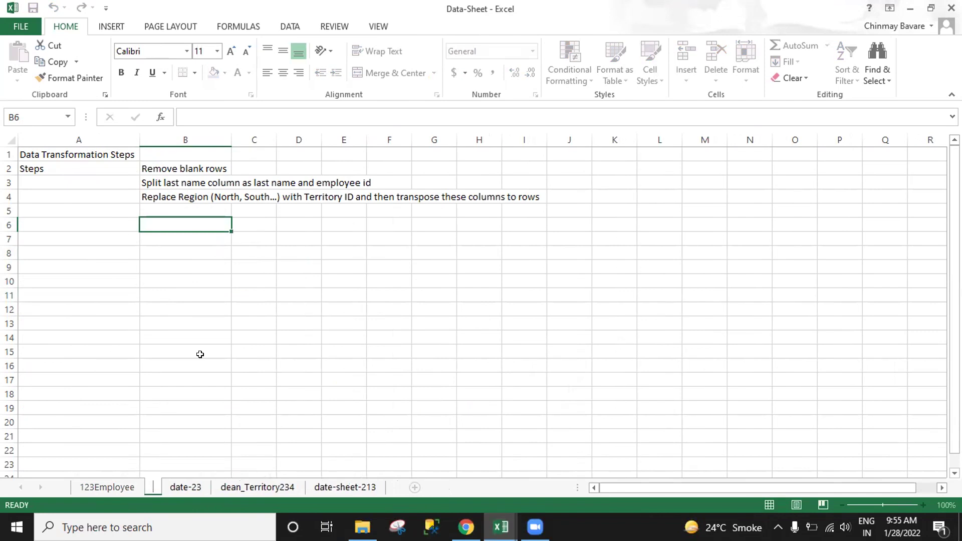
type("Steps")
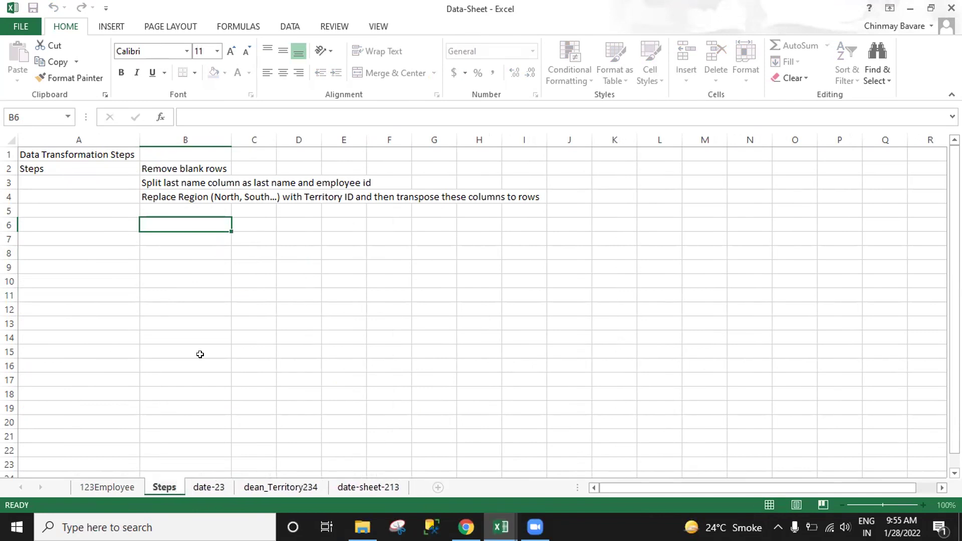
key("Return")
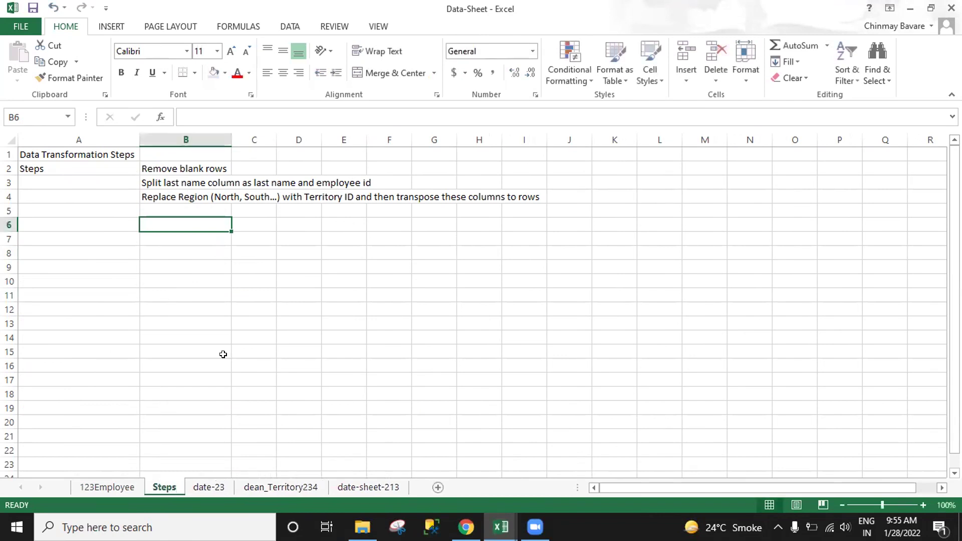
left_click_drag(96, 488, 75, 483)
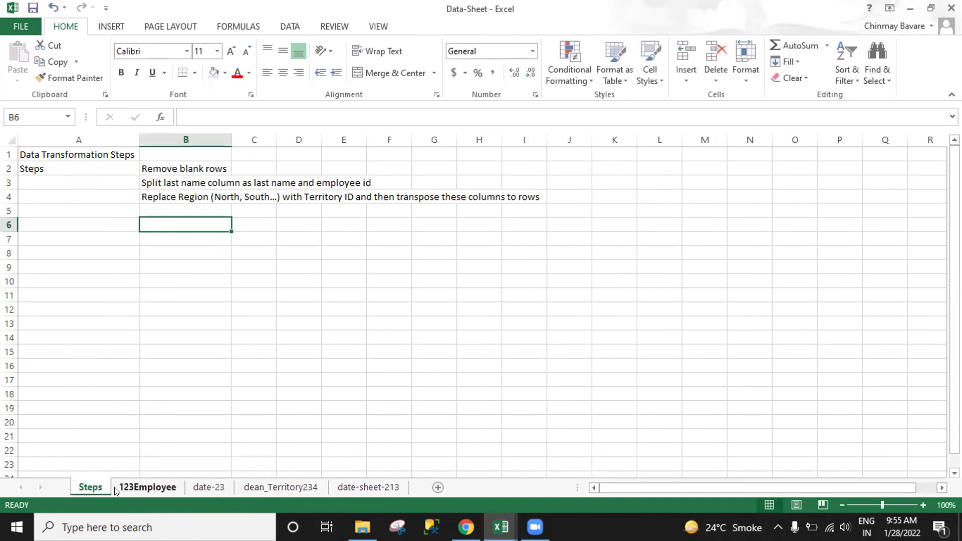
Check the date, month, quarter and year columns of date-23 against the 123Employee data.
left_click(208, 487)
left_click(147, 486)
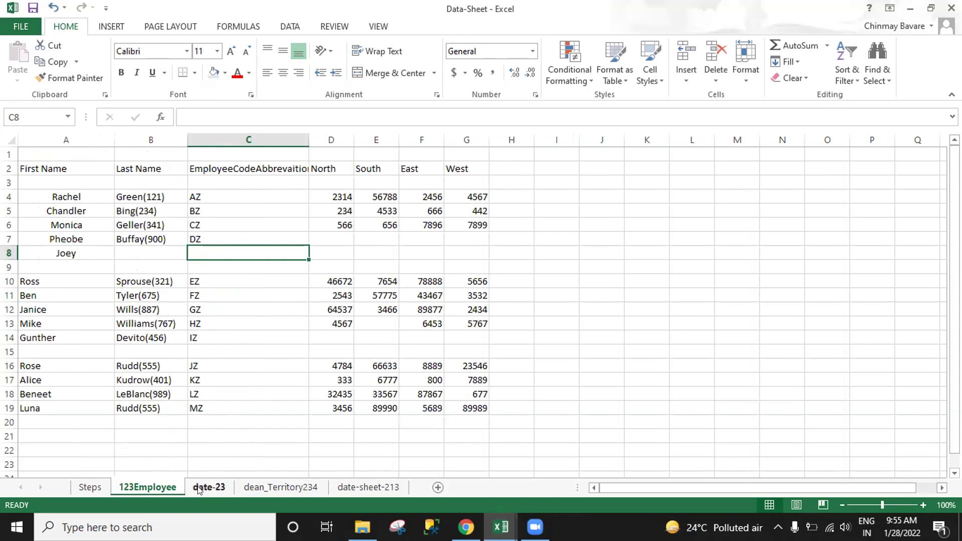
left_click(84, 489)
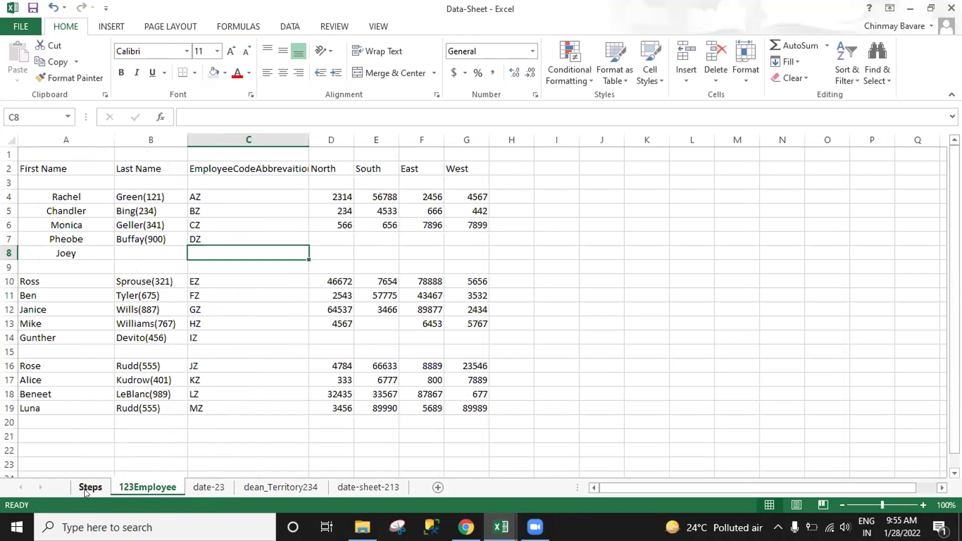
left_click(214, 488)
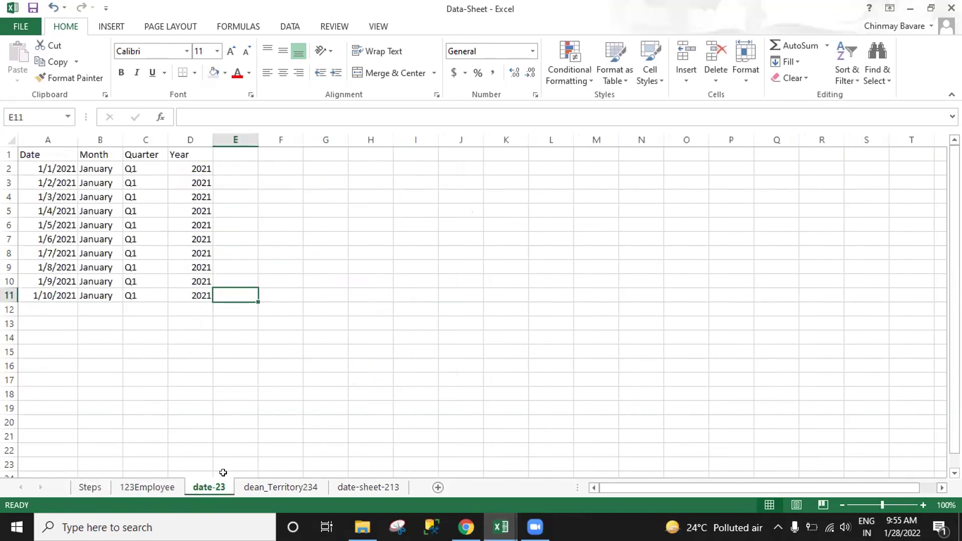
left_click(161, 489)
Begin the next transformation step in cell B5 of the Steps sheet with the word Add.
left_click(92, 487)
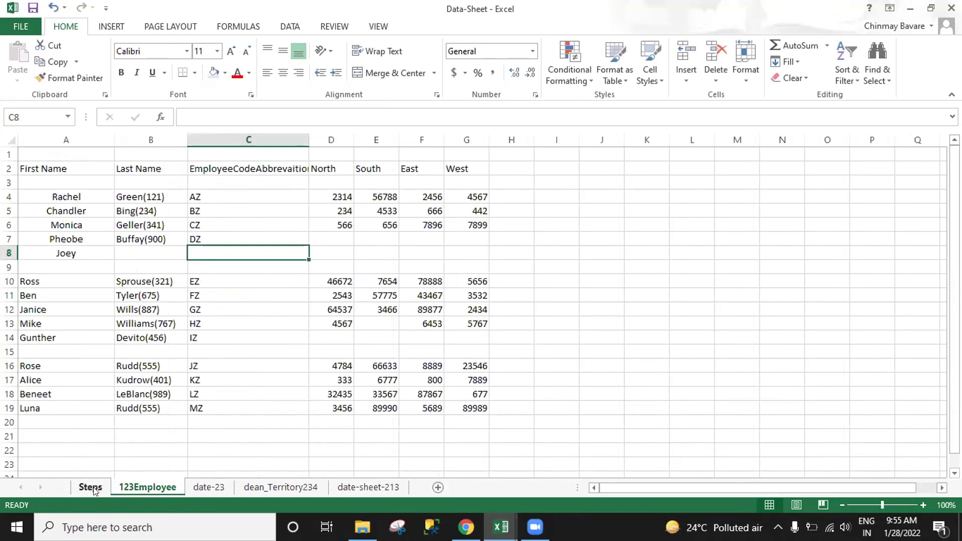
left_click(156, 207)
type("Add")
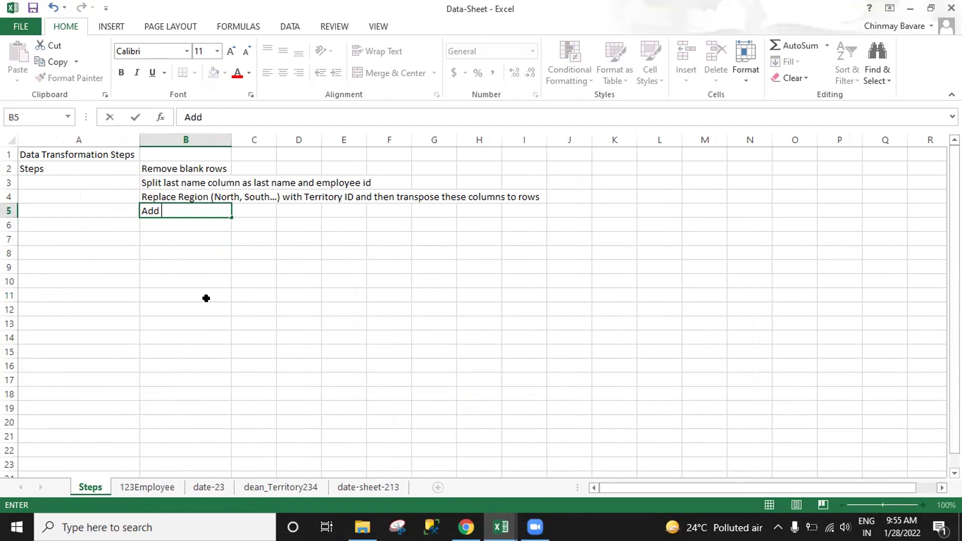
Append "in Facts 123 Employee" to the region replacement entry in cell B4.
left_click(603, 112)
type("in Facts")
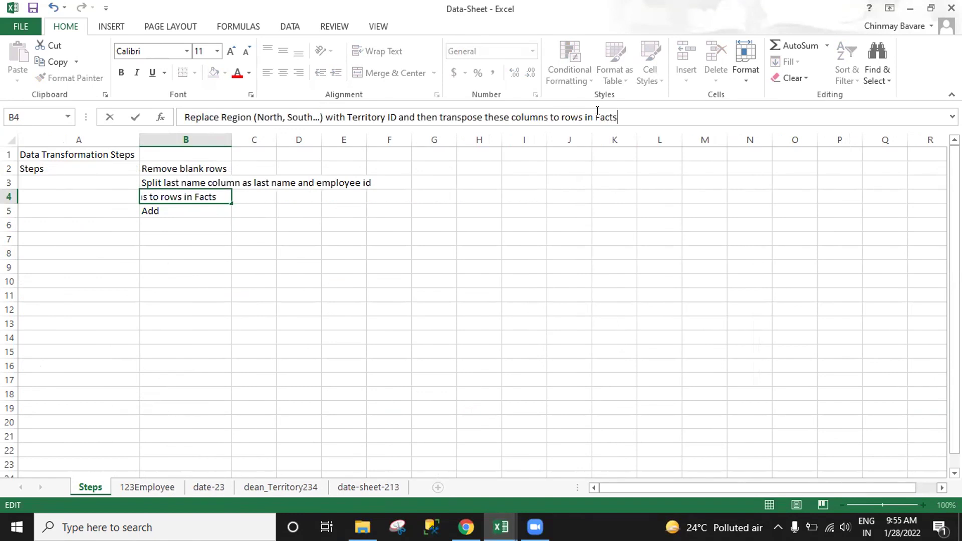
type(" 123")
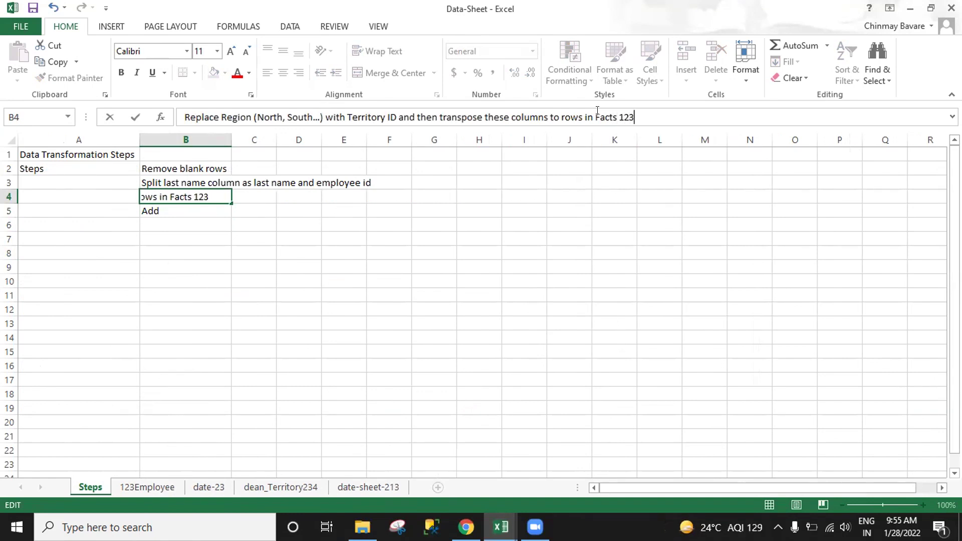
type(" Employee")
key("Return")
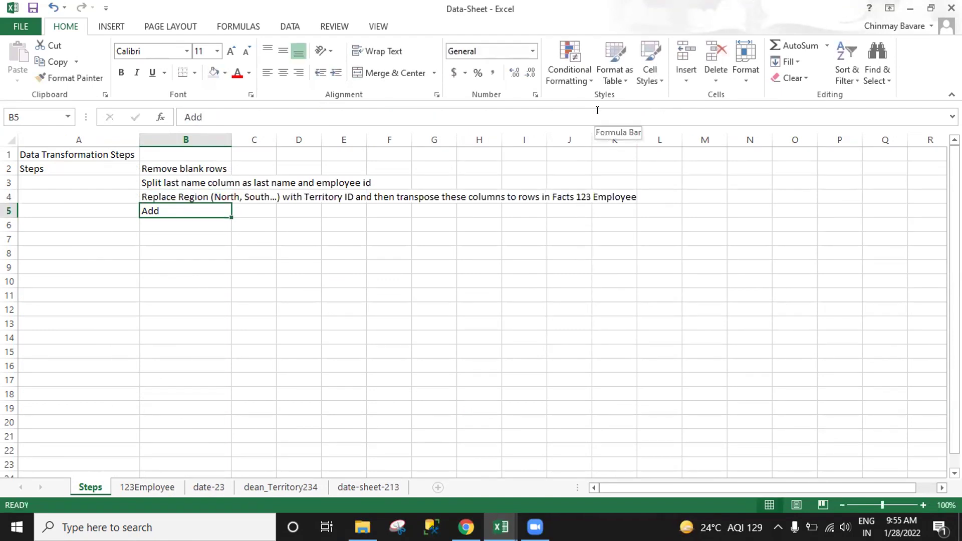
Reopen the entry in cell B5 and check the Steps list against the 123Employee sheet.
left_click(221, 117)
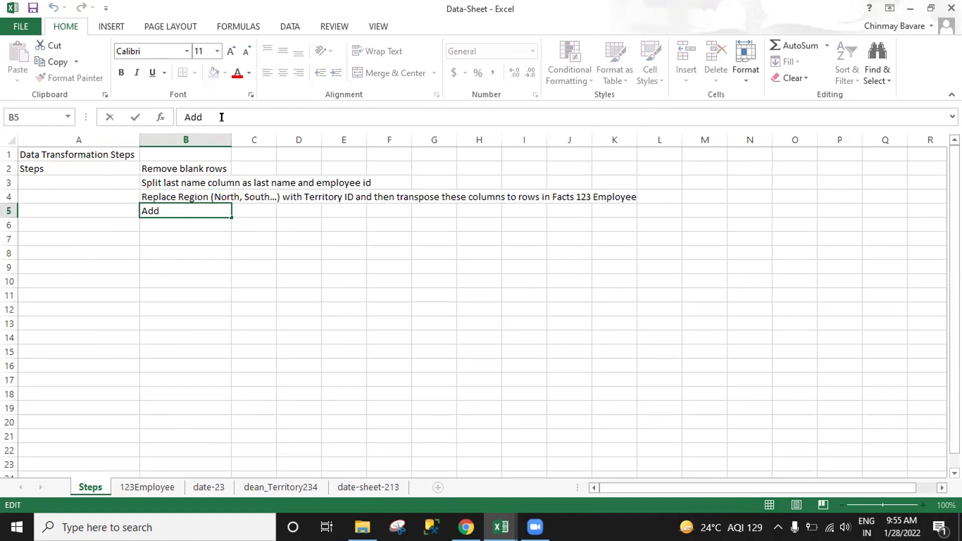
left_click(153, 488)
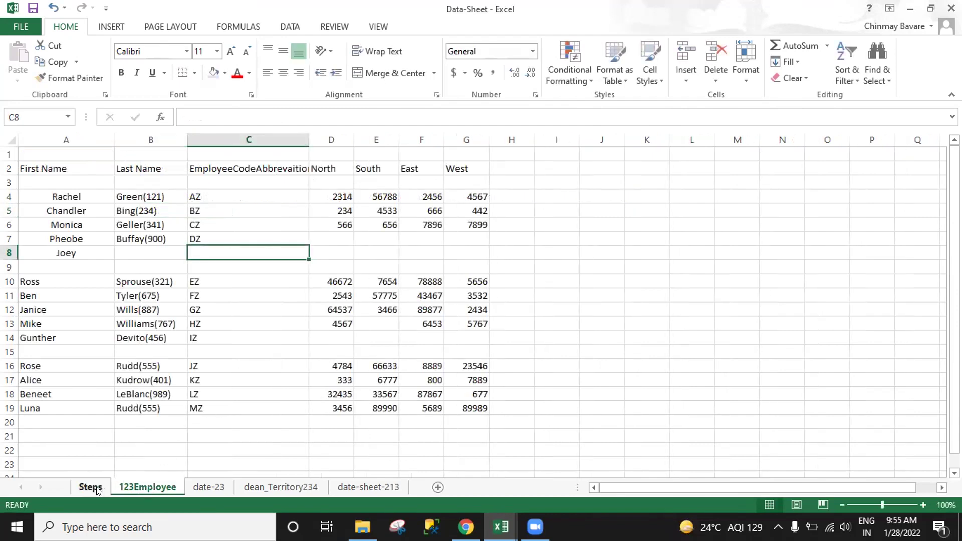
left_click(90, 488)
left_click(145, 488)
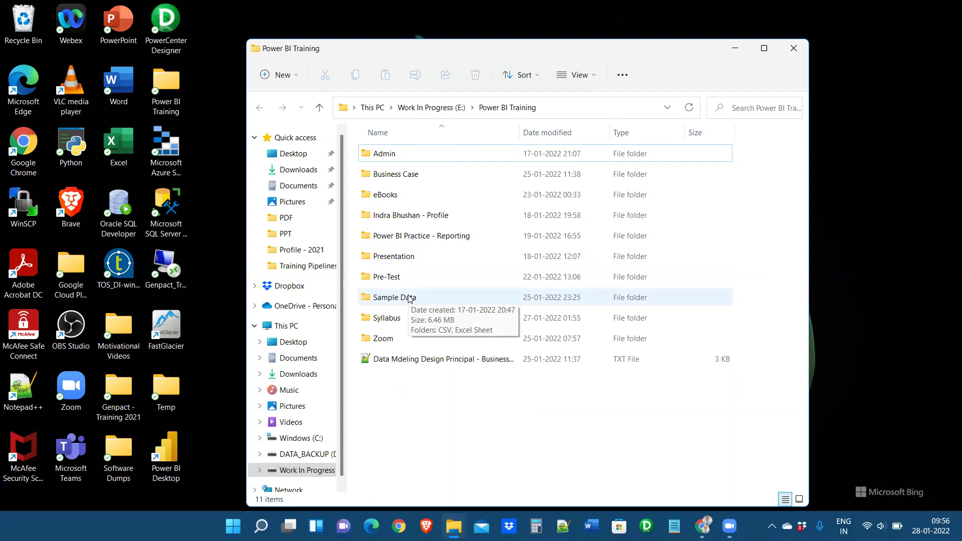
Switch to File Explorer and open the Presentation folder inside Power BI Training.
left_click(403, 254)
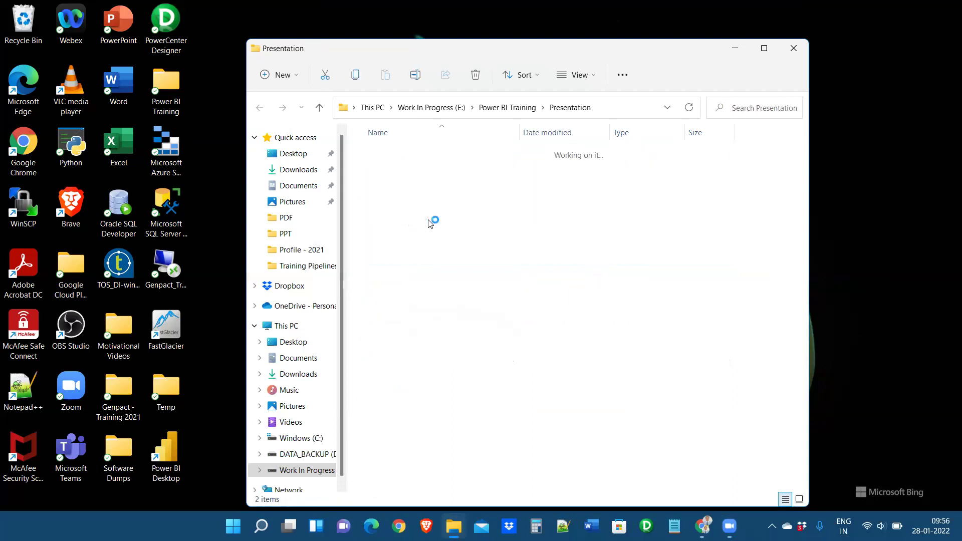
Open the Module 2 - Power BI Data Modeling presentation from the PPT subfolder of 02 - Power BI.
double_click(415, 175)
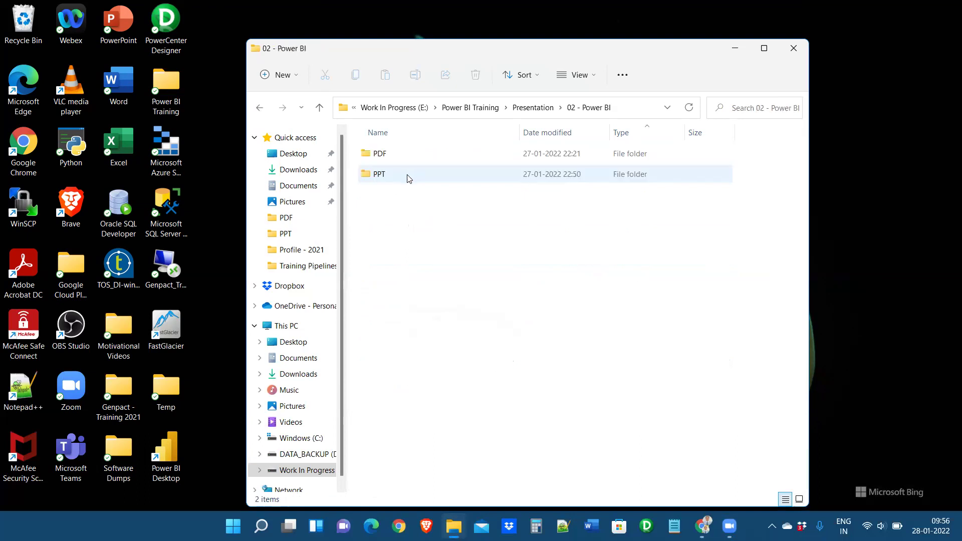
double_click(382, 175)
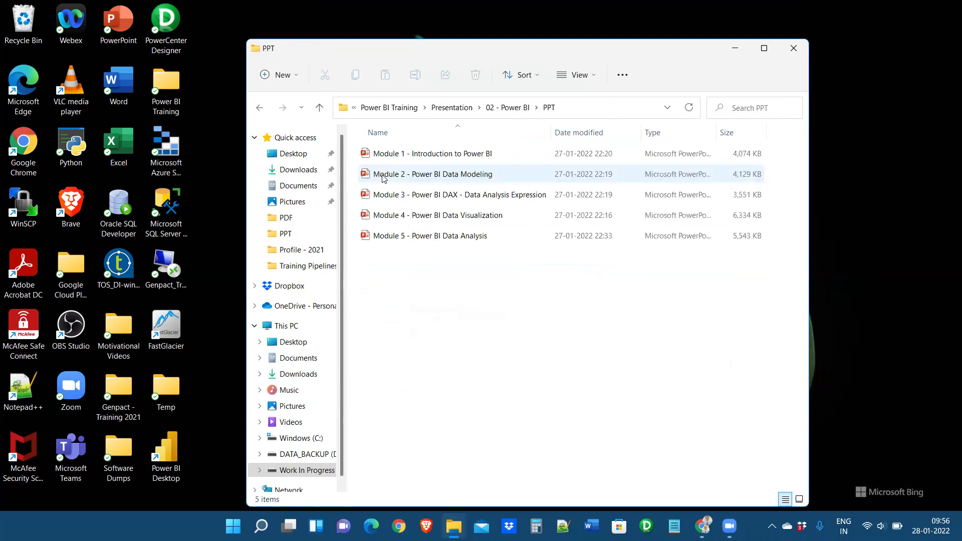
left_click(467, 176)
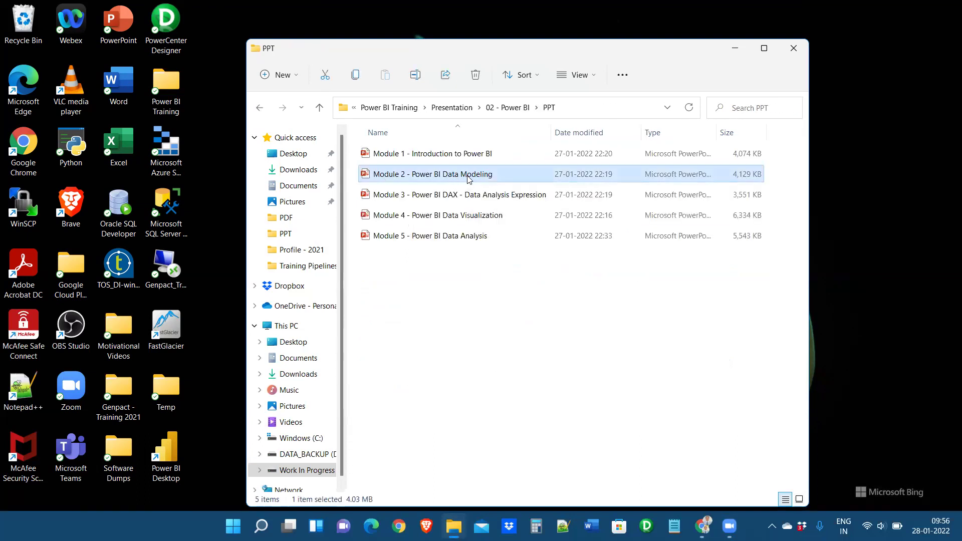
double_click(462, 176)
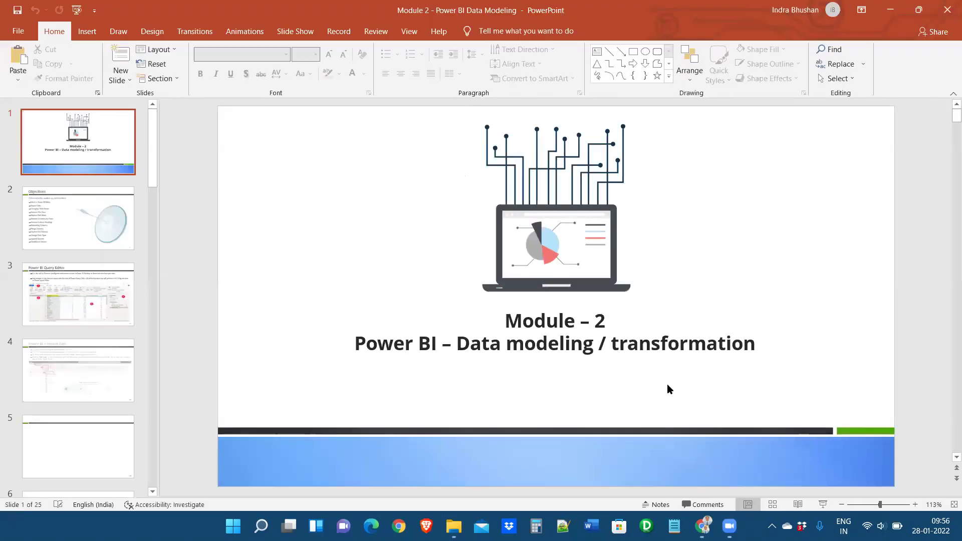
Review the Module 2 slides from Objectives to the closing slide, then close the presentation and dismiss the folder window.
scroll(666, 384, "down", 1)
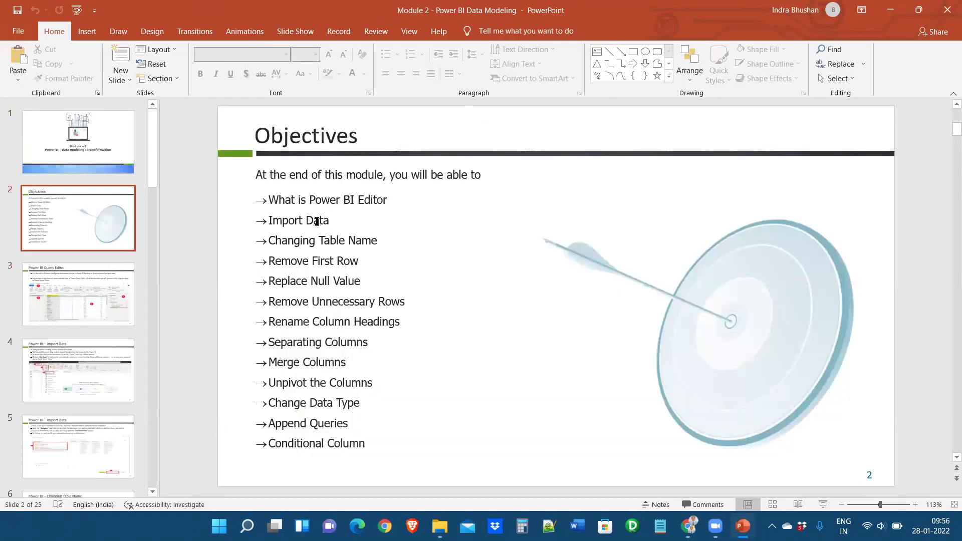
left_click(330, 242)
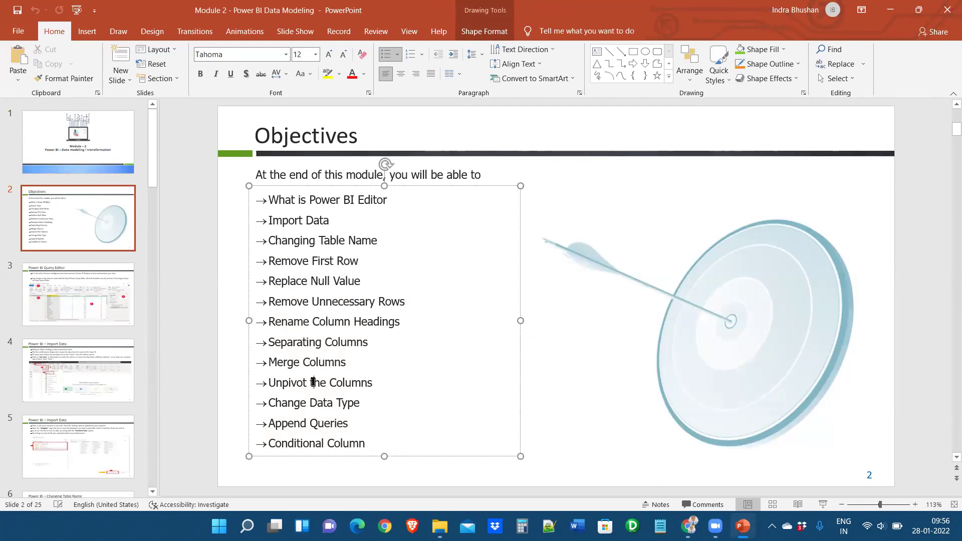
left_click(328, 406)
left_click(195, 258)
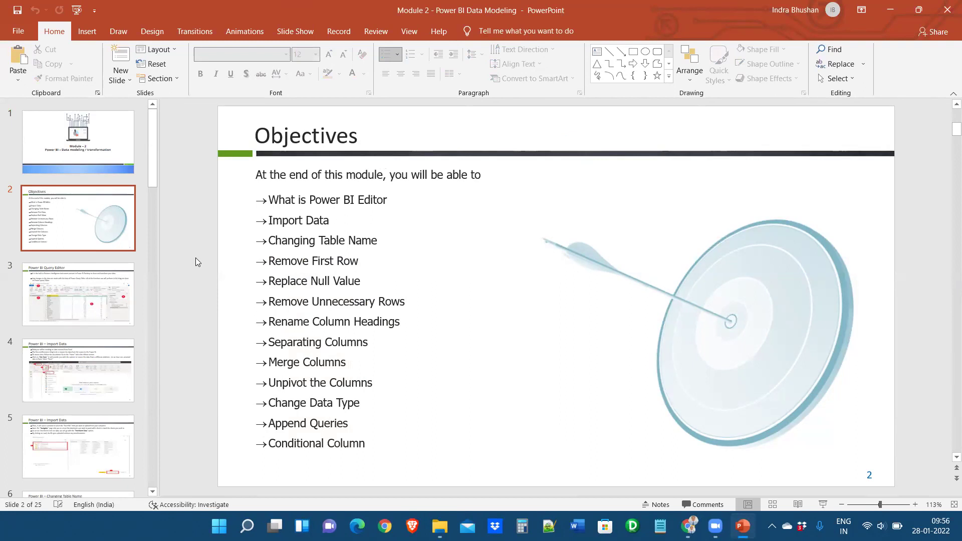
scroll(195, 258, "down", 1)
scroll(195, 258, "up", 1)
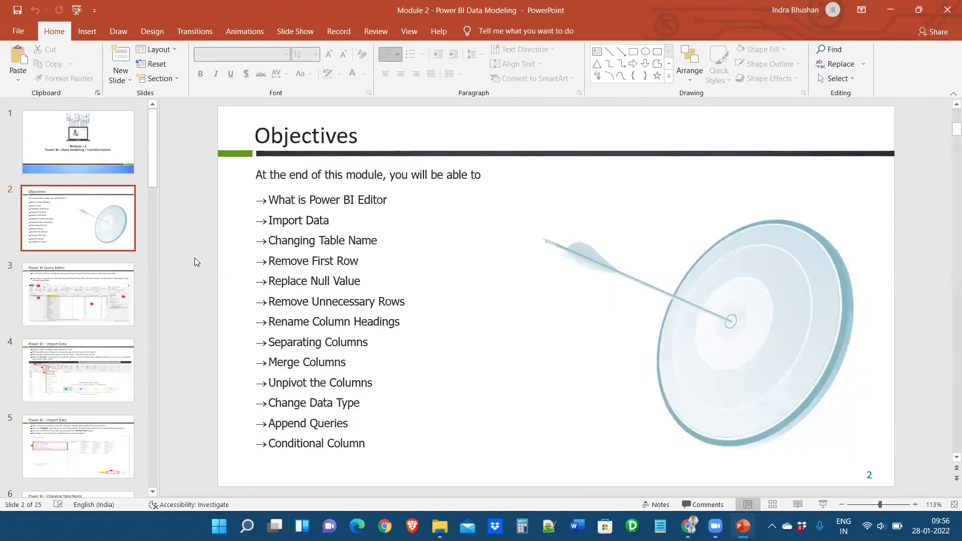
scroll(194, 261, "down", 1)
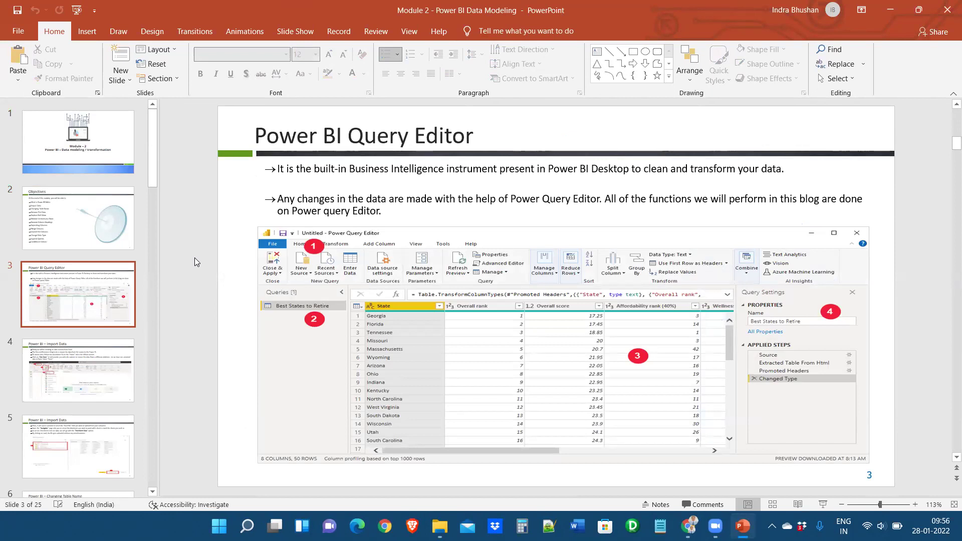
scroll(195, 258, "down", 2)
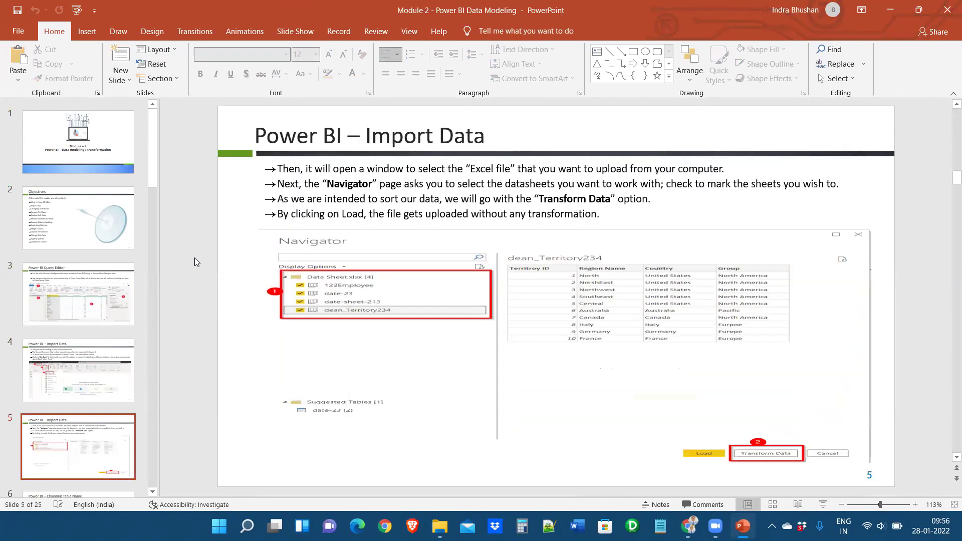
scroll(195, 258, "down", 3)
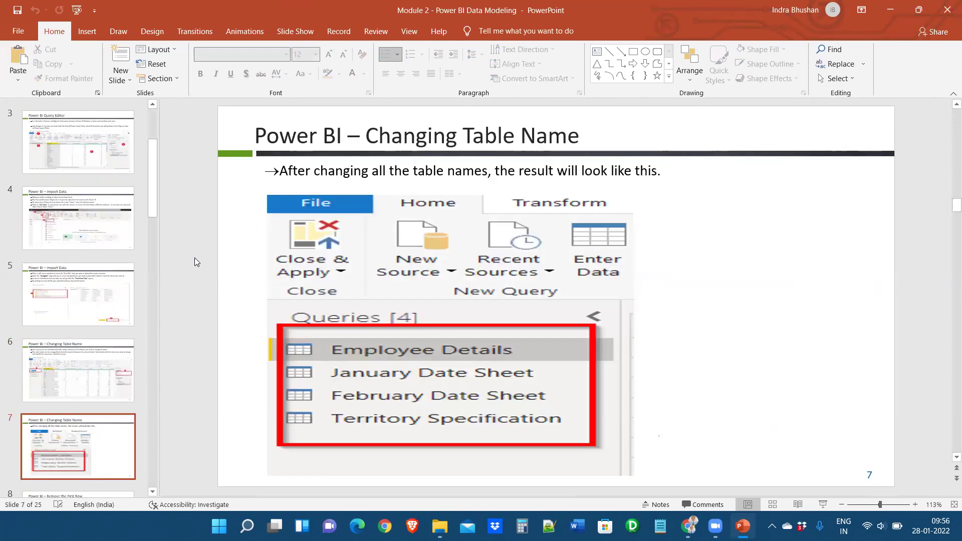
scroll(194, 262, "down", 5)
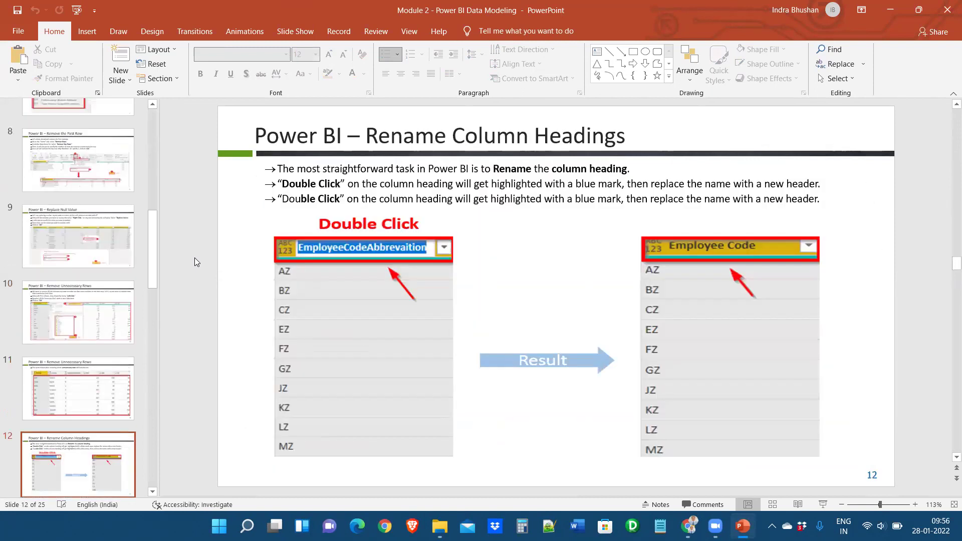
scroll(194, 257, "down", 5)
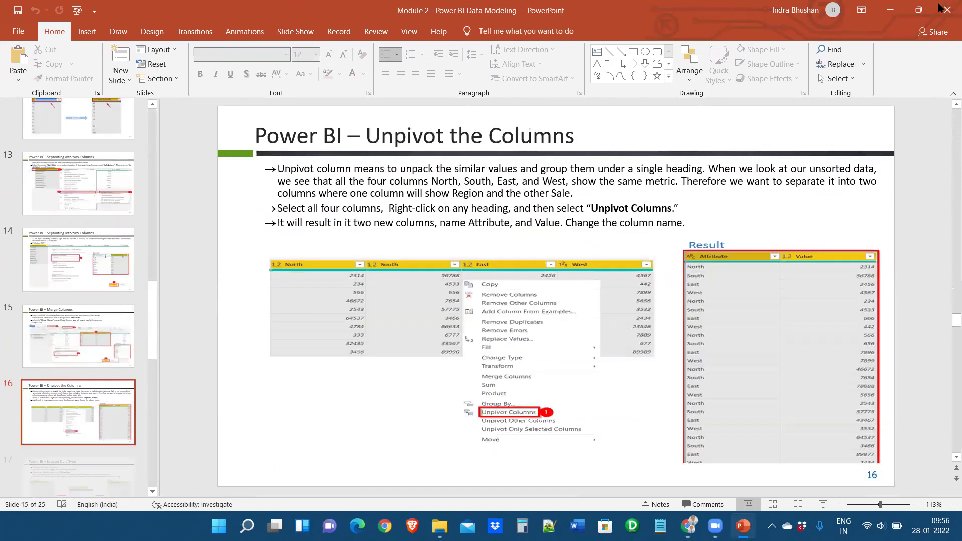
scroll(521, 307, "down", 7)
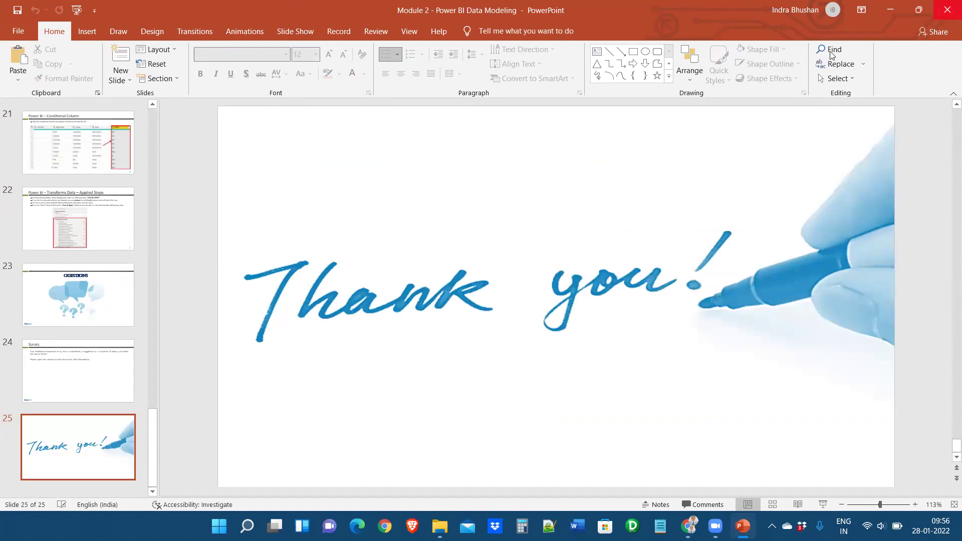
key("super+Down")
key("super+Down")
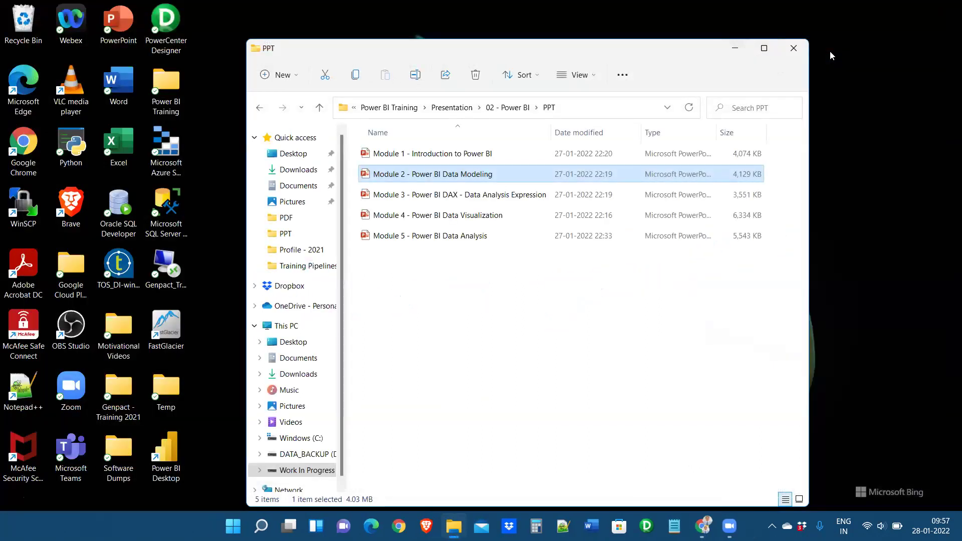
left_click(793, 49)
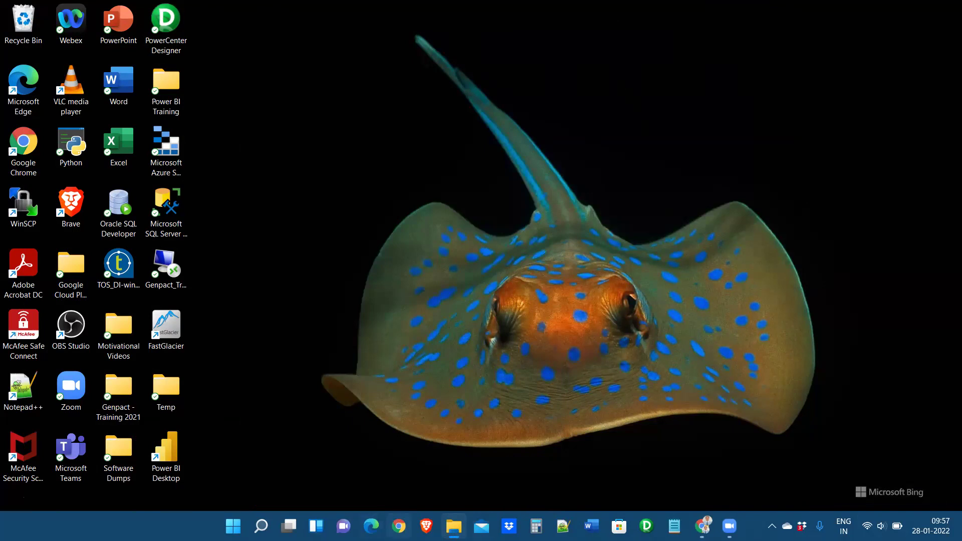
Switch to Google Chrome using the first listed profile and load gmail.com.
left_click(398, 525)
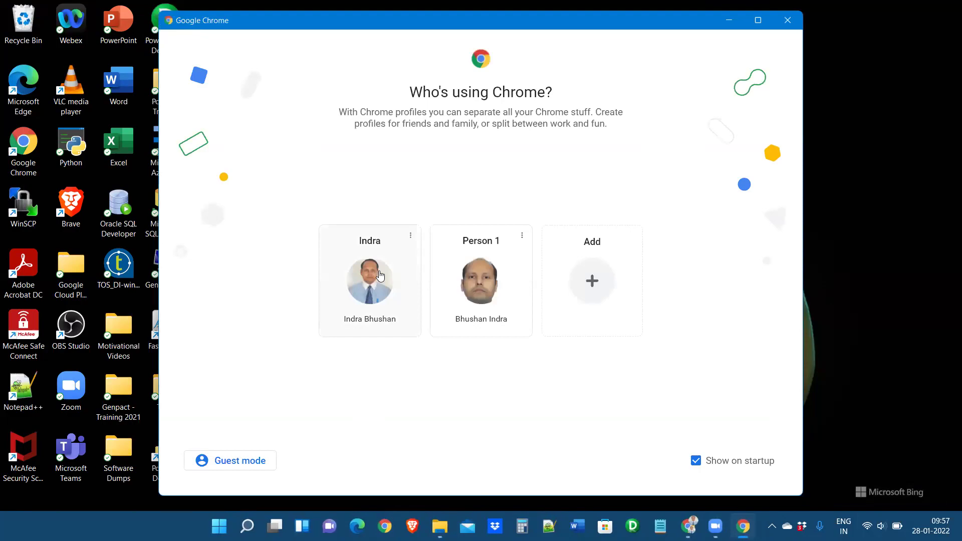
left_click(400, 265)
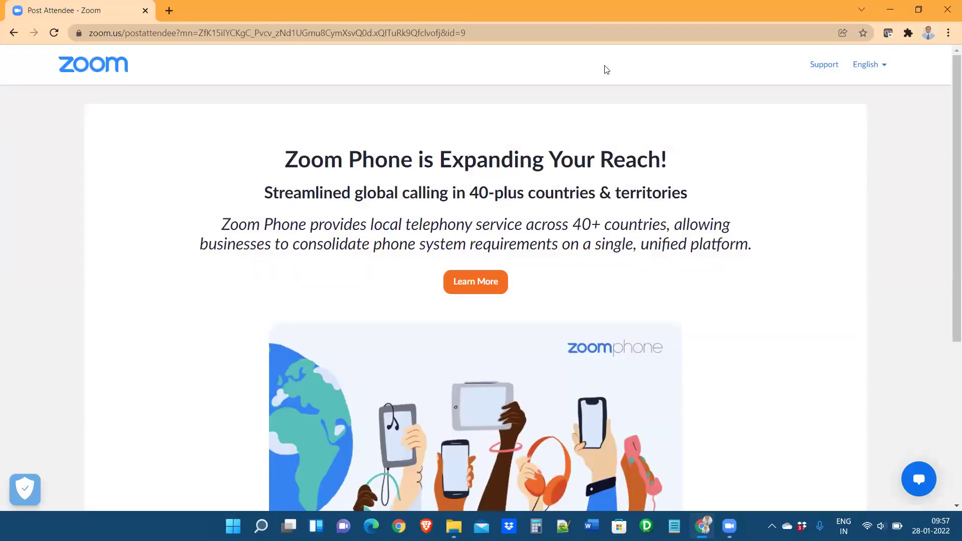
key("ctrl+l")
type("g")
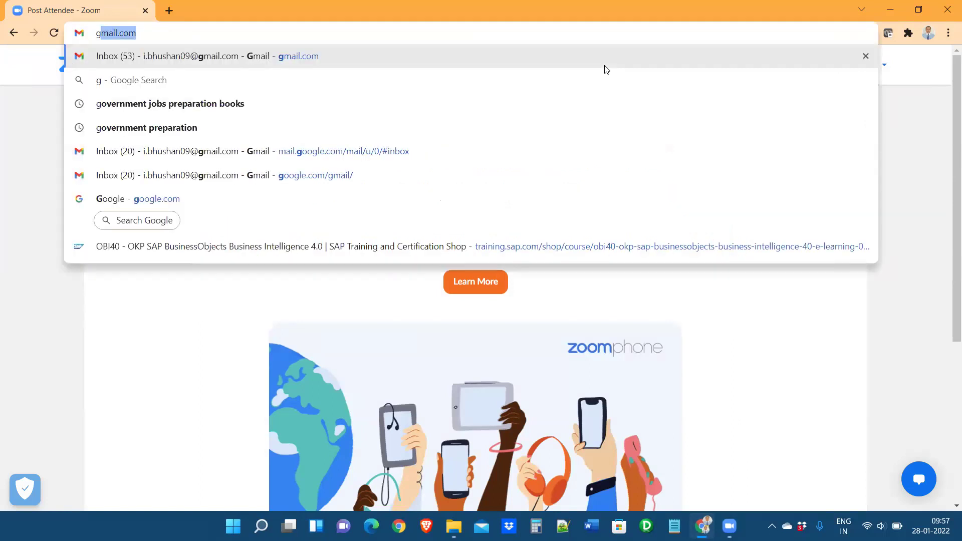
key("Return")
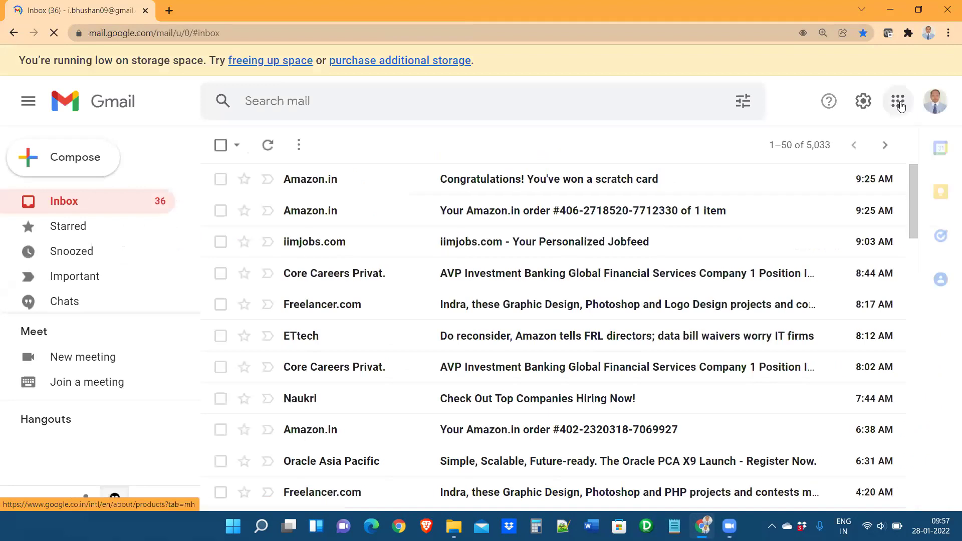
Go from Gmail to Google Drive and display the items shared with this account.
left_click(899, 104)
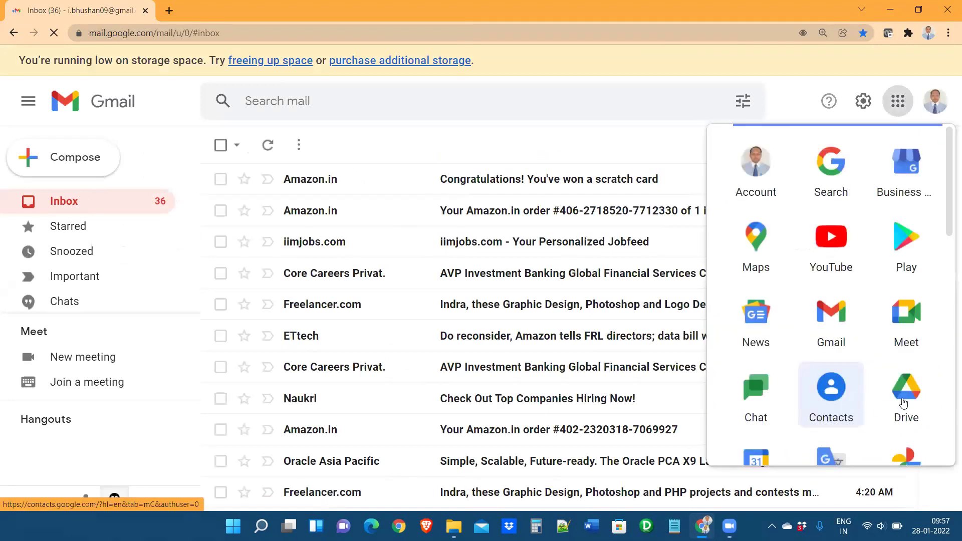
left_click(905, 395)
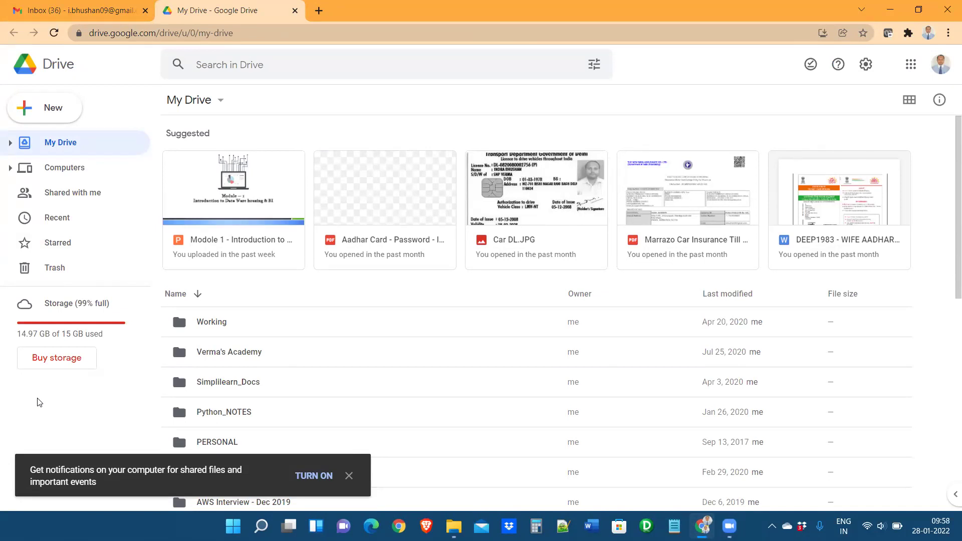
left_click(65, 194)
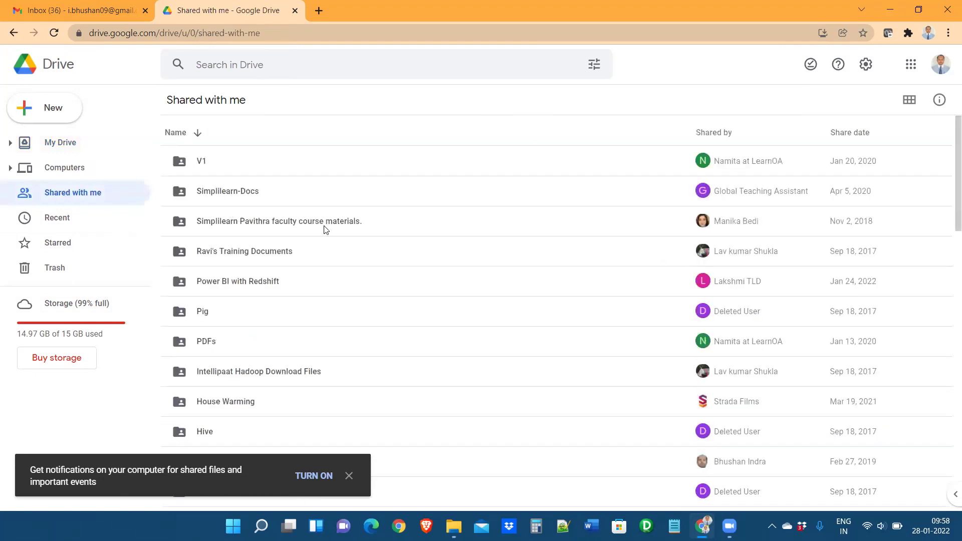
Find and open the Power BI with Redshift folder among the shared items, dismissing the notifications prompt.
scroll(325, 229, "down", 4)
scroll(325, 230, "down", 7)
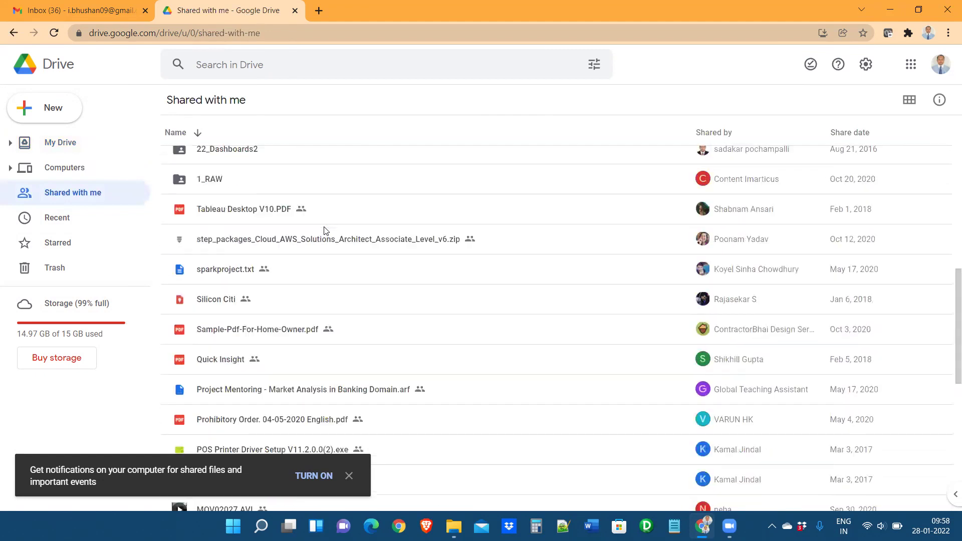
scroll(324, 230, "down", 9)
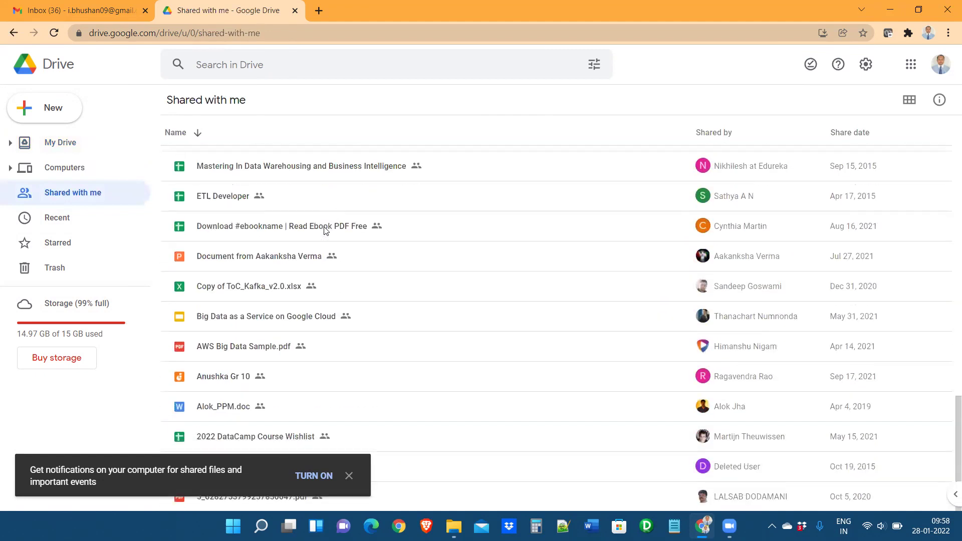
left_click(349, 477)
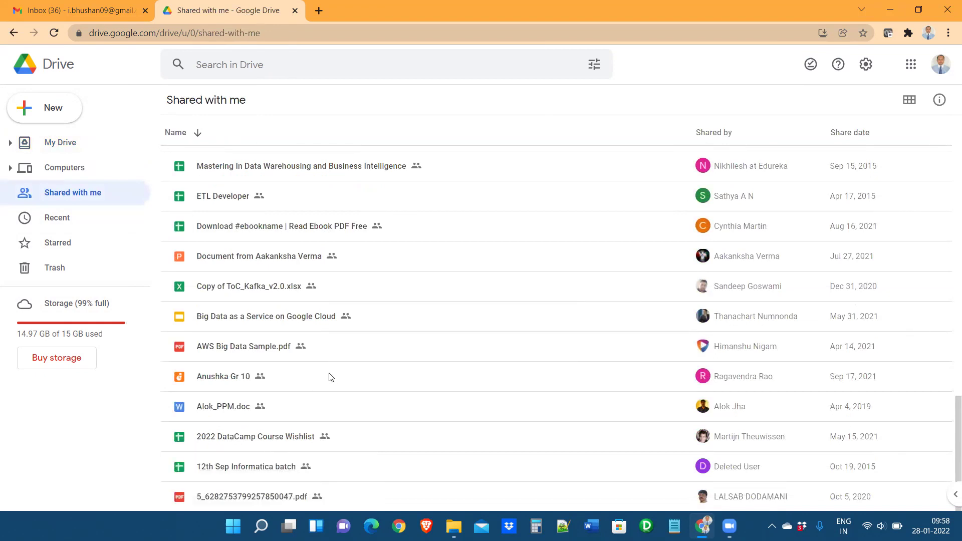
scroll(331, 377, "up", 5)
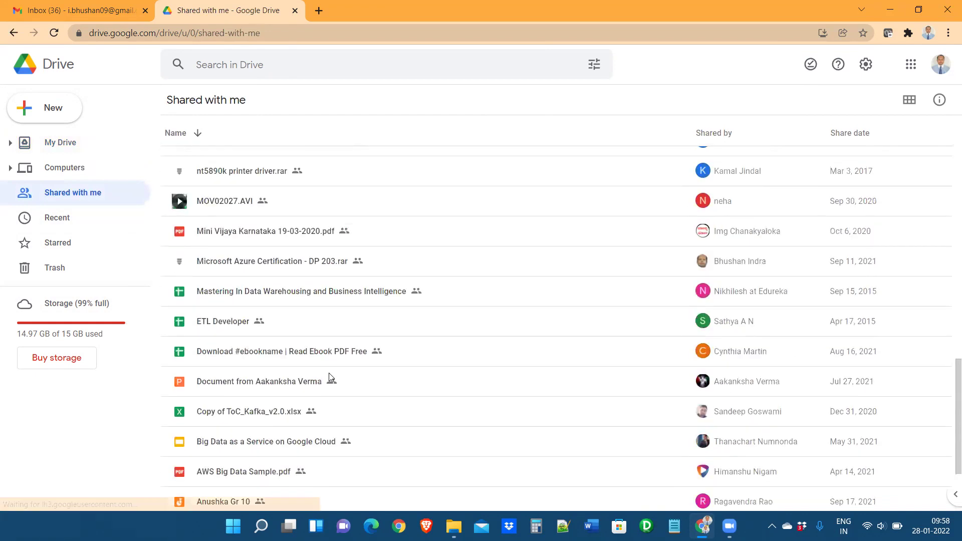
scroll(331, 376, "up", 4)
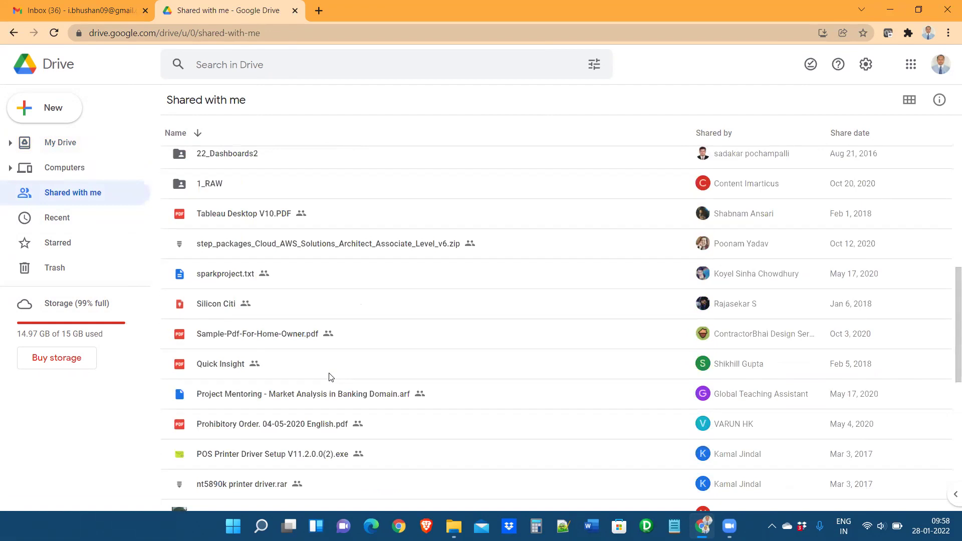
scroll(330, 376, "up", 5)
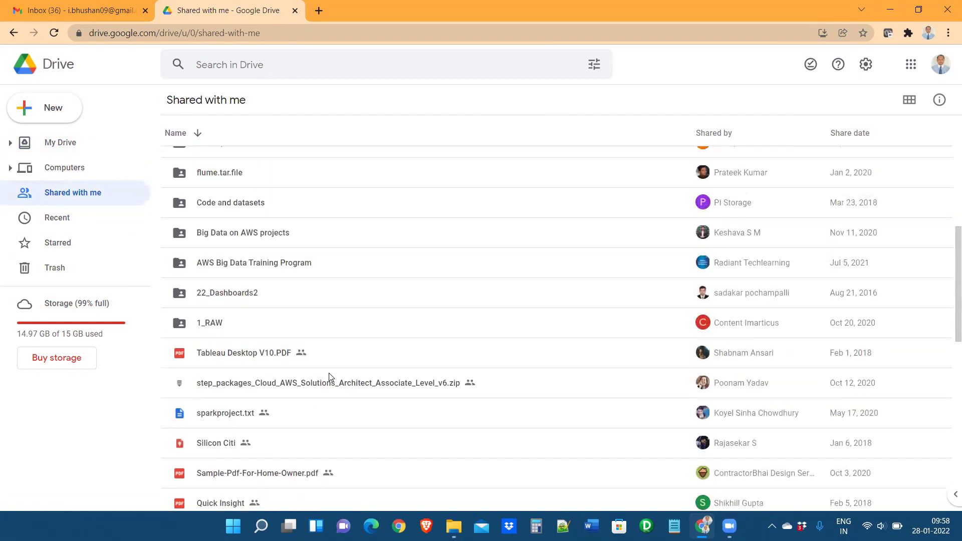
scroll(330, 377, "up", 5)
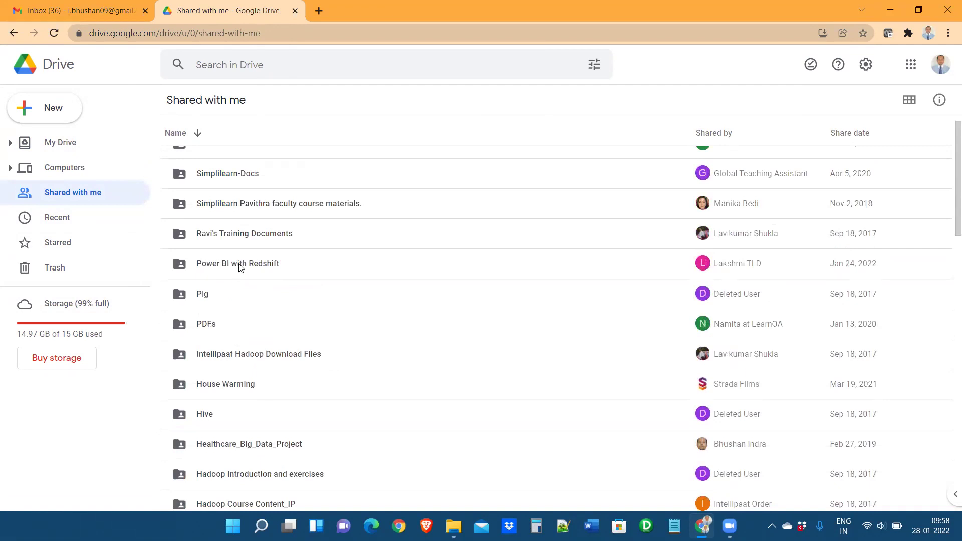
double_click(239, 268)
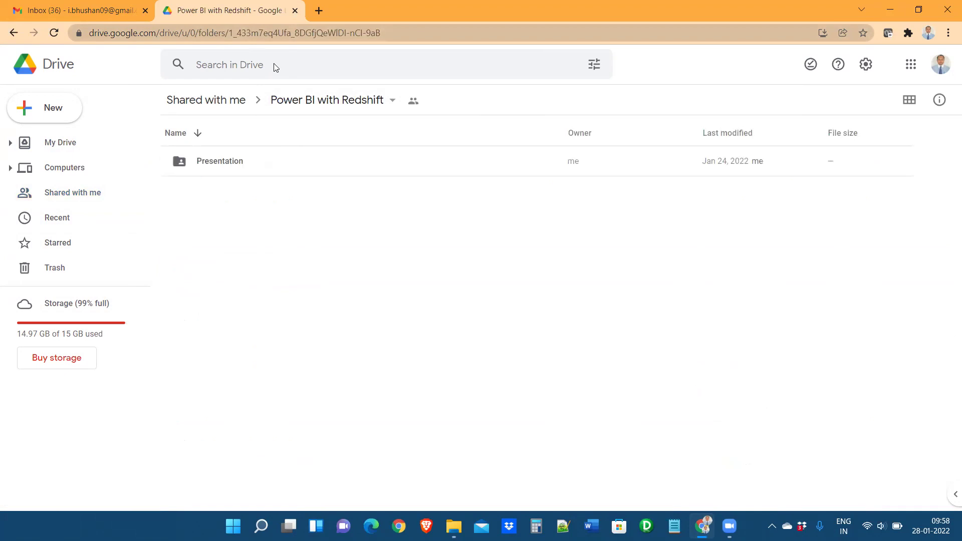
Select the web address of the Power BI with Redshift folder and return to the Drive page.
key("ctrl+l")
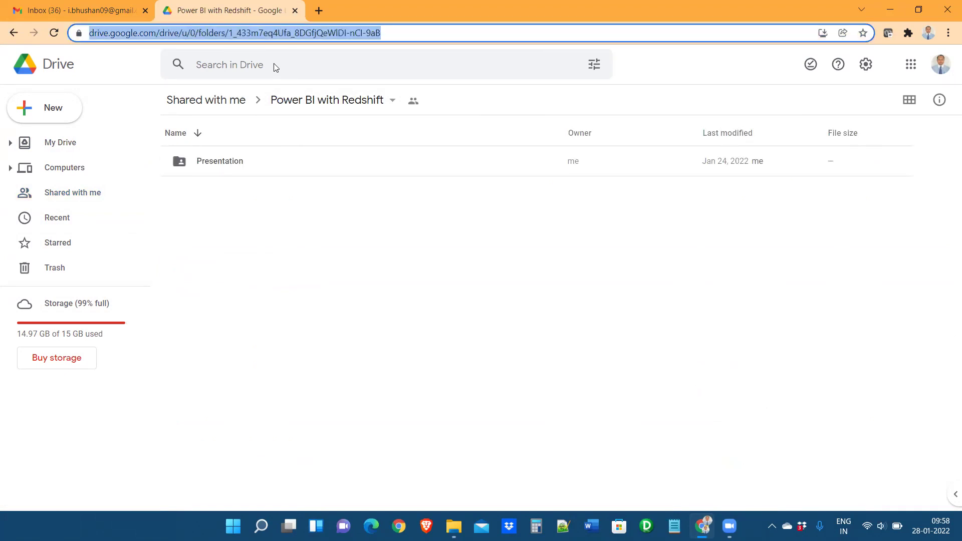
key("alt+Tab")
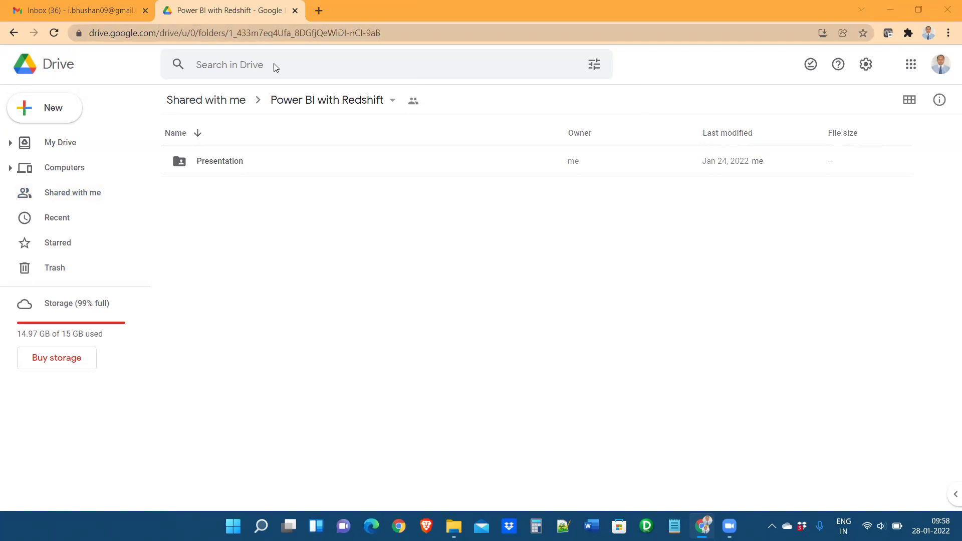
left_click(616, 271)
Open the Presentation folder inside Power BI with Redshift and switch to the PPT folder in File Explorer.
double_click(221, 160)
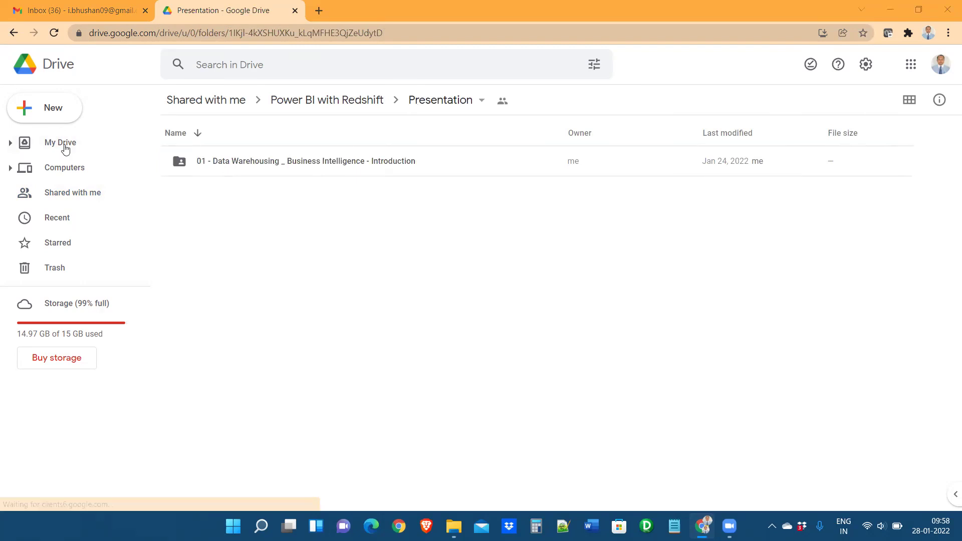
left_click(453, 525)
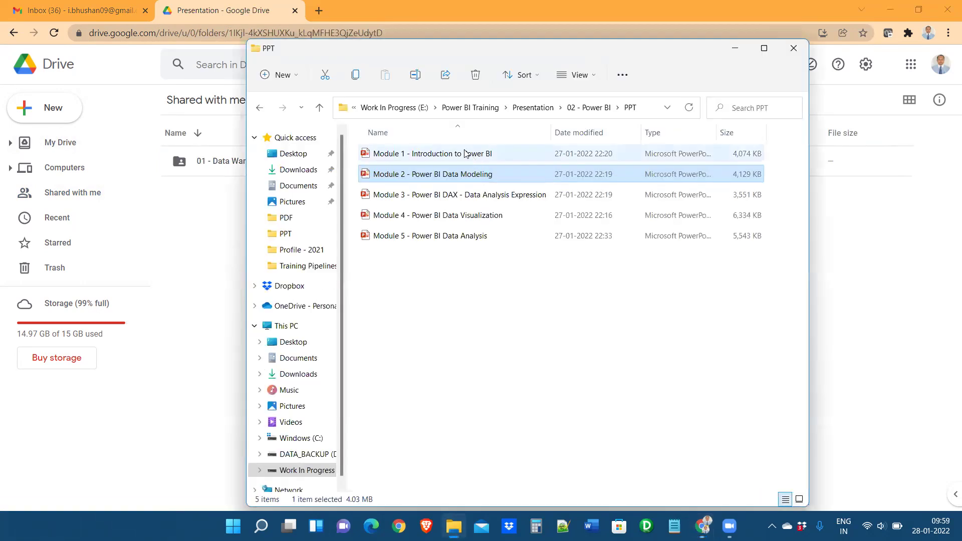
Go up to the local 02 - Power BI folder, check Drive's 01 - Data Warehousing folder contents, and return to Drive's Presentation folder.
left_click(579, 108)
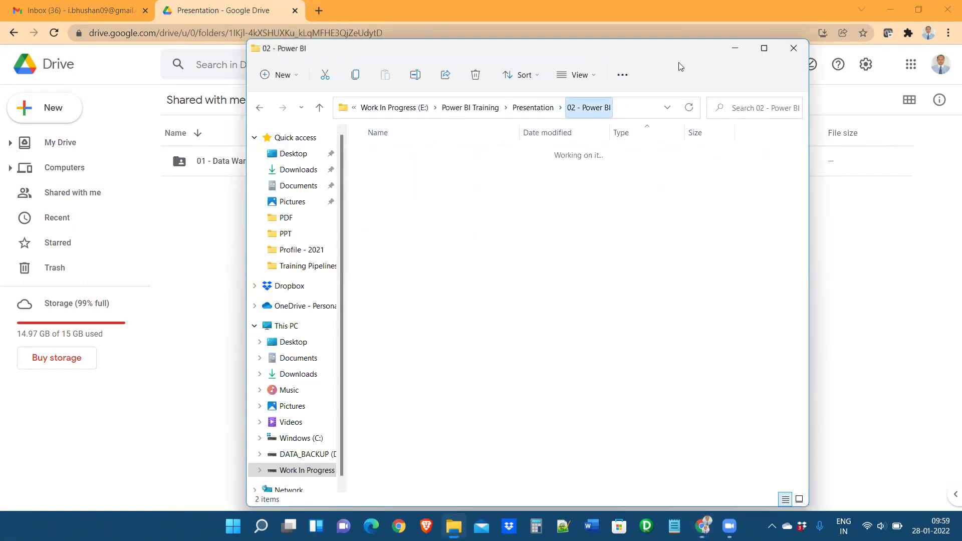
double_click(226, 160)
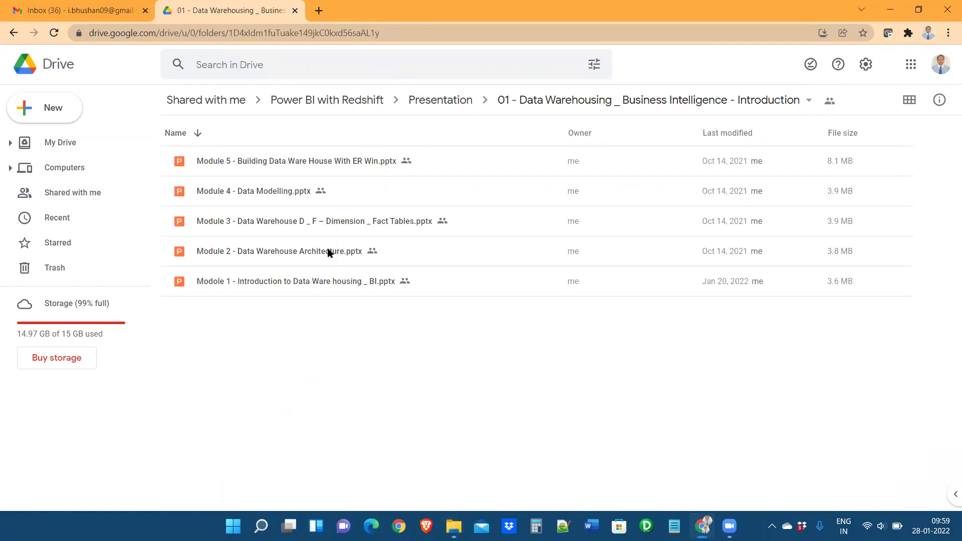
left_click(436, 103)
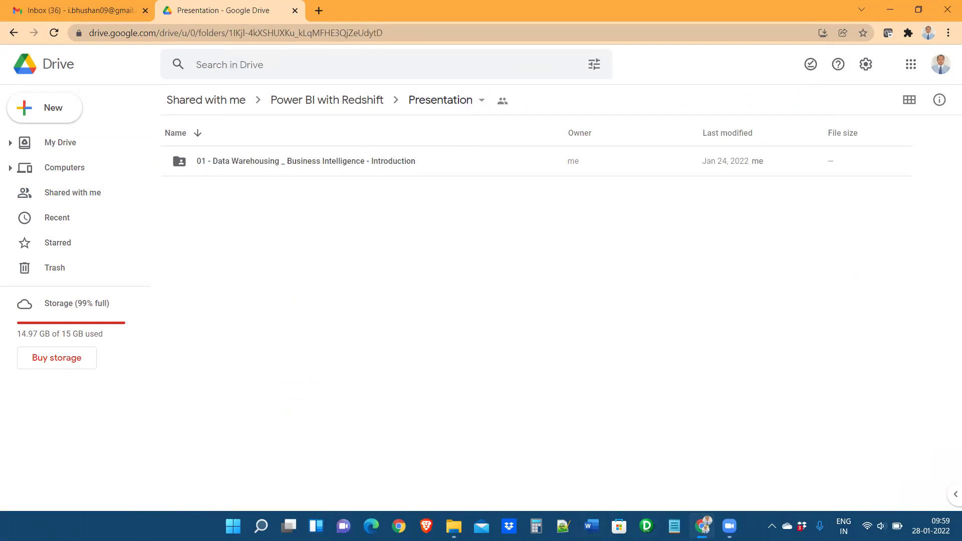
Open the local PDF folder inside 02 - Power BI in File Explorer and move its window aside to uncover the Drive page.
left_click(453, 526)
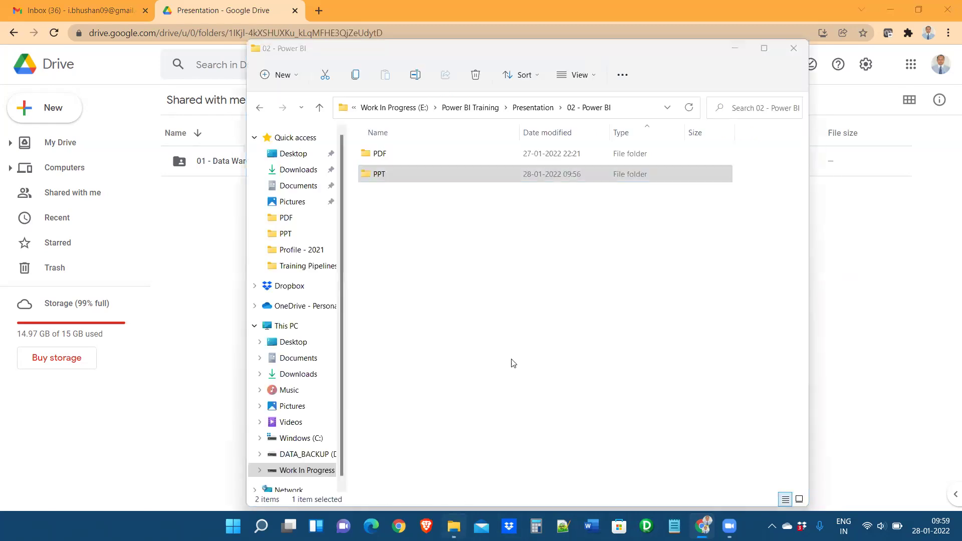
double_click(381, 155)
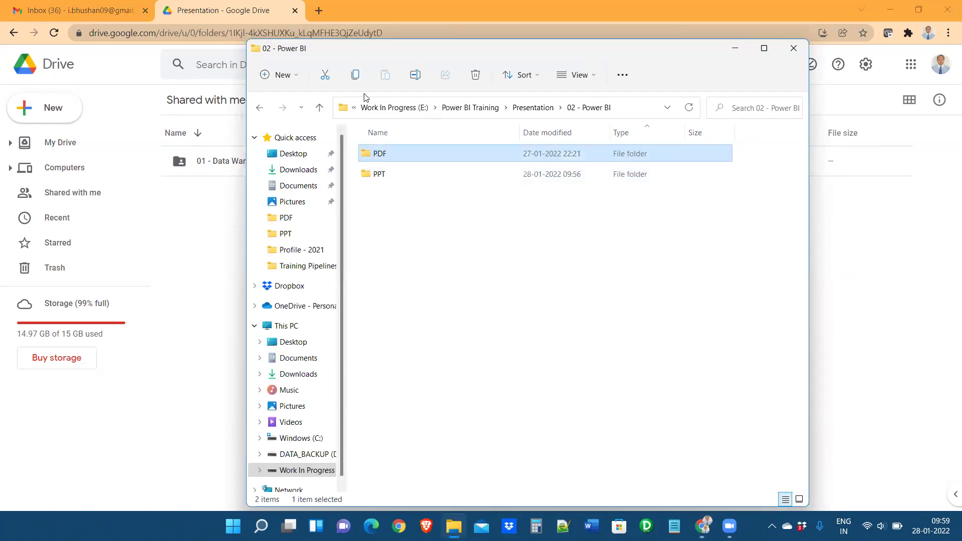
left_click_drag(357, 66, 518, 152)
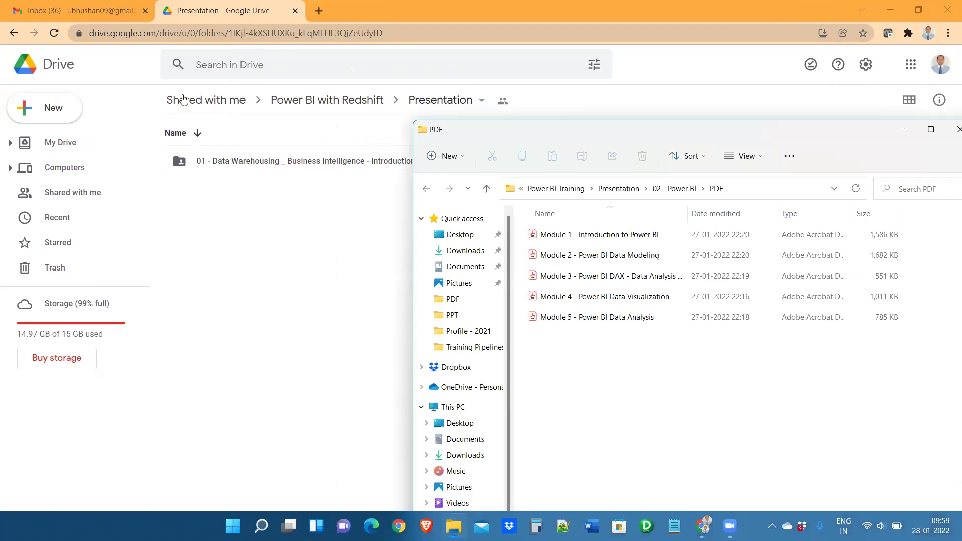
Create a new folder named Power BI inside the Presentation folder on Google Drive.
left_click(54, 118)
left_click(54, 119)
left_click(78, 117)
type("Power BI")
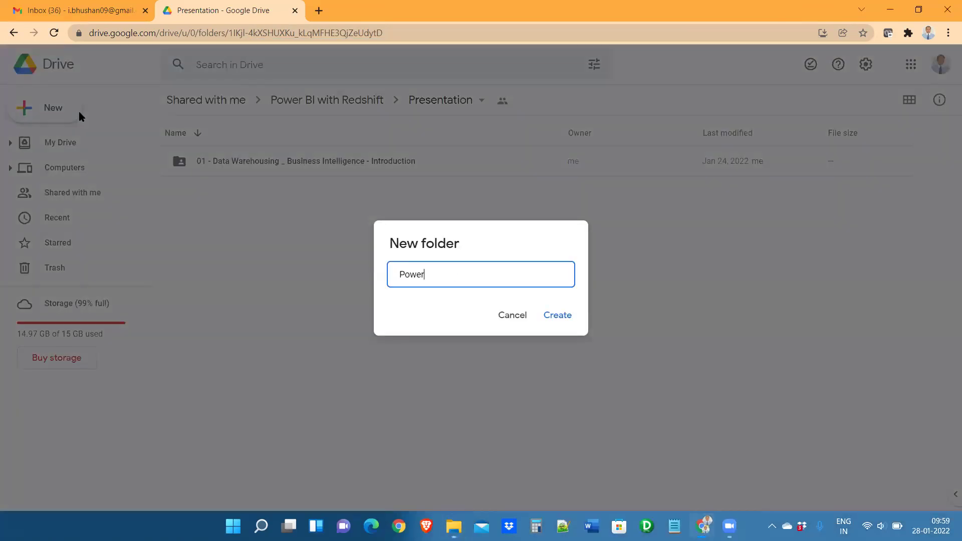
key("Return")
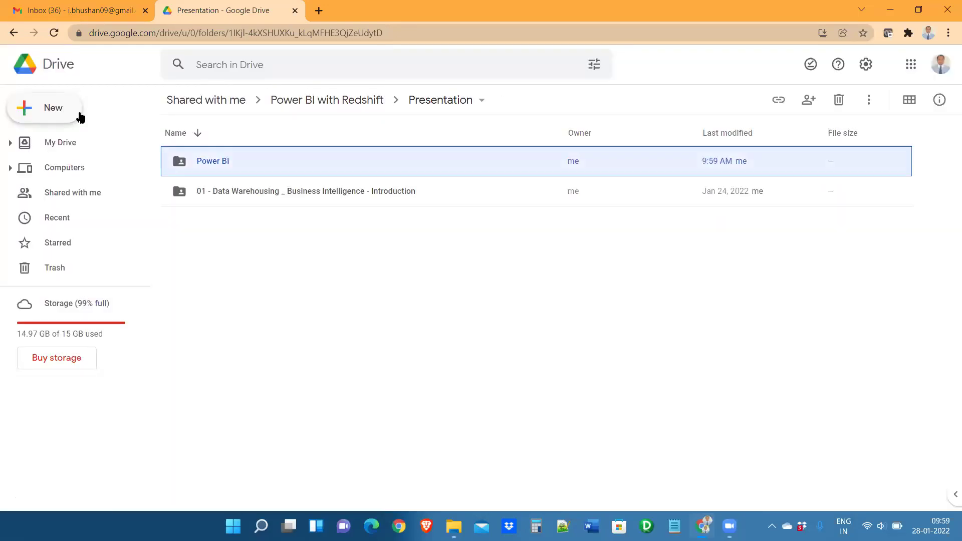
left_click(43, 483)
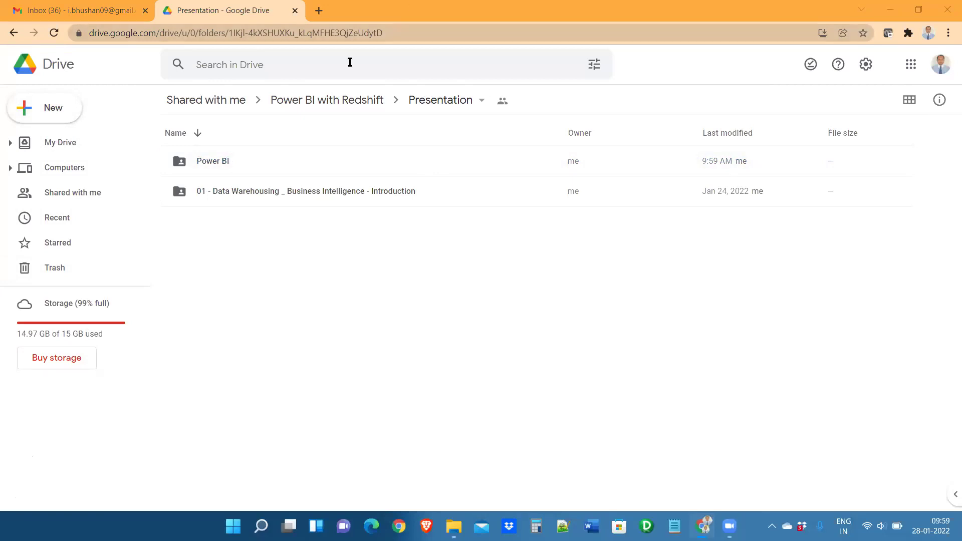
Open Drive's new Power BI folder, upload all five Module PDFs from the local PDF folder, and dismiss the upload summary.
left_click(225, 162)
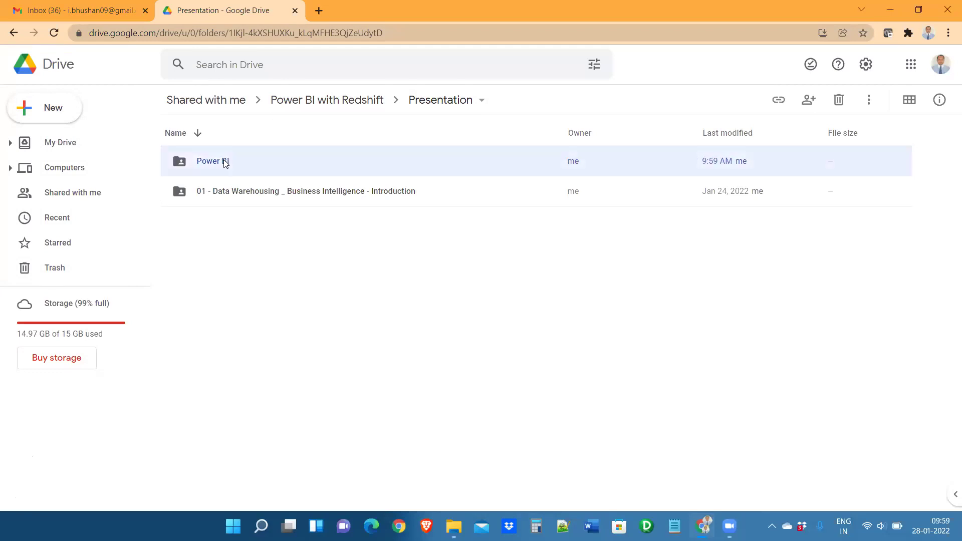
double_click(224, 163)
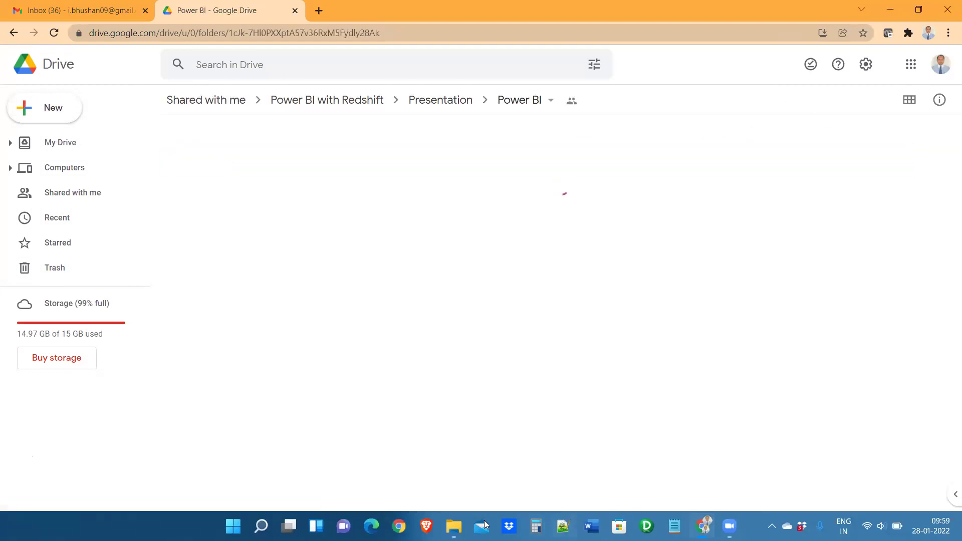
key("alt+Tab")
left_click(573, 321)
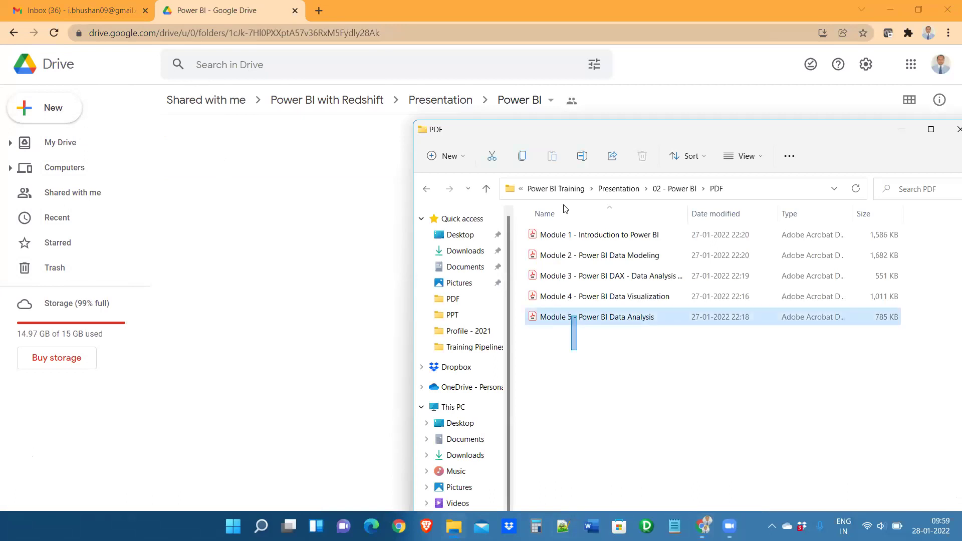
key("ctrl+a")
left_click_drag(567, 266, 414, 65)
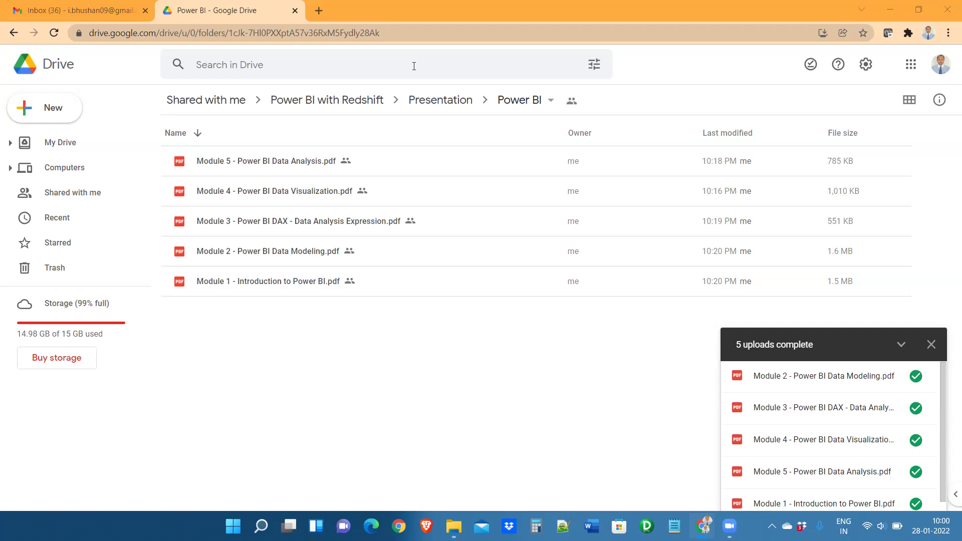
left_click(931, 349)
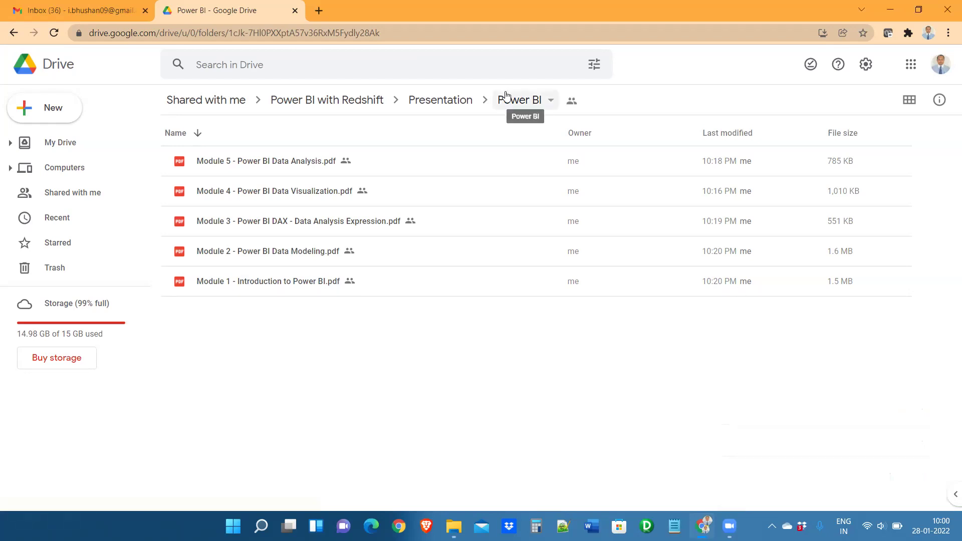
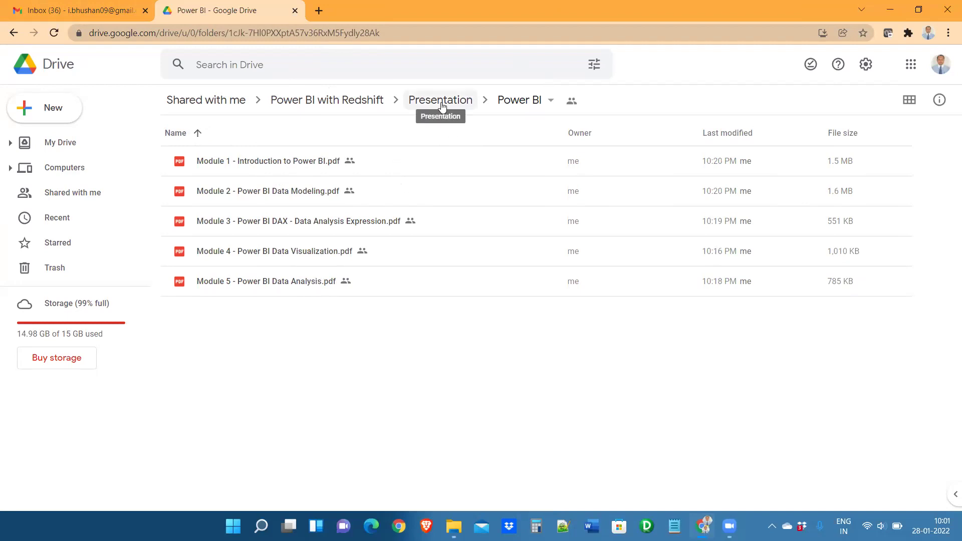
Create a new folder named Sample Data in the Power BI with Redshift folder on Drive.
left_click(354, 100)
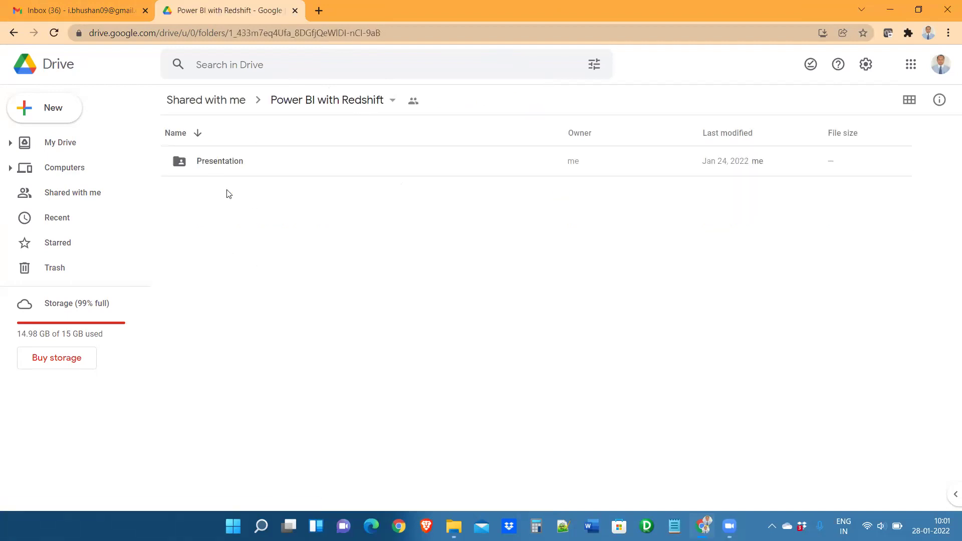
left_click(50, 115)
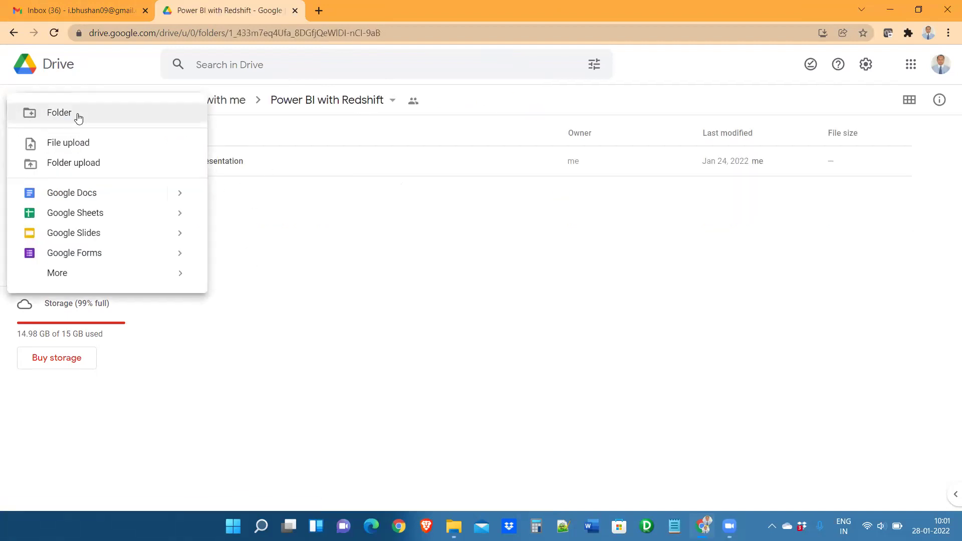
left_click(77, 113)
type("Sam")
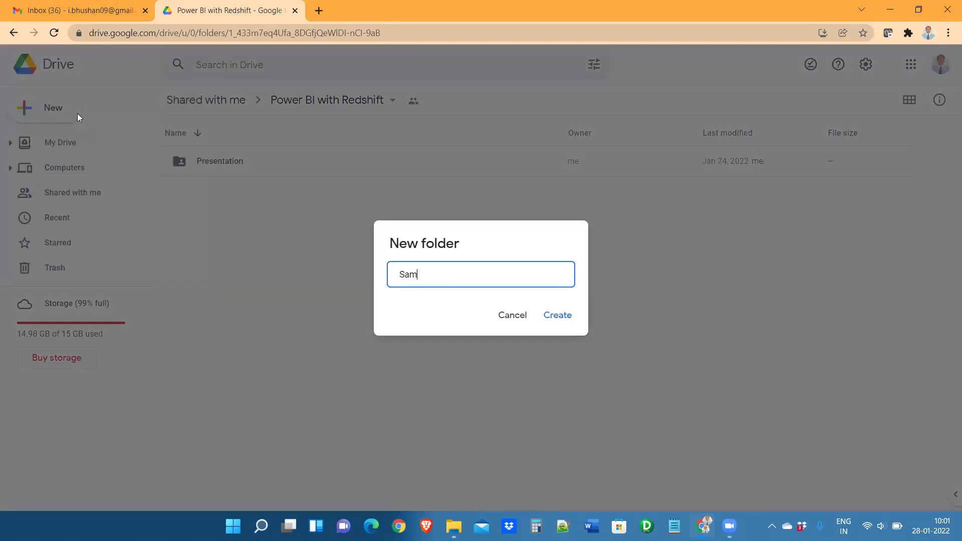
type("ple Data")
key("Return")
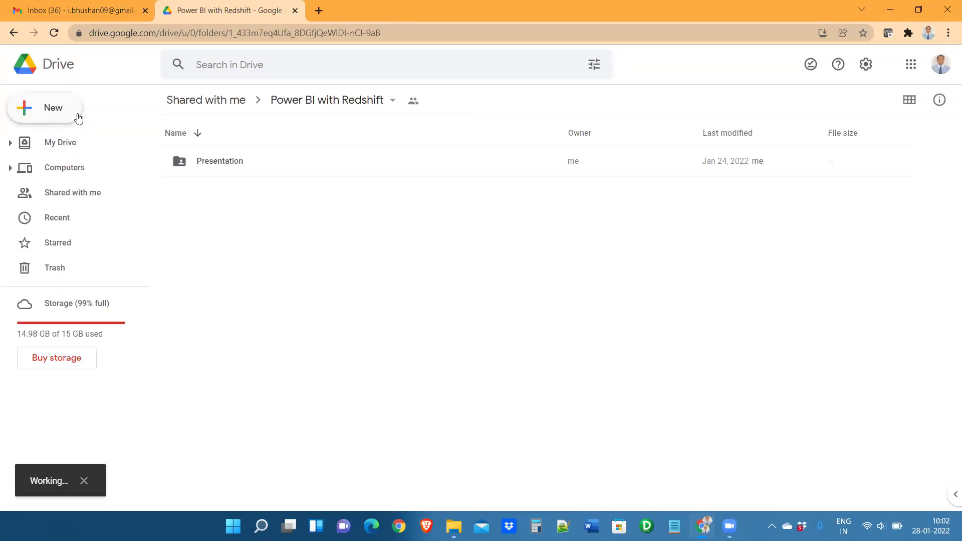
Switch to File Explorer and open the Sample Data folder under Power BI Training.
left_click(458, 524)
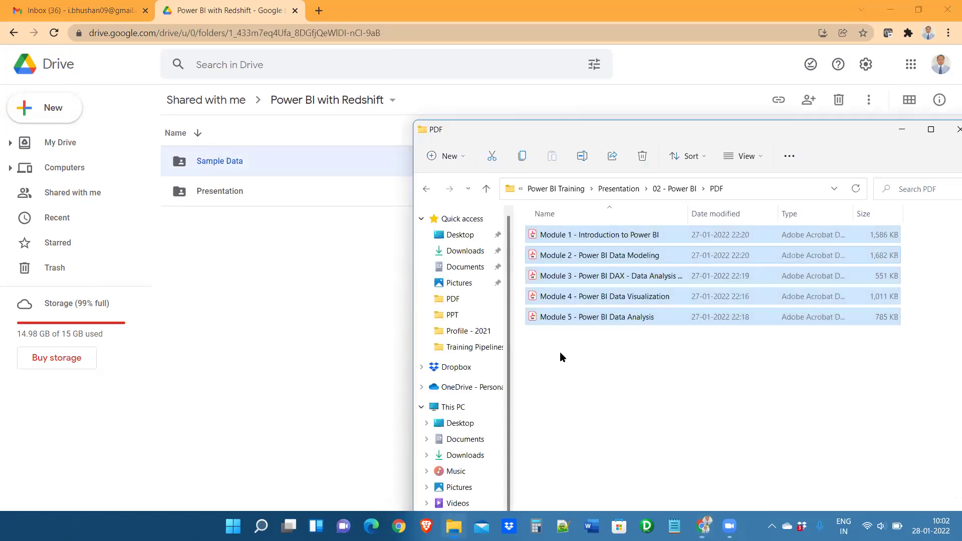
left_click(625, 191)
left_click(667, 191)
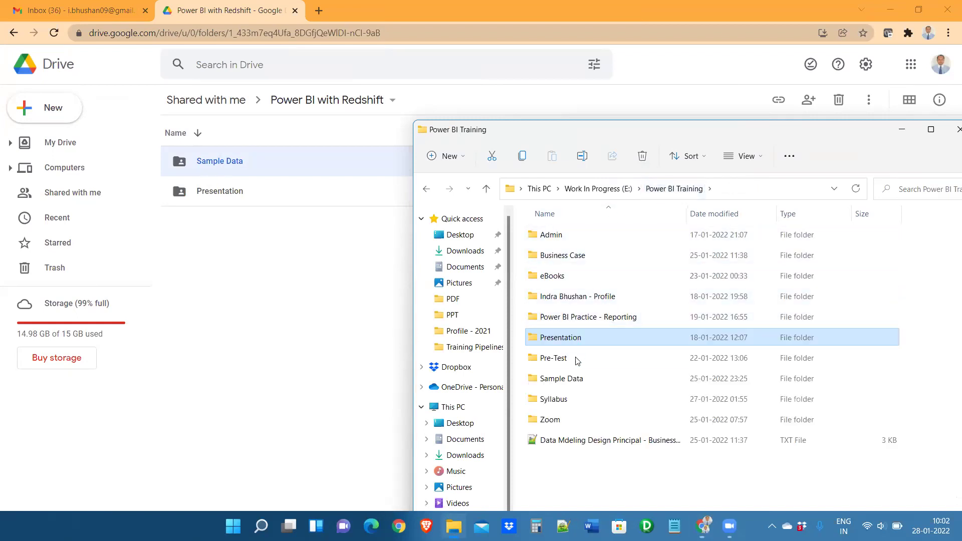
double_click(555, 378)
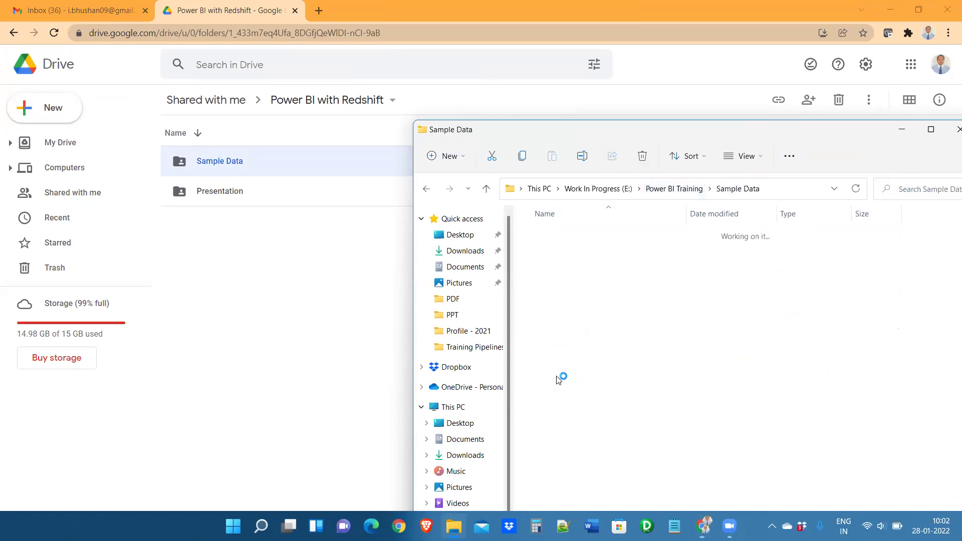
Check the contents of the CSV folder and return to the Sample Data folder.
left_click(558, 236)
double_click(558, 236)
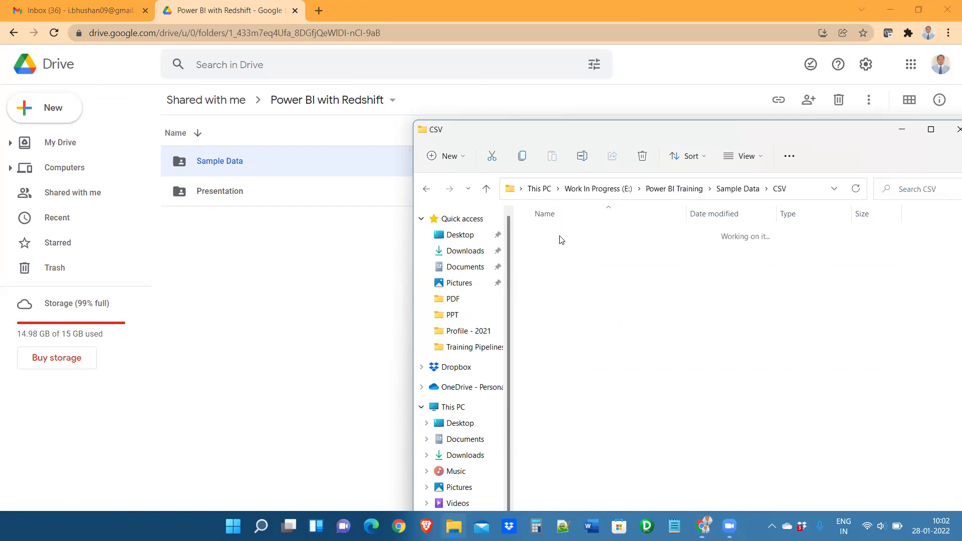
left_click(736, 189)
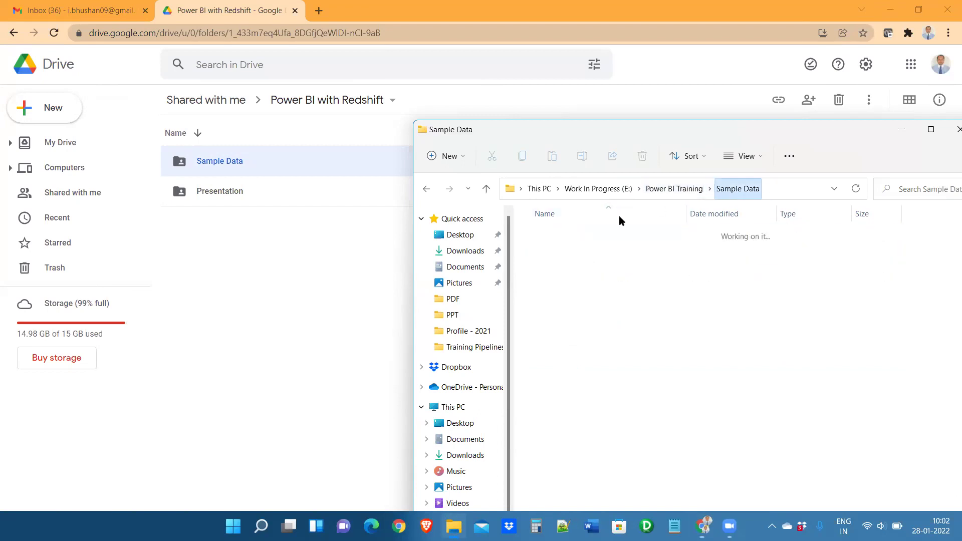
Open the Excel Sheet folder and check its Data Transformation Dataset and Misc subfolders, returning to Excel Sheet.
left_click(554, 256)
double_click(553, 256)
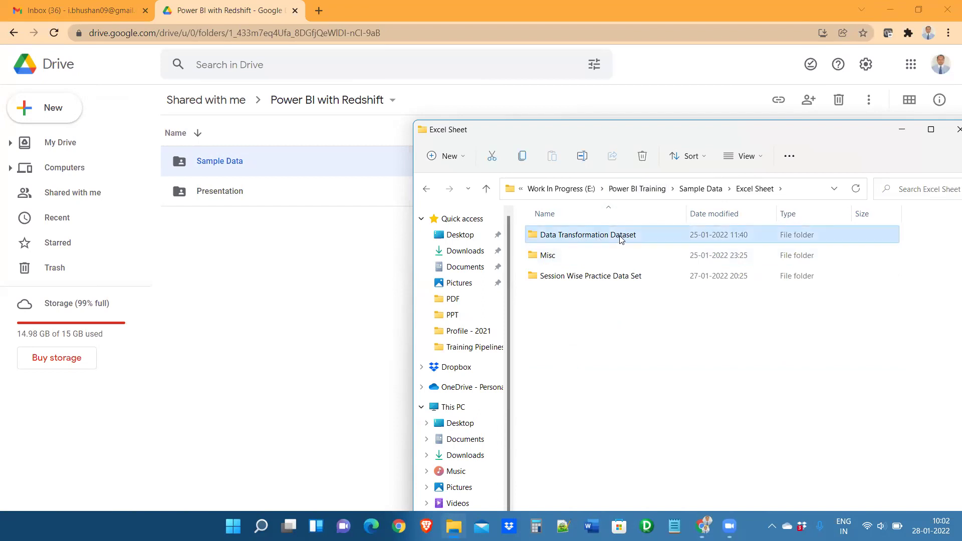
double_click(597, 239)
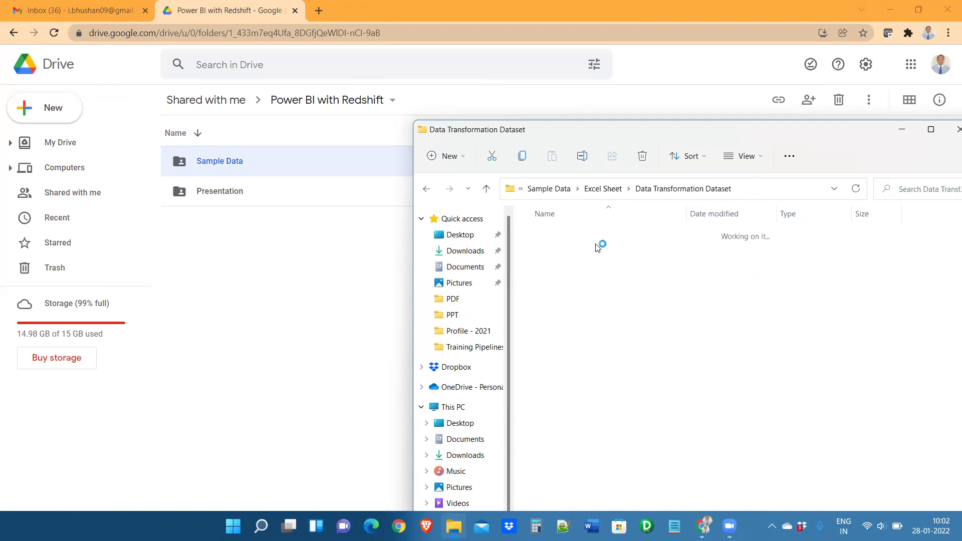
left_click(603, 188)
left_click(551, 256)
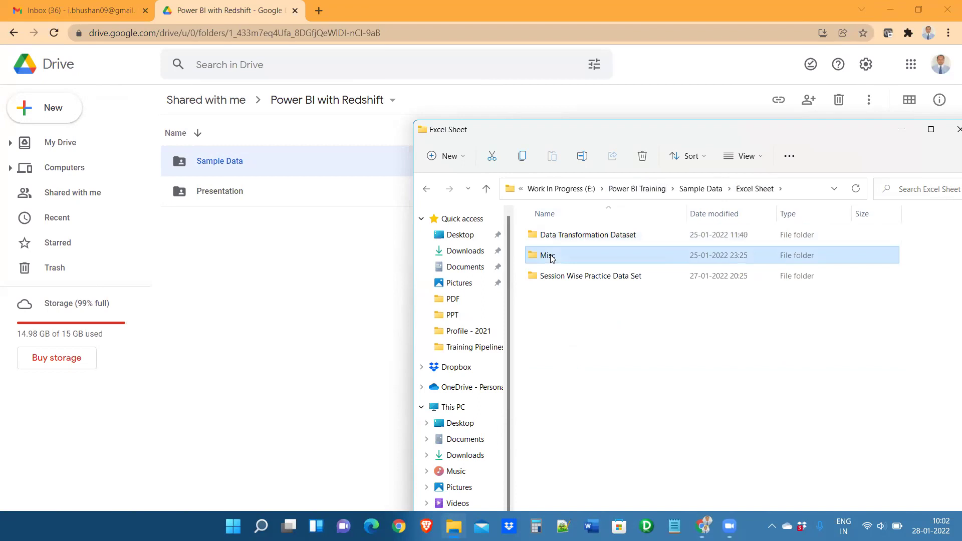
double_click(551, 256)
left_click(674, 189)
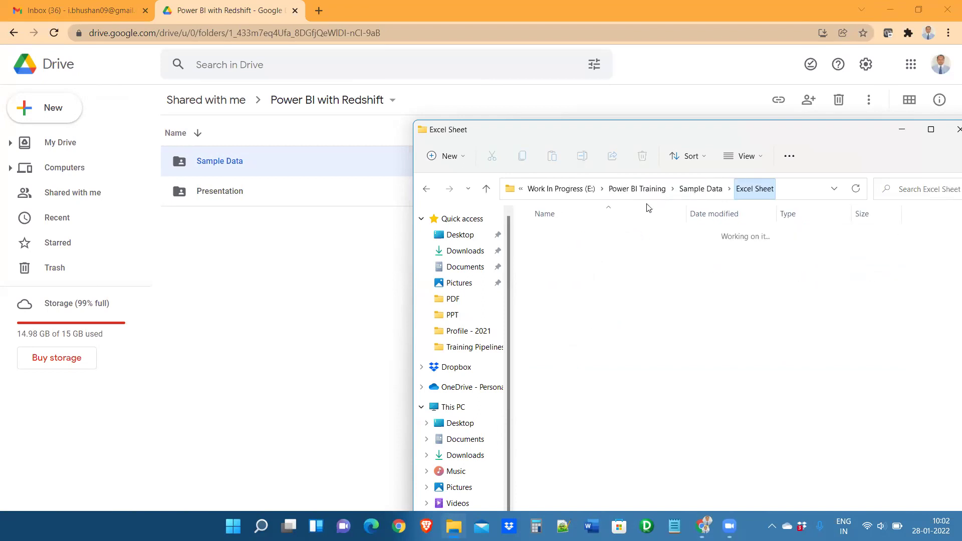
Open the P6-AmazingMartEU2Geo workbook from the Maps and Scatterplots folder in Session Wise Practice Data Set.
double_click(576, 280)
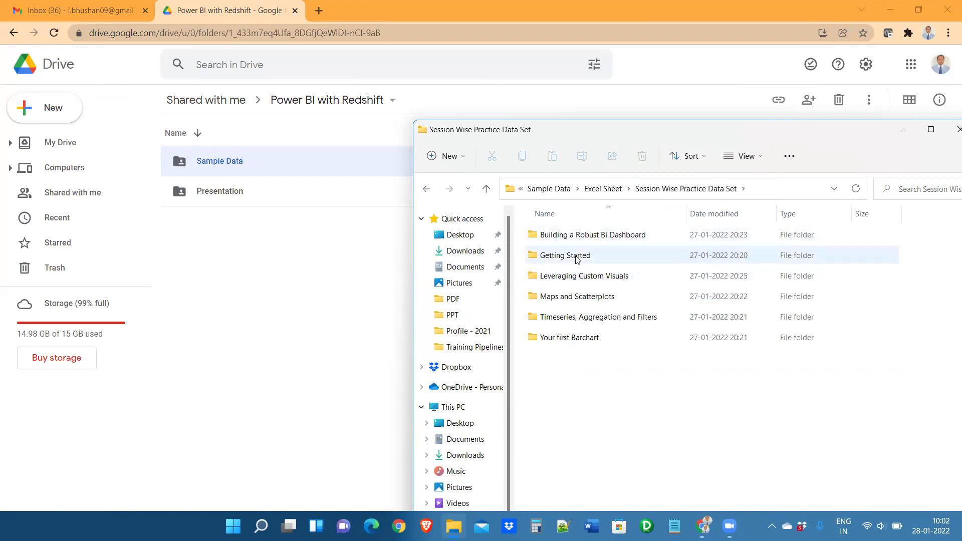
left_click(601, 279)
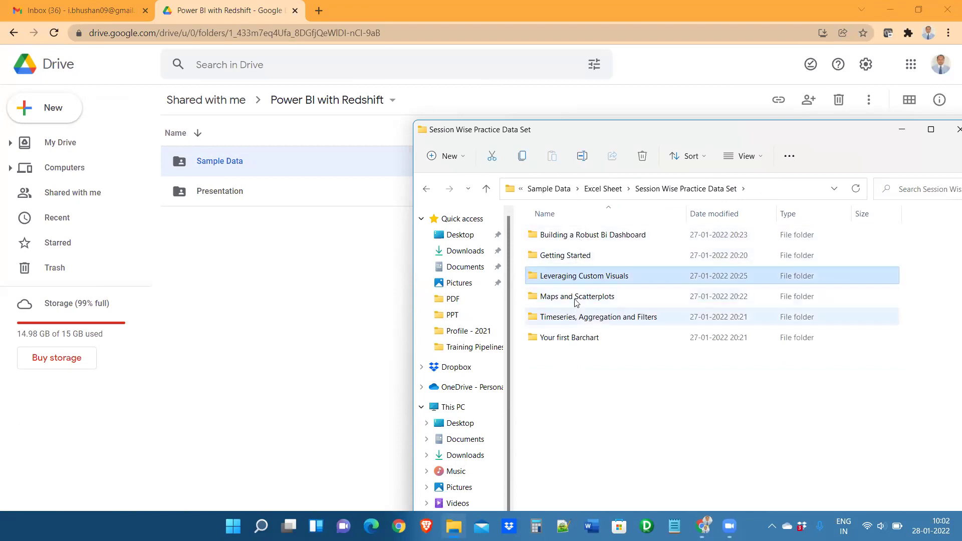
left_click(593, 296)
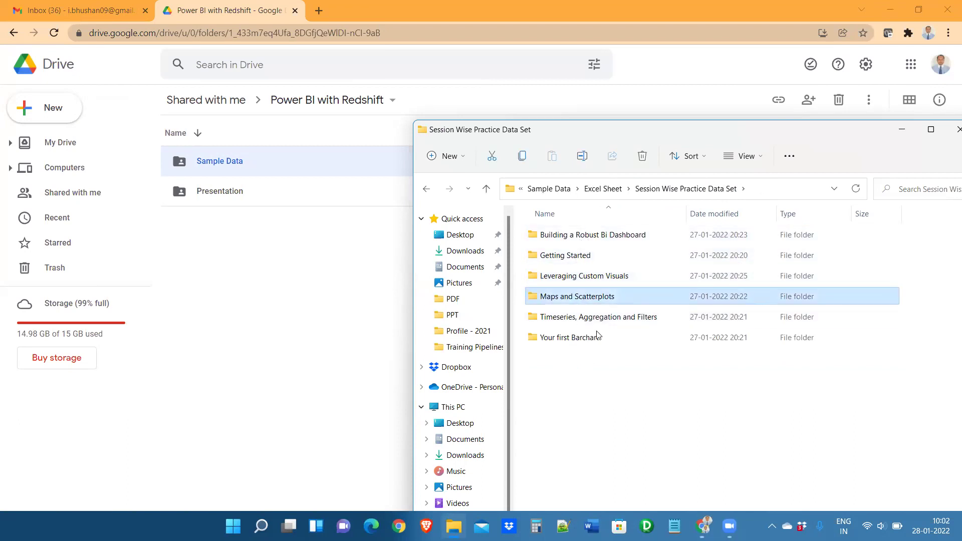
double_click(589, 298)
double_click(569, 236)
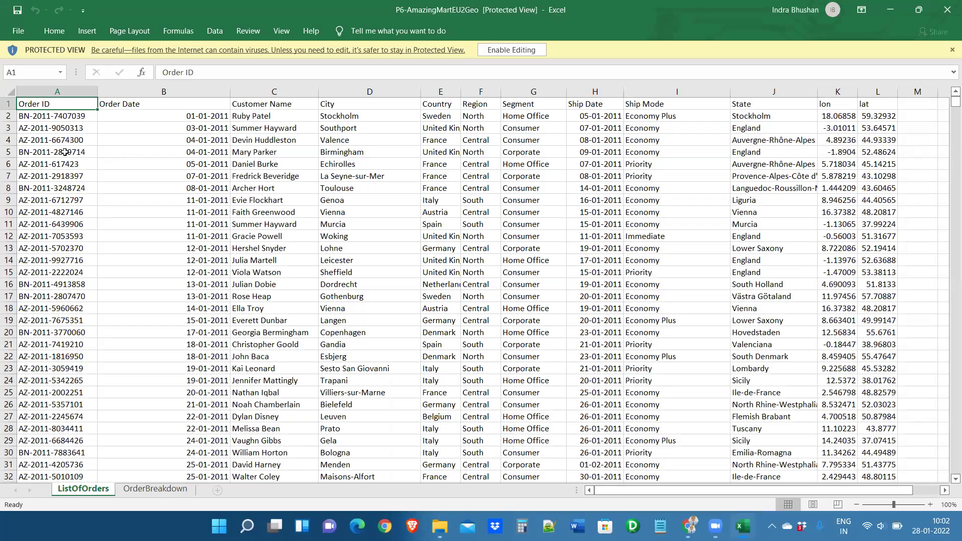
Examine the ListOfOrders sheet, highlighting the City, Country, Region and State columns and then the lon and lat columns.
left_click(65, 152)
left_click(54, 105)
left_click_drag(349, 91, 486, 90)
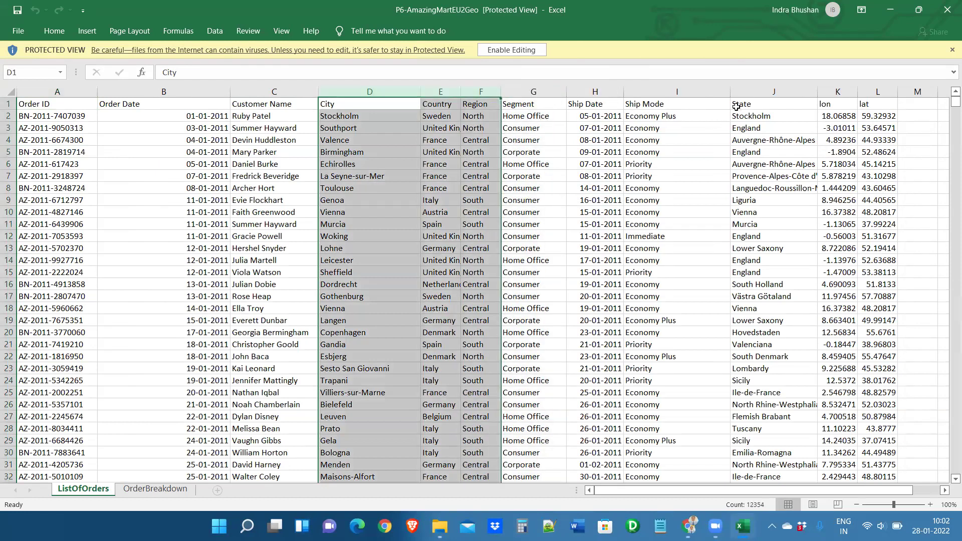
left_click(748, 90, "ctrl")
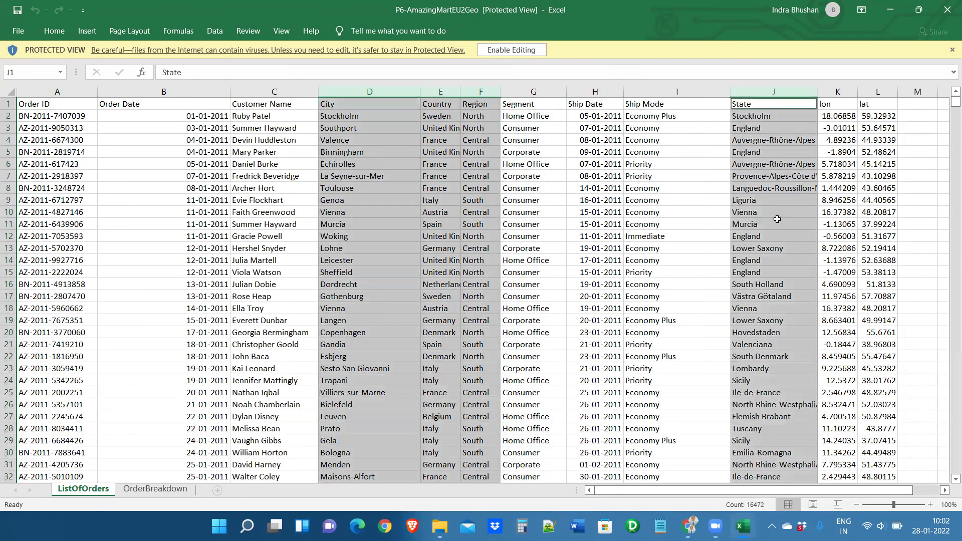
left_click_drag(837, 94, 878, 93)
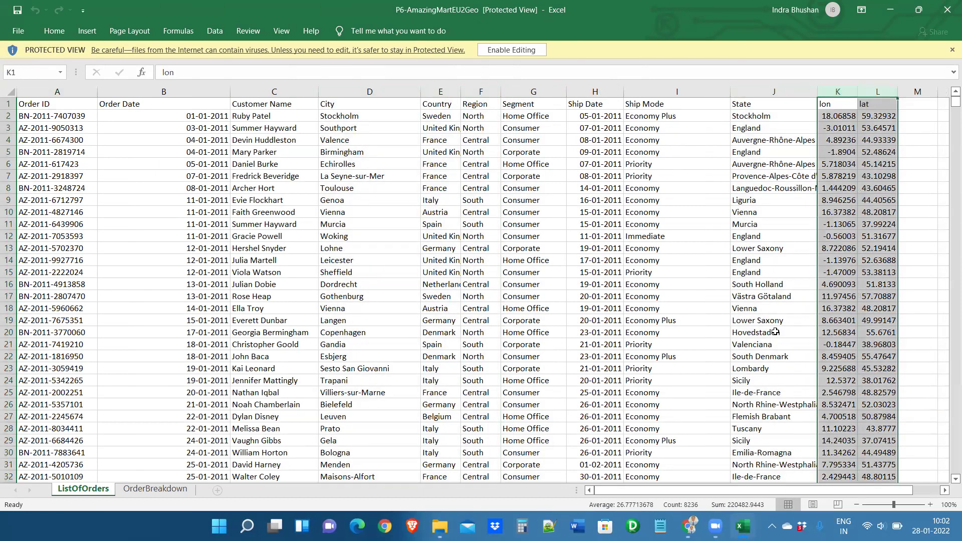
Look through the remaining ListOfOrders rows and the OrderBreakdown sheet, and close the P6-AmazingMartEU2Geo workbook.
left_click(860, 179)
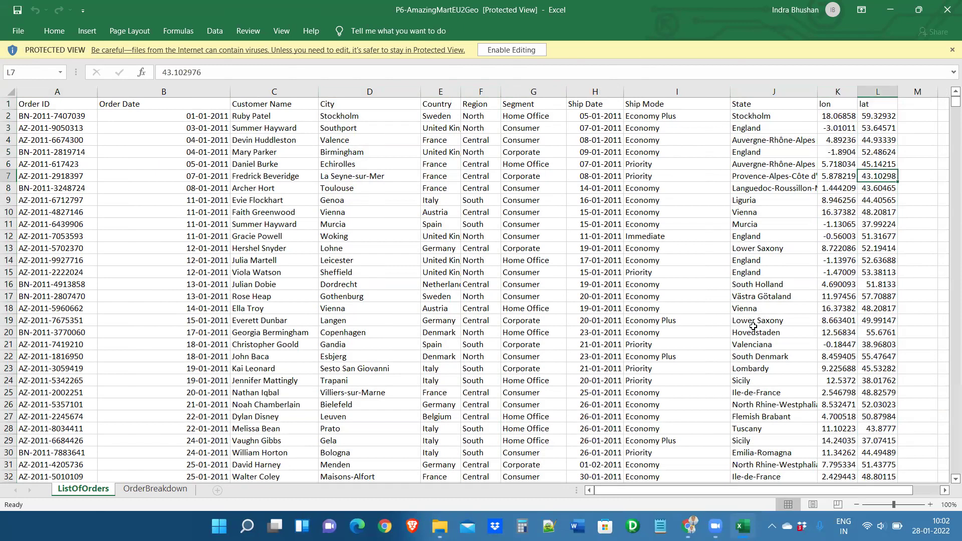
scroll(698, 365, "down", 14)
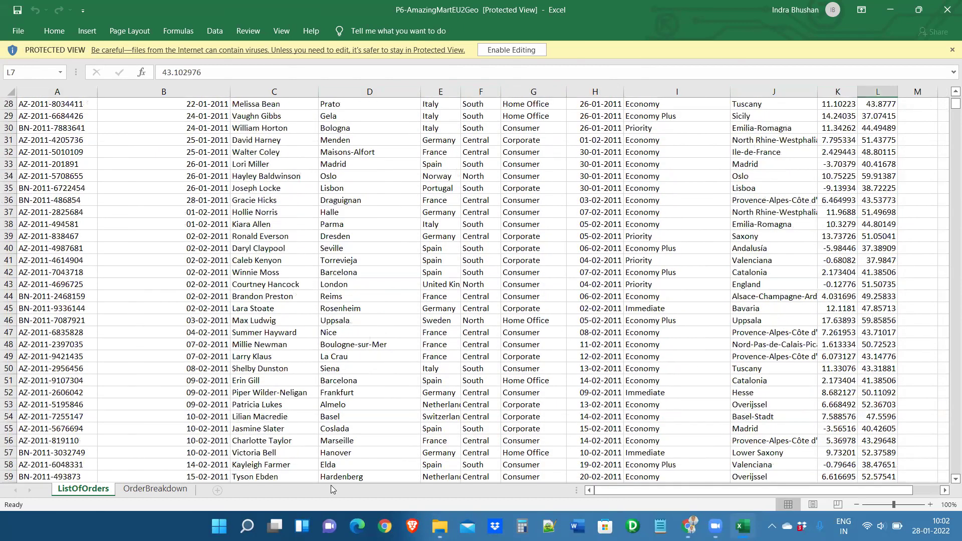
left_click(141, 492)
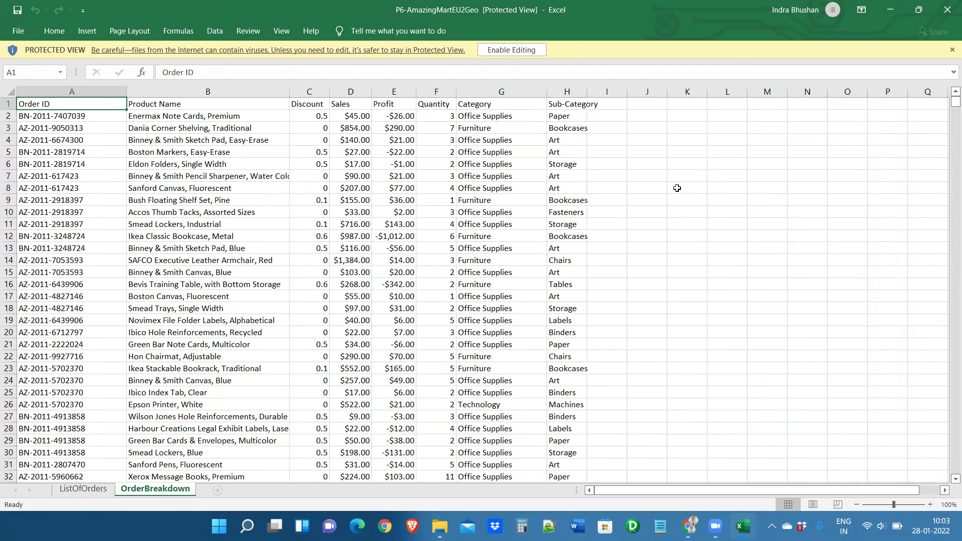
left_click(946, 10)
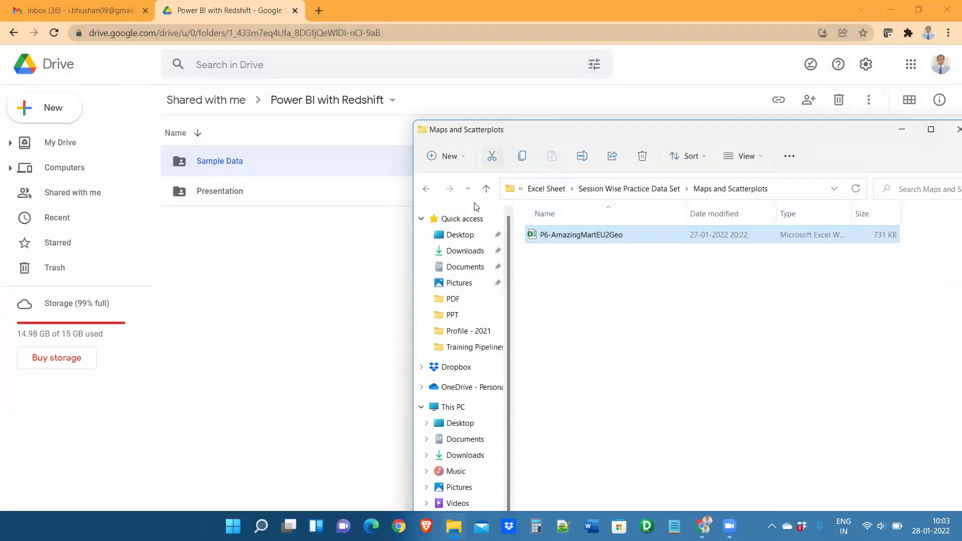
Upload the local CSV and Excel Sheet folders from Power BI Training's Sample Data into the Drive Sample Data folder.
left_click(486, 190)
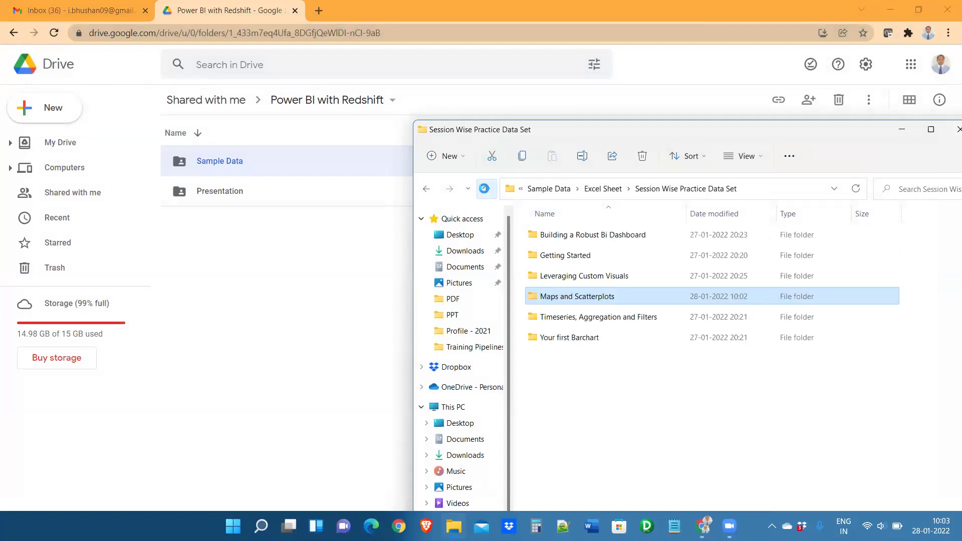
left_click(484, 188)
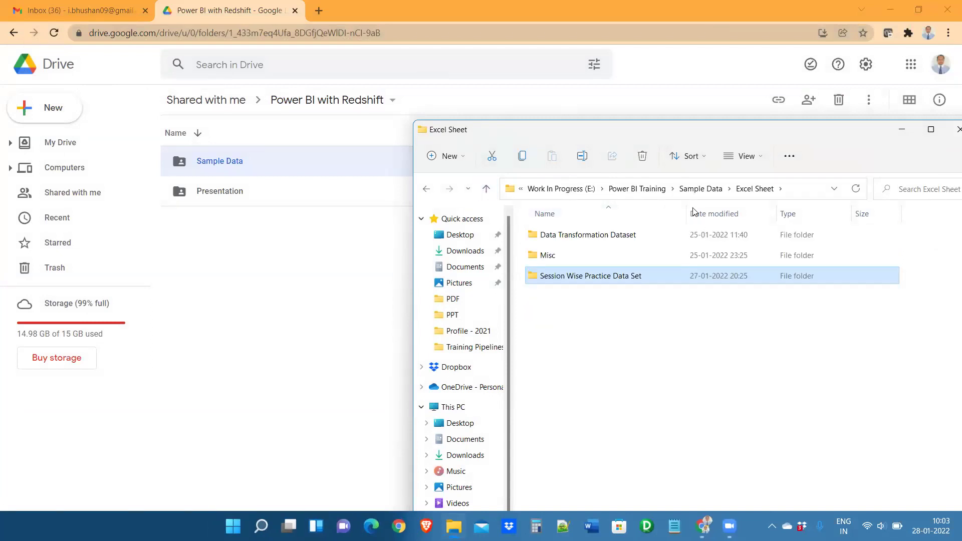
left_click(651, 190)
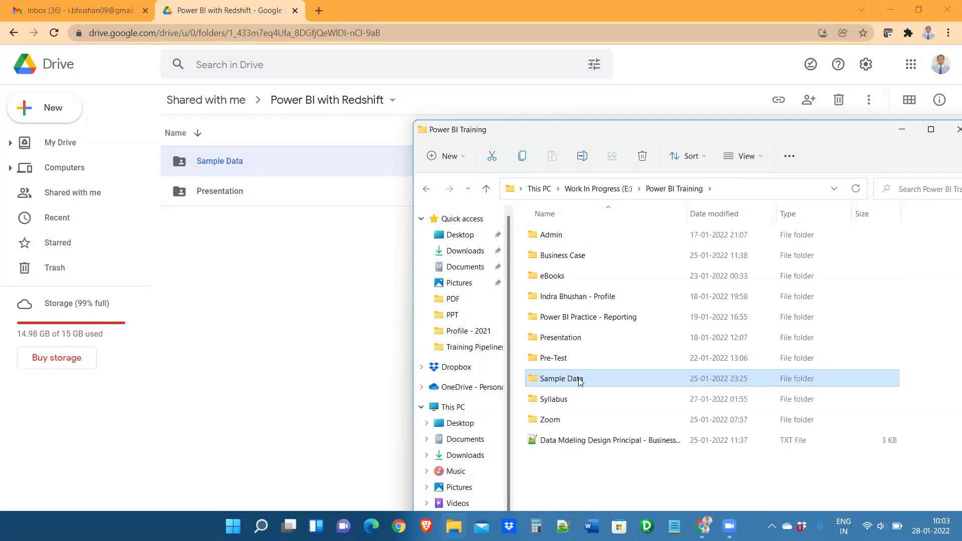
double_click(579, 382)
double_click(257, 161)
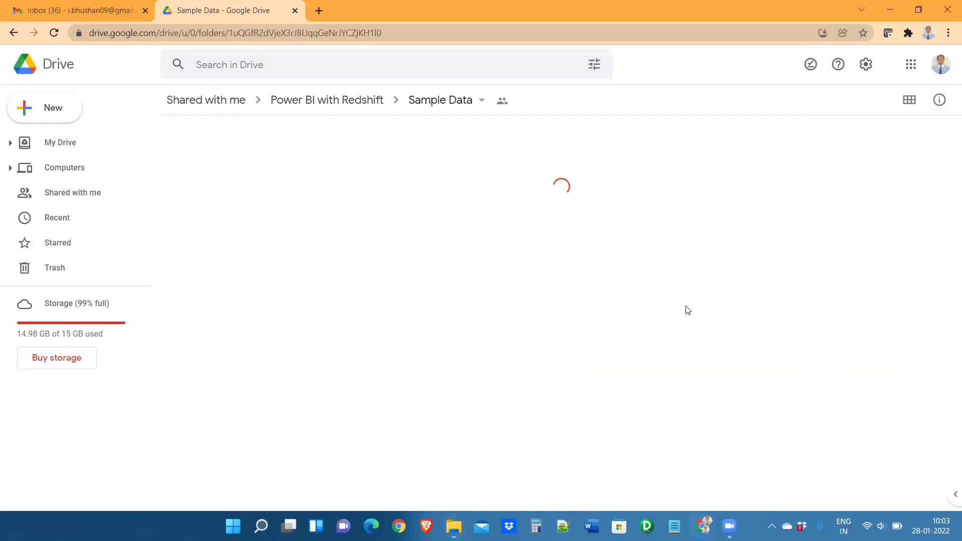
key("alt+Tab")
left_click_drag(559, 300, 369, 301)
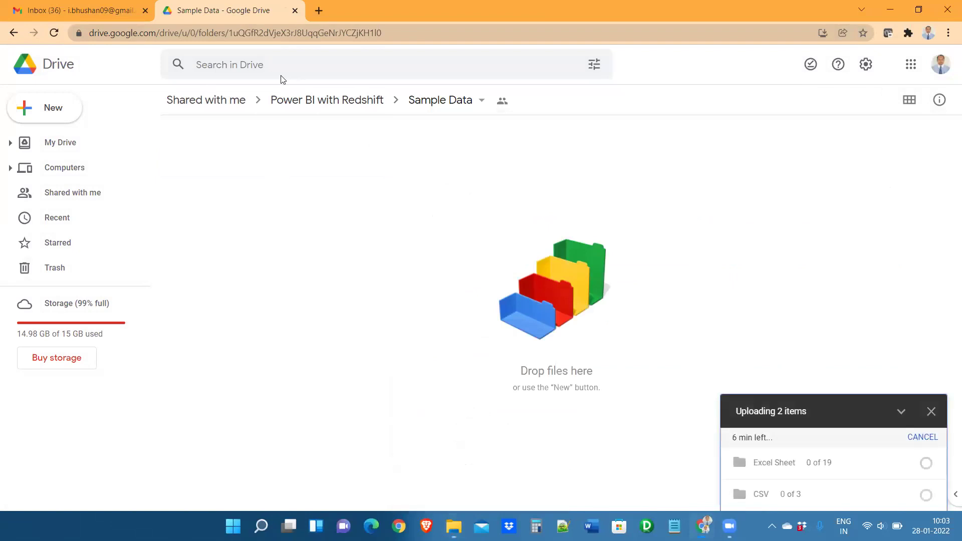
Check the local eBooks folder's contents and upload that folder to the Power BI with Redshift Drive folder.
left_click(294, 110)
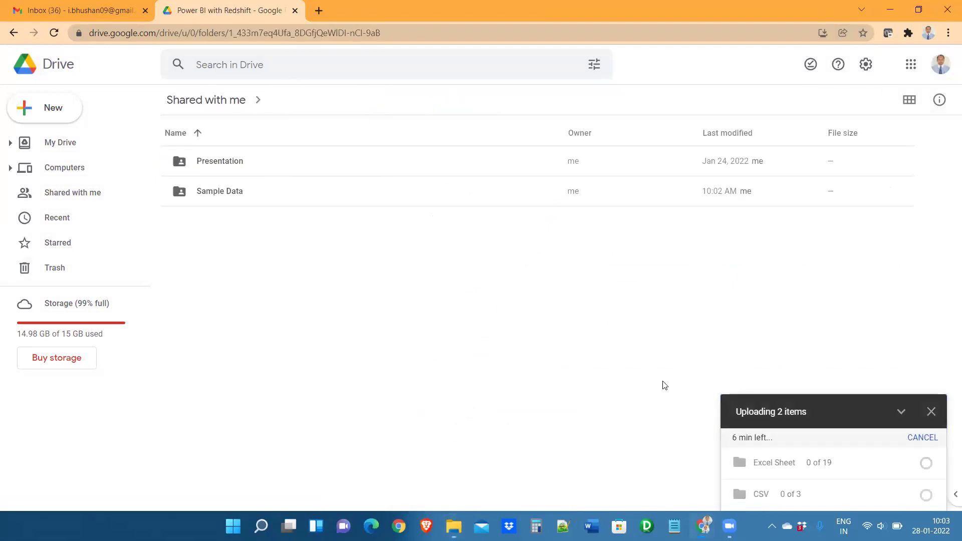
key("alt+Tab")
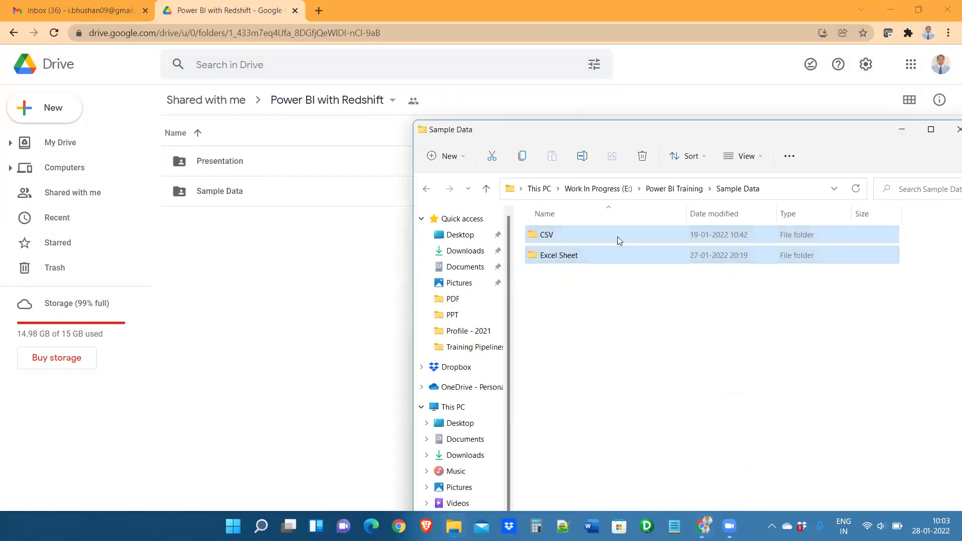
left_click(674, 191)
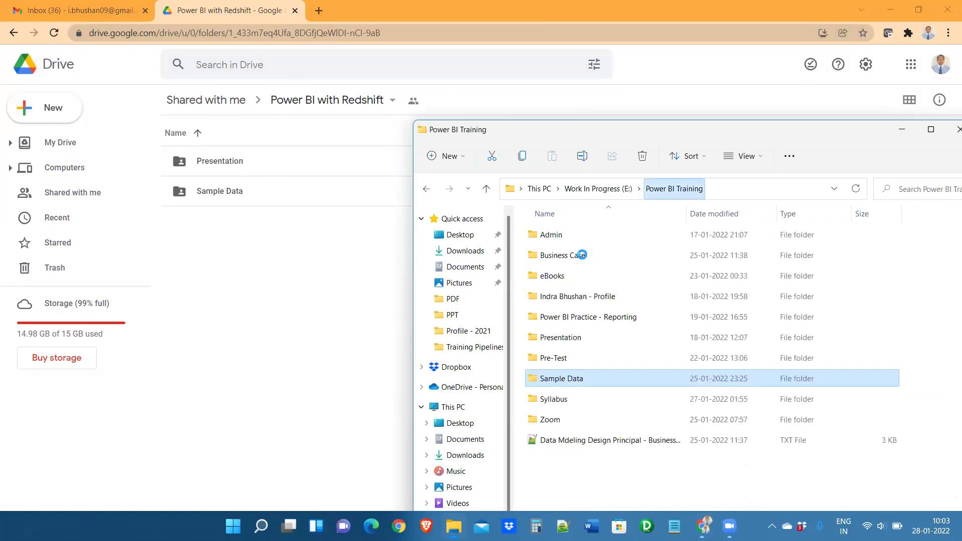
double_click(553, 277)
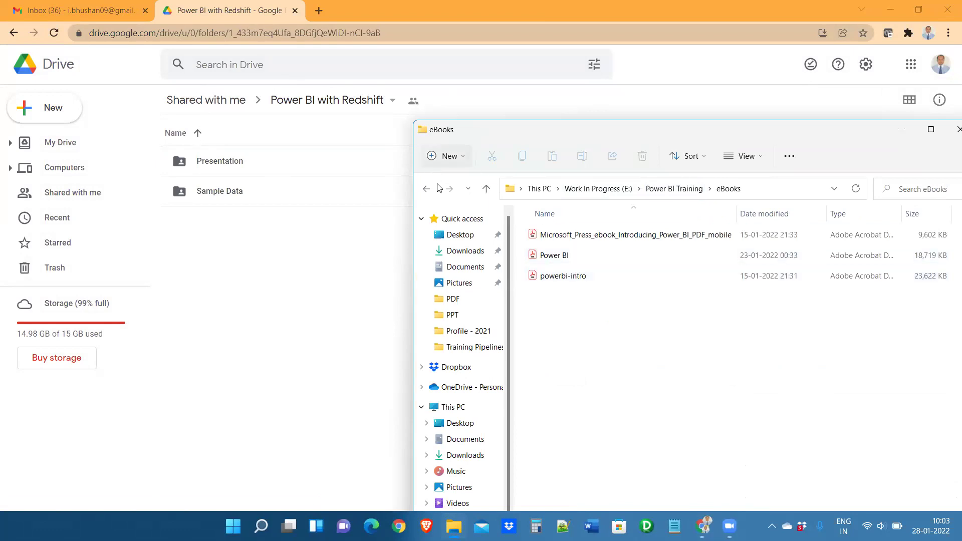
left_click(486, 188)
left_click_drag(558, 277, 240, 261)
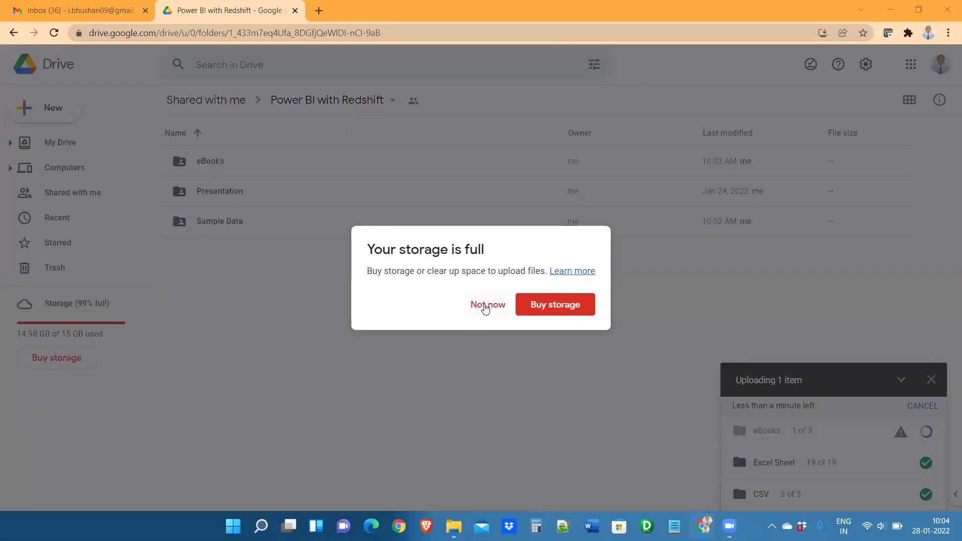
Decline buying more storage and cancel the unfinished eBooks upload.
left_click(485, 307)
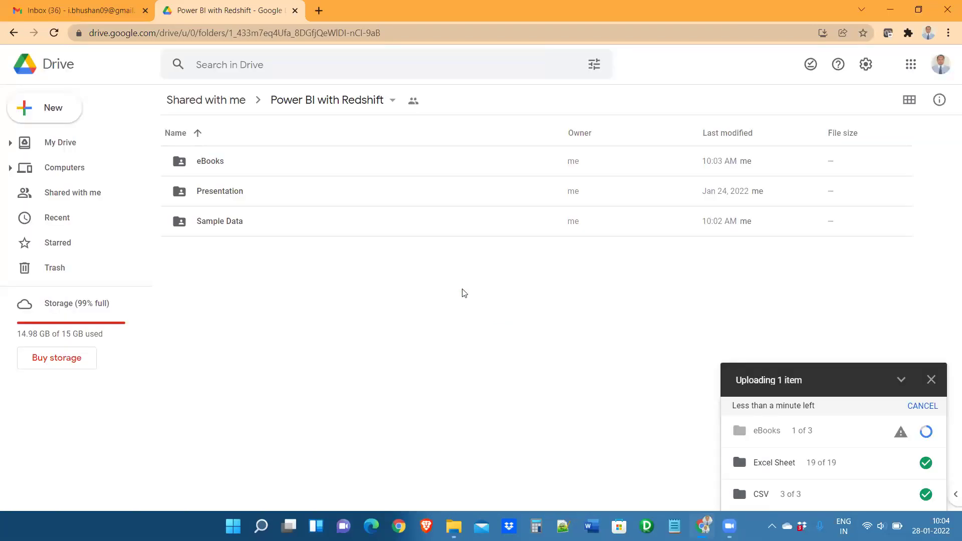
left_click(218, 165)
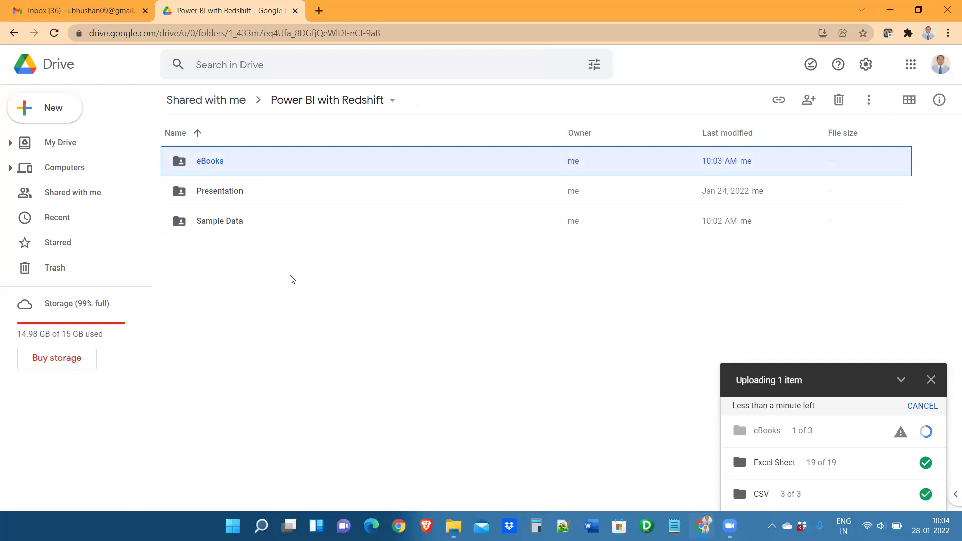
left_click(932, 380)
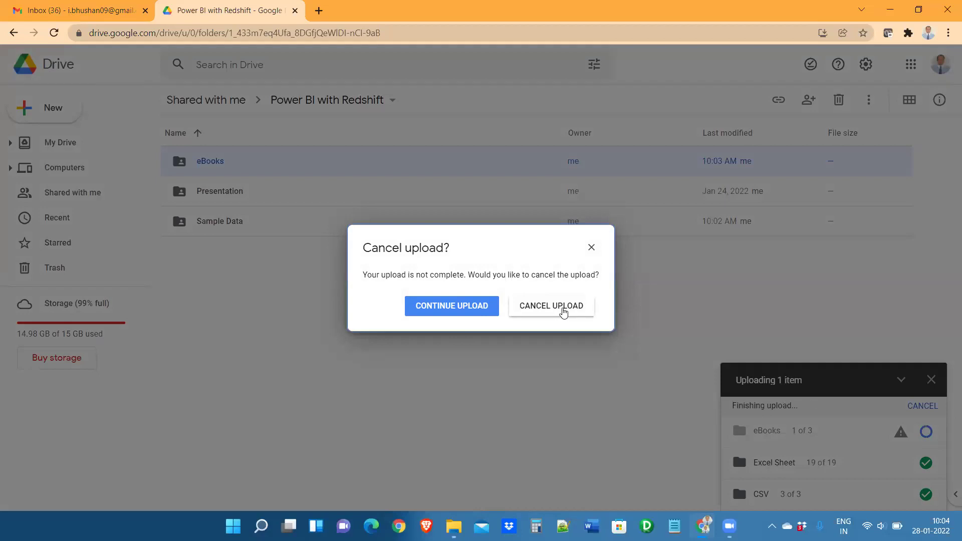
left_click(563, 312)
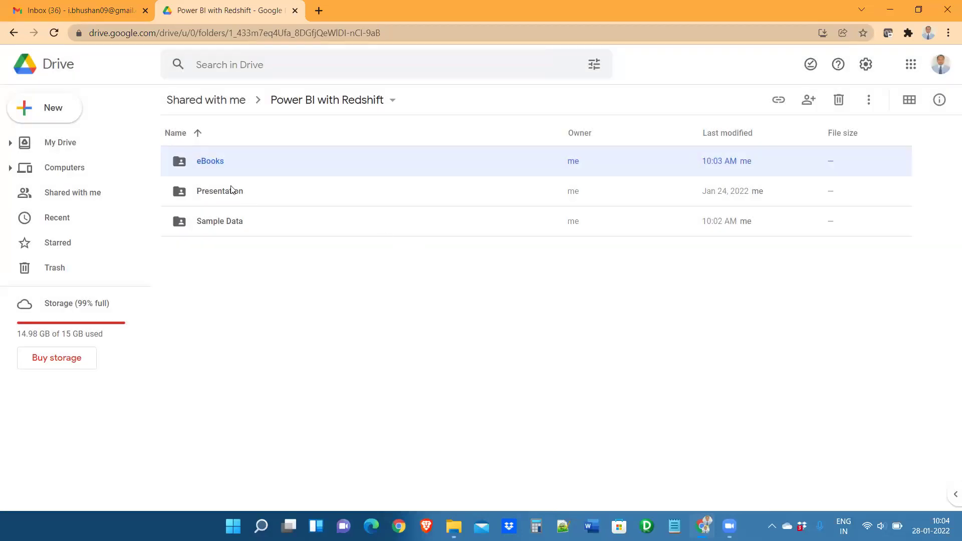
Open the eBooks folder within the Power BI with Redshift Drive folder.
left_click(230, 186)
left_click(238, 165)
key("Return")
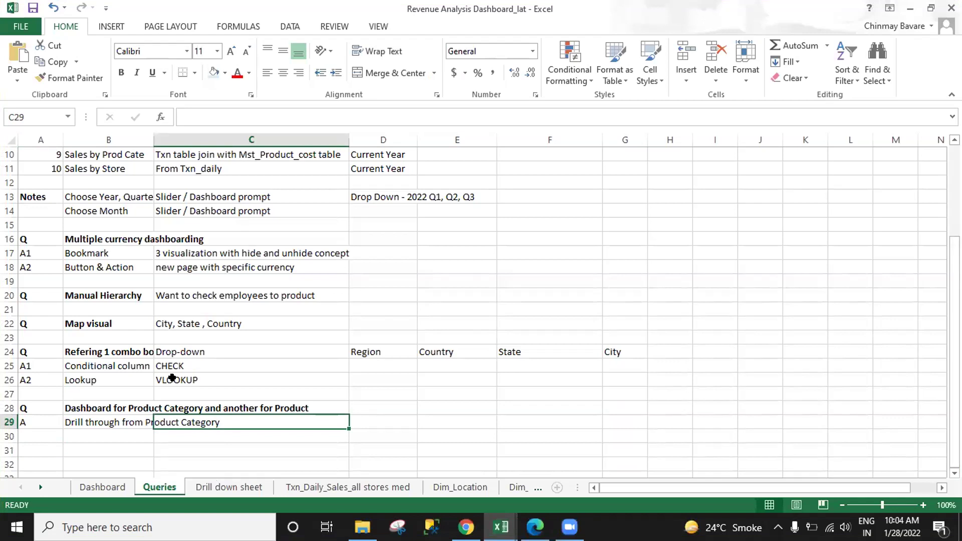
Switch from the Queries sheet of Revenue Analysis Dashboard_lat to the Data-Sheet workbook.
scroll(173, 379, "up", 1)
scroll(174, 381, "down", 1)
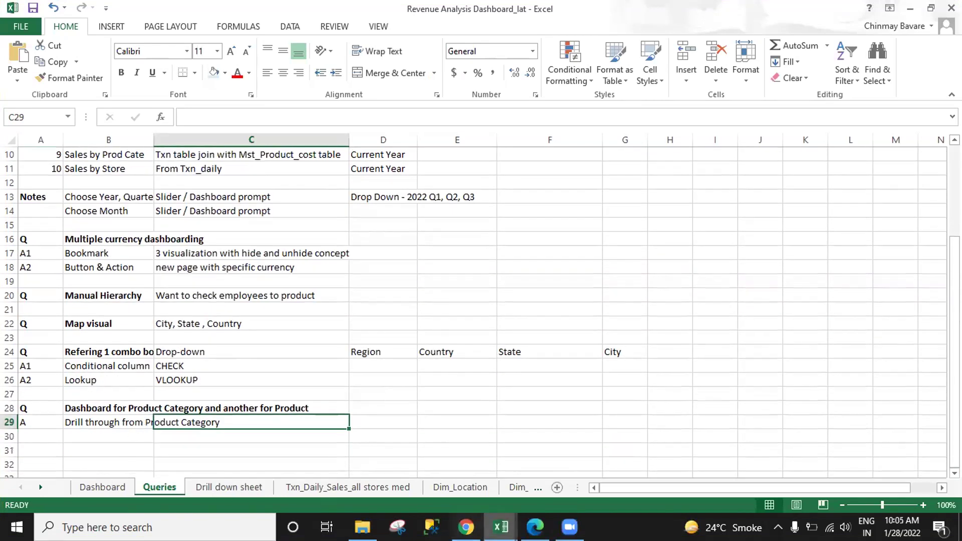
left_click(466, 527)
mouse_move(501, 527)
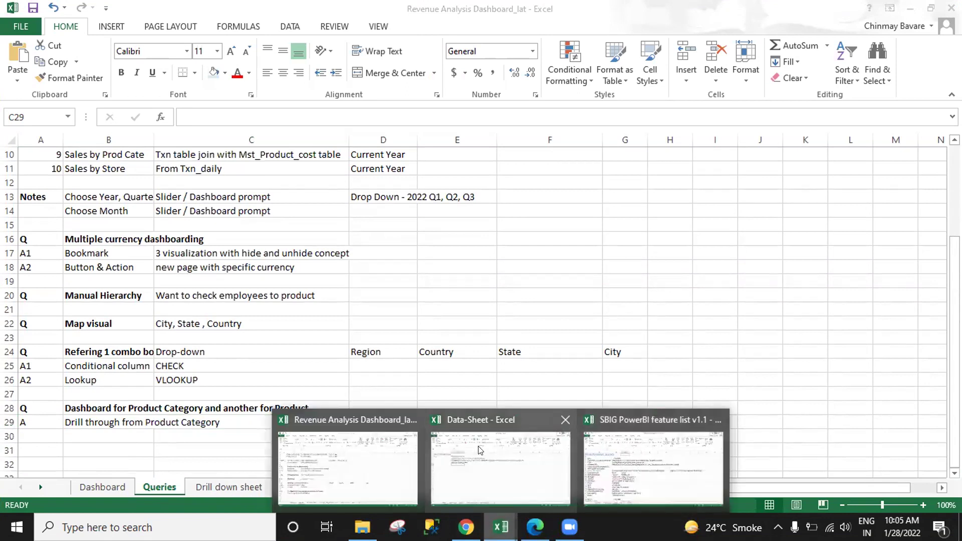
left_click(490, 461)
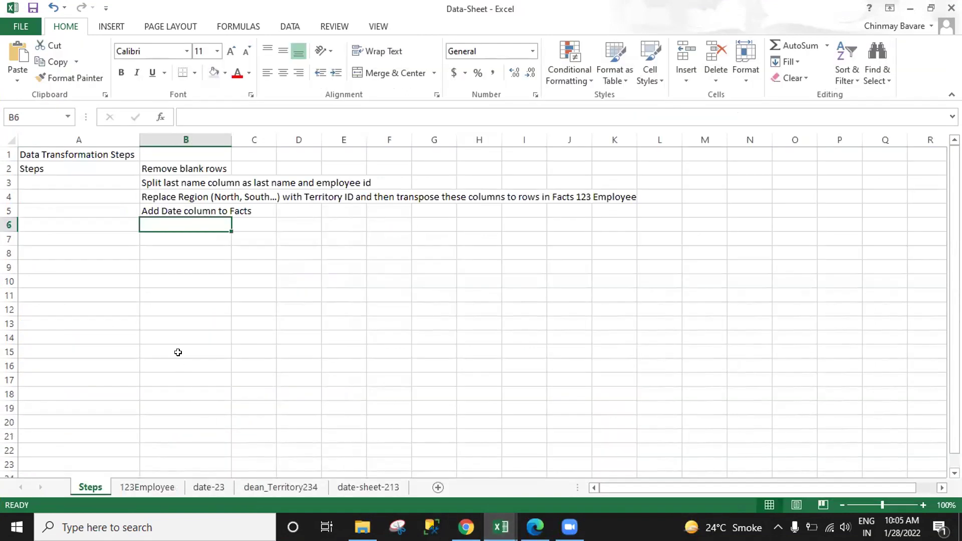
Review the Steps sheet's data transformation list against the 123Employee and date-23 sheets, ending on 123Employee.
left_click(131, 487)
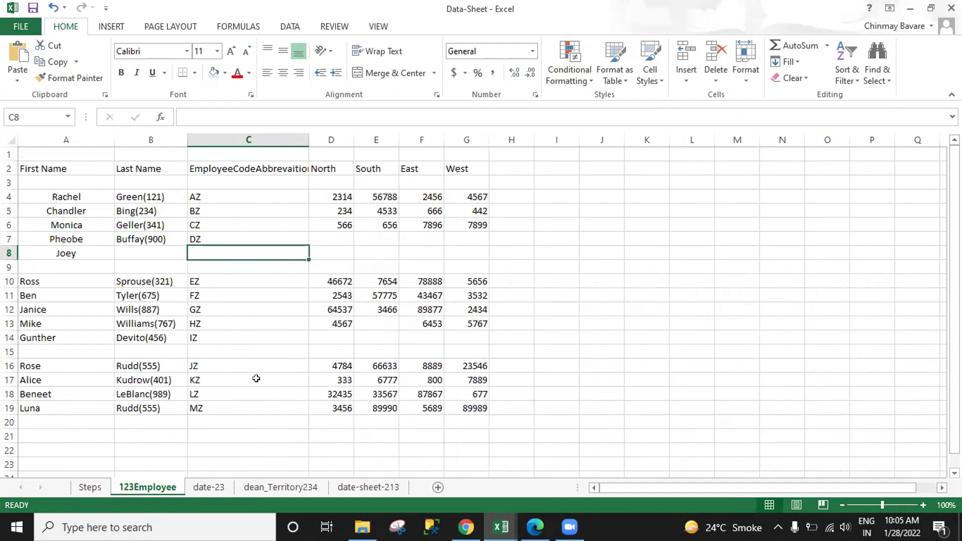
left_click(208, 487)
left_click(102, 490)
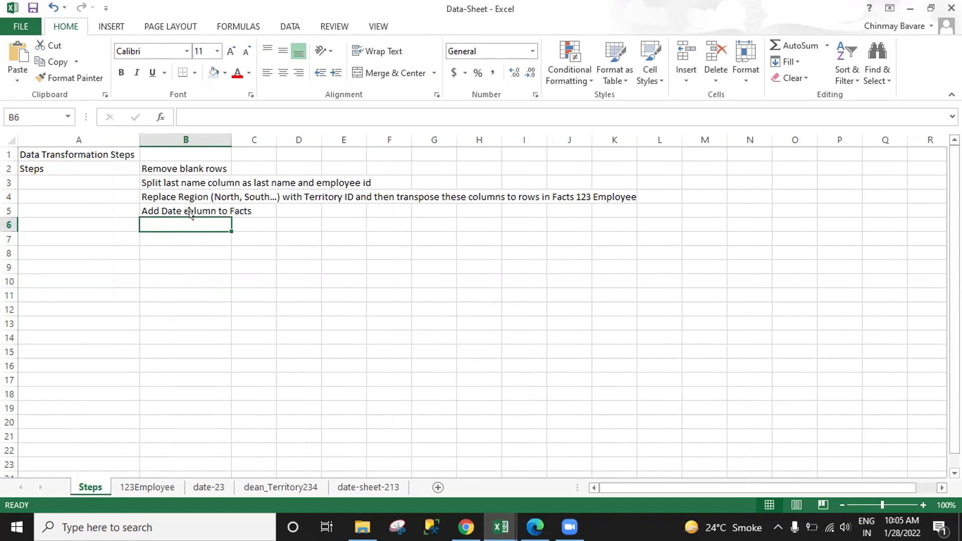
left_click(149, 489)
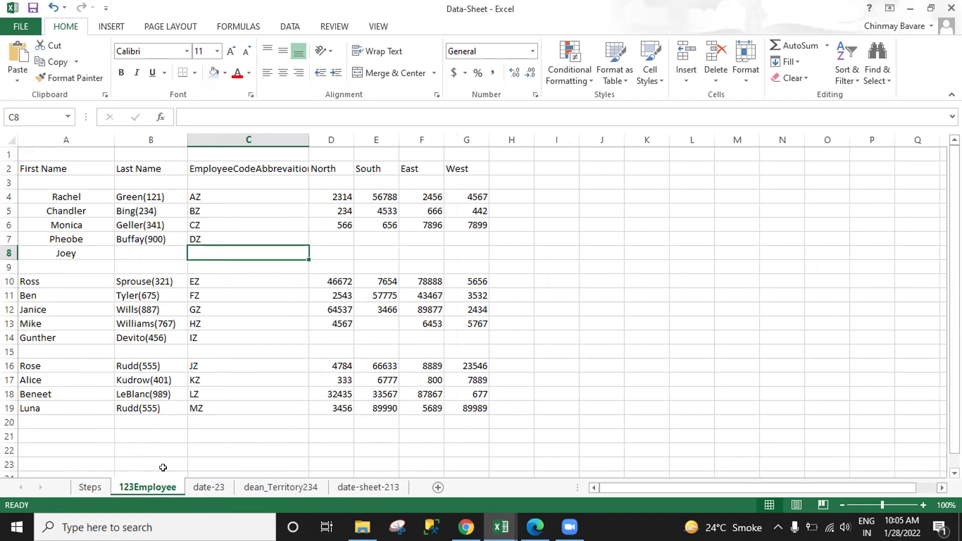
left_click(205, 489)
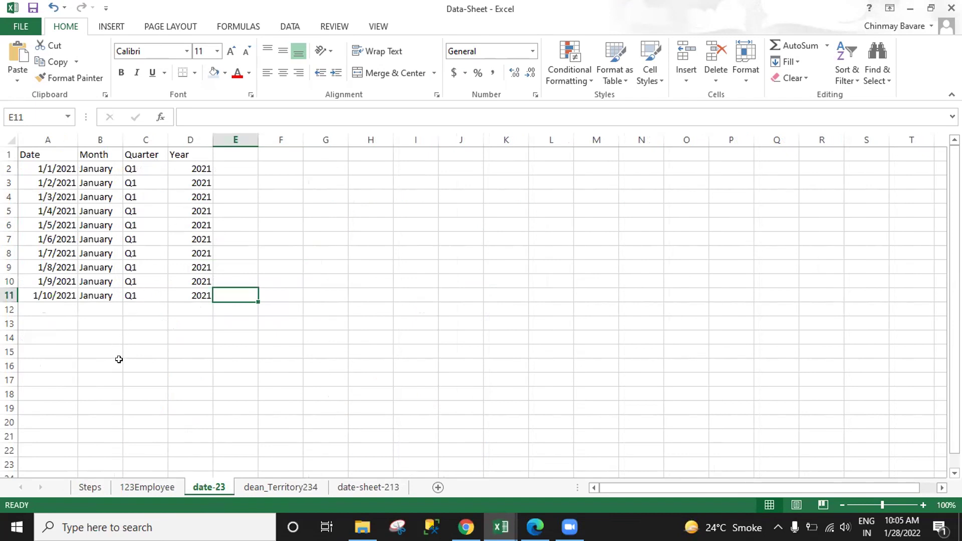
left_click(152, 488)
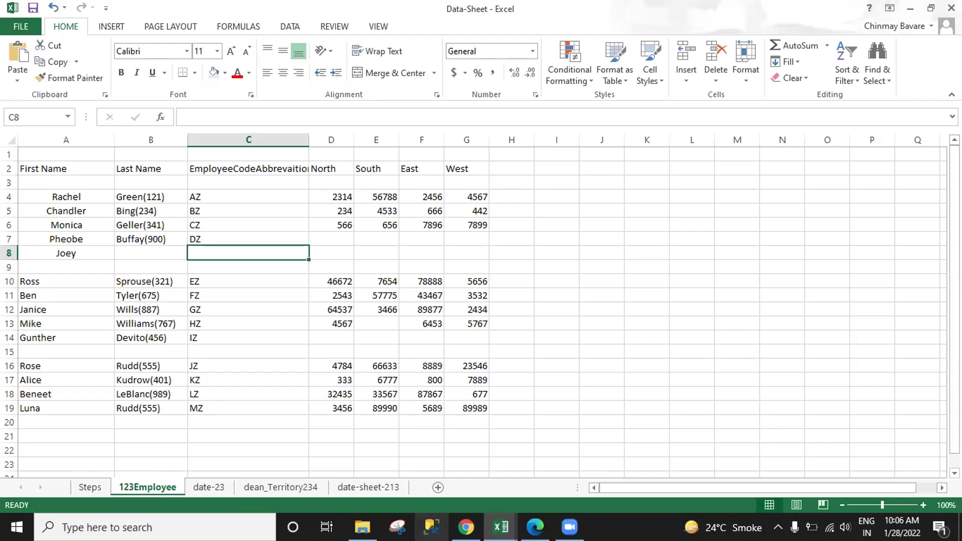
Switch to Chrome, open a new tab and close the Google Maps tab.
left_click(465, 527)
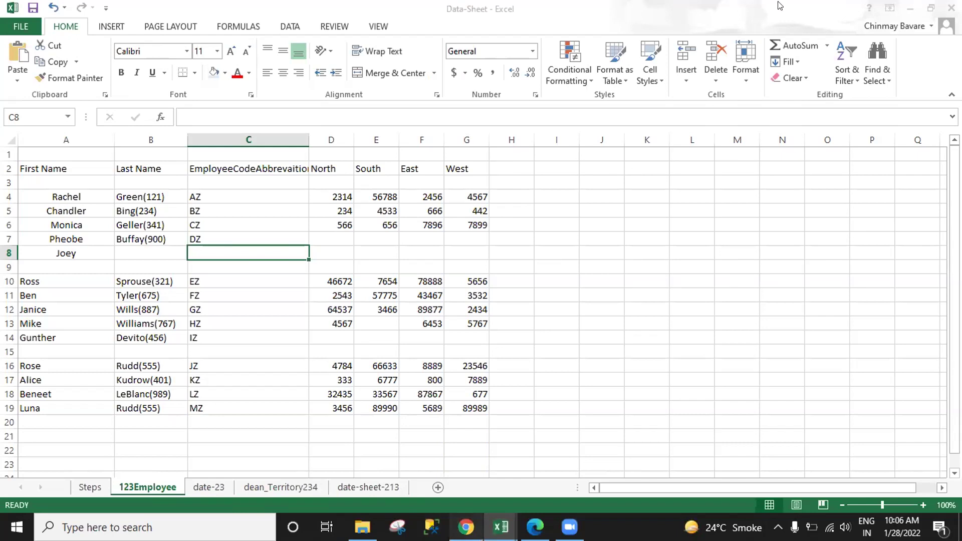
key("ctrl+t")
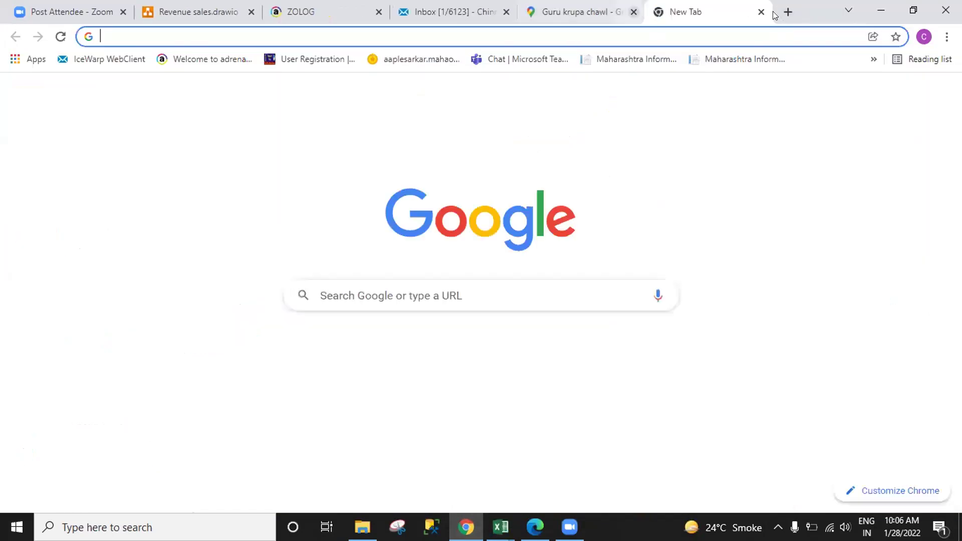
left_click(633, 12)
Search Google for "power BI custom visuaizations".
type("c")
key("BackSpace")
type("power")
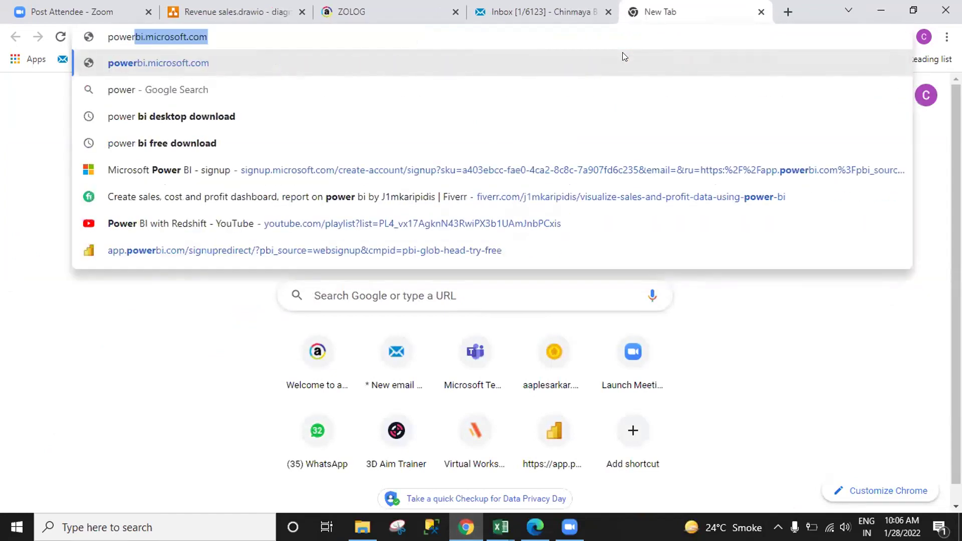
type(" BI ")
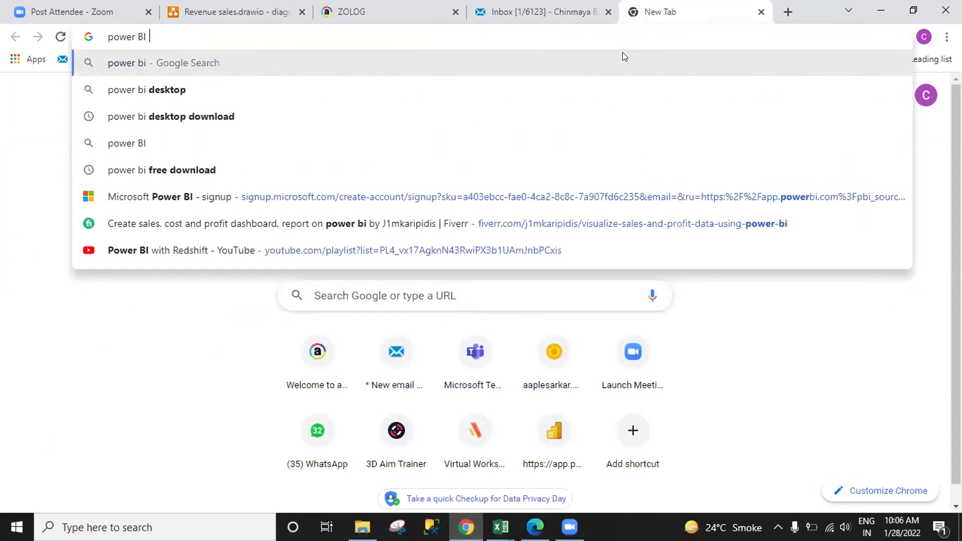
type("custome")
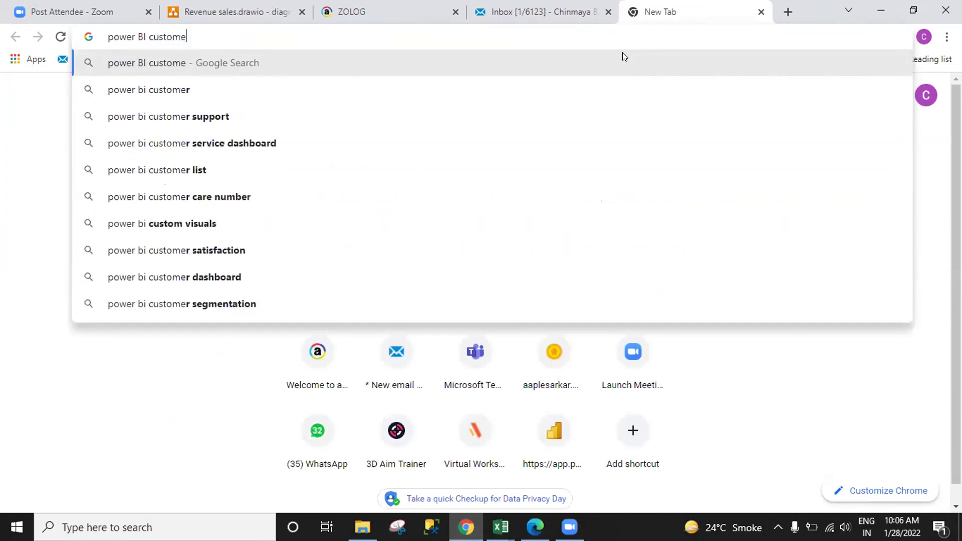
key("BackSpace")
type("vi")
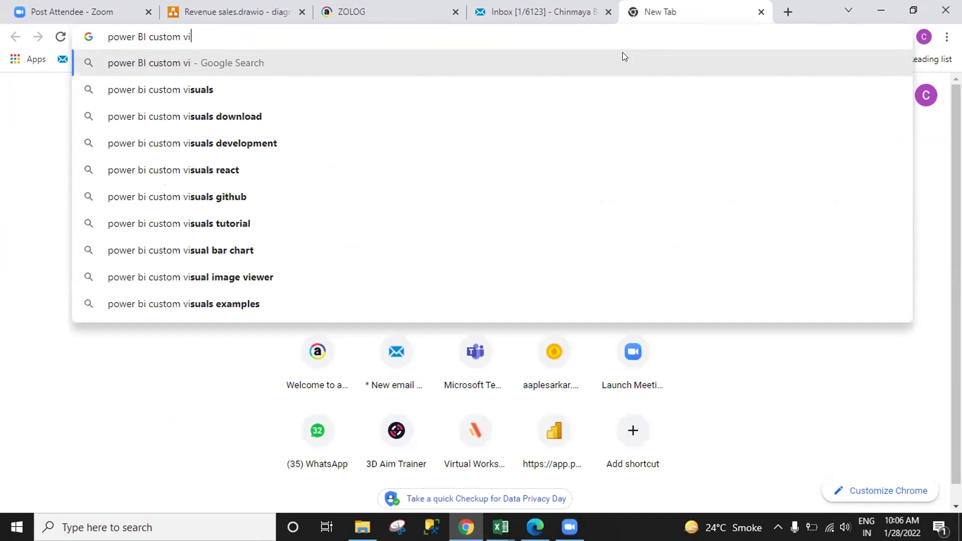
type("suaization")
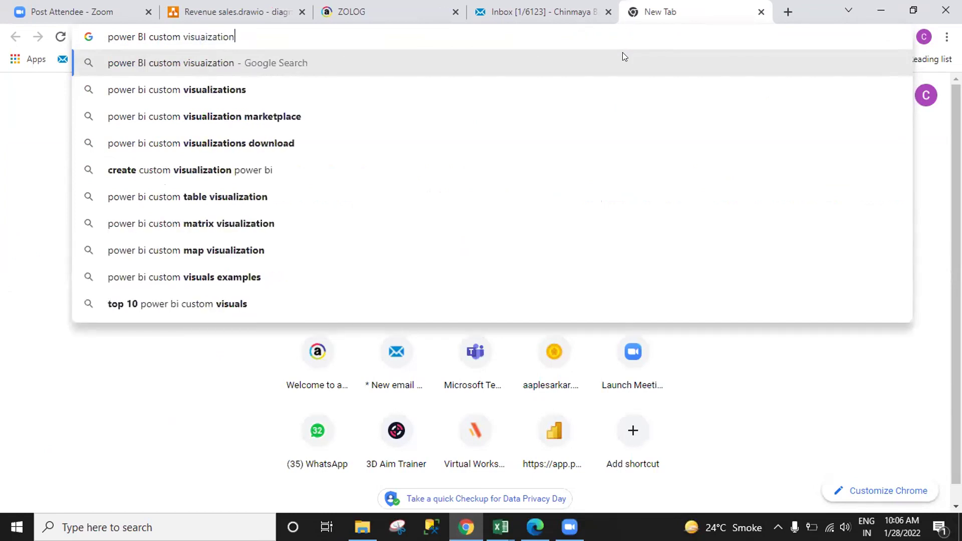
type("s")
key("Return")
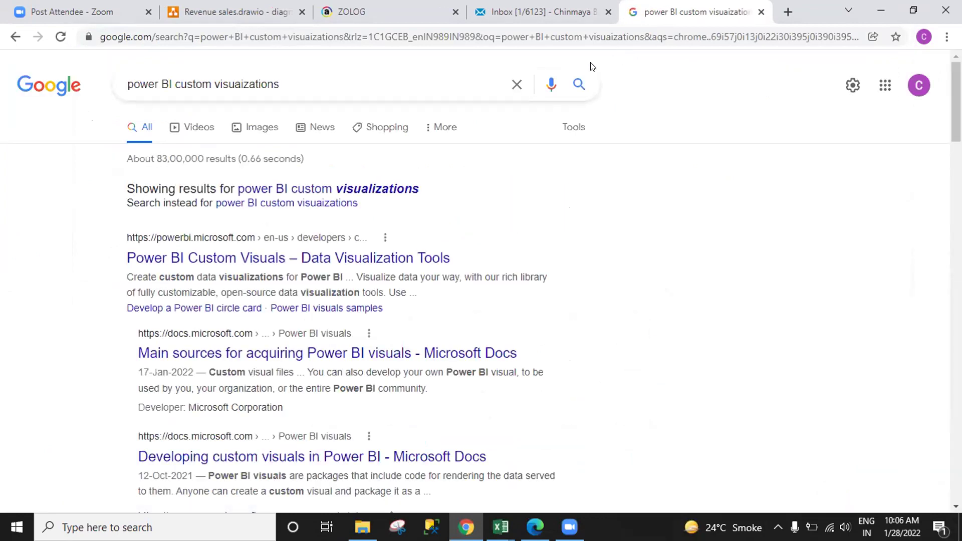
Open the Power BI Custom Visuals result and review its introduction and the Get started with Power BI visuals section.
left_click(345, 257)
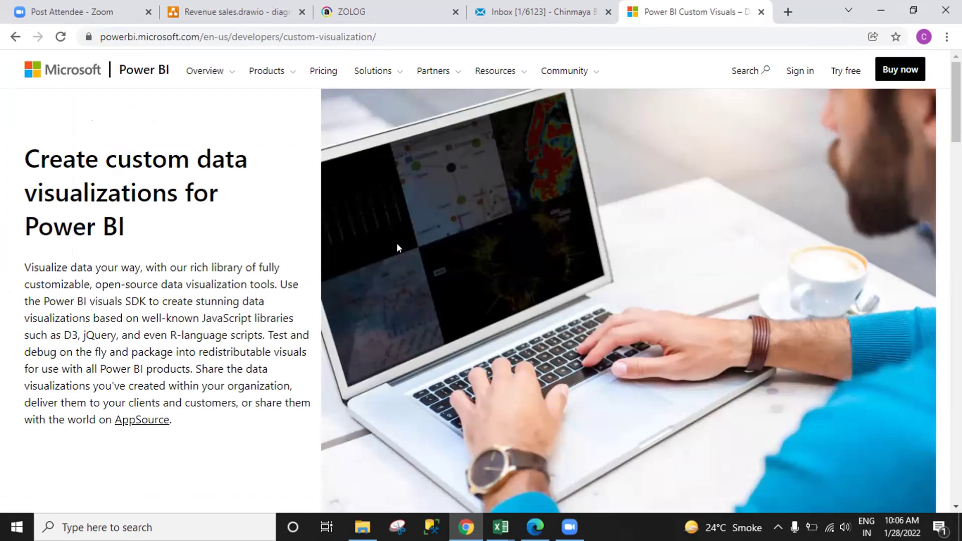
scroll(378, 272, "down", 5)
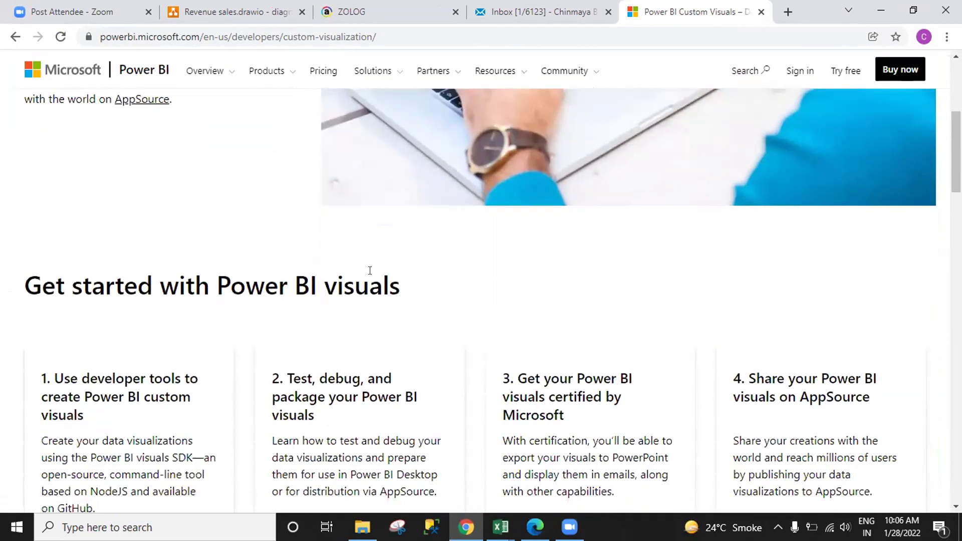
scroll(370, 273, "up", 5)
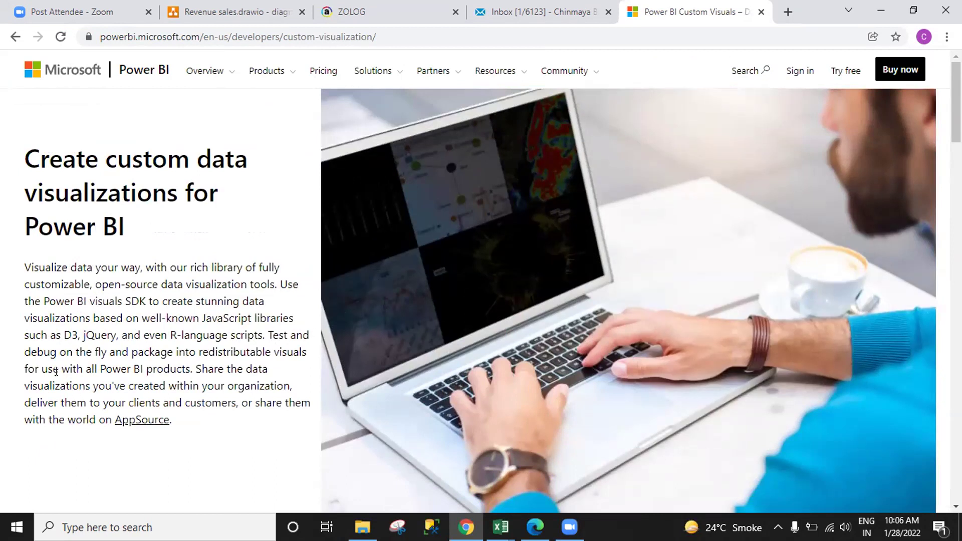
left_click_drag(63, 334, 110, 342)
left_click(124, 378)
scroll(216, 388, "down", 3)
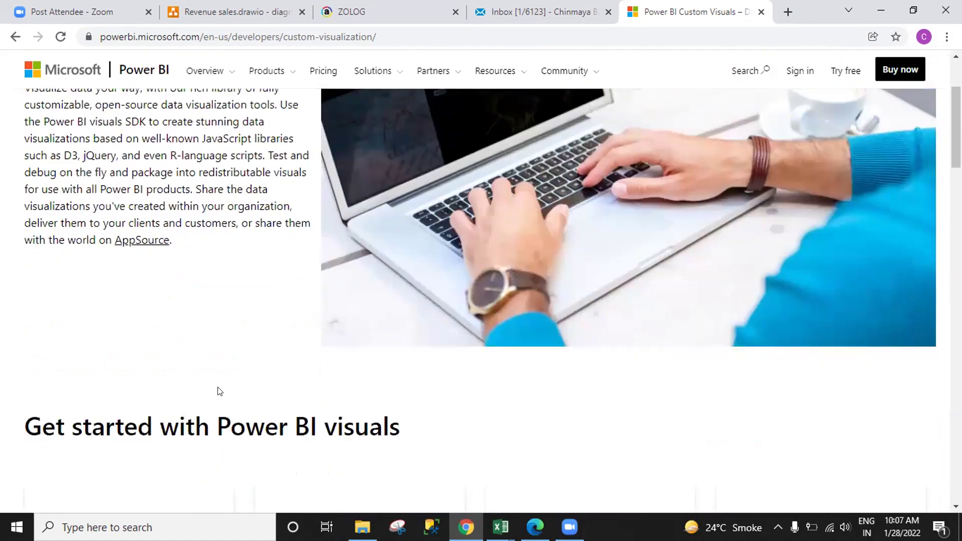
scroll(218, 391, "down", 1)
scroll(228, 373, "down", 2)
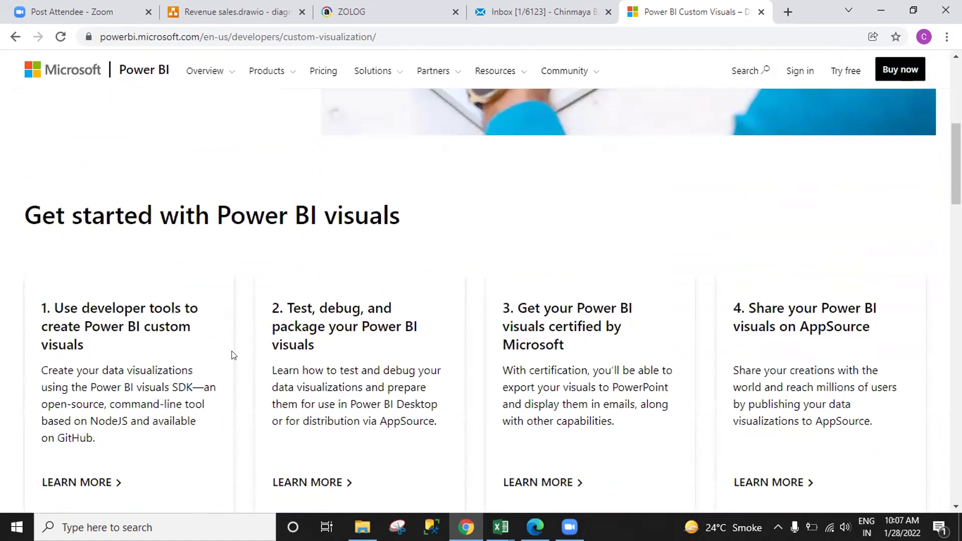
scroll(231, 356, "down", 1)
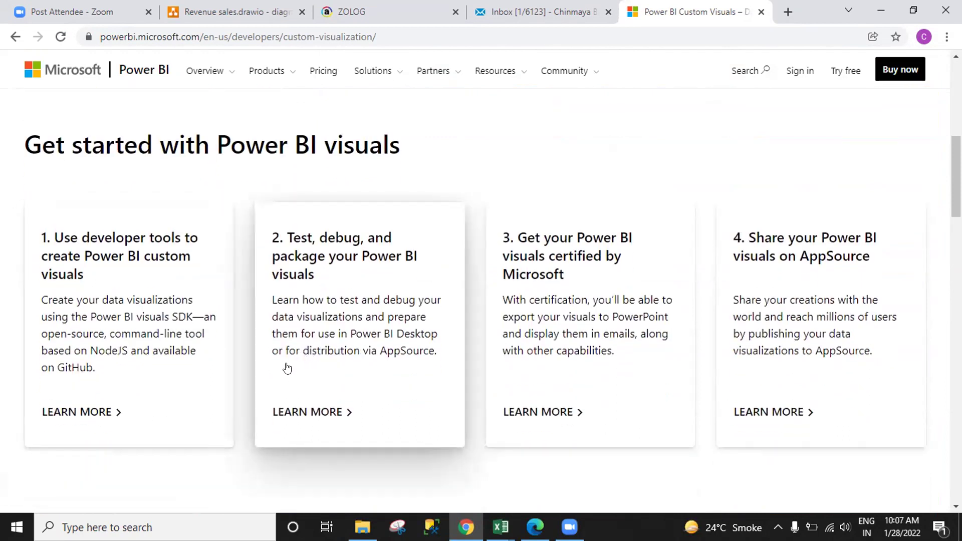
Open the guide on using developer tools to create custom visuals and read the circle card tutorial through the Developer Visual selection.
left_click(110, 396)
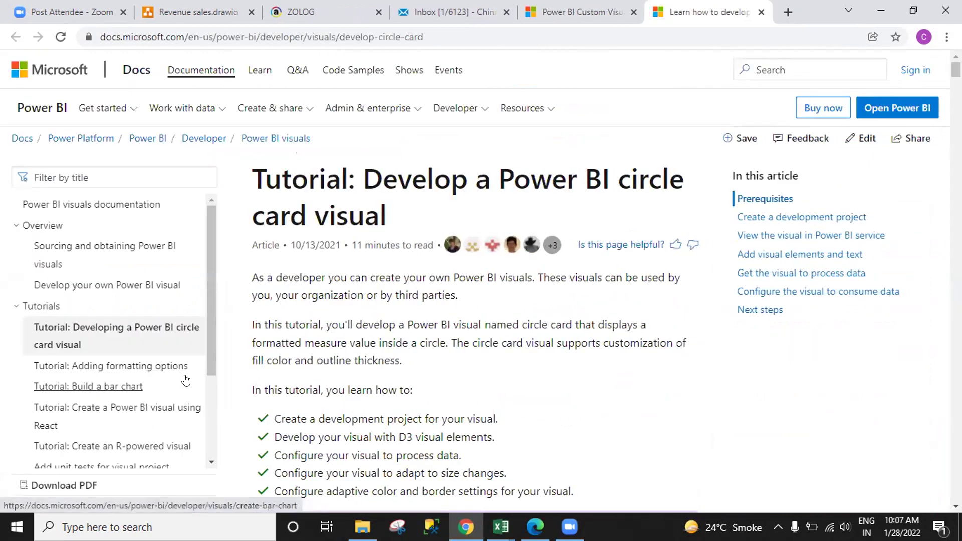
scroll(402, 366, "down", 1)
scroll(401, 366, "down", 4)
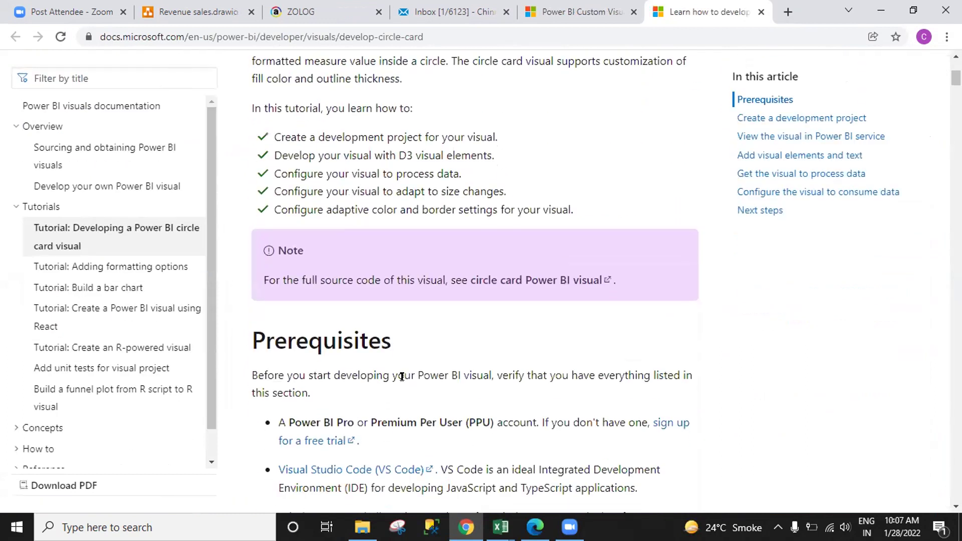
scroll(446, 375, "down", 1)
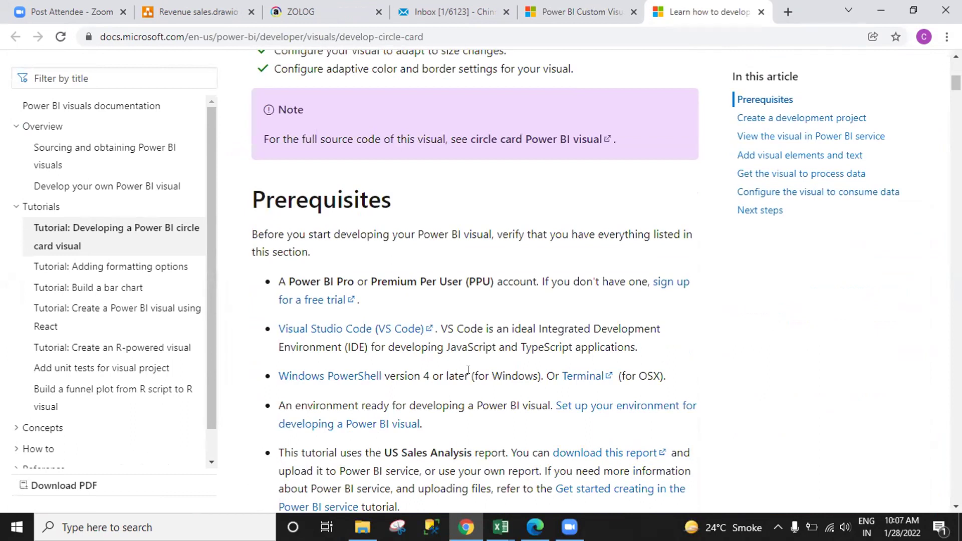
scroll(468, 370, "down", 8)
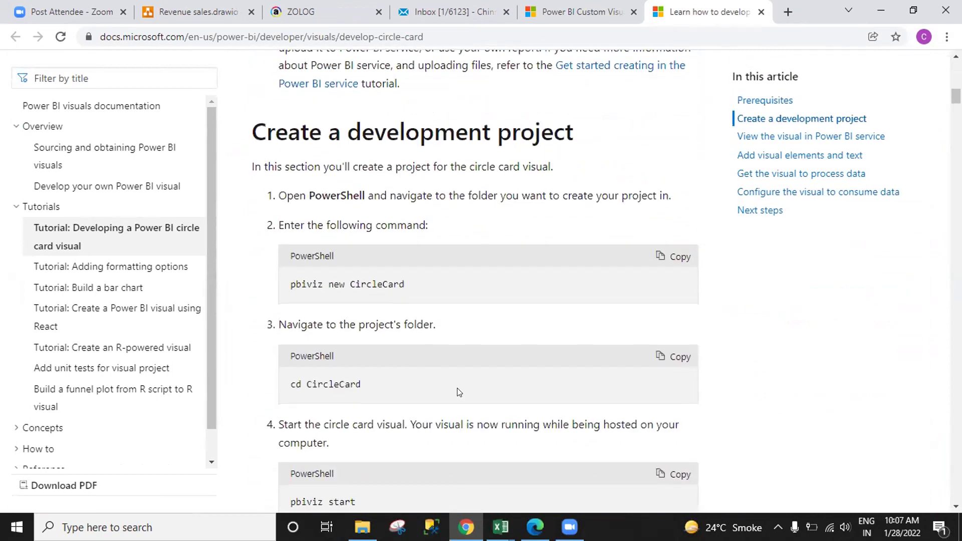
scroll(457, 393, "down", 6)
scroll(457, 390, "up", 4)
scroll(457, 387, "up", 2)
scroll(457, 390, "down", 1)
scroll(458, 391, "down", 5)
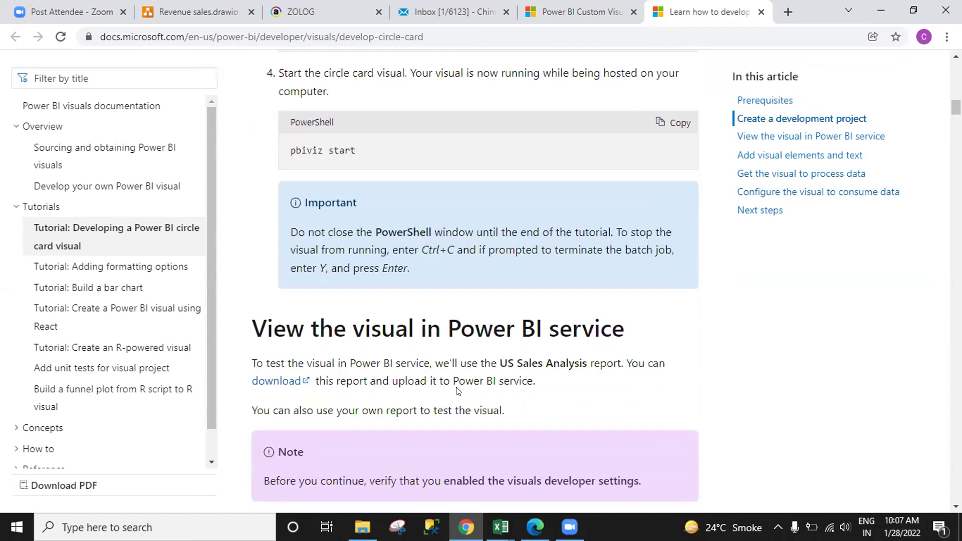
scroll(455, 388, "down", 5)
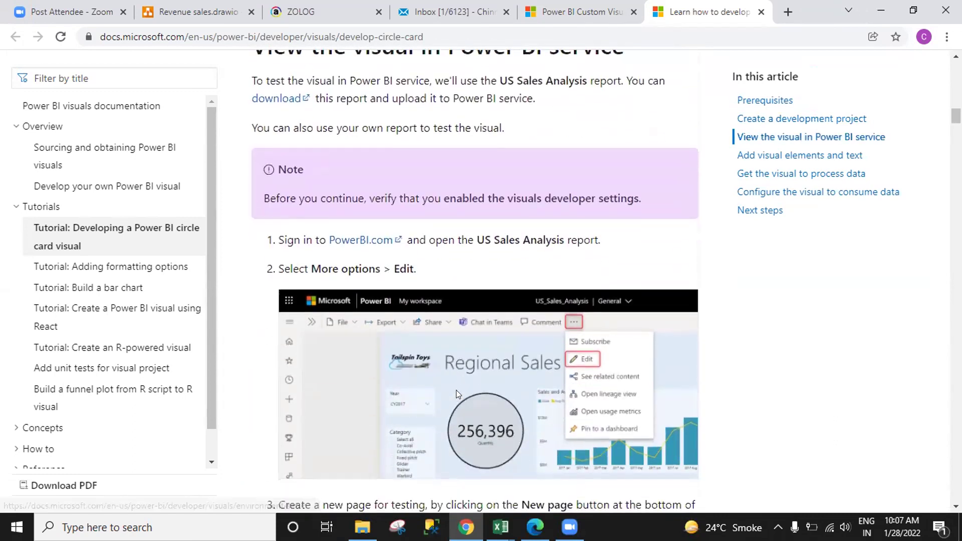
scroll(455, 389, "down", 5)
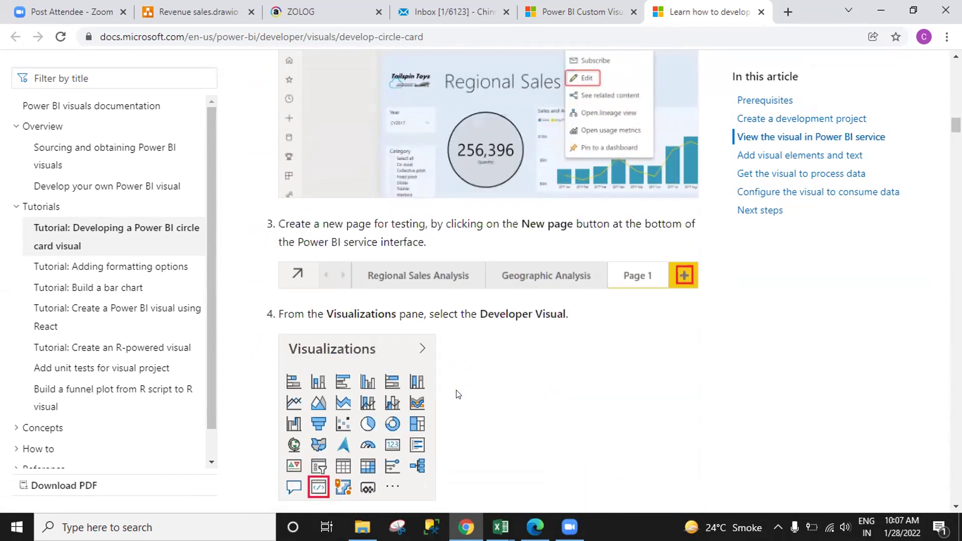
scroll(457, 394, "up", 3)
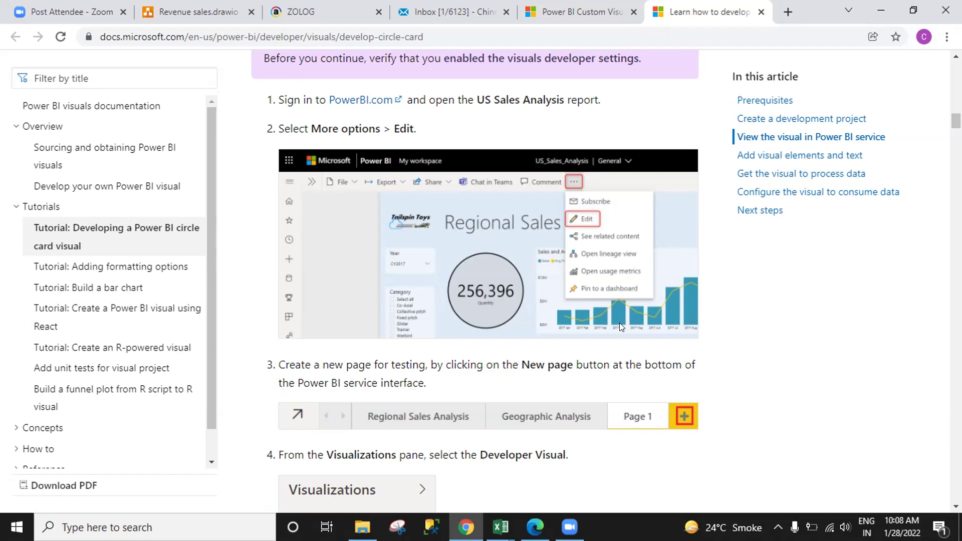
Copy the circle card tutorial's web address into cell A2 of Sheet1 in the SBIG PowerBI feature list v1.1 workbook.
left_click(439, 32)
key("ctrl+c")
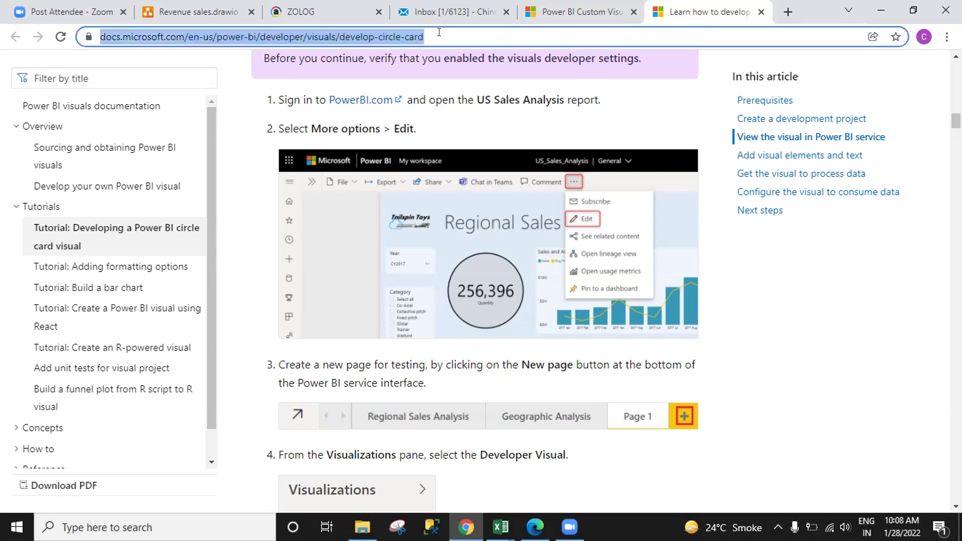
left_click(500, 526)
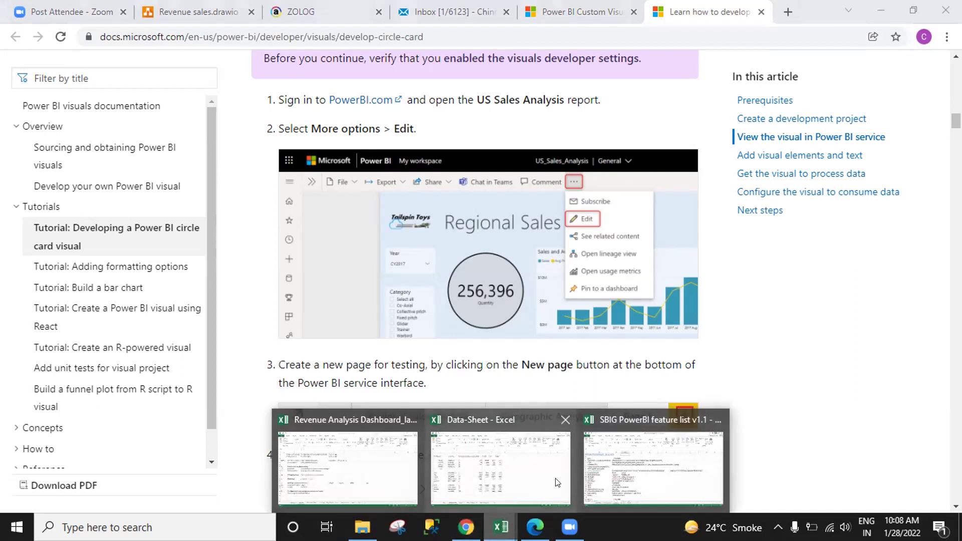
left_click(633, 478)
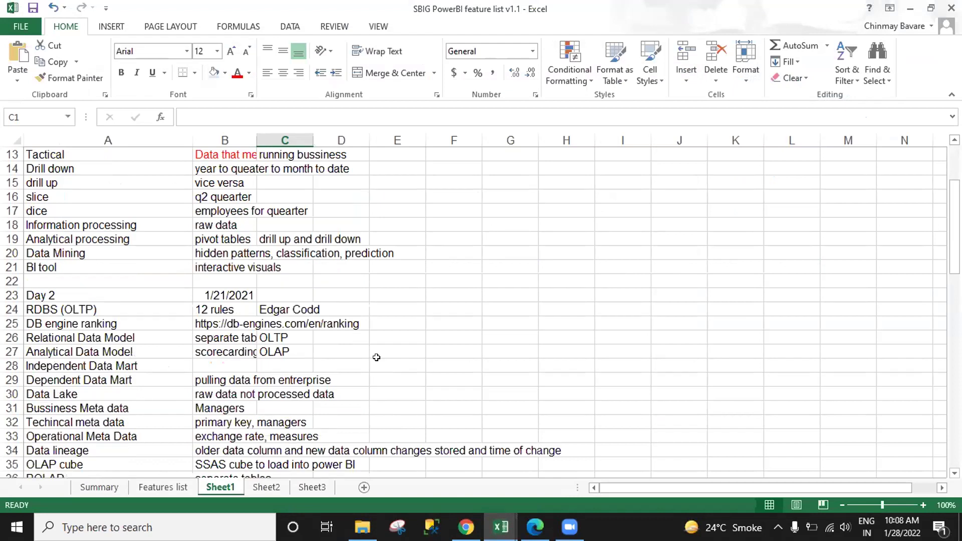
scroll(376, 355, "down", 4)
scroll(376, 348, "up", 8)
left_click(73, 167)
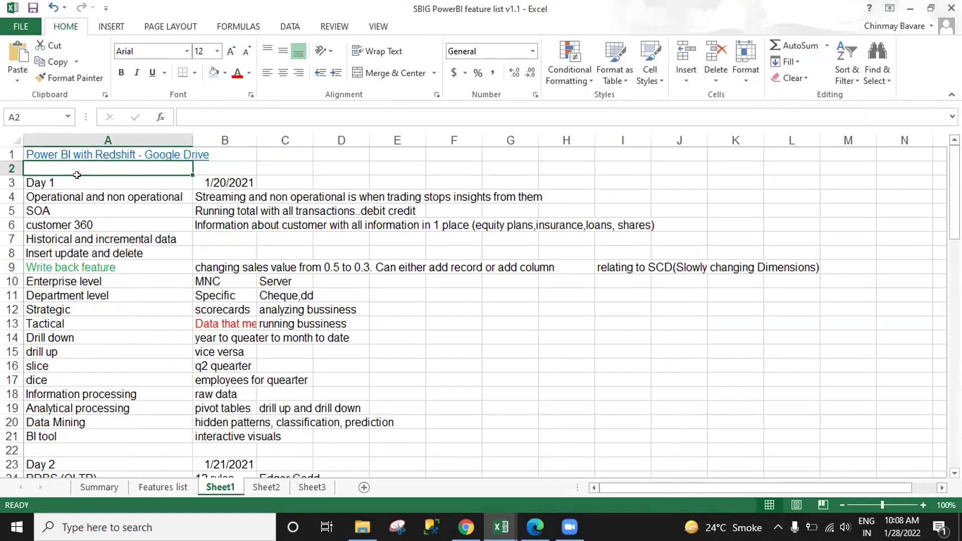
key("ctrl+v")
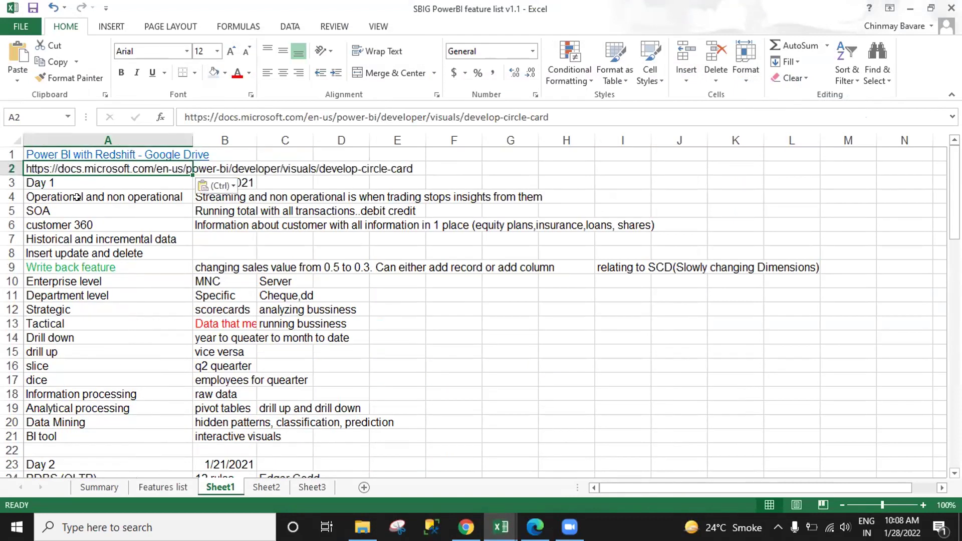
Insert an empty row above the Day 1 heading and close the SBIG PowerBI feature list v1.1 workbook.
left_click(43, 183)
key("alt+h")
key("i")
key("r")
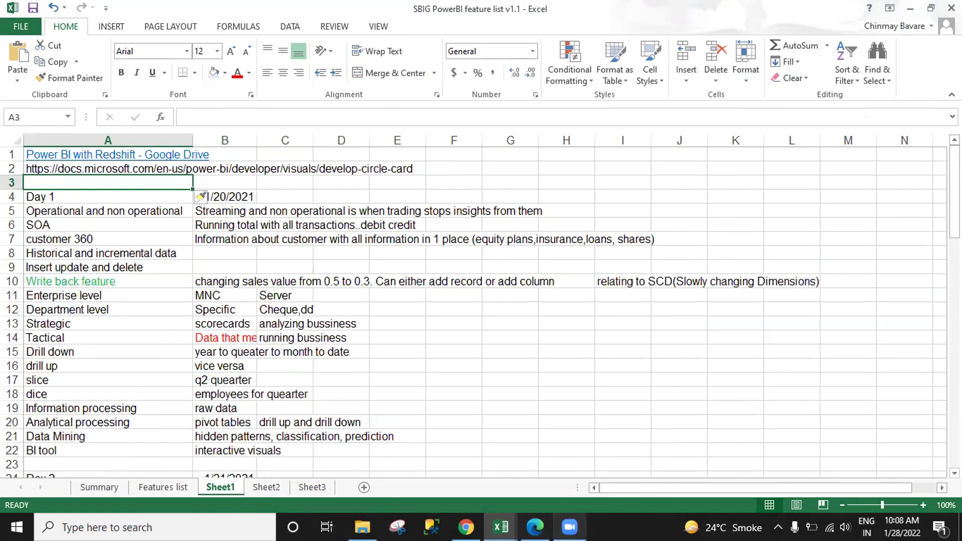
left_click(950, 7)
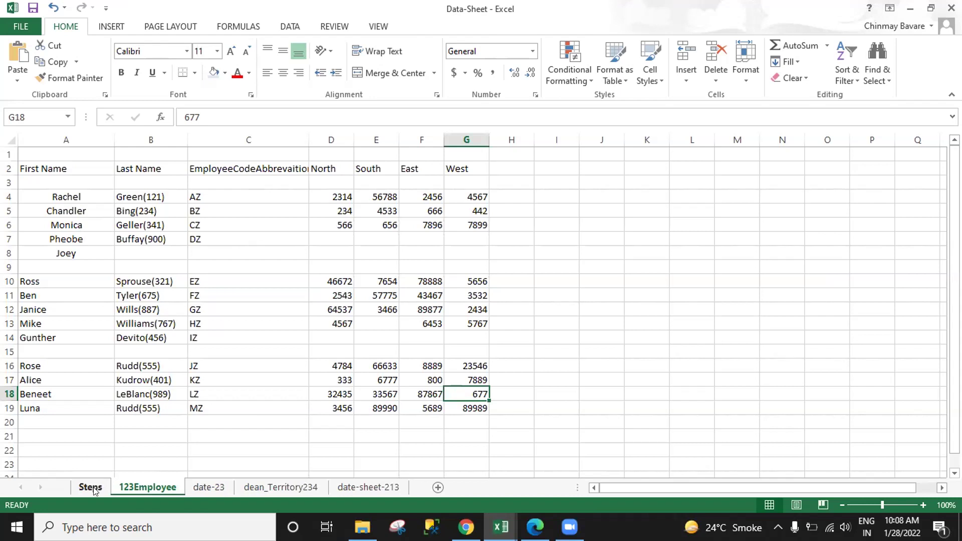
Switch back to Chrome, view the tutorial's Developer Visual step and return to the Power BI Custom Visuals page.
left_click(466, 527)
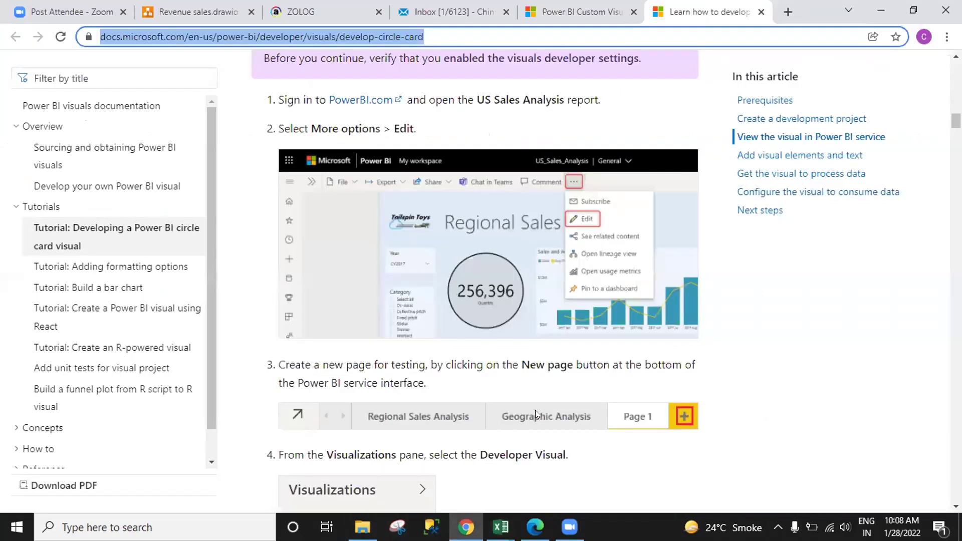
left_click(726, 404)
scroll(751, 404, "down", 3)
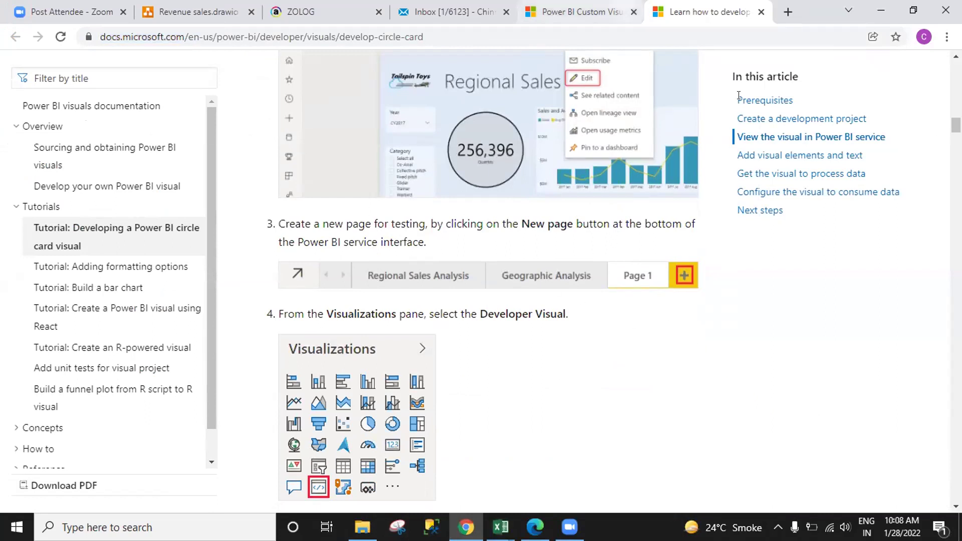
key("ctrl+shift+Tab")
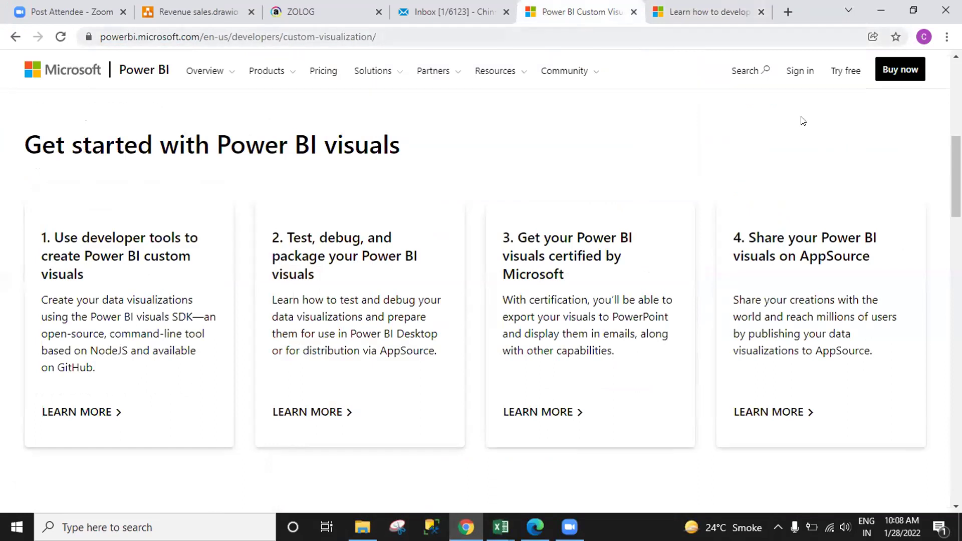
Open the guide on getting Power BI visuals certified and read from its certification requirements to the certified visual badges.
left_click(667, 290)
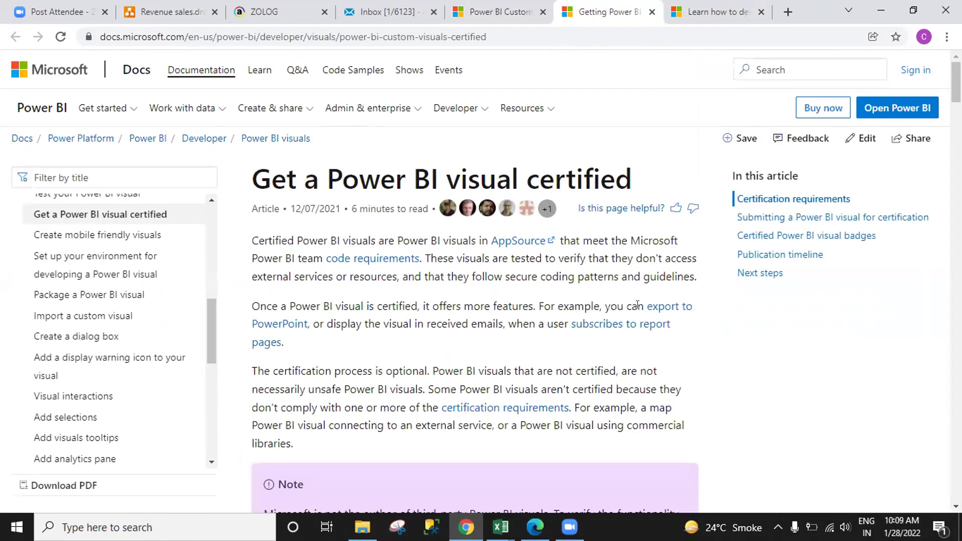
scroll(635, 320, "down", 7)
scroll(635, 325, "down", 3)
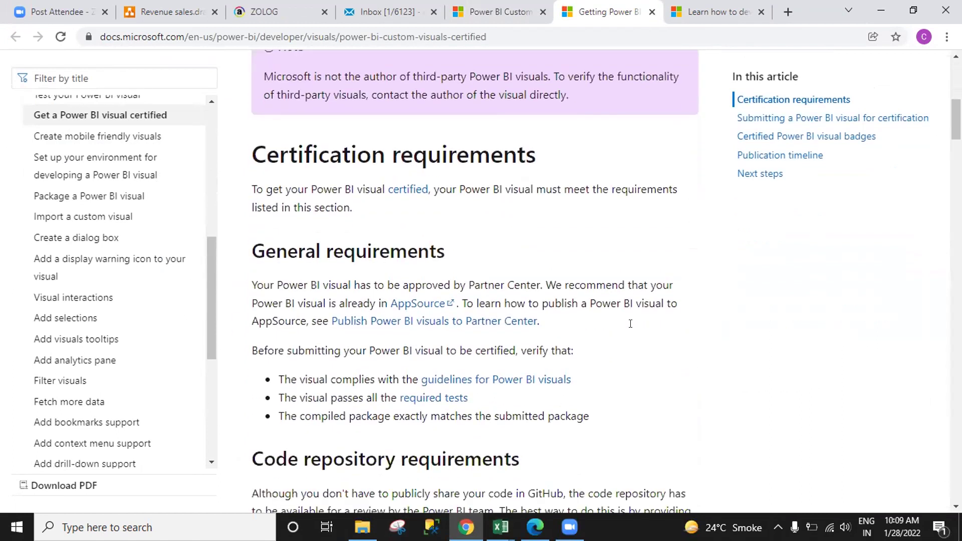
scroll(634, 331, "down", 2)
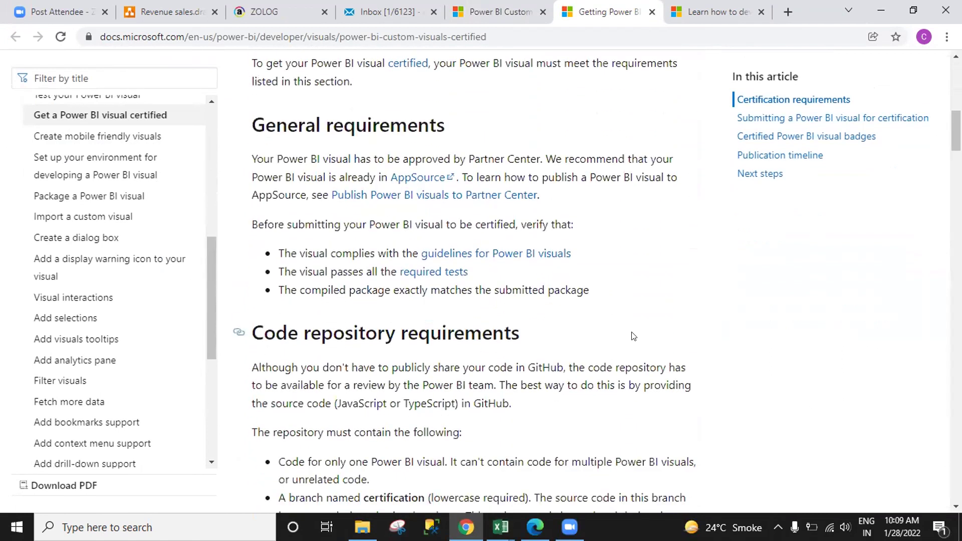
scroll(633, 336, "down", 3)
scroll(634, 340, "down", 3)
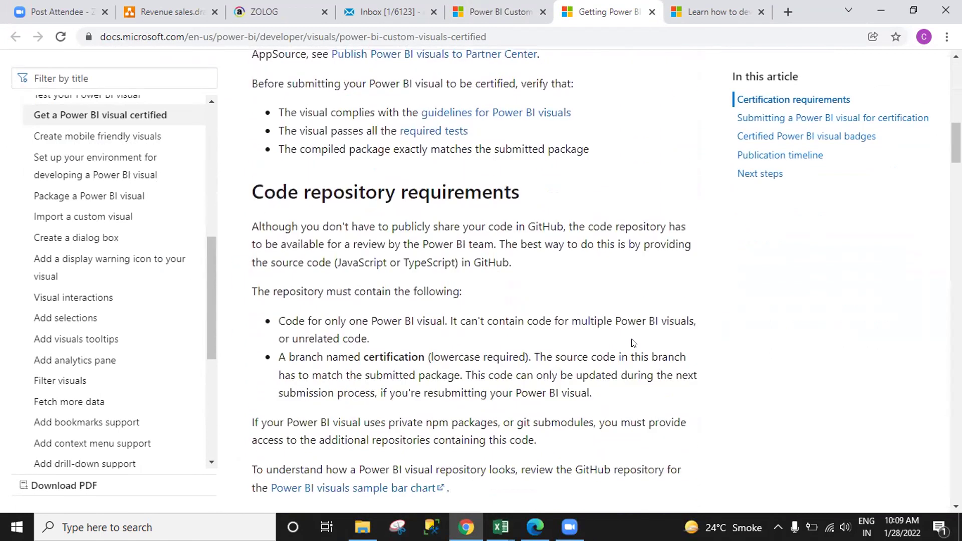
scroll(634, 344, "down", 5)
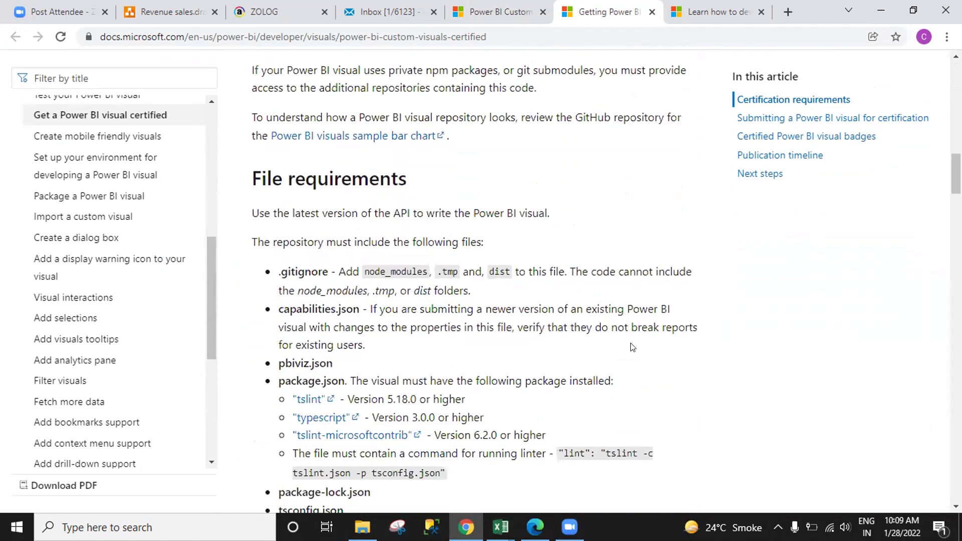
scroll(632, 347, "down", 6)
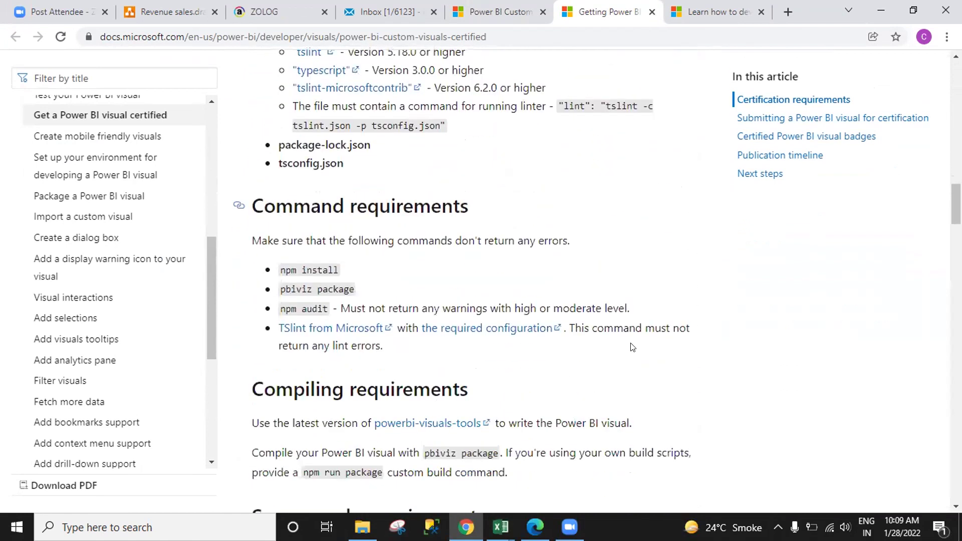
scroll(629, 348, "down", 6)
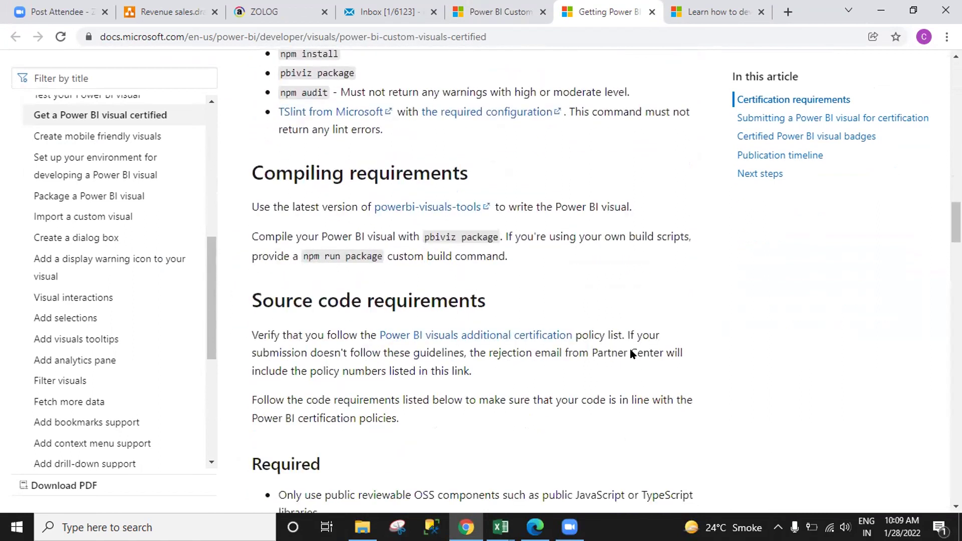
scroll(630, 354, "down", 3)
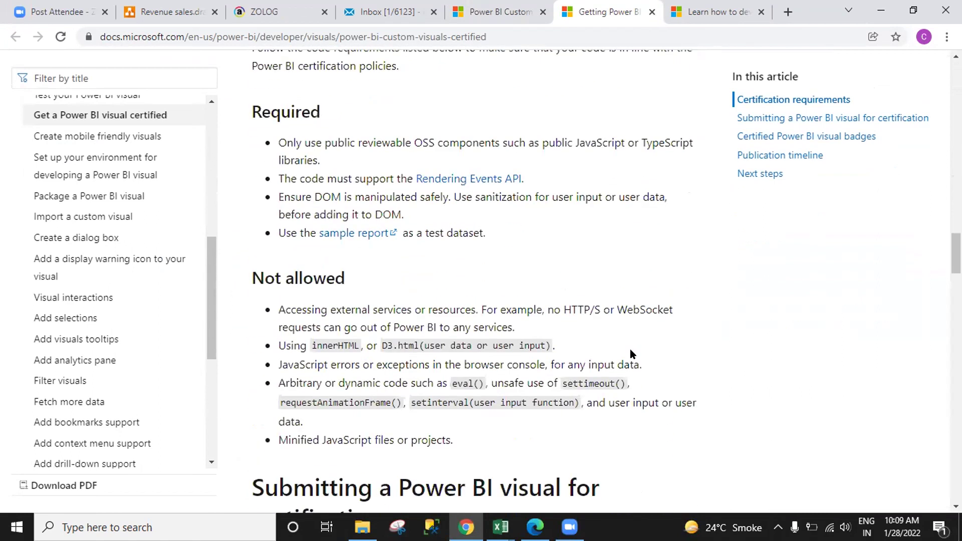
scroll(630, 349, "down", 6)
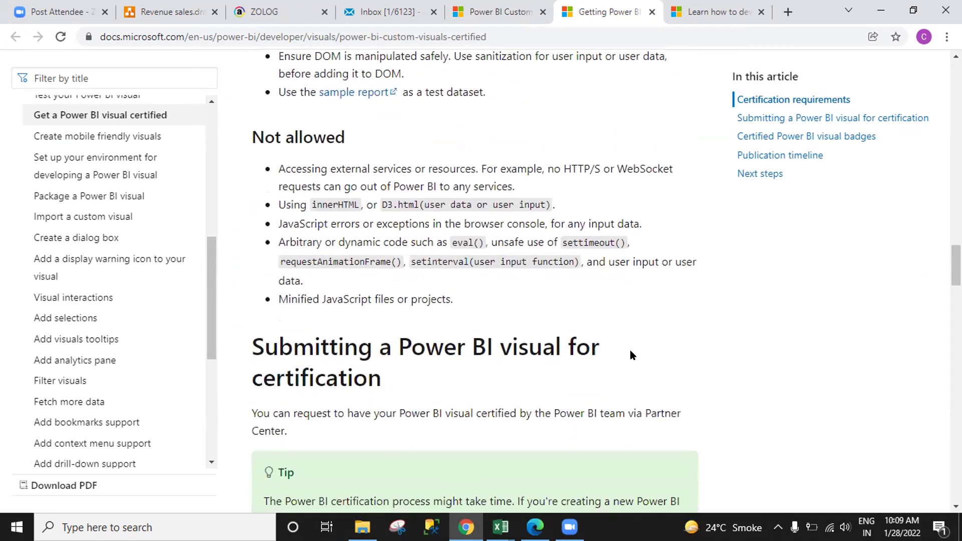
scroll(626, 353, "down", 3)
scroll(626, 352, "up", 2)
scroll(626, 352, "down", 5)
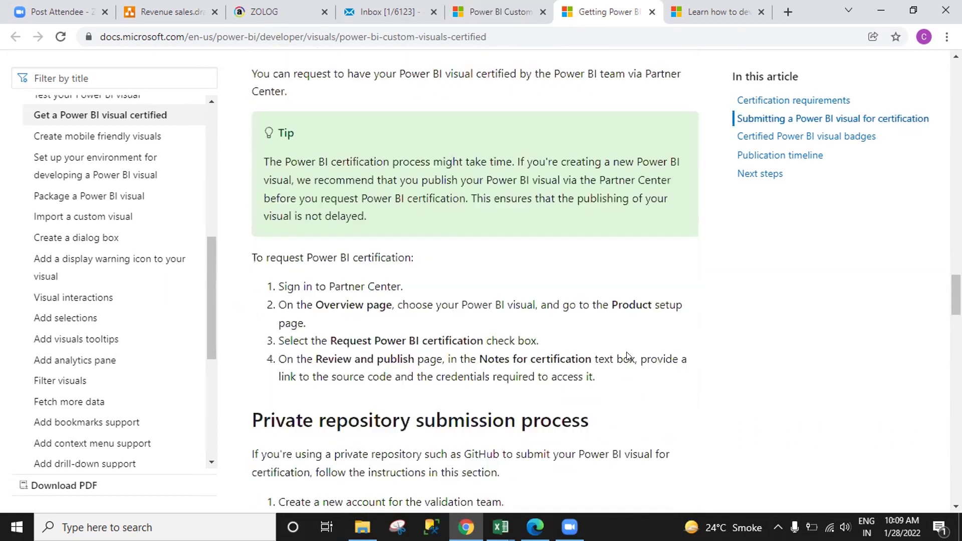
scroll(626, 357, "down", 12)
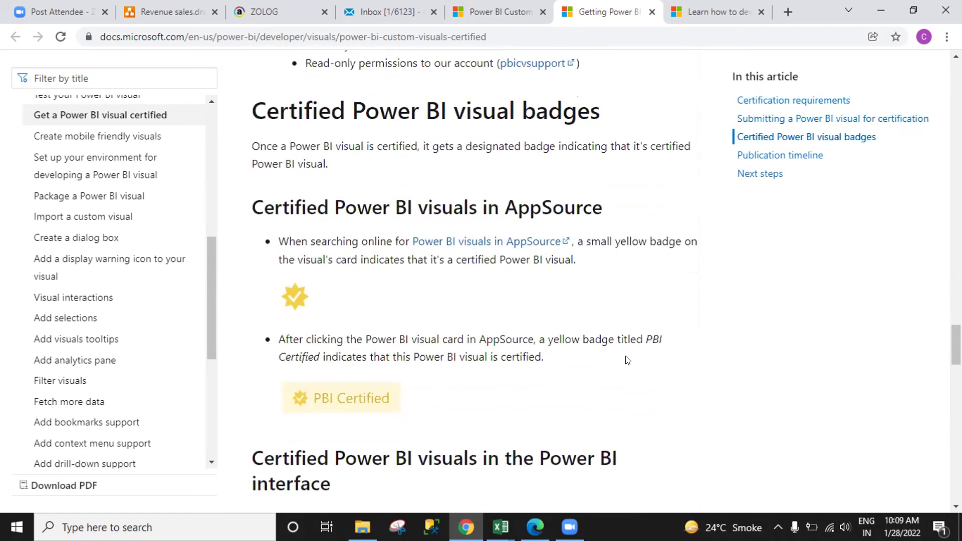
Read the rest of the certification guide, from the certified visual badges to the publication timeline.
scroll(626, 366, "down", 2)
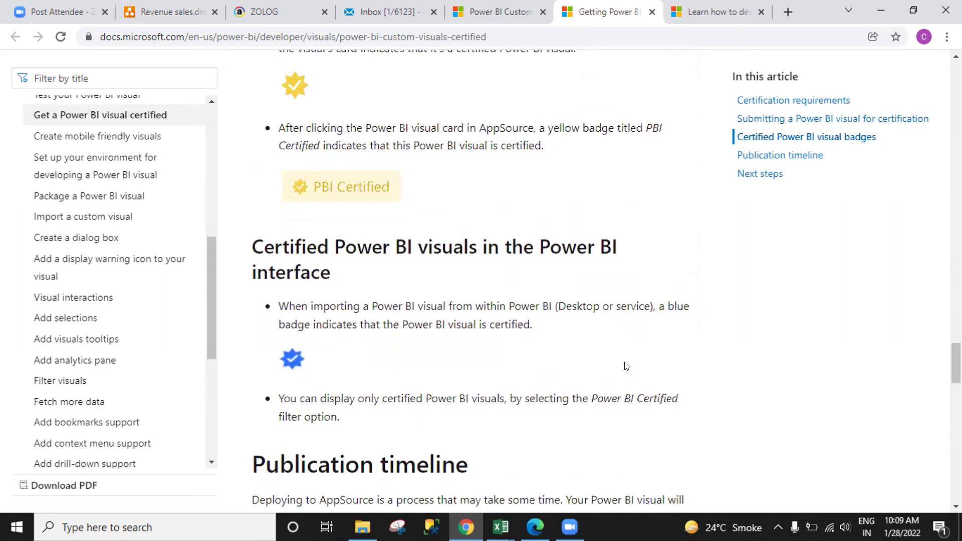
scroll(625, 366, "down", 4)
scroll(625, 366, "up", 6)
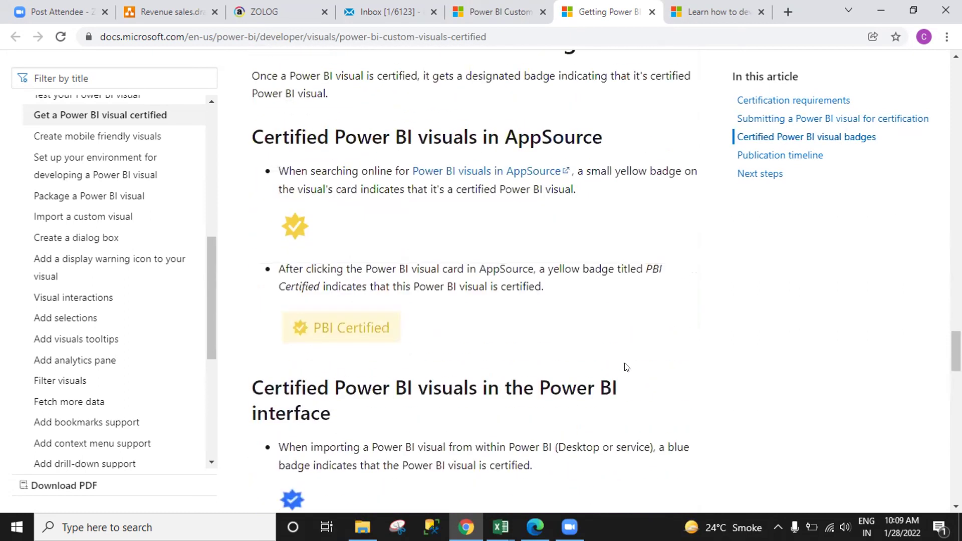
scroll(626, 367, "down", 1)
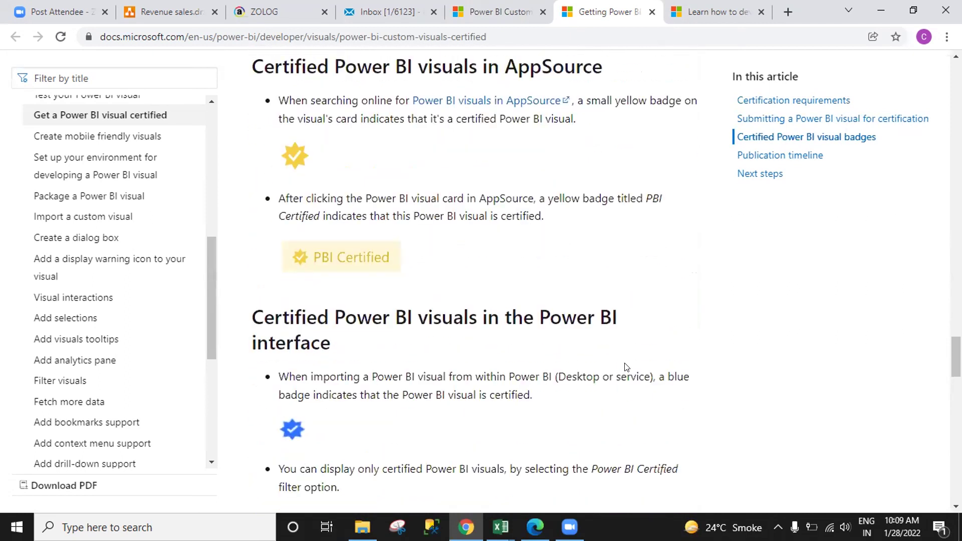
scroll(625, 367, "down", 2)
scroll(625, 368, "down", 4)
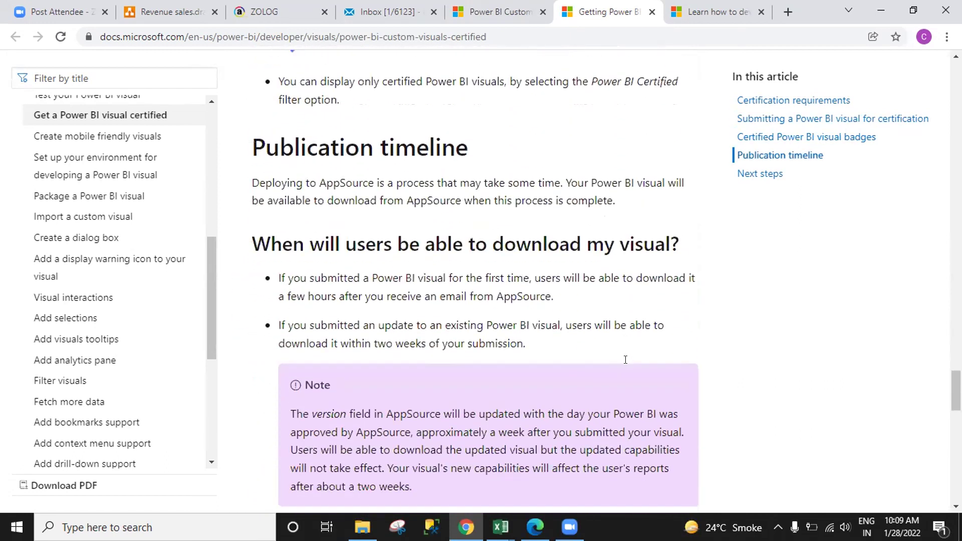
scroll(625, 359, "down", 1)
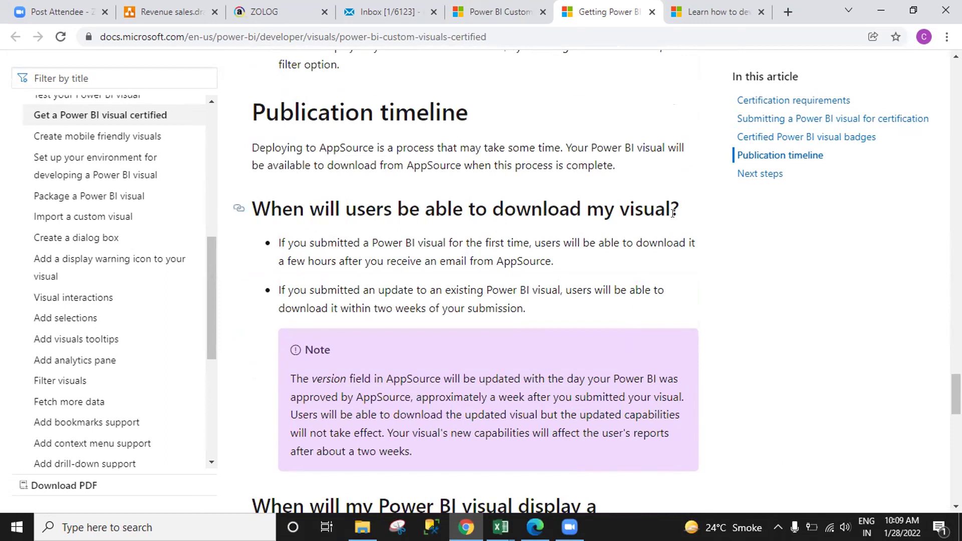
Return to the Google results for Power BI custom visualizations, open the Power BI Custom Visuals Introduction video from the image results and pause it.
left_click(535, 14)
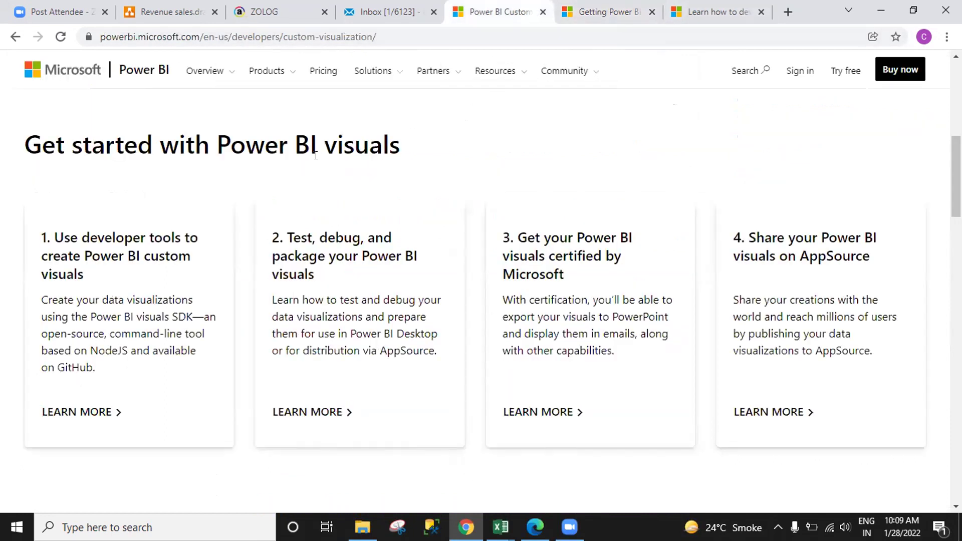
key("alt+Left")
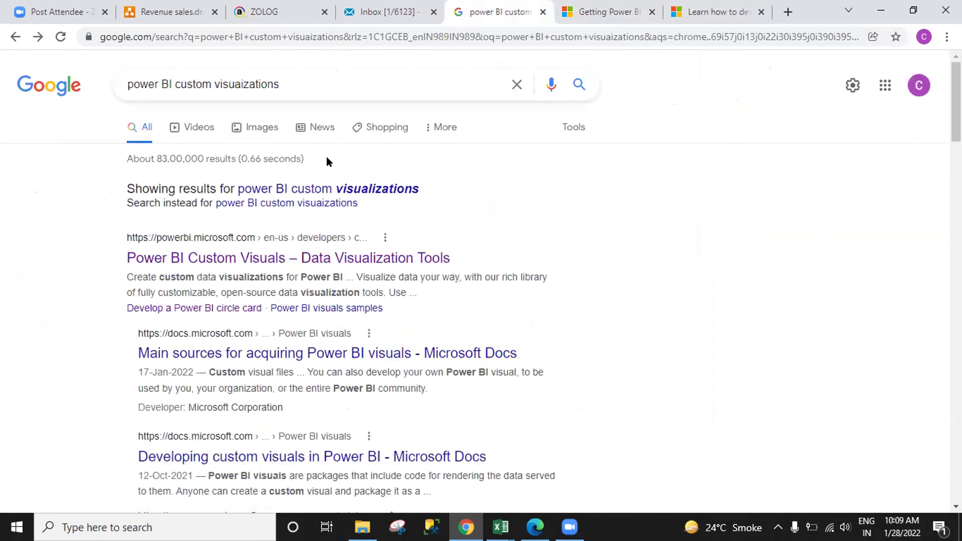
left_click(251, 127)
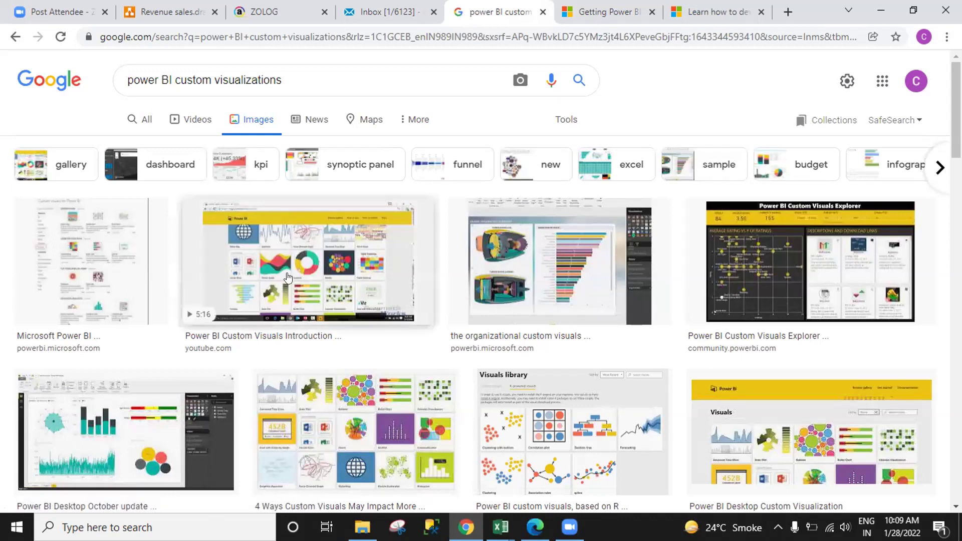
left_click(321, 277)
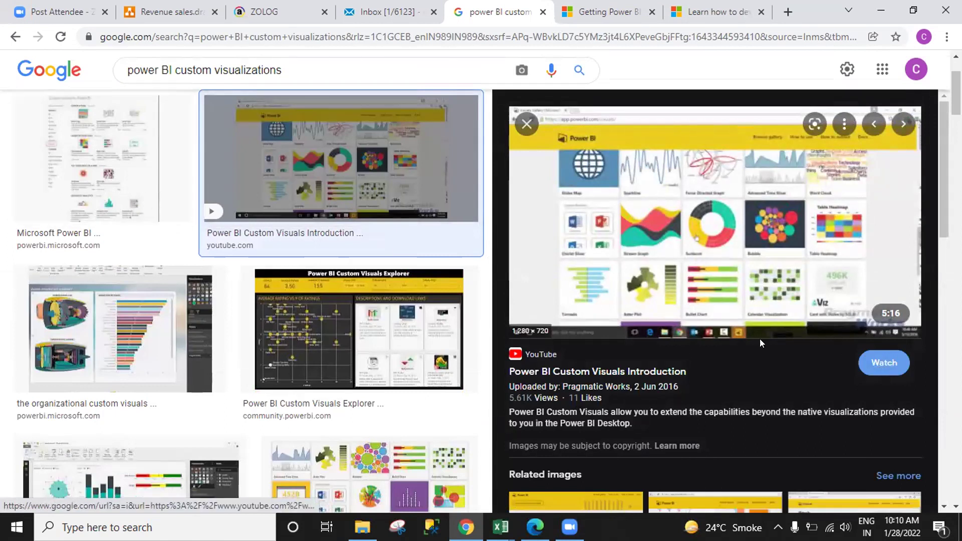
left_click(874, 362)
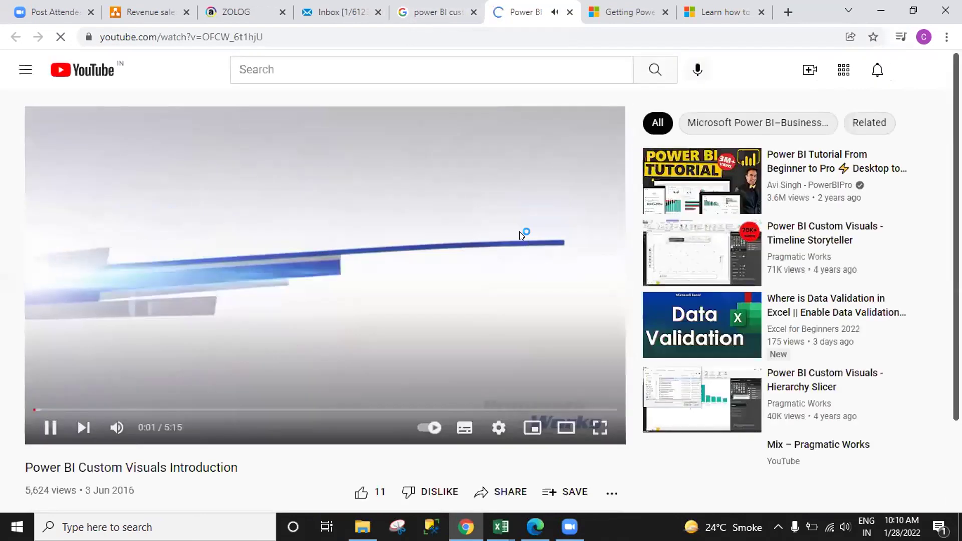
left_click(50, 428)
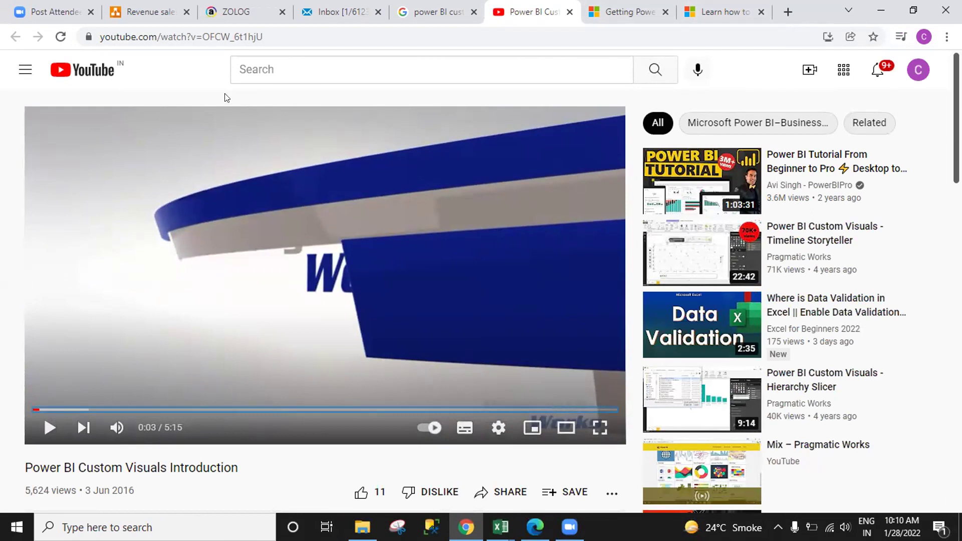
Minimize Chrome and launch Power BI Desktop.
left_click(184, 20)
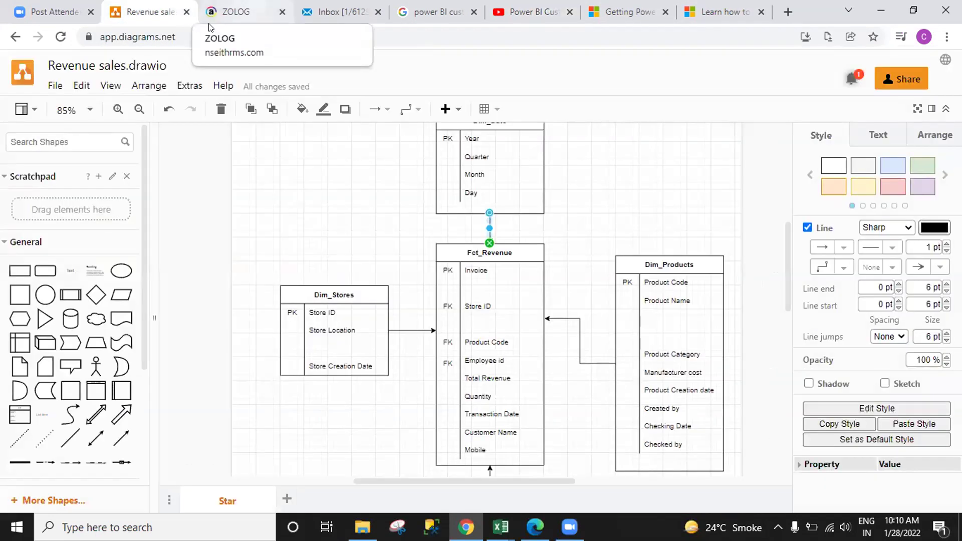
key("alt+Tab")
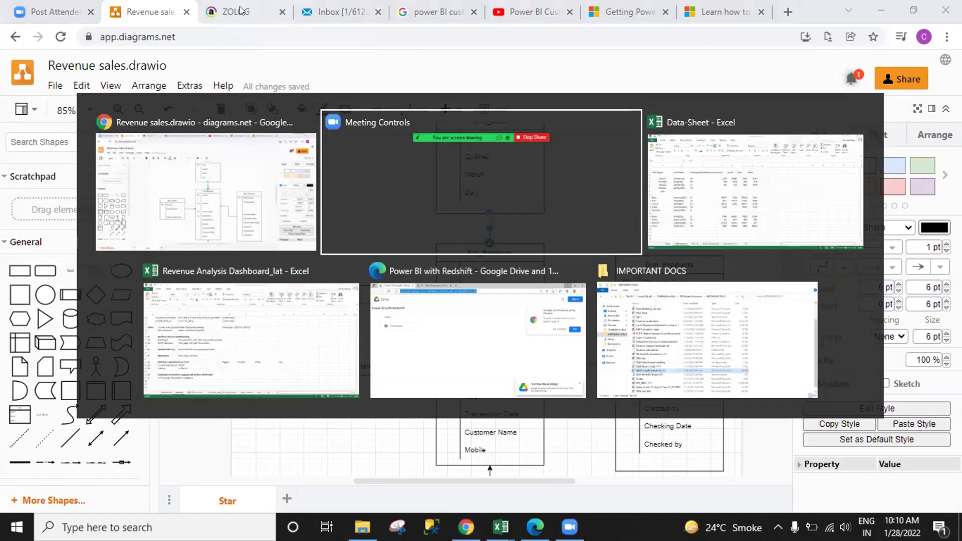
left_click(677, 190)
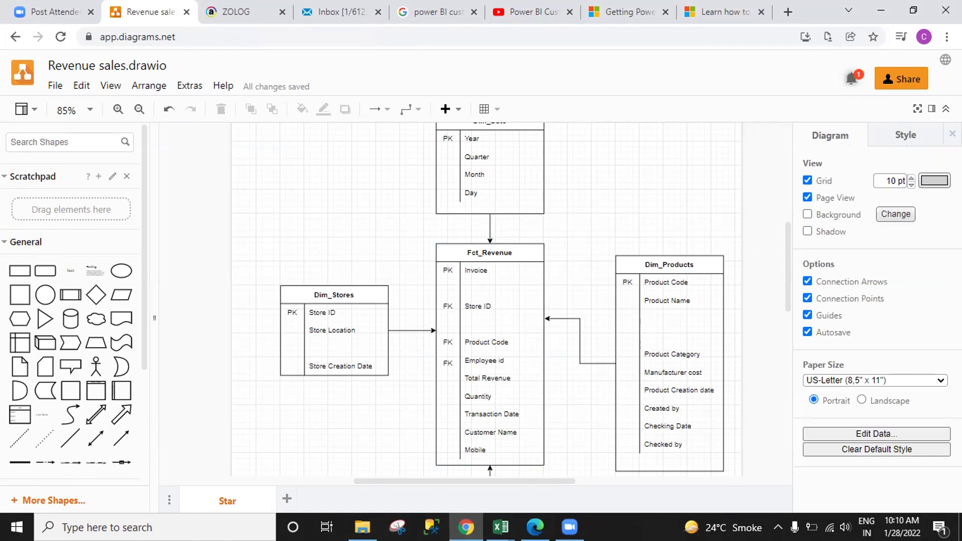
left_click(882, 11)
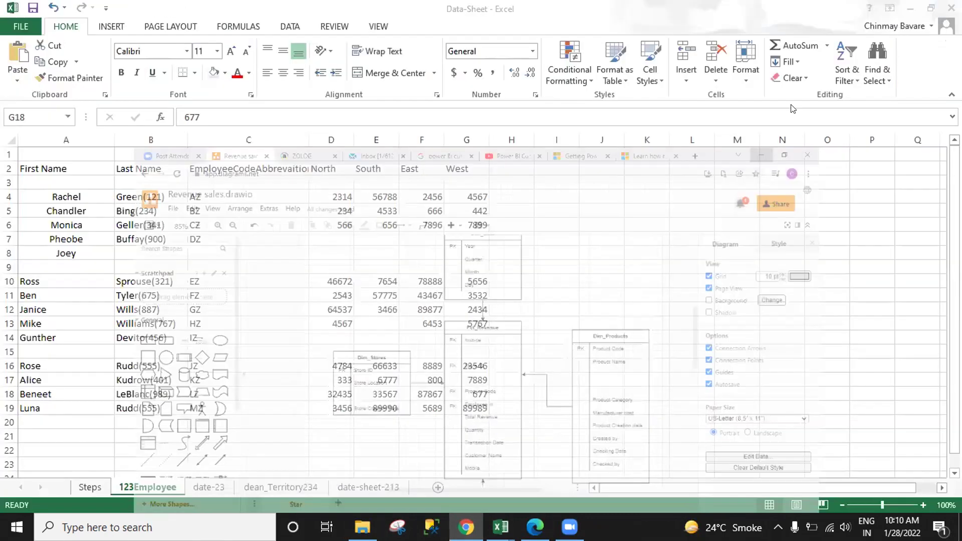
left_click(150, 526)
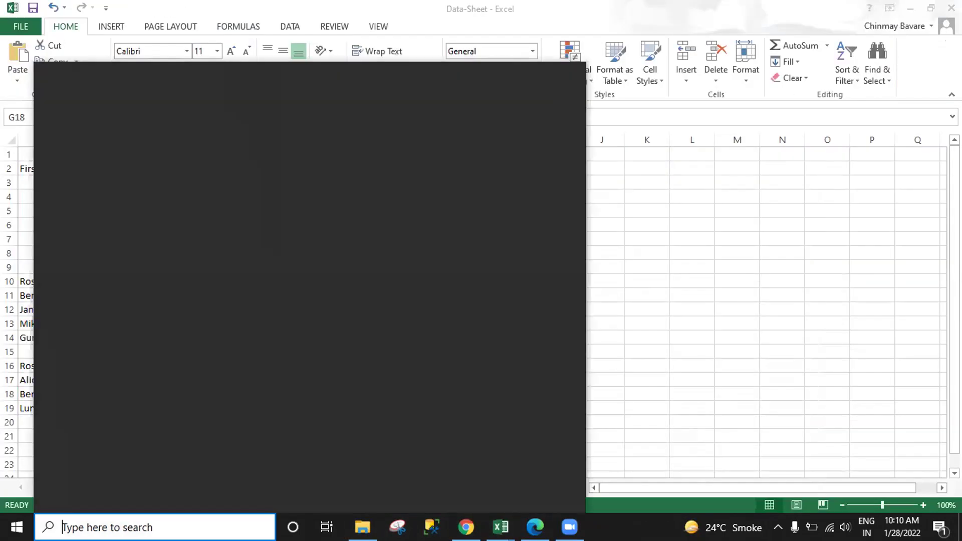
type("Power")
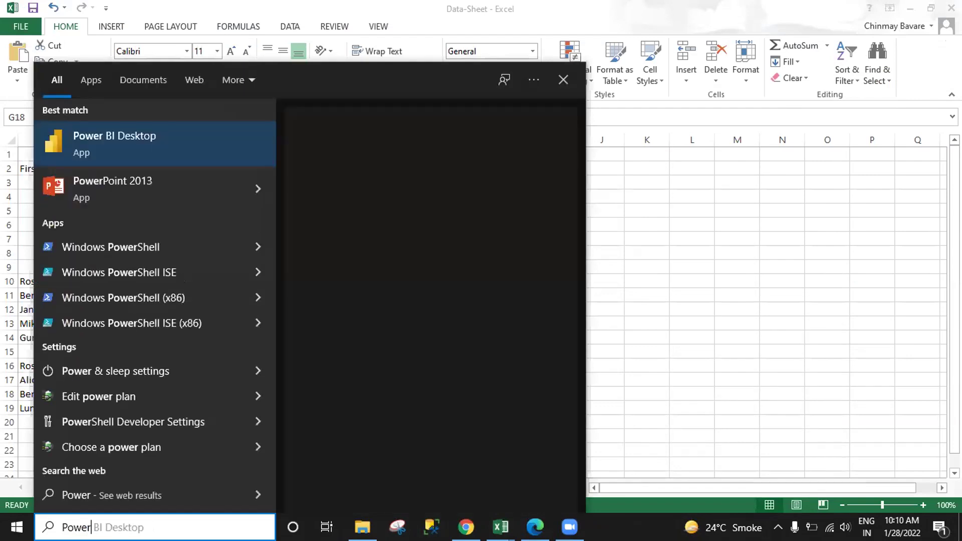
left_click(150, 150)
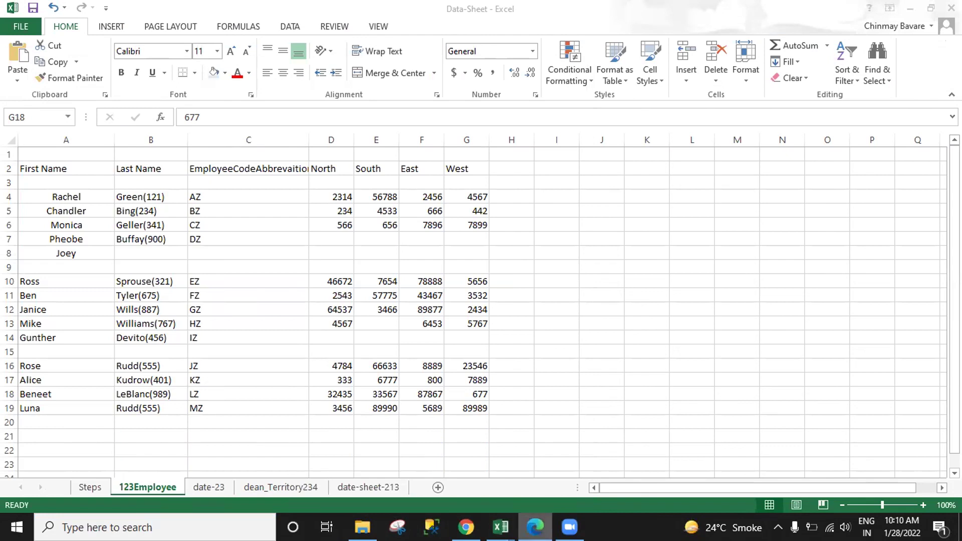
Close the Microsoft Edge window and dismiss the Power BI Desktop start screen to reach the blank report.
right_click(535, 527)
left_click(461, 495)
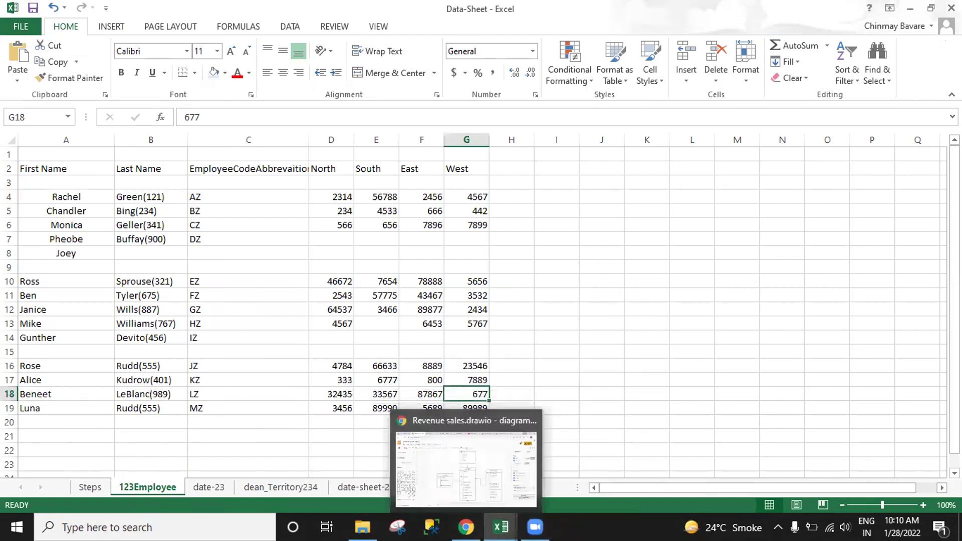
left_click(466, 527)
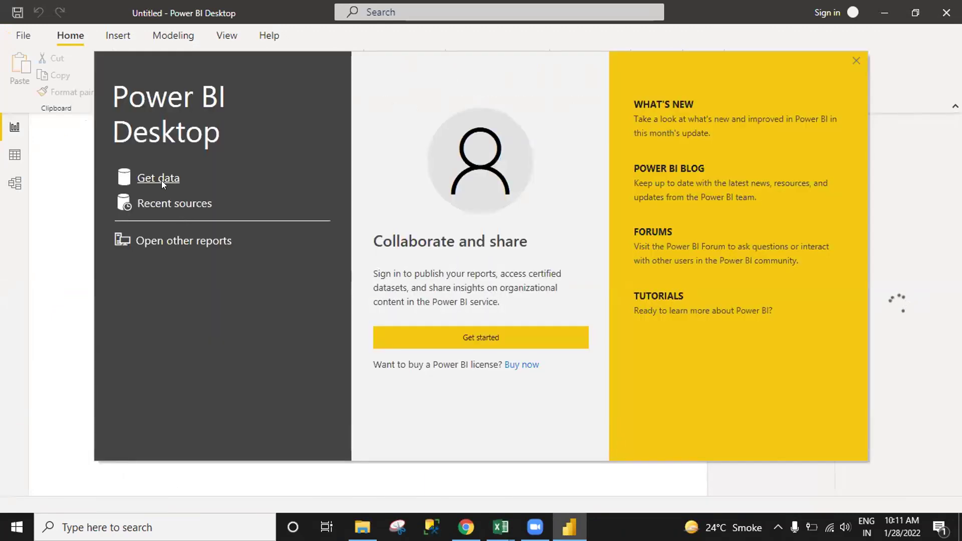
left_click(856, 61)
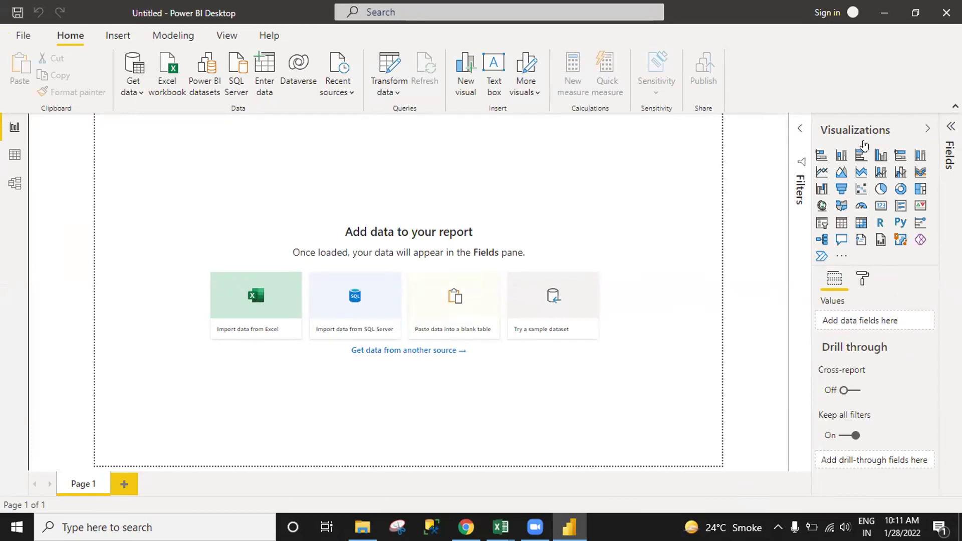
Try to get more visuals for the report, partly erase the prefilled sign-in e-mail address and dismiss the sign-in request.
left_click(841, 256)
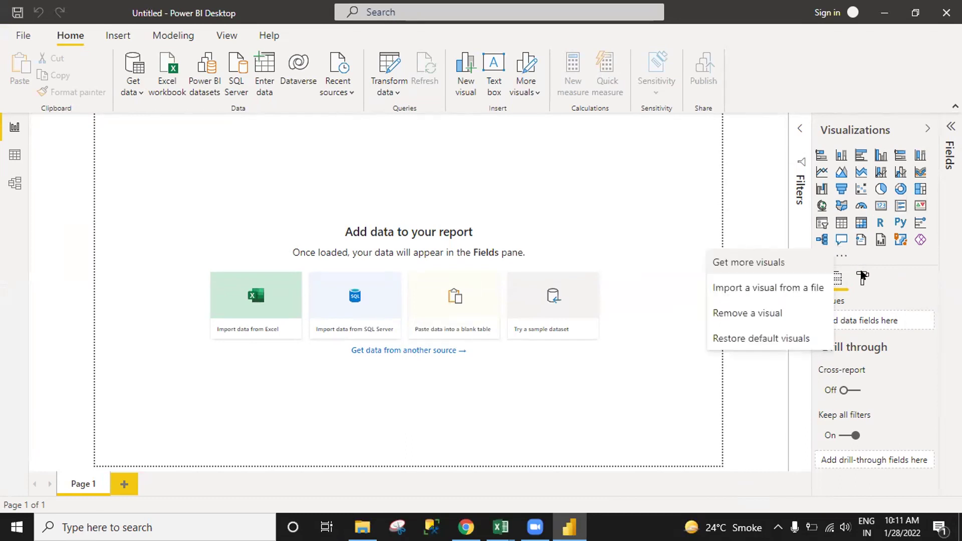
left_click(748, 266)
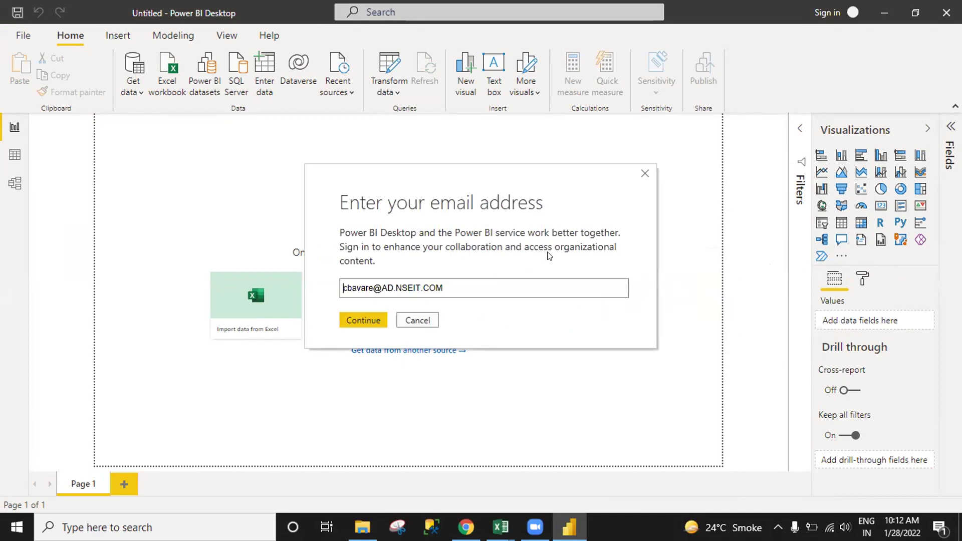
left_click(448, 288)
key("BackSpace")
key("BackSpace")
key("BackSpace")
key("BackSpace")
key("BackSpace")
key("BackSpace")
key("BackSpace")
key("BackSpace")
key("BackSpace")
key("BackSpace")
key("BackSpace")
key("BackSpace")
left_click(645, 174)
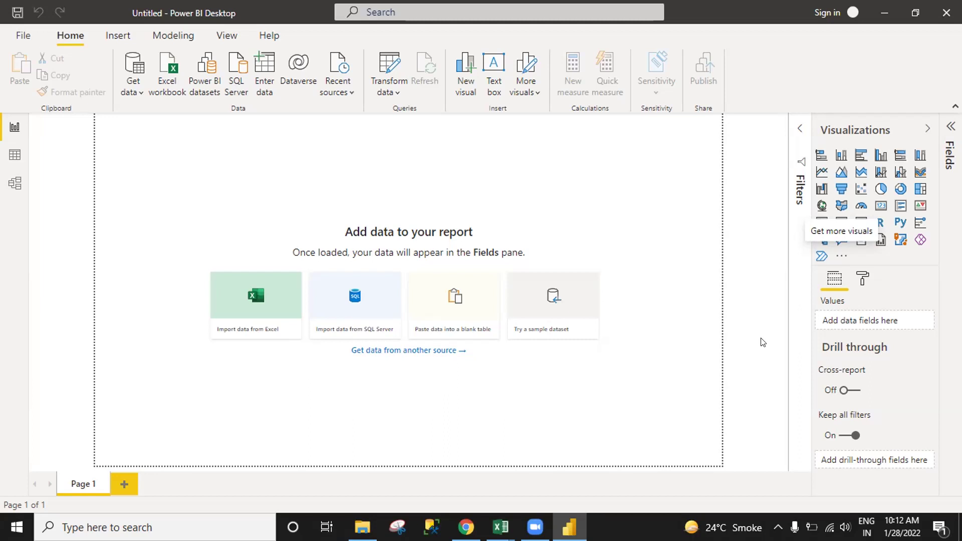
Switch back to Chrome and search Google for "power BI custom KPIs" in the circle card tutorial's tab.
left_click(466, 515)
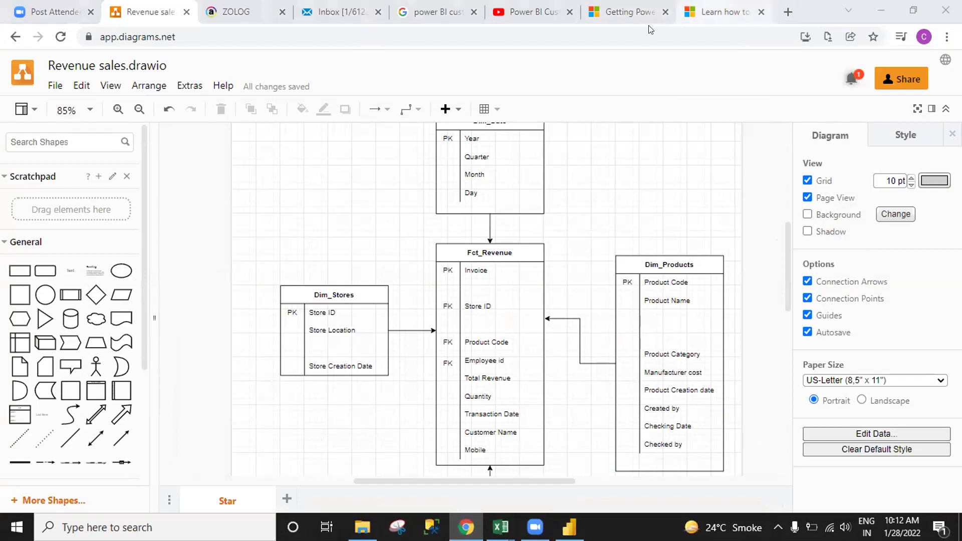
left_click(716, 12)
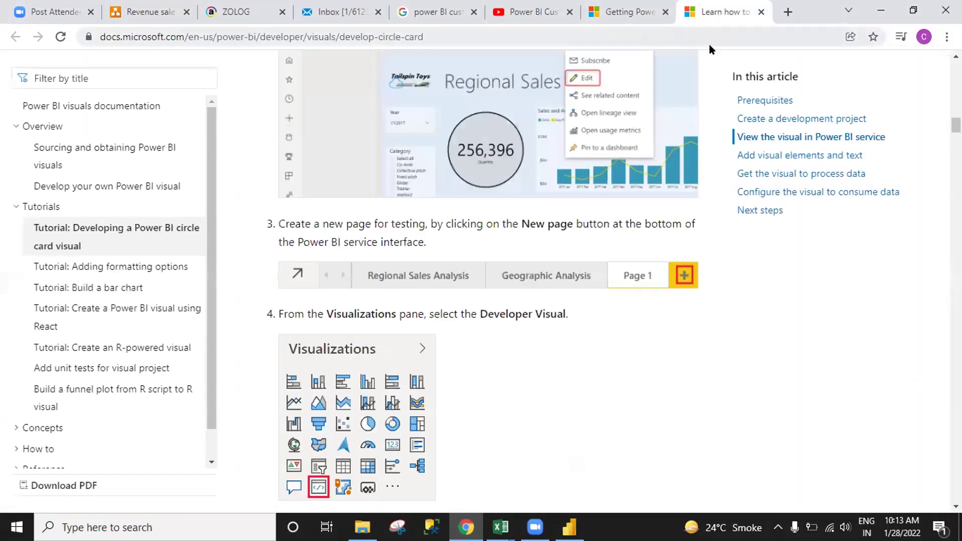
left_click(682, 33)
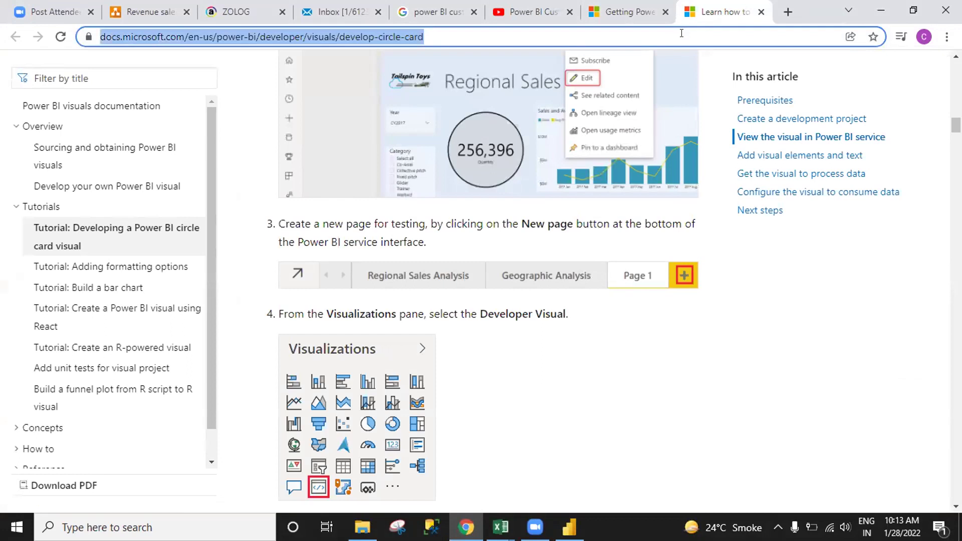
type("power")
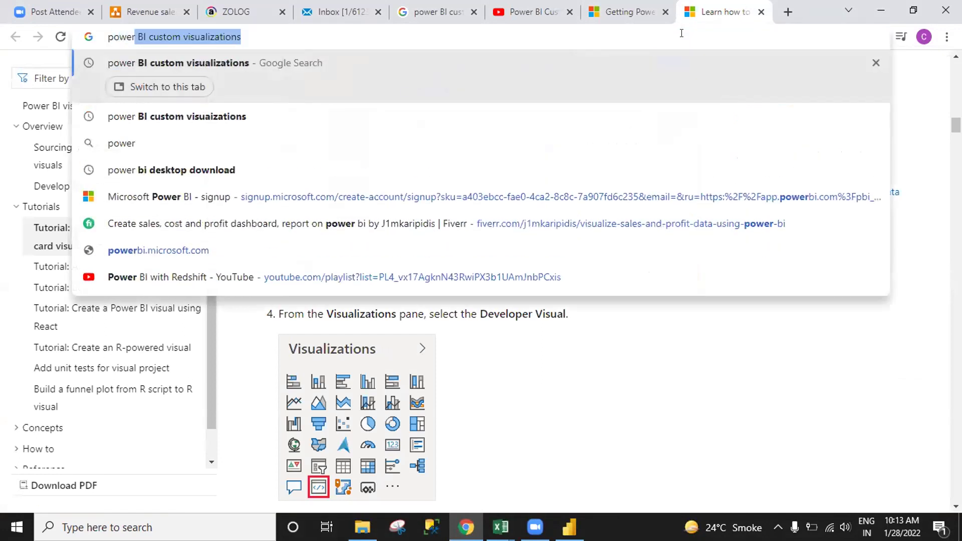
type(" BI custom ")
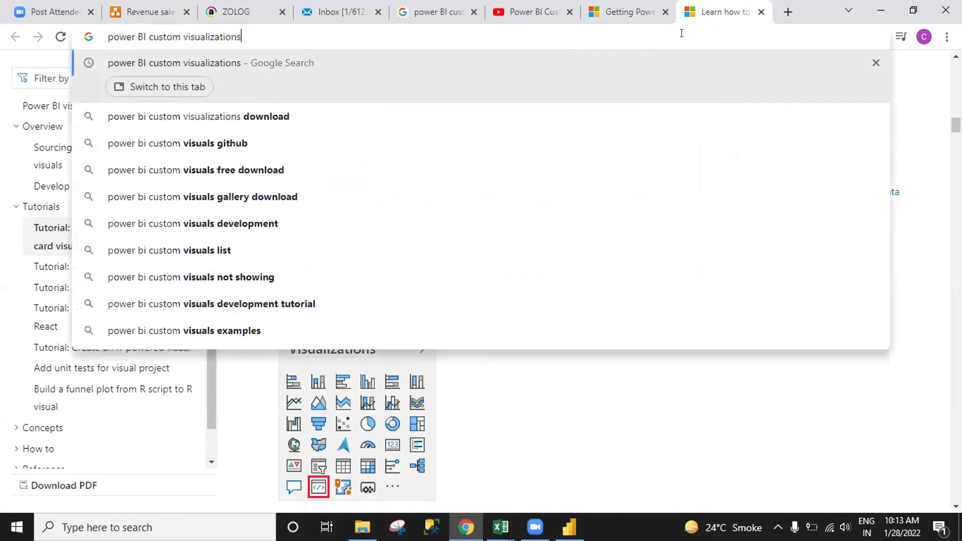
type("KPIs")
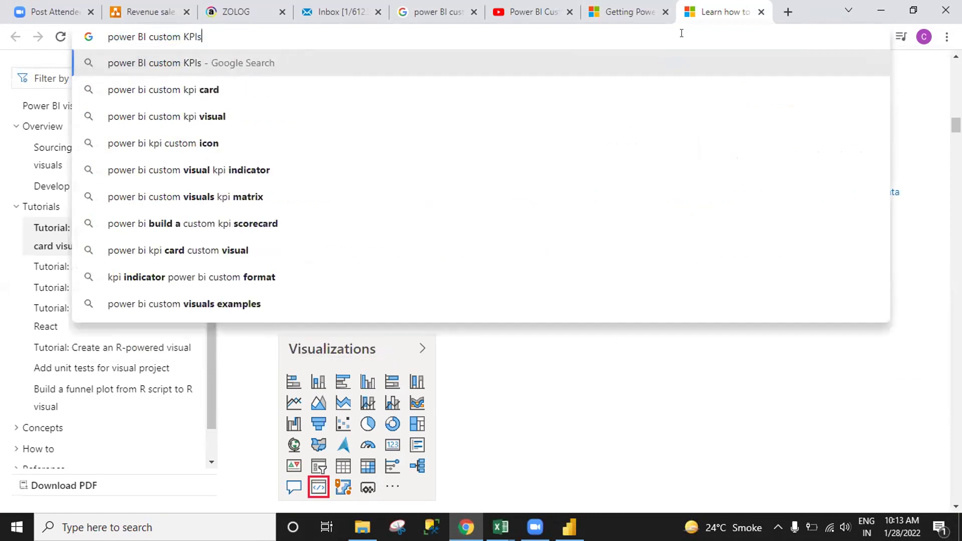
key("Return")
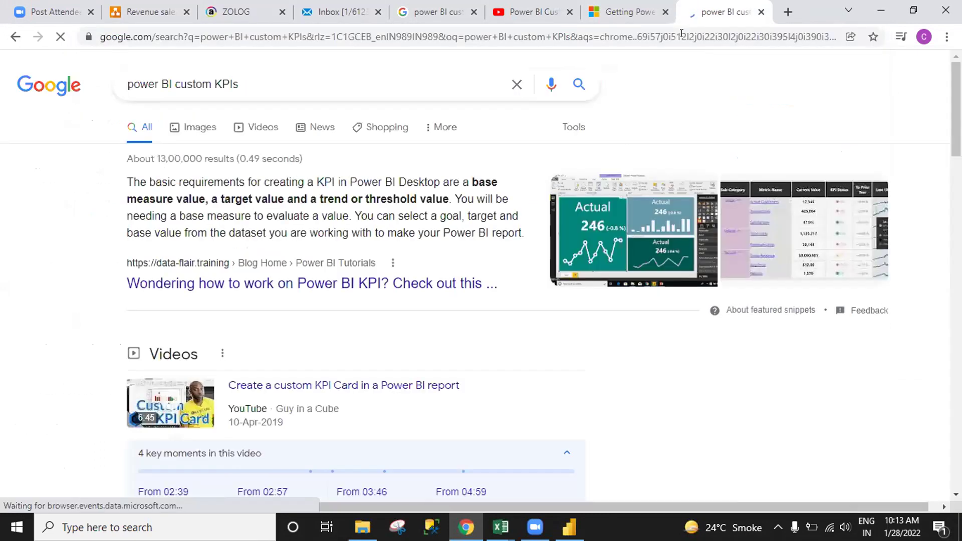
Refine the search to "power bi custom kpi card", show its image results and preview the Data Bear custom KPI card image.
left_click(314, 83)
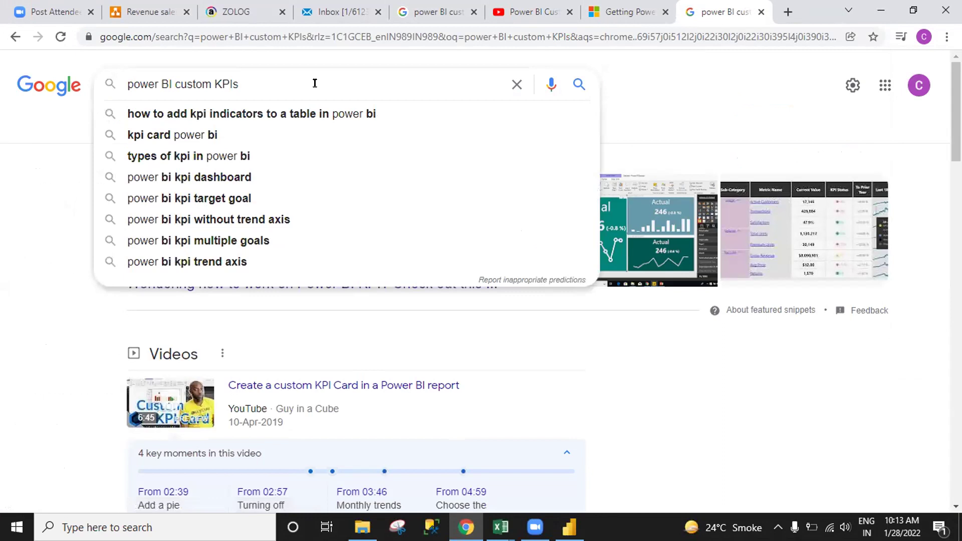
key("BackSpace")
key("Down")
key("Return")
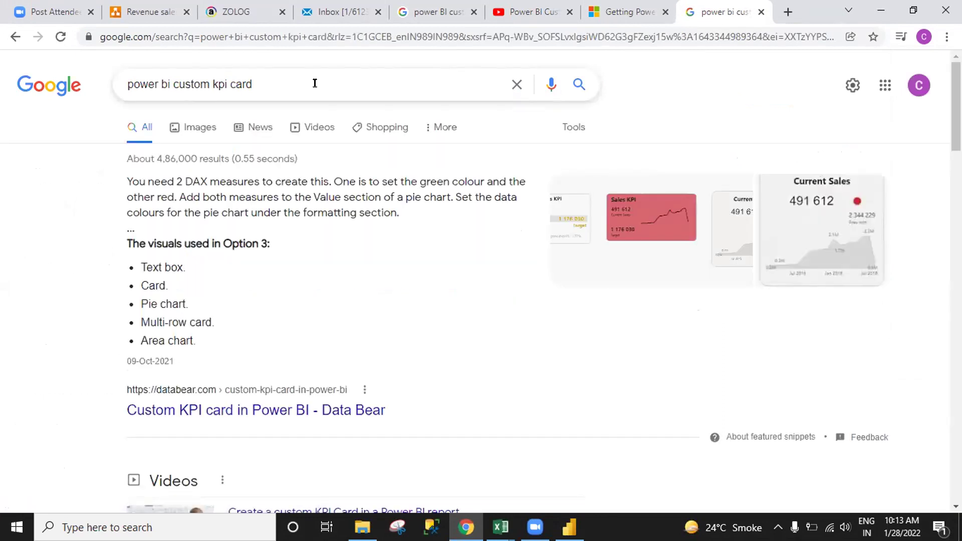
left_click(200, 128)
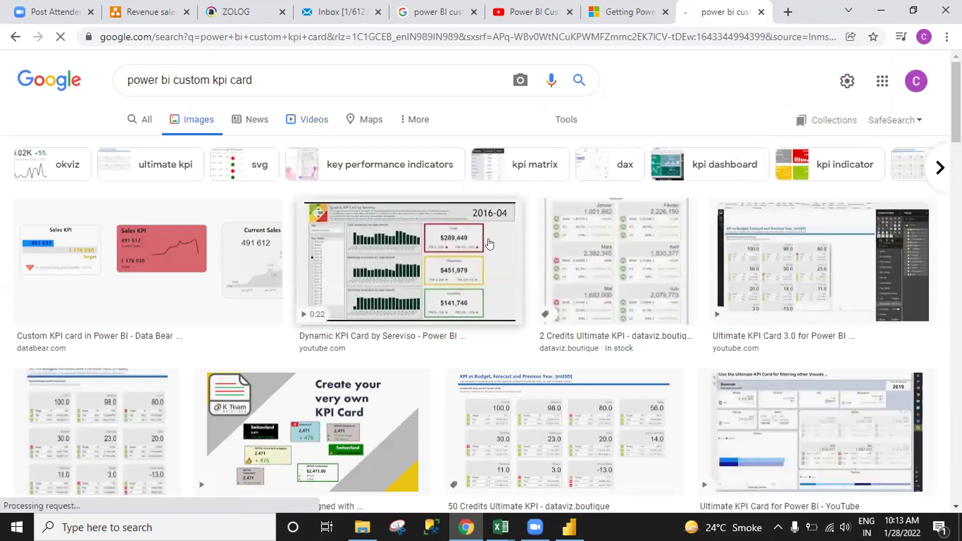
left_click(226, 254)
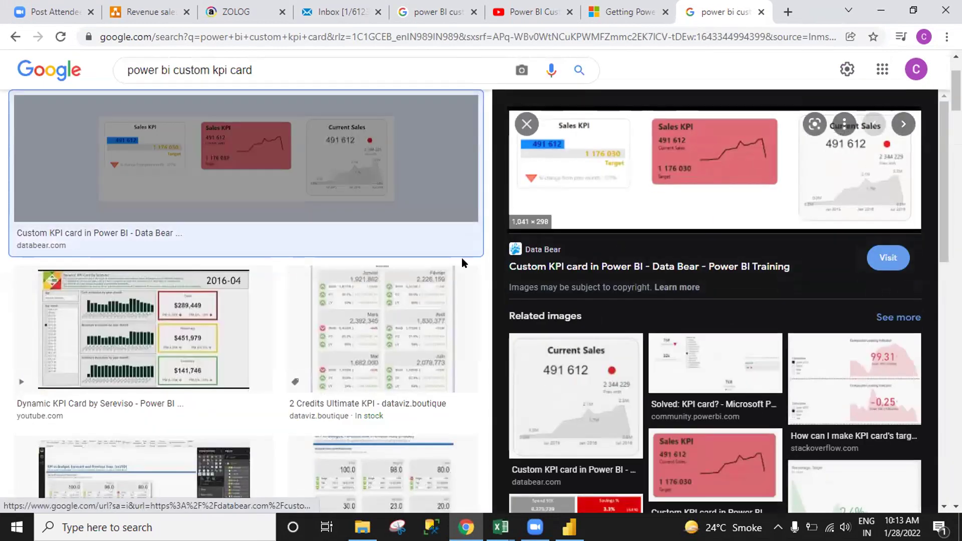
Preview the Dynamic KPI Card by Sereviso and the 2 Credits Ultimate KPI images and examine their card layouts.
left_click(442, 241)
left_click(443, 188)
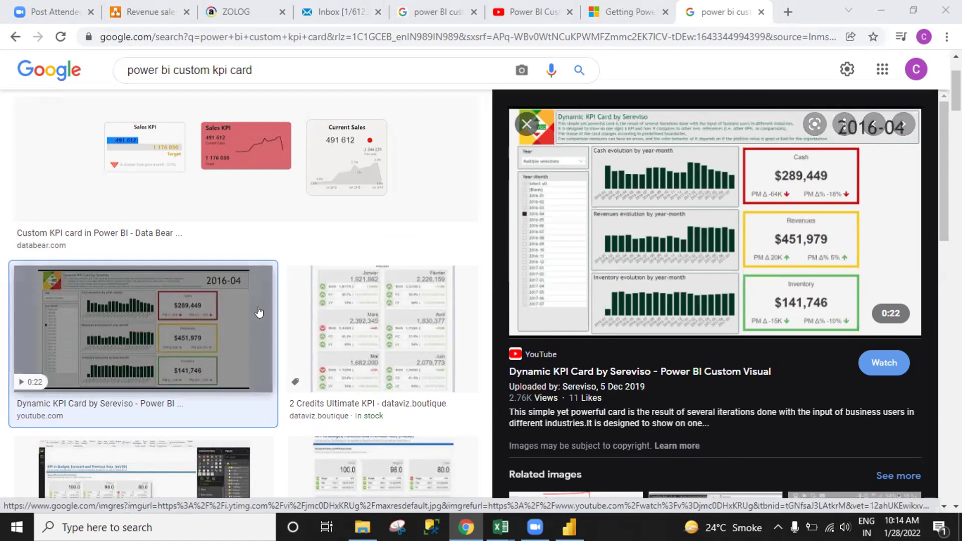
left_click(359, 326)
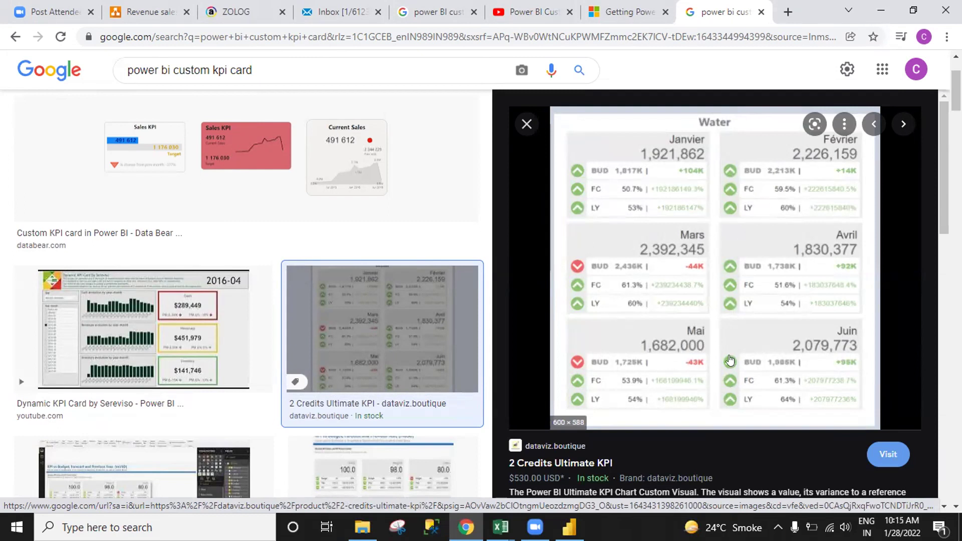
scroll(729, 363, "down", 1)
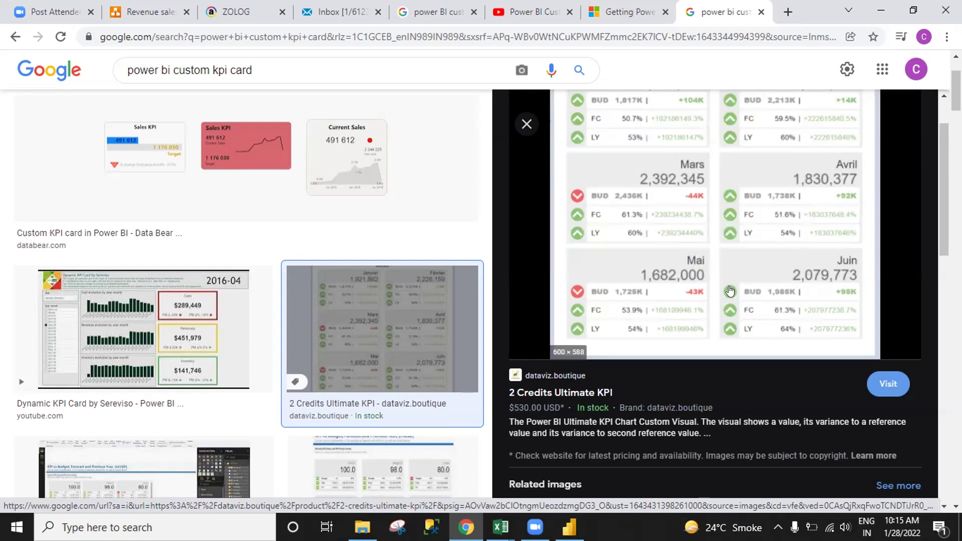
scroll(729, 291, "up", 2)
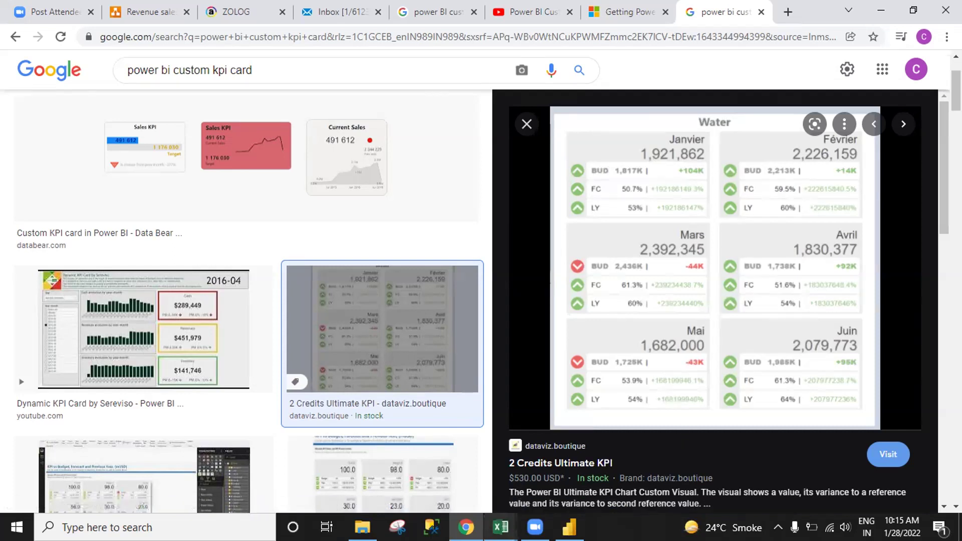
Switch to Excel and bring up the Queries sheet of the Revenue Analysis Dashboard workbook.
left_click(500, 526)
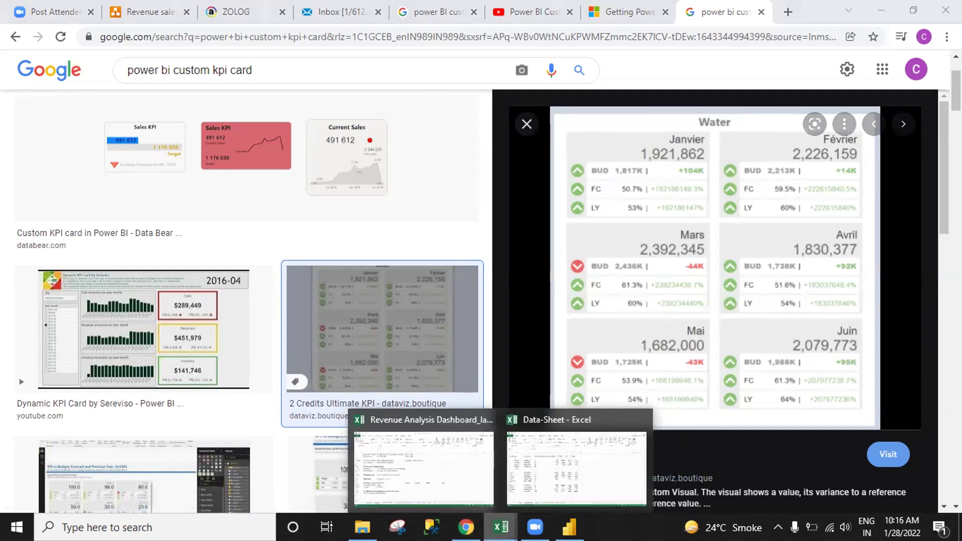
left_click(513, 480)
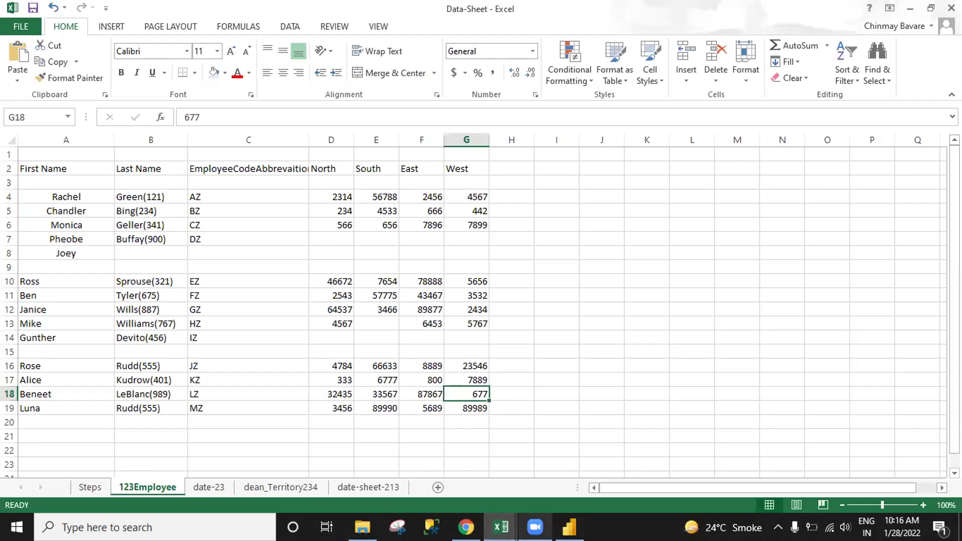
mouse_move(501, 527)
left_click(416, 466)
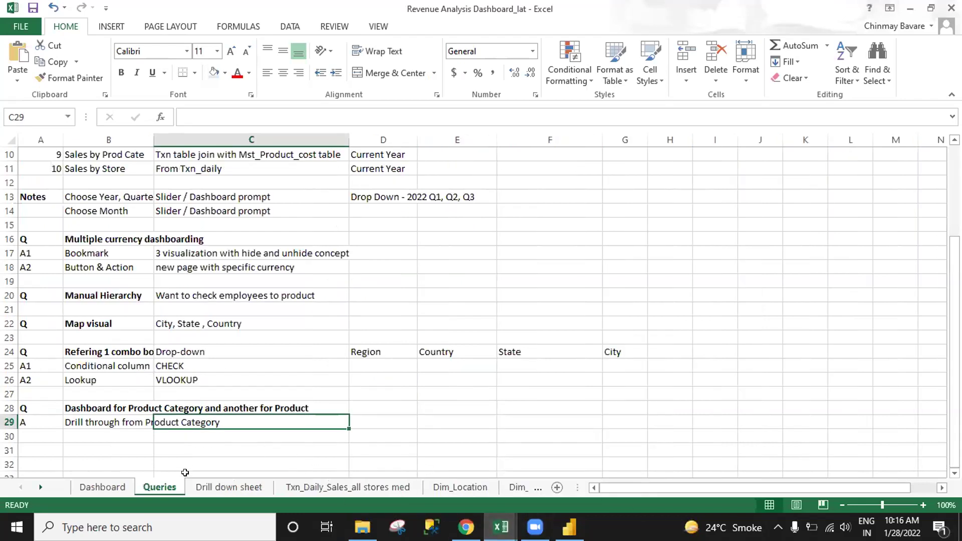
Add a new question in row 31 of the Queries sheet, with "Q" in A31 and "Custom visualization" in B31.
scroll(164, 444, "down", 1)
left_click(36, 408)
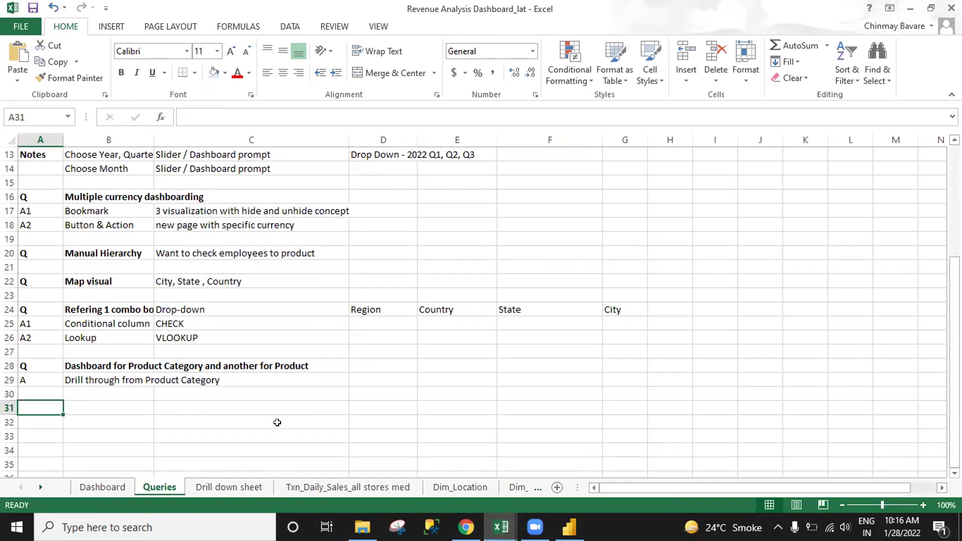
type("Q")
key("Tab")
type("C")
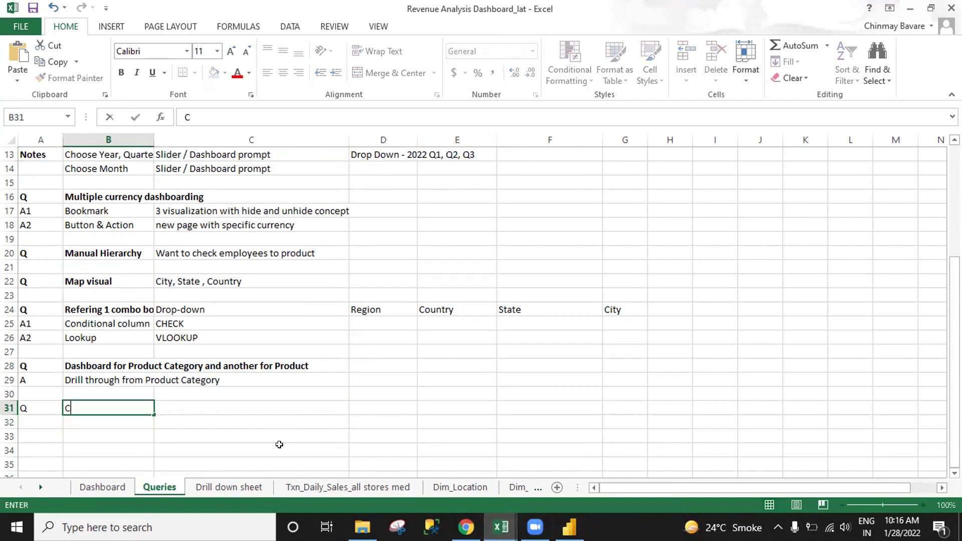
type("ustom visualization")
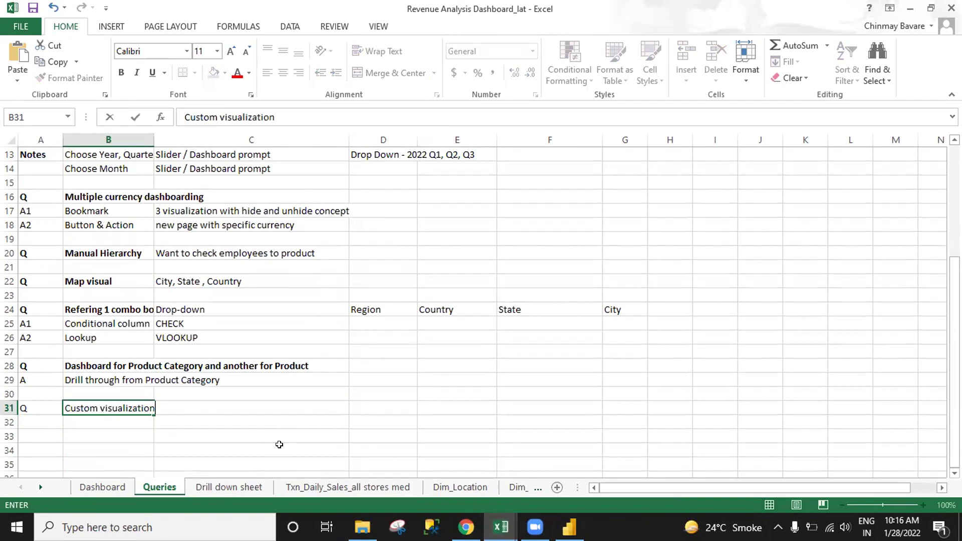
key("Return")
Make the new question entry in cells A31:B31 bold.
key("Up")
key("Left")
key("shift+Right")
key("ctrl+b")
key("Right")
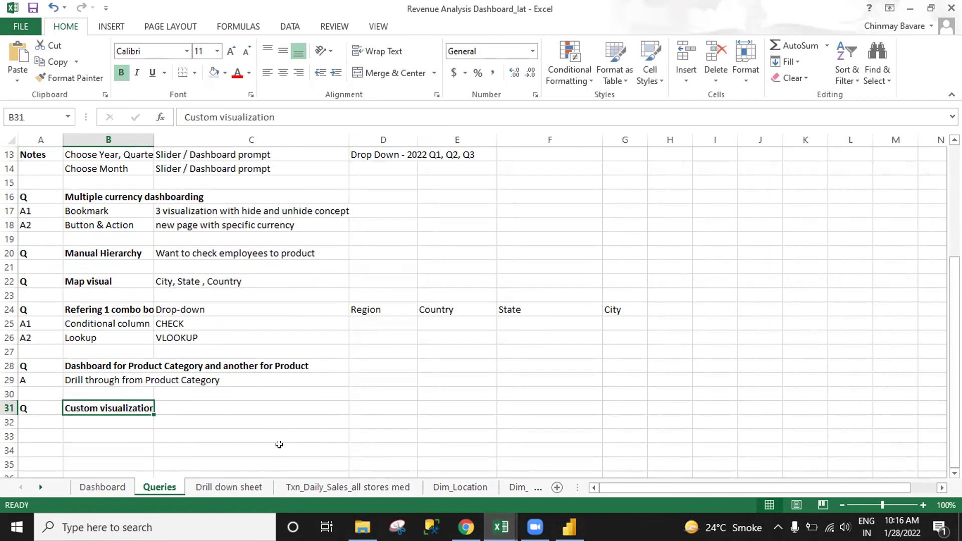